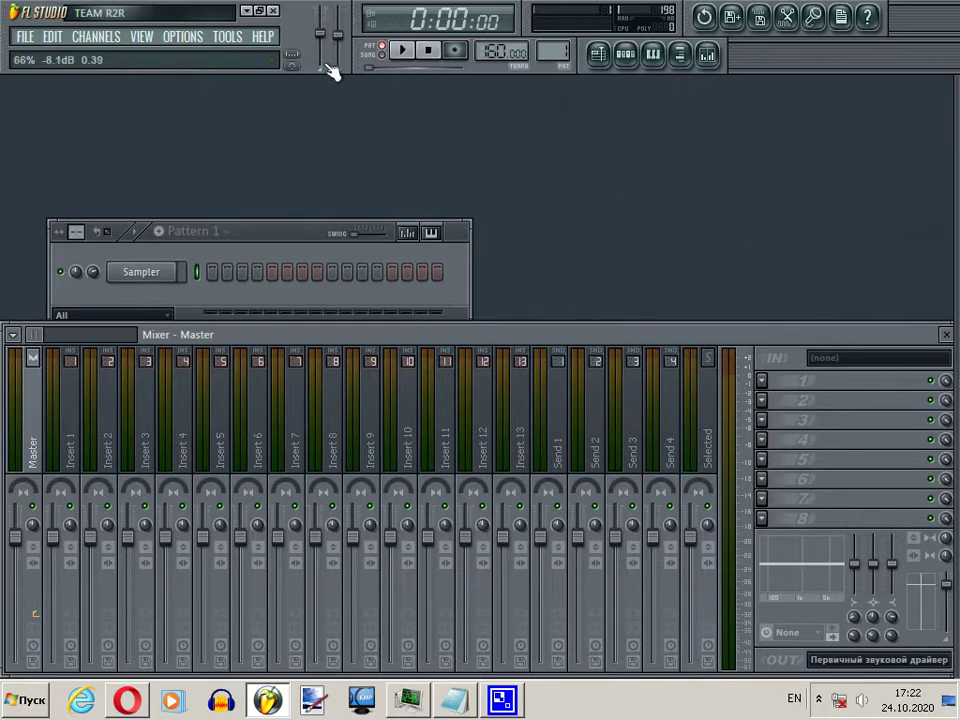
Step: Browse the WAV samples to SampleSwap's drum loops and breaks, expand the 081 to 090 bpm folder, and widen the browser
{"action": "mouse_move", "coordinate": [943, 193]}
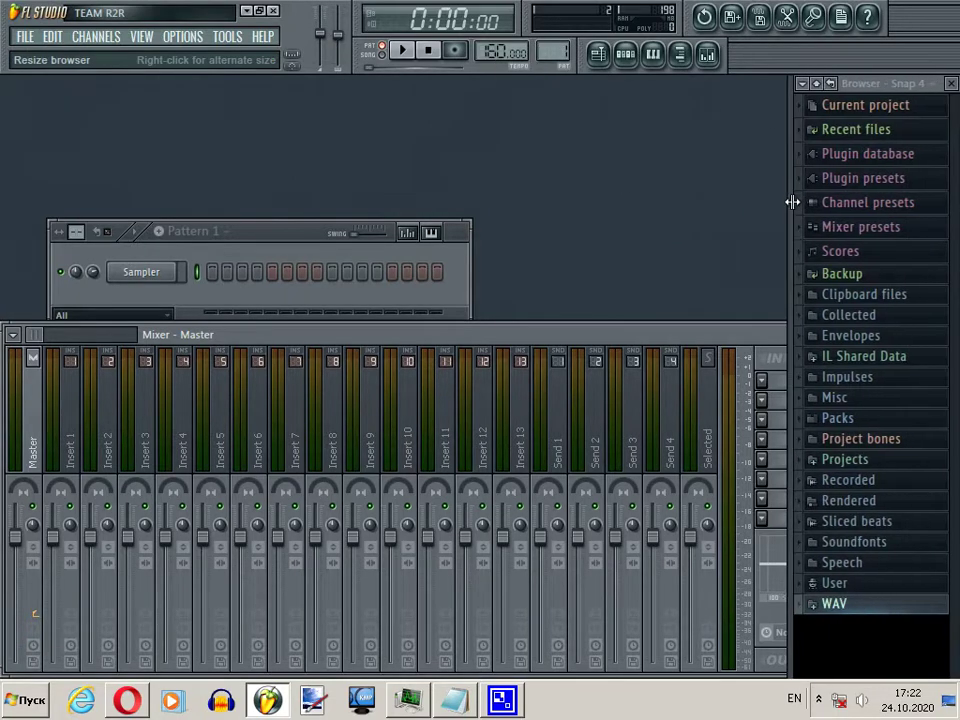
{"action": "left_click", "coordinate": [858, 604]}
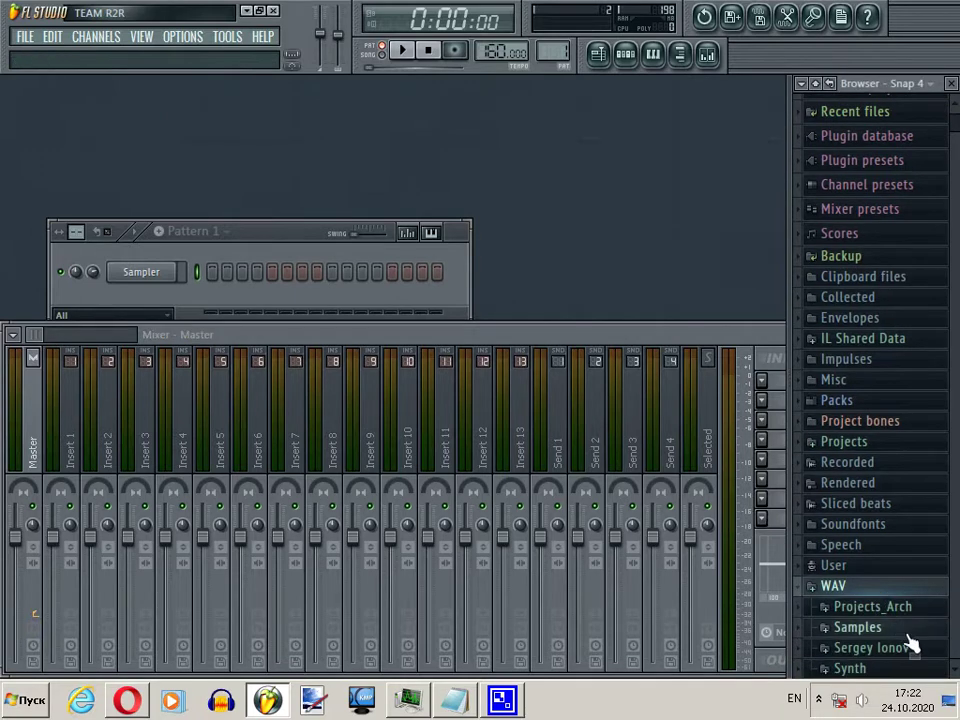
{"action": "left_click", "coordinate": [905, 630]}
{"action": "left_click", "coordinate": [908, 630]}
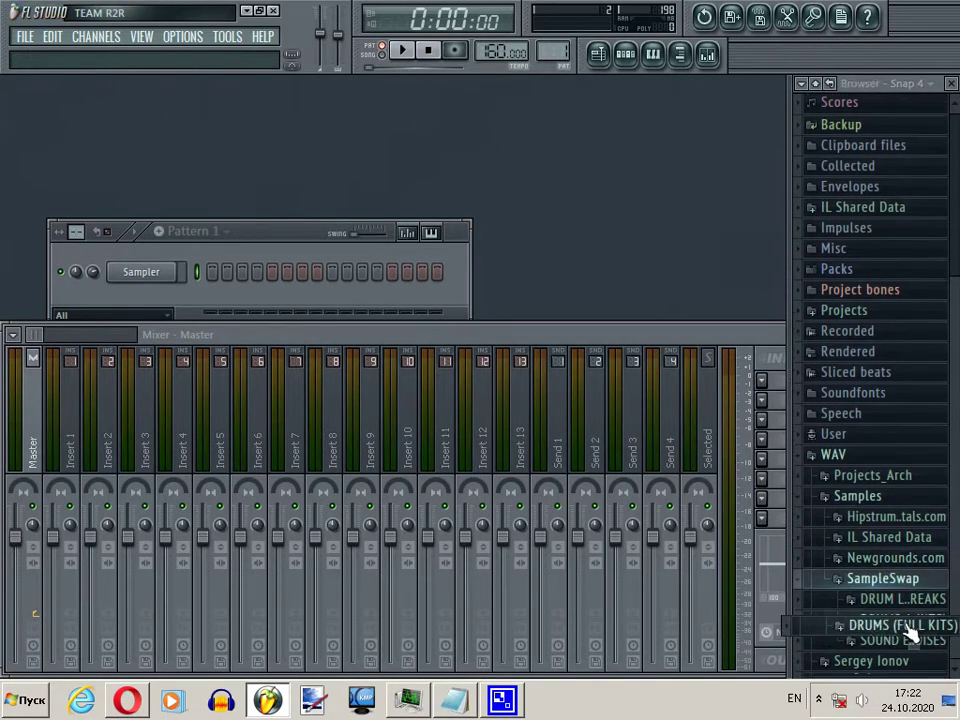
{"action": "left_click_drag", "start_coordinate": [786, 514], "coordinate": [756, 528]}
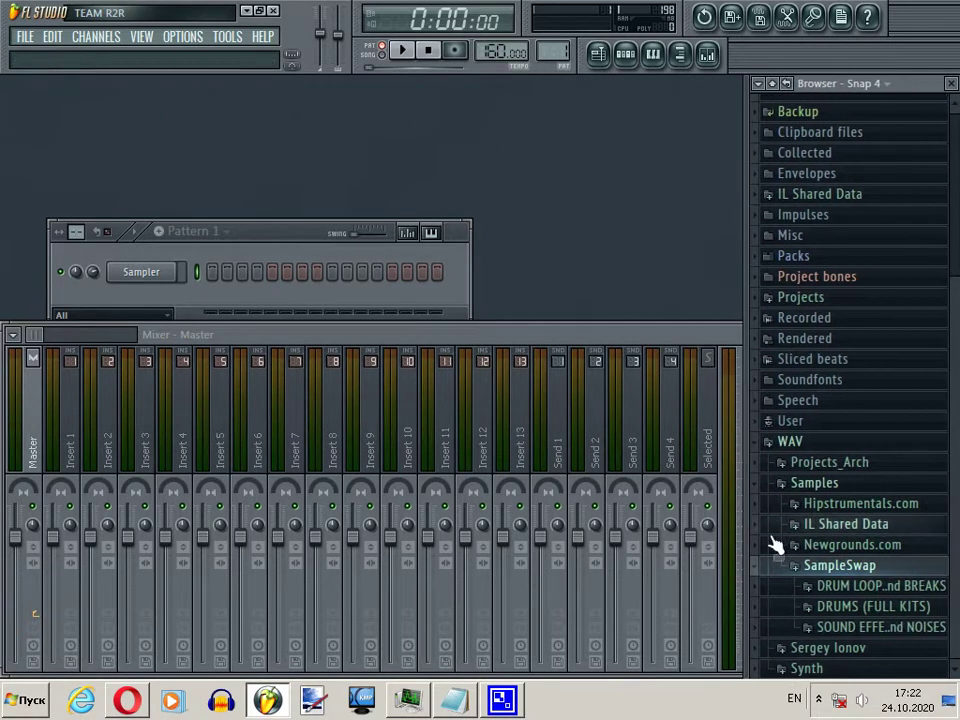
{"action": "left_click", "coordinate": [858, 590]}
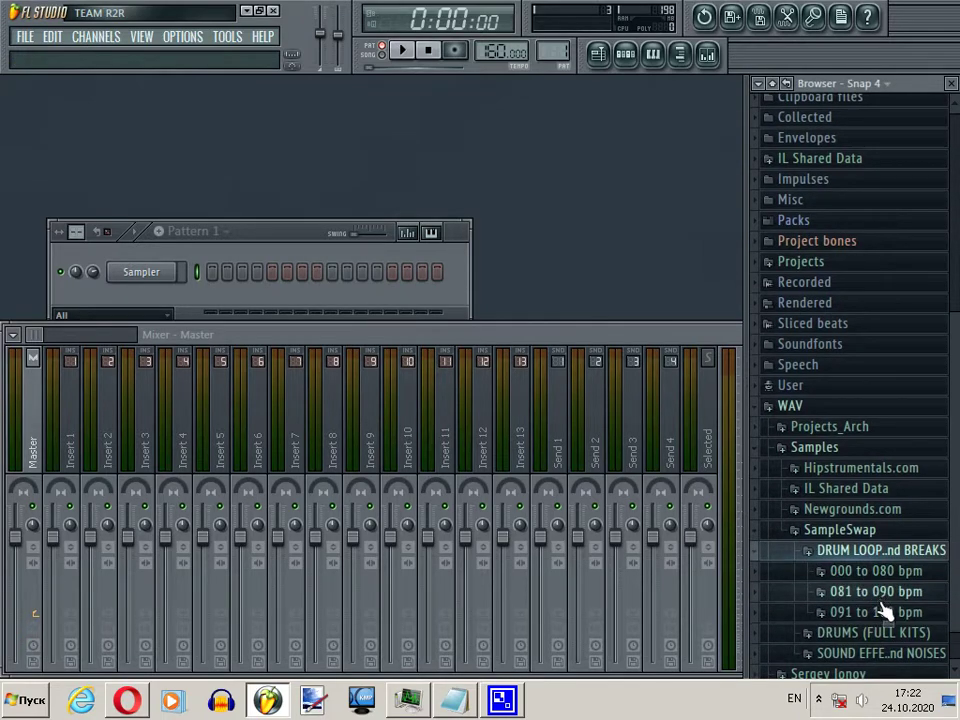
{"action": "left_click", "coordinate": [880, 598]}
Step: Audition drum loops in the 081 to 090 bpm folder, from 086_loosegroove through 090_tabla-ping-ambient-beat
{"action": "left_click", "coordinate": [866, 482]}
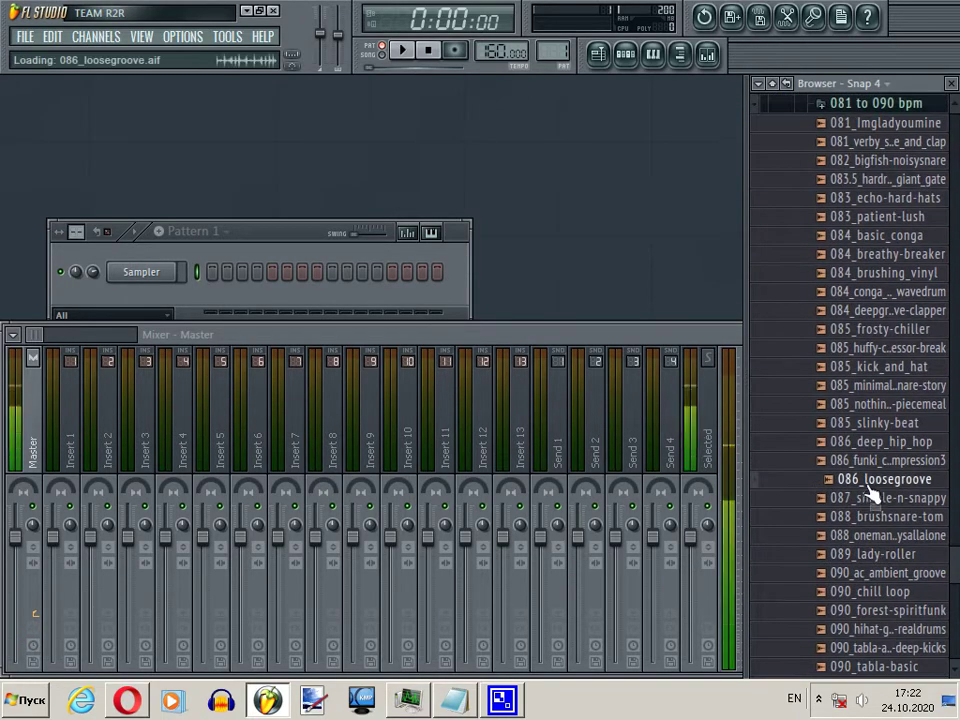
{"action": "key", "text": "Up"}
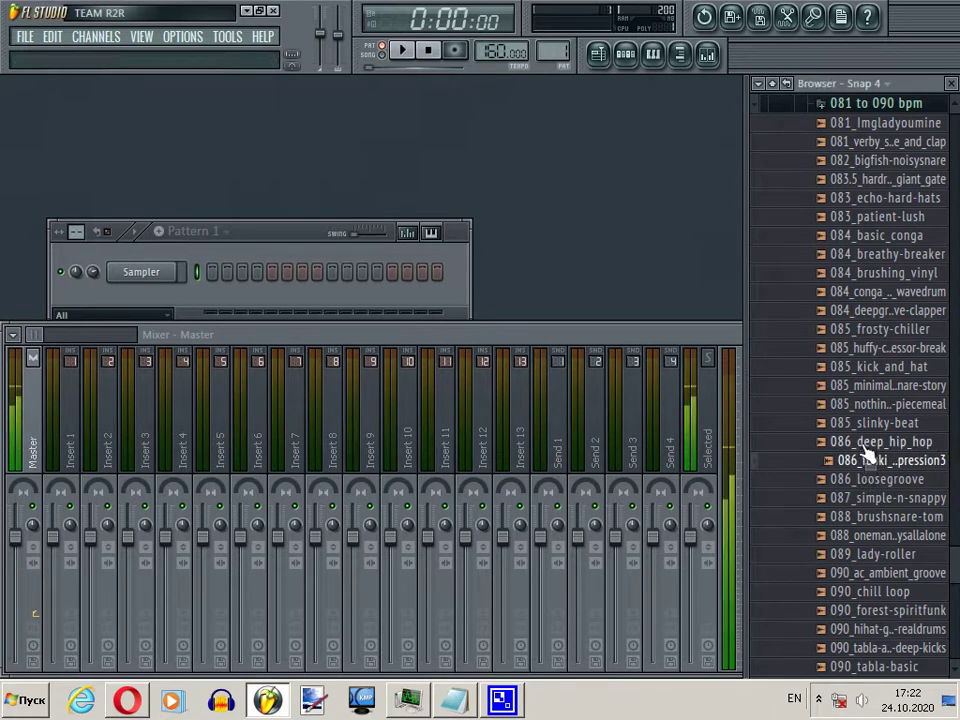
{"action": "left_click", "coordinate": [852, 537]}
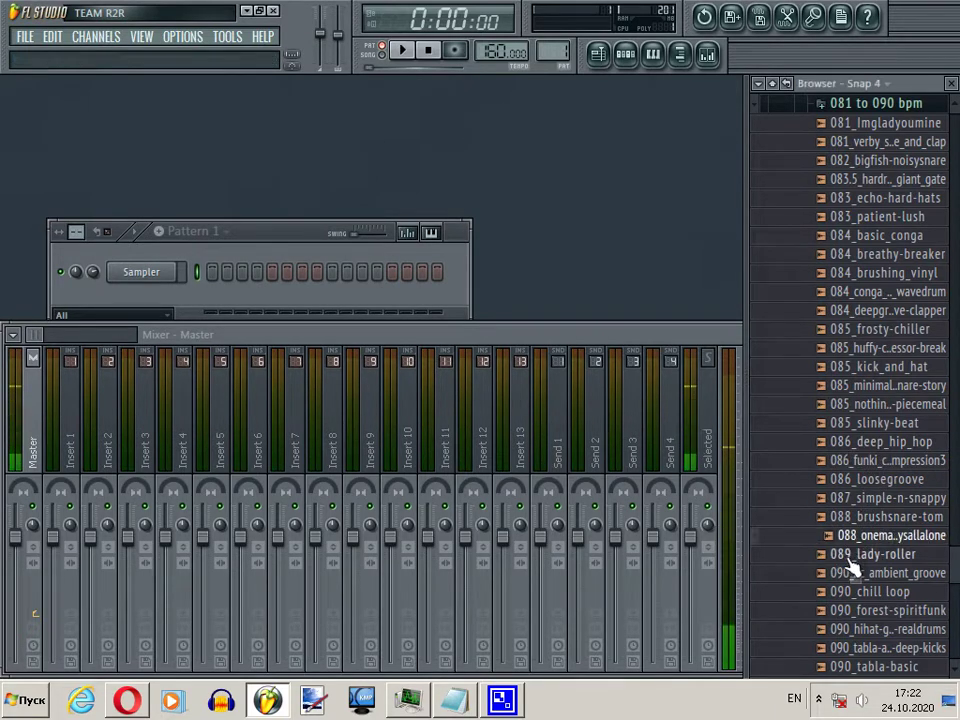
{"action": "left_click", "coordinate": [850, 558]}
{"action": "scroll", "coordinate": [840, 535], "scroll_direction": "down", "scroll_amount": 2}
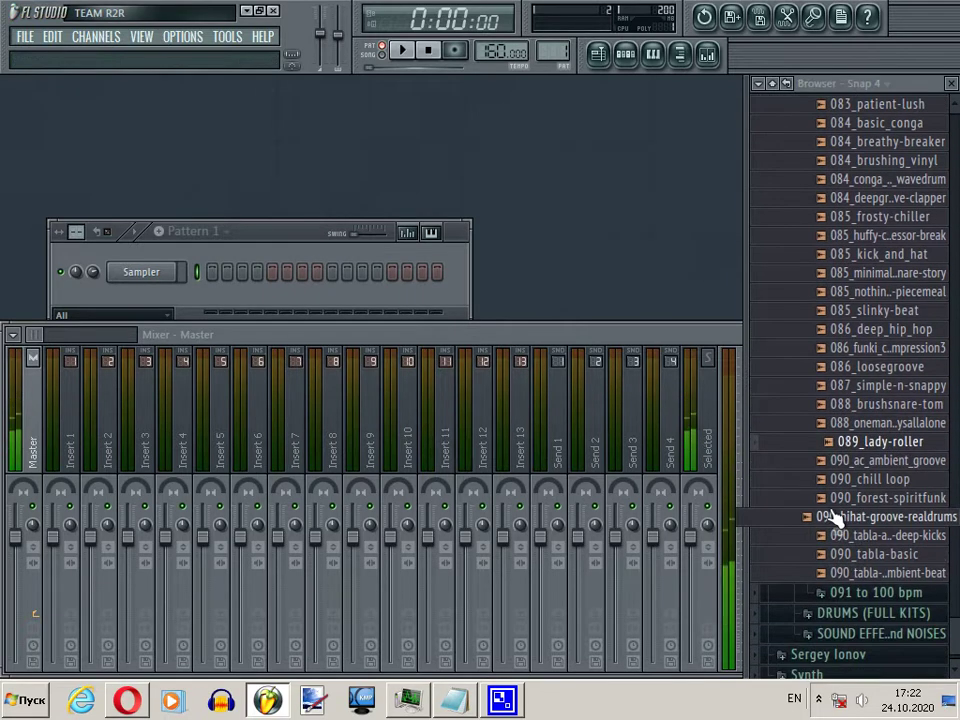
{"action": "left_click", "coordinate": [836, 516]}
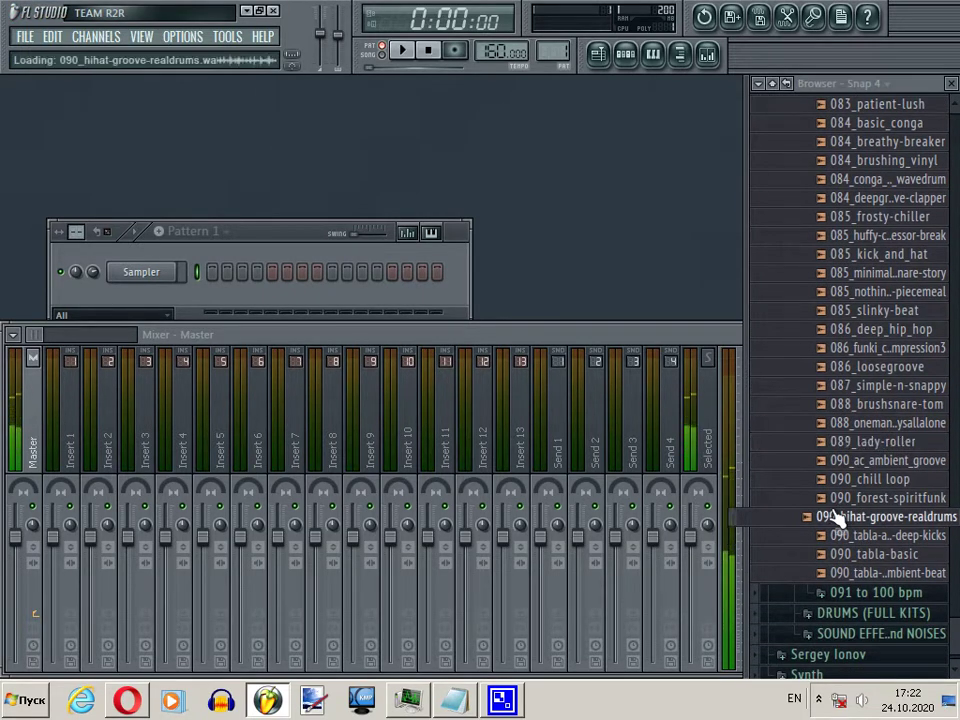
{"action": "left_click_drag", "start_coordinate": [836, 516], "coordinate": [845, 512]}
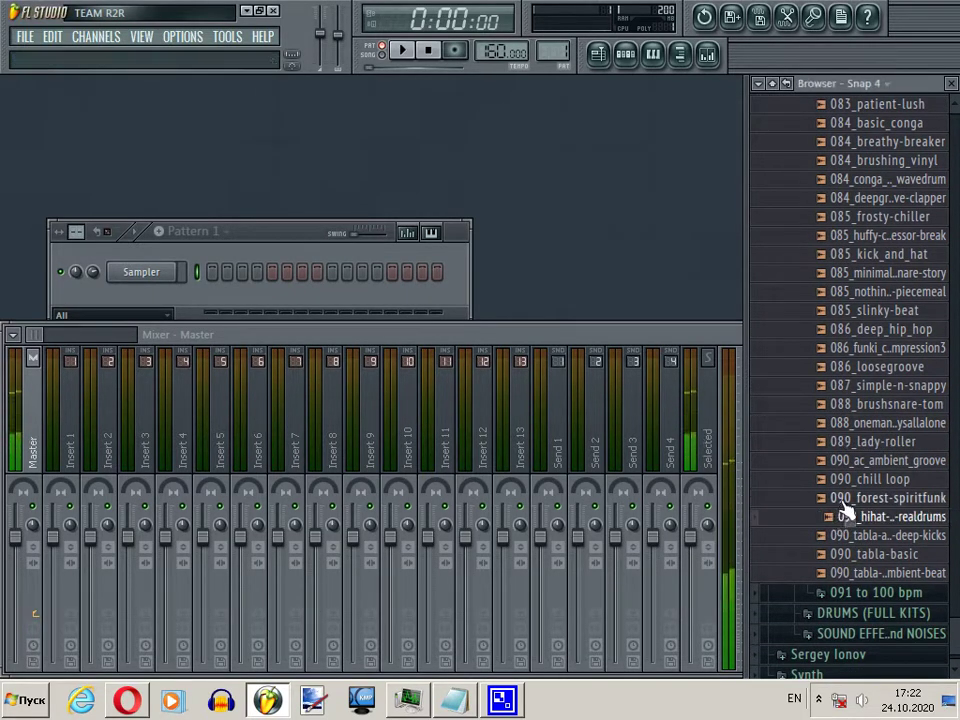
{"action": "left_click", "coordinate": [845, 502]}
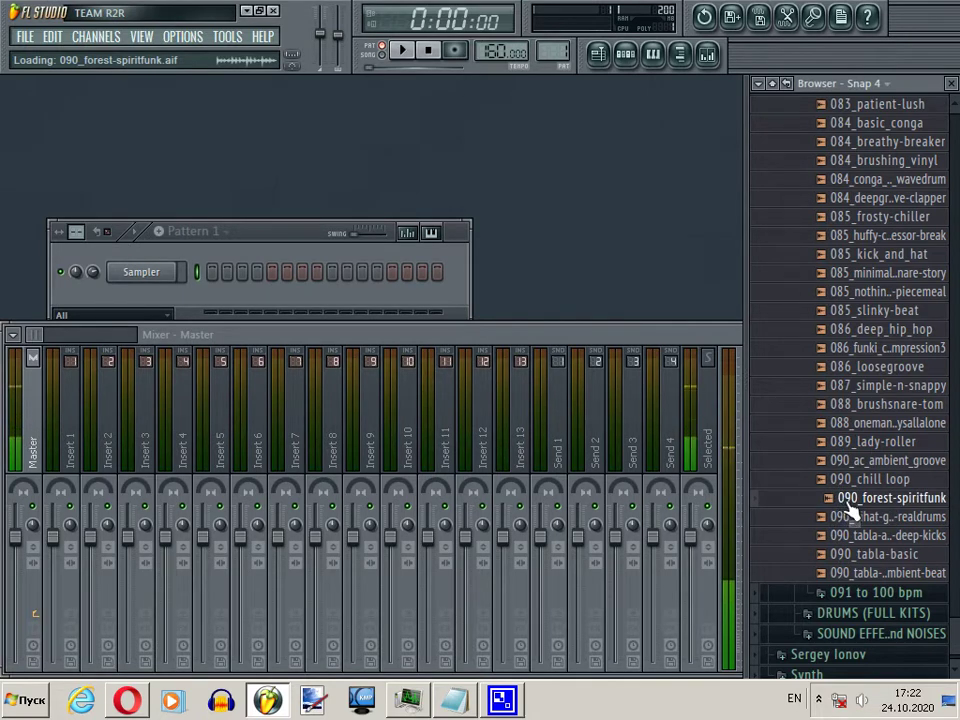
{"action": "left_click", "coordinate": [869, 559]}
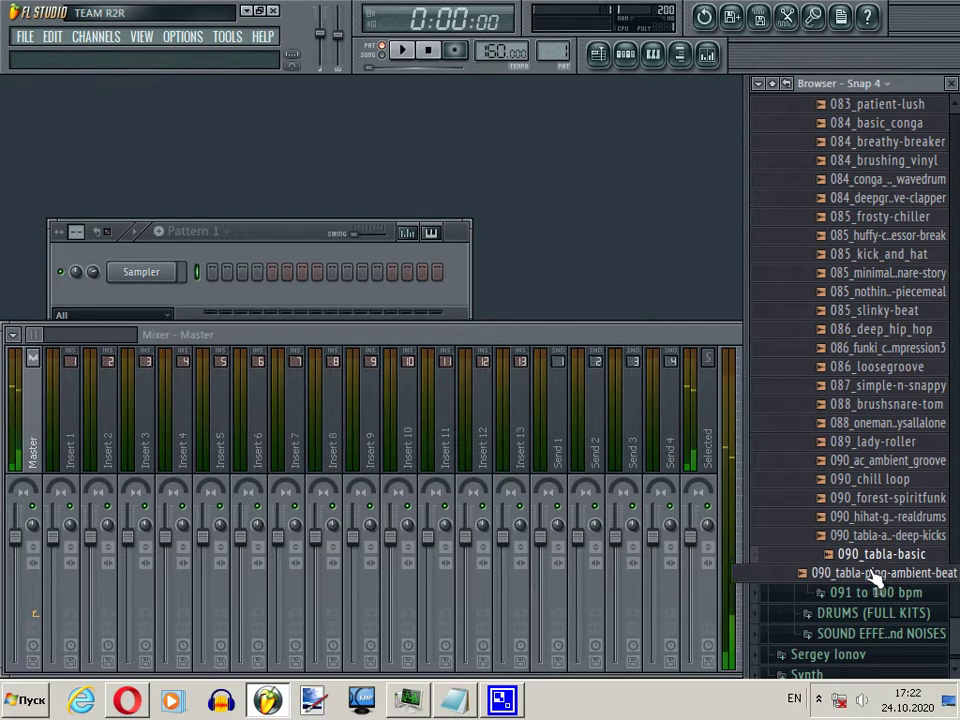
{"action": "left_click", "coordinate": [876, 577]}
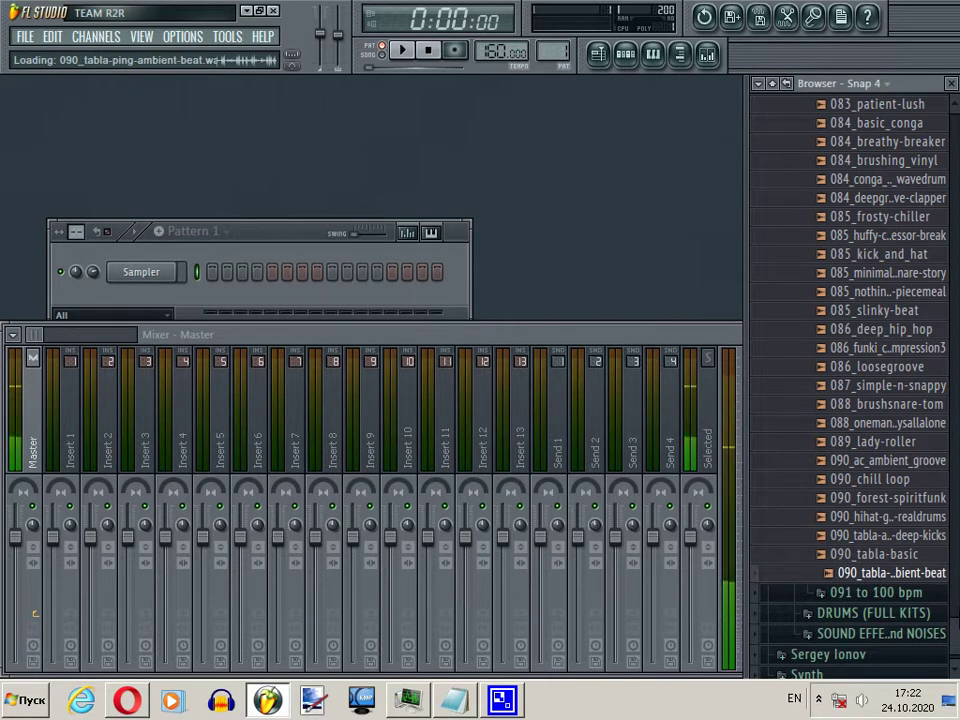
Step: Open the 090_tabla-ping-ambient-beat loop in a new Fruity Slicer channel and move the channel rack clear of the mixer
{"action": "right_click", "coordinate": [941, 585]}
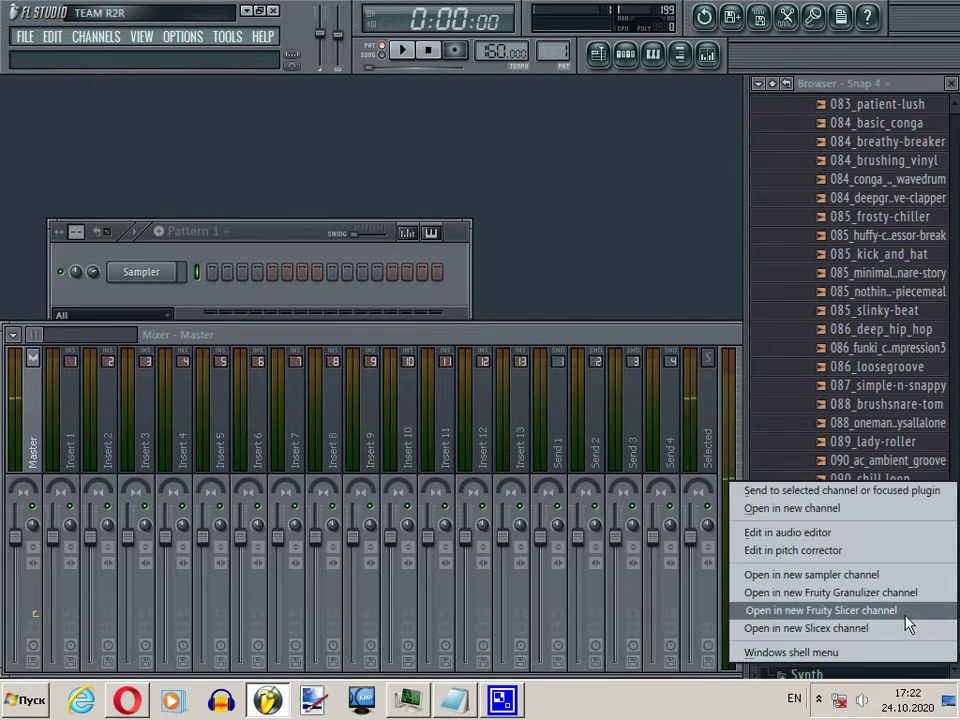
{"action": "left_click", "coordinate": [905, 615]}
{"action": "left_click_drag", "start_coordinate": [306, 240], "coordinate": [297, 197]}
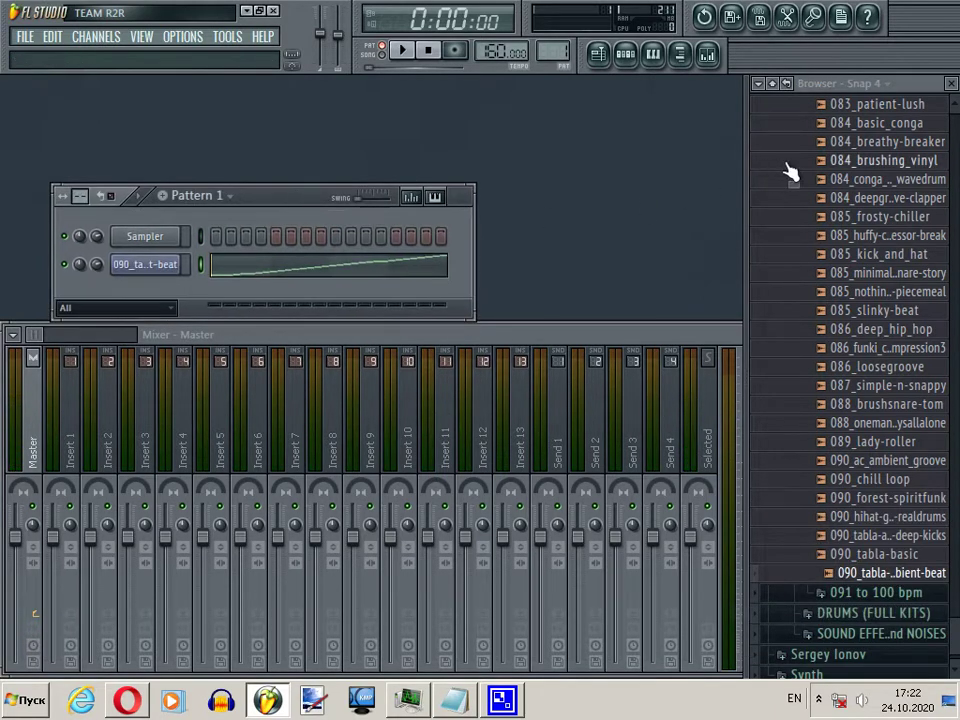
Step: Collapse the 081 to 090 bpm folder in the browser
{"action": "scroll", "coordinate": [900, 450], "scroll_direction": "up", "scroll_amount": 6}
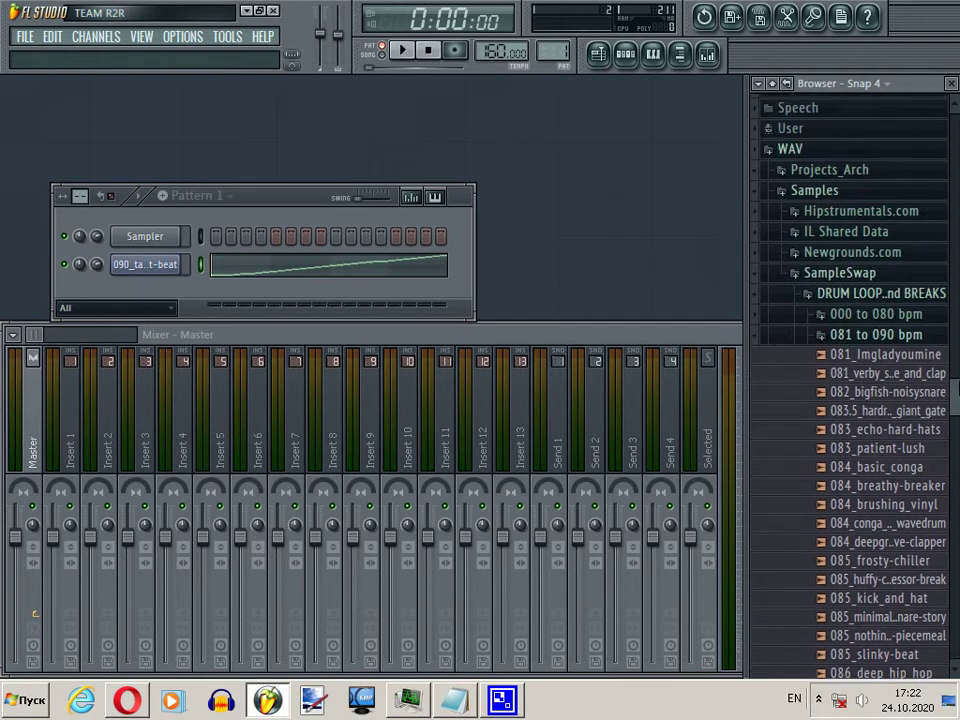
{"action": "left_click", "coordinate": [900, 378]}
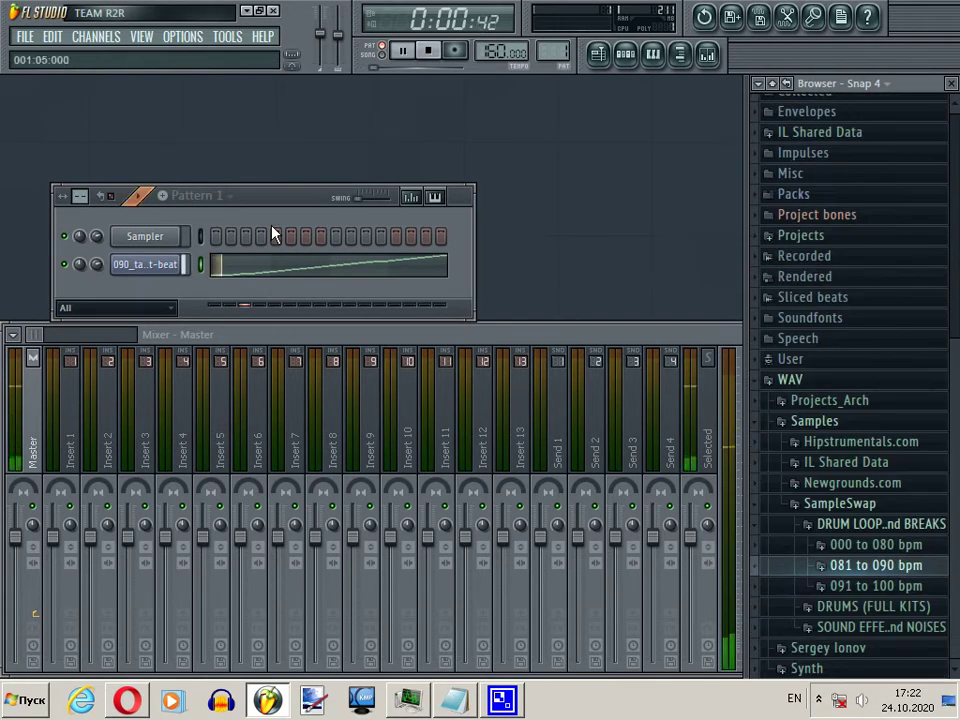
Step: Set the filter type to HP in the tabla slicer channel's instrument properties
{"action": "left_click", "coordinate": [170, 265]}
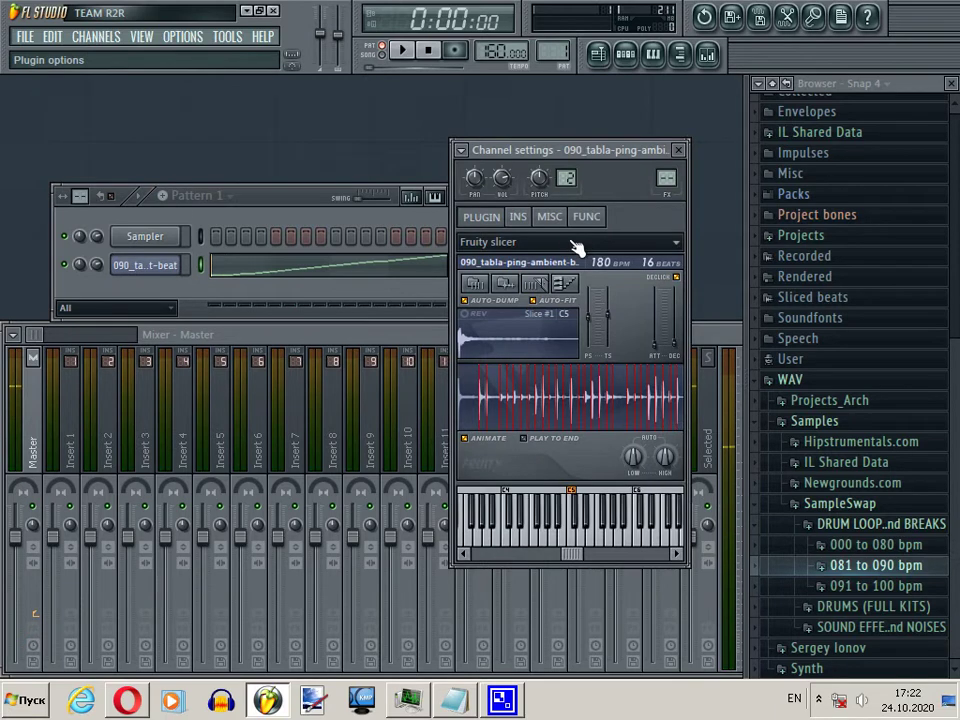
{"action": "left_click", "coordinate": [527, 219]}
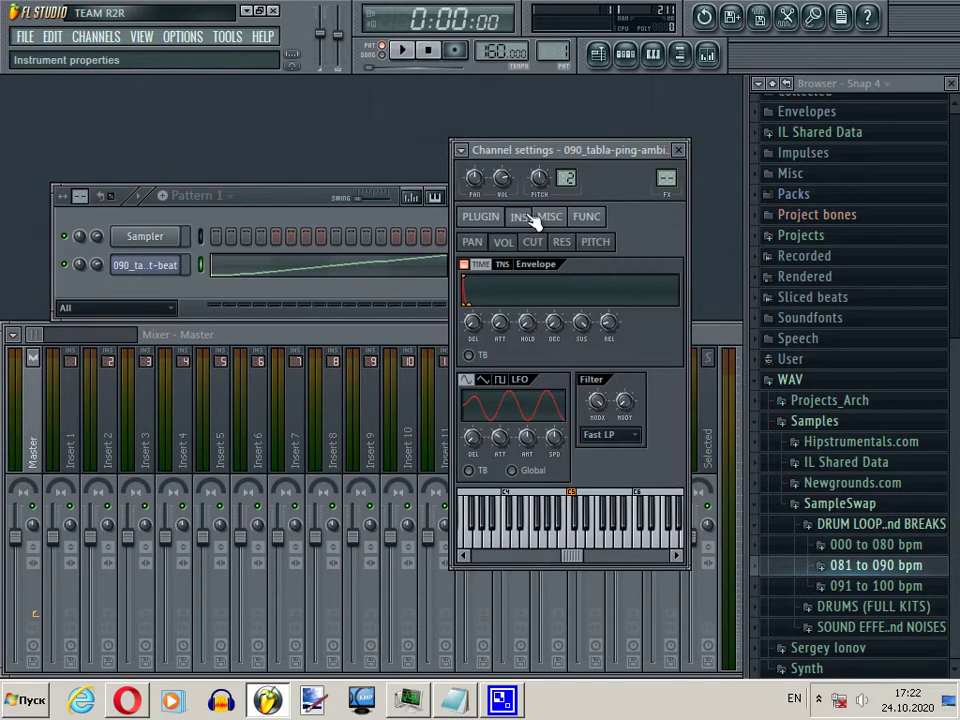
{"action": "left_click", "coordinate": [623, 441]}
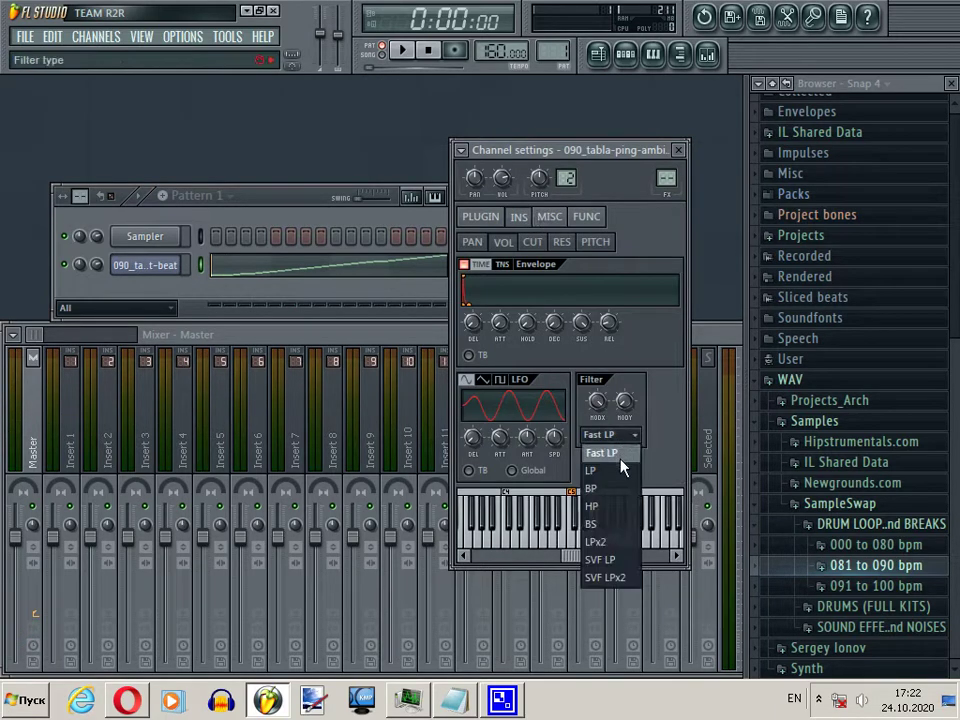
{"action": "left_click", "coordinate": [618, 508]}
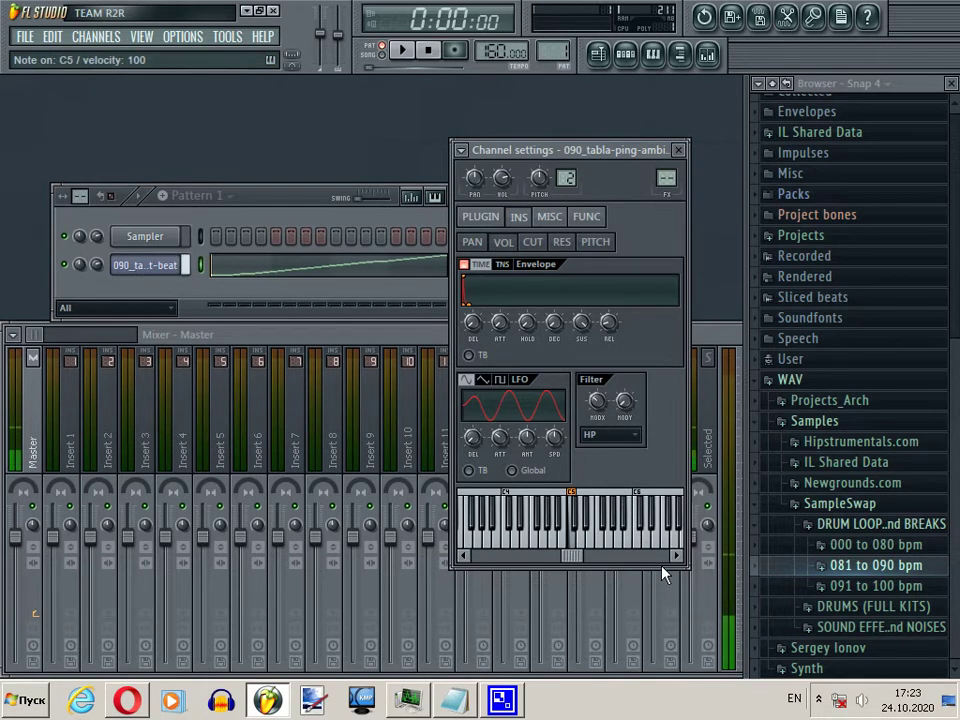
Step: Play the pattern while adjusting the tabla channel's filter cutoff frequency, and stop playback
{"action": "key", "text": "space"}
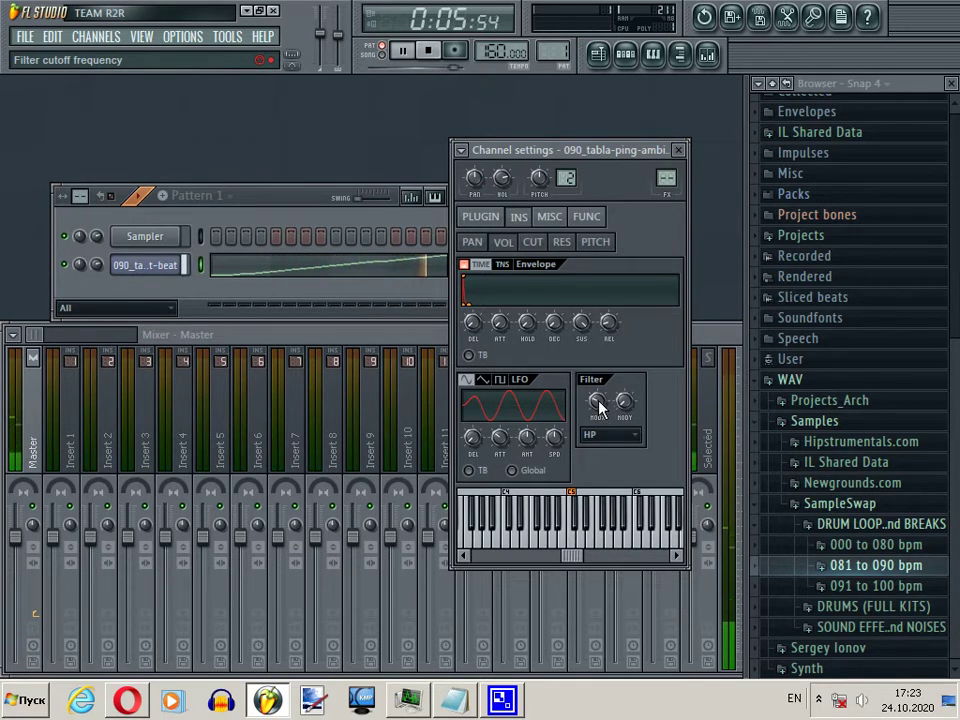
{"action": "left_click", "coordinate": [310, 199]}
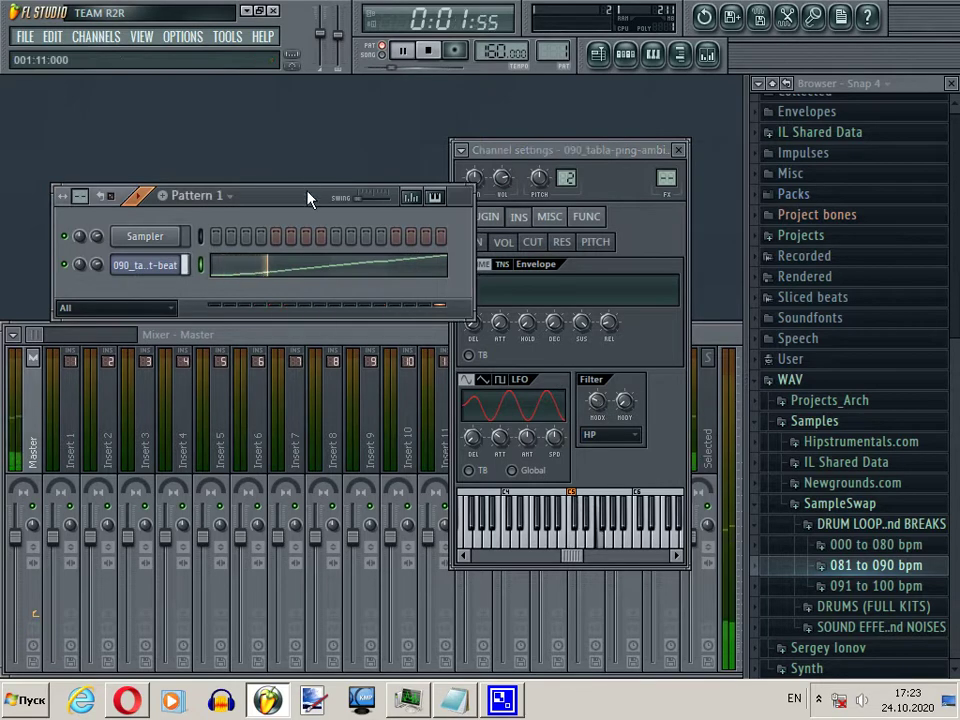
{"action": "left_click", "coordinate": [610, 415]}
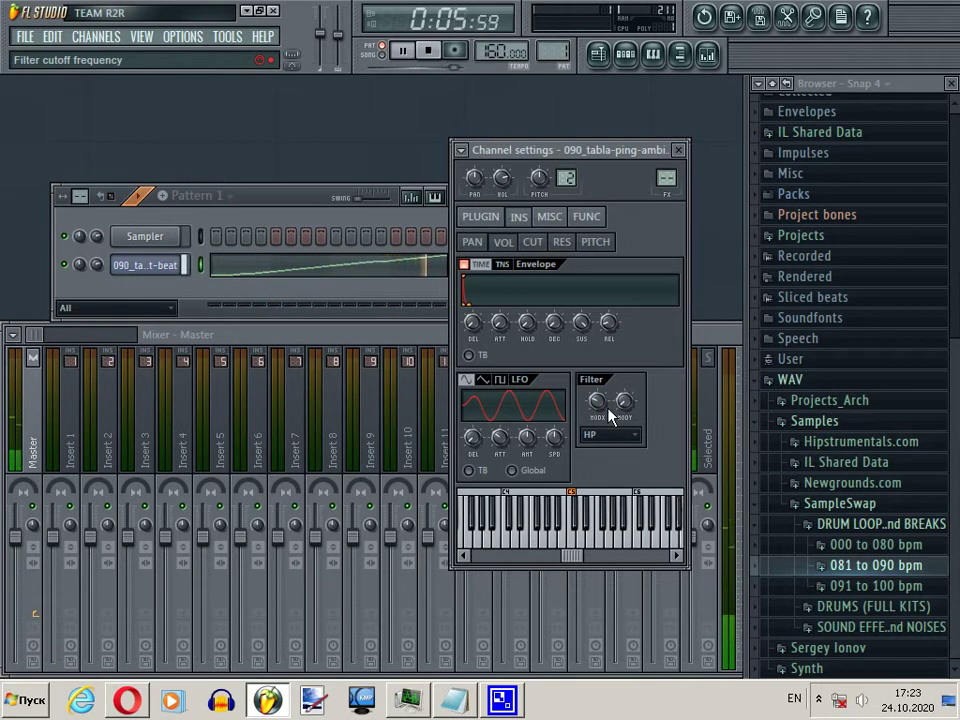
{"action": "key", "text": "space"}
Step: Expand the 091 to 100 bpm folder and audition its loops, including 096_drama-echo-snare, 096_deadkicker, 094_two_tablas and 092_sloppyrolls
{"action": "left_click", "coordinate": [878, 587]}
{"action": "left_click", "coordinate": [862, 390]}
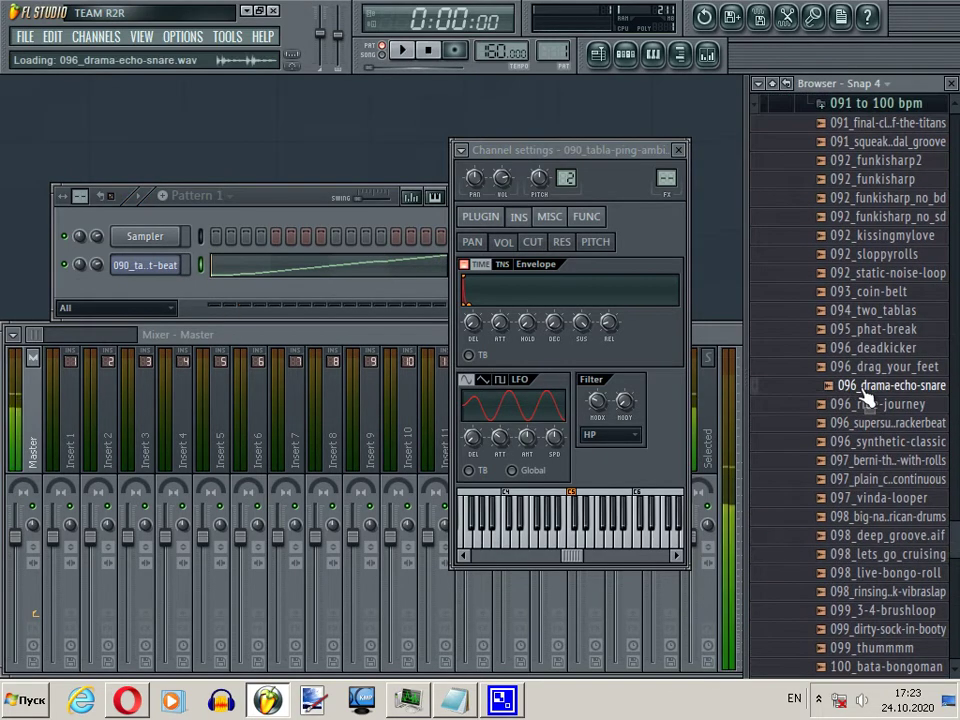
{"action": "left_click", "coordinate": [863, 367]}
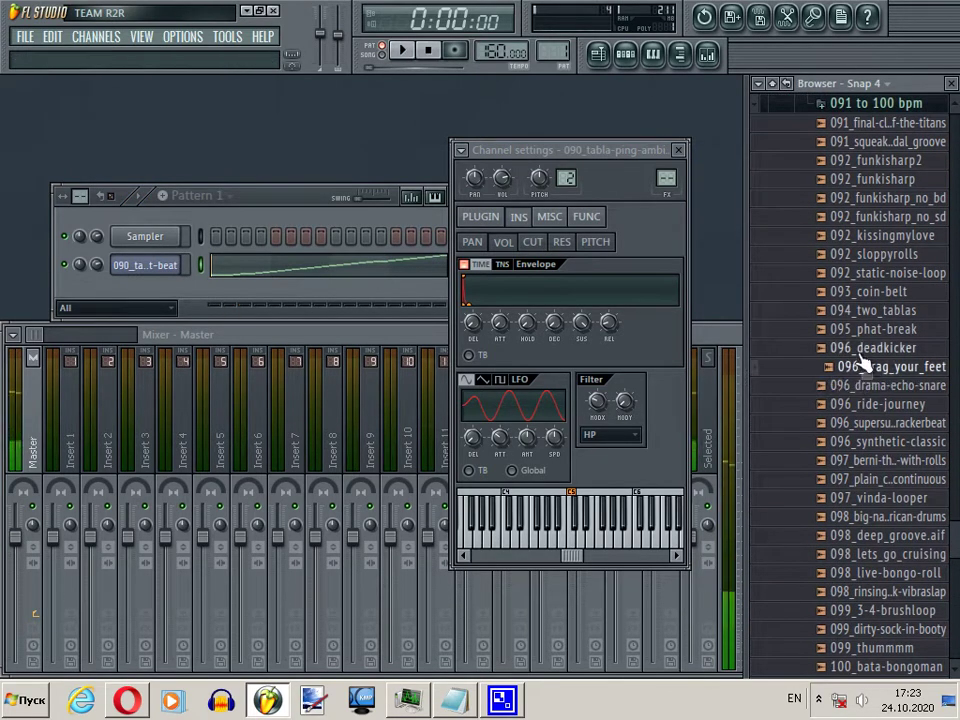
{"action": "left_click", "coordinate": [864, 349]}
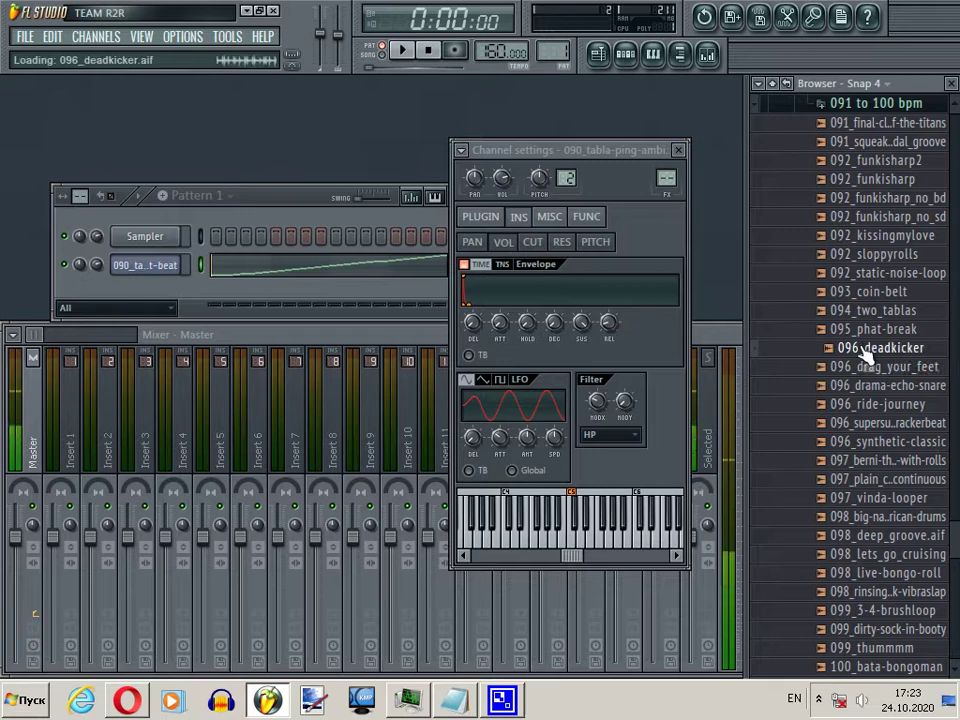
{"action": "left_click", "coordinate": [861, 300]}
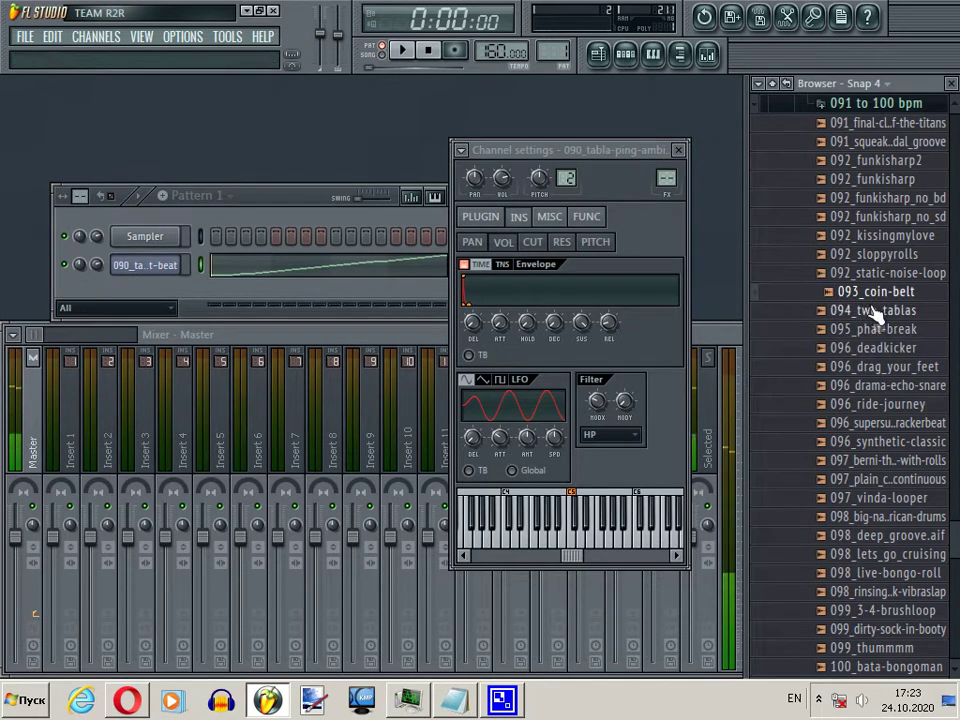
{"action": "left_click", "coordinate": [876, 311]}
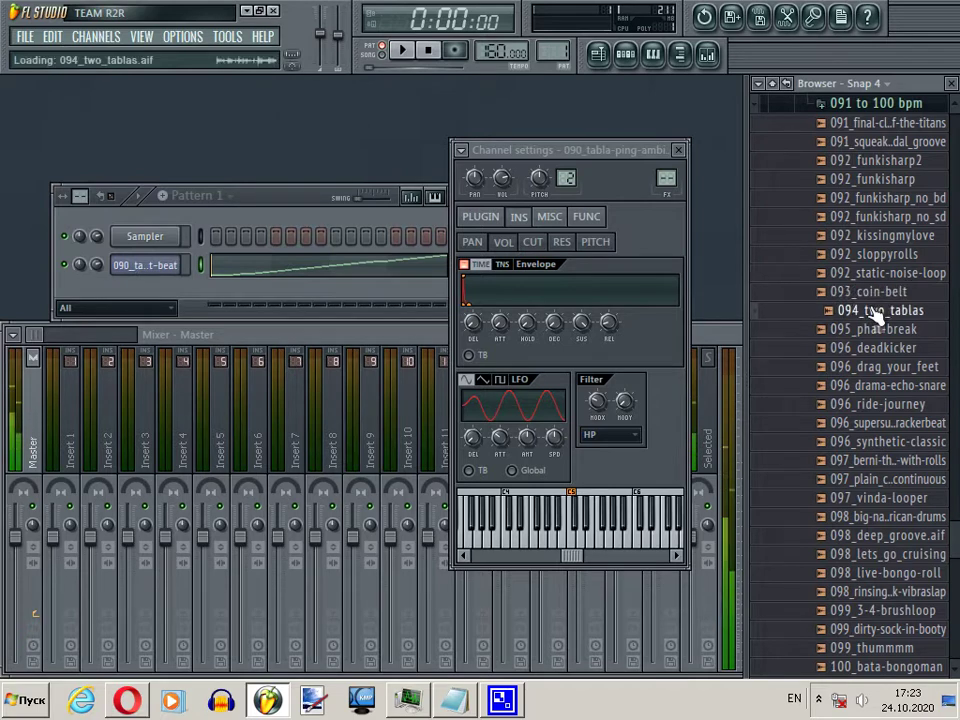
{"action": "left_click", "coordinate": [858, 272]}
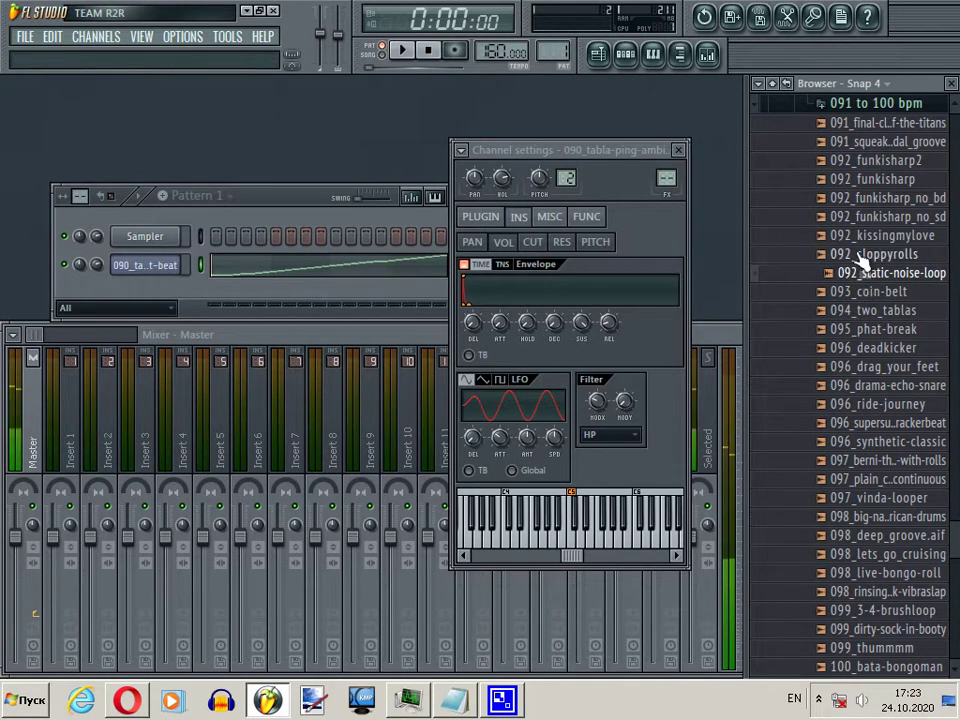
{"action": "left_click", "coordinate": [861, 256]}
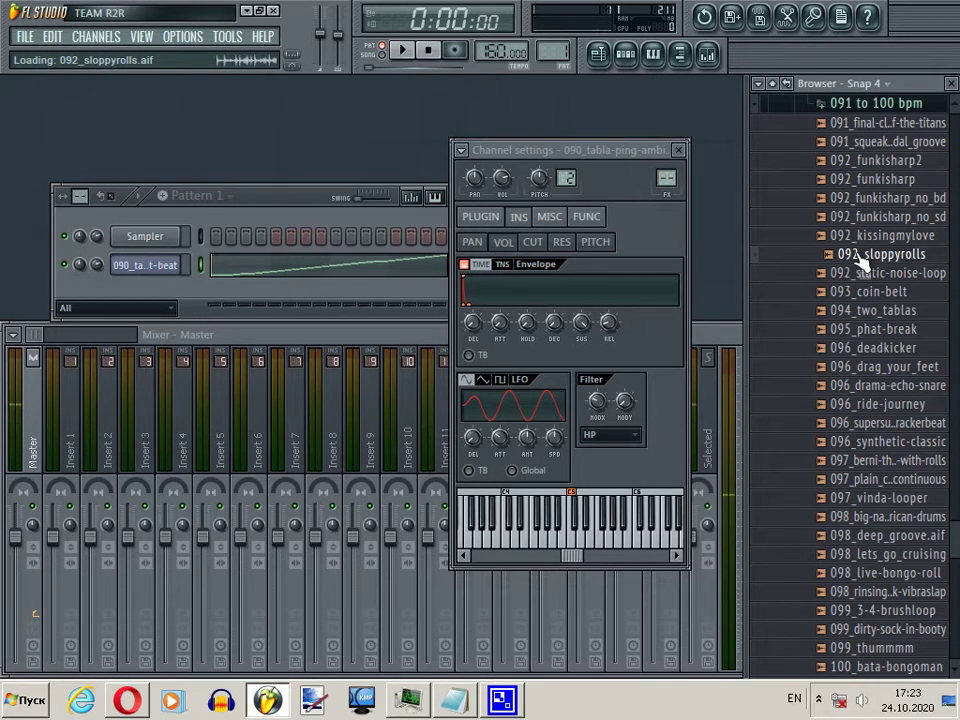
Step: Play the pattern and audition the 092_sloppyrolls and 097_berni-thick-with-rolls loops against it
{"action": "left_click", "coordinate": [401, 49]}
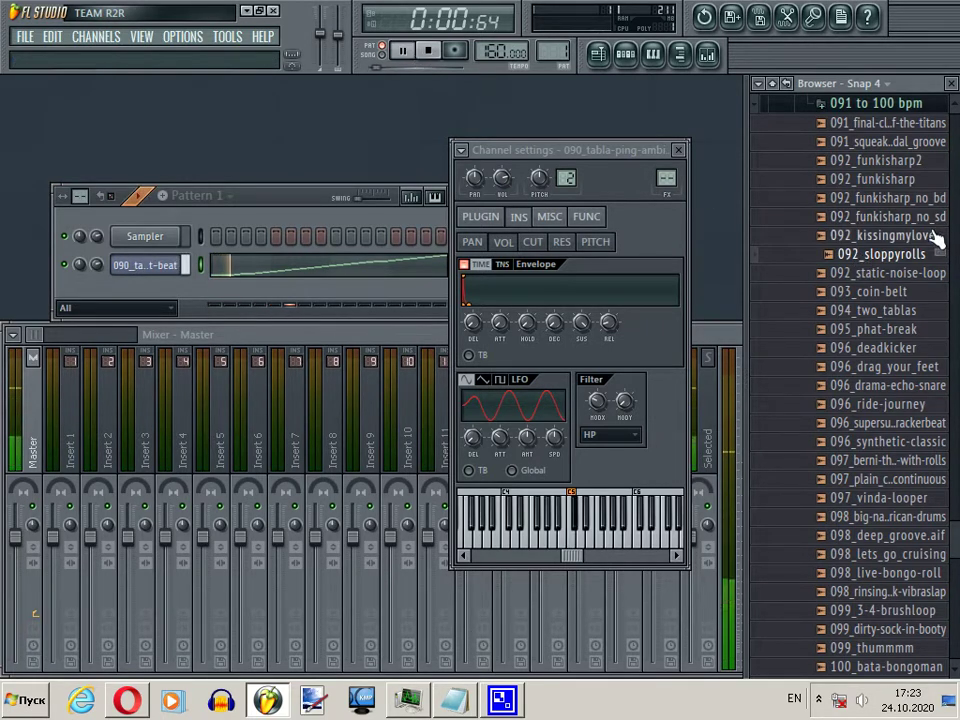
{"action": "left_click", "coordinate": [915, 255]}
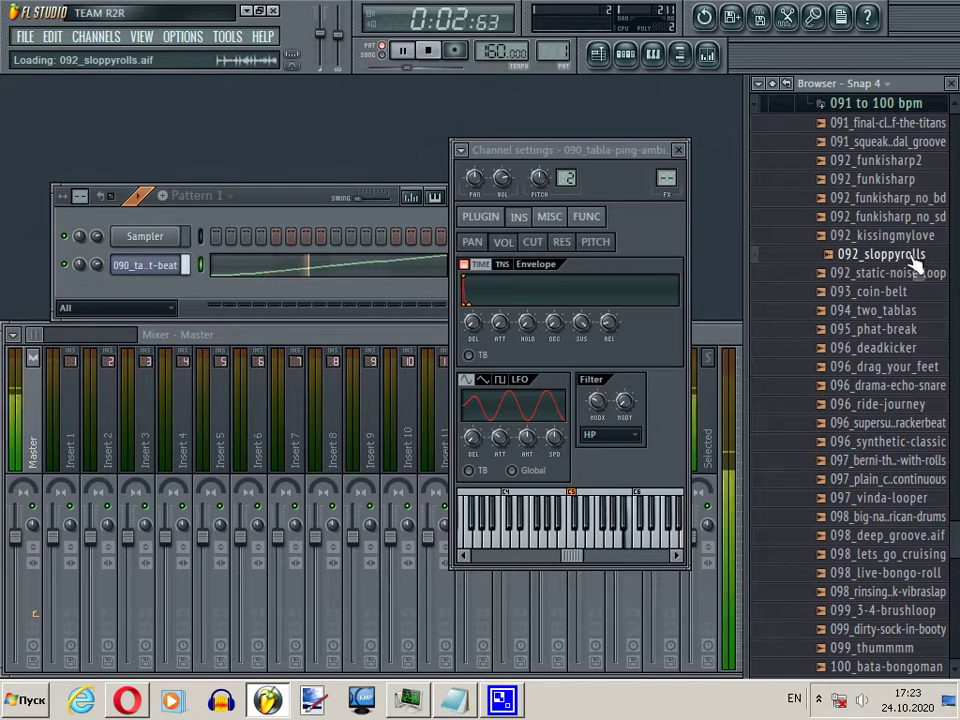
{"action": "left_click", "coordinate": [918, 464]}
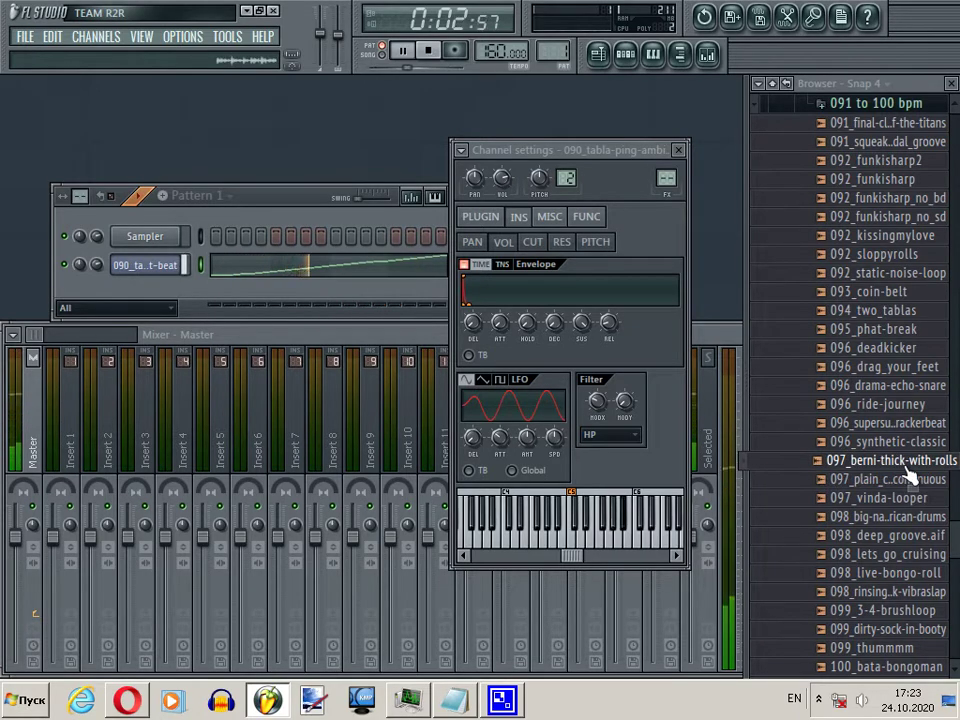
Step: Audition 097_vinda-looper, 098_live-bongo-roll, 098_rinsing-funk-vibraslap, 099_3-4-brushloop and 099_dirty-sock-in-booty against the playing pattern
{"action": "left_click", "coordinate": [908, 498]}
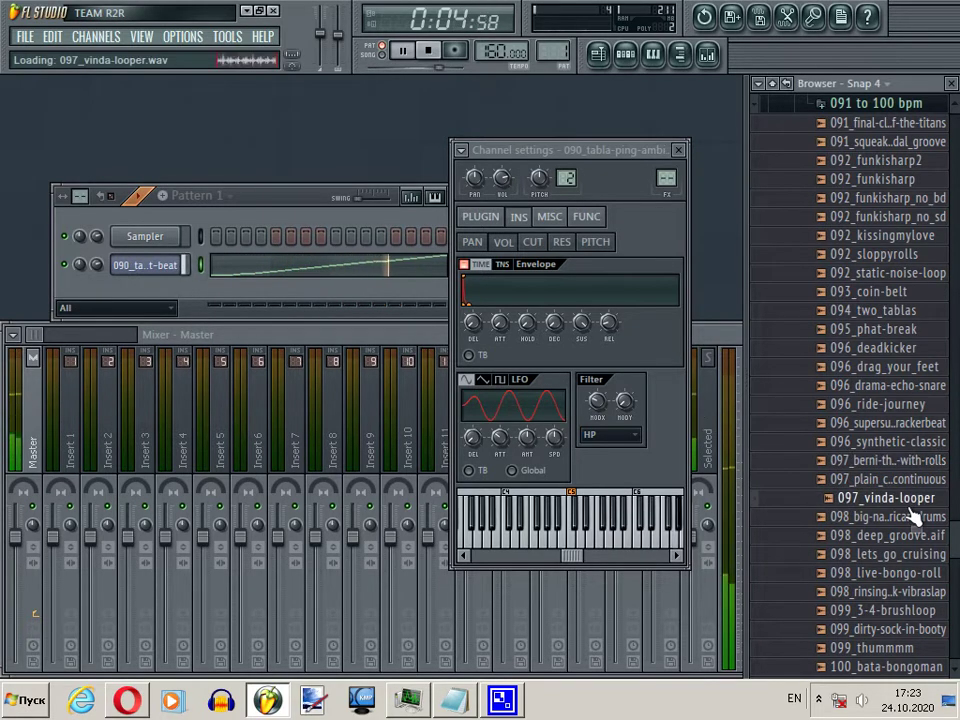
{"action": "scroll", "coordinate": [910, 508], "scroll_direction": "down", "scroll_amount": 1}
{"action": "scroll", "coordinate": [906, 508], "scroll_direction": "down", "scroll_amount": 2}
{"action": "left_click", "coordinate": [902, 406]}
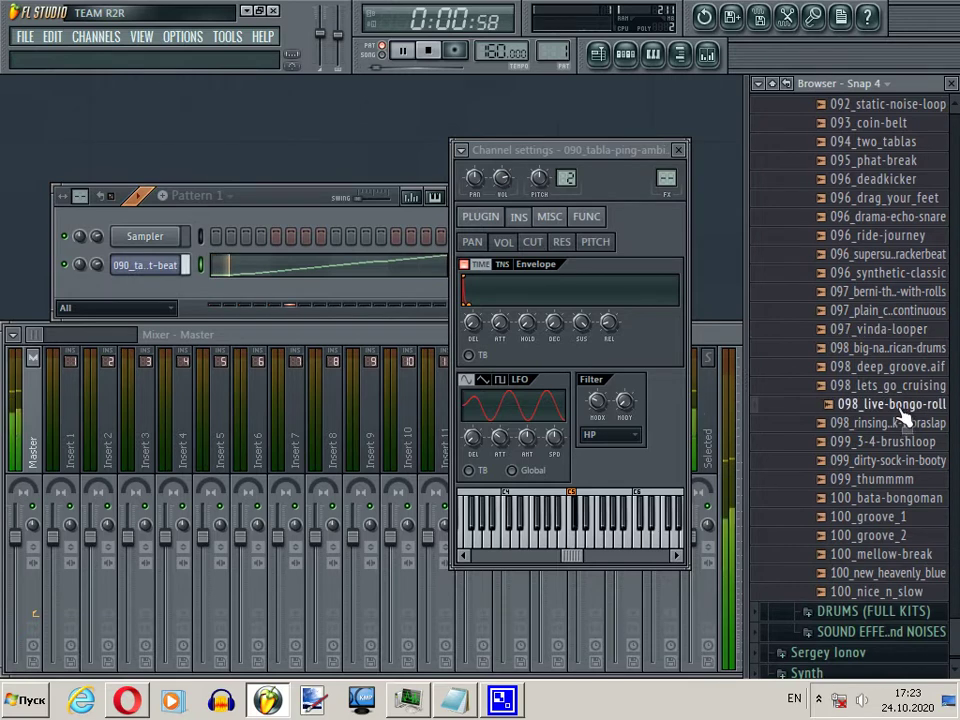
{"action": "left_click", "coordinate": [903, 425]}
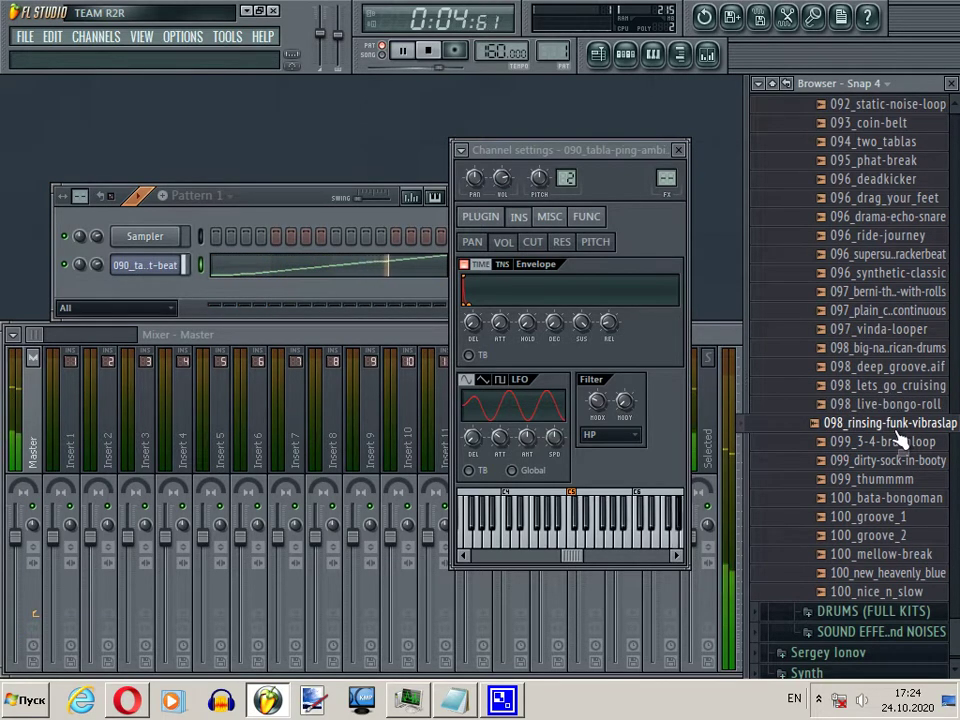
{"action": "left_click", "coordinate": [903, 446]}
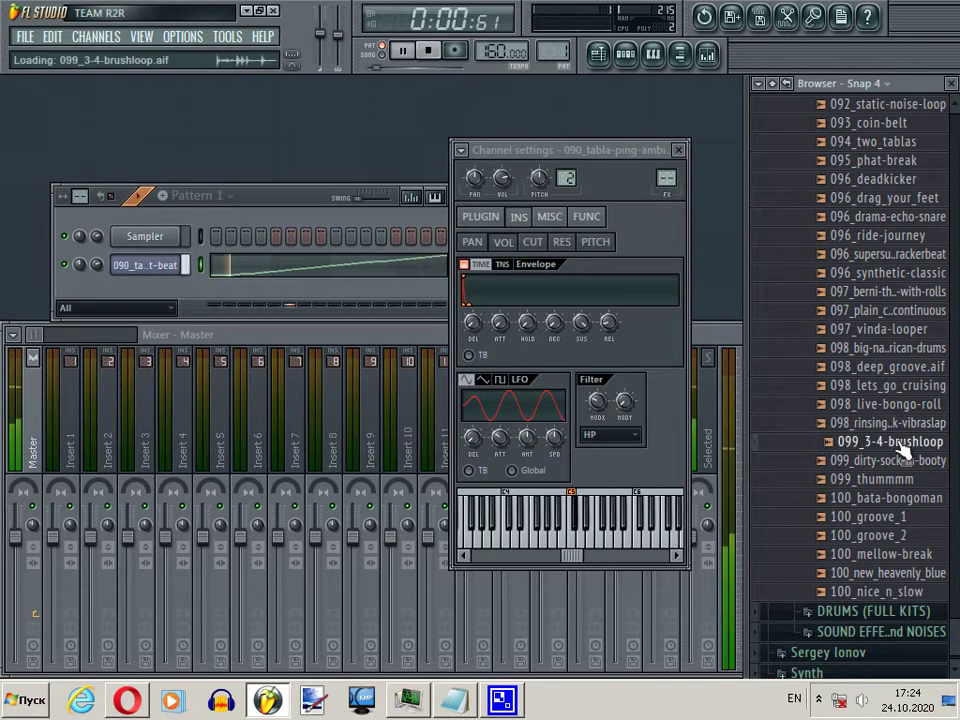
{"action": "left_click", "coordinate": [904, 461]}
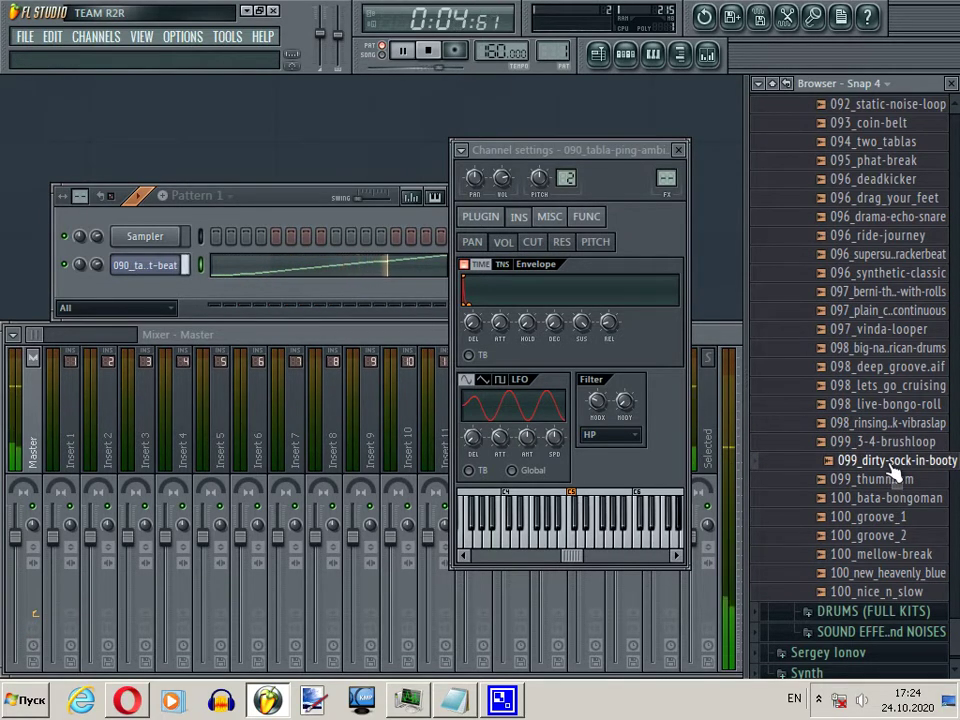
Step: Load 099_dirty-sock-in-booty into a new Fruity Slicer channel and set its original sample length to 4 beats
{"action": "right_click", "coordinate": [895, 461]}
{"action": "left_click", "coordinate": [878, 579]}
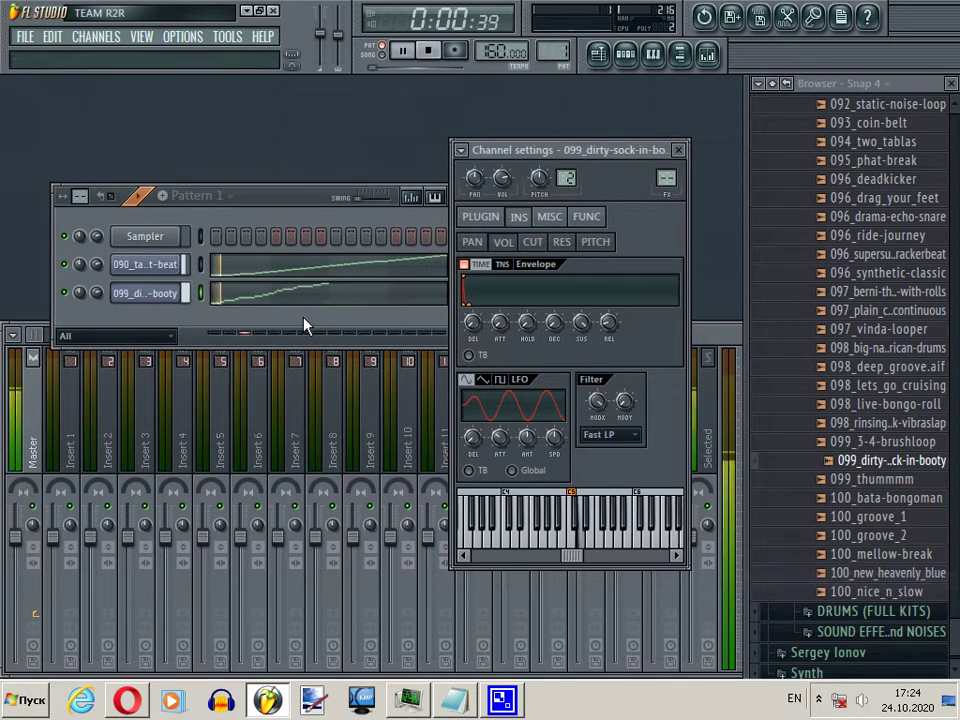
{"action": "key", "text": "space"}
{"action": "left_click", "coordinate": [145, 292]}
{"action": "left_click", "coordinate": [148, 294]}
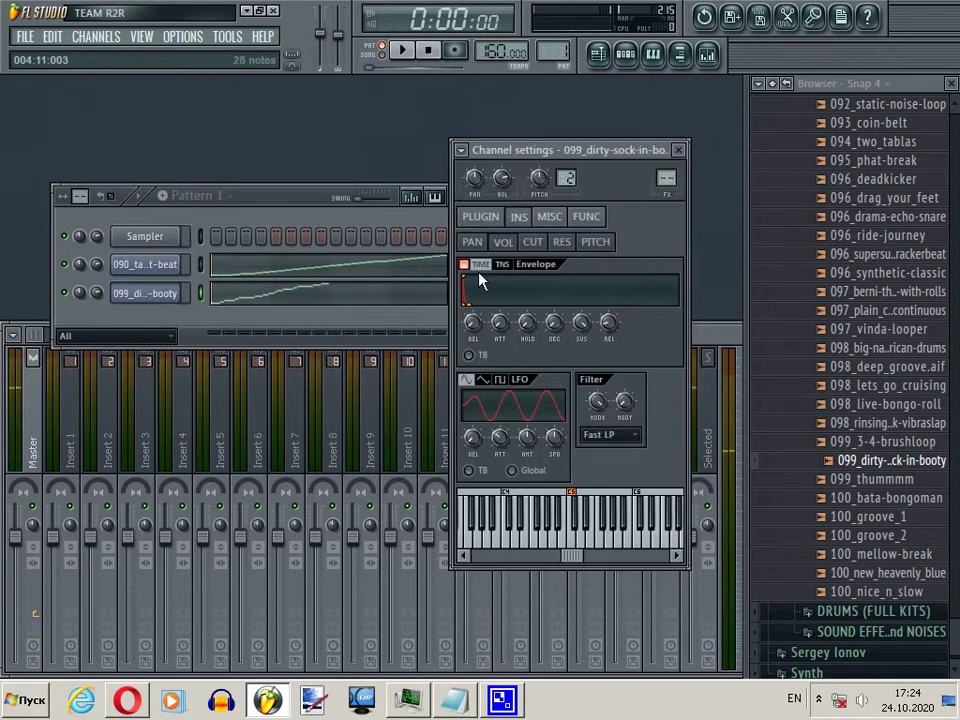
{"action": "left_click", "coordinate": [480, 217]}
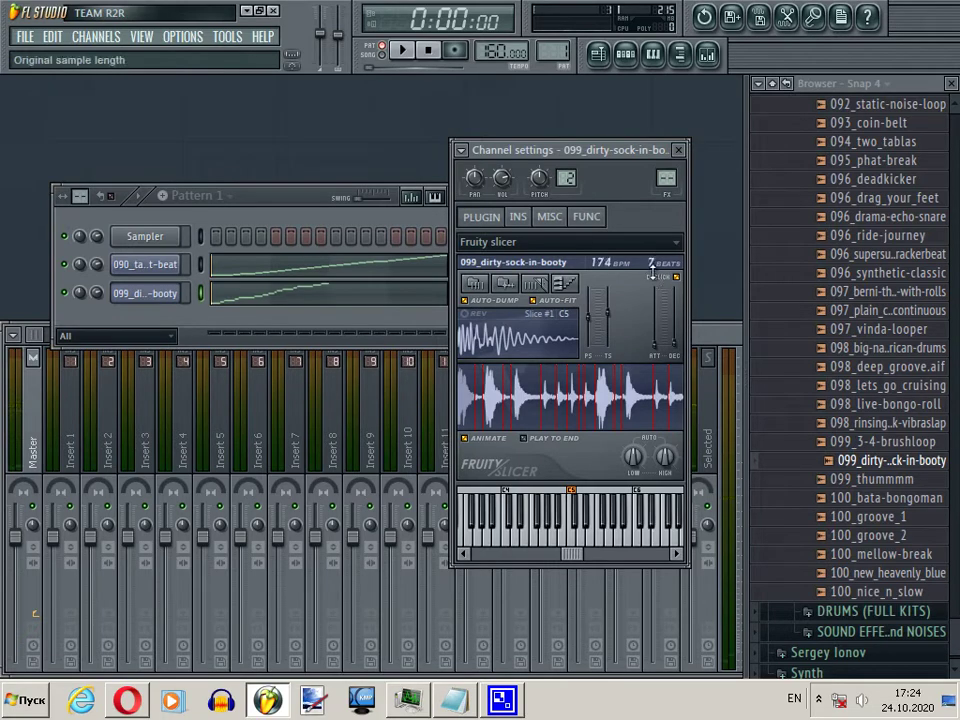
{"action": "key", "text": "space"}
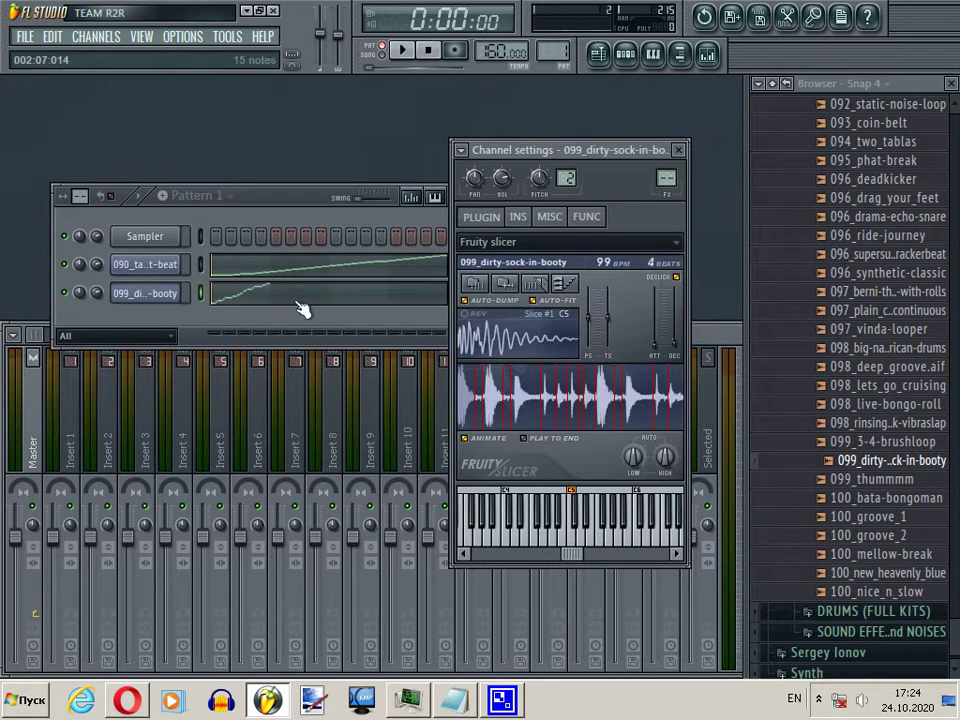
Step: Open the piano roll of the 099_dirty-sock-in-booty channel, audition individual slices and play the pattern
{"action": "left_click", "coordinate": [300, 294]}
{"action": "key", "text": "space"}
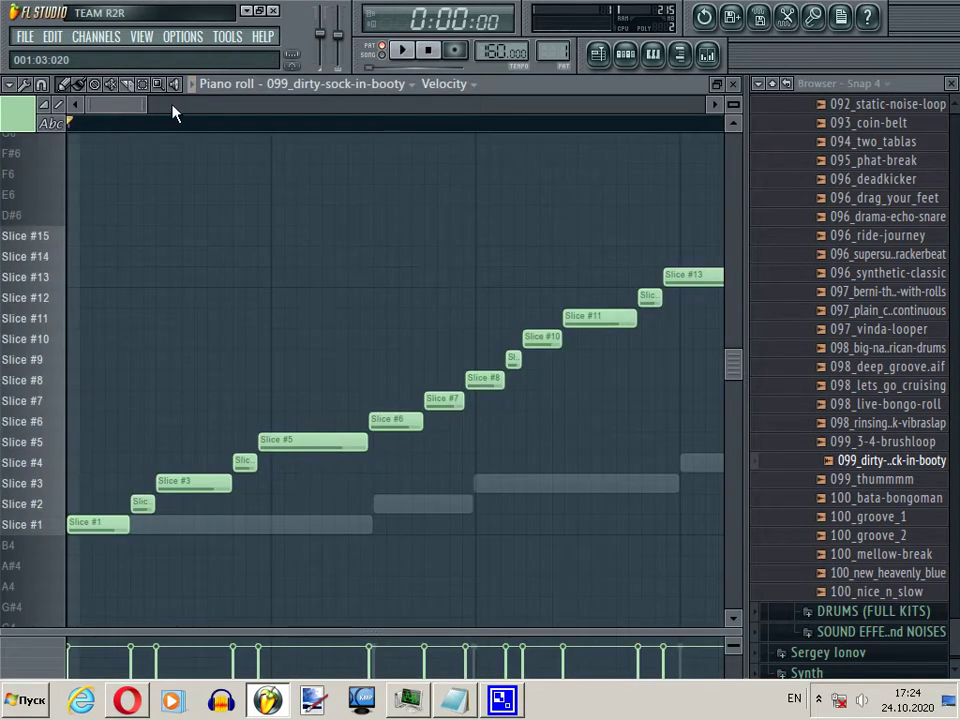
{"action": "left_click", "coordinate": [112, 84]}
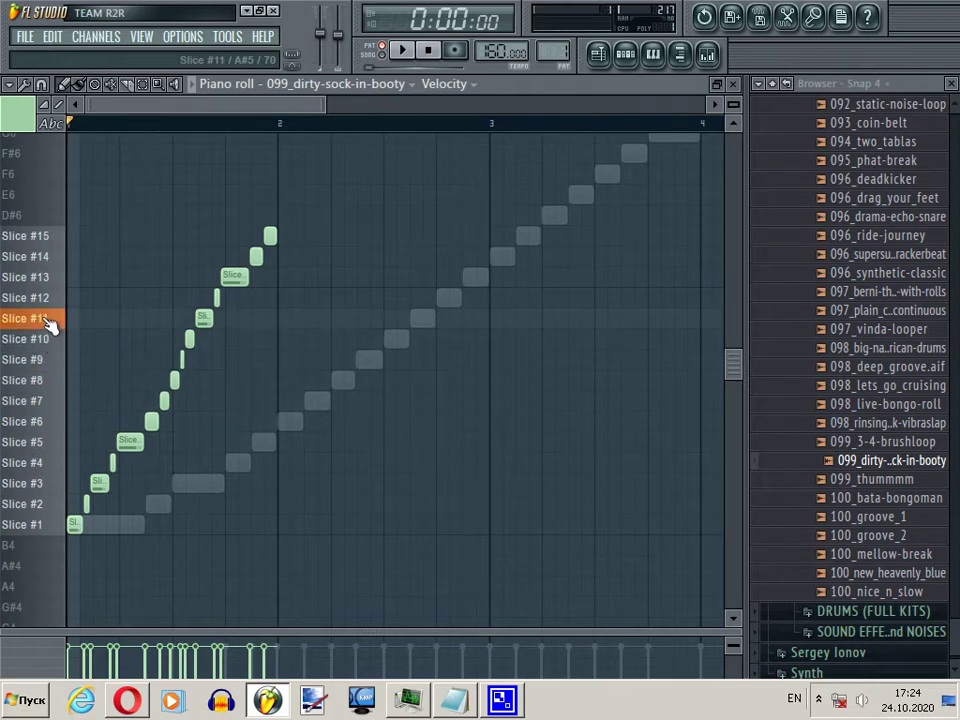
{"action": "key", "text": "space"}
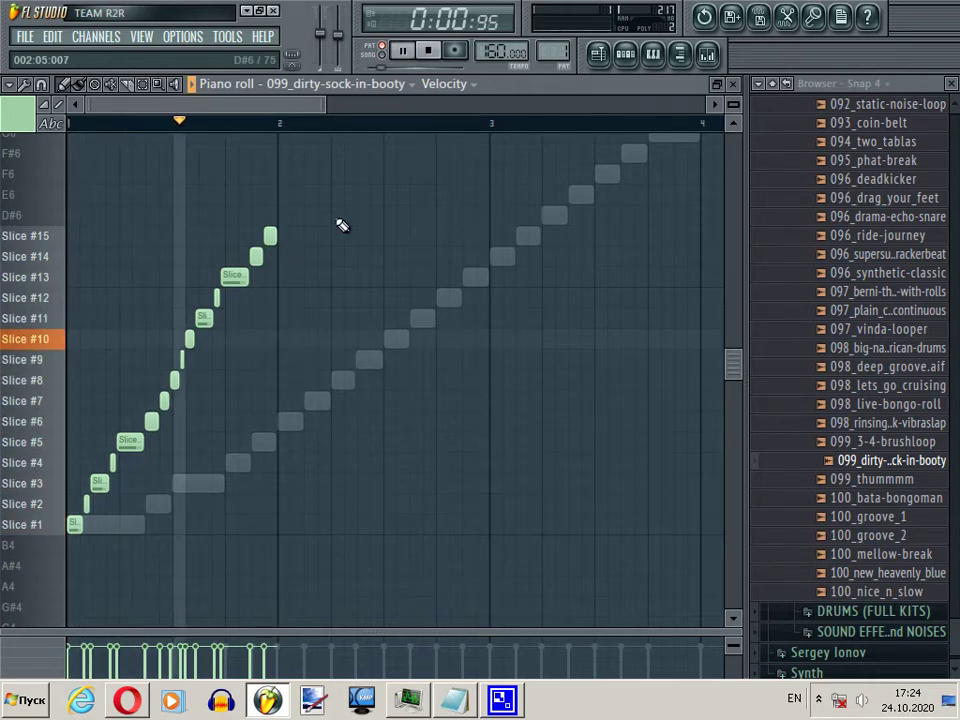
{"action": "key", "text": "space"}
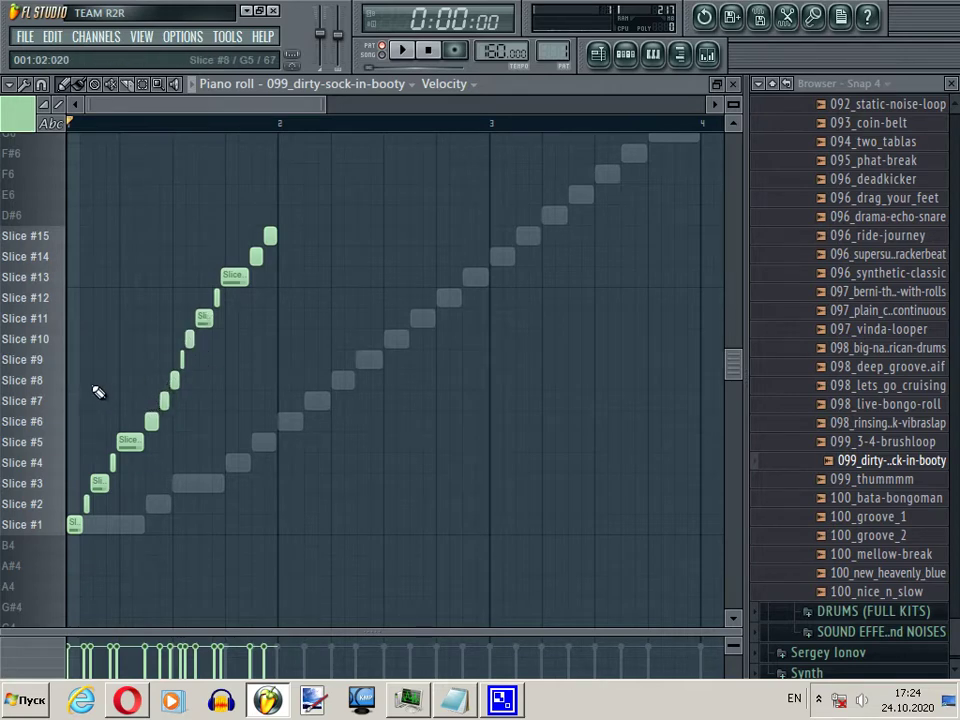
{"action": "left_click_drag", "start_coordinate": [62, 430], "coordinate": [56, 343]}
{"action": "key", "text": "space"}
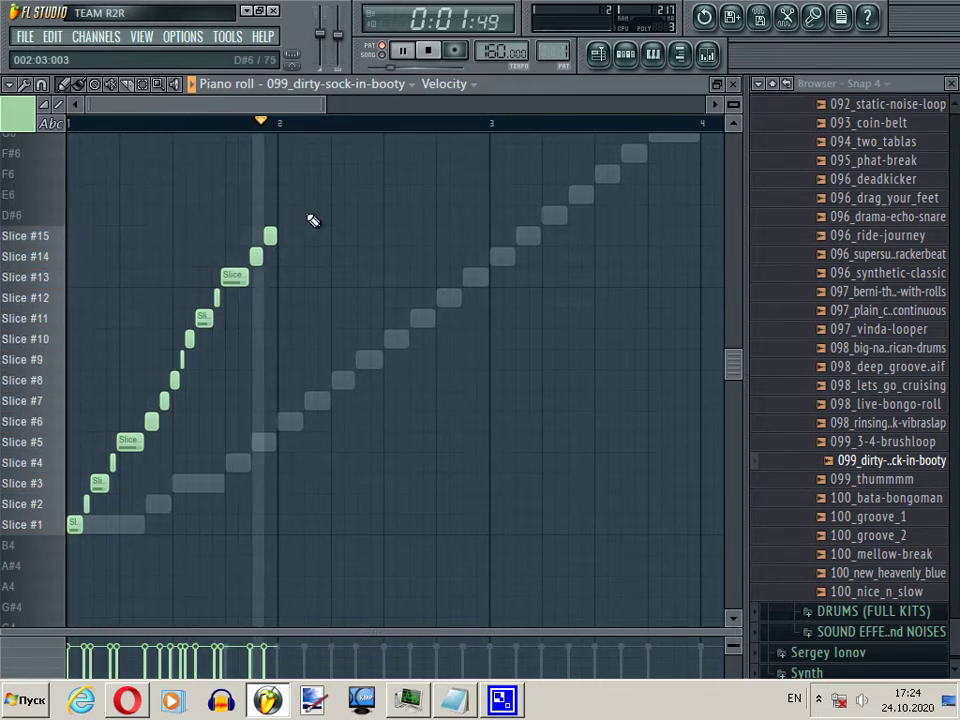
{"action": "key", "text": "space"}
Step: Select all slice notes in bar 1 of the 099_dirty-sock-in-booty piano roll and duplicate them through bars 2 to 4
{"action": "left_click_drag", "start_coordinate": [320, 213], "coordinate": [72, 546]}
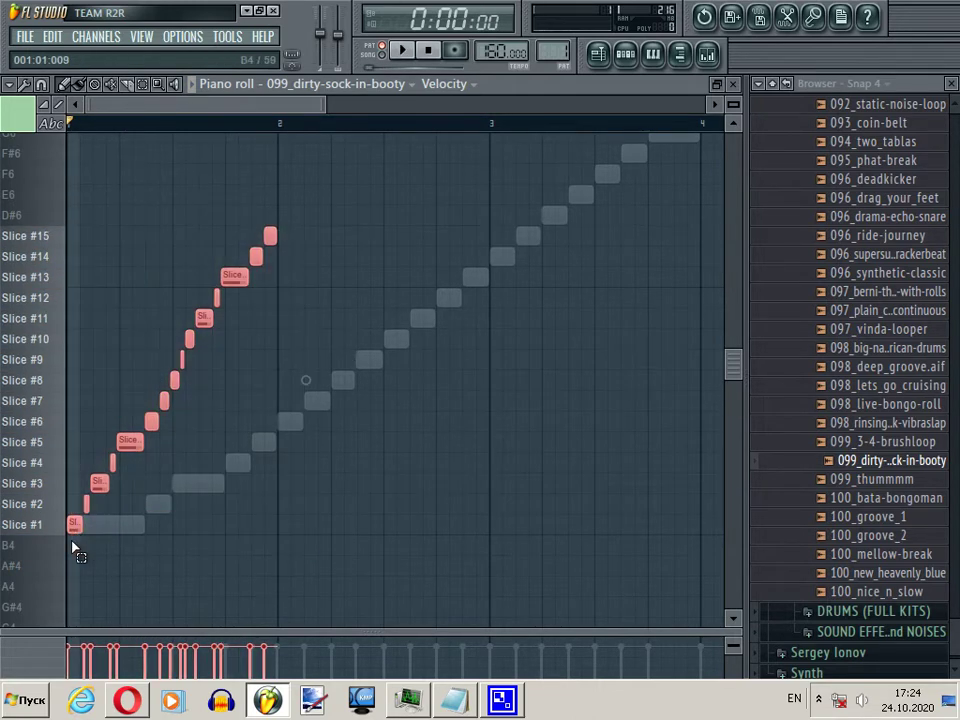
{"action": "key", "text": "ctrl+b"}
{"action": "key", "text": "ctrl+b"}
{"action": "left_click_drag", "start_coordinate": [204, 105], "coordinate": [294, 107]}
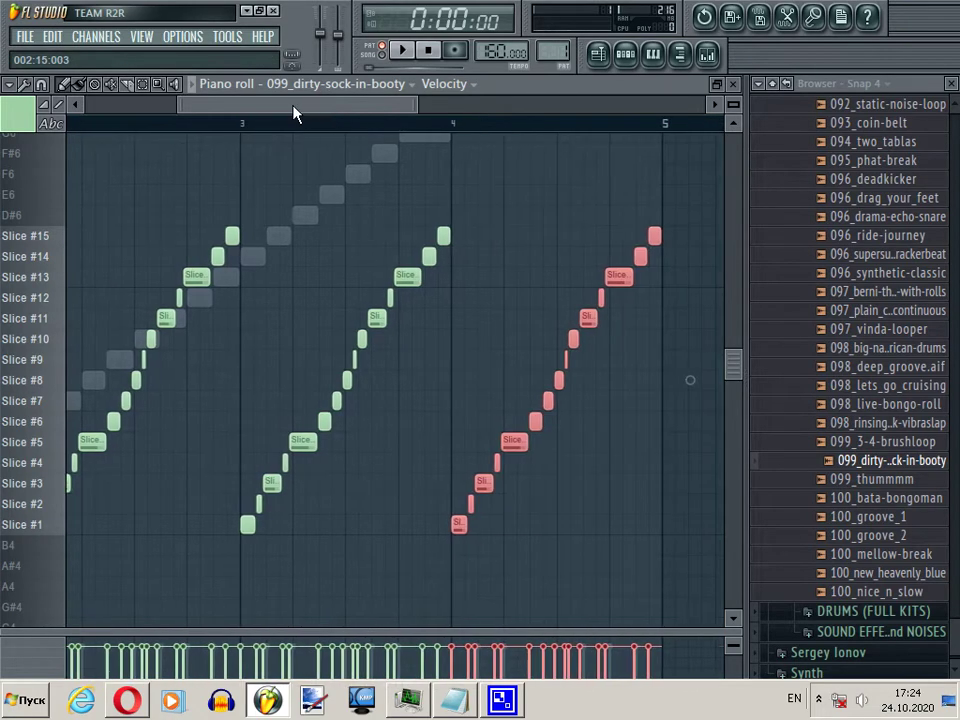
Step: Play the pattern, close the piano roll and collapse the 091 to 100 bpm folder in the sample browser
{"action": "key", "text": "space"}
{"action": "left_click", "coordinate": [733, 84]}
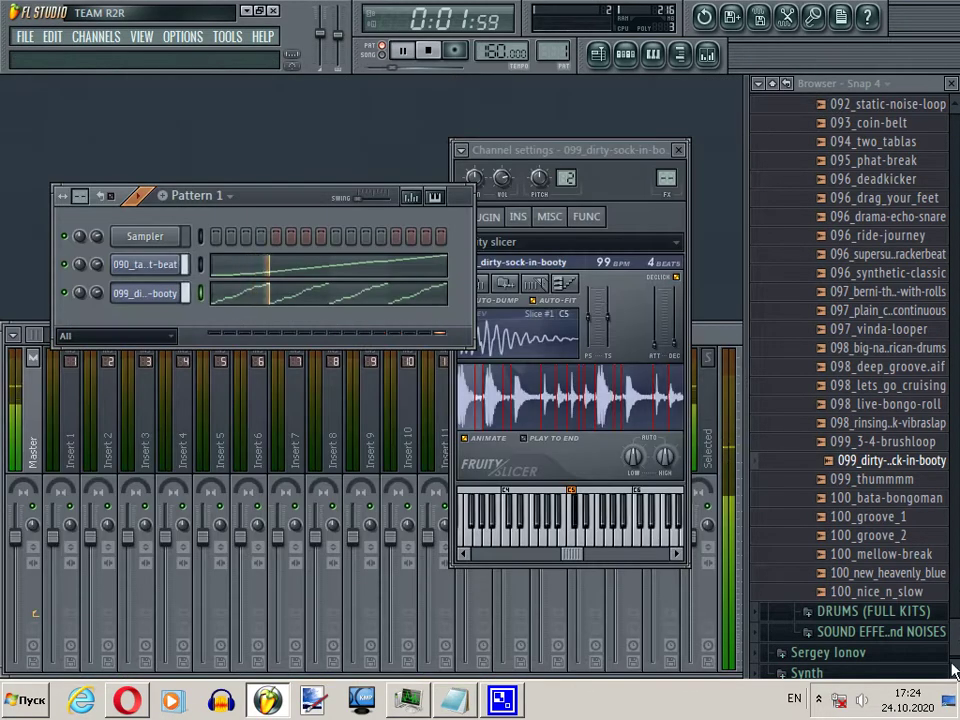
{"action": "scroll", "coordinate": [937, 400], "scroll_direction": "up", "scroll_amount": 8}
{"action": "left_click", "coordinate": [937, 378]}
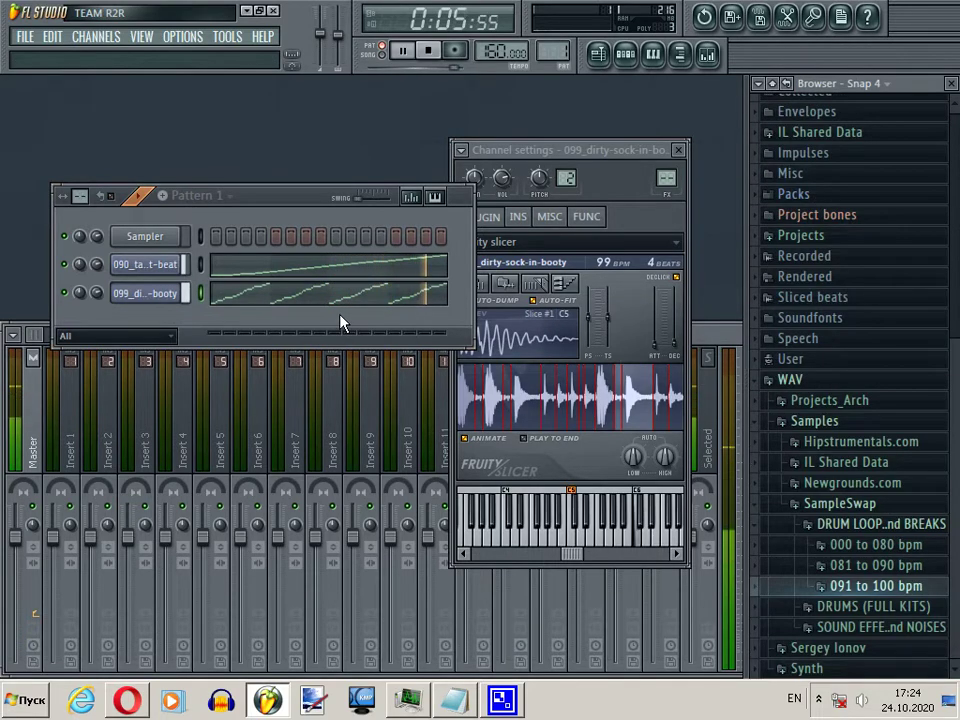
Step: Reopen the 099_dirty-sock-in-booty piano roll, enlarge its velocity lane and select the notes in bar 1
{"action": "key", "text": "F7"}
{"action": "key", "text": "space"}
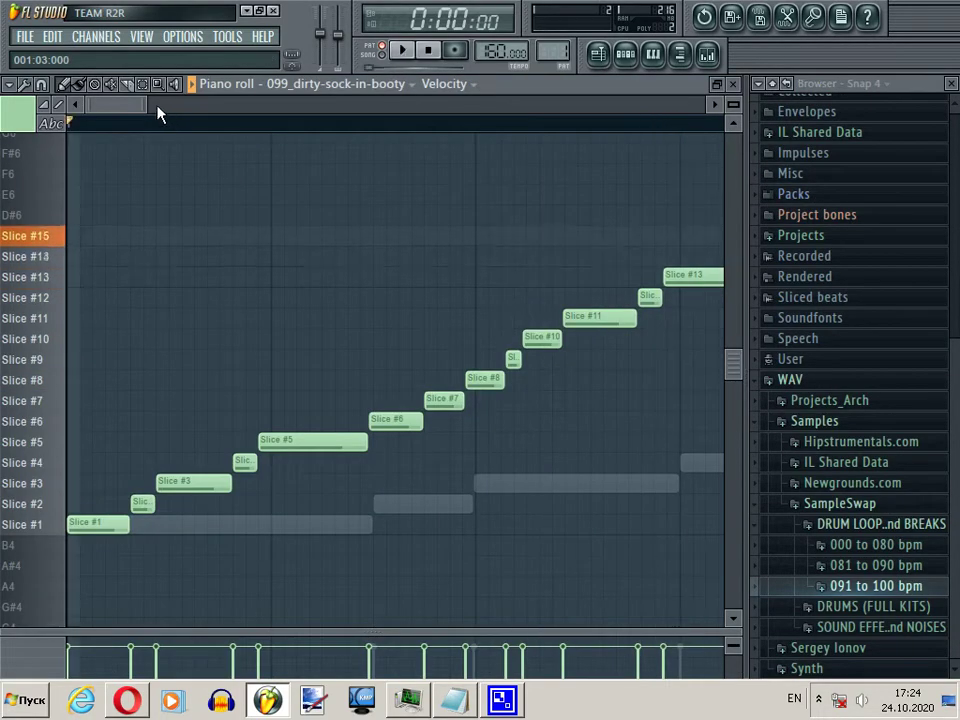
{"action": "scroll", "coordinate": [157, 105], "scroll_direction": "down", "scroll_amount": 5}
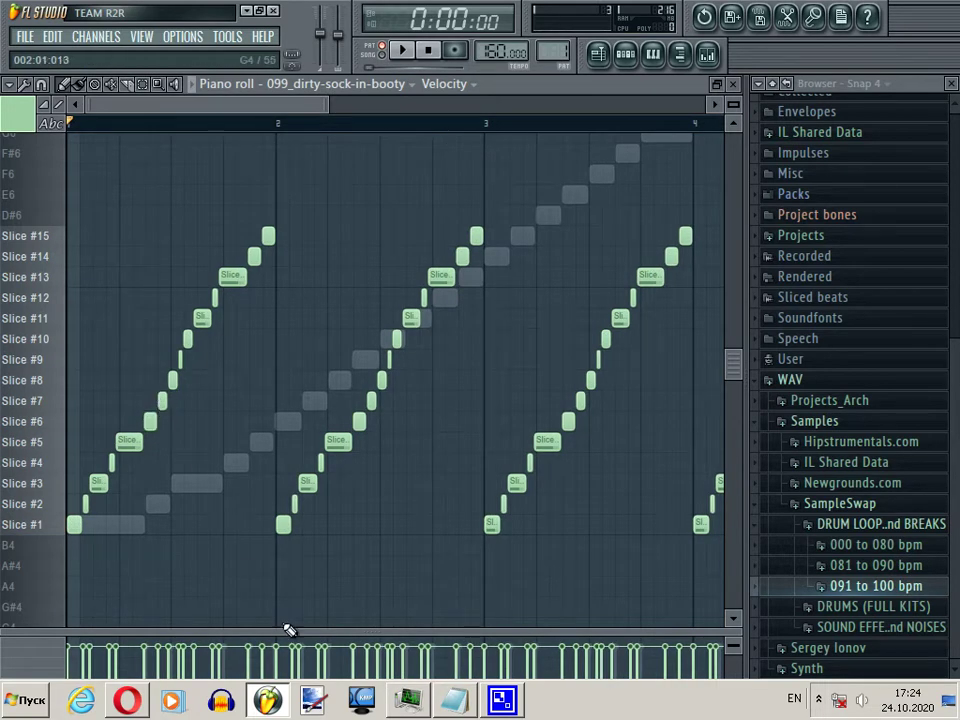
{"action": "left_click_drag", "start_coordinate": [287, 630], "coordinate": [252, 518]}
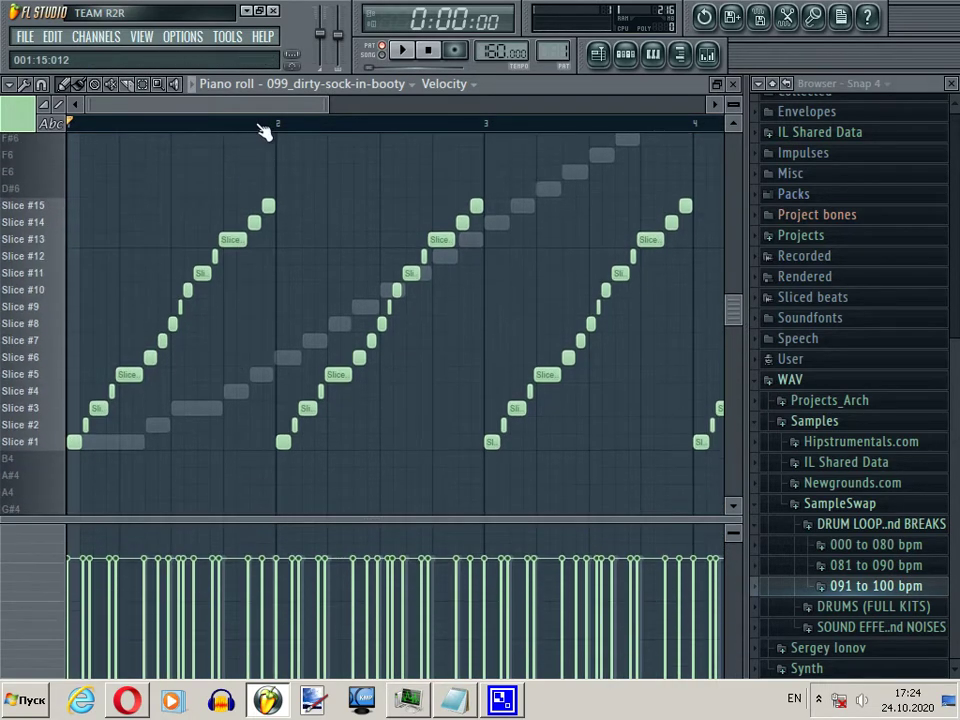
{"action": "left_click_drag", "start_coordinate": [283, 124], "coordinate": [70, 124]}
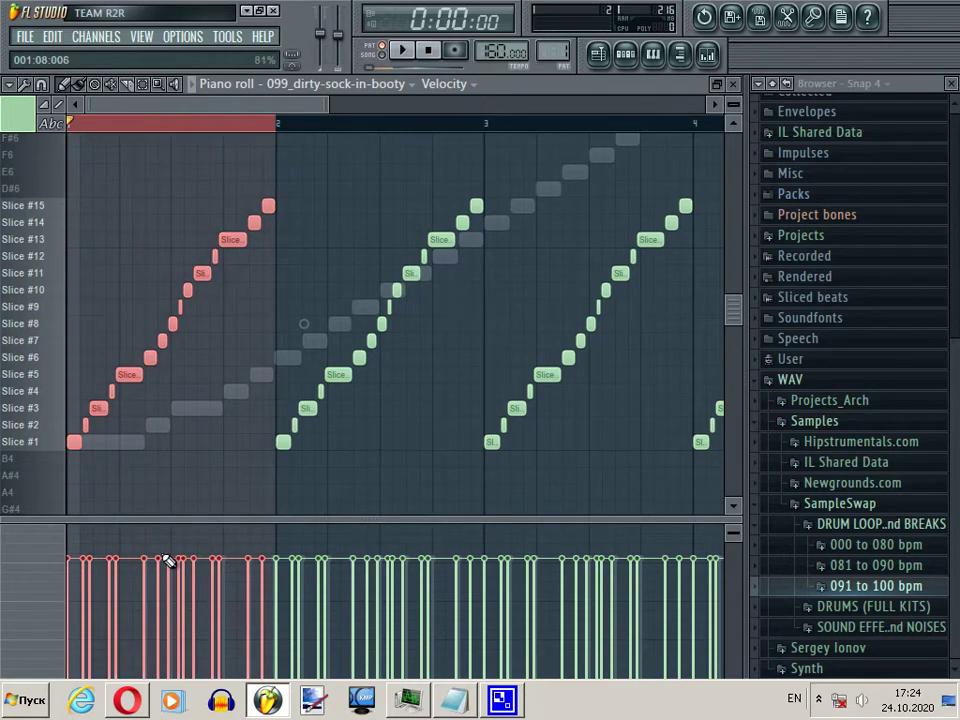
Step: Audition slices 7 to 11 and lower the velocities of slices 7 to 10 in bar 1 while checking playback
{"action": "left_click", "coordinate": [52, 341]}
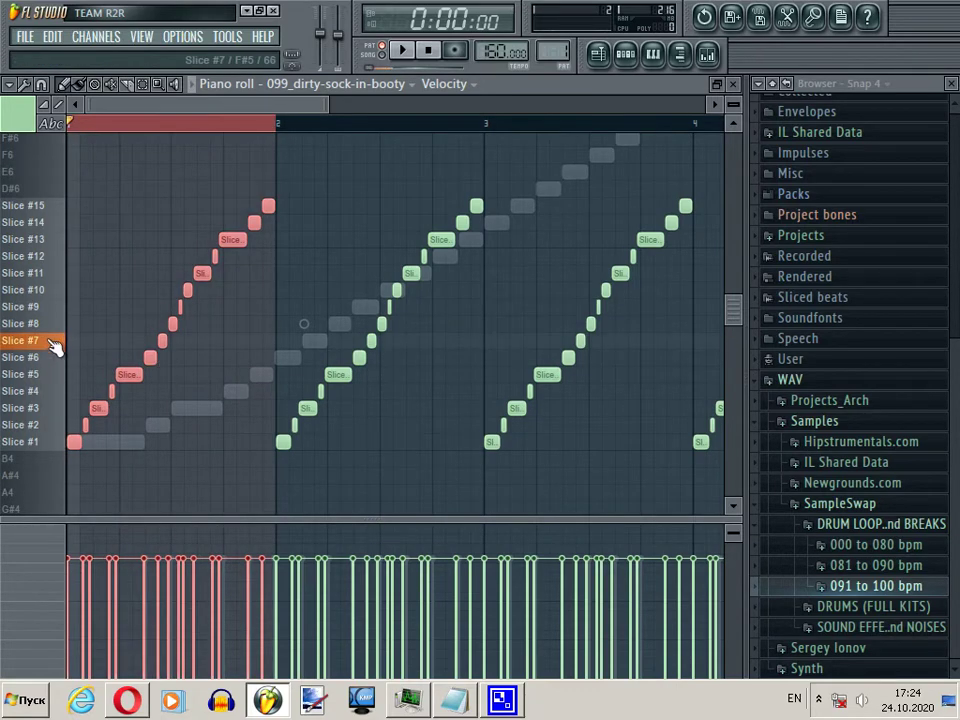
{"action": "left_click_drag", "start_coordinate": [54, 342], "coordinate": [53, 279]}
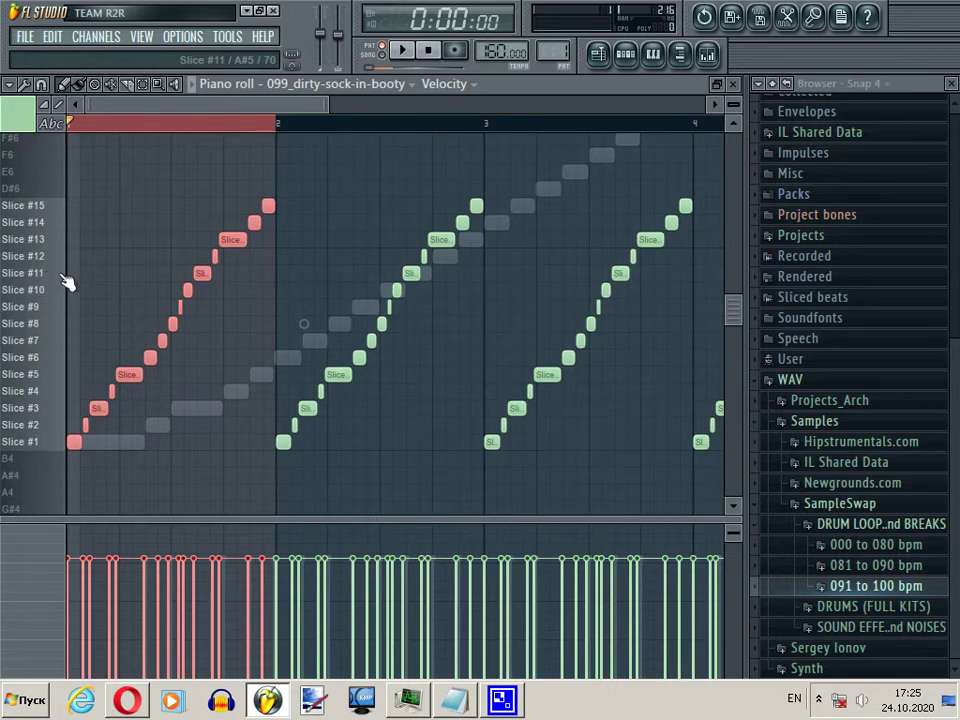
{"action": "key", "text": "space"}
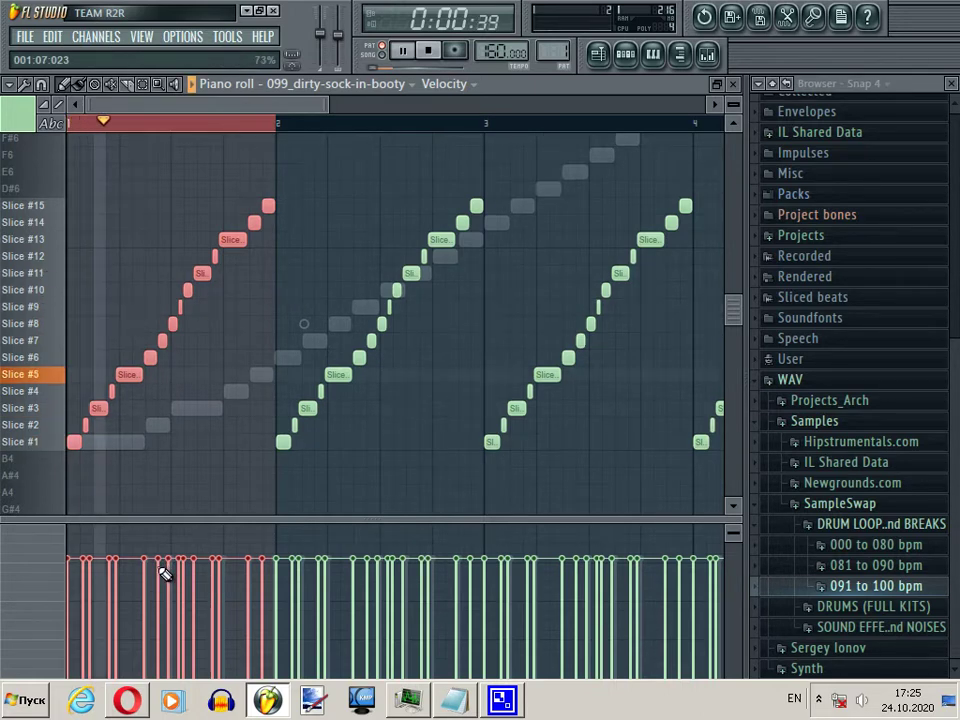
{"action": "key", "text": "space"}
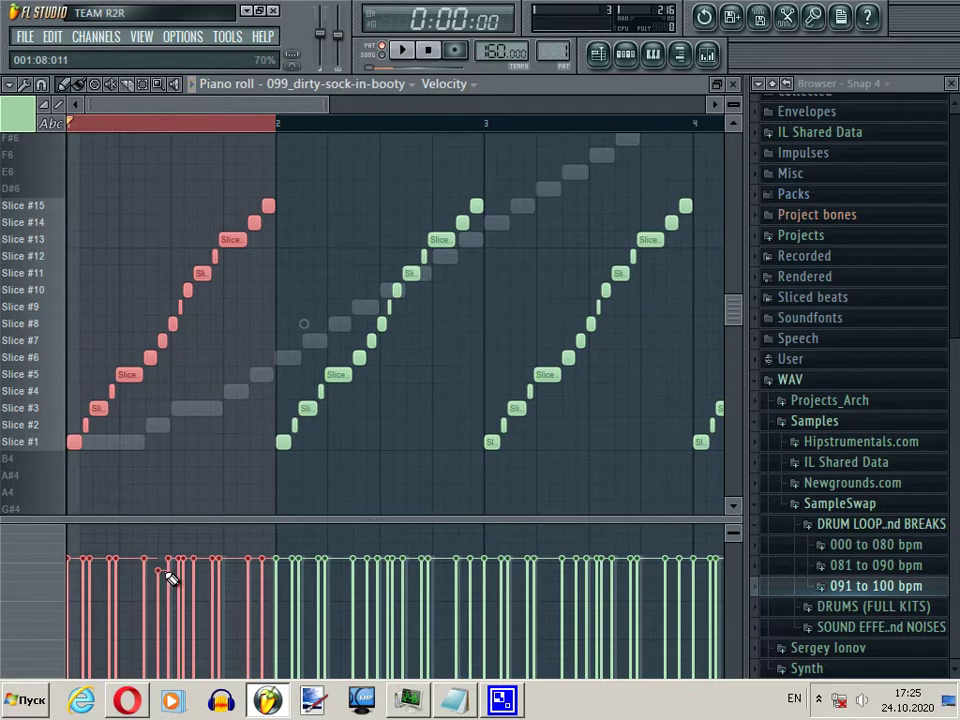
{"action": "key", "text": "space"}
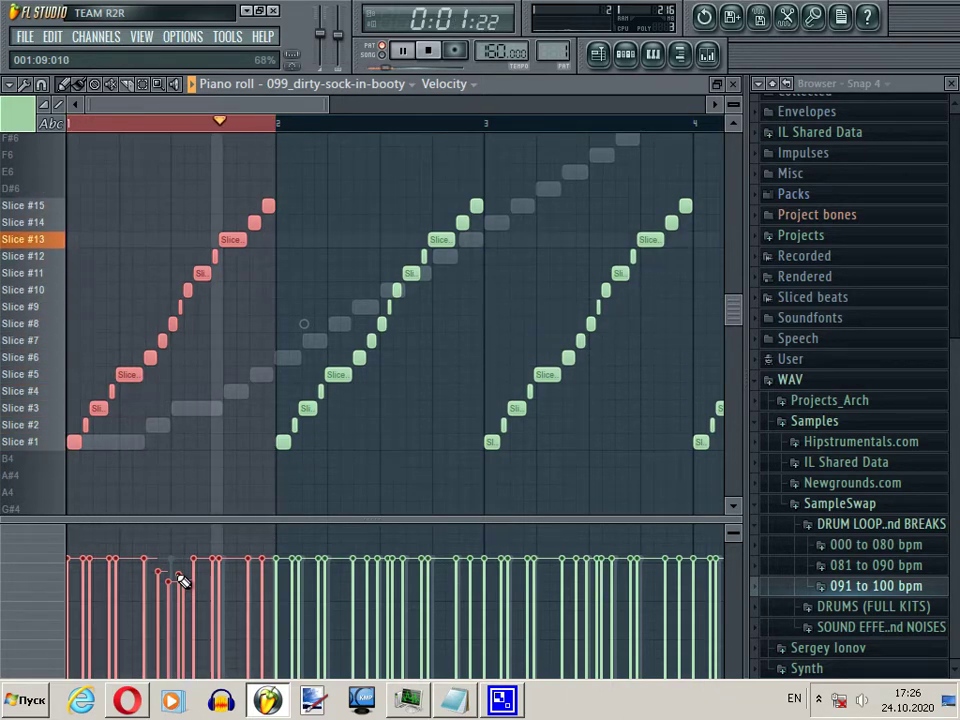
{"action": "left_click_drag", "start_coordinate": [199, 521], "coordinate": [210, 414]}
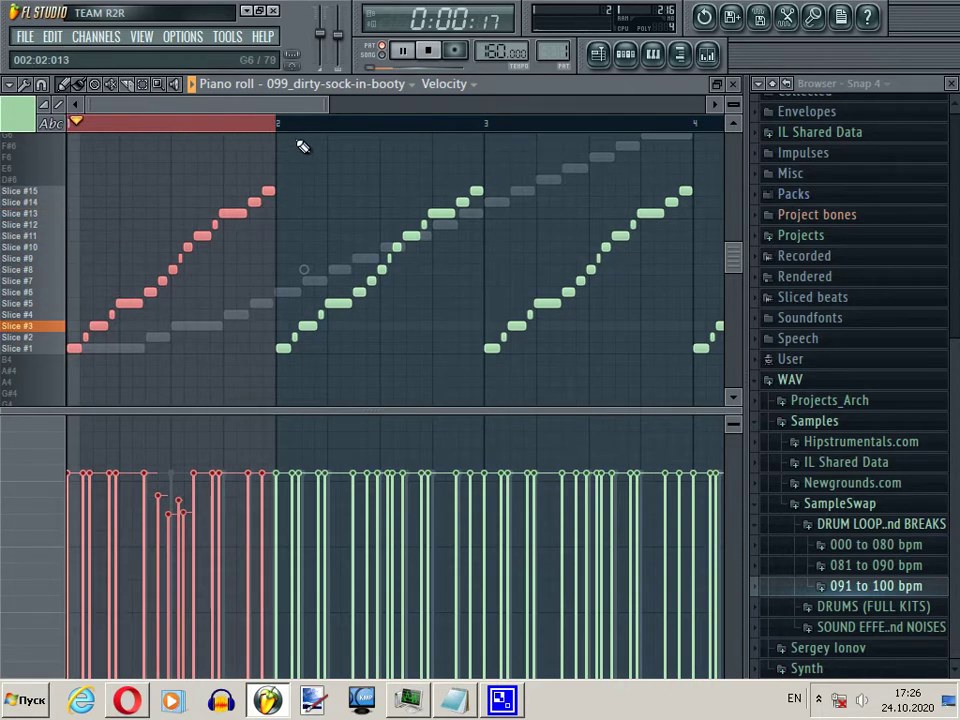
Step: Stop playback and delete the slice notes in bars 2 to 4, including the leftover Slice #1 notes
{"action": "key", "text": "space"}
{"action": "left_click_drag", "start_coordinate": [325, 107], "coordinate": [577, 107]}
{"action": "left_click_drag", "start_coordinate": [515, 340], "coordinate": [183, 180]}
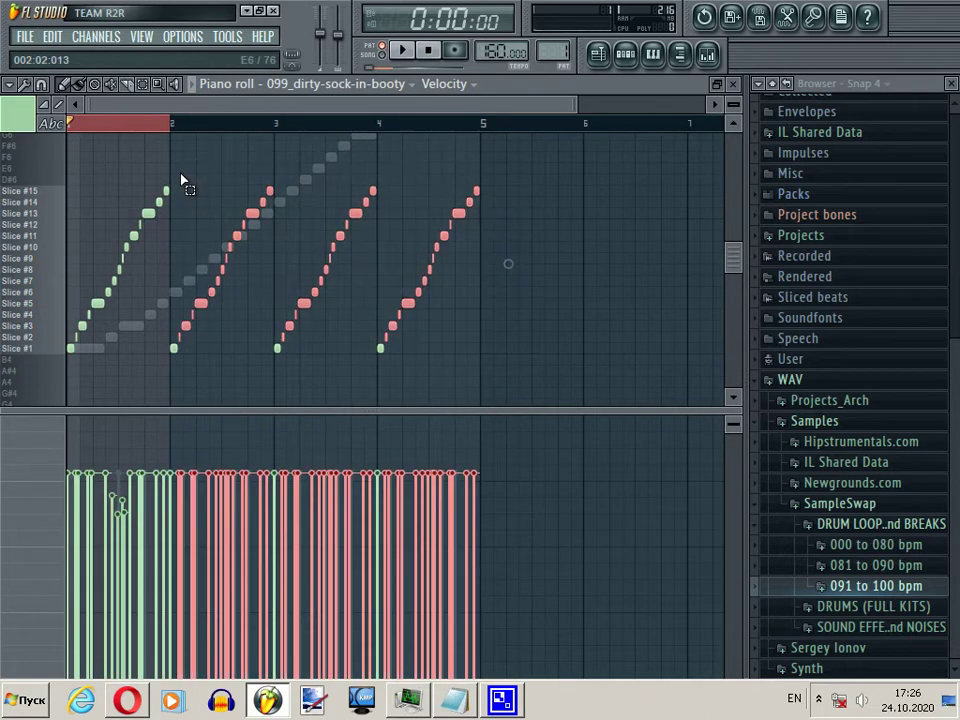
{"action": "key", "text": "Delete"}
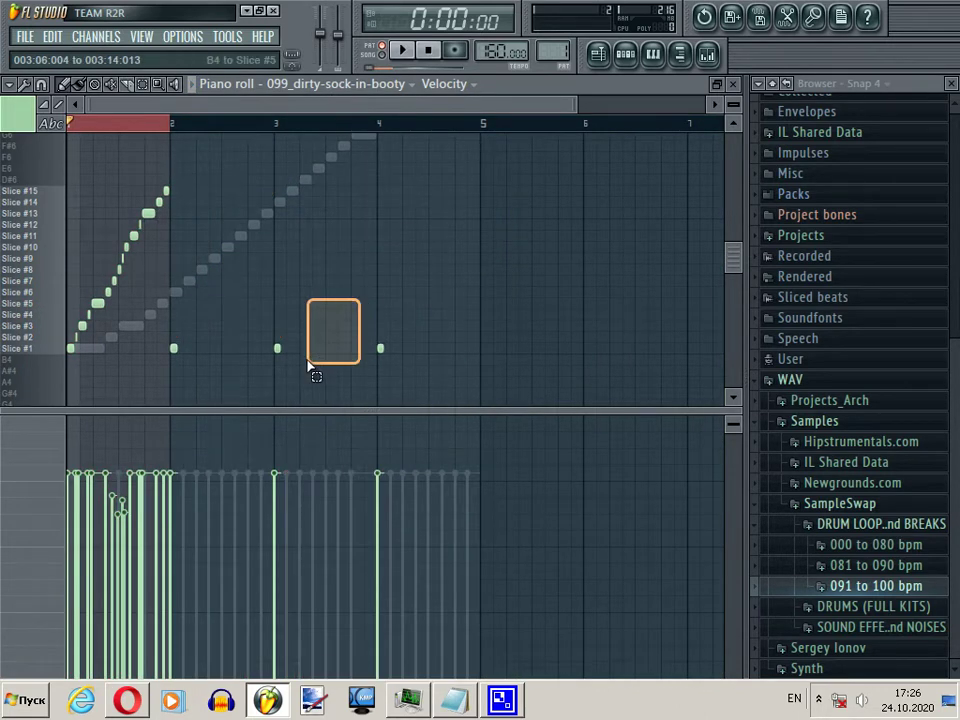
{"action": "left_click_drag", "start_coordinate": [232, 358], "coordinate": [155, 381]}
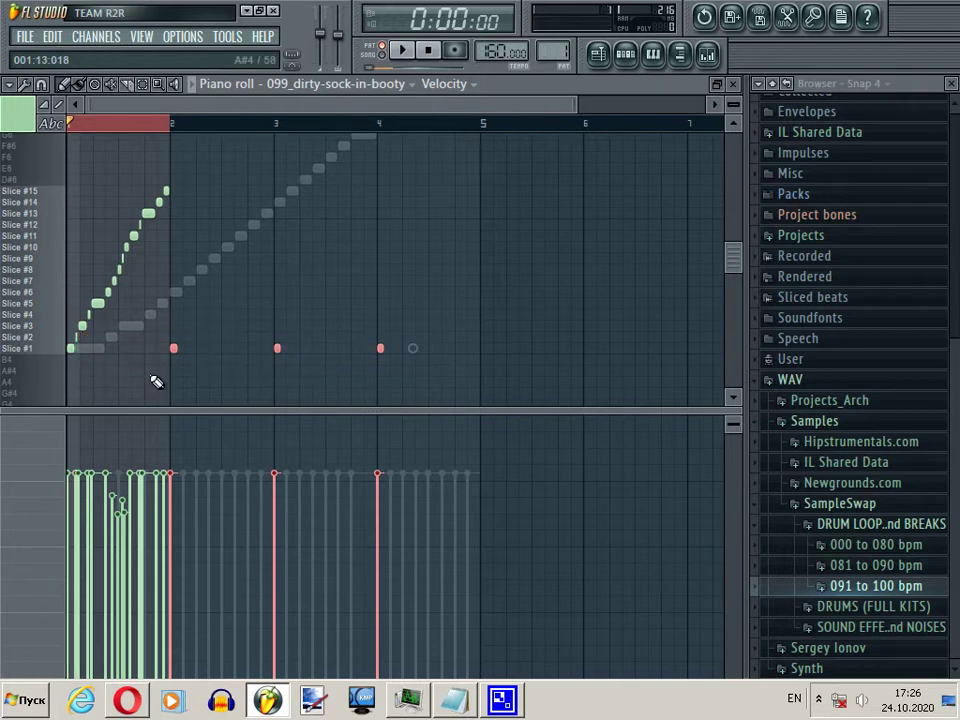
{"action": "key", "text": "ctrl+a"}
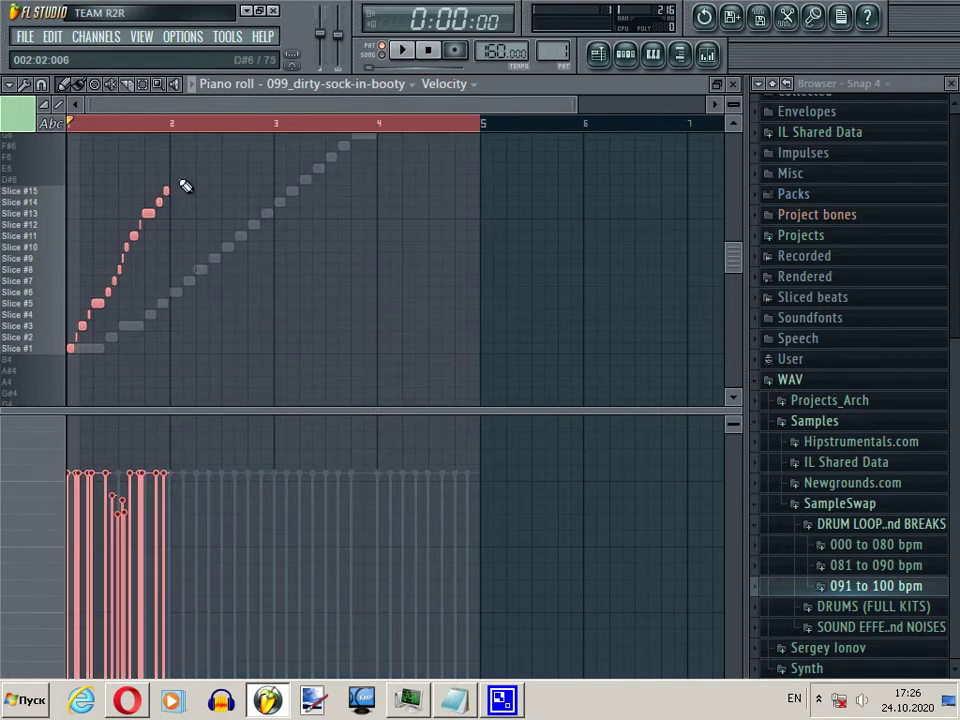
Step: Copy the bar 1 slice notes with their edited velocities into bar 2, aligned to the start of the bar
{"action": "left_click_drag", "start_coordinate": [180, 182], "coordinate": [39, 398]}
{"action": "left_click_drag", "start_coordinate": [95, 303], "coordinate": [198, 303]}
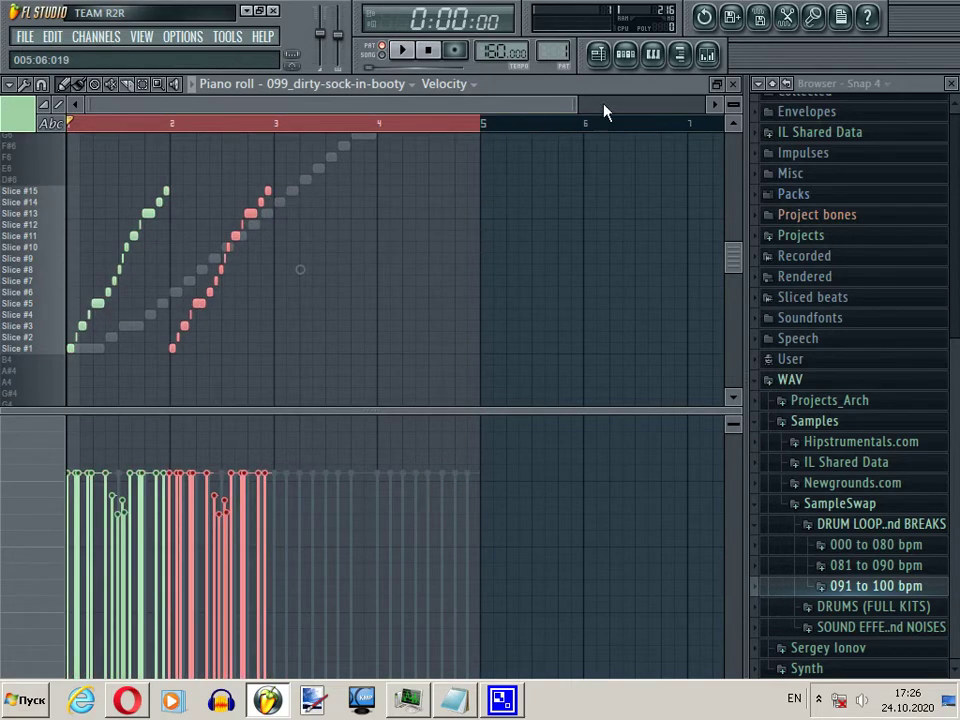
{"action": "left_click_drag", "start_coordinate": [577, 101], "coordinate": [250, 102]}
{"action": "left_click_drag", "start_coordinate": [376, 349], "coordinate": [382, 349]}
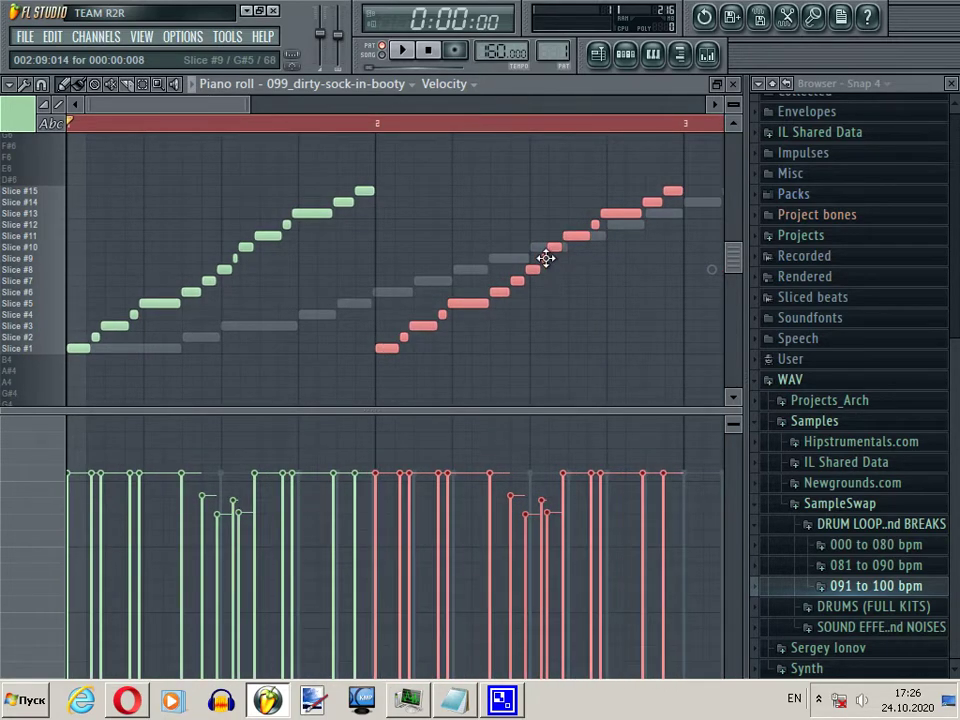
{"action": "left_click_drag", "start_coordinate": [545, 258], "coordinate": [553, 265]}
Step: Duplicate the selected bar 2 slice notes to bar 6
{"action": "left_click_drag", "start_coordinate": [463, 110], "coordinate": [748, 101]}
{"action": "left_click_drag", "start_coordinate": [640, 107], "coordinate": [360, 381]}
{"action": "left_click", "coordinate": [506, 150]}
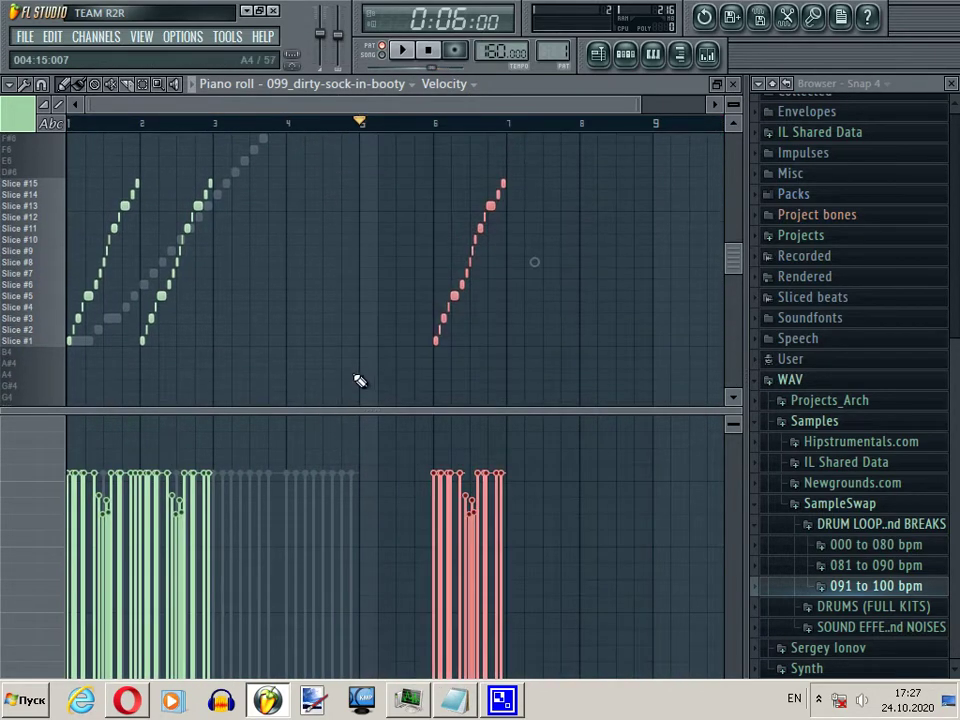
Step: Delete the slice notes in bar 6 and duplicate the notes of bars 1 and 2 into bars 3 and 4
{"action": "key", "text": "Delete"}
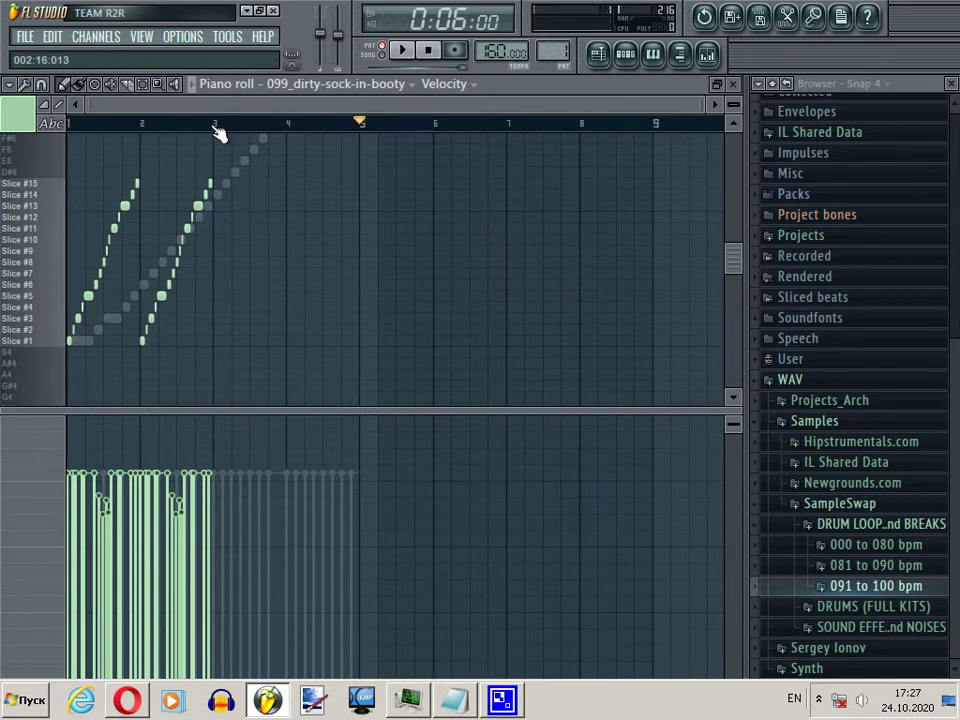
{"action": "left_click_drag", "start_coordinate": [215, 128], "coordinate": [68, 123]}
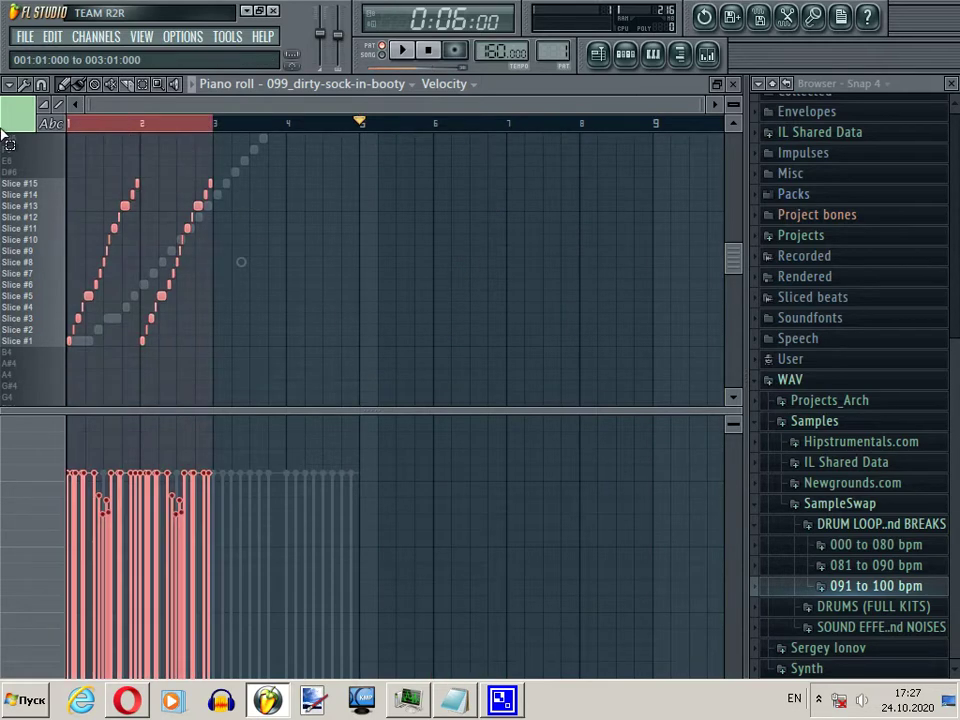
{"action": "key", "text": "ctrl+b"}
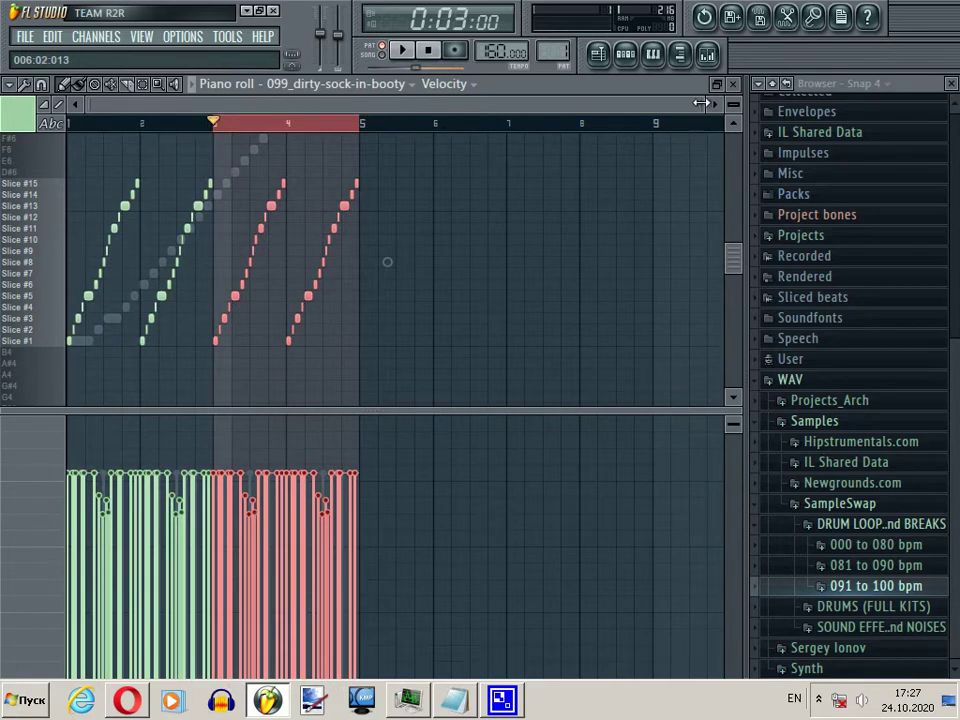
Step: Play the pattern to check the layered loops, and close the piano roll and the slicer's channel settings
{"action": "left_click_drag", "start_coordinate": [705, 106], "coordinate": [291, 106]}
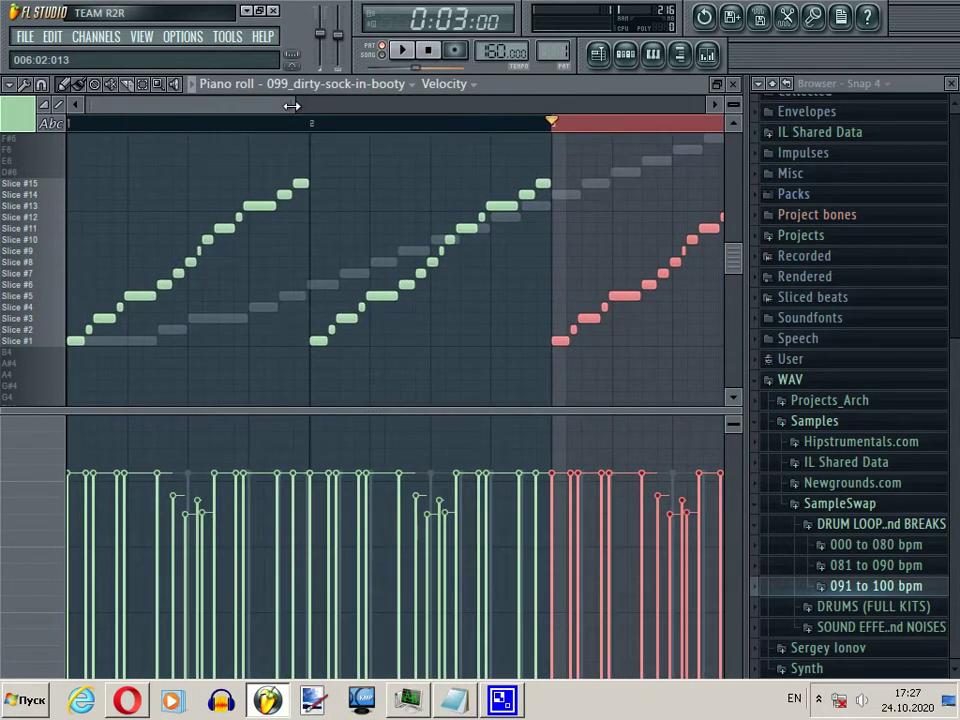
{"action": "left_click", "coordinate": [560, 140]}
{"action": "key", "text": "space"}
{"action": "left_click", "coordinate": [733, 84]}
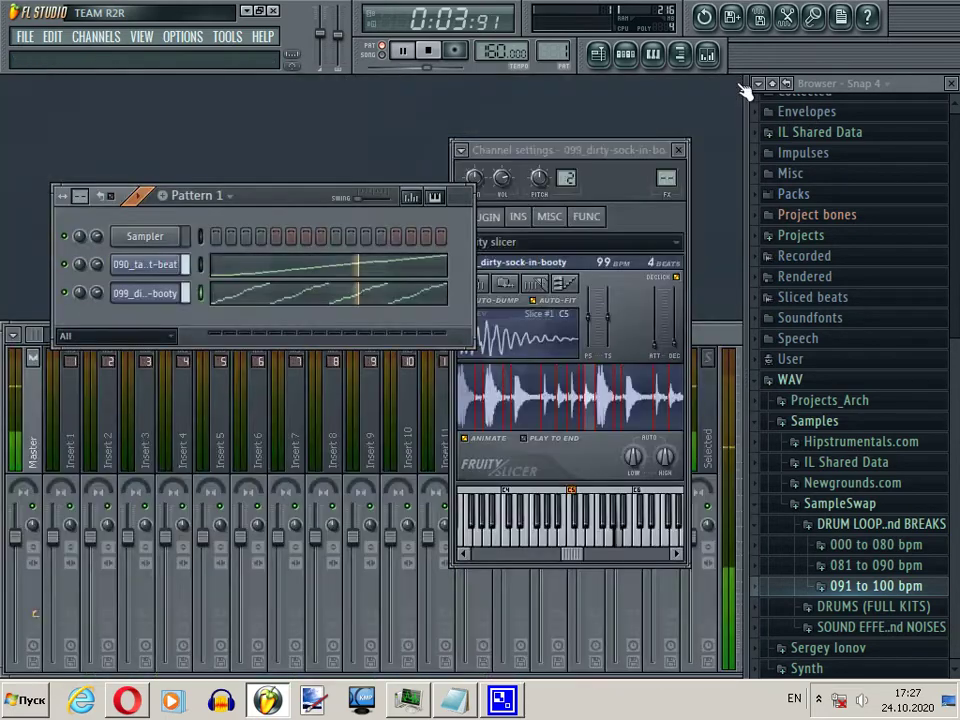
{"action": "left_click", "coordinate": [678, 149]}
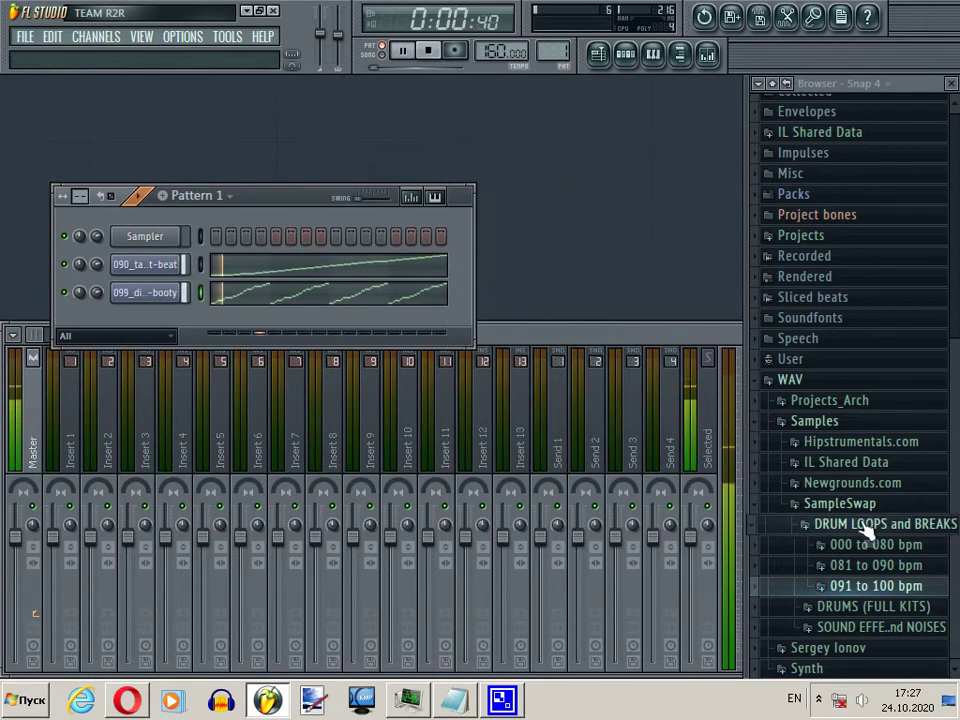
Step: Load breathy-blip from SampleSwap's Bleeps Blips Blonks Blarts and Zaps folder into a new channel and place a note on step 13
{"action": "right_click", "coordinate": [140, 252]}
{"action": "mouse_move", "coordinate": [285, 436]}
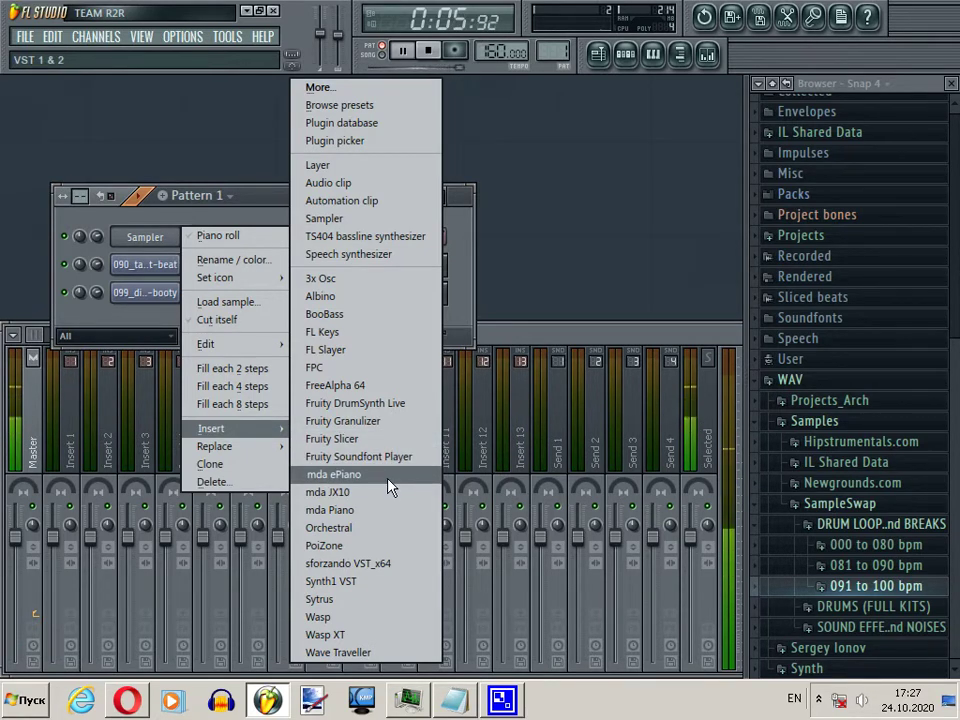
{"action": "left_click", "coordinate": [910, 533]}
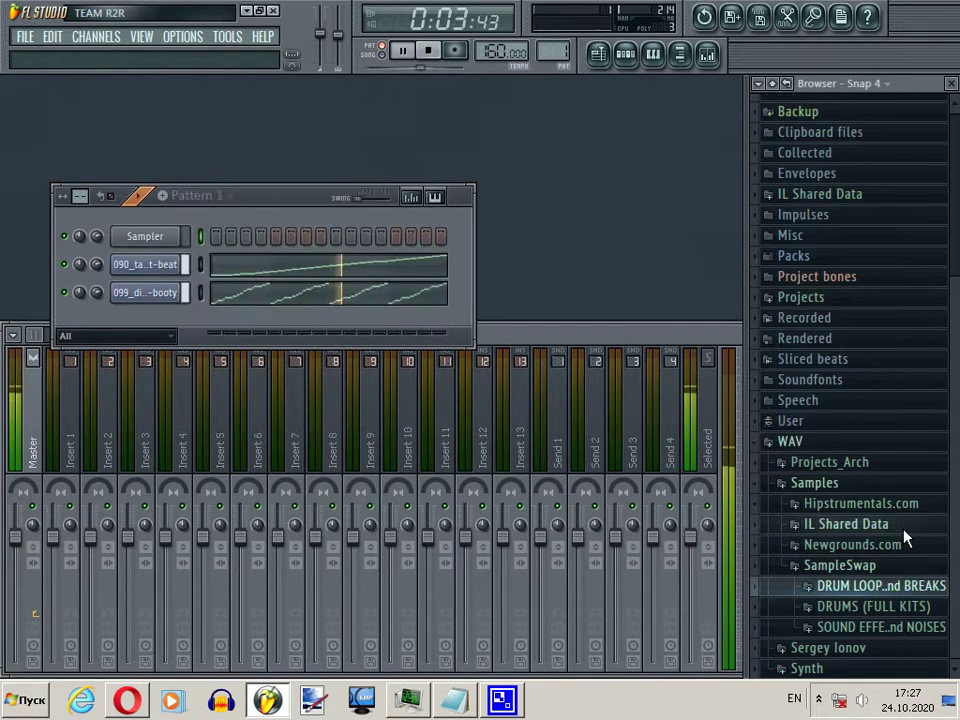
{"action": "left_click", "coordinate": [915, 630]}
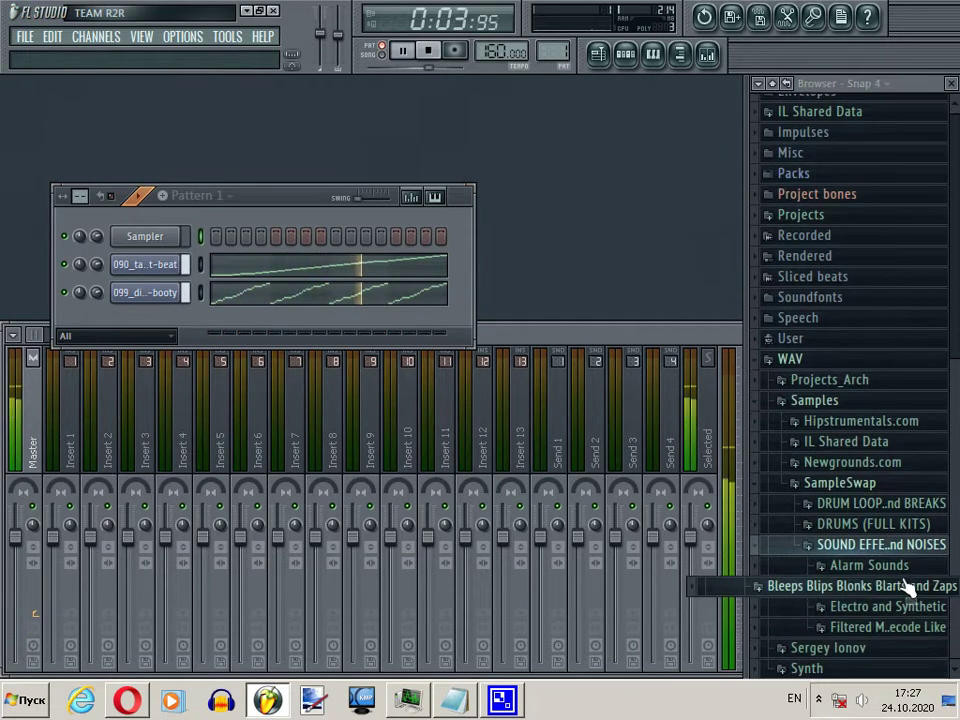
{"action": "left_click", "coordinate": [895, 588]}
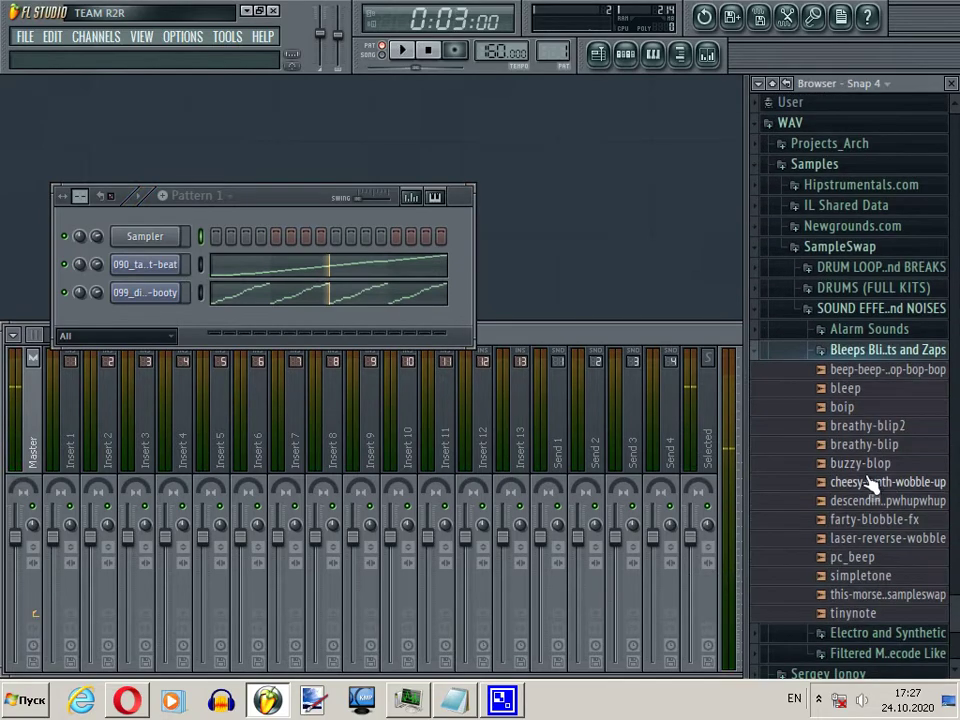
{"action": "left_click", "coordinate": [868, 468]}
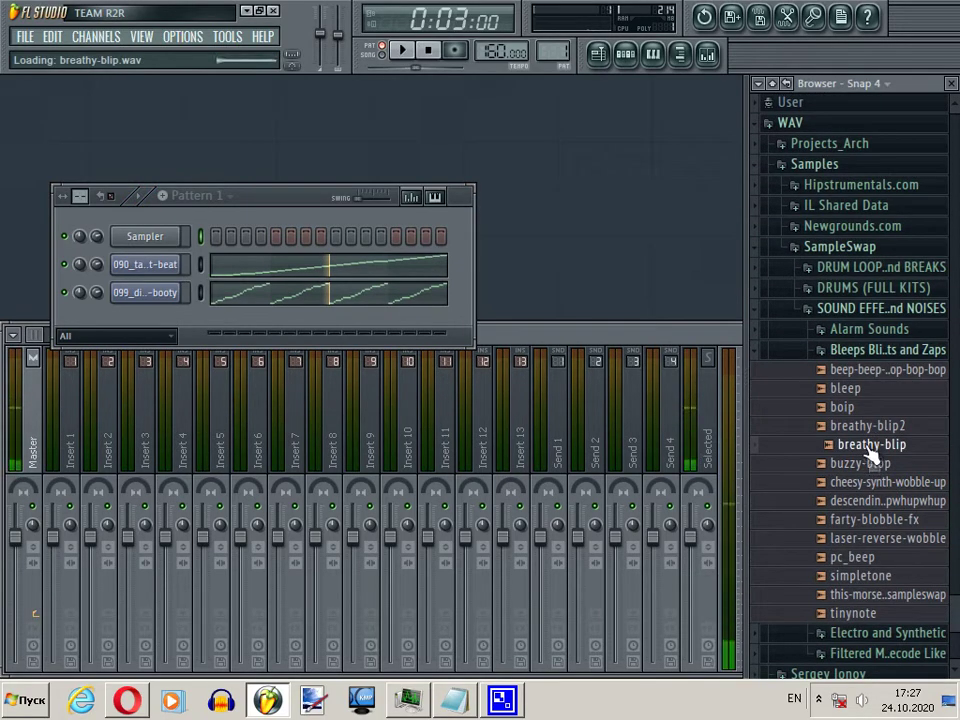
{"action": "left_click_drag", "start_coordinate": [163, 321], "coordinate": [177, 320]}
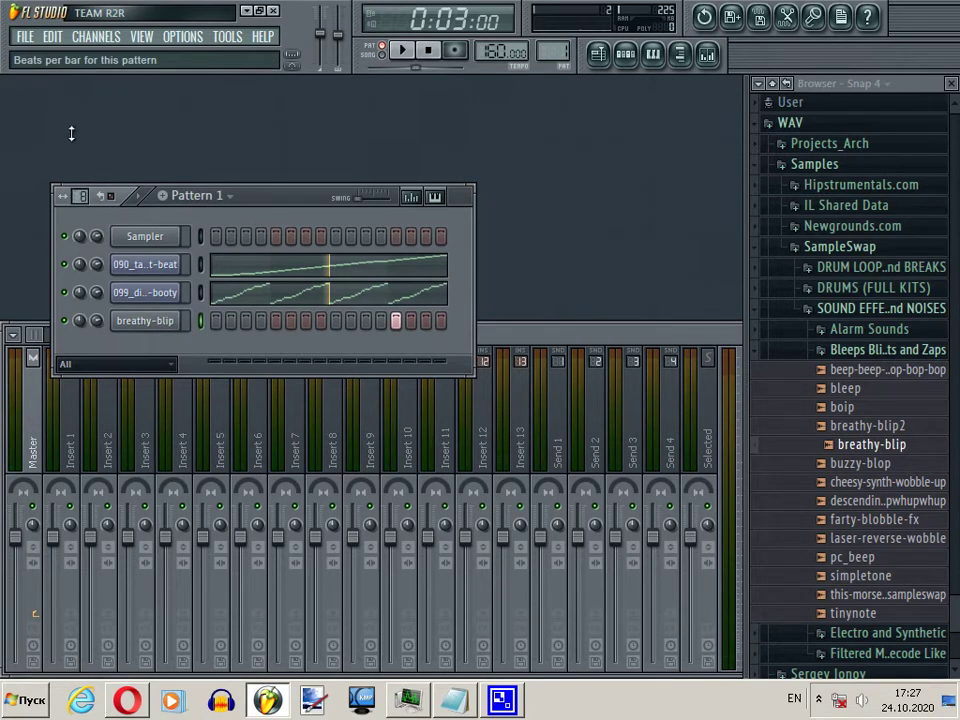
Step: Select all four channels and link them to consecutive mixer tracks starting from Insert 1
{"action": "left_click", "coordinate": [166, 321]}
{"action": "left_click_drag", "start_coordinate": [671, 181], "coordinate": [670, 168]}
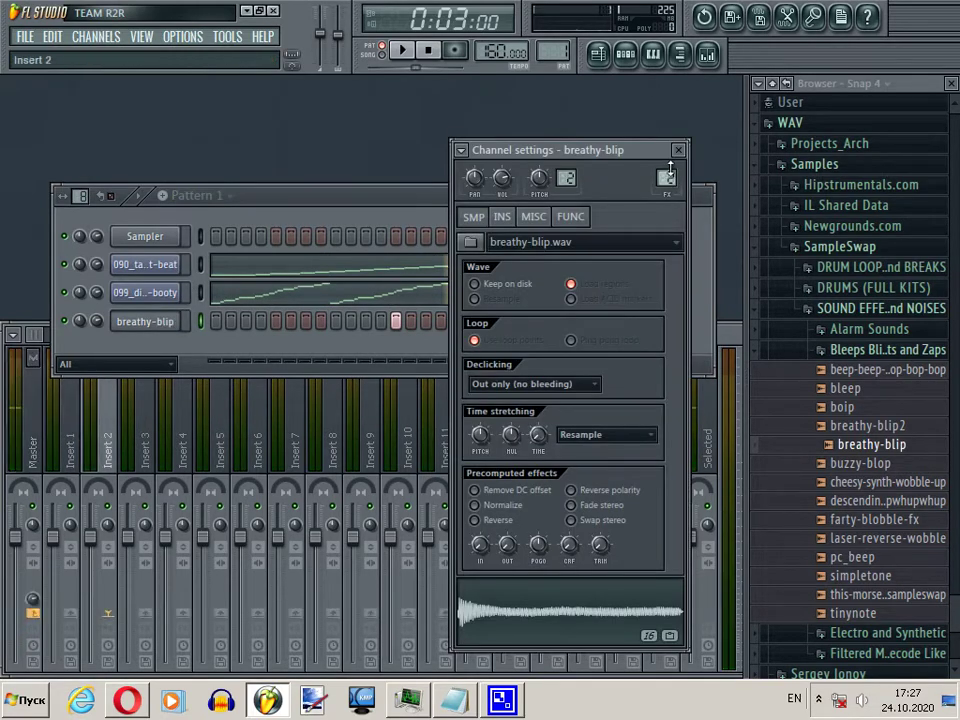
{"action": "left_click", "coordinate": [201, 266]}
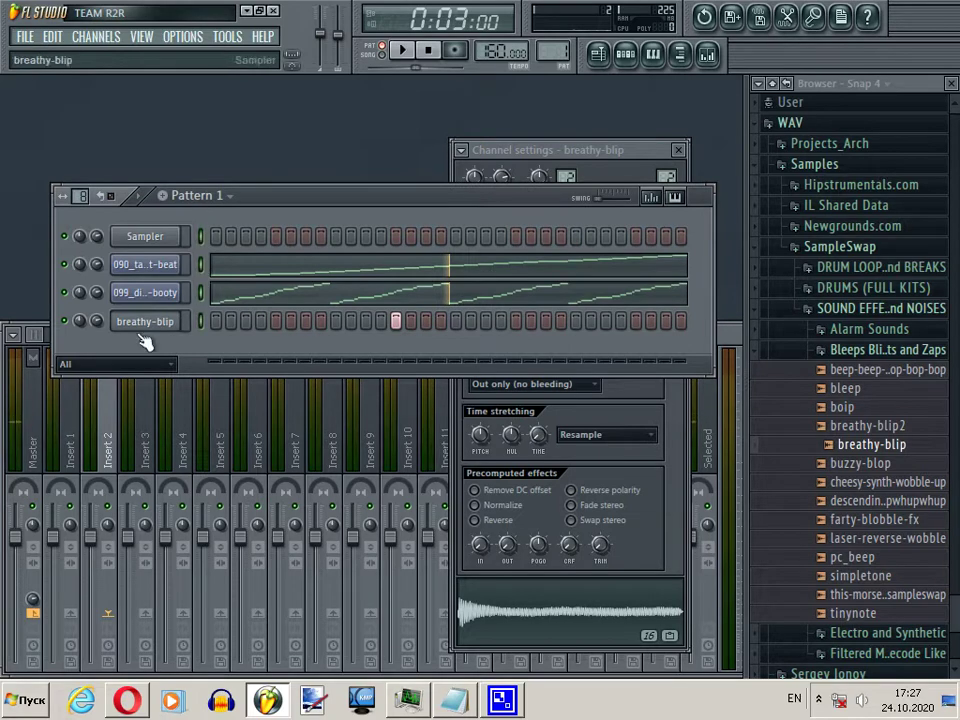
{"action": "right_click", "coordinate": [66, 410]}
{"action": "mouse_move", "coordinate": [170, 411]}
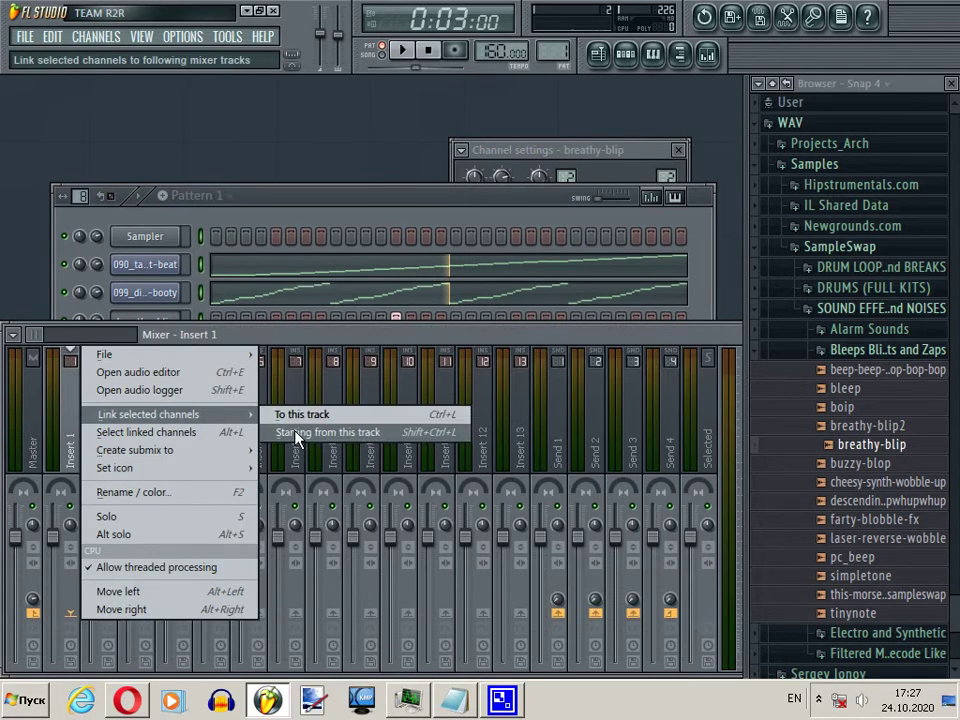
{"action": "left_click", "coordinate": [300, 431]}
Step: Route the breathy-blip mixer track only to Insert 5
{"action": "left_click", "coordinate": [117, 430]}
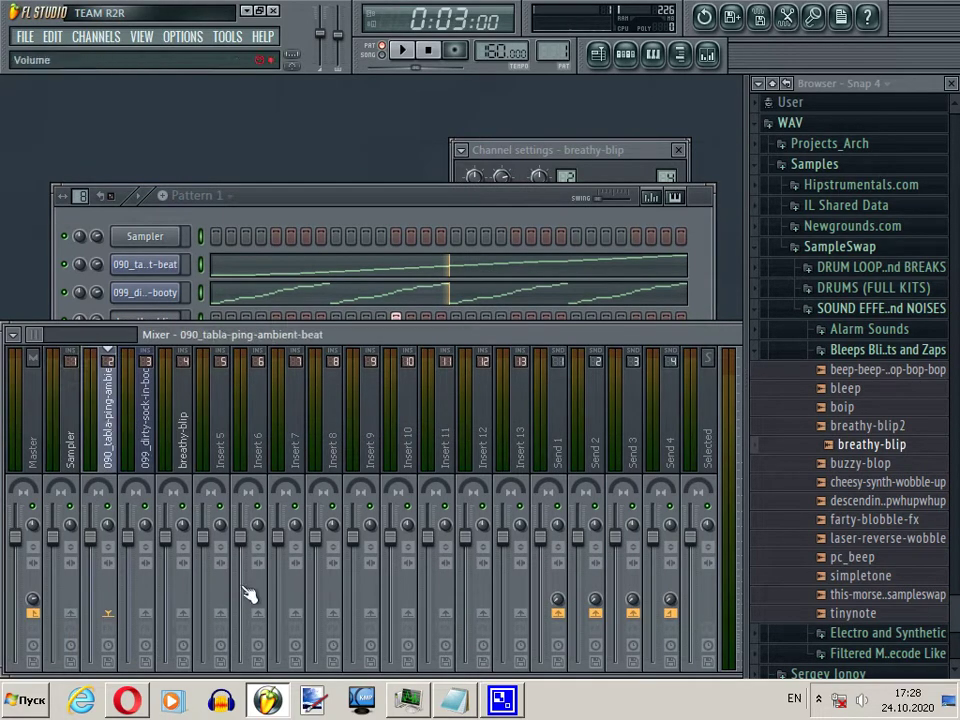
{"action": "left_click", "coordinate": [148, 470]}
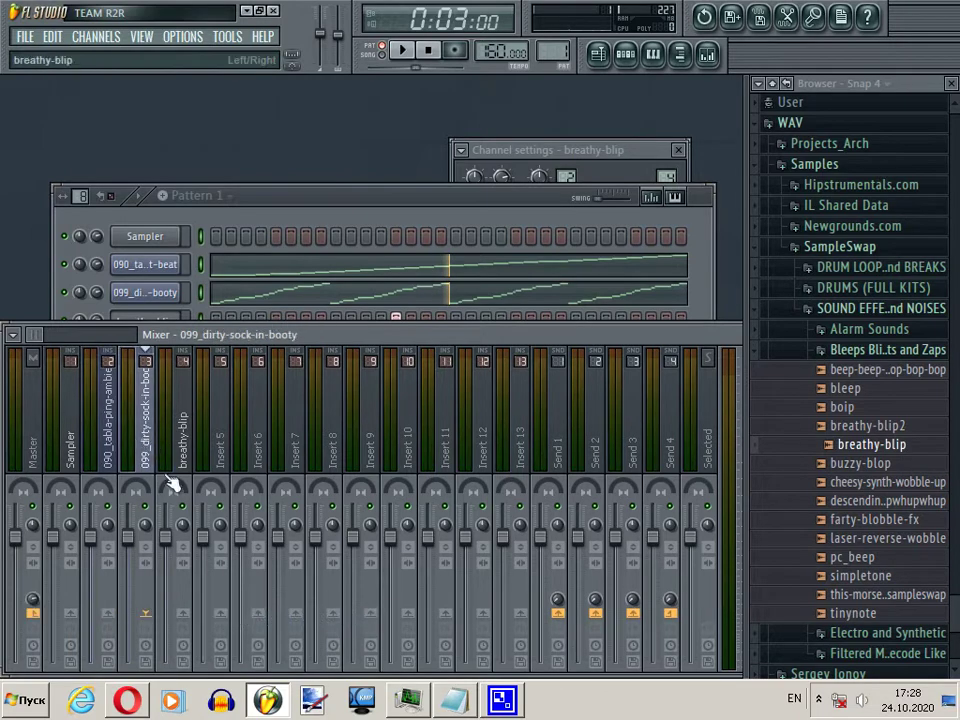
{"action": "key", "text": "Right"}
{"action": "left_click", "coordinate": [221, 612]}
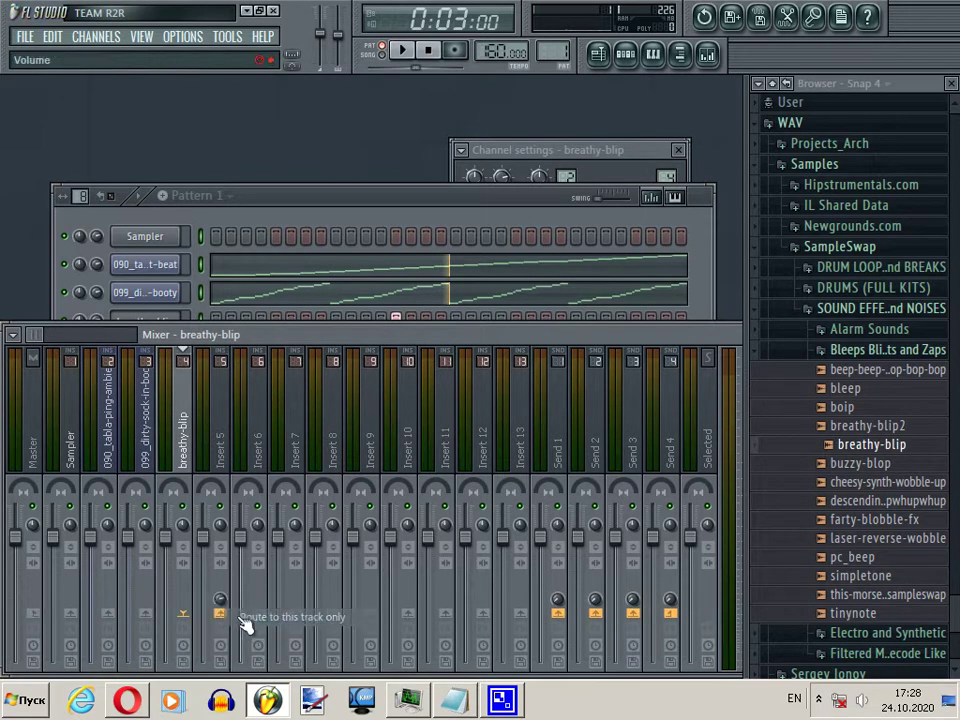
Step: Add Fruity Delay 2 to the breathy-blip track's first effect slot and audition the sample from its channel settings
{"action": "left_click_drag", "start_coordinate": [742, 397], "coordinate": [832, 398]}
{"action": "left_click", "coordinate": [763, 382]}
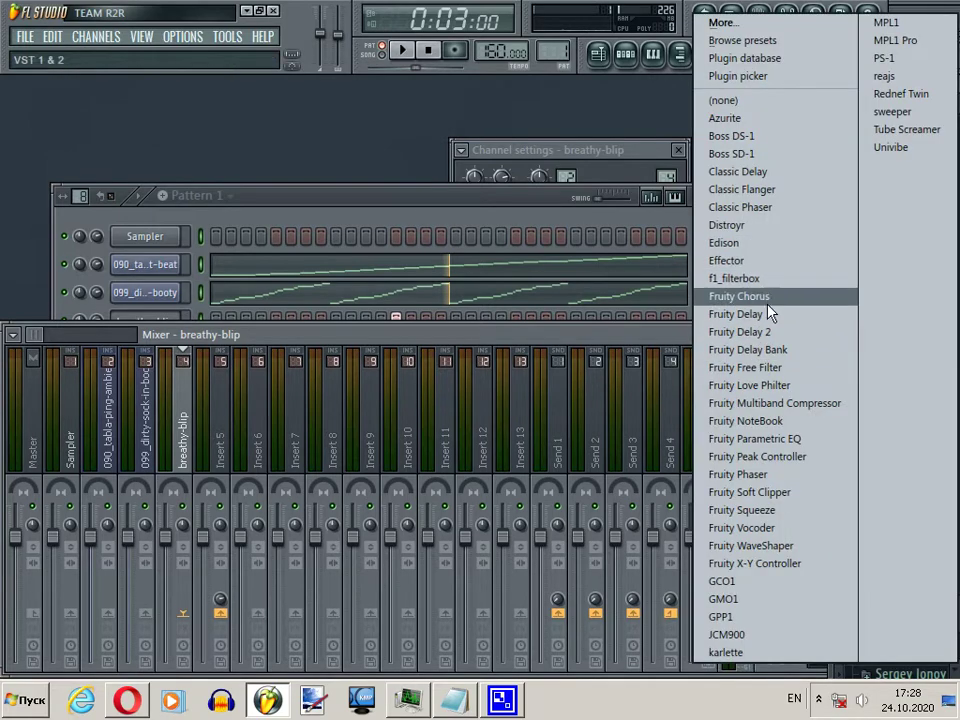
{"action": "left_click", "coordinate": [771, 332]}
{"action": "left_click", "coordinate": [428, 200]}
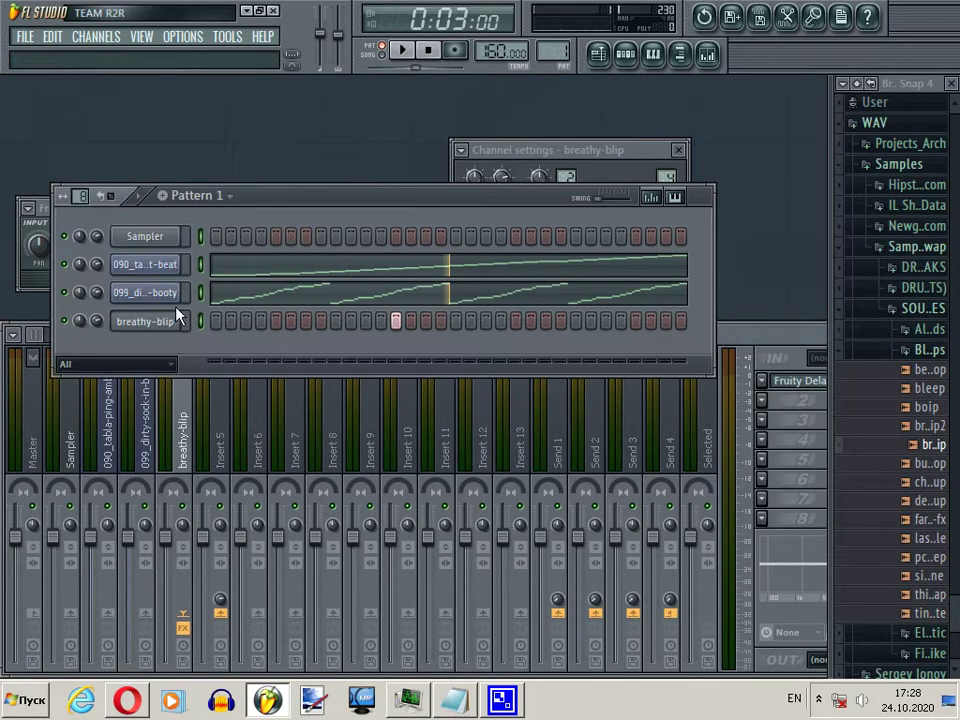
{"action": "left_click", "coordinate": [167, 321]}
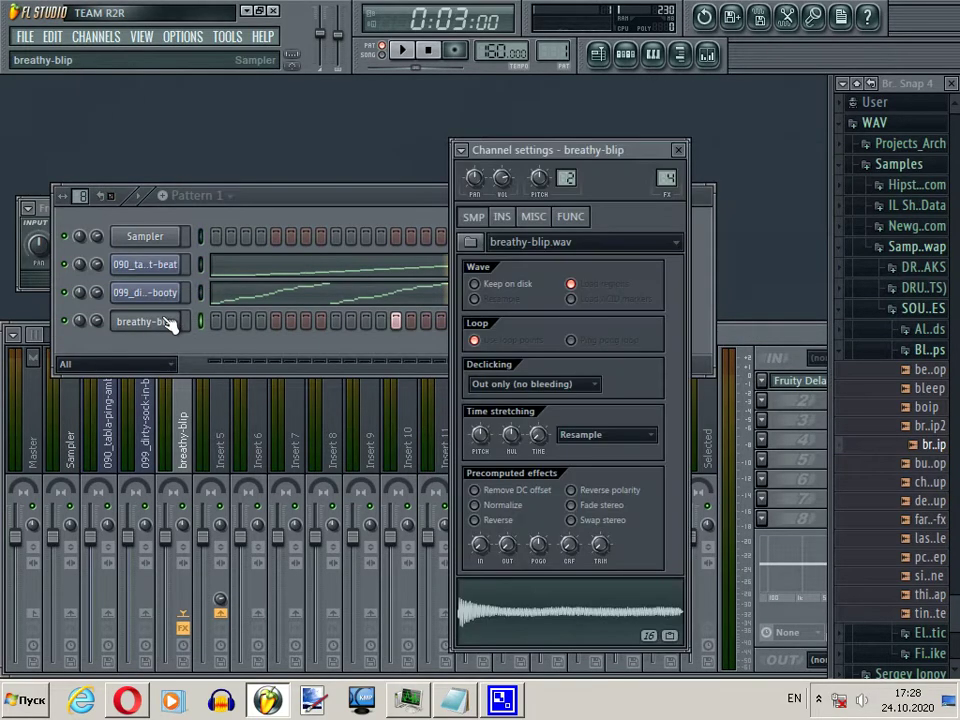
{"action": "left_click", "coordinate": [48, 214]}
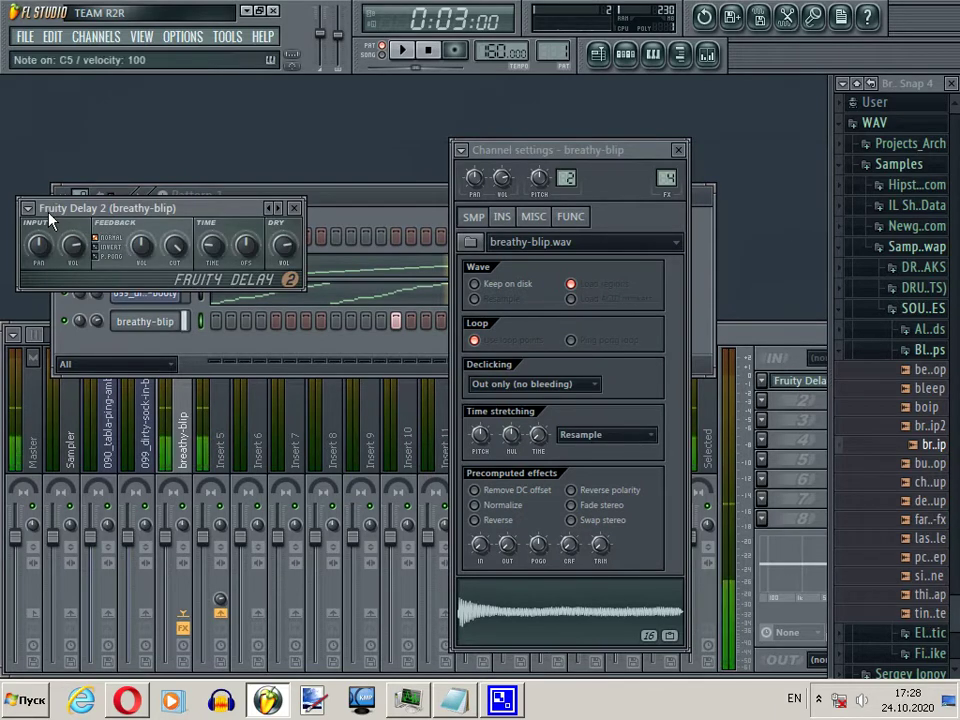
{"action": "left_click", "coordinate": [347, 208]}
Step: Open the breathy-blip sample in Edison and detect its pitch regions
{"action": "right_click", "coordinate": [553, 615]}
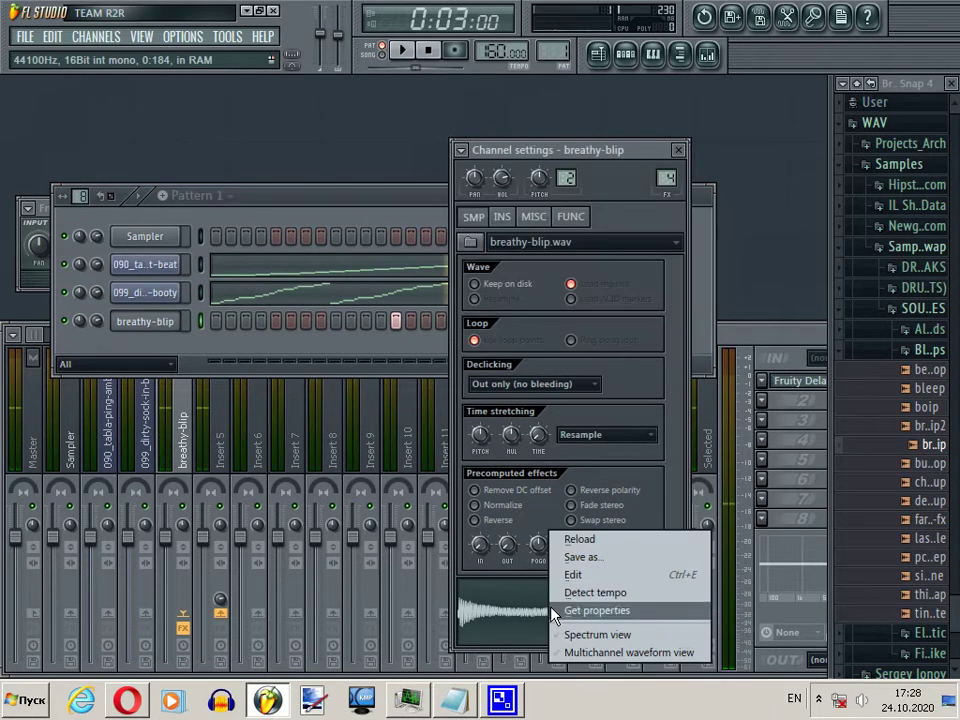
{"action": "left_click", "coordinate": [560, 574]}
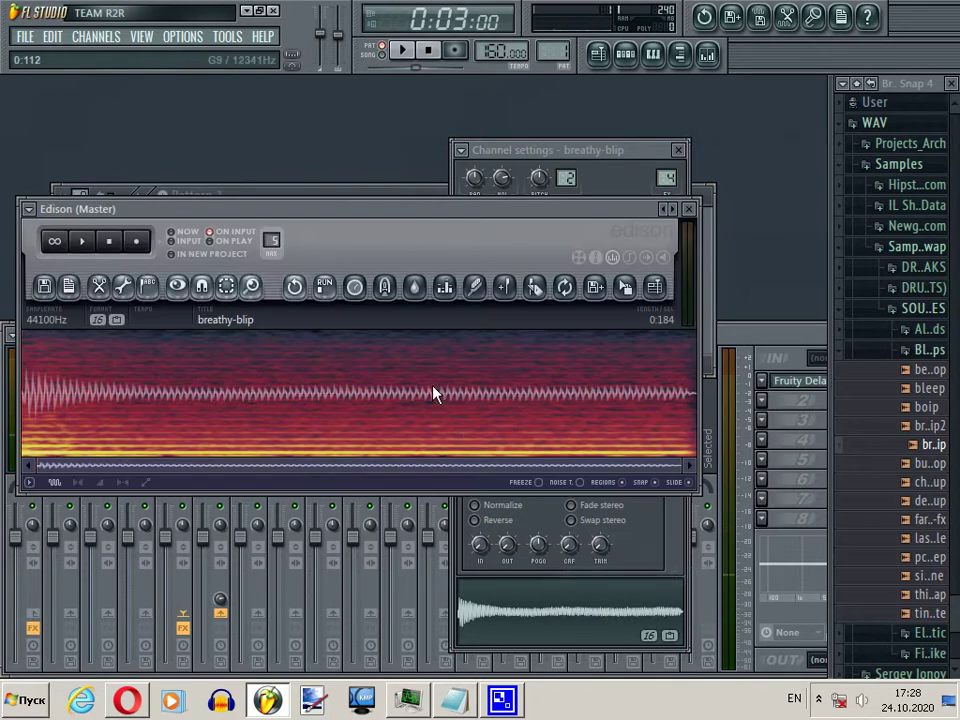
{"action": "right_click", "coordinate": [436, 393]}
{"action": "mouse_move", "coordinate": [480, 472]}
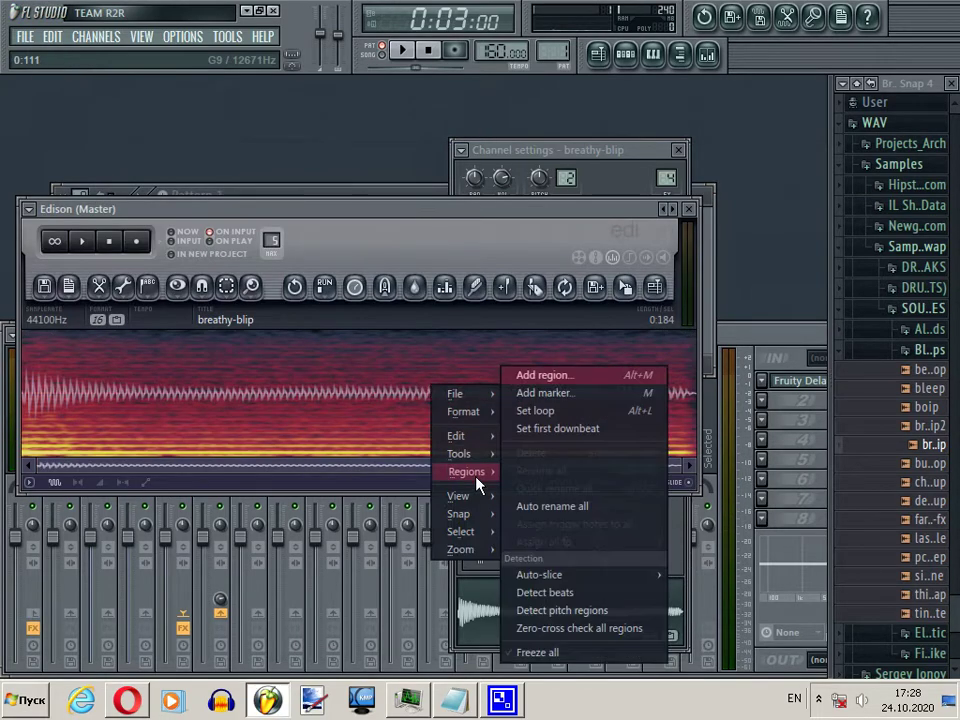
{"action": "left_click", "coordinate": [600, 610]}
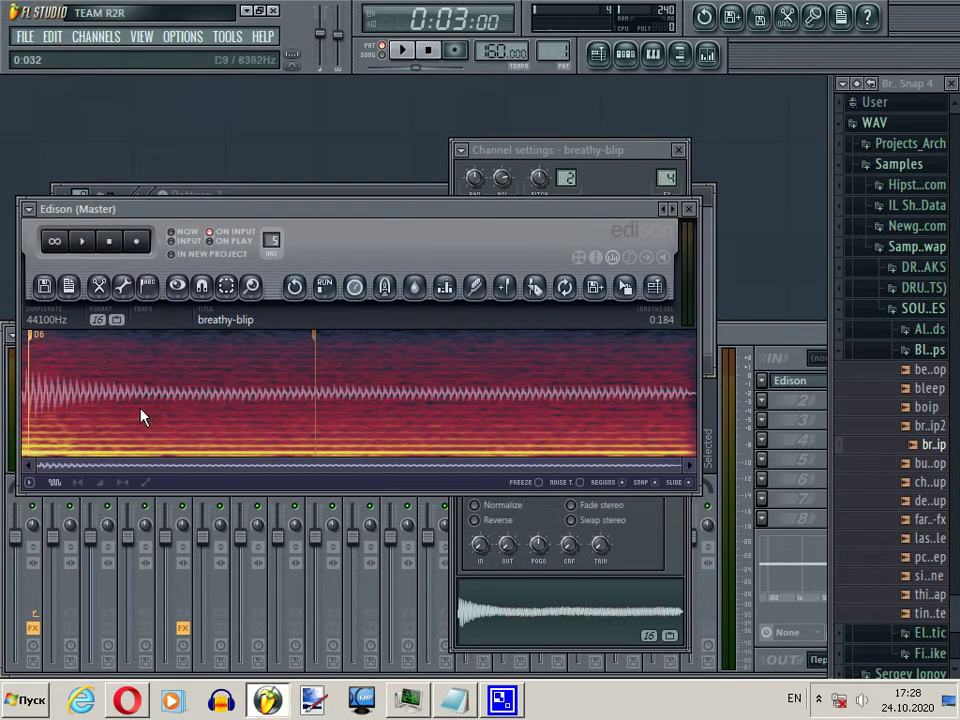
Step: Close Edison and clear it from the Master track's first effect slot
{"action": "left_click", "coordinate": [689, 210]}
{"action": "left_click", "coordinate": [763, 381]}
{"action": "mouse_move", "coordinate": [788, 306]}
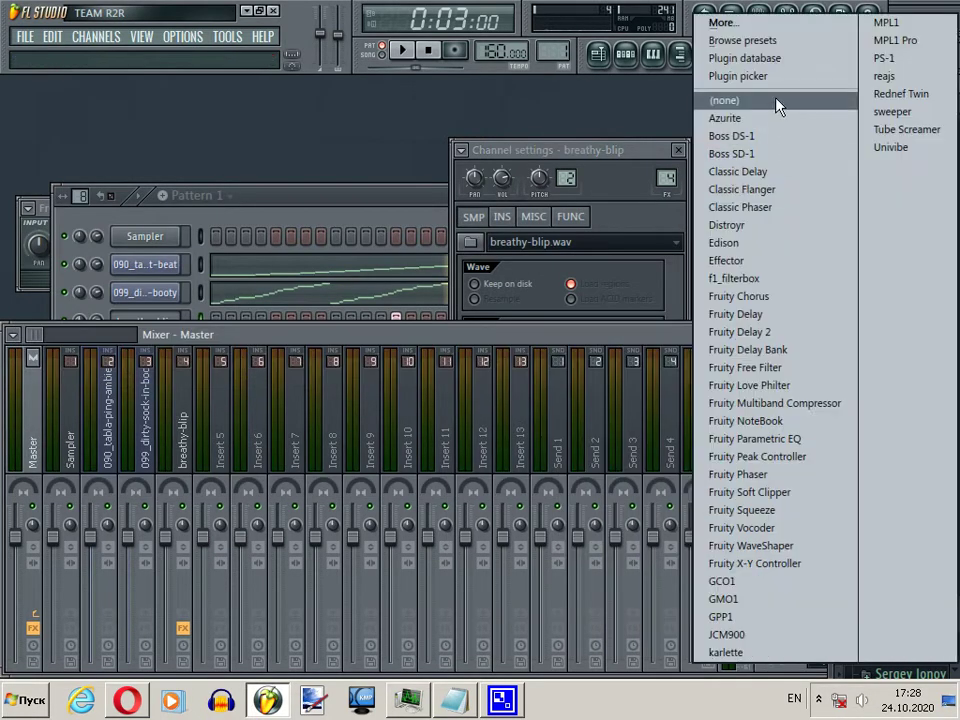
{"action": "left_click", "coordinate": [776, 103]}
Step: Check the breathy-blip note on step 13 in the keyboard editor and play the pattern
{"action": "left_click", "coordinate": [315, 198]}
{"action": "left_click", "coordinate": [575, 150]}
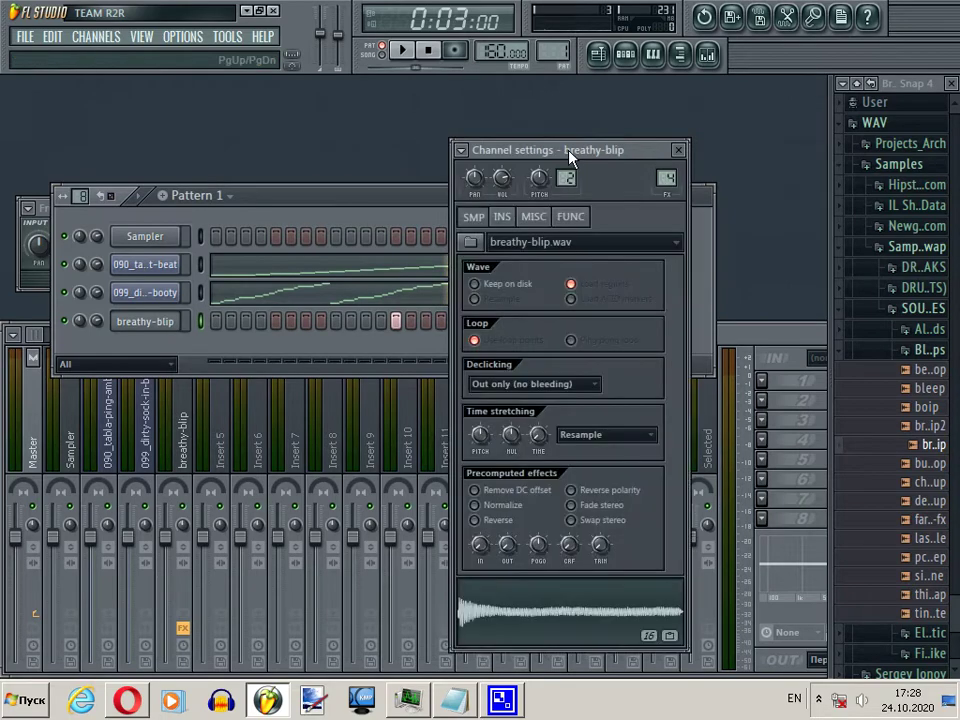
{"action": "left_click_drag", "start_coordinate": [575, 150], "coordinate": [537, 114]}
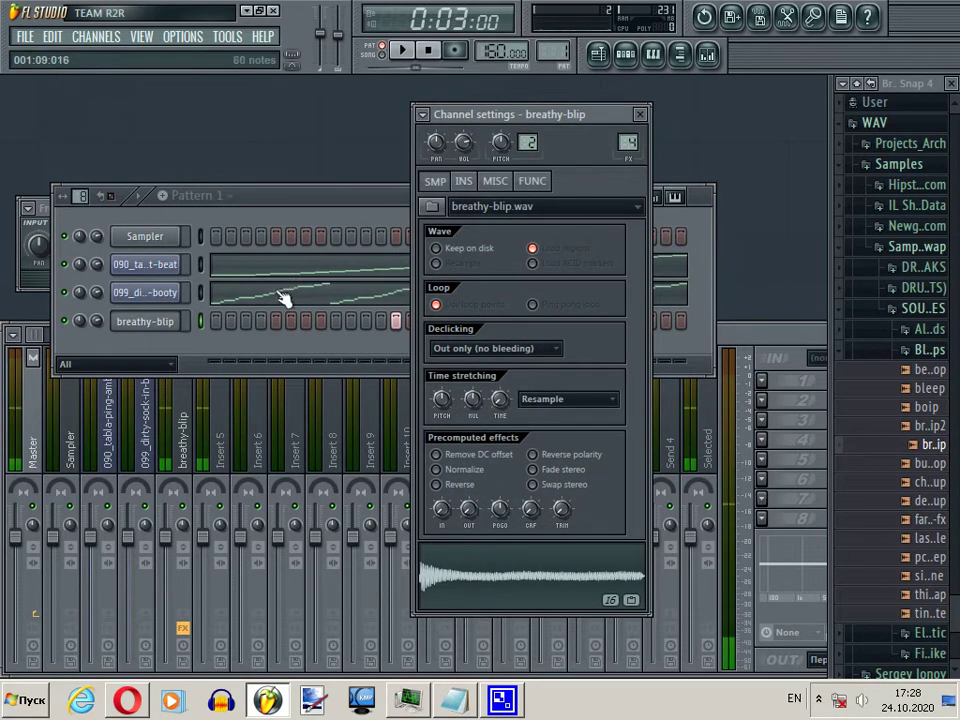
{"action": "left_click", "coordinate": [390, 205]}
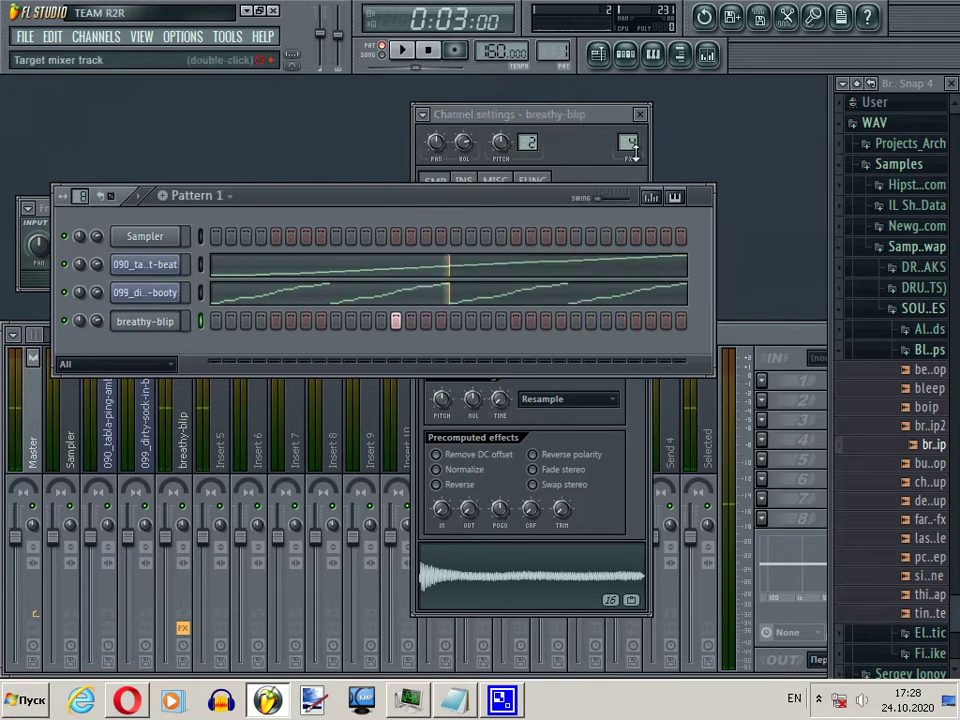
{"action": "left_click", "coordinate": [676, 198]}
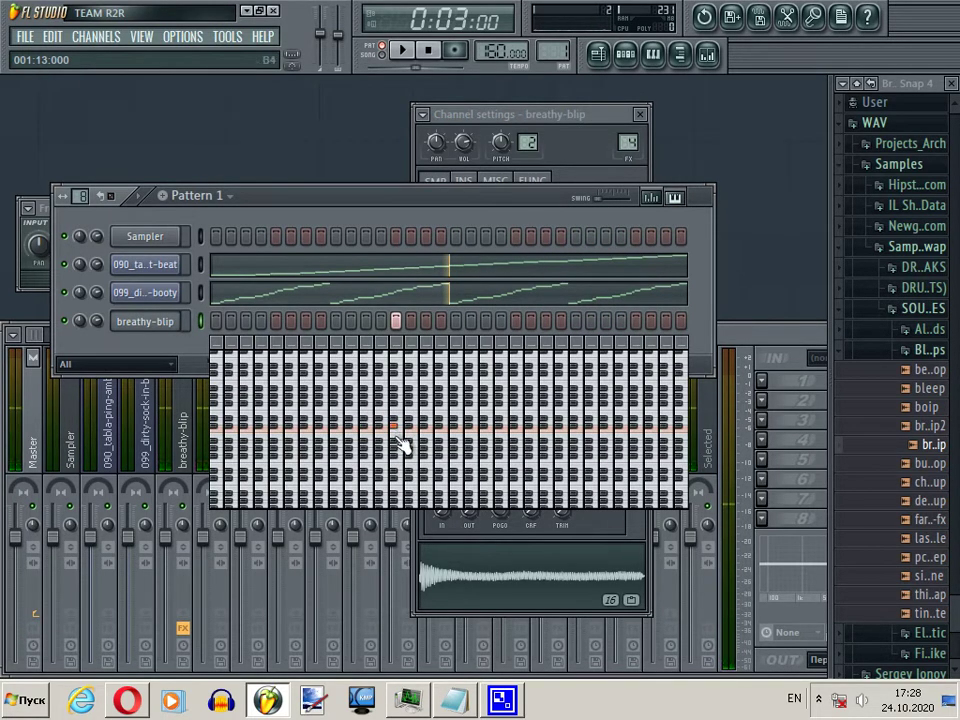
{"action": "key", "text": "space"}
{"action": "left_click", "coordinate": [676, 198]}
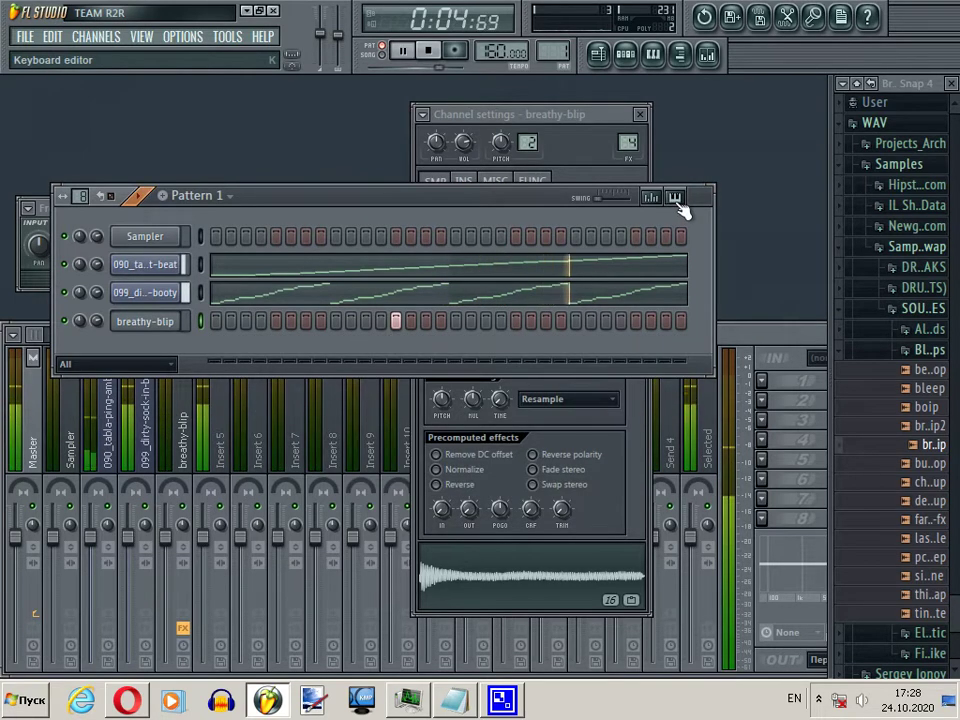
Step: Set the breathy-blip channel volume to 66% and try its note on step 17 during playback
{"action": "left_click_drag", "start_coordinate": [100, 345], "coordinate": [97, 354]}
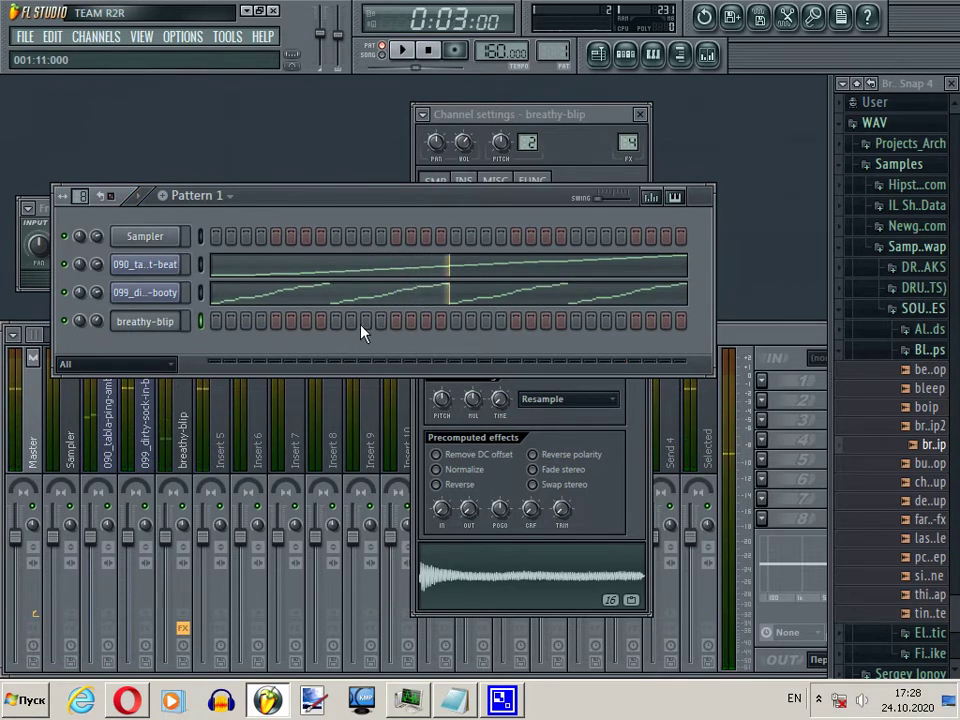
{"action": "left_click", "coordinate": [455, 322]}
{"action": "key", "text": "space"}
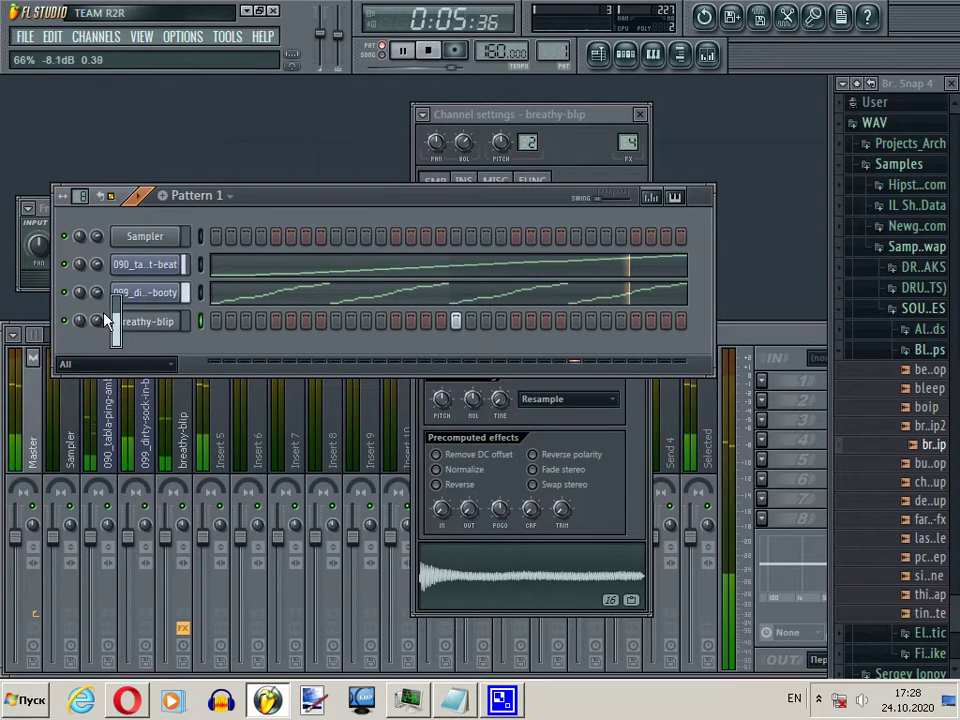
{"action": "key", "text": "space"}
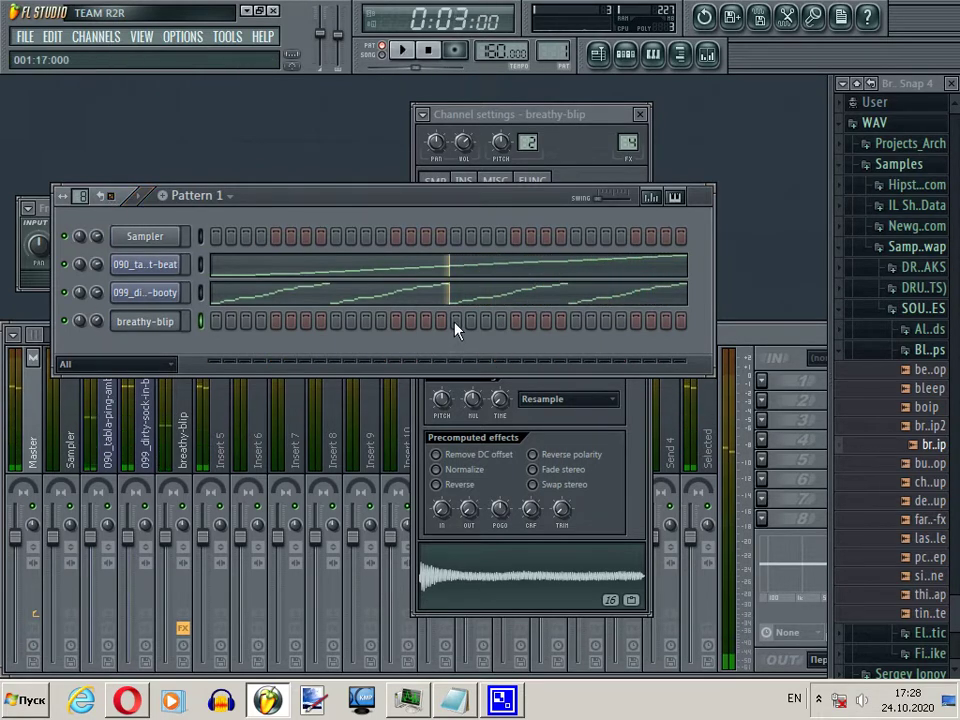
Step: Place a breathy-blip note on step 13 while the pattern plays and delete the empty Sampler channel
{"action": "key", "text": "space"}
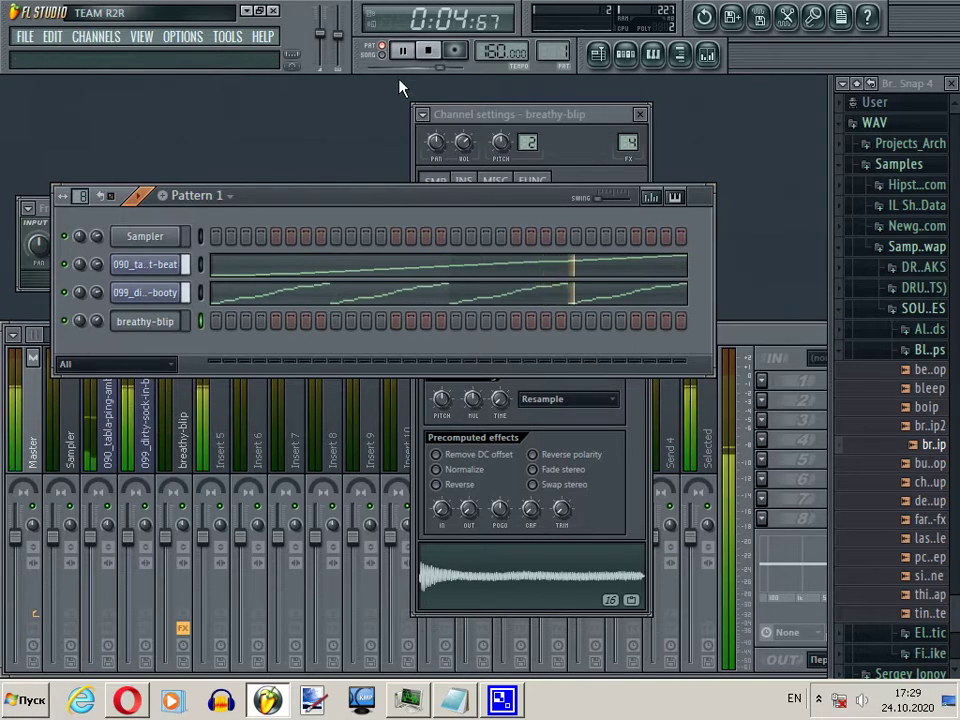
{"action": "left_click", "coordinate": [396, 321]}
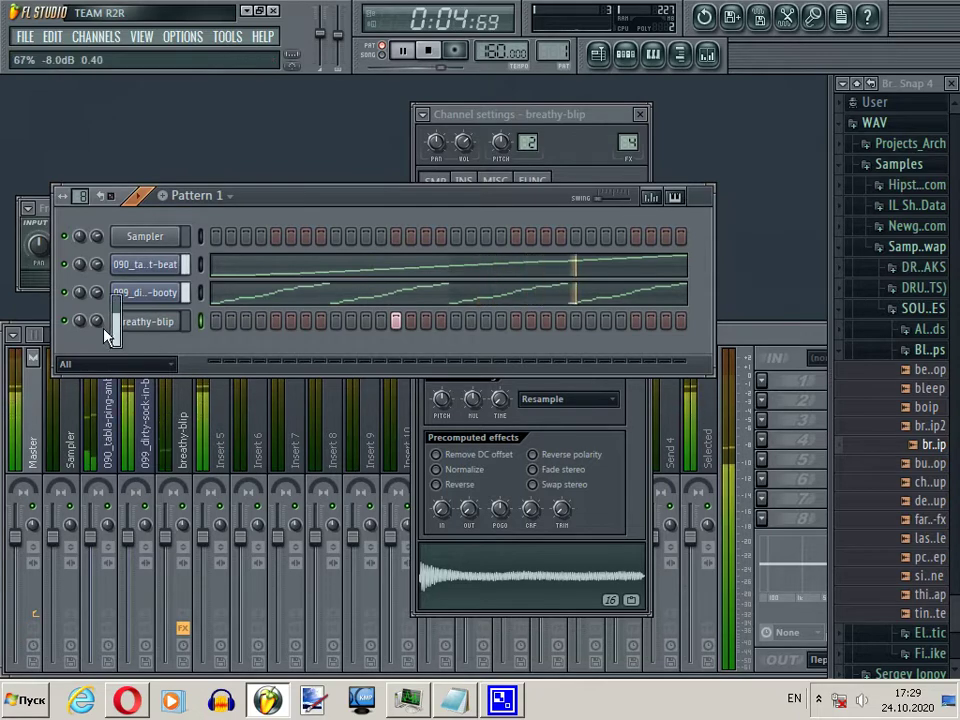
{"action": "right_click", "coordinate": [186, 234]}
{"action": "left_click", "coordinate": [265, 483]}
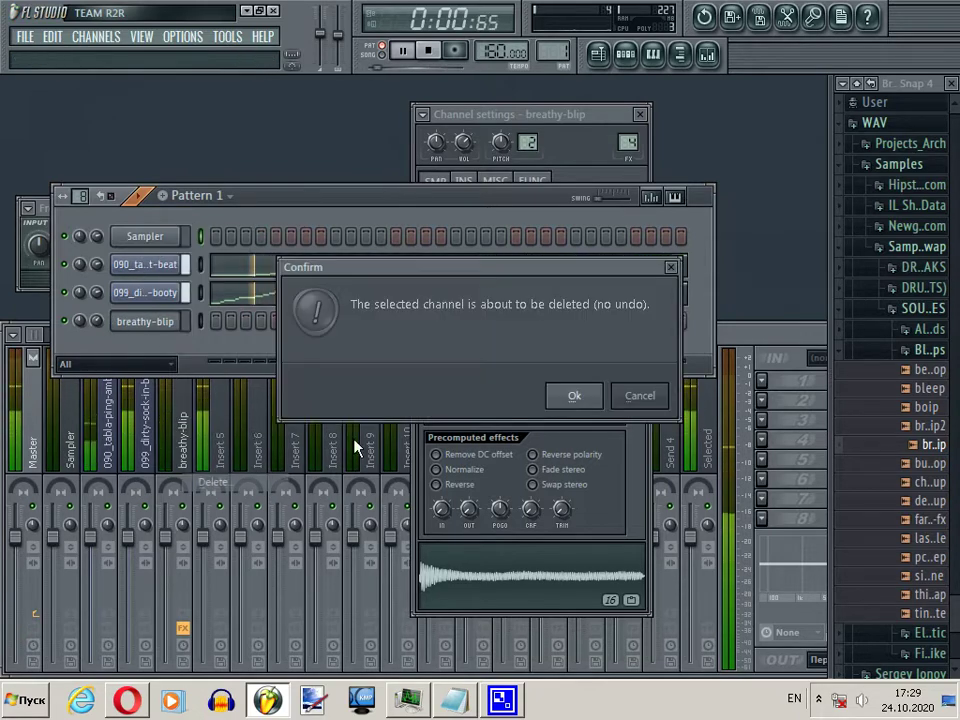
{"action": "left_click", "coordinate": [565, 398]}
Step: Shift the mixer tracks left so tabla-ping sits on insert 1, dirty-sock on 2, breathy-blip on 3, and the insert 5 bus on 4
{"action": "right_click", "coordinate": [266, 350]}
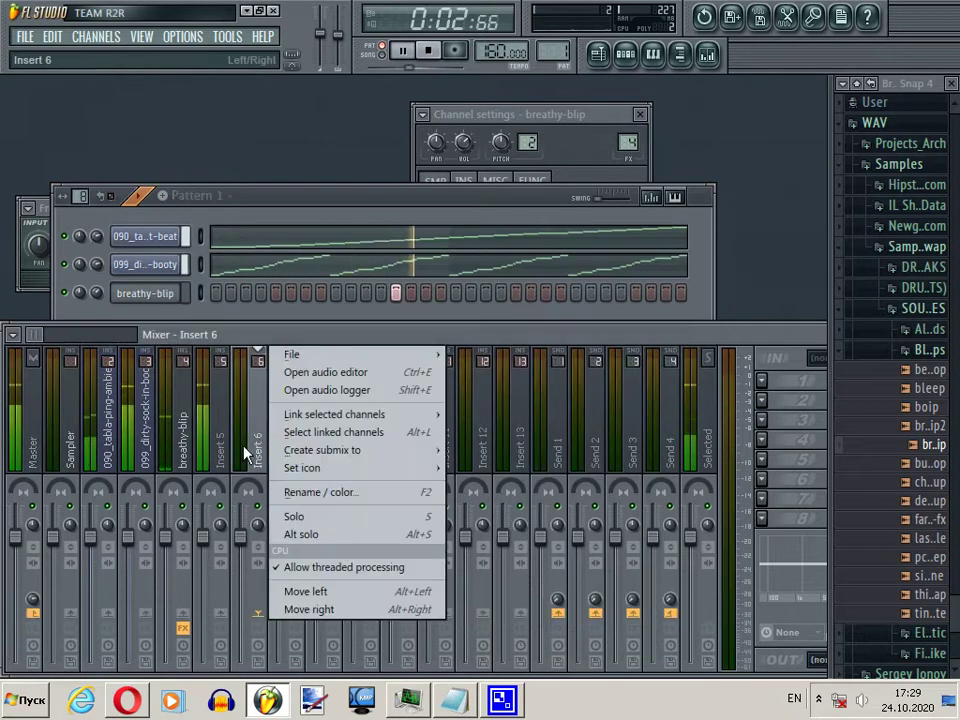
{"action": "mouse_move", "coordinate": [300, 354]}
{"action": "left_click_drag", "start_coordinate": [519, 377], "coordinate": [111, 428]}
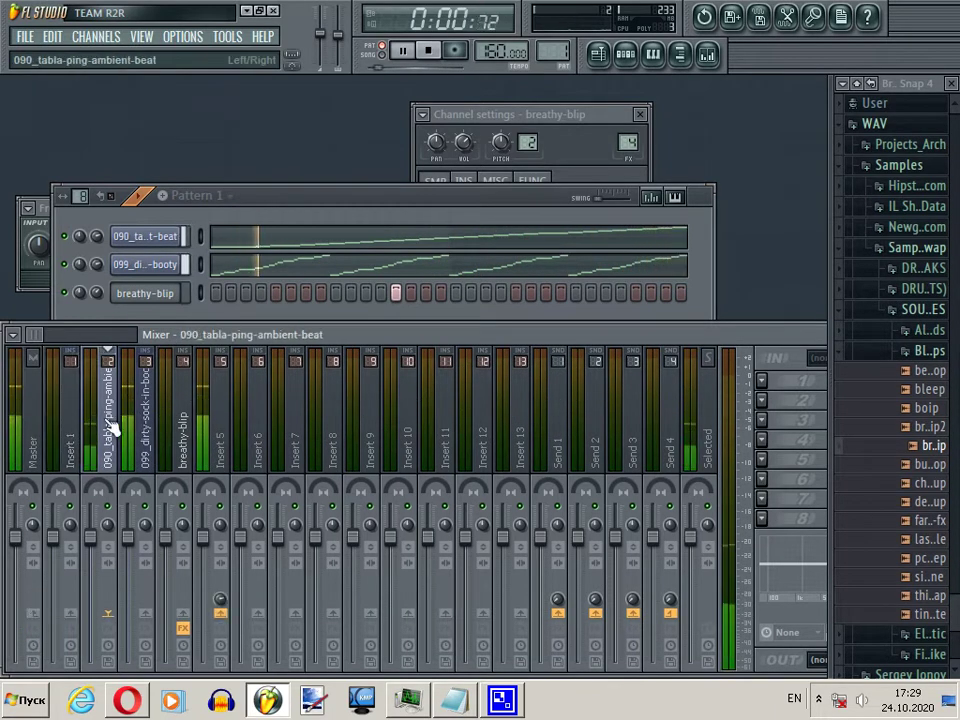
{"action": "left_click", "coordinate": [139, 428]}
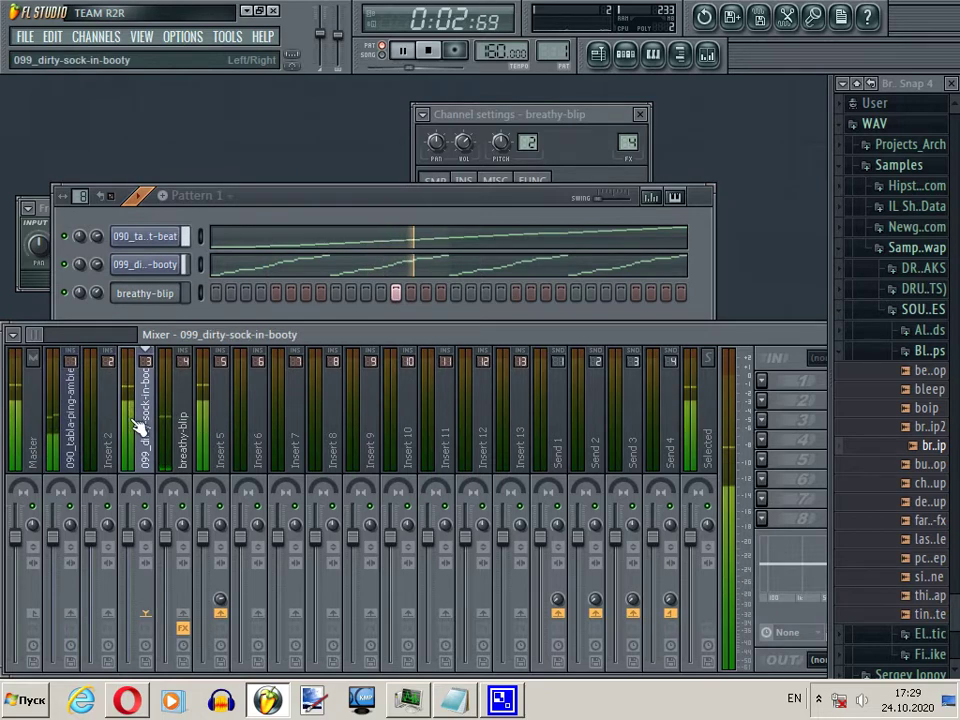
{"action": "key", "text": "alt+Left"}
{"action": "left_click", "coordinate": [186, 430]}
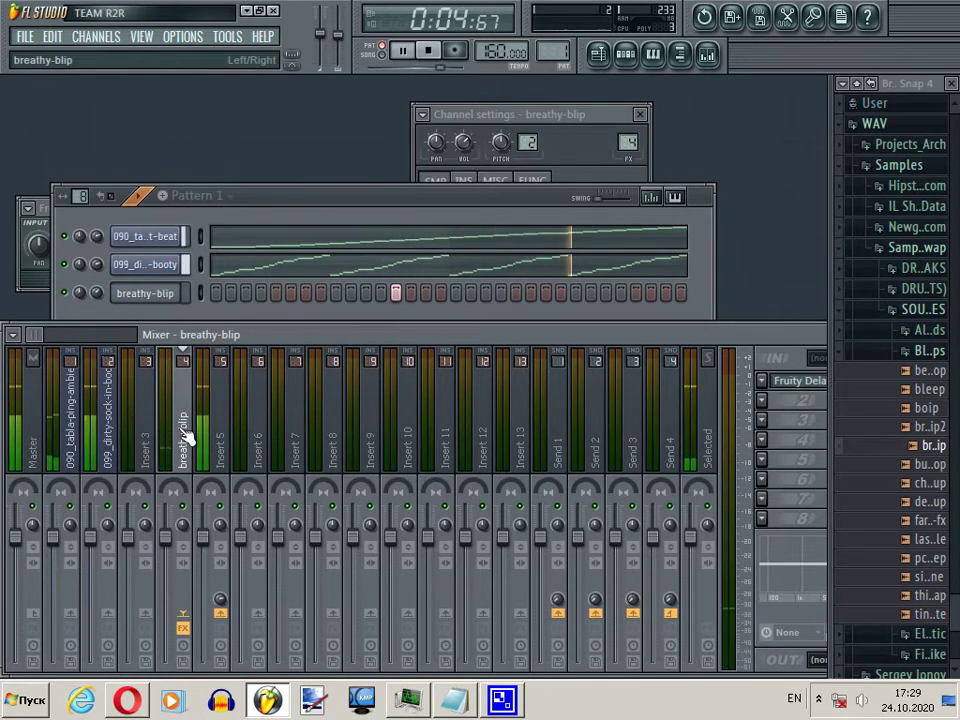
{"action": "key", "text": "alt+Left"}
{"action": "left_click", "coordinate": [222, 440]}
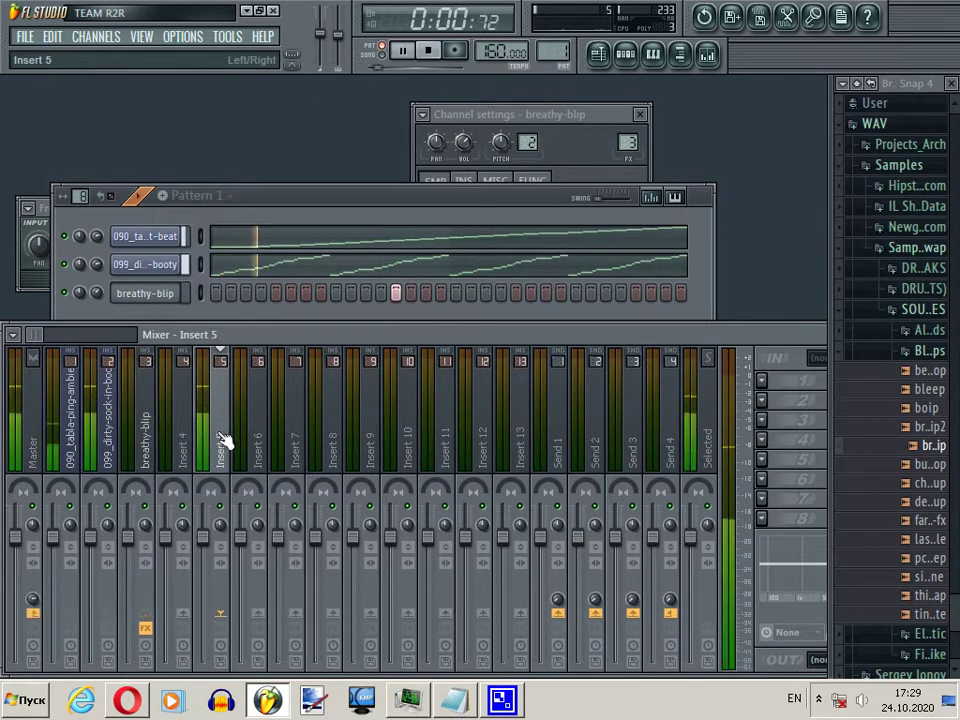
{"action": "key", "text": "Left"}
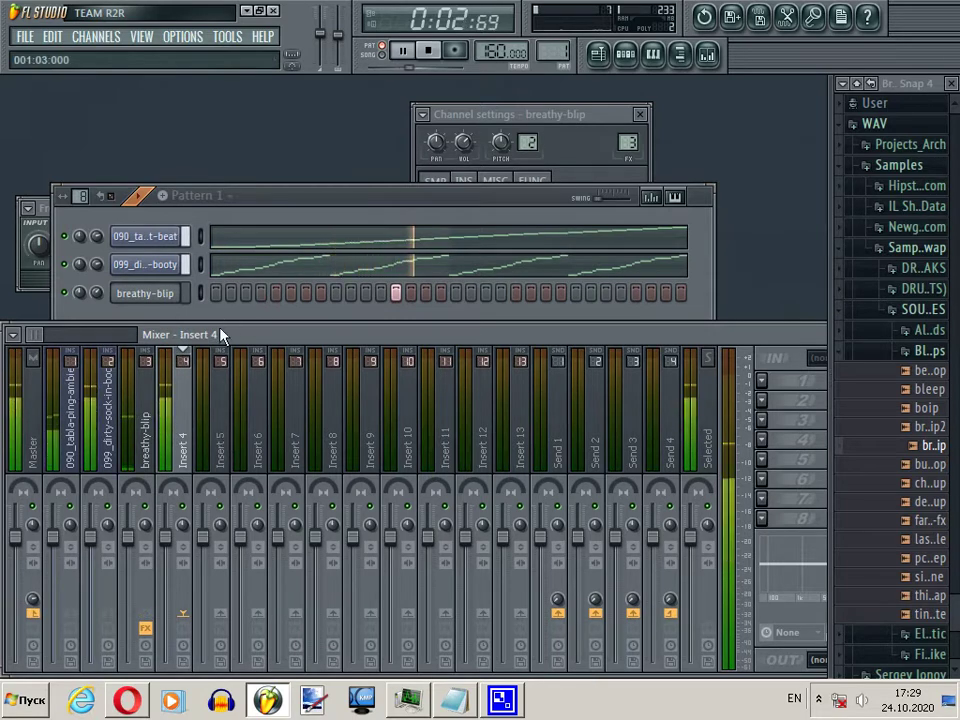
Step: Fine-tune the breathy-blip channel volume around 68% during playback, close its channel settings and stop the pattern
{"action": "left_click", "coordinate": [300, 217]}
{"action": "left_click", "coordinate": [640, 114]}
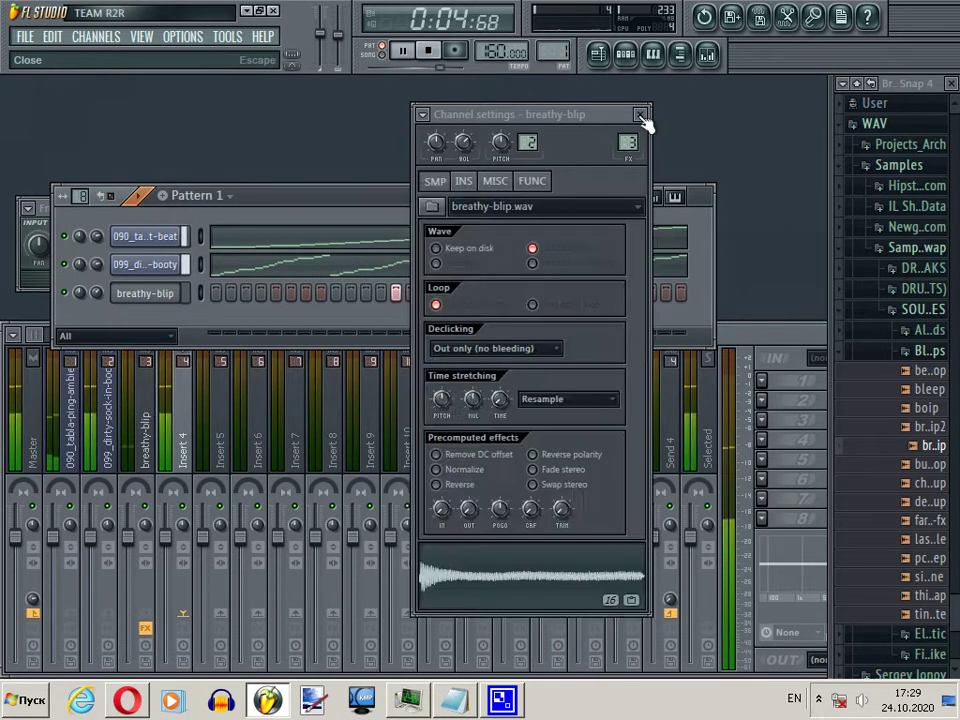
{"action": "left_click", "coordinate": [640, 114]}
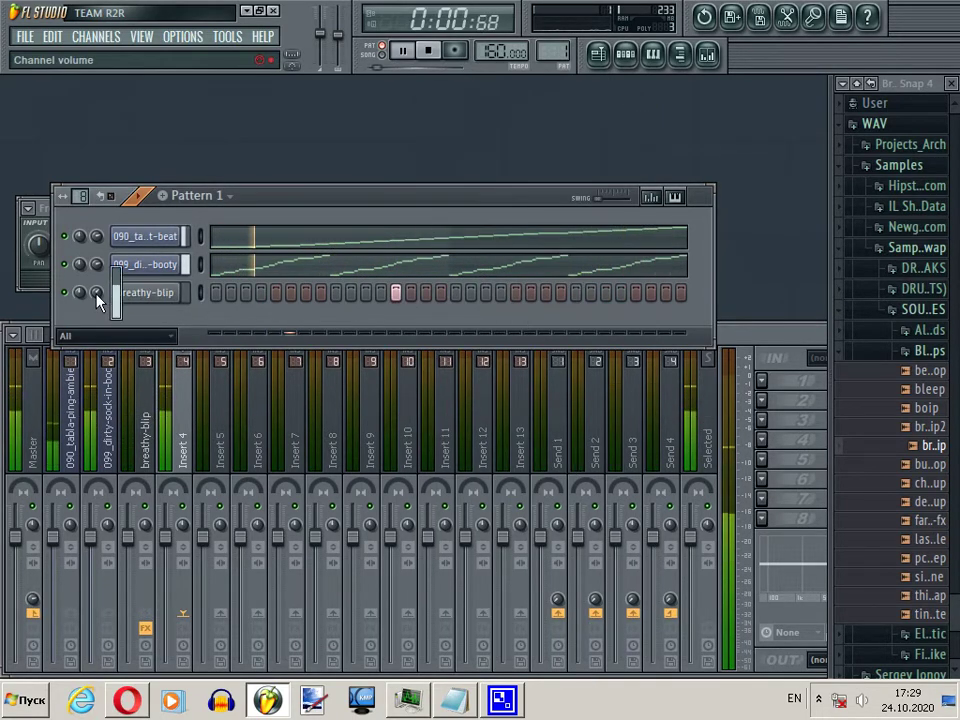
{"action": "left_click_drag", "start_coordinate": [97, 297], "coordinate": [101, 291]}
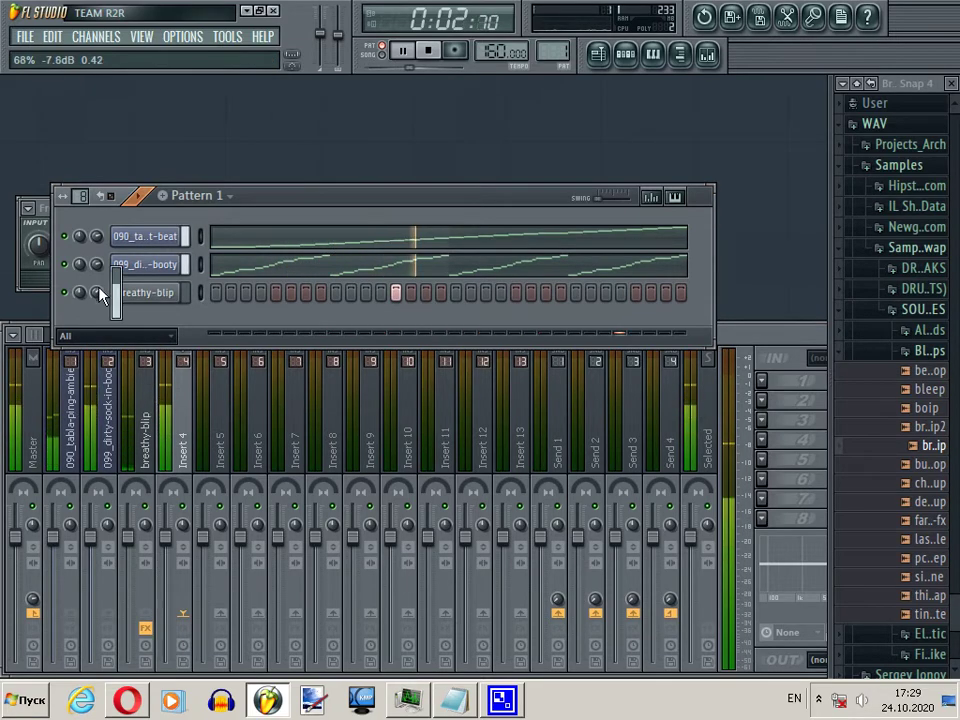
{"action": "left_click", "coordinate": [122, 293]}
{"action": "left_click", "coordinate": [101, 293]}
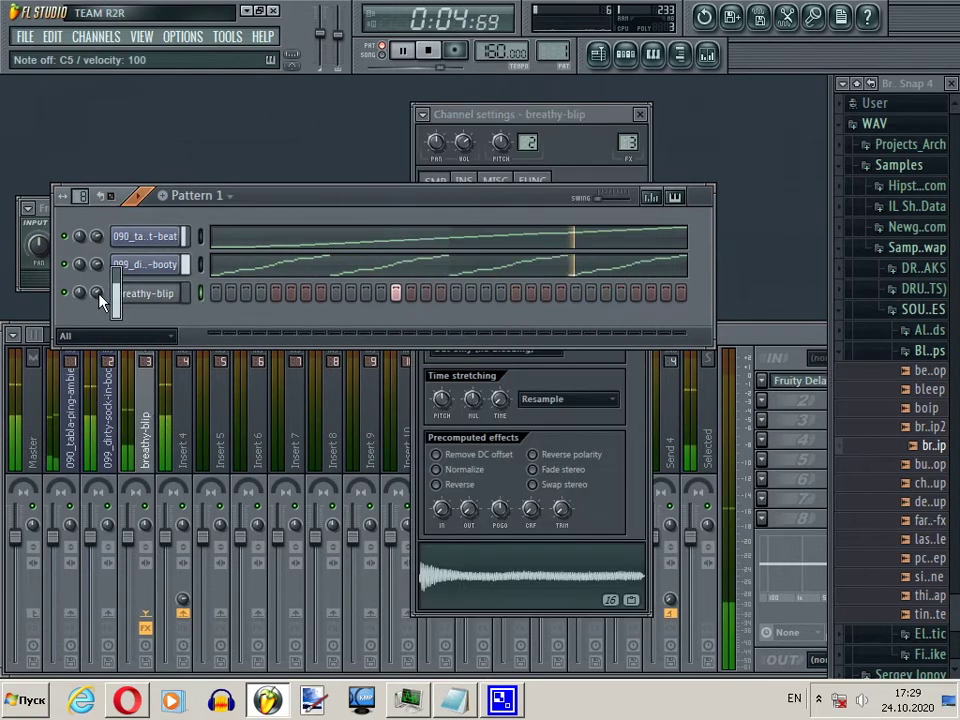
{"action": "mouse_move", "coordinate": [100, 291]}
{"action": "left_mouse_down"}
{"action": "mouse_move", "coordinate": [104, 307]}
{"action": "mouse_move", "coordinate": [99, 292]}
{"action": "left_mouse_up"}
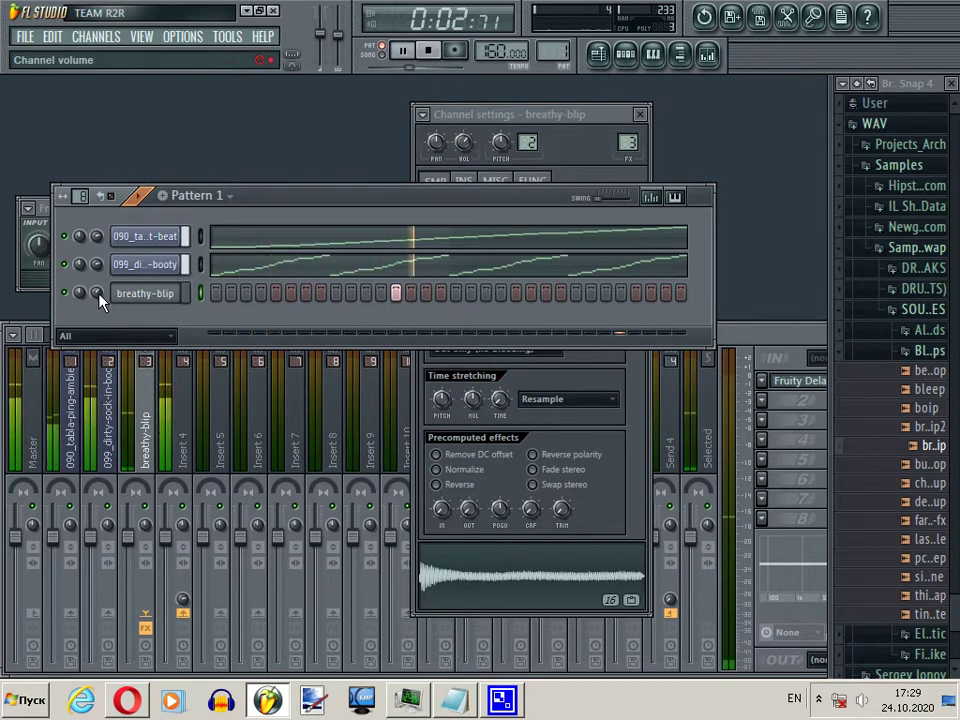
{"action": "left_click", "coordinate": [641, 114]}
{"action": "key", "text": "space"}
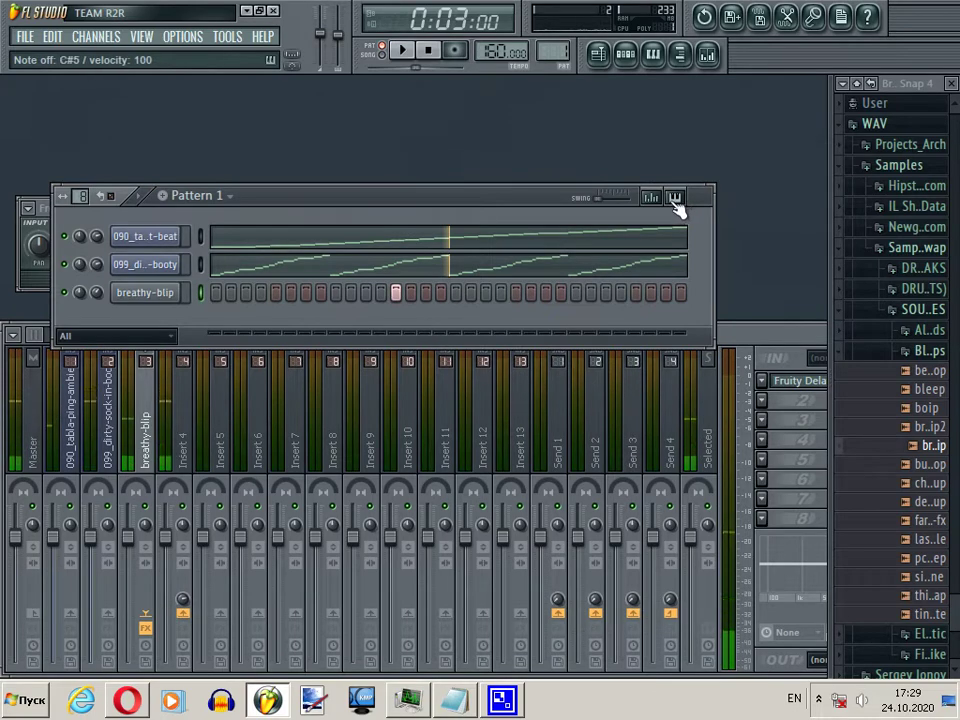
Step: Try the breathy-blip note on step 13 at A#4 in the keyboard editor and play the pattern
{"action": "left_click", "coordinate": [675, 198]}
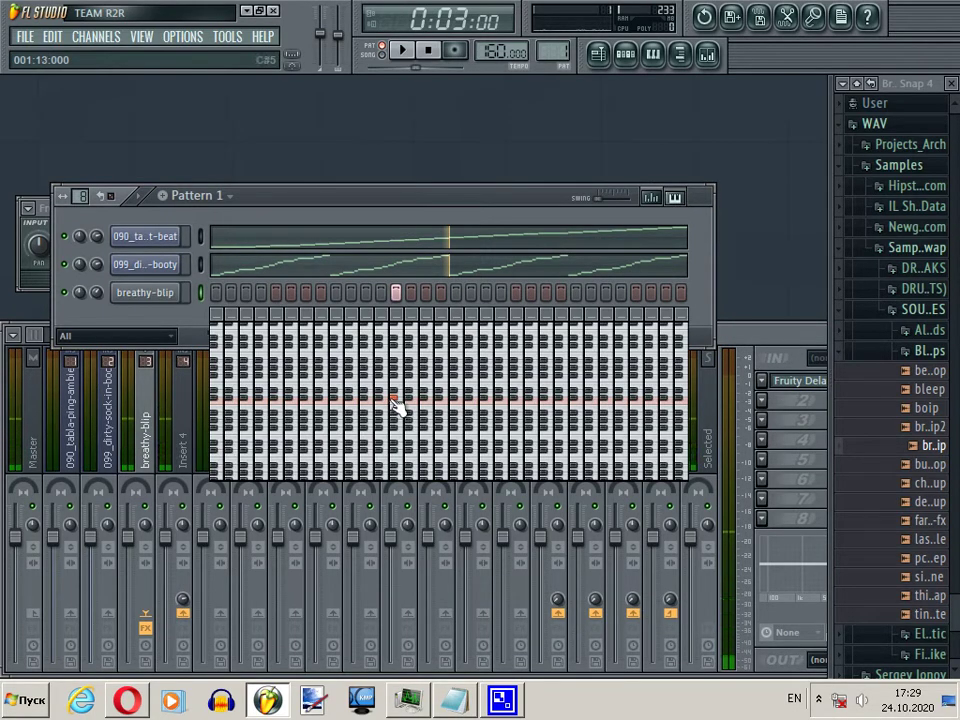
{"action": "left_click", "coordinate": [397, 405]}
{"action": "left_click", "coordinate": [400, 410]}
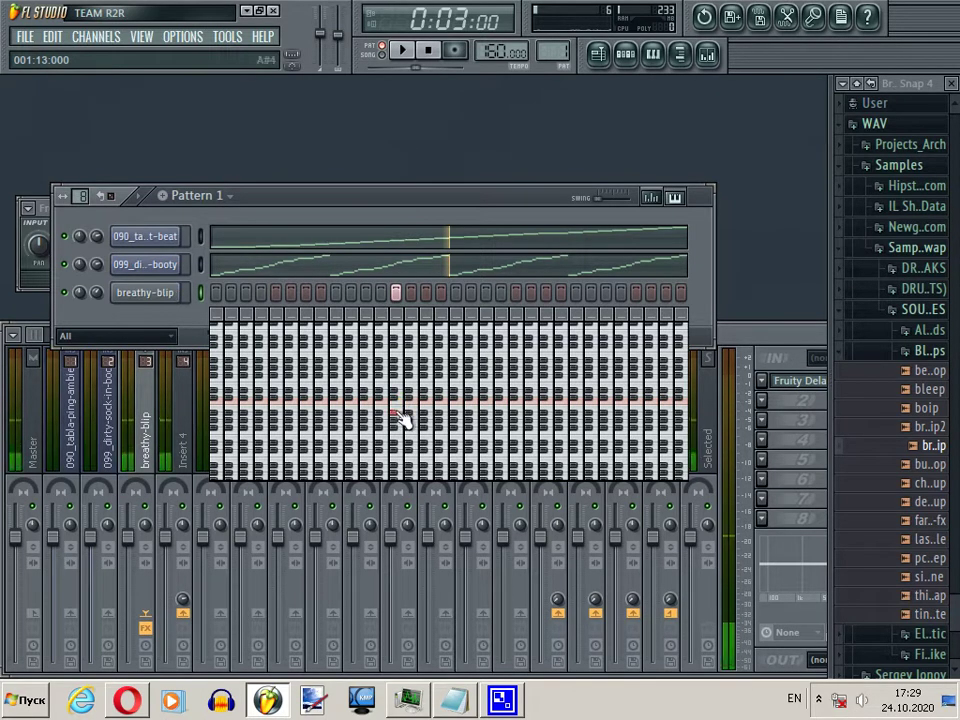
{"action": "left_click", "coordinate": [677, 198]}
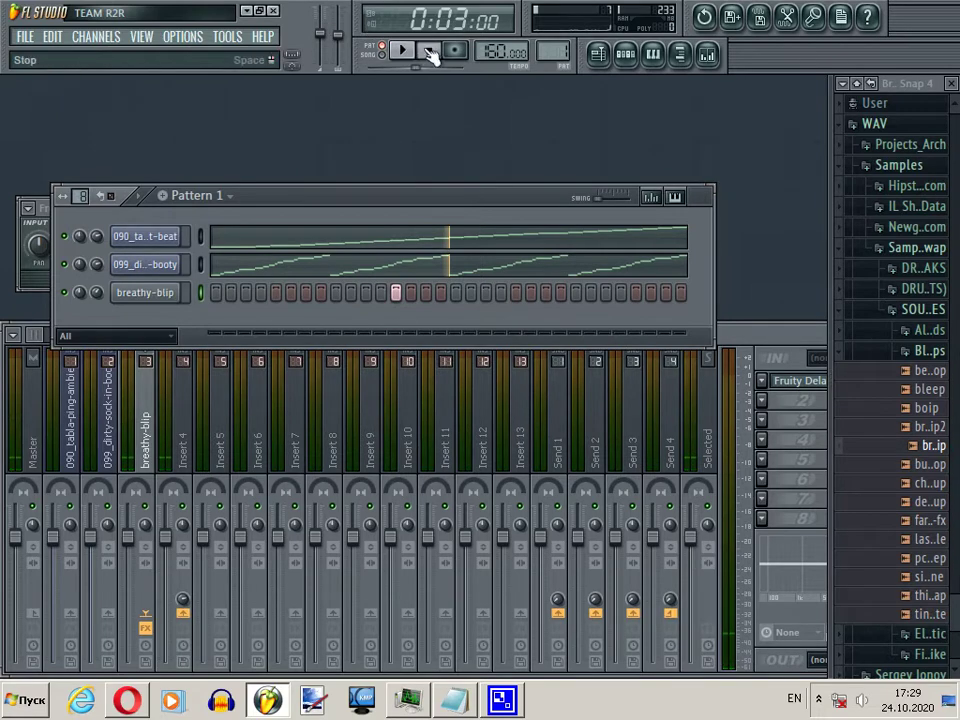
{"action": "key", "text": "space"}
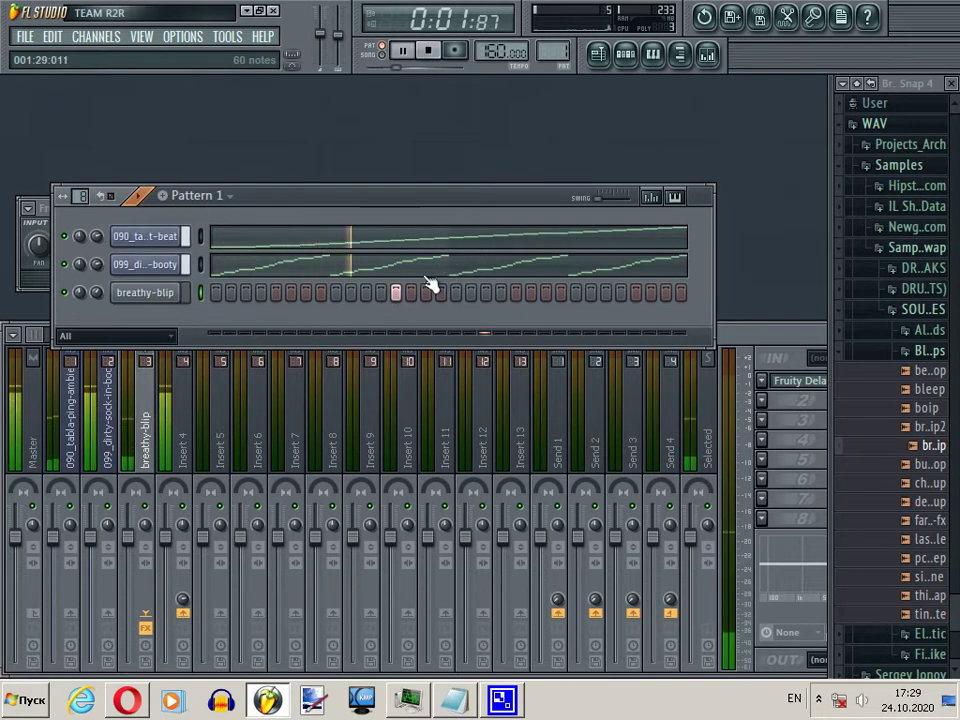
{"action": "key", "text": "space"}
Step: Set the breathy-blip note on step 13 to C#5 and play the pattern
{"action": "left_click", "coordinate": [677, 198]}
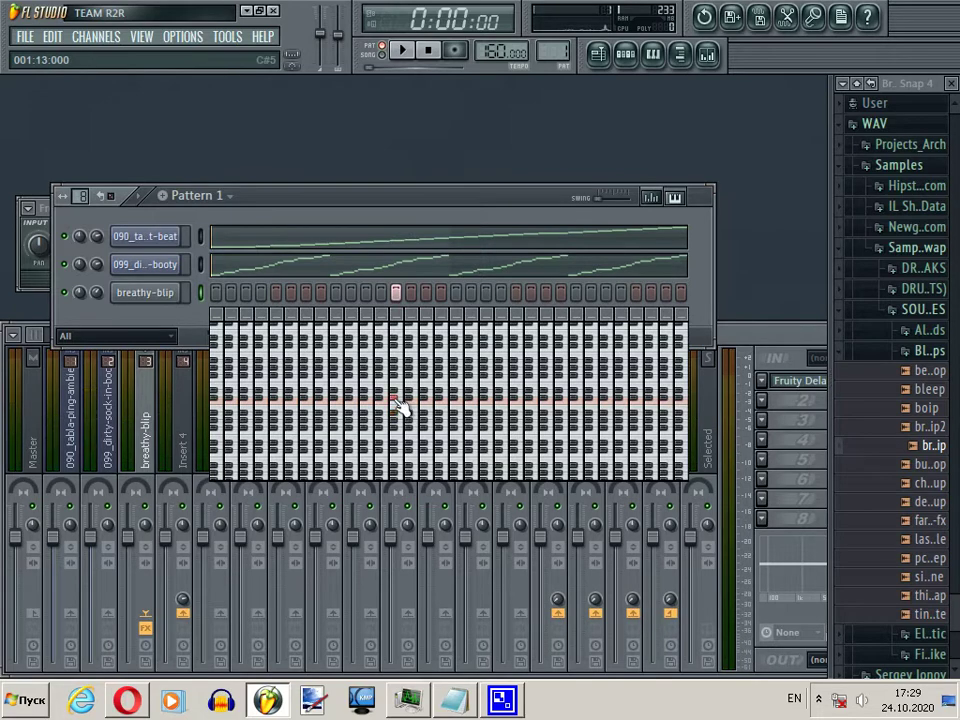
{"action": "left_click", "coordinate": [672, 198]}
{"action": "key", "text": "space"}
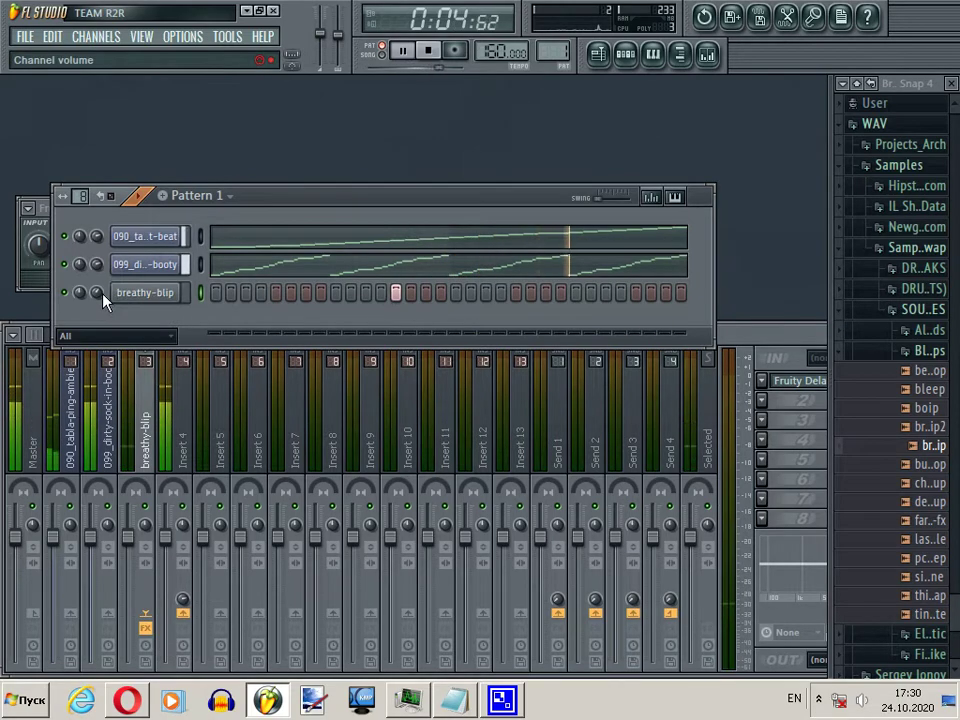
Step: Widen the browser and preview electro-magnetic-pulse-blast, dubby-click-n-clickin and dirty-phase-noise in the Electro and Synthetic folder
{"action": "scroll", "coordinate": [909, 375], "scroll_direction": "up", "scroll_amount": 4}
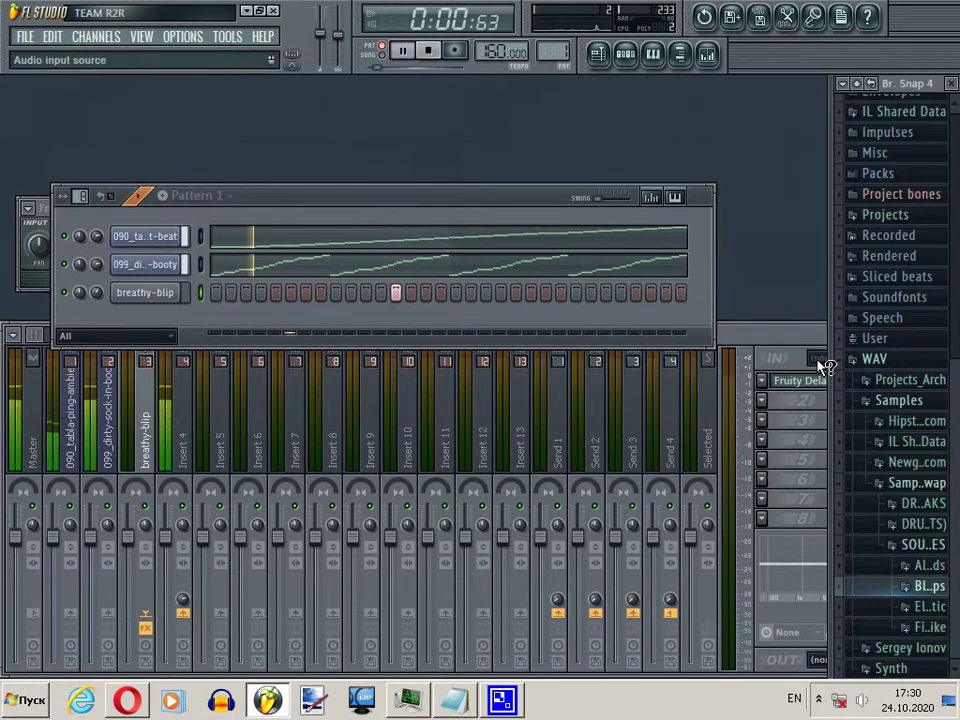
{"action": "left_click_drag", "start_coordinate": [829, 362], "coordinate": [737, 364]}
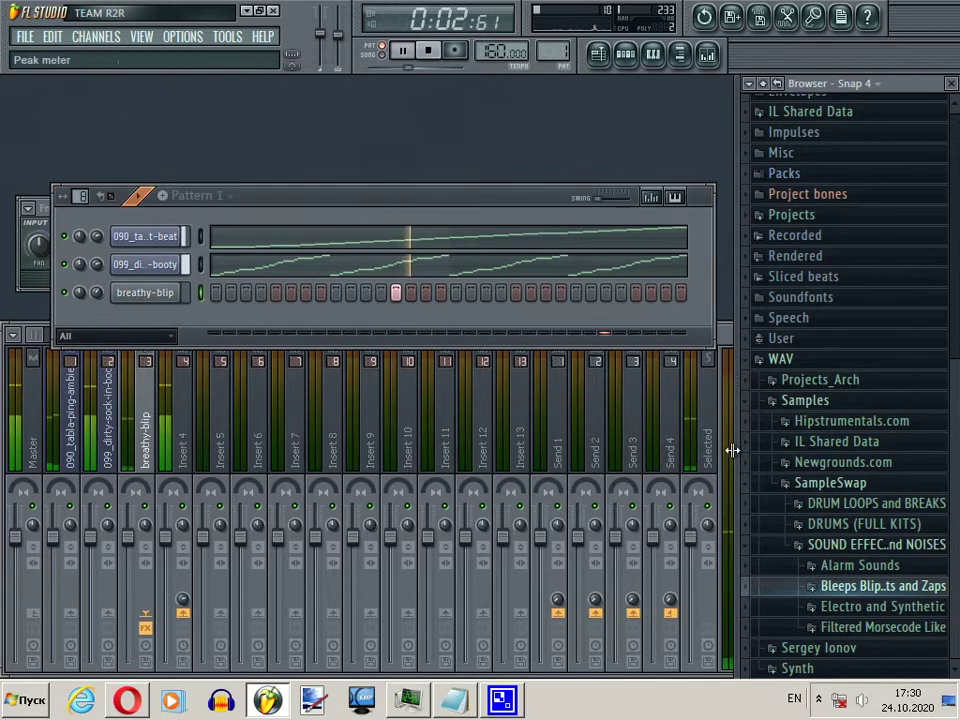
{"action": "left_click", "coordinate": [895, 608]}
{"action": "left_click", "coordinate": [900, 484]}
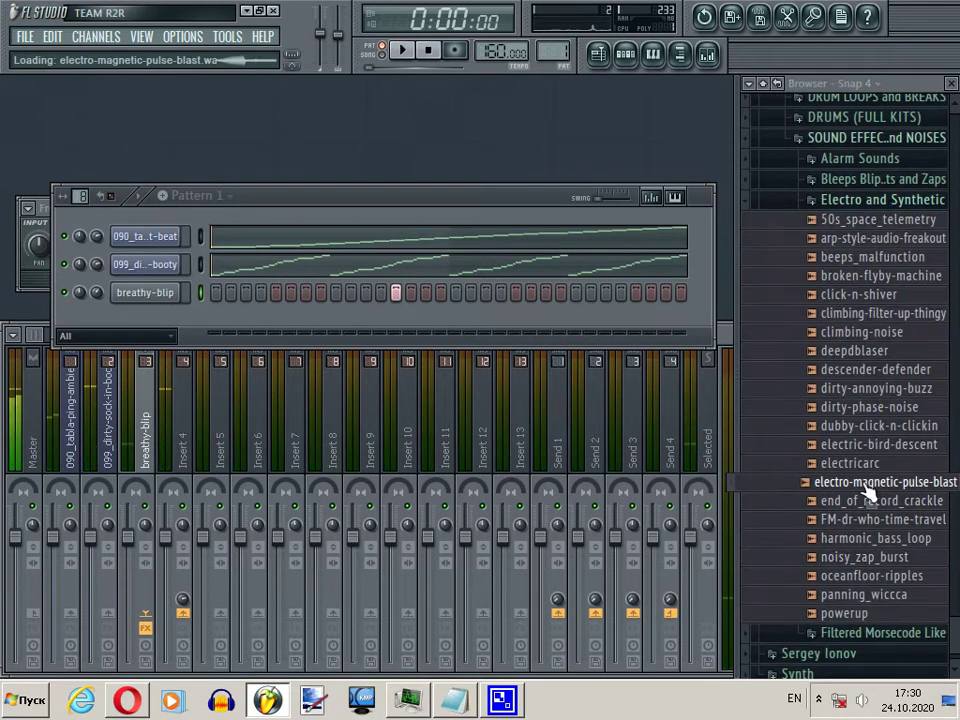
{"action": "left_click", "coordinate": [889, 426]}
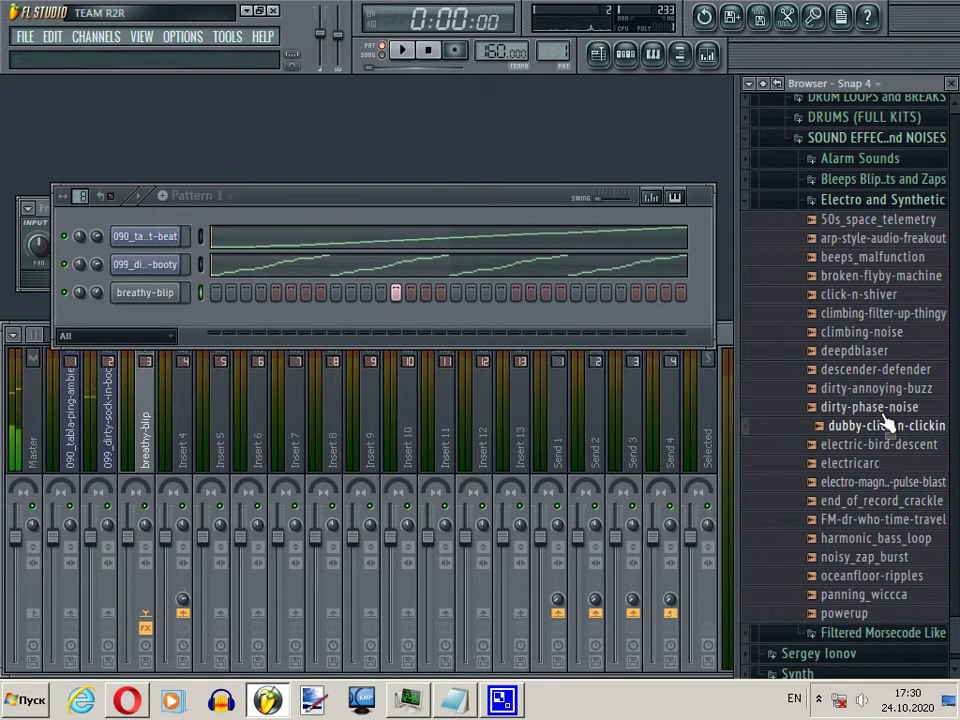
{"action": "left_click", "coordinate": [884, 408]}
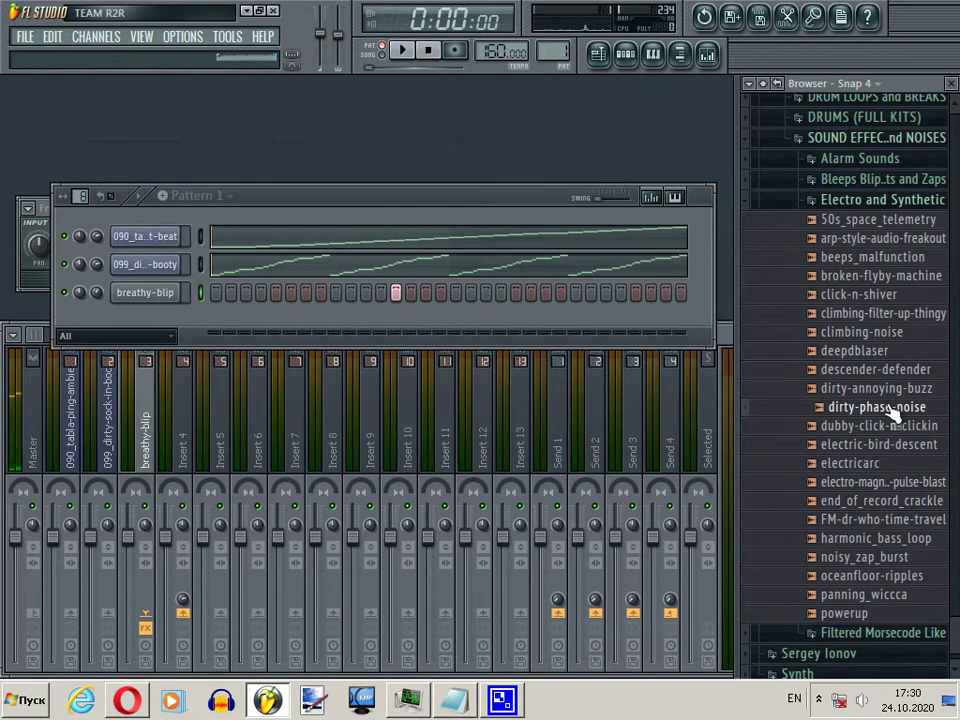
Step: Insert an Orchestral instrument channel, hide the sample browser and move the plugin window up for a full view
{"action": "right_click", "coordinate": [182, 292]}
{"action": "mouse_move", "coordinate": [252, 485]}
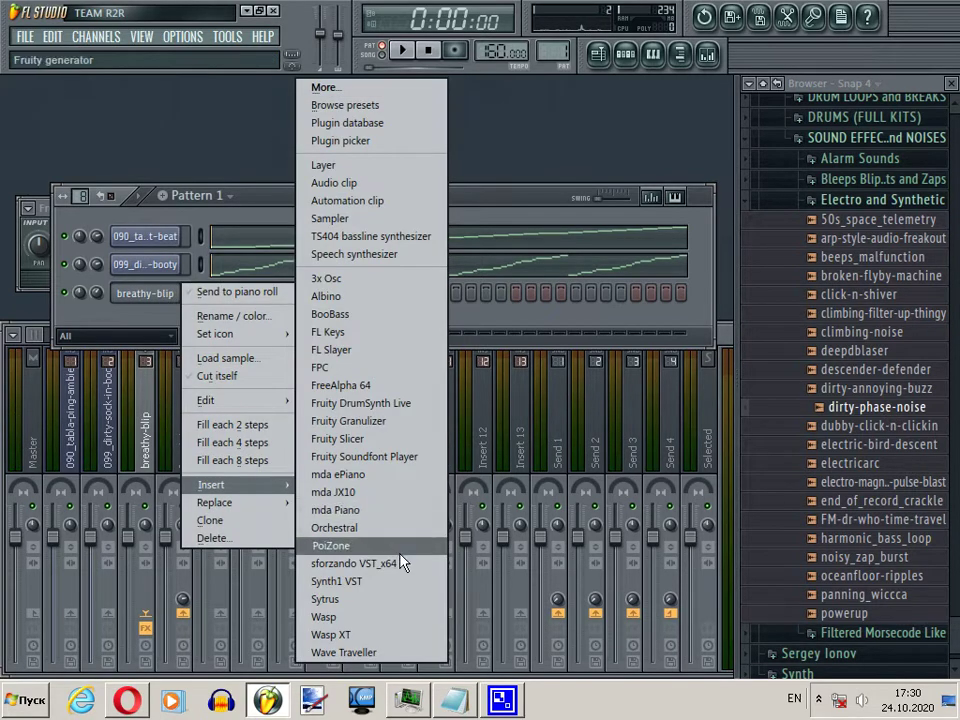
{"action": "left_click", "coordinate": [399, 530]}
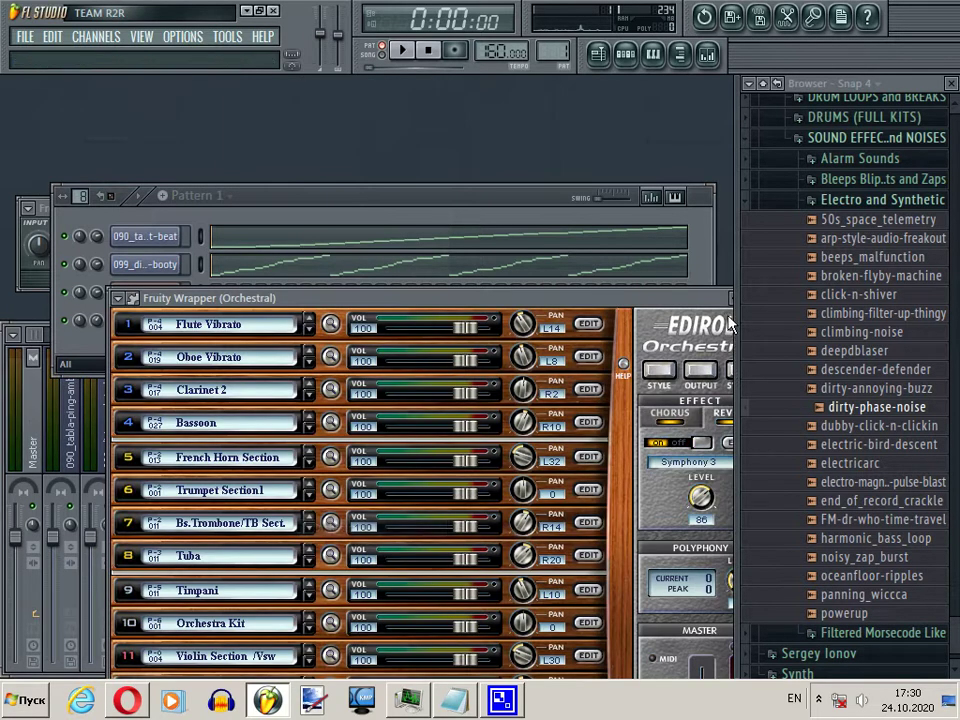
{"action": "left_click", "coordinate": [860, 199]}
{"action": "key", "text": "alt+F8"}
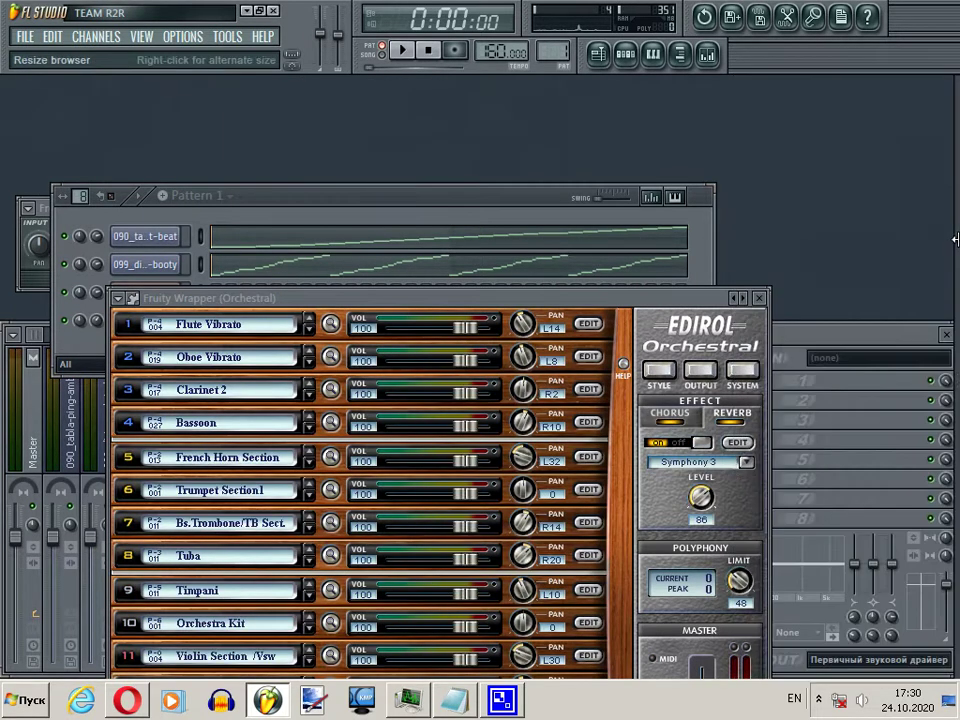
{"action": "left_click_drag", "start_coordinate": [339, 298], "coordinate": [416, 145]}
Step: Play test notes on the Orchestral plugin's Flute Vibrato part
{"action": "key", "text": "z"}
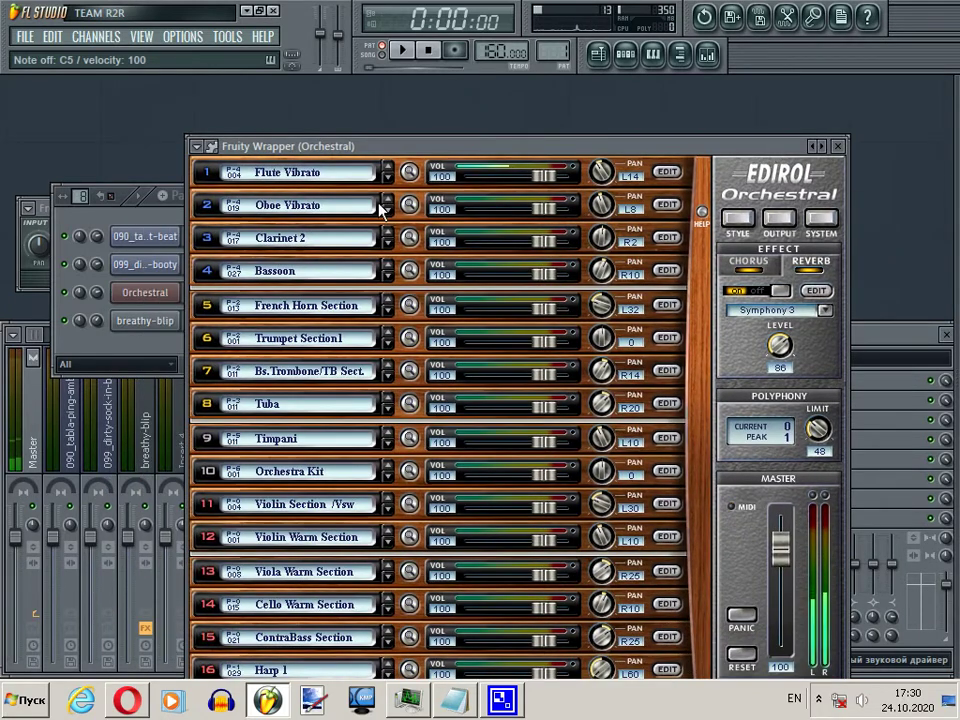
{"action": "left_click", "coordinate": [330, 177]}
{"action": "left_click", "coordinate": [424, 48]}
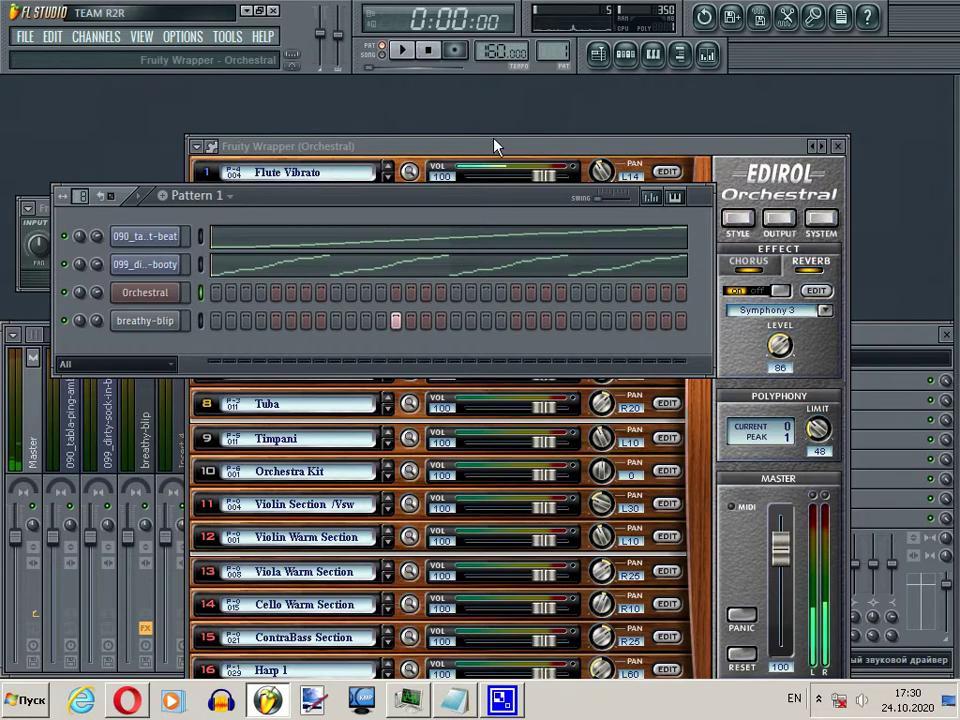
Step: Change the Orchestral plugin's part 1 from the flute to the P-0 030 Slow Strings patch of the full string sections
{"action": "left_click", "coordinate": [497, 146]}
{"action": "left_click", "coordinate": [332, 179]}
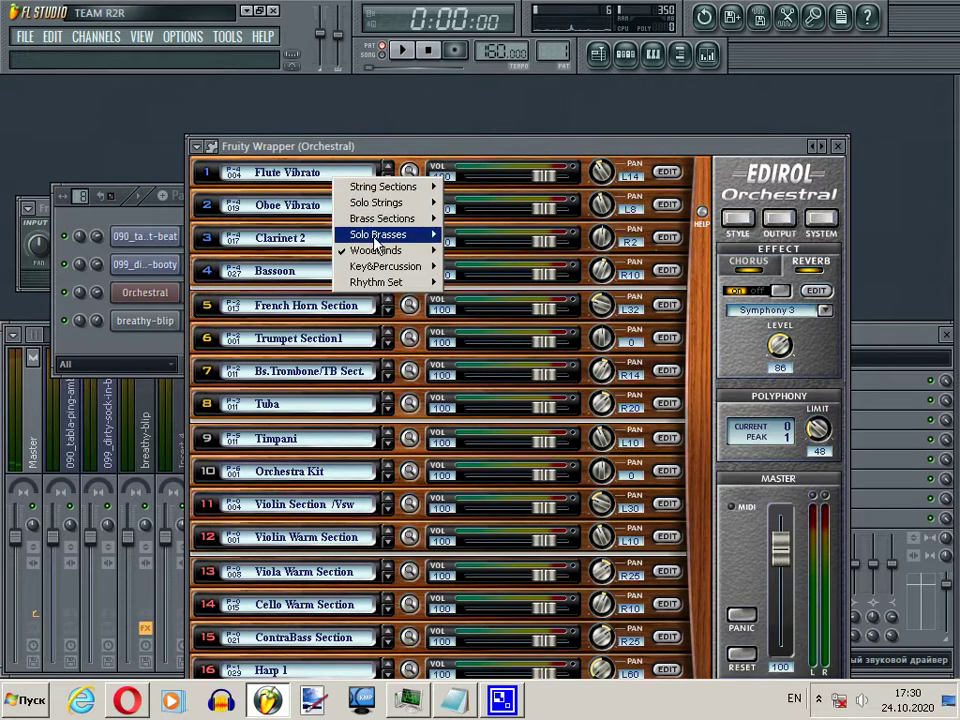
{"action": "mouse_move", "coordinate": [386, 238]}
{"action": "mouse_move", "coordinate": [383, 186]}
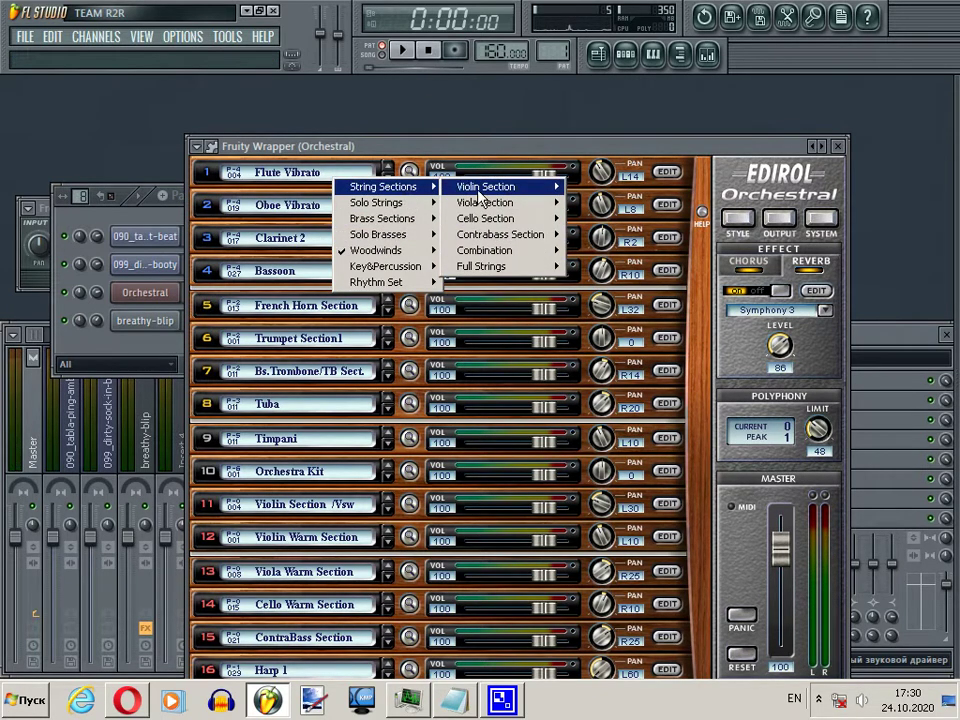
{"action": "mouse_move", "coordinate": [488, 190]}
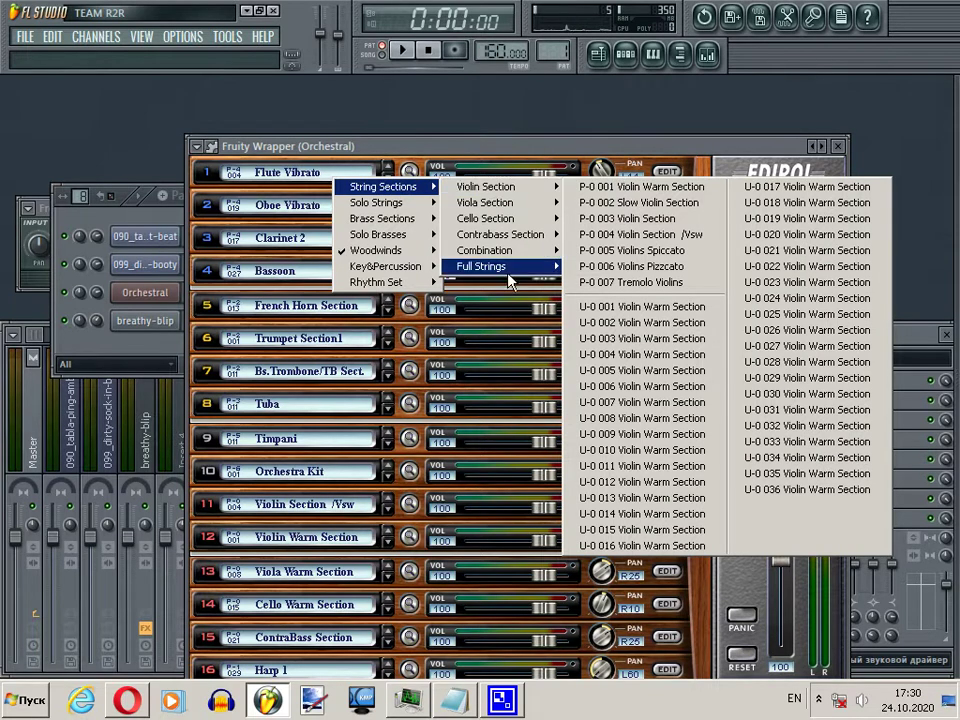
{"action": "mouse_move", "coordinate": [510, 274]}
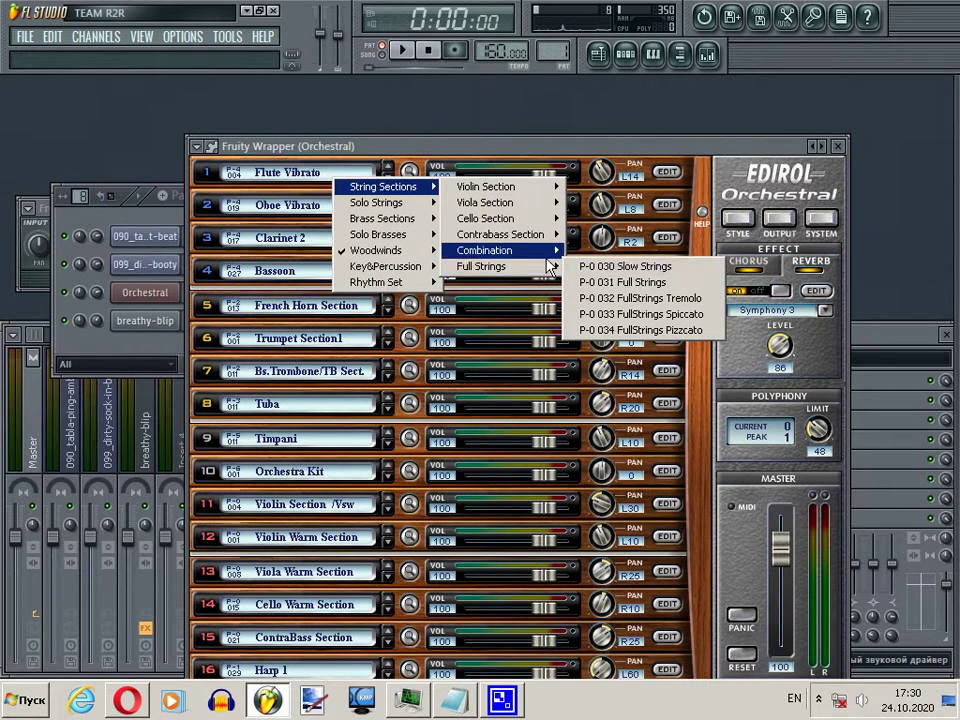
{"action": "mouse_move", "coordinate": [549, 256]}
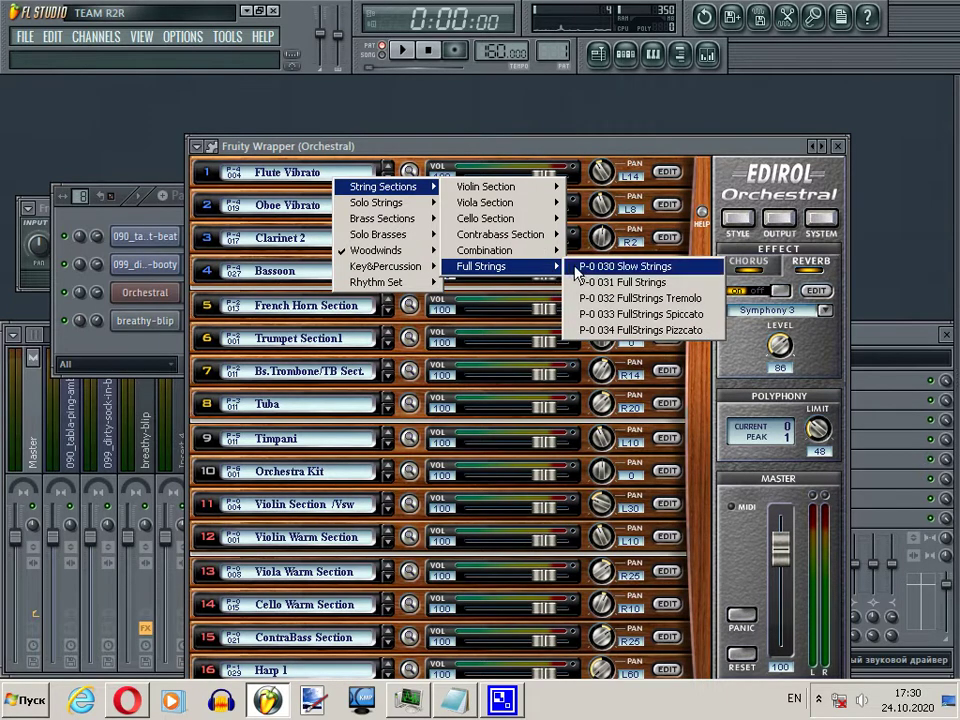
{"action": "left_click", "coordinate": [582, 267]}
Step: Enter two consecutive one-bar C5 notes across bars 1 and 2 in the Orchestral channel's piano roll, and play the pattern
{"action": "left_click", "coordinate": [161, 194]}
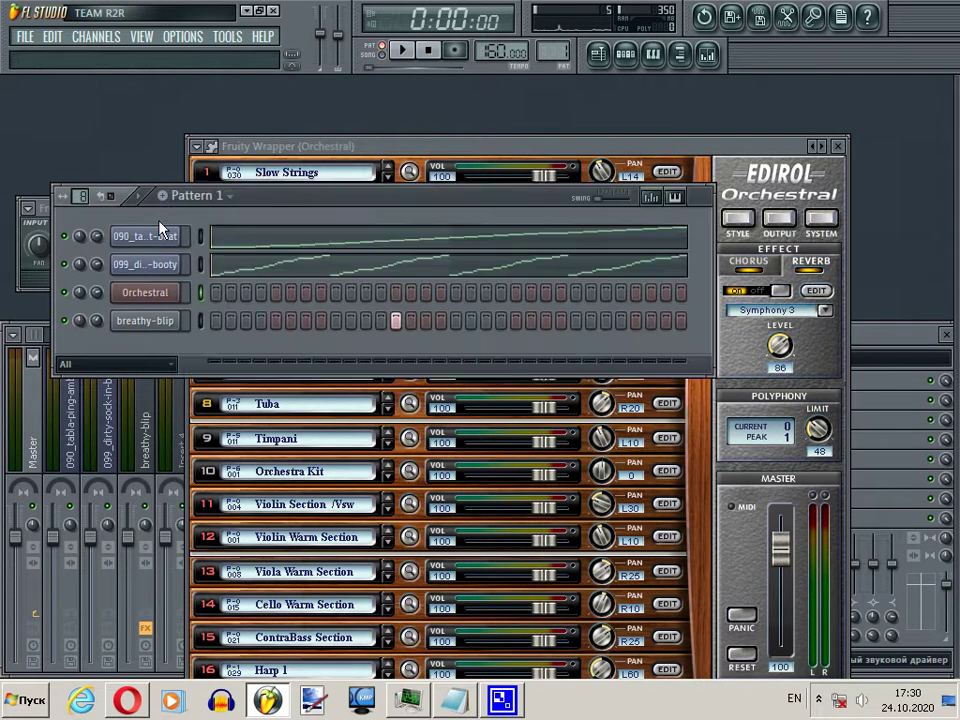
{"action": "right_click", "coordinate": [186, 290]}
{"action": "left_click", "coordinate": [225, 296]}
{"action": "left_click_drag", "start_coordinate": [148, 106], "coordinate": [735, 105]}
{"action": "left_click_drag", "start_coordinate": [596, 411], "coordinate": [576, 695]}
{"action": "scroll", "coordinate": [148, 373], "scroll_direction": "up", "scroll_amount": 4}
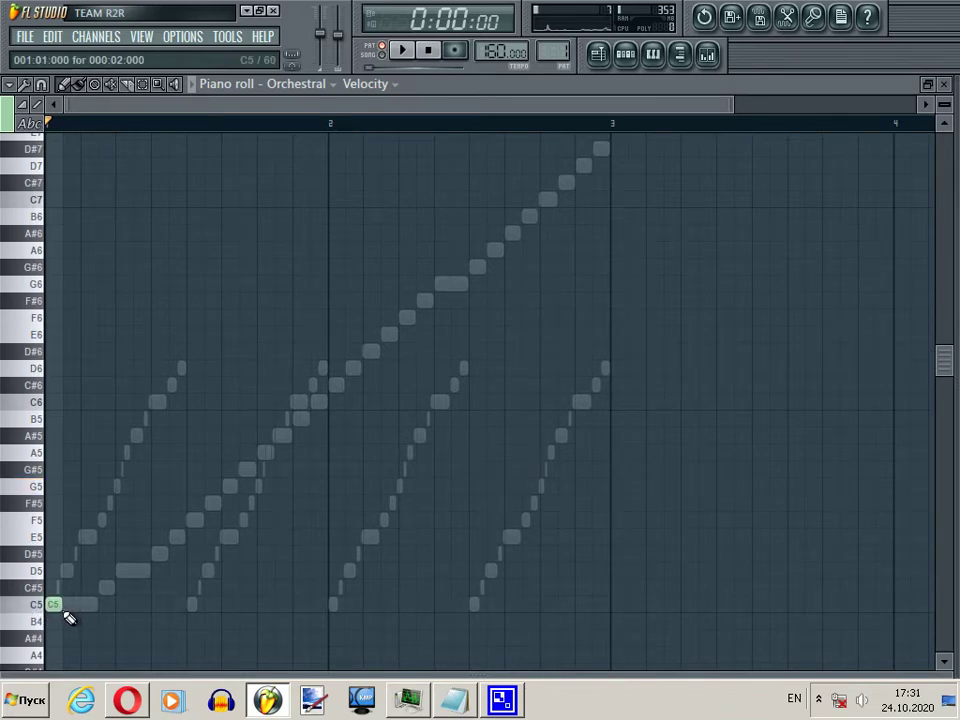
{"action": "left_click_drag", "start_coordinate": [64, 611], "coordinate": [290, 634]}
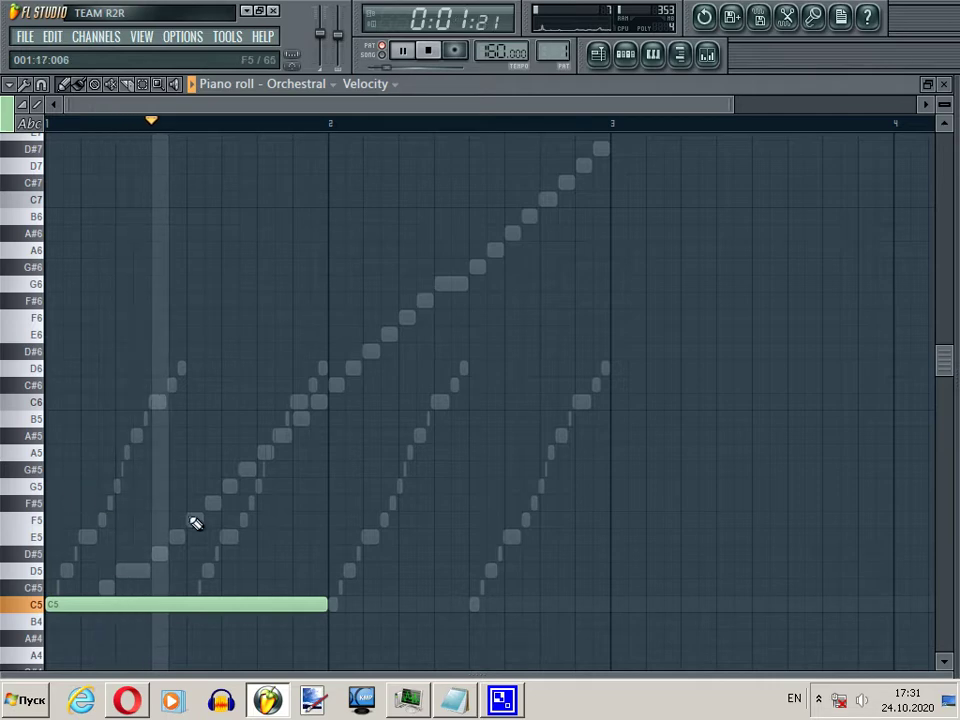
{"action": "left_click", "coordinate": [380, 605]}
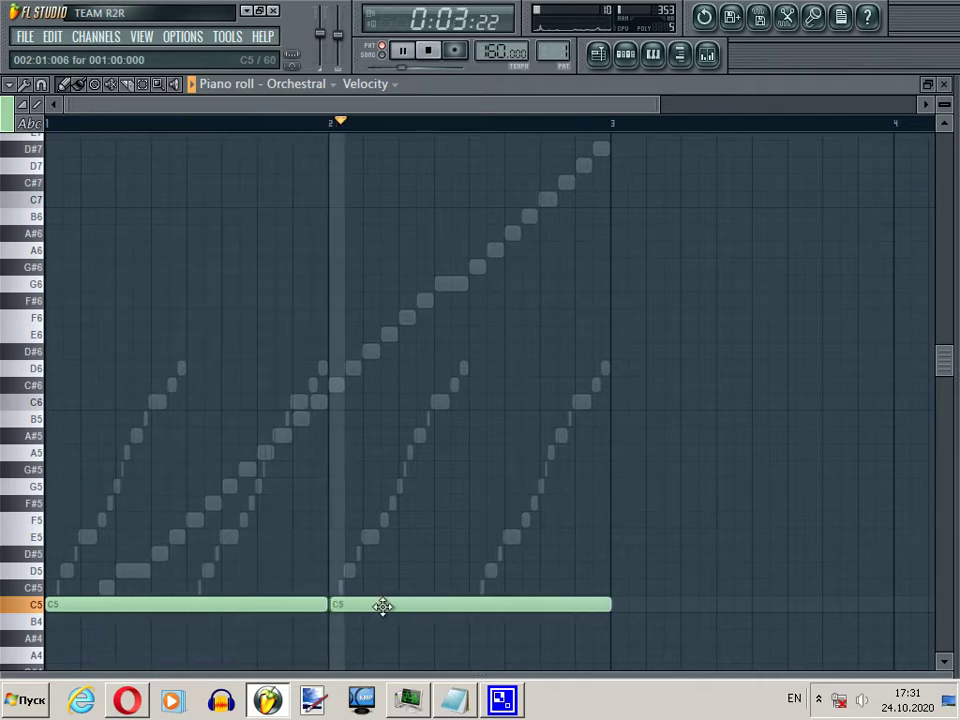
{"action": "key", "text": "space"}
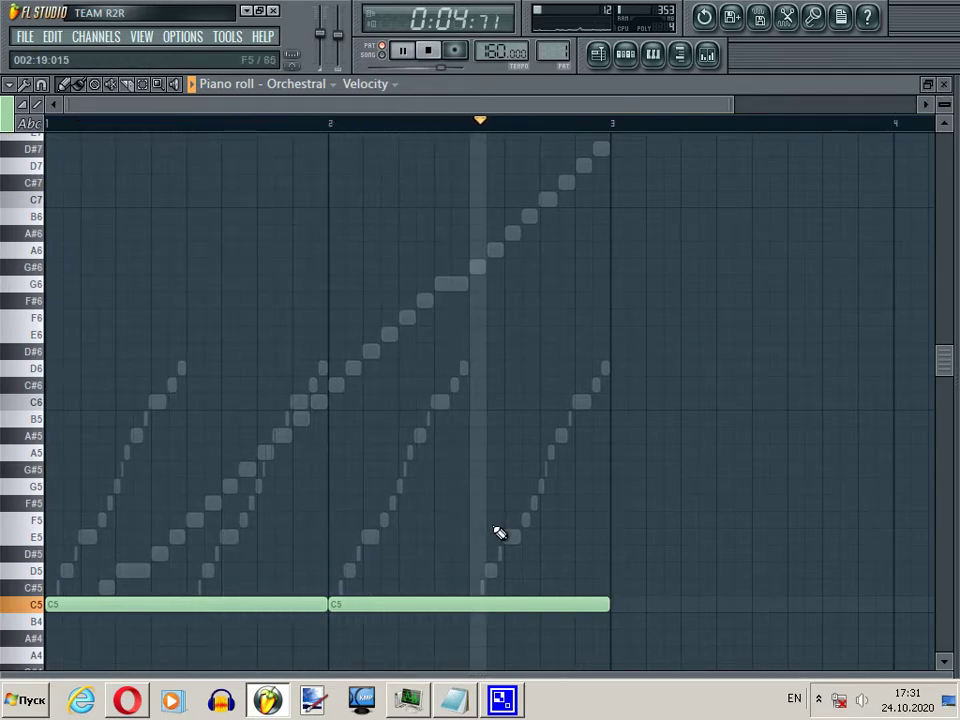
{"action": "key", "text": "space"}
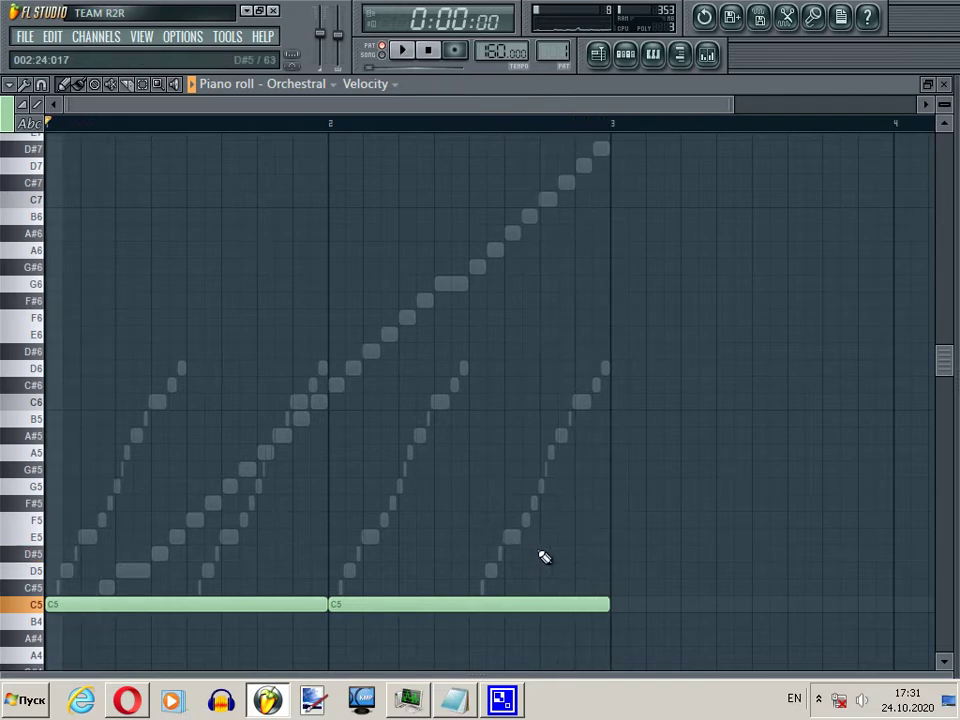
Step: Add a D#5 note in bar 2 starting at 002:21:000 with length 000:12:000, ending with the bar, and play the pattern
{"action": "left_click", "coordinate": [542, 557]}
{"action": "left_click_drag", "start_coordinate": [829, 563], "coordinate": [608, 568]}
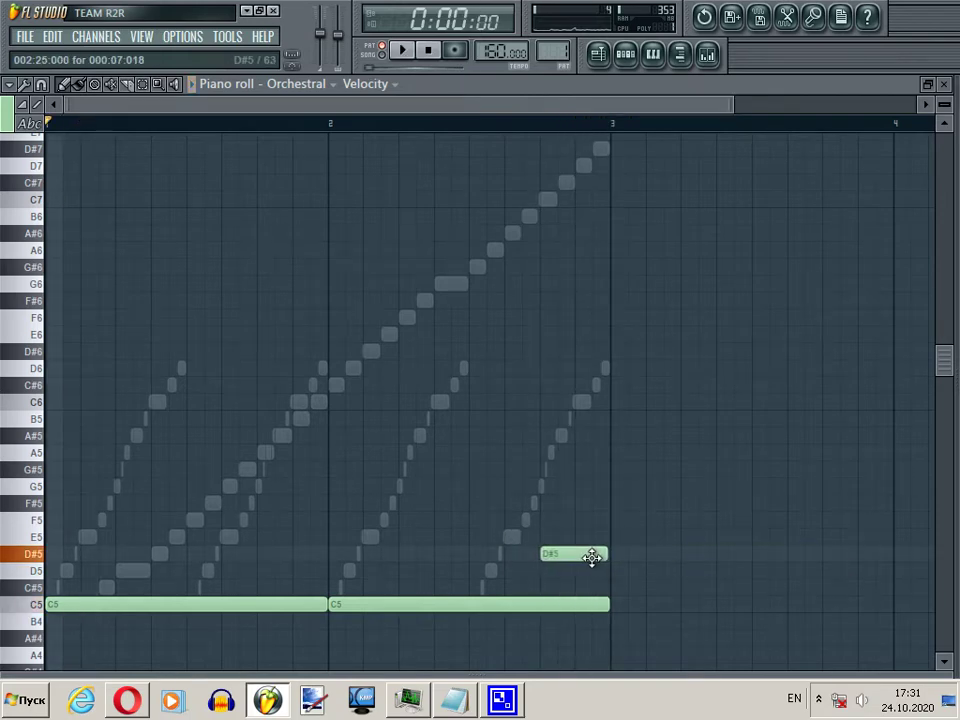
{"action": "key", "text": "space"}
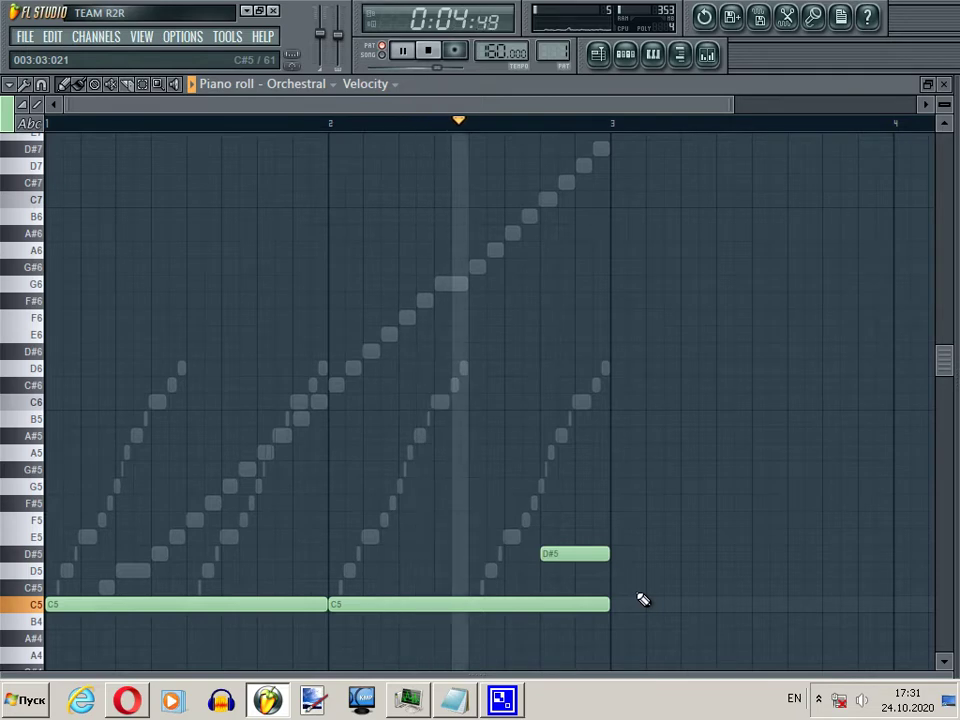
{"action": "left_click_drag", "start_coordinate": [578, 559], "coordinate": [604, 564]}
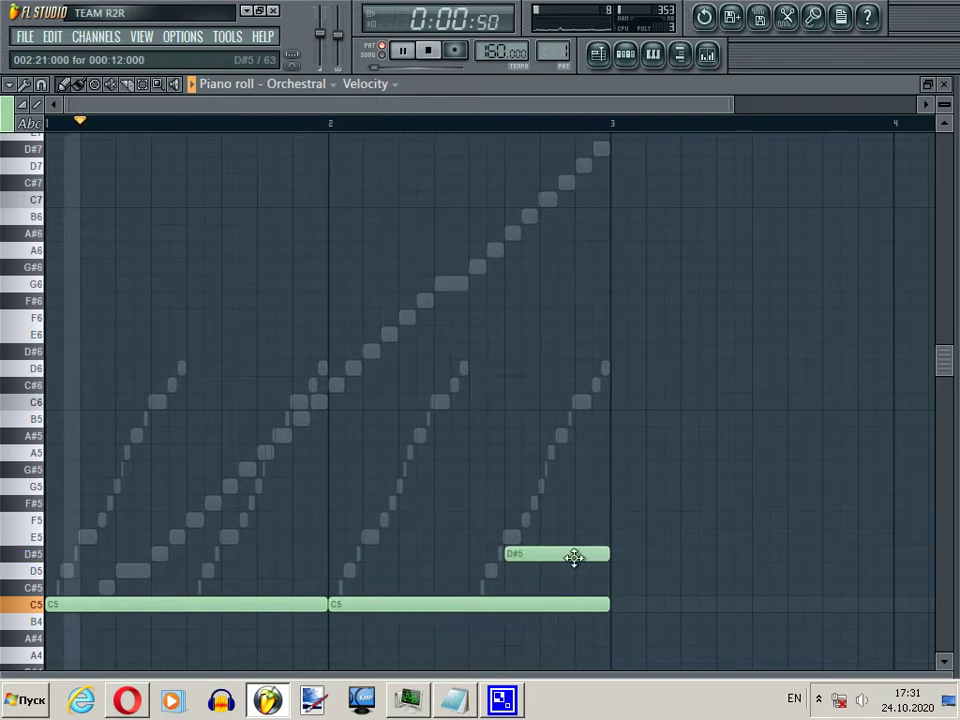
Step: Close the piano roll and collapse the Orchestral plugin window to its title bar
{"action": "left_click", "coordinate": [943, 84]}
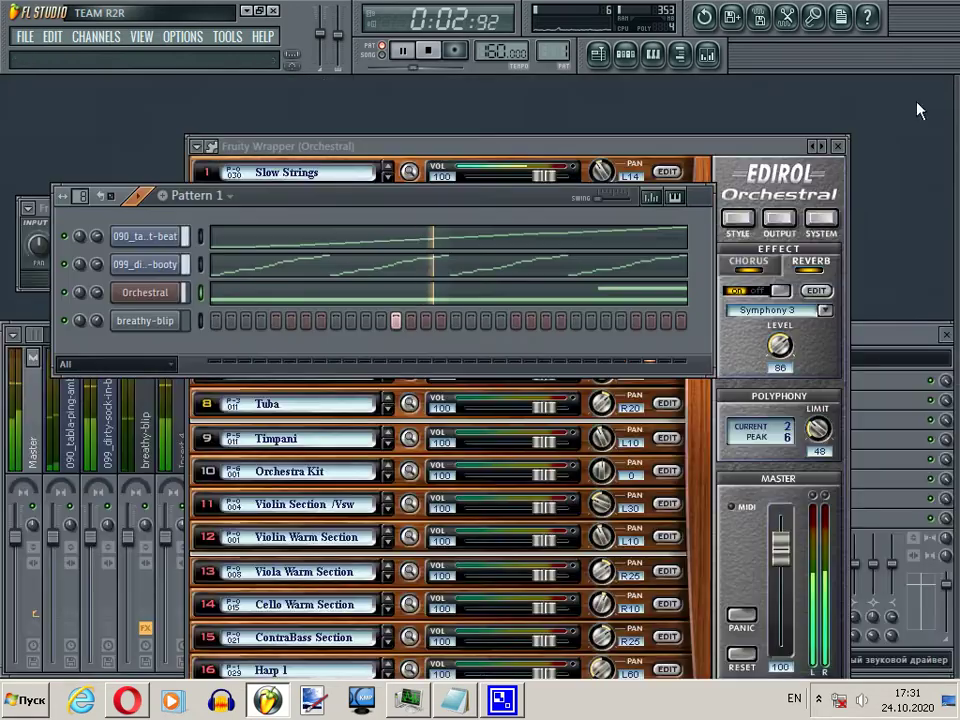
{"action": "double_click", "coordinate": [765, 150]}
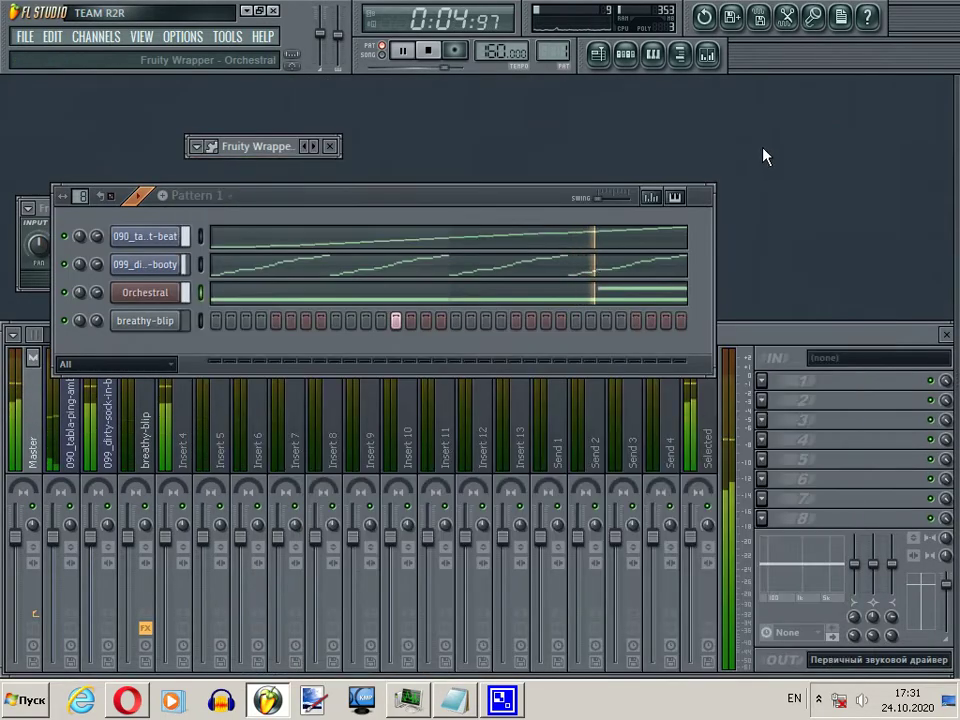
{"action": "double_click", "coordinate": [264, 147]}
{"action": "double_click", "coordinate": [264, 147]}
Step: Route the Orchestral channel to mixer track 5 and name that mixer track Orchestral
{"action": "left_click", "coordinate": [160, 293]}
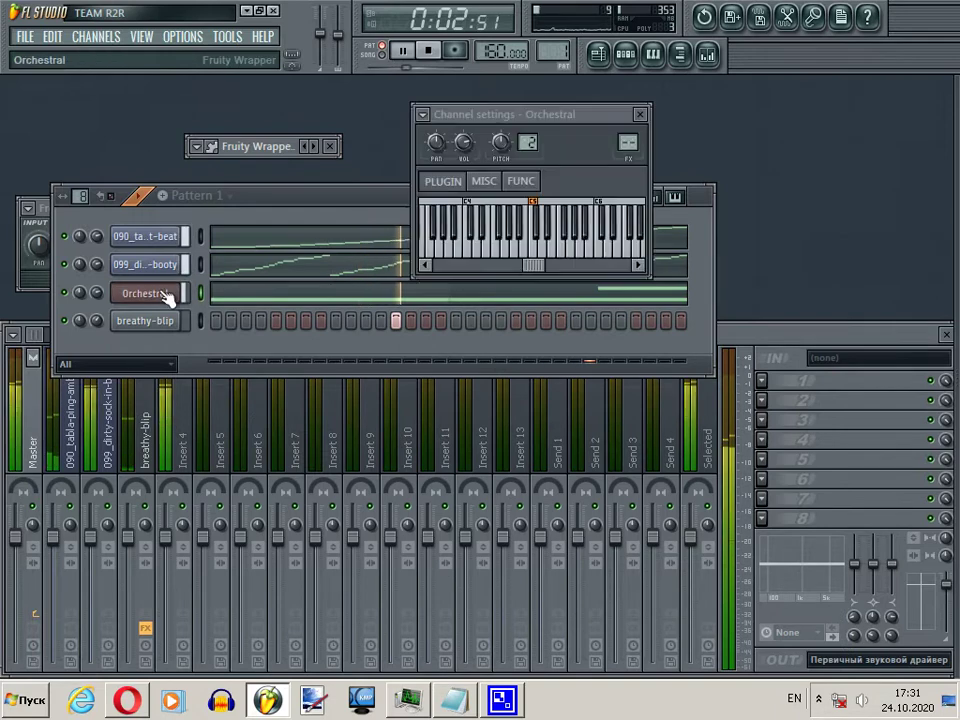
{"action": "left_click_drag", "start_coordinate": [626, 150], "coordinate": [624, 110]}
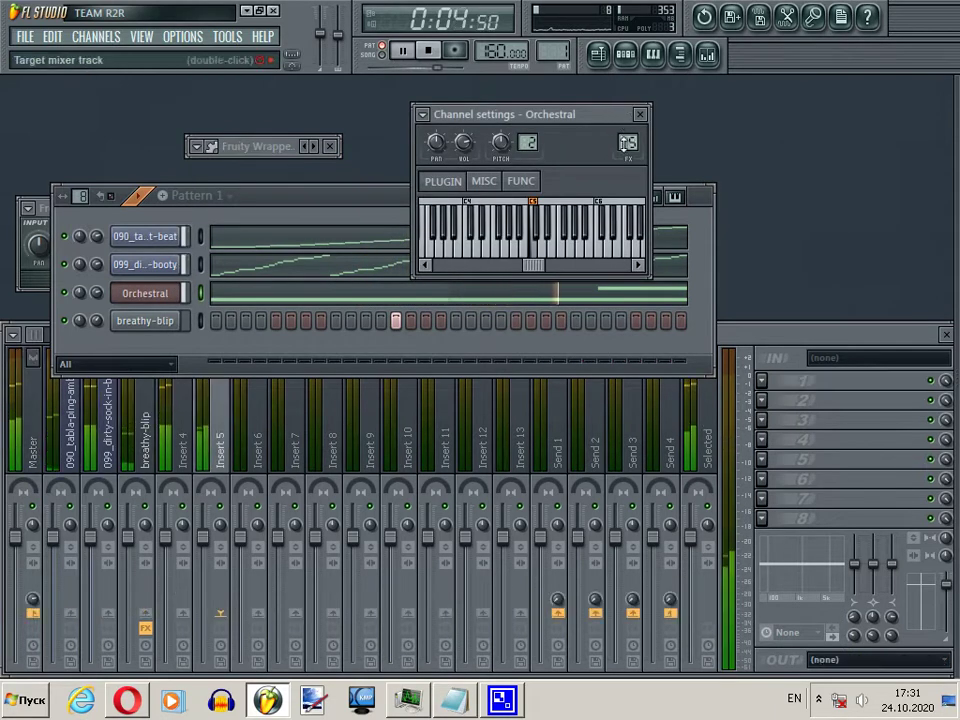
{"action": "right_click", "coordinate": [222, 346]}
{"action": "mouse_move", "coordinate": [320, 414]}
{"action": "left_click", "coordinate": [431, 415]}
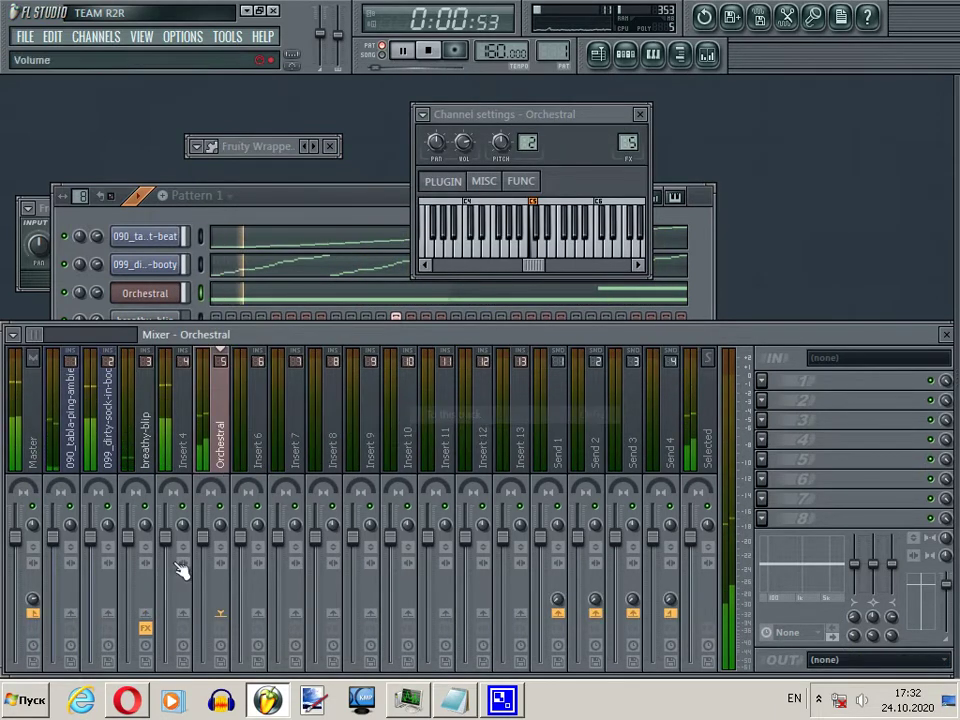
Step: Reopen the Orchestral notes in the piano roll and play the pattern with other channels muted to check the strings
{"action": "left_click", "coordinate": [392, 200]}
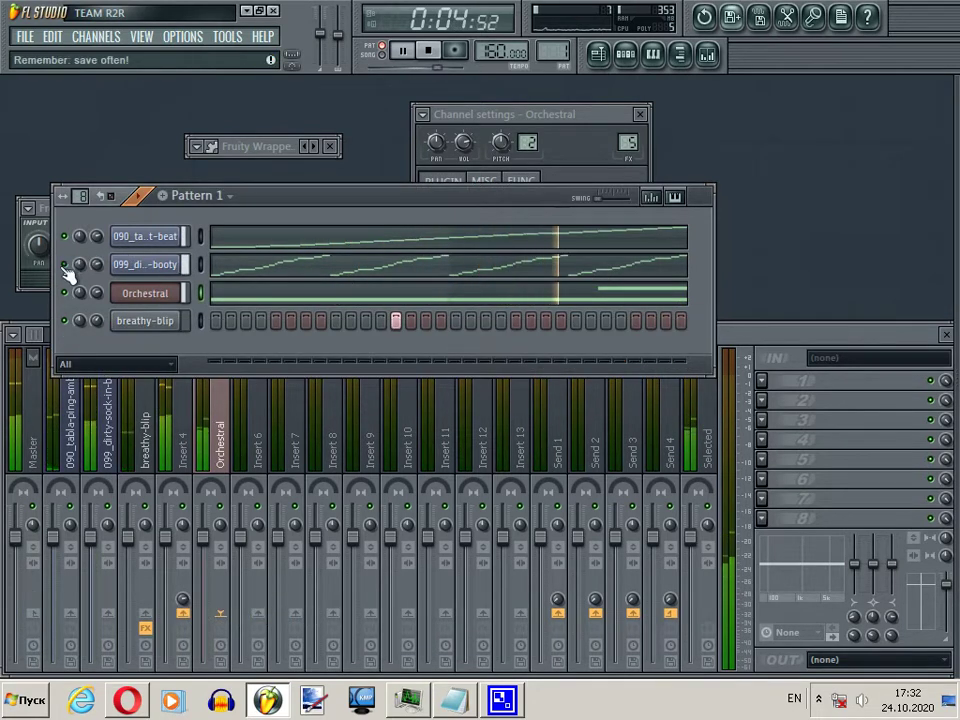
{"action": "left_click", "coordinate": [557, 300]}
{"action": "left_click", "coordinate": [135, 120]}
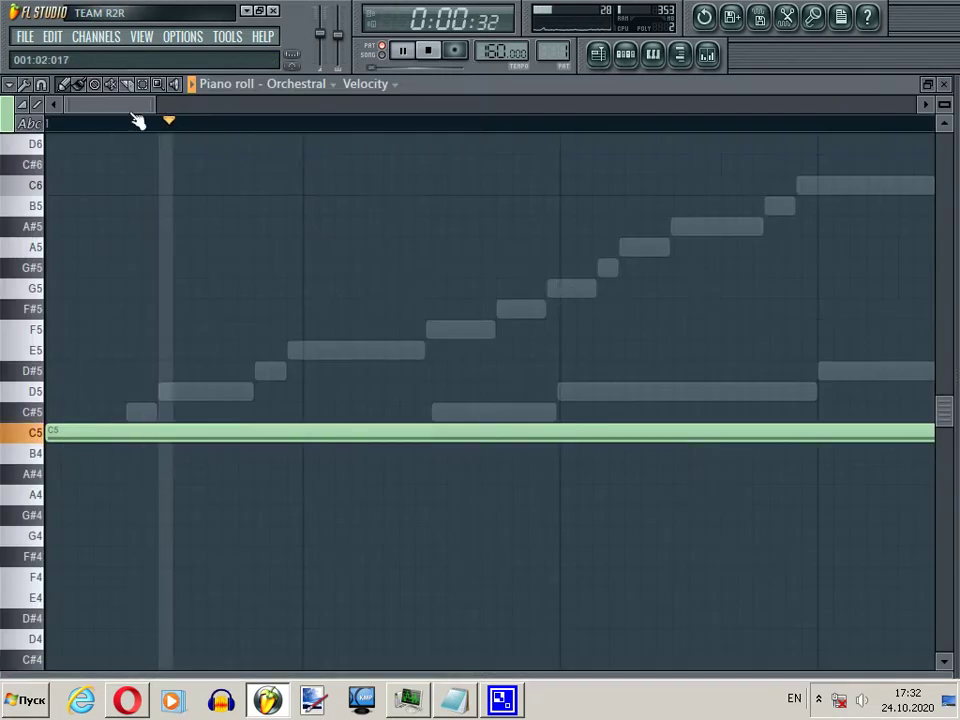
{"action": "left_click_drag", "start_coordinate": [150, 100], "coordinate": [450, 104]}
{"action": "left_click", "coordinate": [625, 54]}
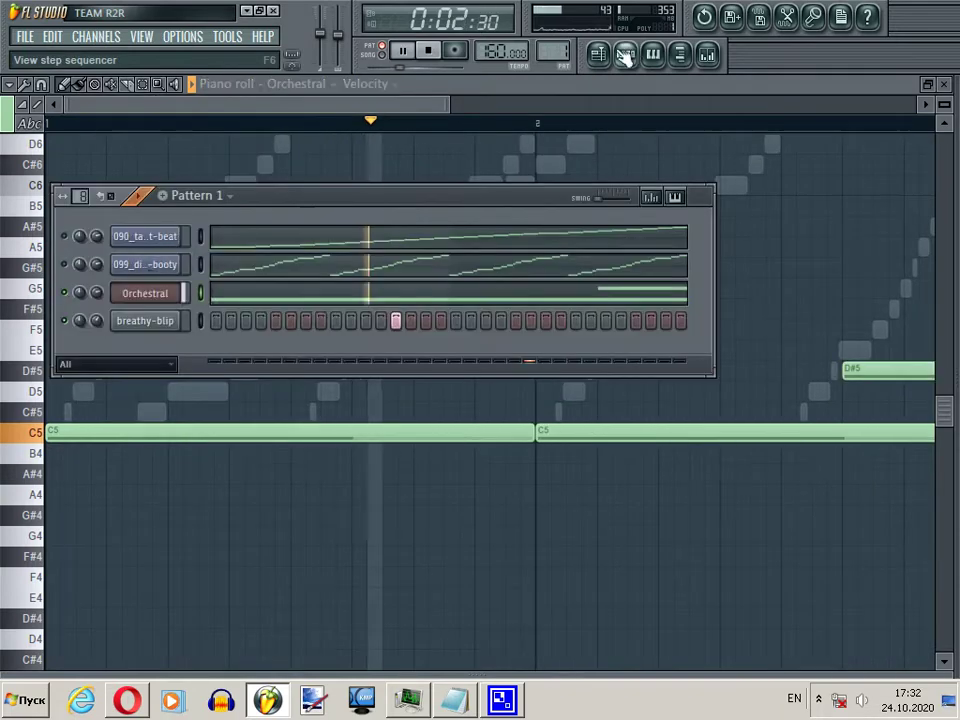
{"action": "key", "text": "space"}
{"action": "key", "text": "space"}
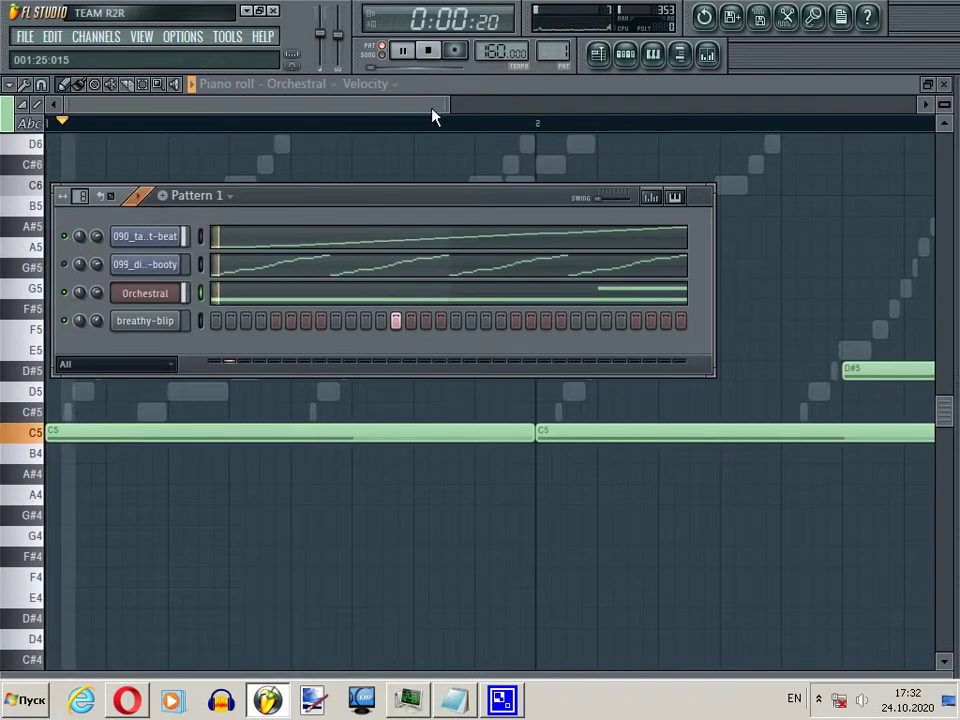
{"action": "left_click_drag", "start_coordinate": [440, 108], "coordinate": [624, 110]}
{"action": "key", "text": "space"}
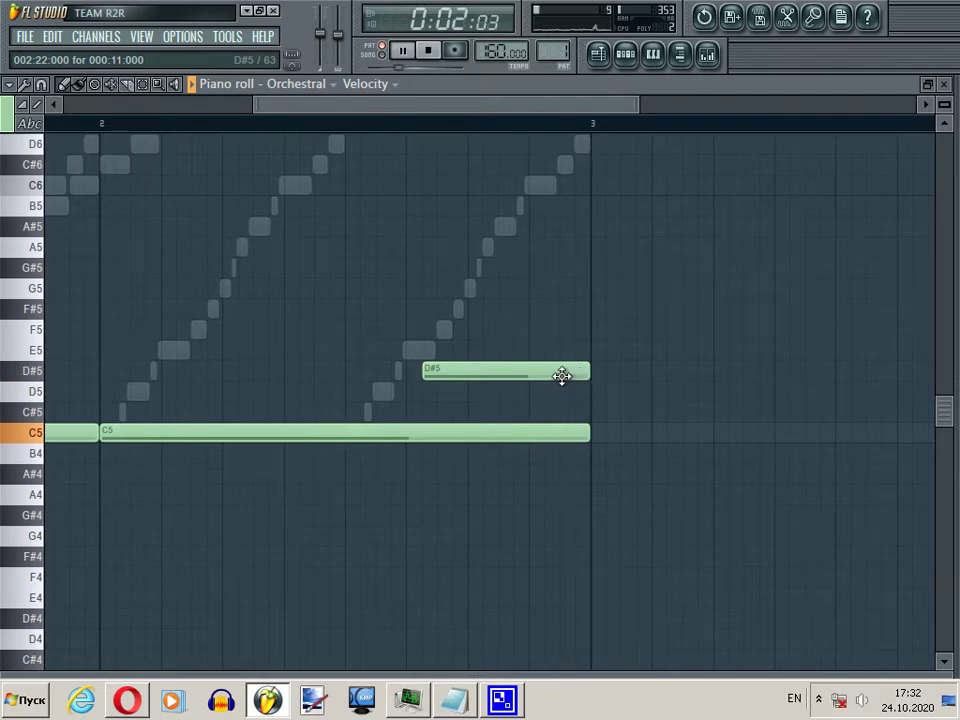
Step: Try different start points and lengths for the D#5 note while playing, settling on 002:21:000 with length 000:12:000
{"action": "left_click_drag", "start_coordinate": [549, 375], "coordinate": [540, 375]}
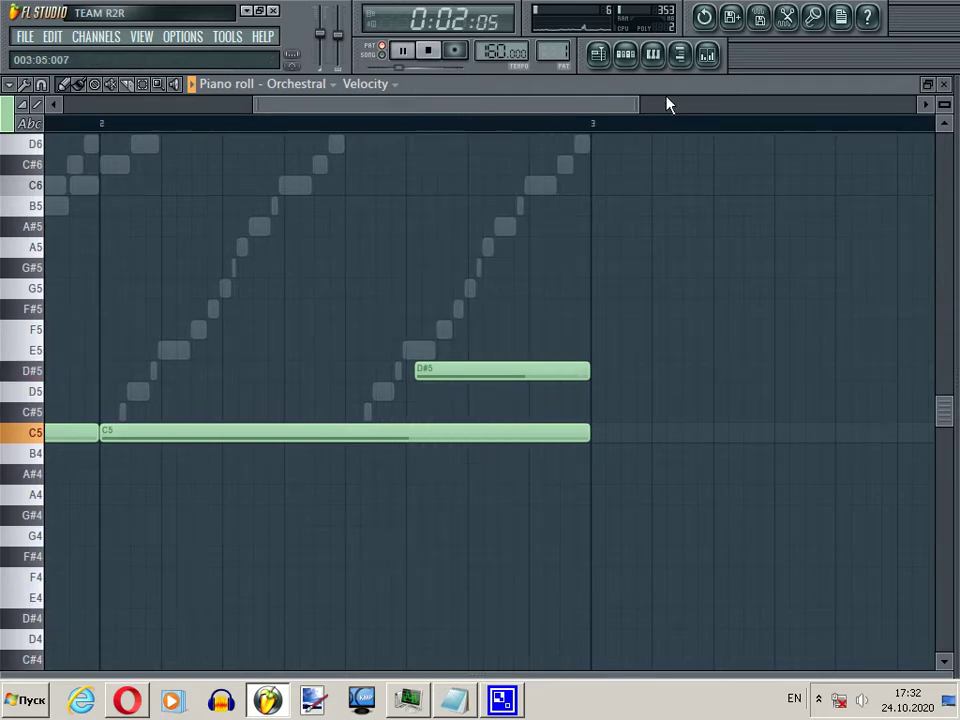
{"action": "left_click", "coordinate": [627, 55]}
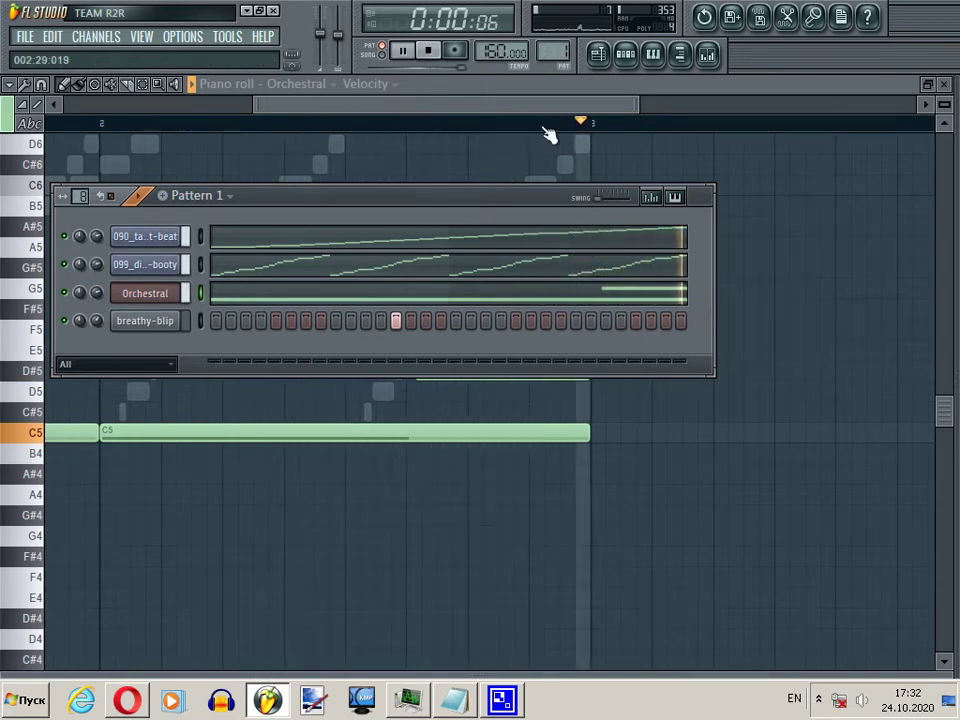
{"action": "key", "text": "F6"}
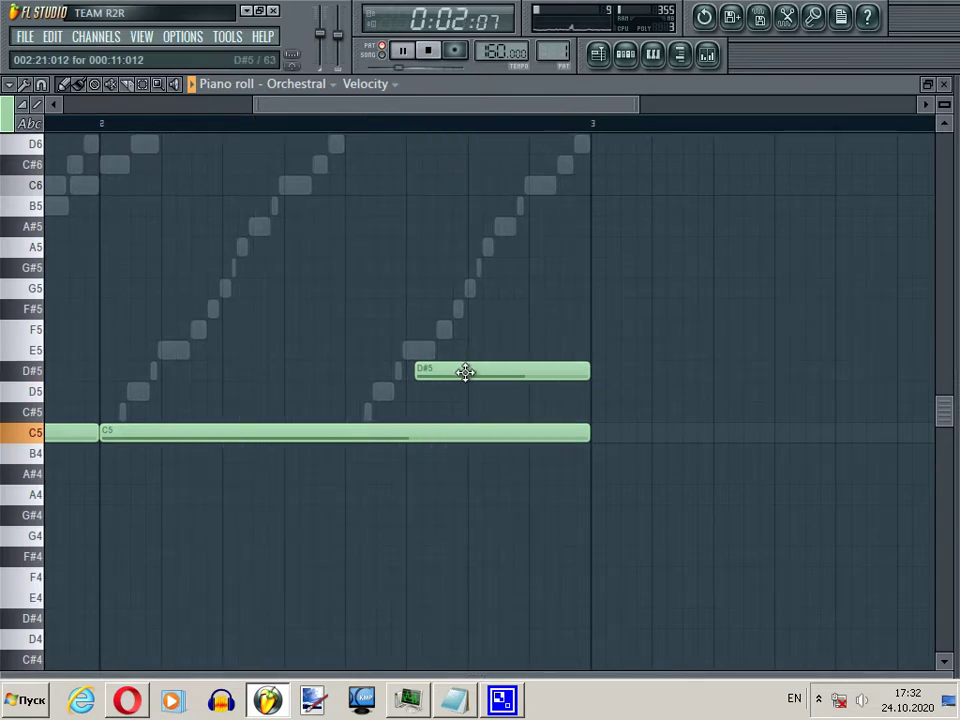
{"action": "left_click_drag", "start_coordinate": [447, 374], "coordinate": [440, 377]}
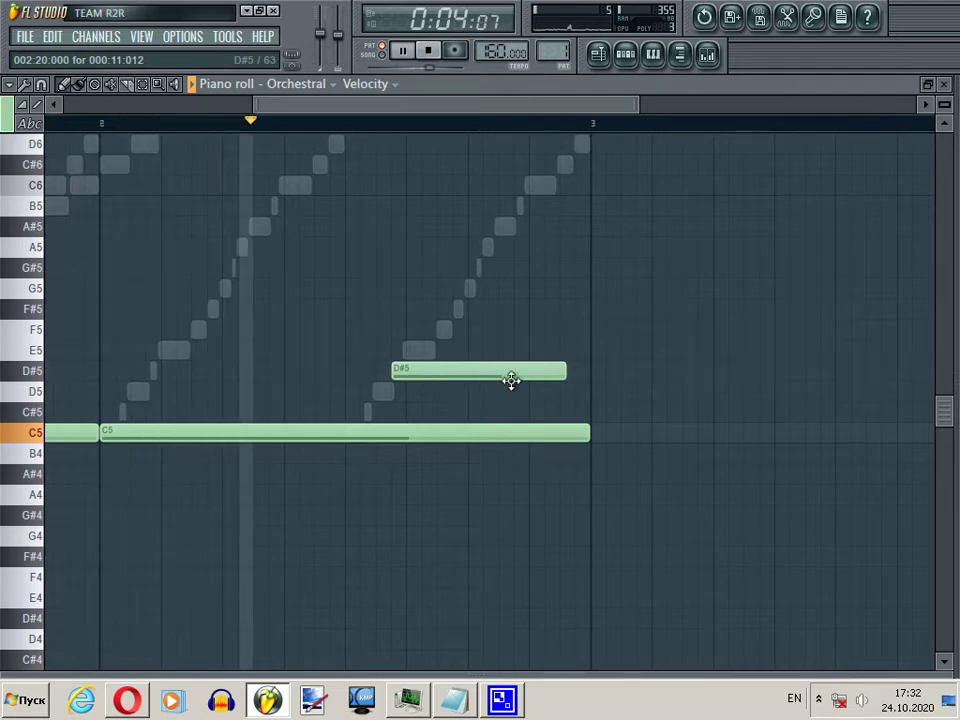
{"action": "left_click_drag", "start_coordinate": [563, 372], "coordinate": [587, 373]}
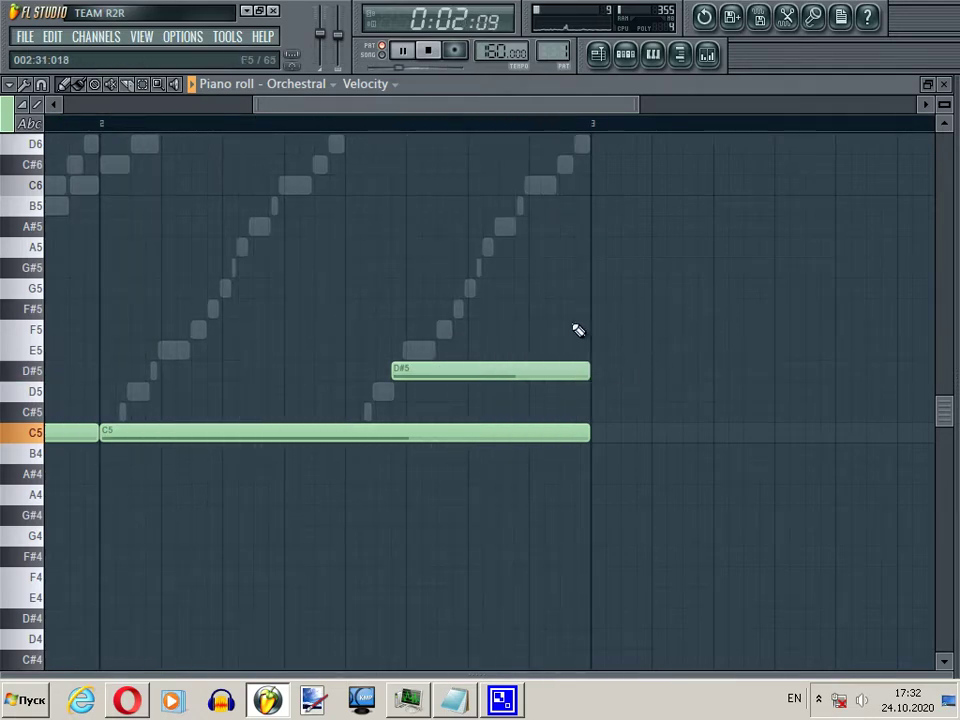
{"action": "left_click_drag", "start_coordinate": [529, 377], "coordinate": [585, 373]}
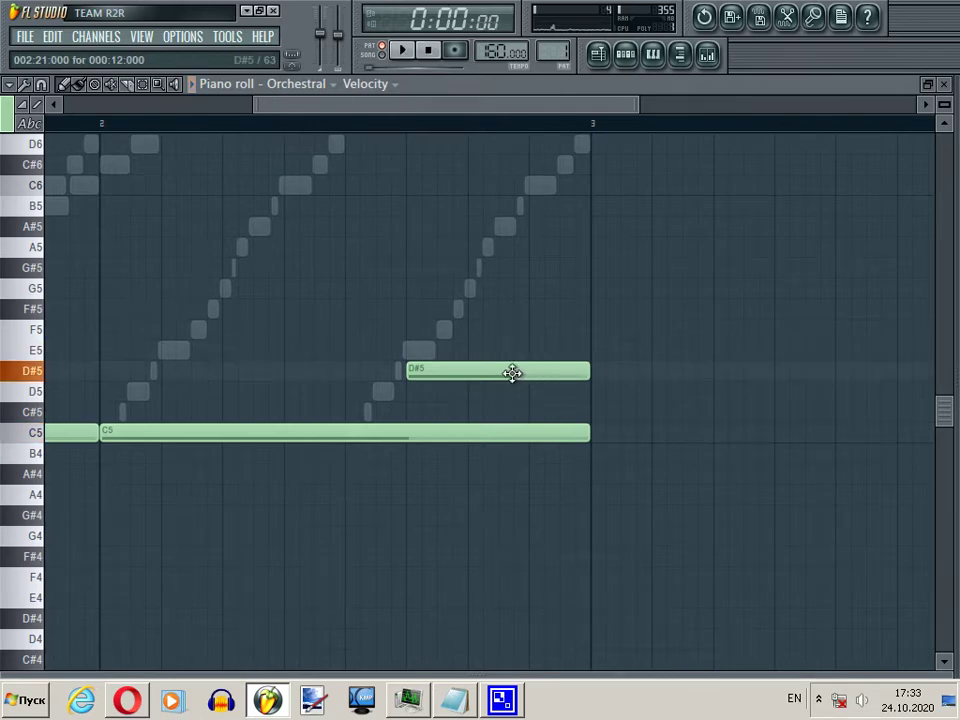
Step: Record everything into the pattern, playing a new D#5 note live in the second half of bar 2 to replace the drawn one
{"action": "left_click", "coordinate": [454, 52]}
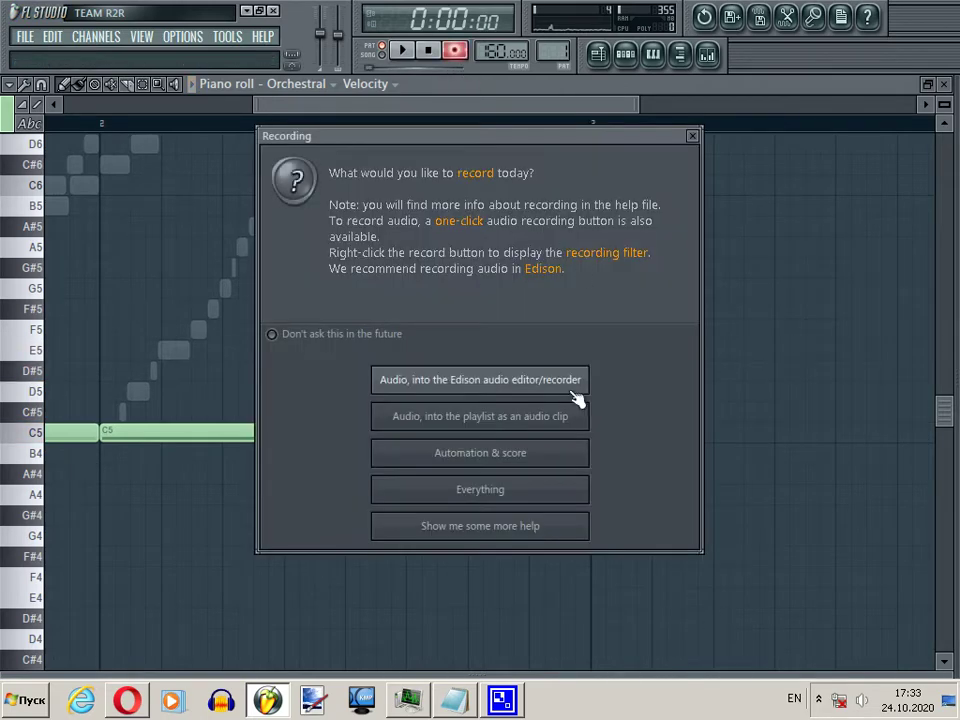
{"action": "left_click", "coordinate": [540, 497]}
{"action": "scroll", "coordinate": [445, 121], "scroll_direction": "left", "scroll_amount": 5}
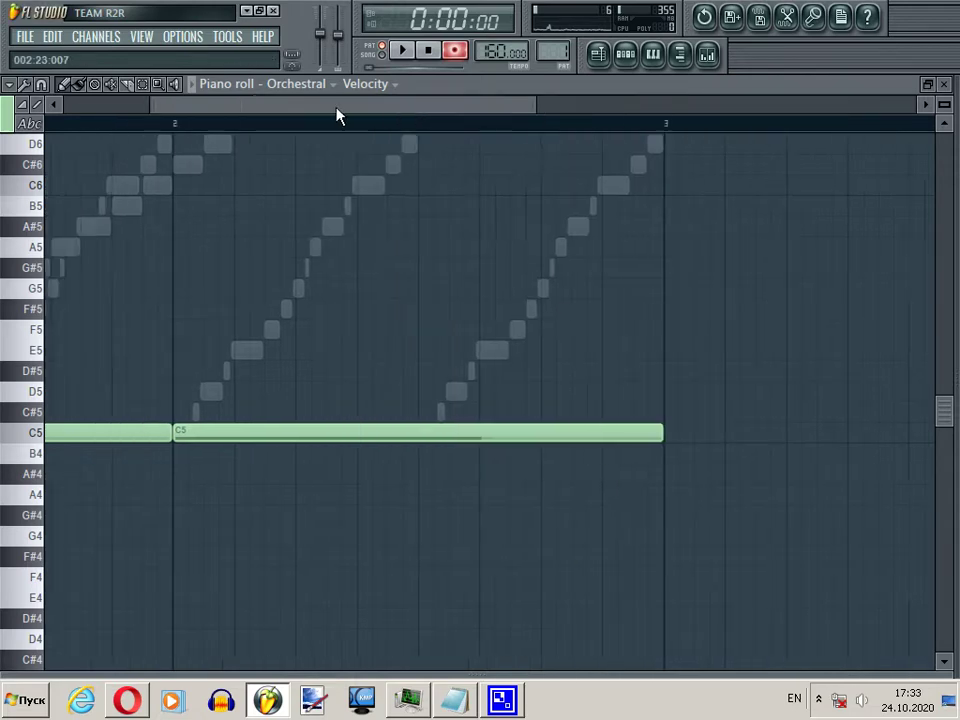
{"action": "left_click_drag", "start_coordinate": [462, 112], "coordinate": [557, 112]}
{"action": "key", "text": "space"}
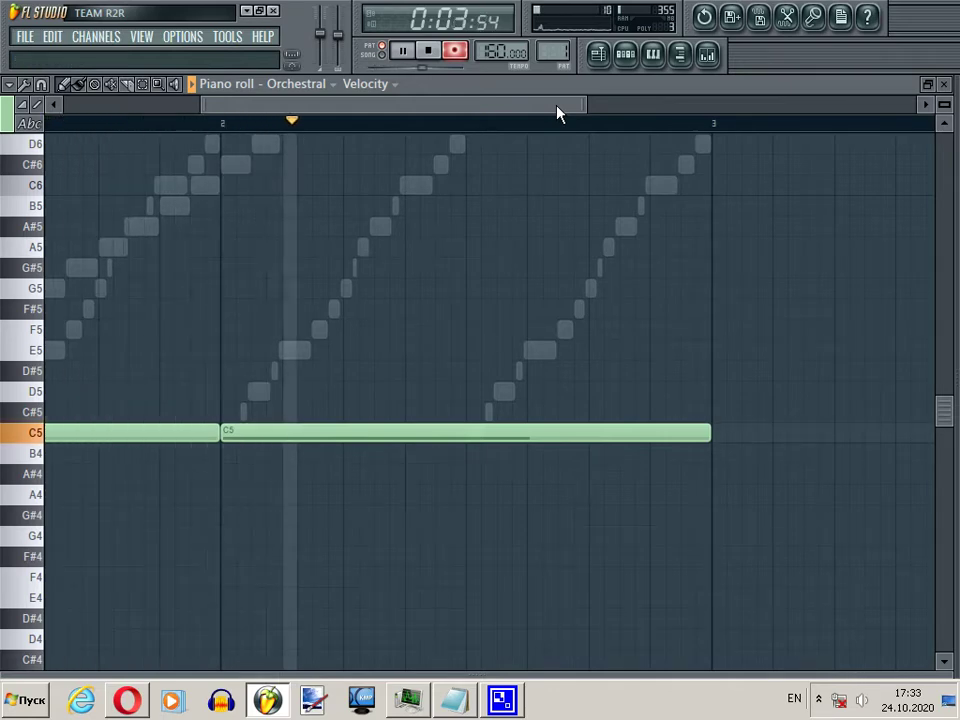
{"action": "key", "text": "3"}
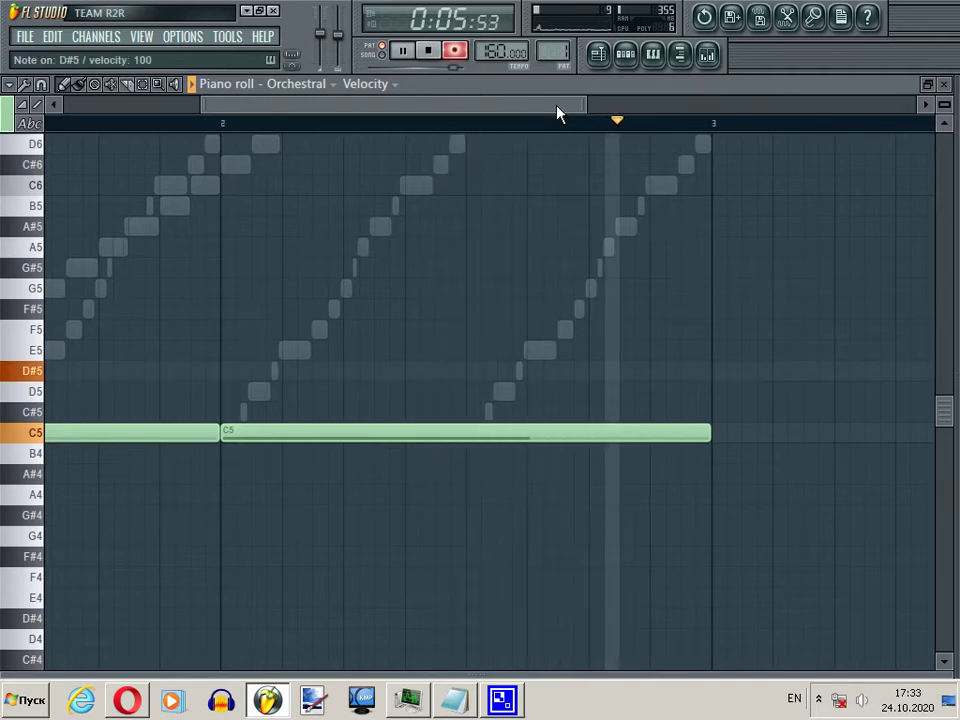
{"action": "key", "text": "space"}
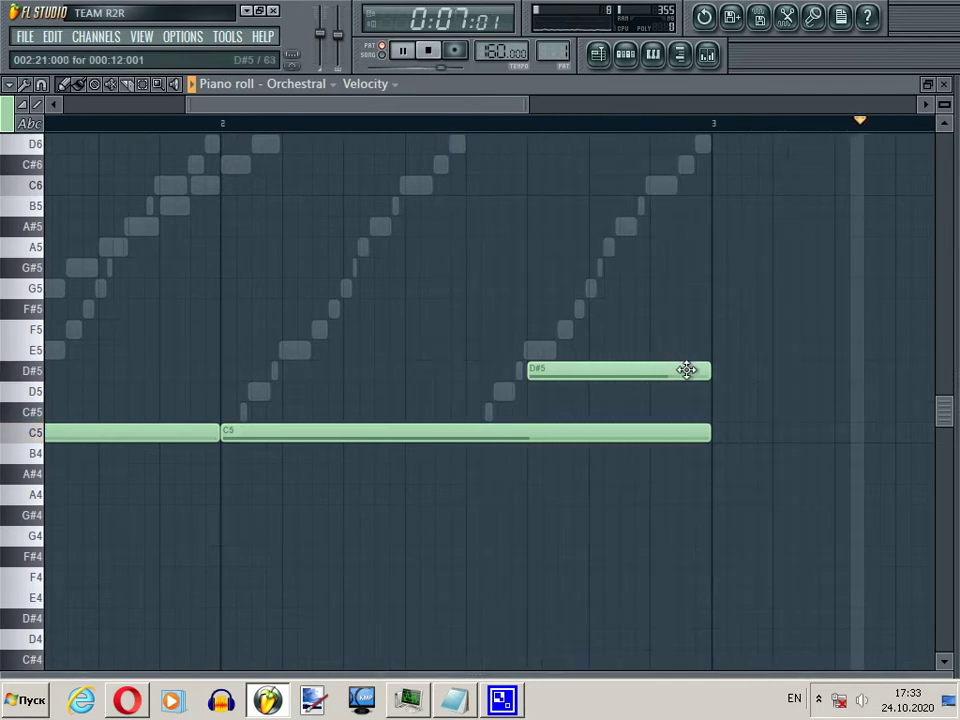
Step: Try shifting and shortening the D#5 note in bar 2 while playing, ending at 002:24:012 with length 000:07:022
{"action": "left_click_drag", "start_coordinate": [688, 375], "coordinate": [704, 373]}
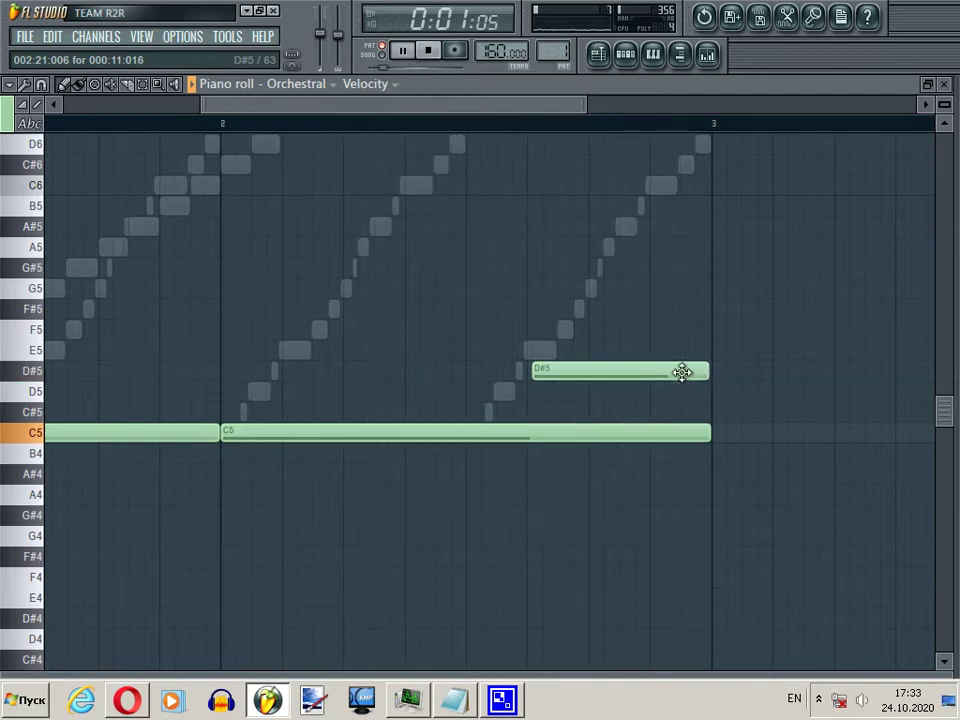
{"action": "left_click_drag", "start_coordinate": [686, 372], "coordinate": [708, 380]}
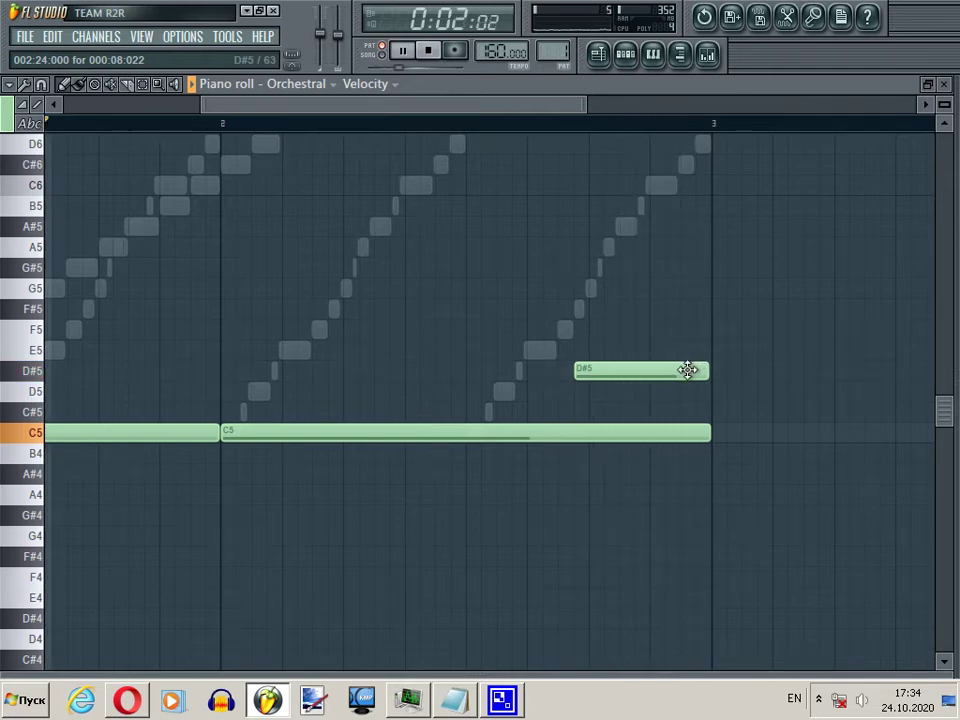
{"action": "left_click_drag", "start_coordinate": [688, 370], "coordinate": [681, 370]}
{"action": "left_click_drag", "start_coordinate": [703, 370], "coordinate": [703, 371]}
{"action": "right_click", "coordinate": [703, 371]}
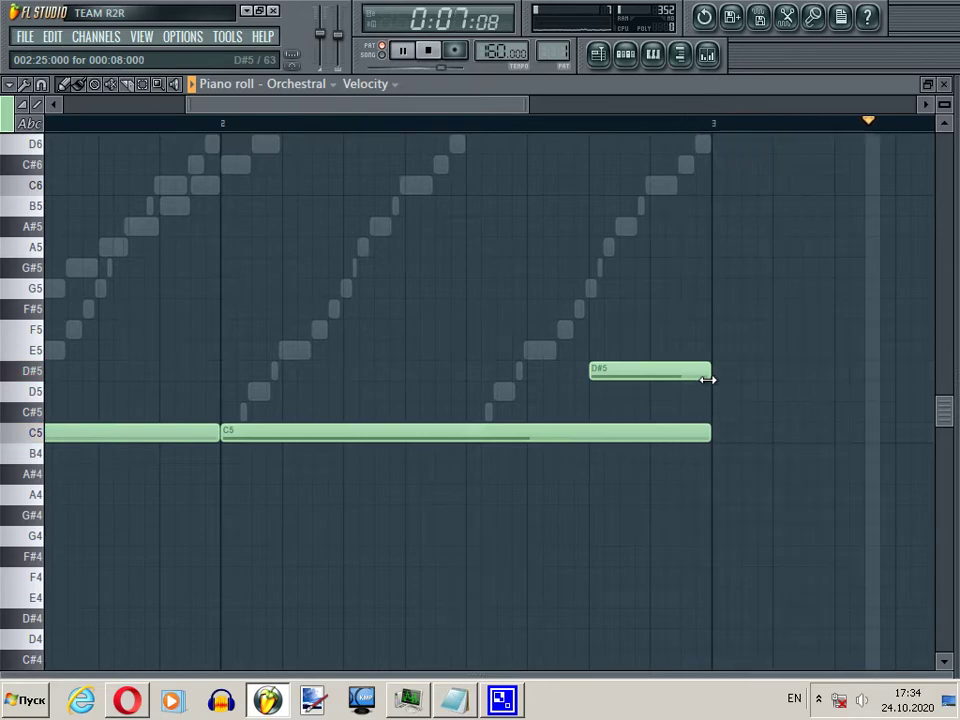
{"action": "left_click_drag", "start_coordinate": [708, 379], "coordinate": [706, 379]}
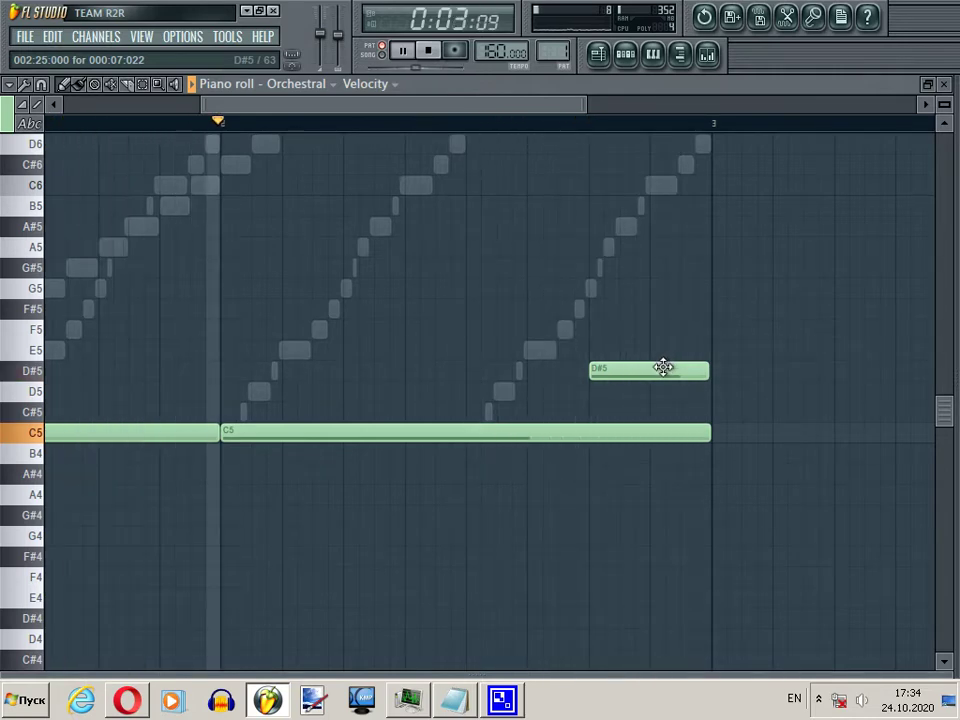
{"action": "left_click_drag", "start_coordinate": [664, 366], "coordinate": [653, 368]}
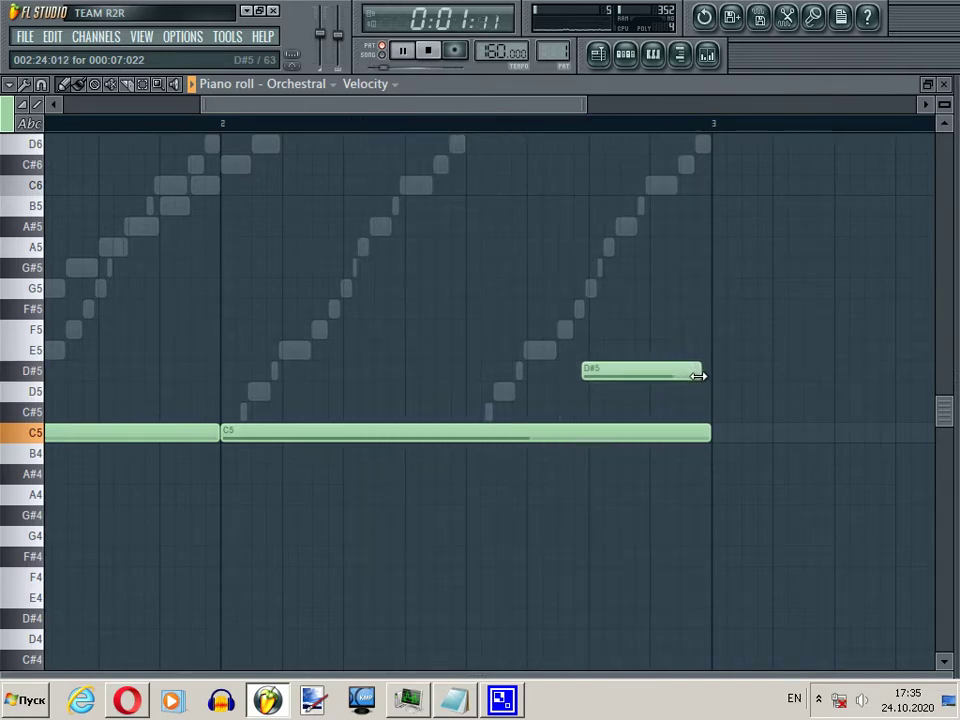
Step: Delete the D#5 note from the Orchestral part and close the piano roll
{"action": "right_click", "coordinate": [692, 375]}
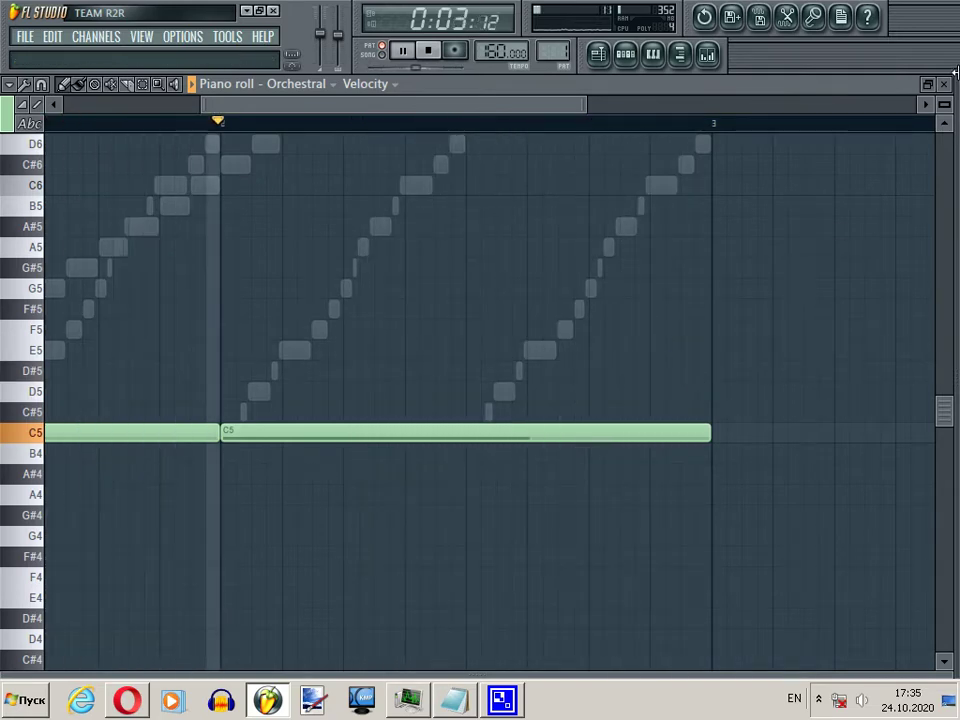
{"action": "left_click", "coordinate": [944, 84]}
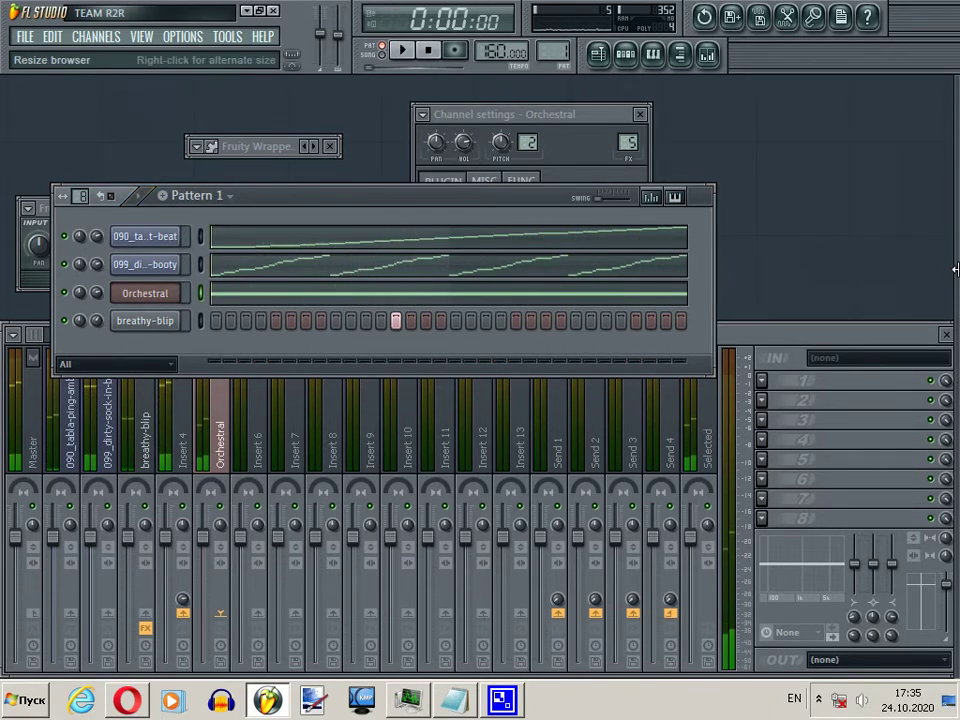
Step: Widen the collapsed file browser and fold up its SampleSwap folder
{"action": "left_click_drag", "start_coordinate": [955, 269], "coordinate": [785, 281]}
{"action": "left_click", "coordinate": [884, 544]}
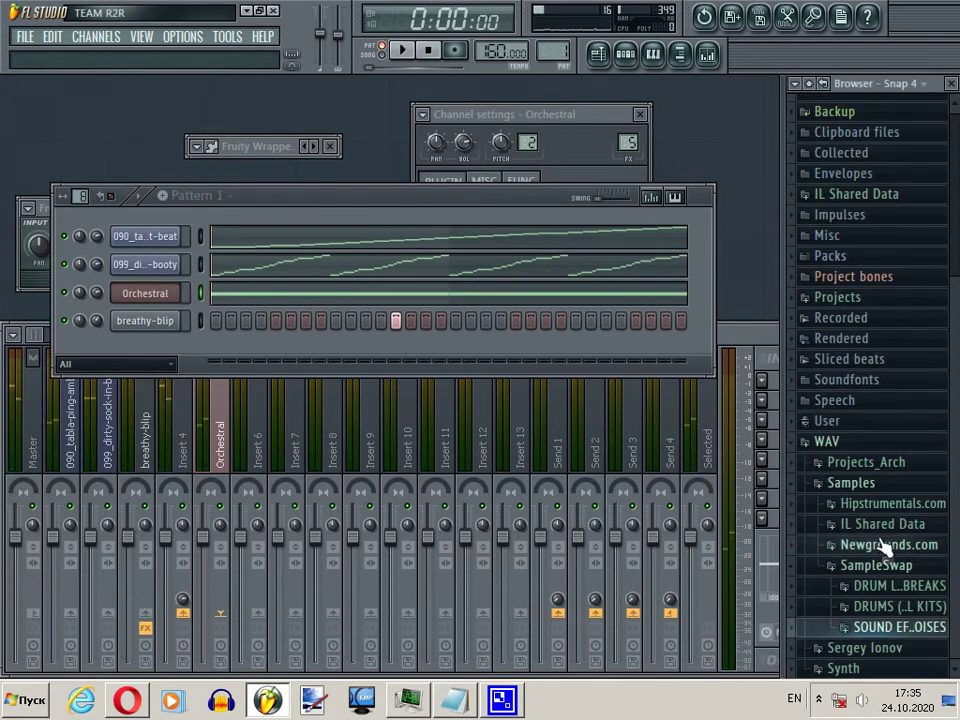
{"action": "left_click", "coordinate": [891, 570]}
Step: Insert a 3x Osc generator as a new channel just above breathy-blip
{"action": "right_click", "coordinate": [175, 293]}
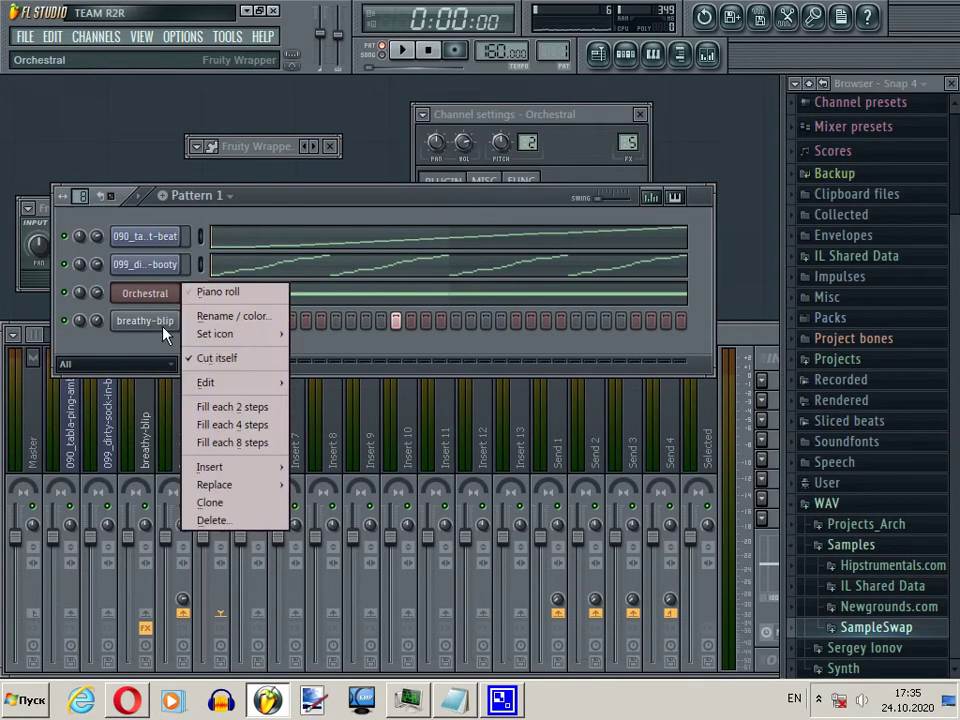
{"action": "left_click", "coordinate": [167, 321]}
{"action": "right_click", "coordinate": [167, 321]}
{"action": "mouse_move", "coordinate": [280, 524]}
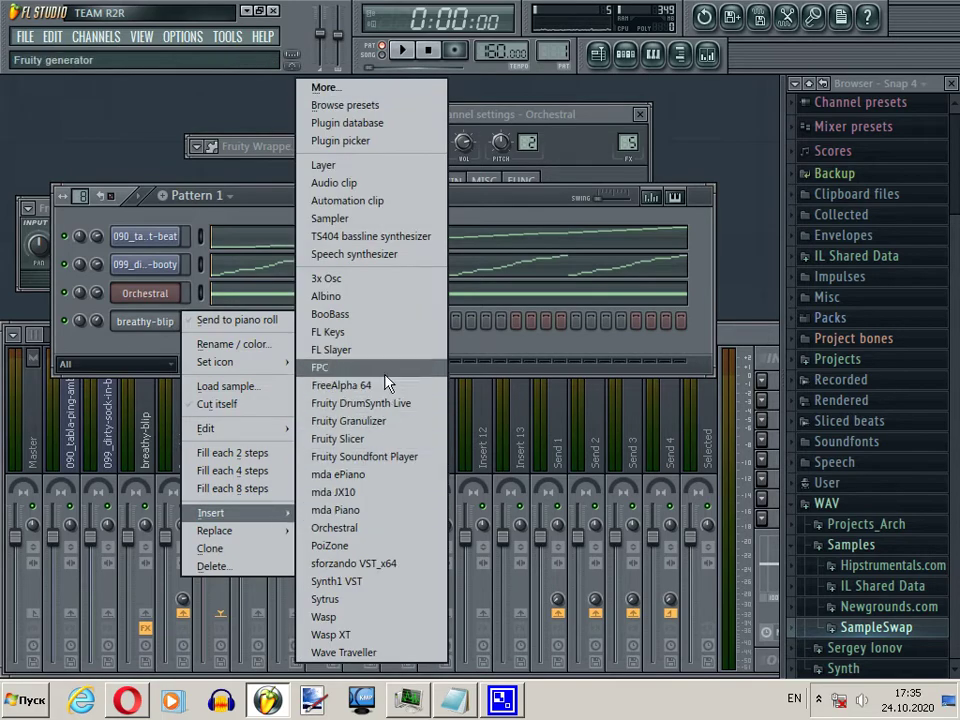
{"action": "left_click", "coordinate": [385, 278]}
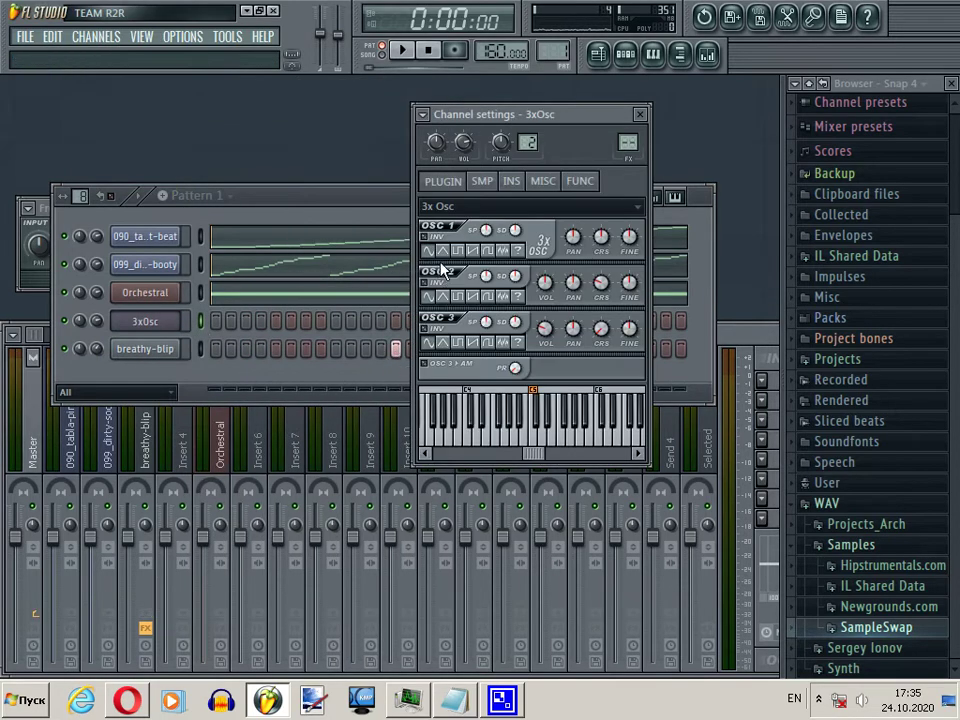
Step: Turn oscillator 3's volume fully down, give oscillator 1 a saw wave, and audition the sound with C5
{"action": "key", "text": "z"}
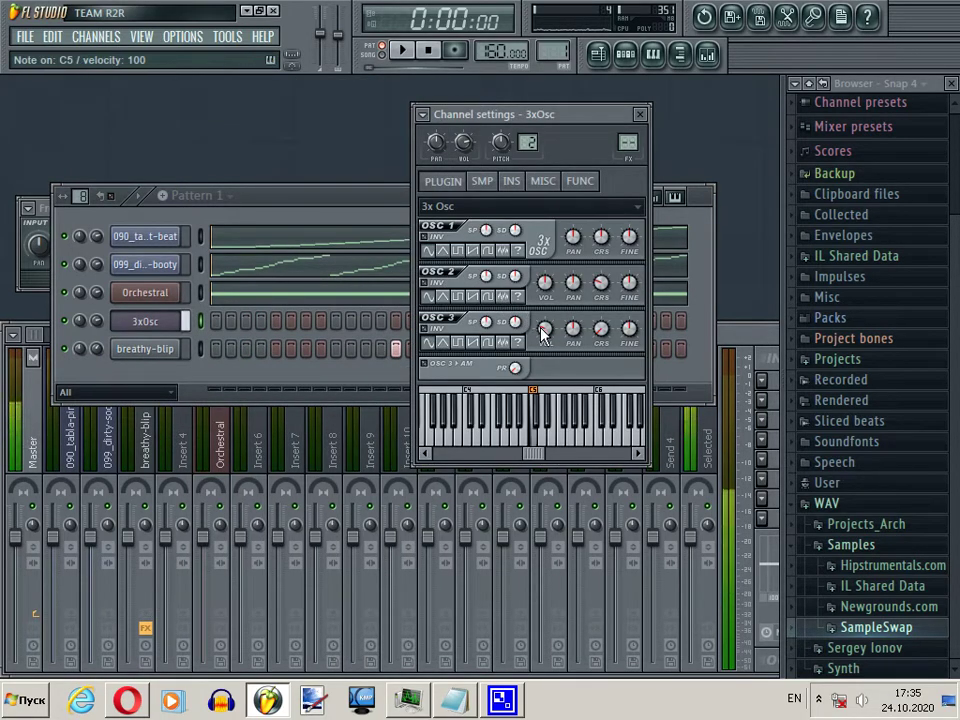
{"action": "left_click_drag", "start_coordinate": [543, 333], "coordinate": [578, 494]}
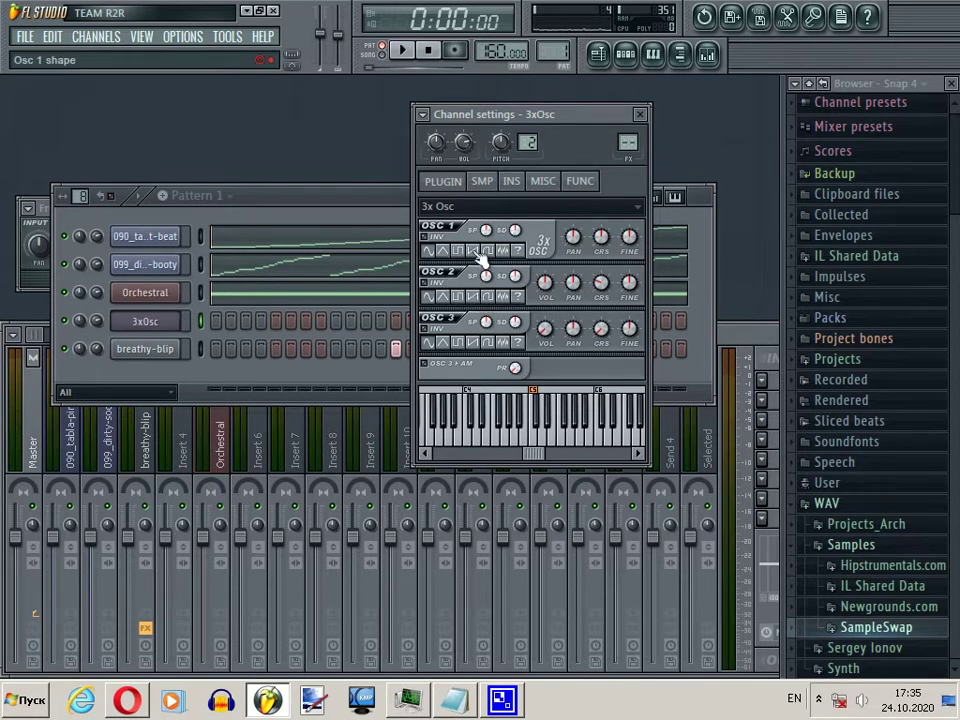
{"action": "left_click", "coordinate": [118, 328]}
{"action": "left_click", "coordinate": [163, 330]}
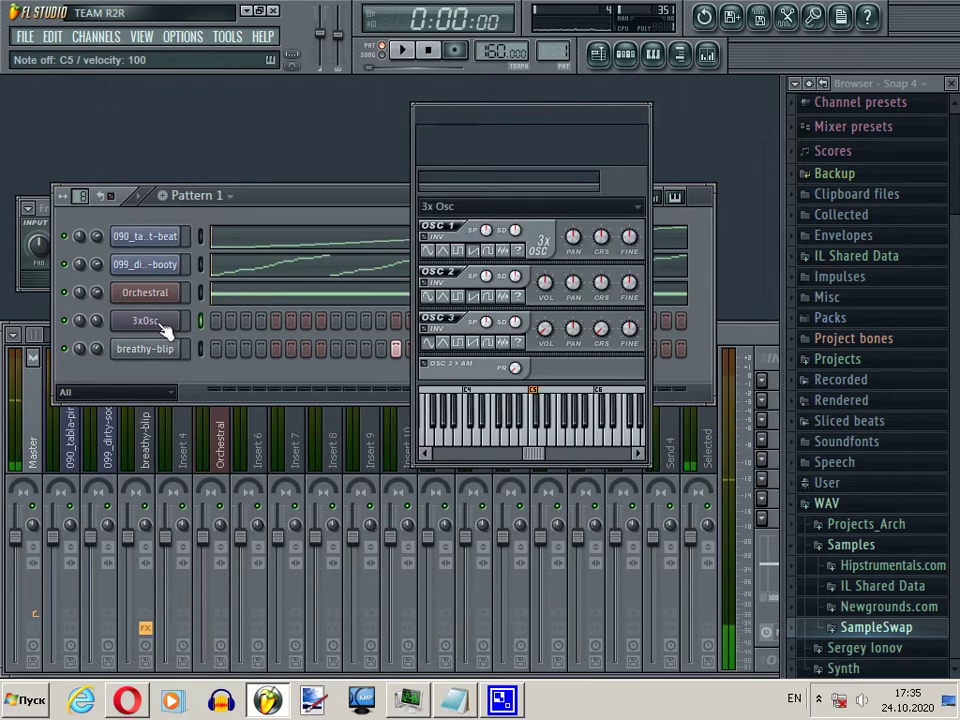
Step: Reset oscillator 2's coarse tuning to centre, detune its fine pitch by about +12 cents, and audition the result
{"action": "left_click", "coordinate": [546, 183]}
{"action": "left_click", "coordinate": [509, 183]}
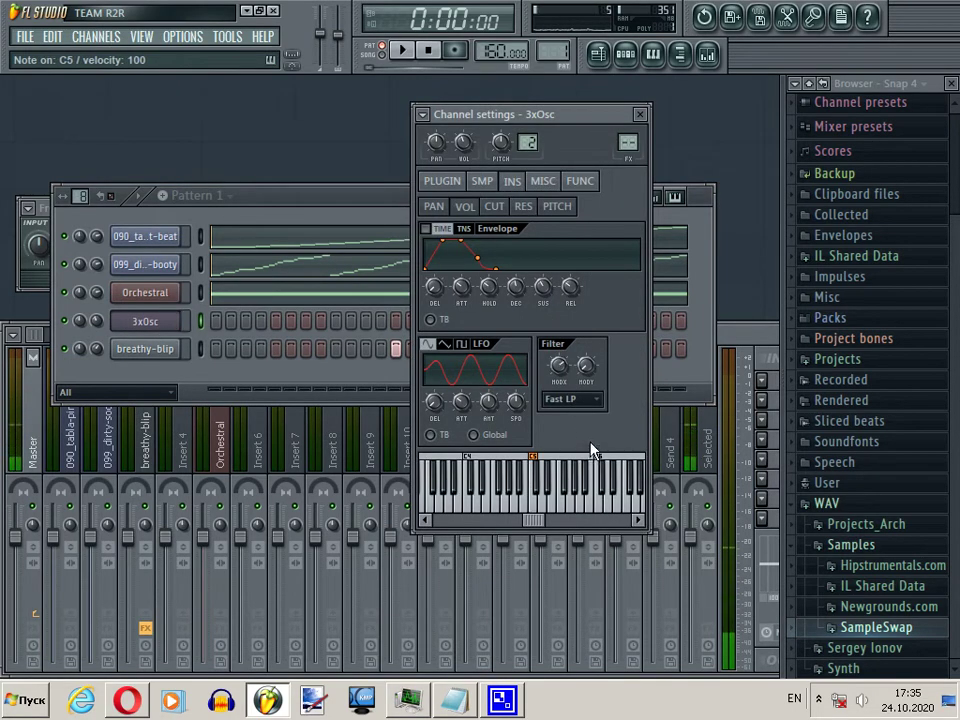
{"action": "left_click", "coordinate": [442, 181]}
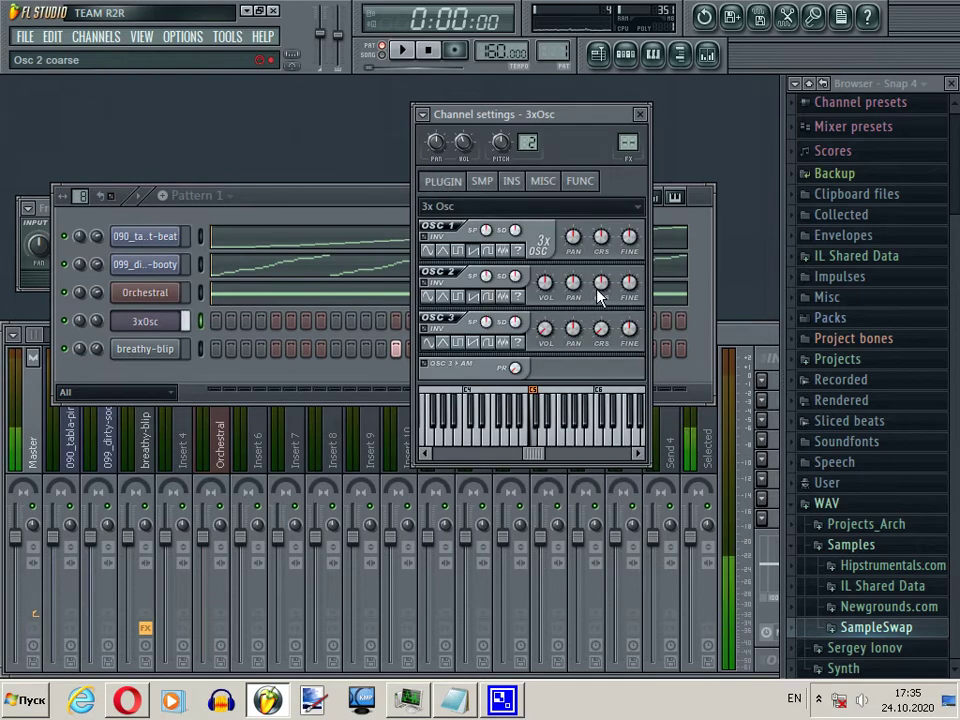
{"action": "left_click_drag", "start_coordinate": [628, 291], "coordinate": [628, 287]}
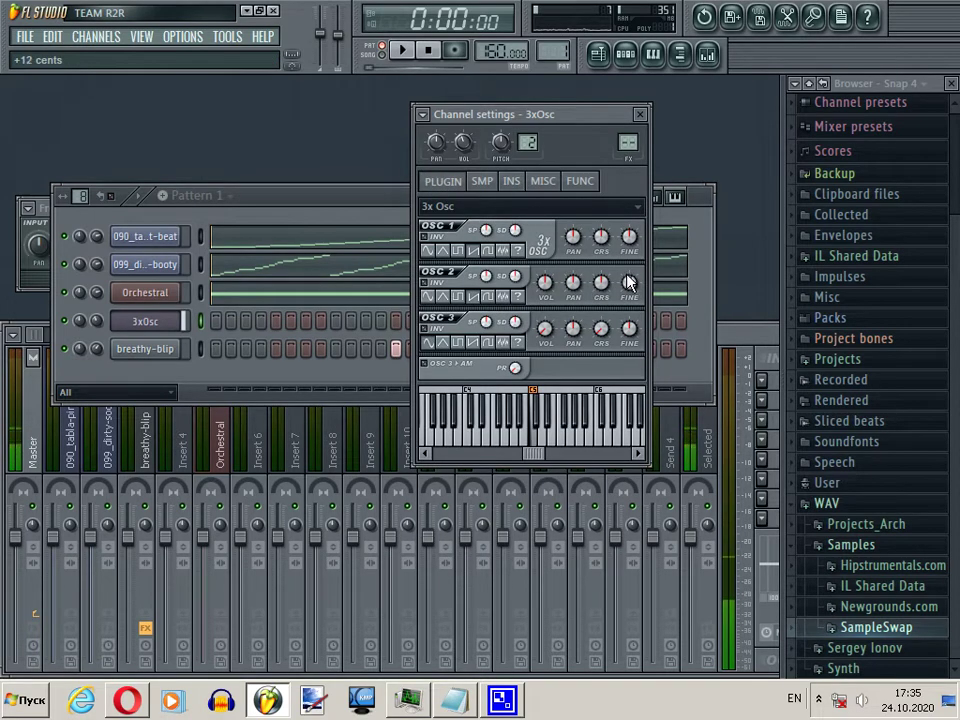
{"action": "key", "text": "c"}
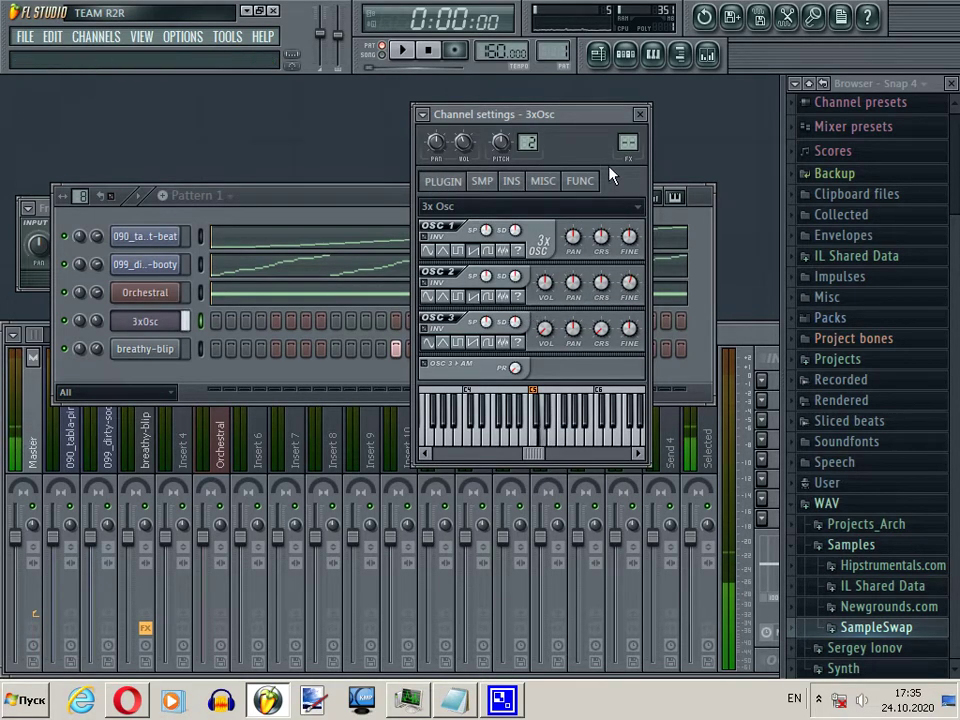
Step: Route the 3xOsc channel to mixer track 6 and send that track only to Insert 4
{"action": "double_click", "coordinate": [628, 143]}
{"action": "left_click_drag", "start_coordinate": [628, 143], "coordinate": [632, 92]}
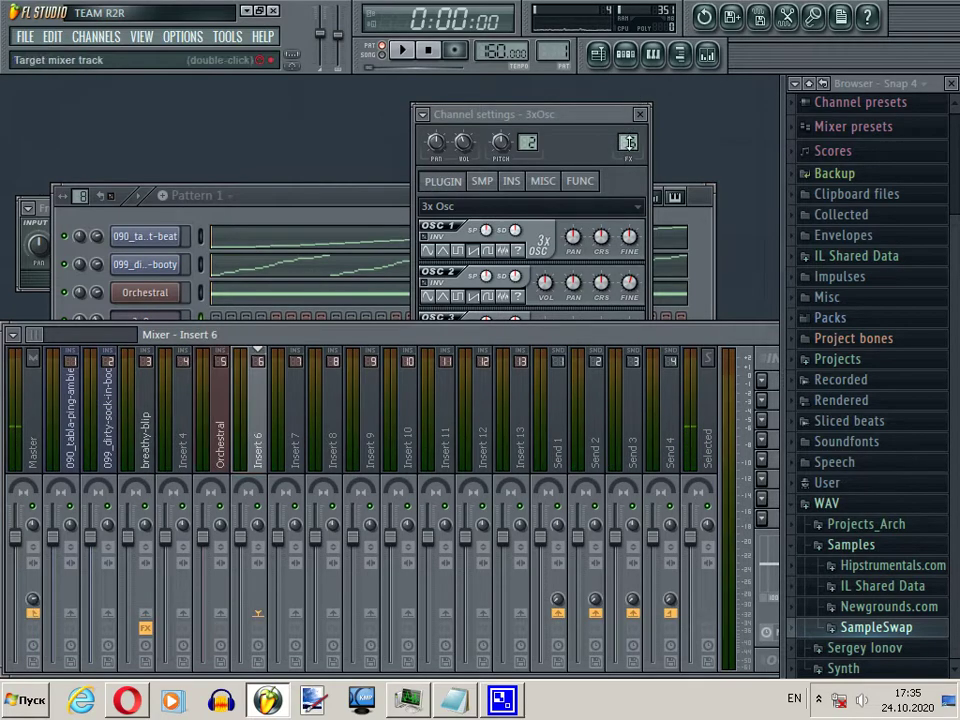
{"action": "right_click", "coordinate": [186, 613]}
{"action": "left_click", "coordinate": [210, 616]}
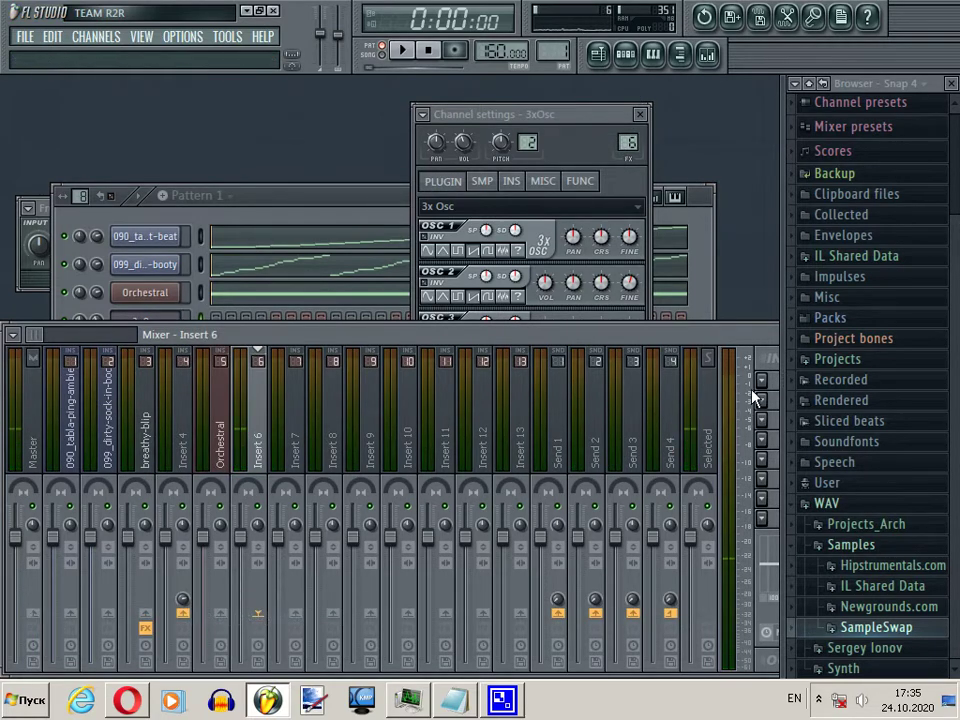
Step: Load Effector in the first effect slot of Insert 6, using Distort with bypass off and low X and Y parameters
{"action": "left_click", "coordinate": [760, 388]}
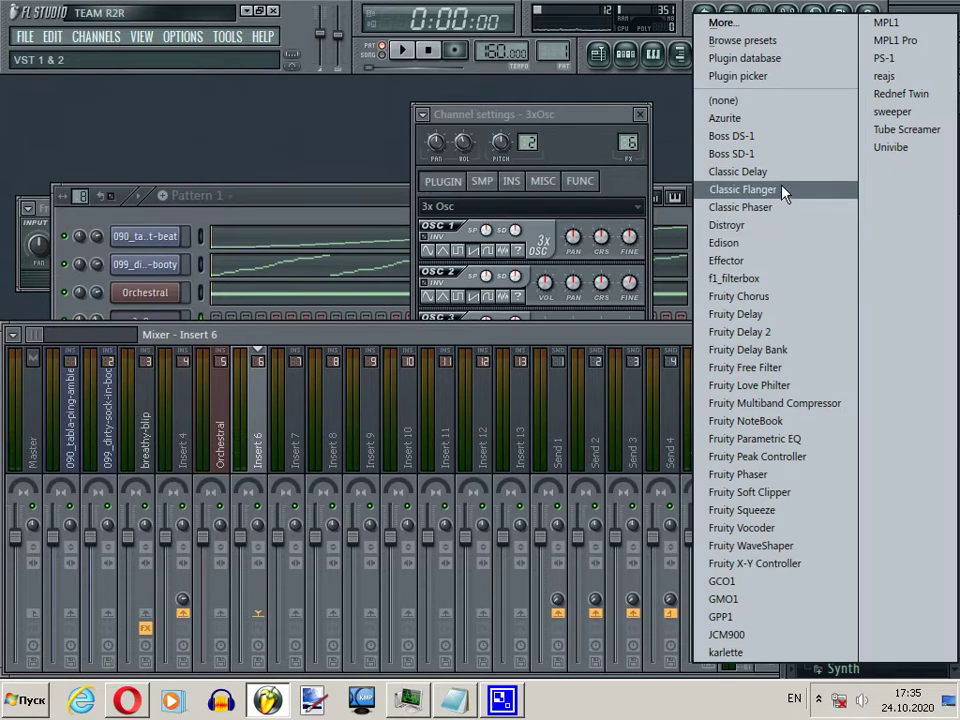
{"action": "left_click", "coordinate": [770, 260]}
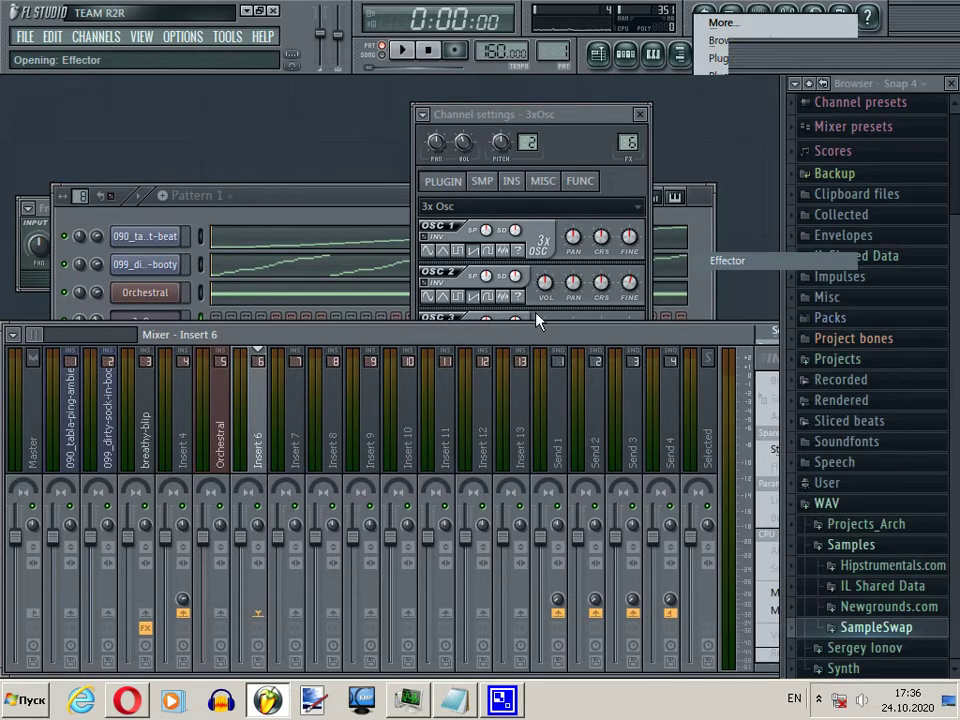
{"action": "left_click", "coordinate": [59, 546]}
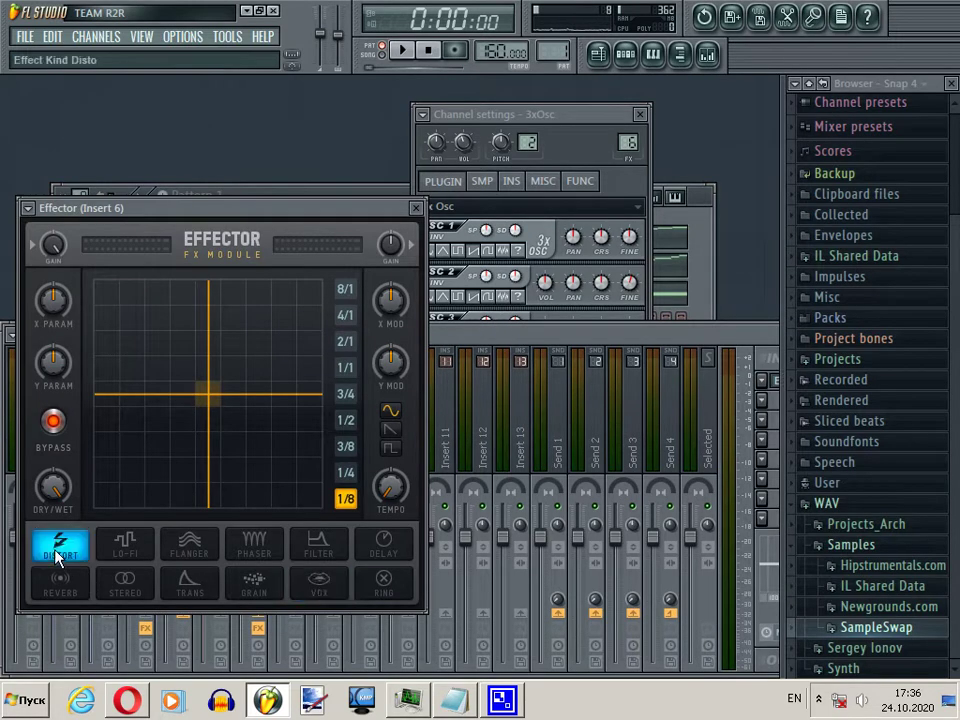
{"action": "left_click", "coordinate": [57, 425]}
{"action": "left_click_drag", "start_coordinate": [180, 399], "coordinate": [144, 458]}
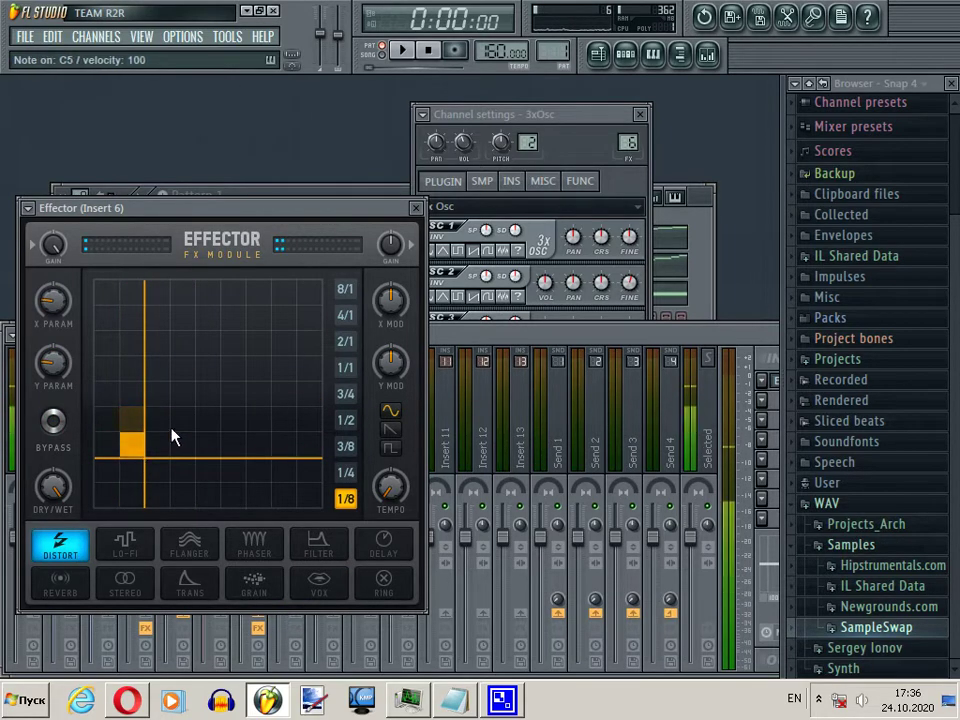
{"action": "left_click", "coordinate": [417, 209]}
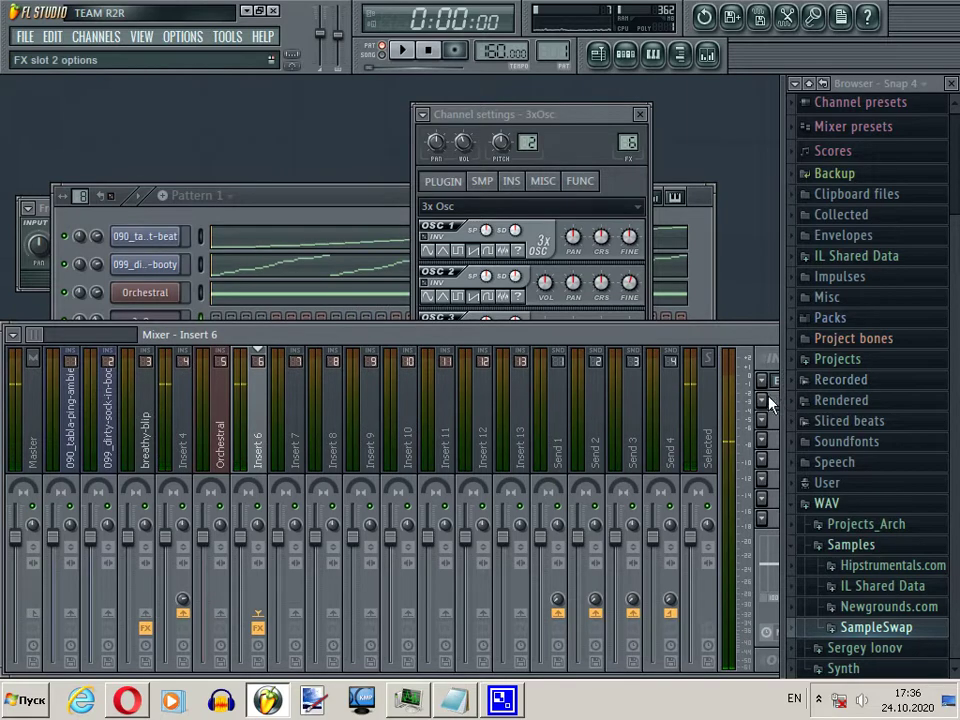
Step: Add Fruity Chorus to the second effect slot of Insert 6 and return to the pattern's channels
{"action": "left_click", "coordinate": [770, 401]}
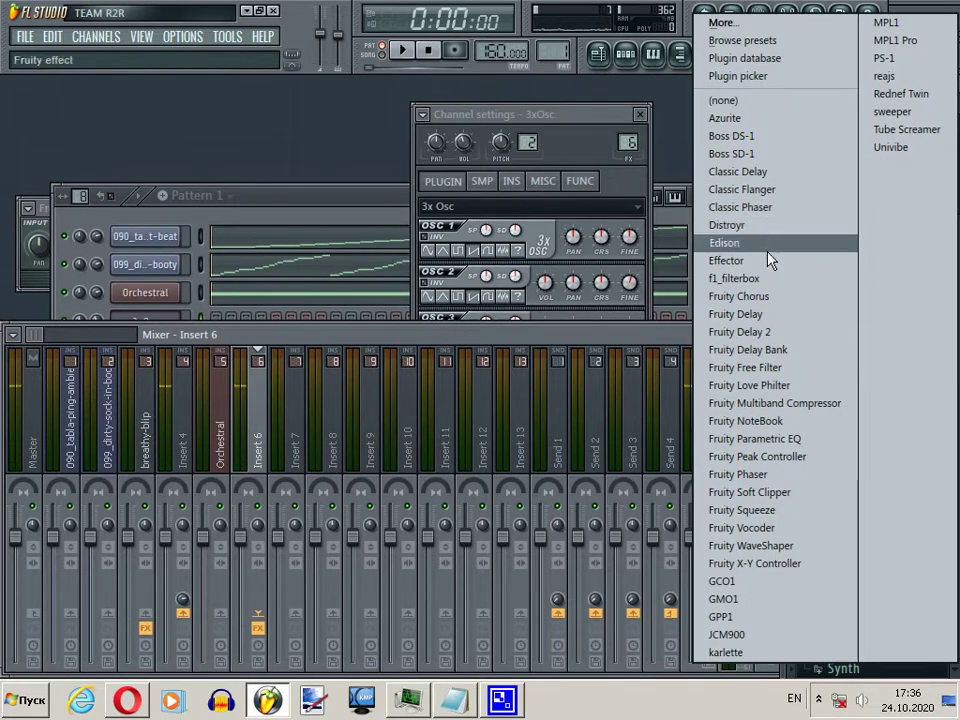
{"action": "left_click", "coordinate": [760, 296]}
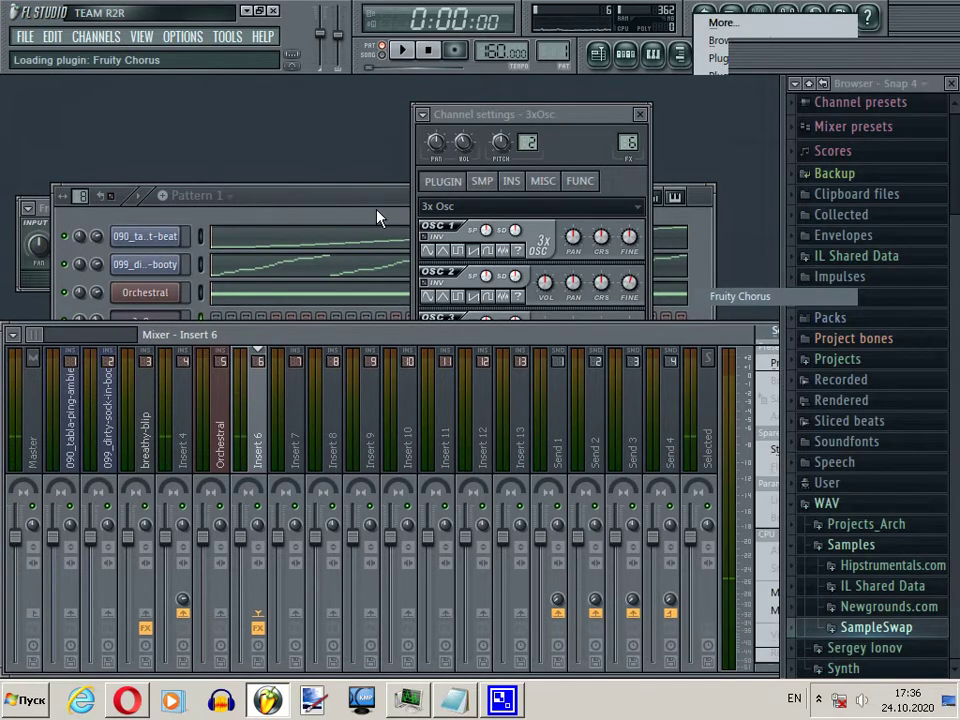
{"action": "left_click", "coordinate": [369, 210]}
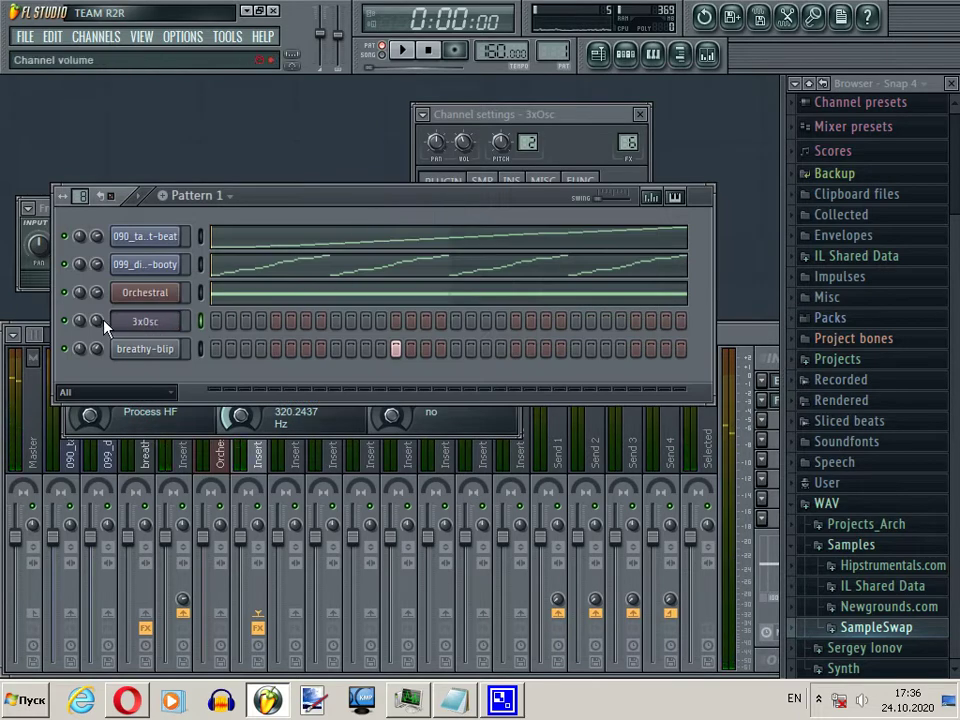
Step: Draw two C3 notes in the 3xOsc piano roll, starting at bars 1 and 2, each 000:31:022 long
{"action": "right_click", "coordinate": [140, 326]}
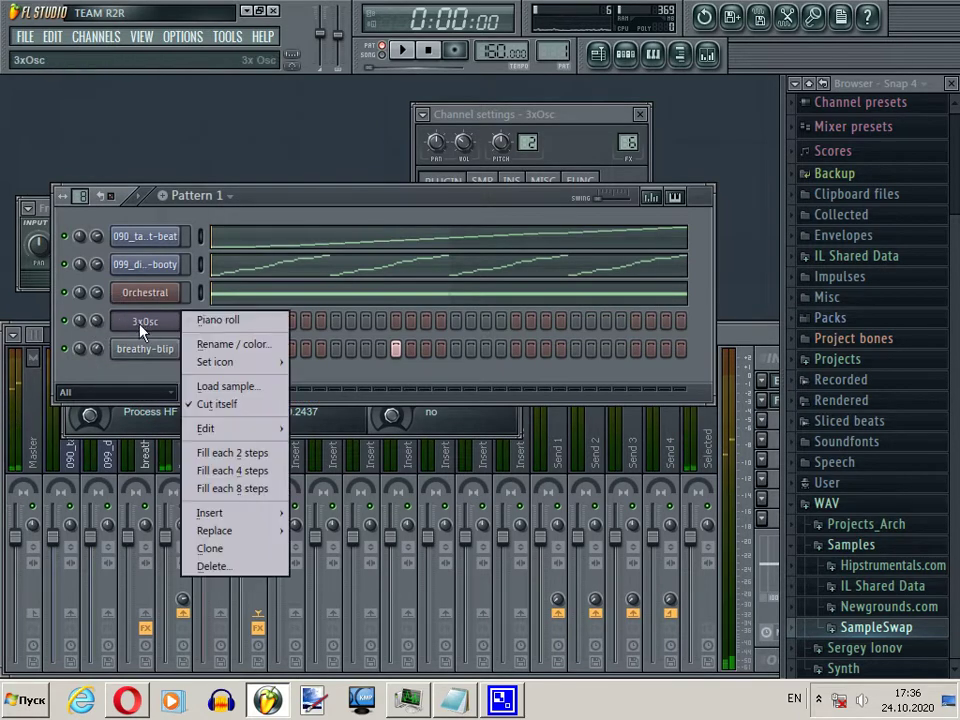
{"action": "left_click", "coordinate": [212, 320]}
{"action": "left_click_drag", "start_coordinate": [136, 105], "coordinate": [550, 105]}
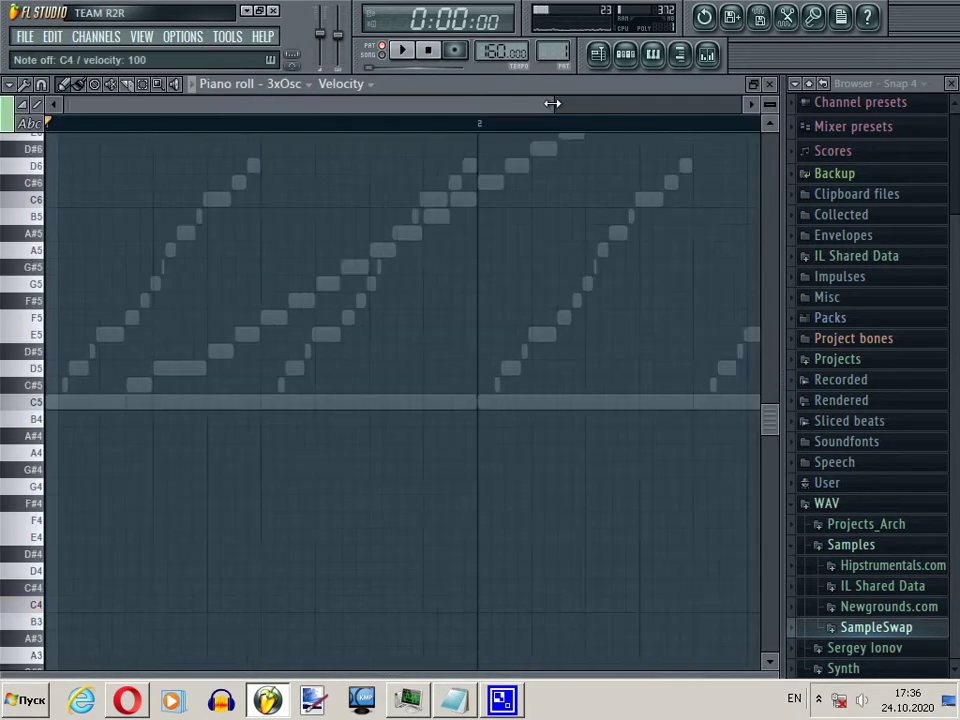
{"action": "scroll", "coordinate": [66, 454], "scroll_direction": "down", "scroll_amount": 8}
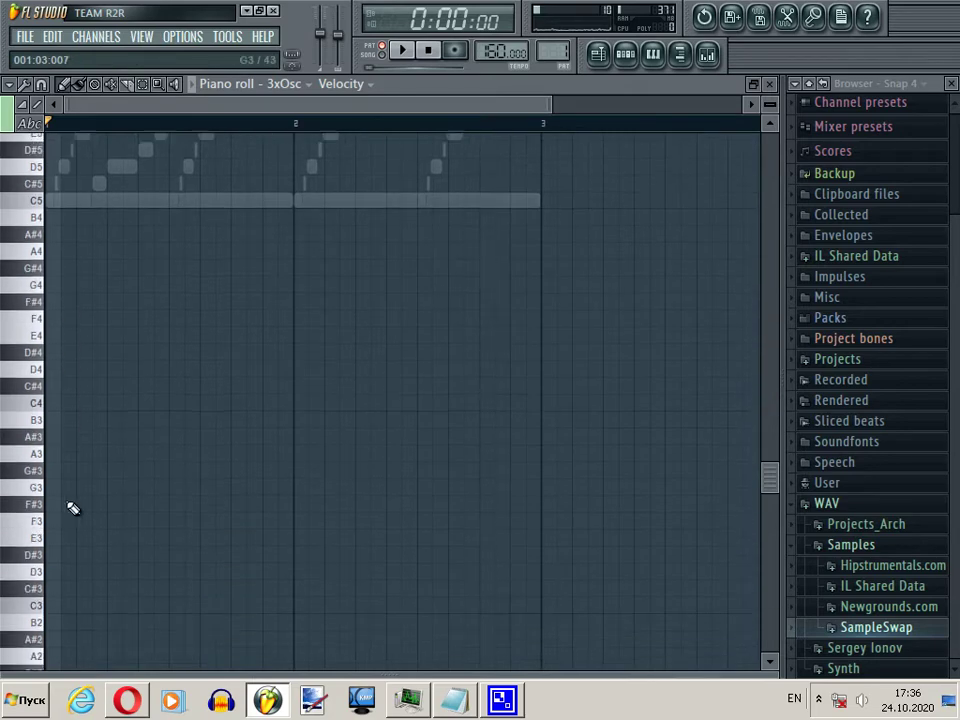
{"action": "left_click", "coordinate": [52, 606]}
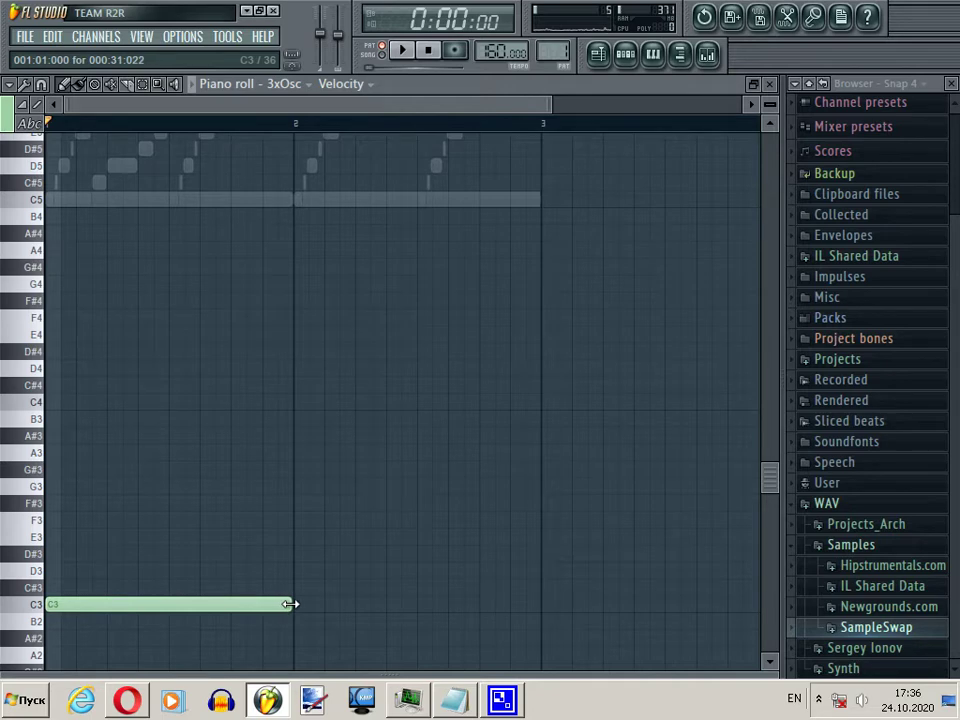
{"action": "left_click", "coordinate": [299, 607]}
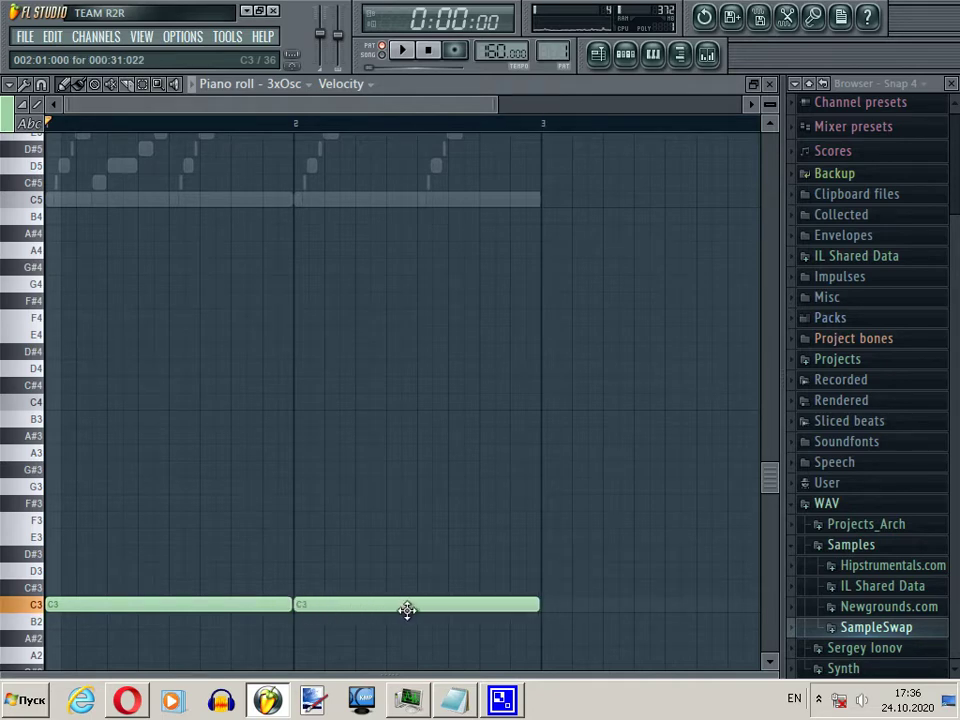
Step: Play the pattern and set the 3xOsc channel volume to about 22%, then stop playback
{"action": "key", "text": "space"}
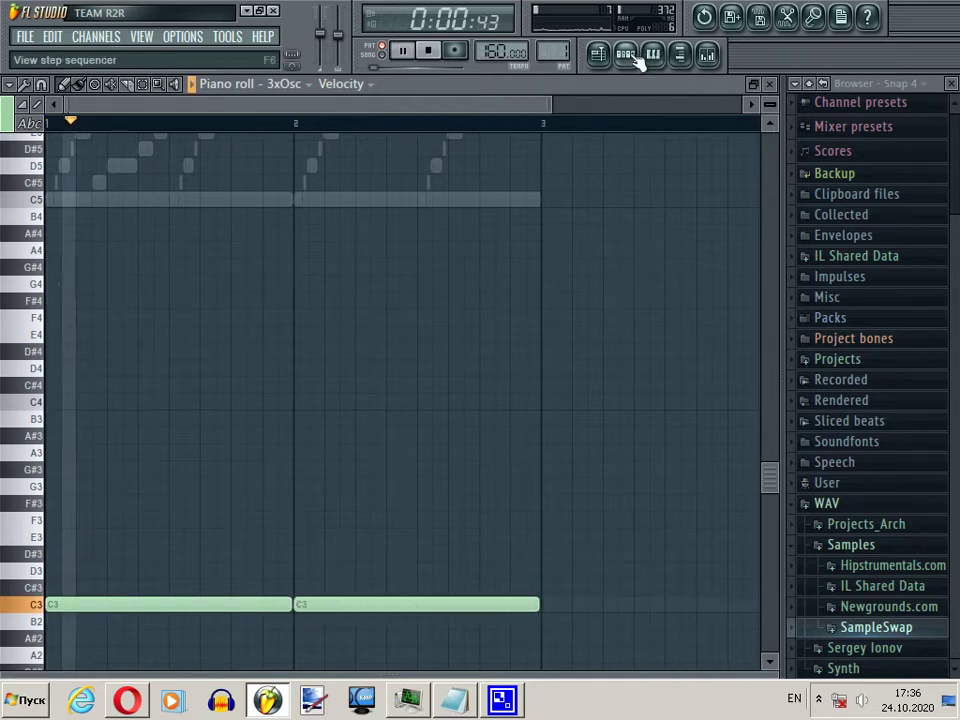
{"action": "left_click", "coordinate": [652, 54]}
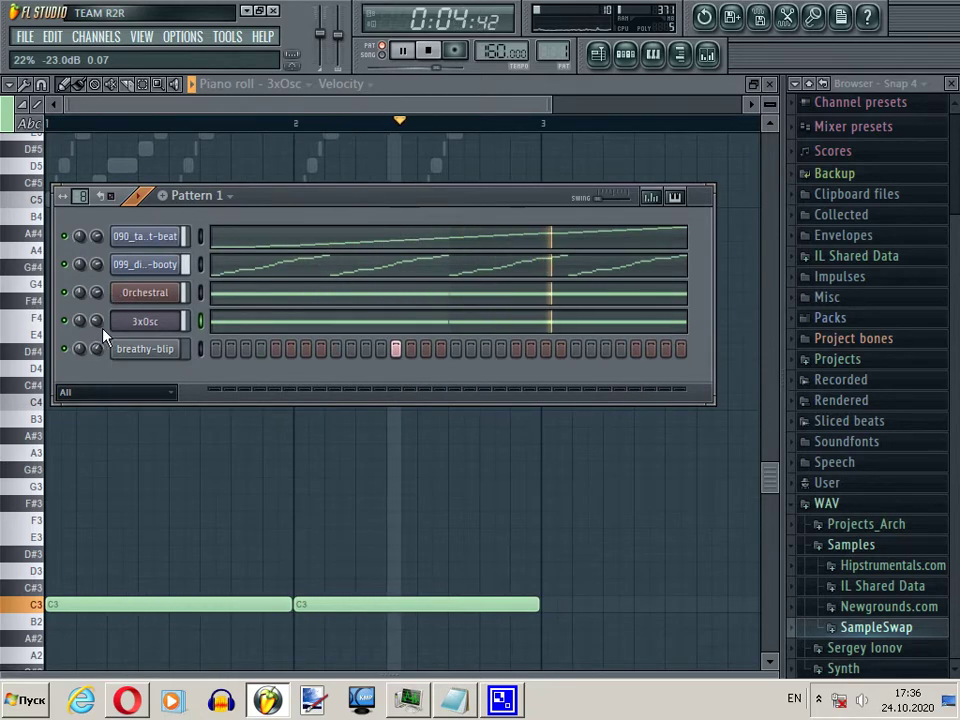
{"action": "left_click", "coordinate": [145, 321]}
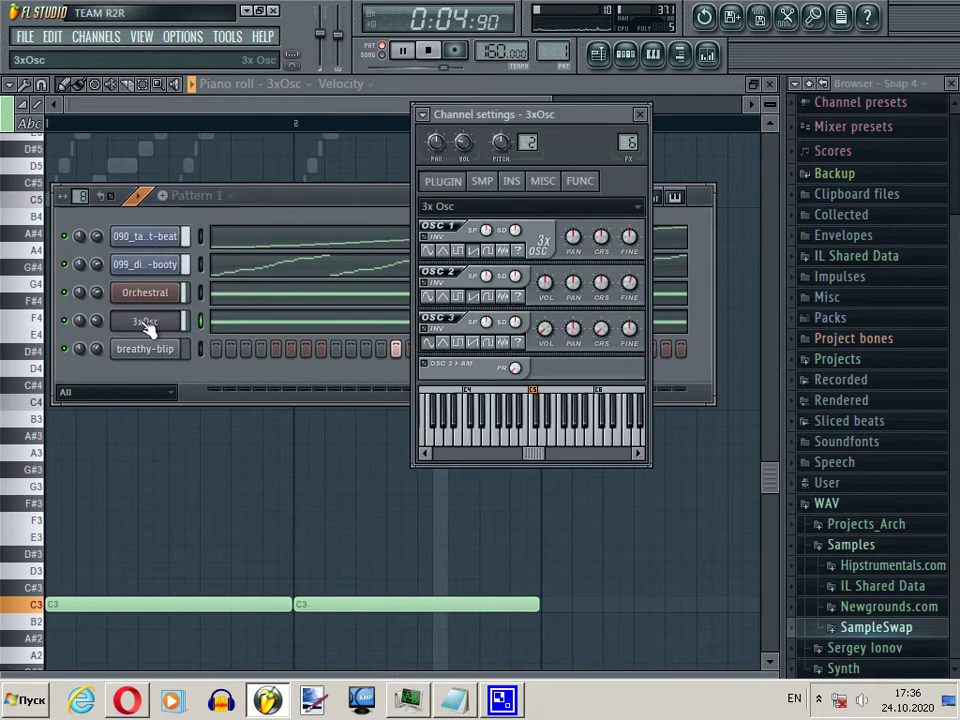
{"action": "left_click", "coordinate": [364, 204]}
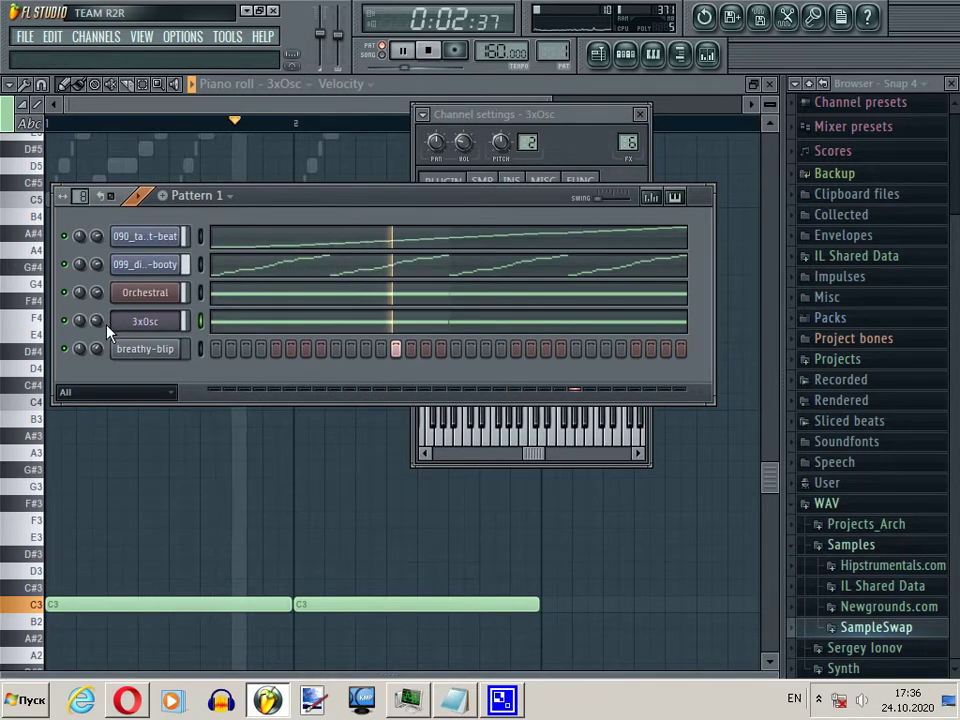
{"action": "key", "text": "space"}
Step: Turn down oscillator 2's volume in the 3xOsc channel and audition the pattern
{"action": "left_click", "coordinate": [140, 321]}
{"action": "left_click", "coordinate": [140, 321]}
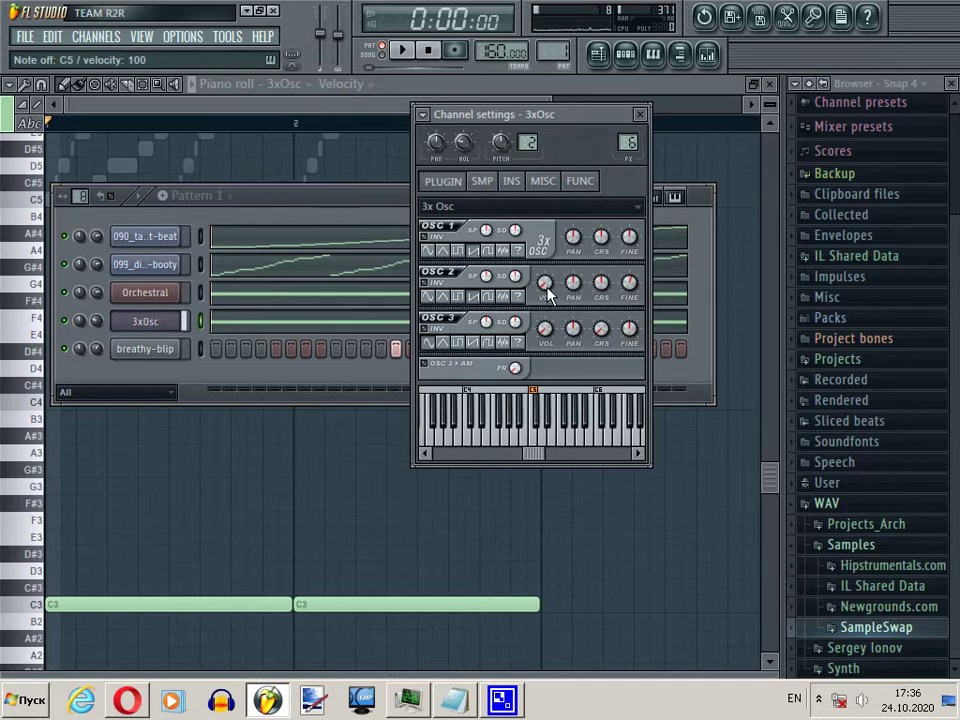
{"action": "key", "text": "space"}
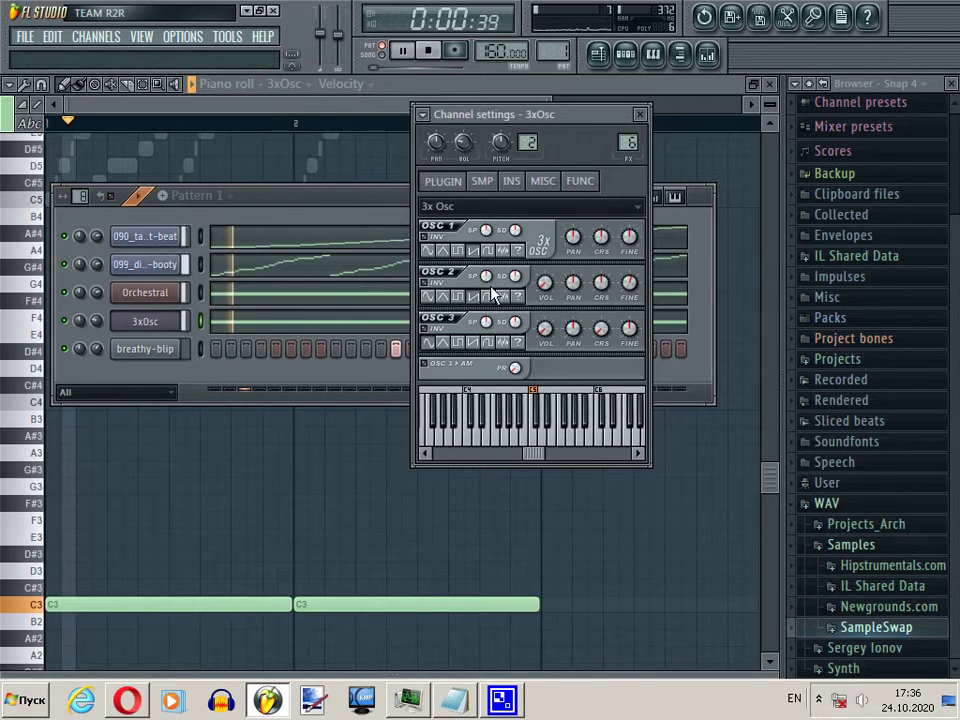
{"action": "key", "text": "space"}
Step: Cut the high-shelf EQ band fully on Insert 6, lower its frequency, and audition the pattern
{"action": "double_click", "coordinate": [624, 143]}
{"action": "key", "text": "z"}
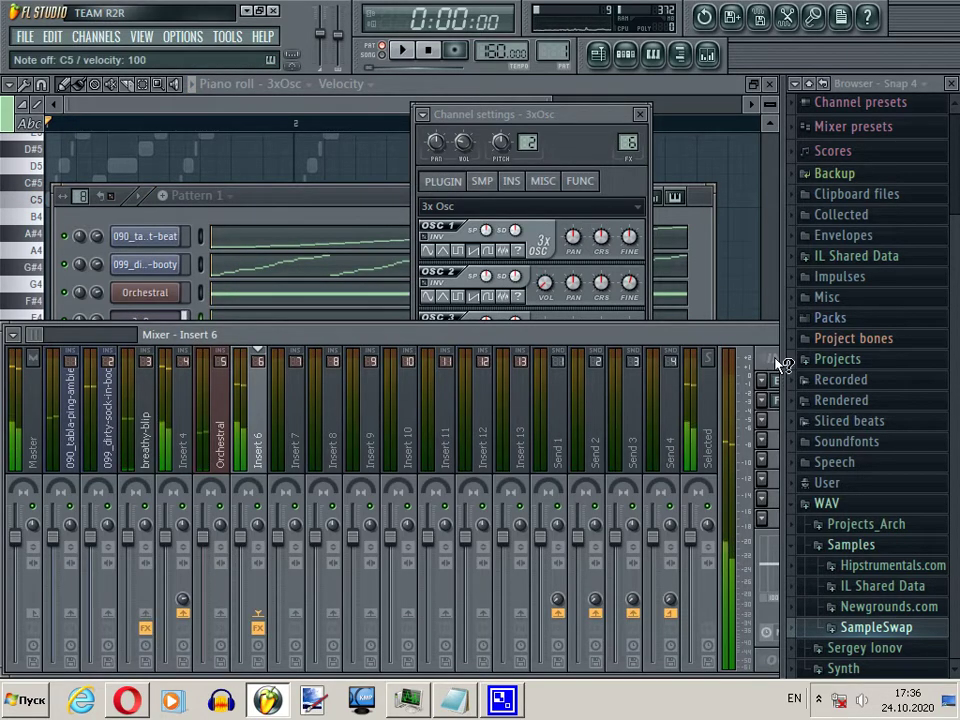
{"action": "left_click_drag", "start_coordinate": [779, 357], "coordinate": [926, 371]}
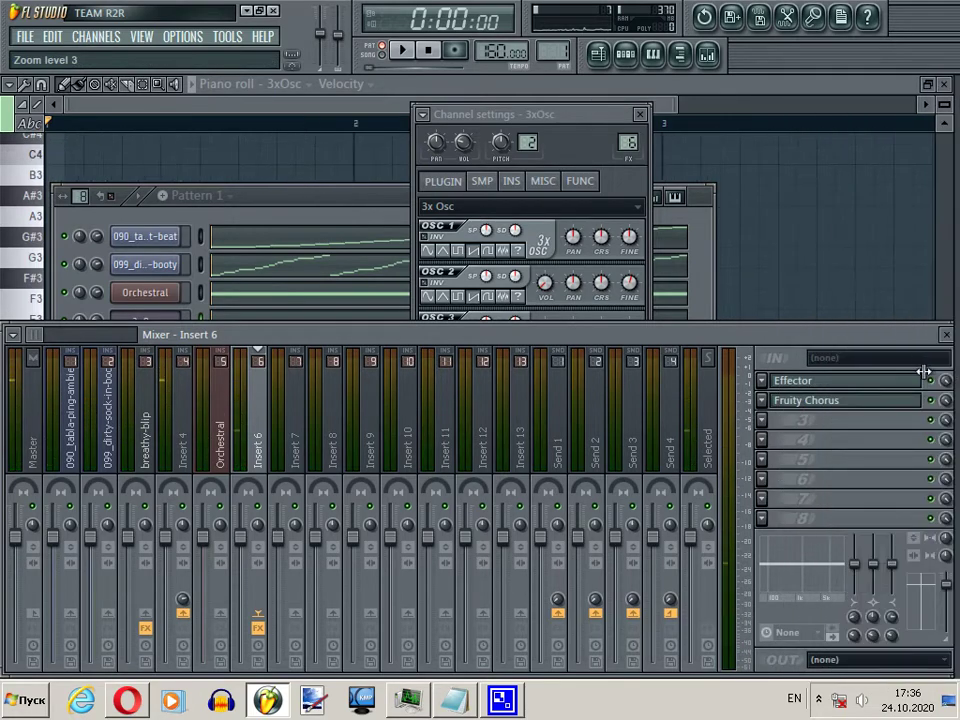
{"action": "left_click", "coordinate": [540, 183]}
{"action": "left_click", "coordinate": [512, 183]}
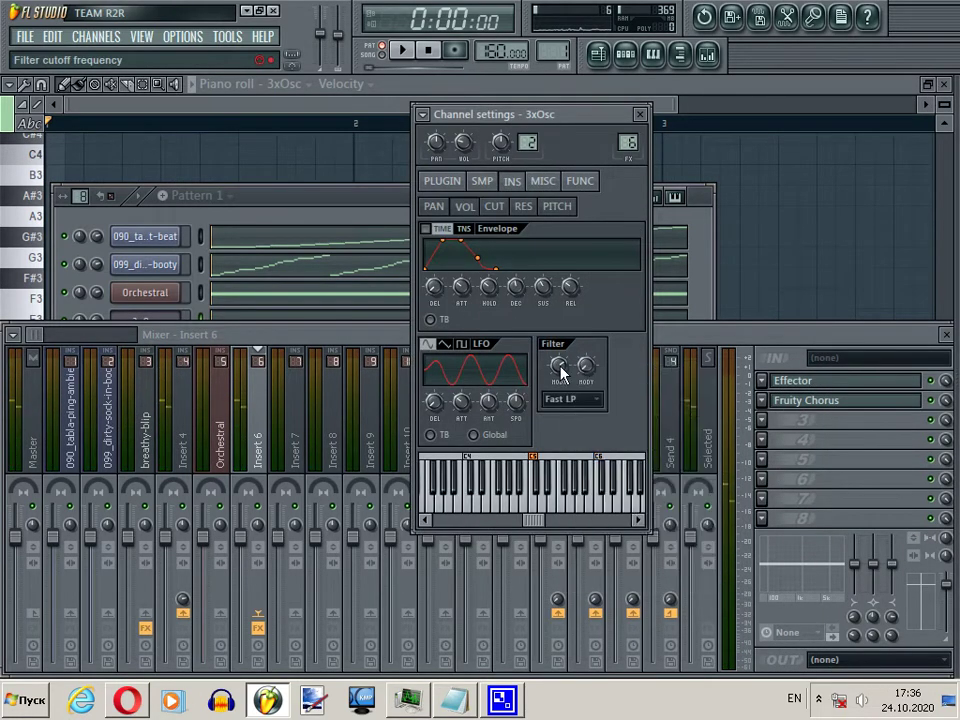
{"action": "left_click_drag", "start_coordinate": [891, 614], "coordinate": [916, 690]}
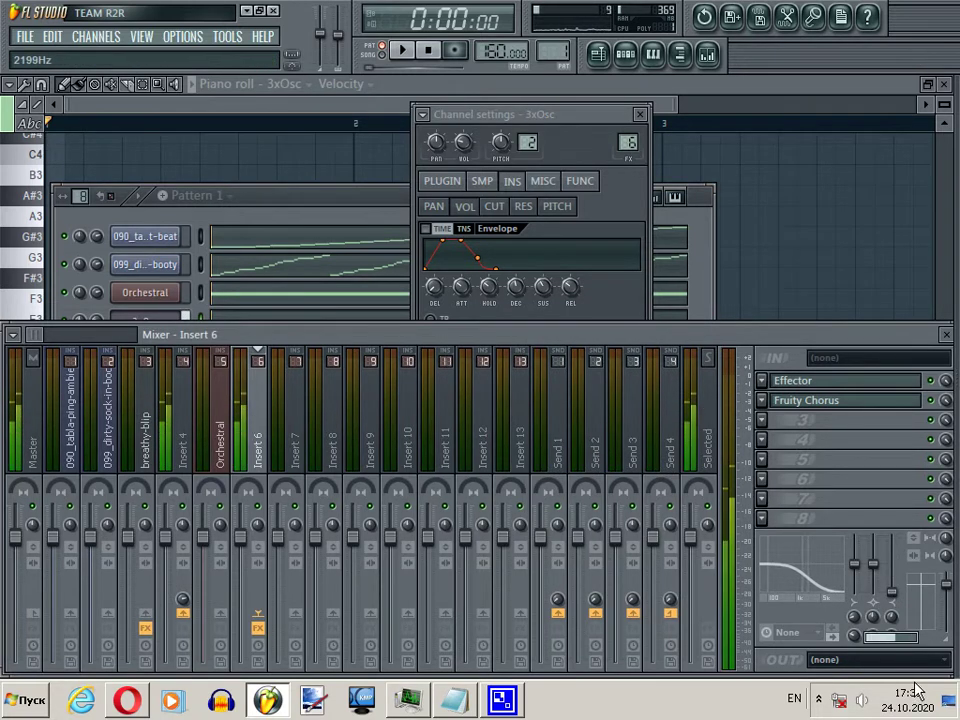
{"action": "key", "text": "space"}
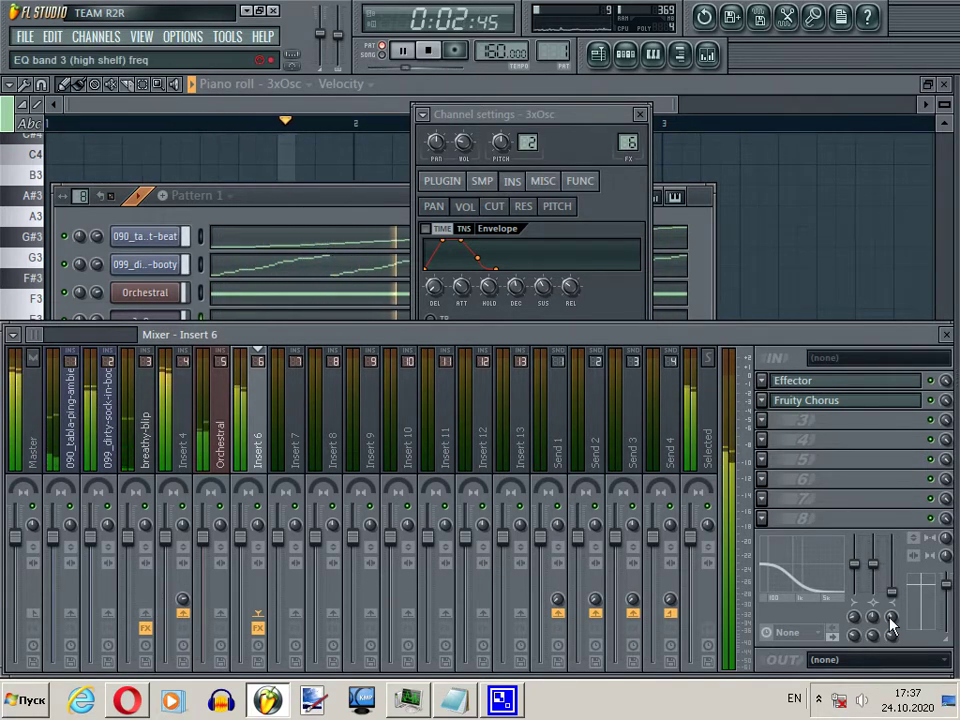
{"action": "key", "text": "space"}
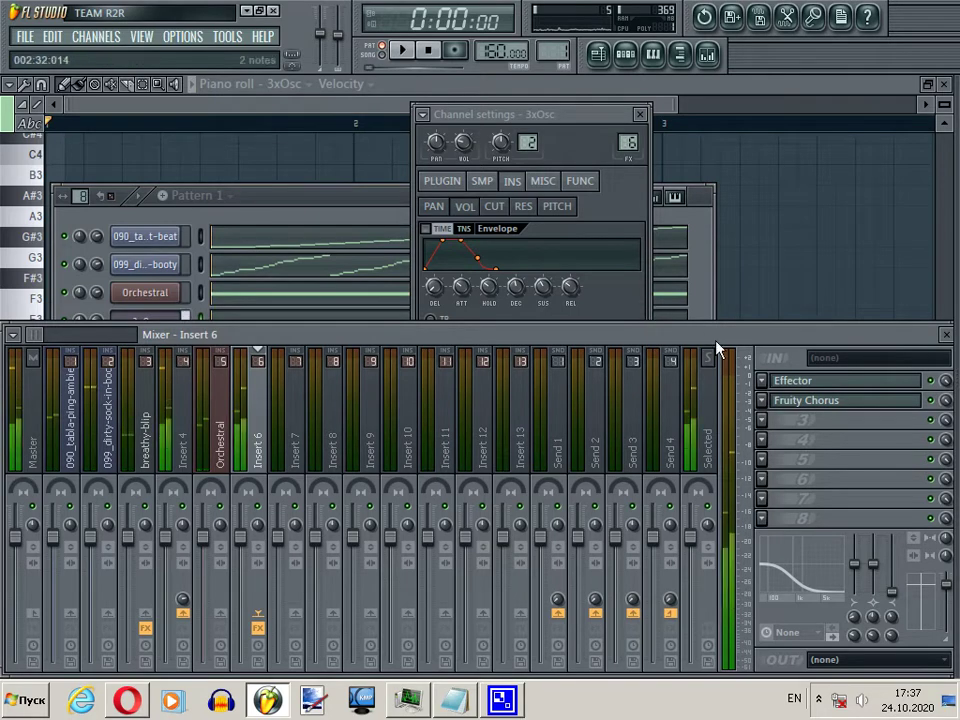
Step: Move Effector's Distort point to a higher X and lower Y, and adjust Insert 6's high-shelf frequency to about 1170 Hz during playback
{"action": "left_click", "coordinate": [786, 380]}
{"action": "left_click_drag", "start_coordinate": [139, 463], "coordinate": [167, 490]}
{"action": "key", "text": "space"}
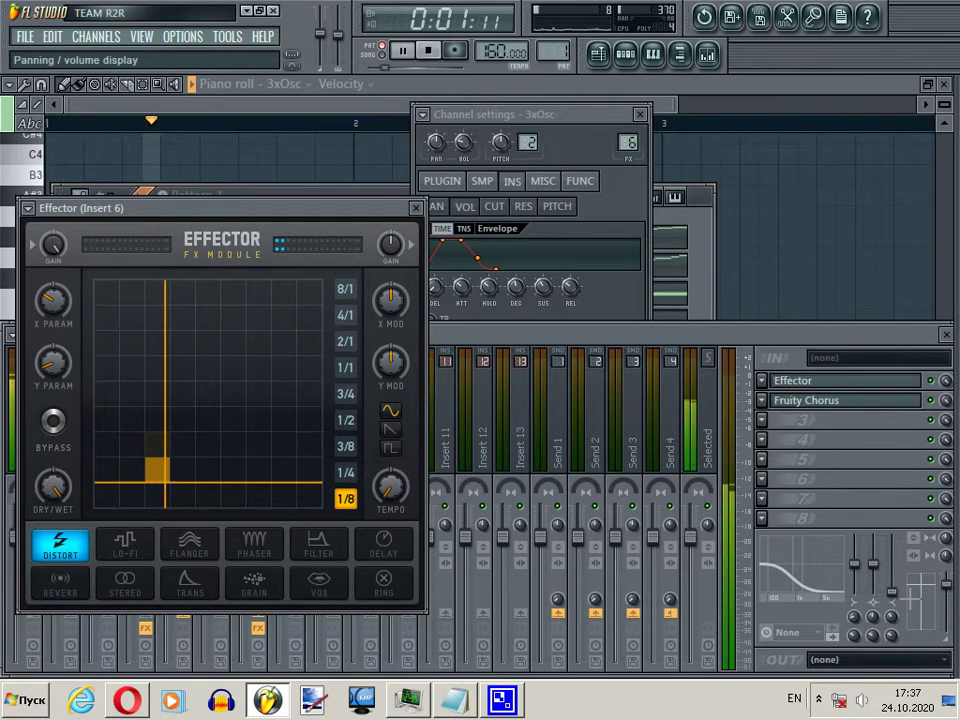
{"action": "mouse_move", "coordinate": [894, 624]}
{"action": "left_mouse_down"}
{"action": "mouse_move", "coordinate": [893, 601]}
{"action": "mouse_move", "coordinate": [893, 612]}
{"action": "left_mouse_up"}
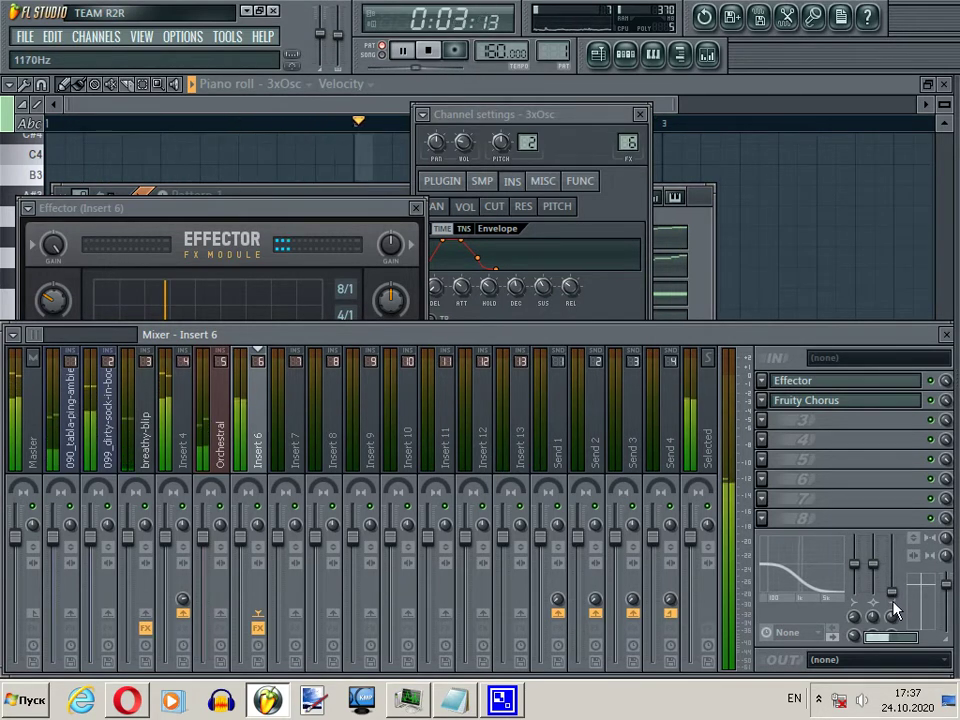
{"action": "key", "text": "space"}
Step: Play only the 3xOsc and Orchestral channels while adjusting the high-shelf EQ frequency on Insert 6
{"action": "left_click", "coordinate": [632, 238]}
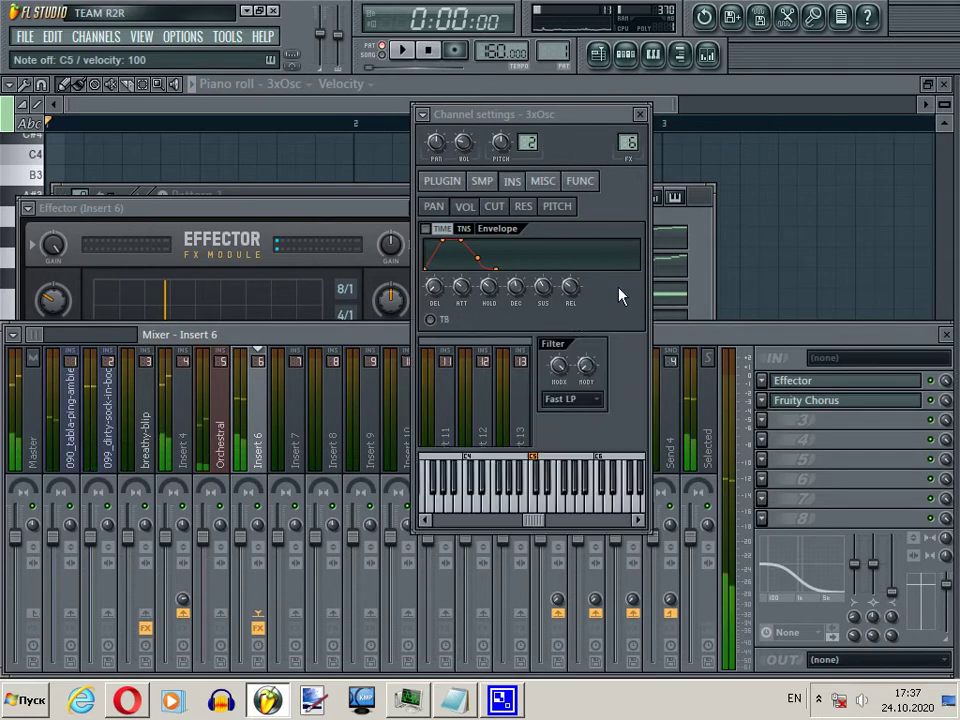
{"action": "left_click", "coordinate": [371, 195]}
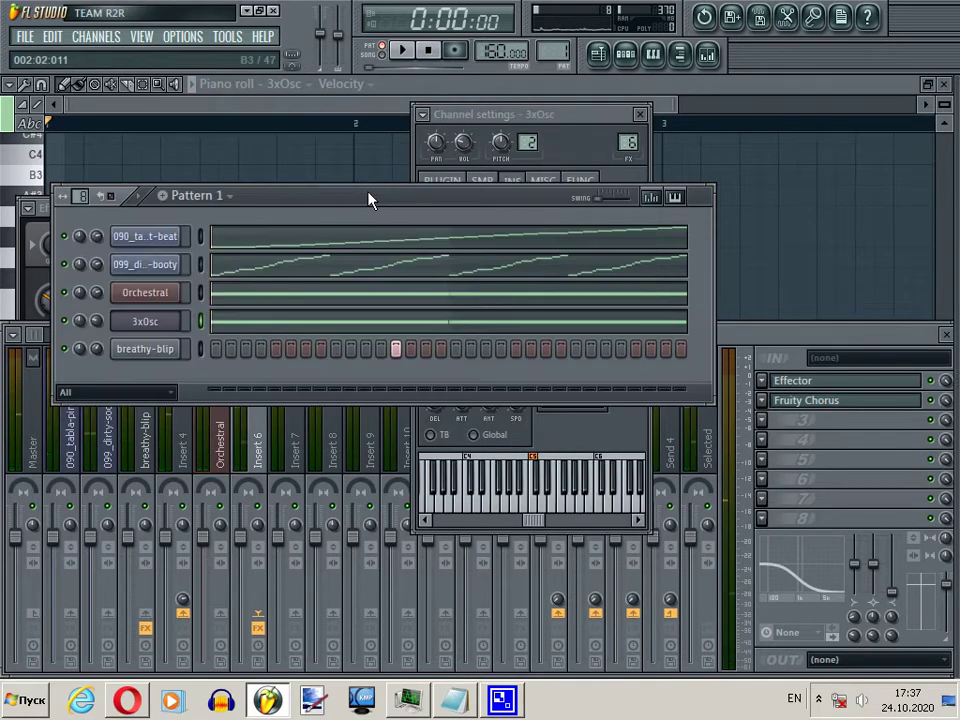
{"action": "key", "text": "space"}
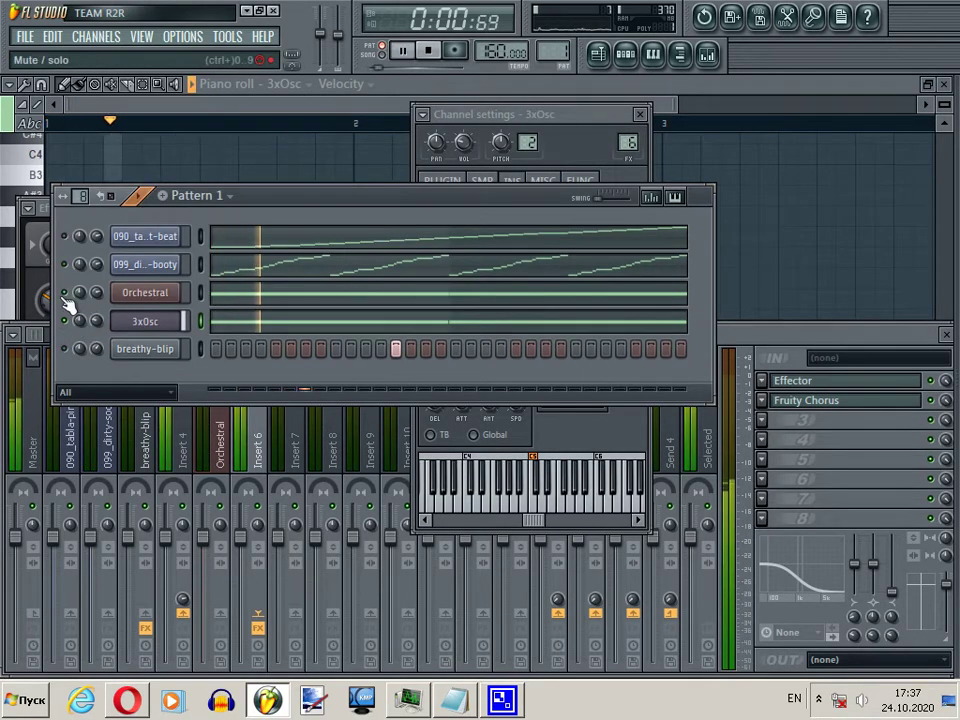
{"action": "left_click", "coordinate": [612, 421]}
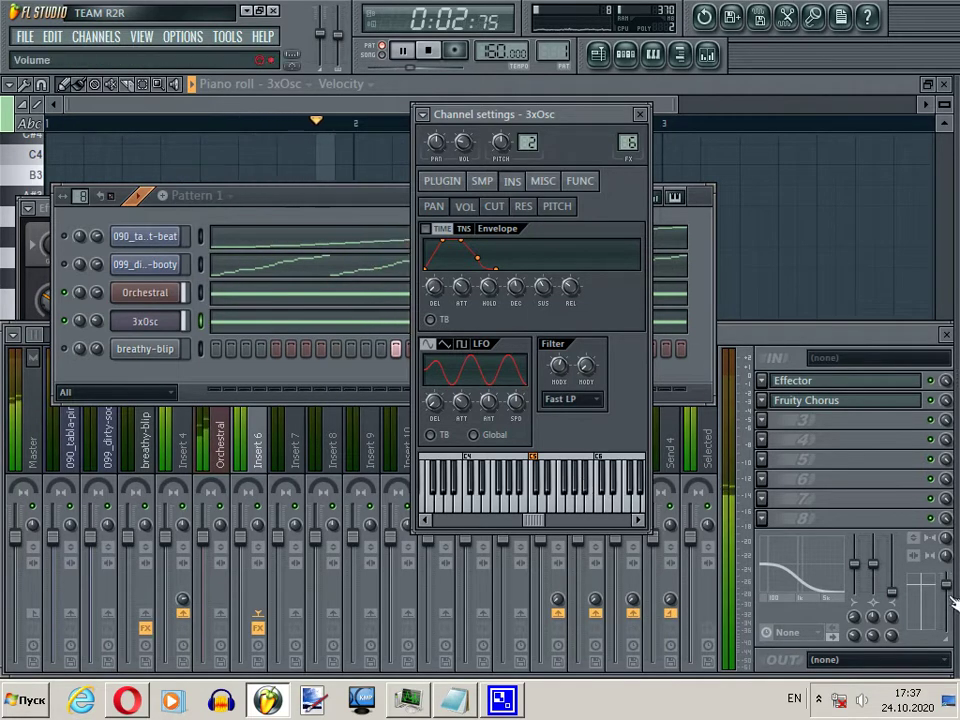
{"action": "left_click", "coordinate": [893, 597]}
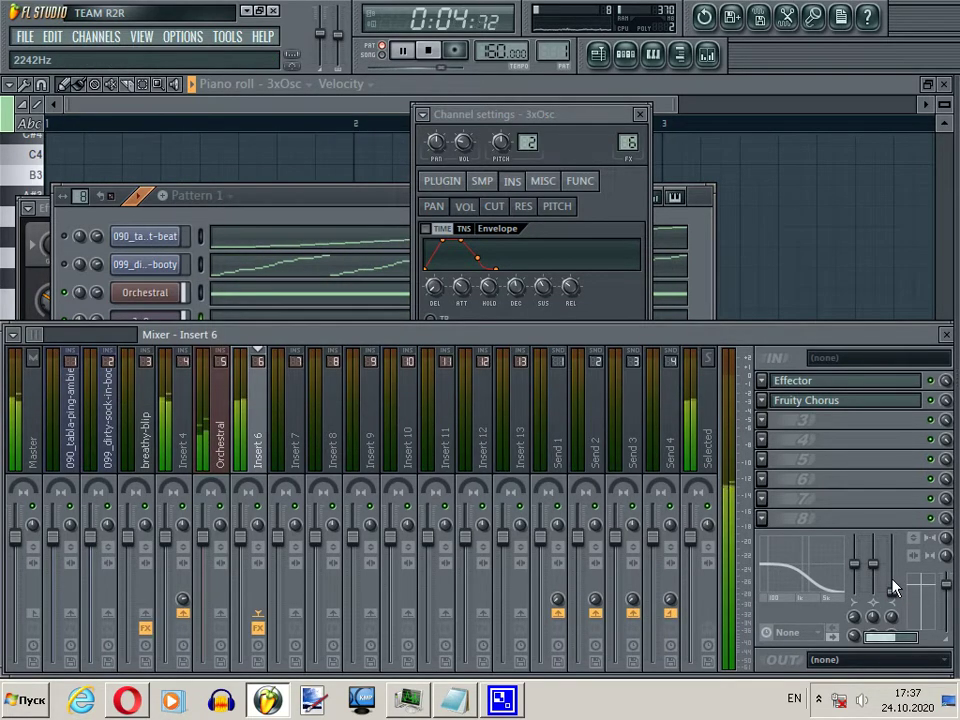
{"action": "left_click_drag", "start_coordinate": [893, 588], "coordinate": [900, 630]}
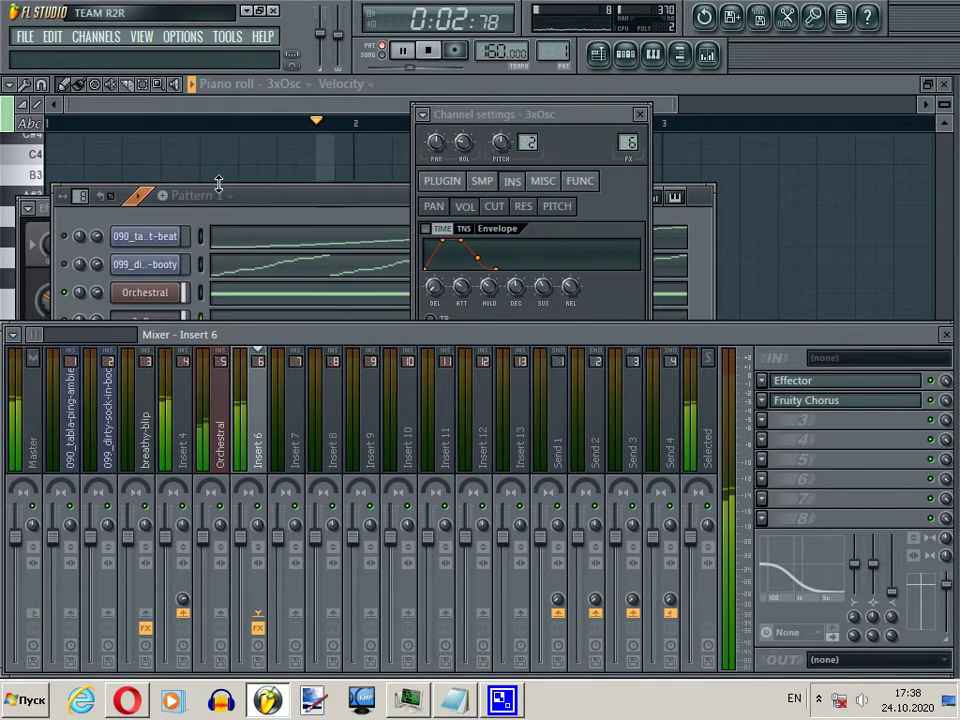
Step: Unmute the tabla beat and breathy-blip, cut Insert 6's low-shelf EQ band, and set its high-shelf frequency to about 787 Hz
{"action": "left_click", "coordinate": [253, 203]}
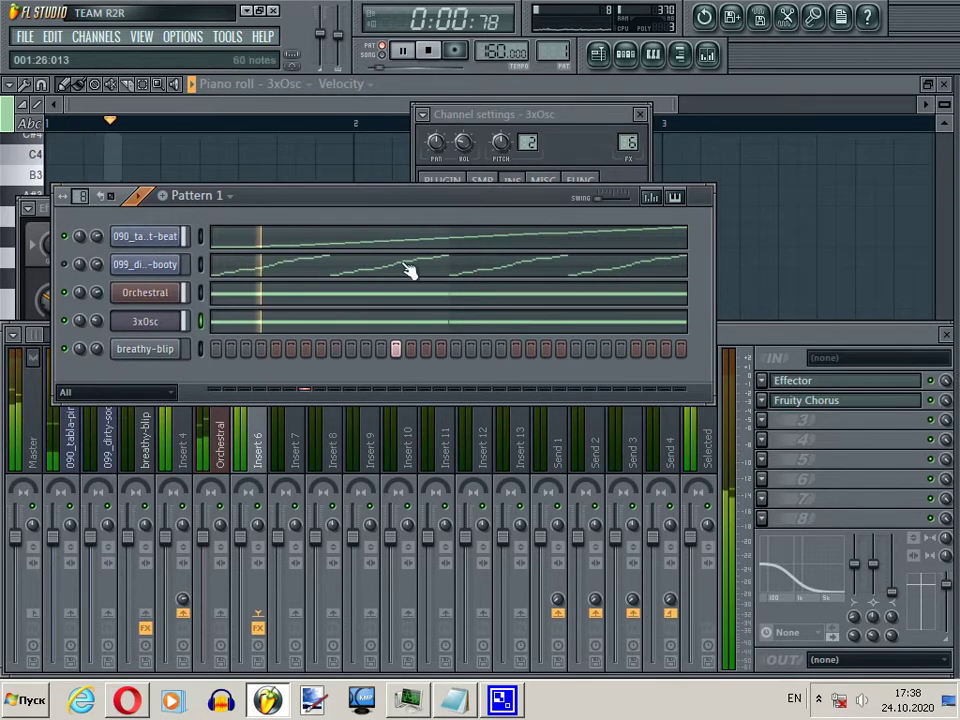
{"action": "left_click", "coordinate": [893, 619]}
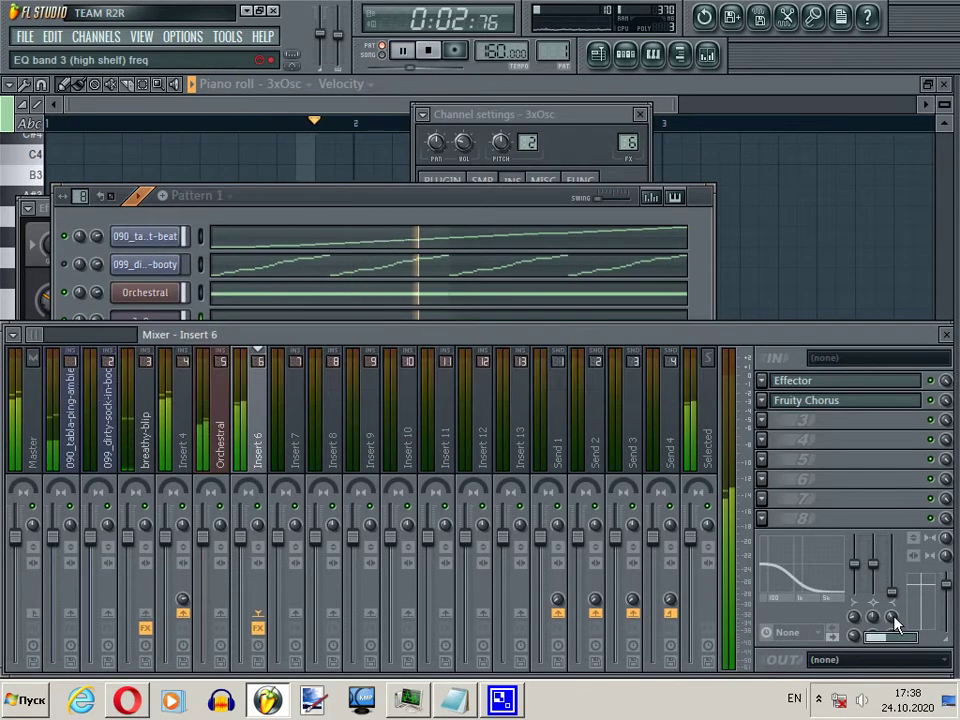
{"action": "left_click_drag", "start_coordinate": [861, 568], "coordinate": [859, 619]}
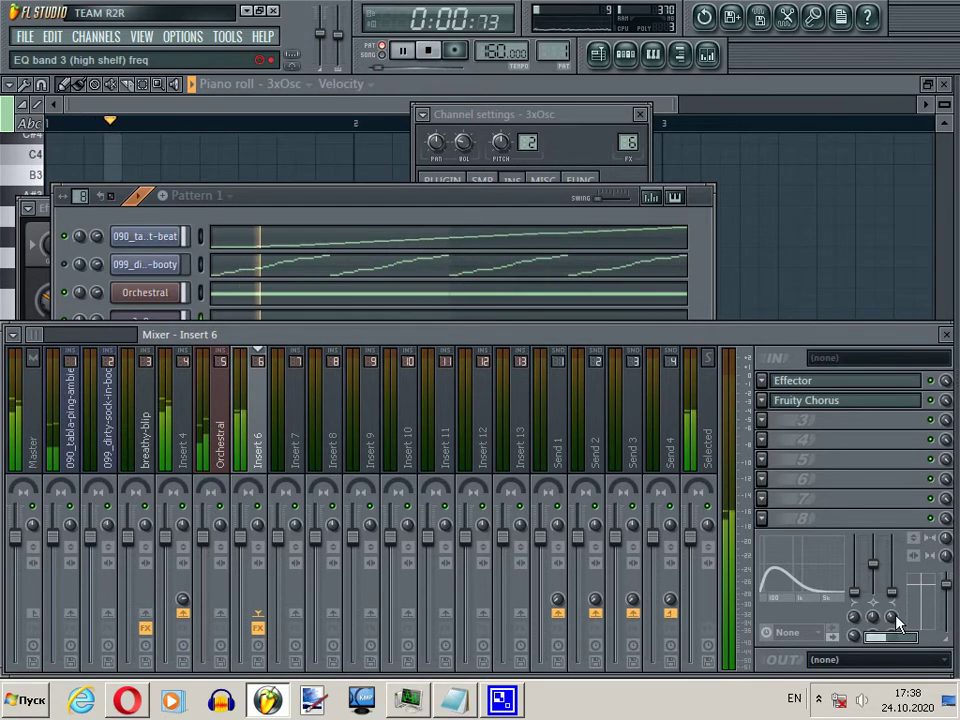
{"action": "left_click", "coordinate": [897, 622]}
{"action": "left_click_drag", "start_coordinate": [897, 622], "coordinate": [897, 623]}
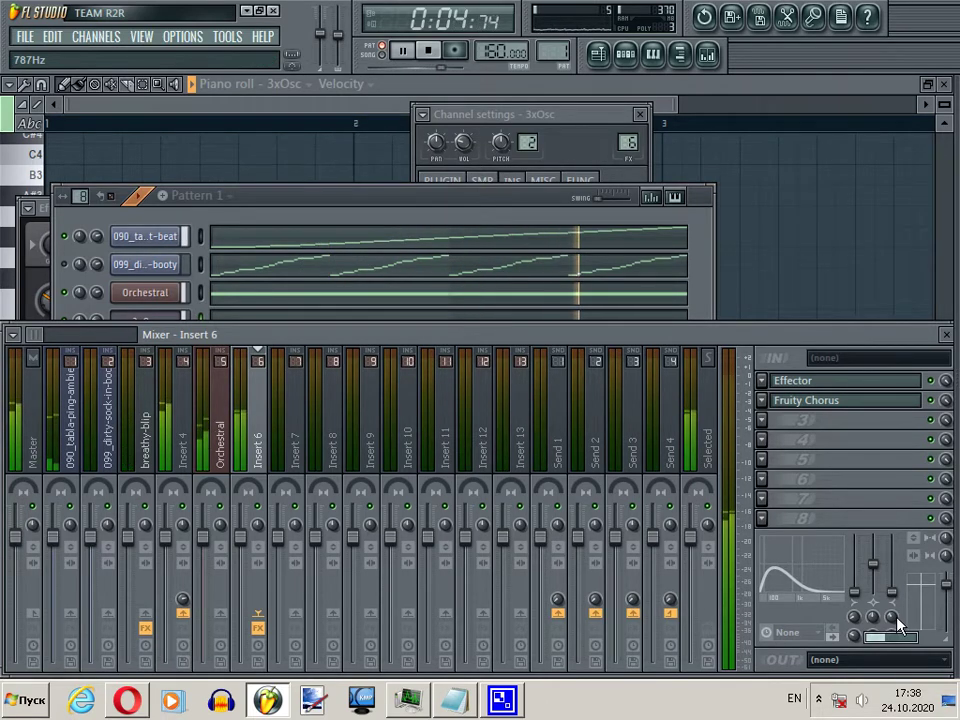
Step: Stop playback and insert a second 3x Osc channel next to the existing 3xOsc channel
{"action": "left_click", "coordinate": [332, 190]}
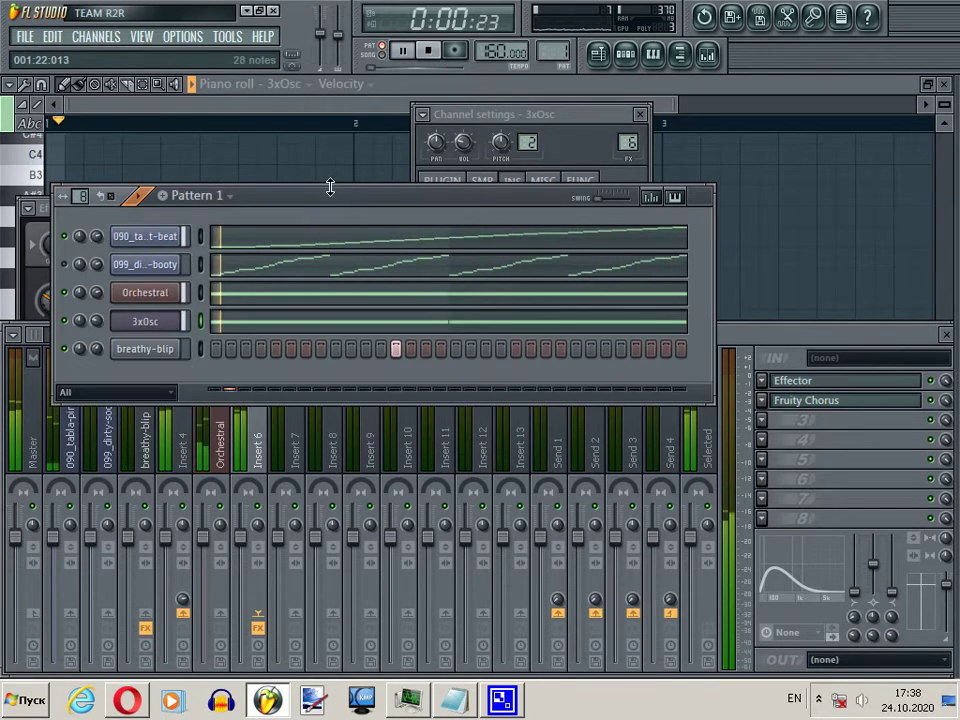
{"action": "key", "text": "space"}
{"action": "right_click", "coordinate": [155, 322]}
{"action": "mouse_move", "coordinate": [268, 522]}
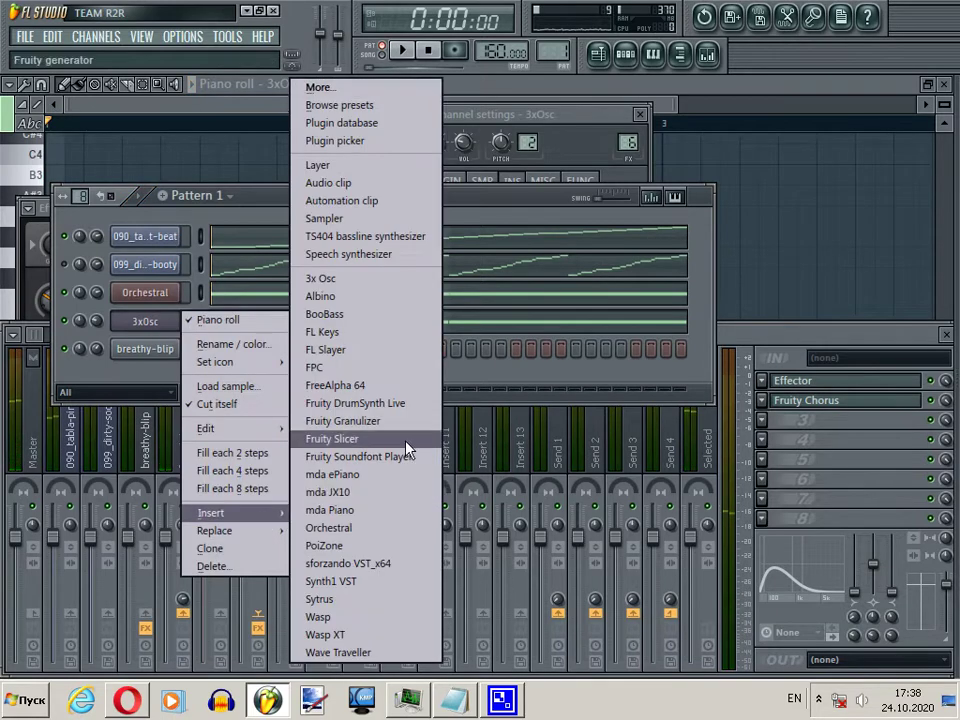
{"action": "left_click", "coordinate": [377, 280]}
Step: Rename the original 3xOsc channel as Reese
{"action": "left_click", "coordinate": [168, 350]}
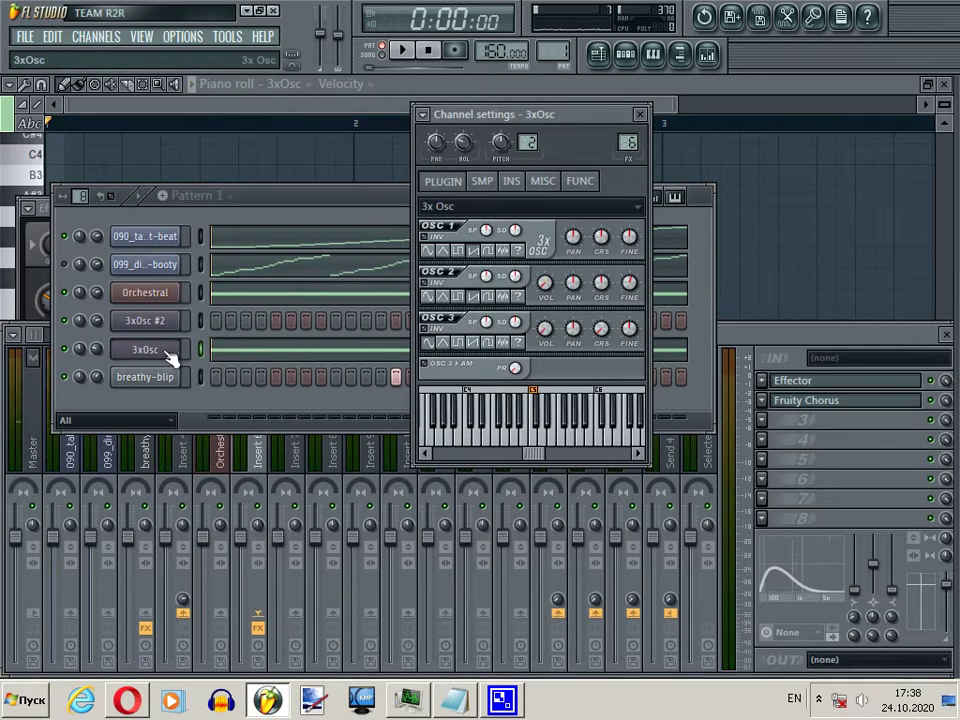
{"action": "right_click", "coordinate": [265, 462]}
{"action": "mouse_move", "coordinate": [300, 354]}
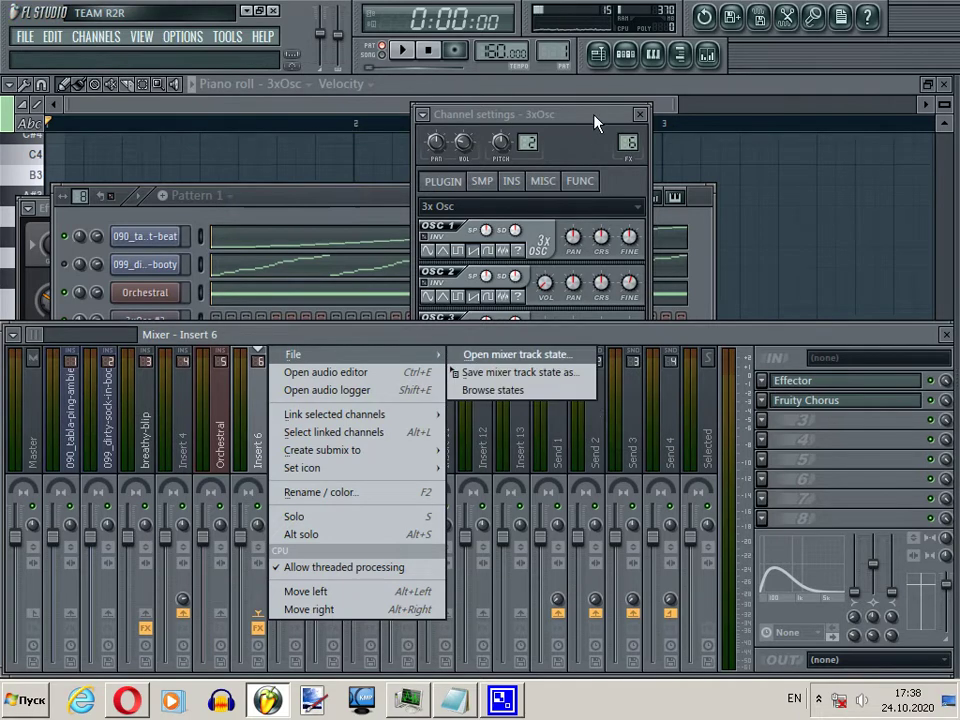
{"action": "left_click", "coordinate": [589, 116]}
{"action": "type", "text": "Ree"}
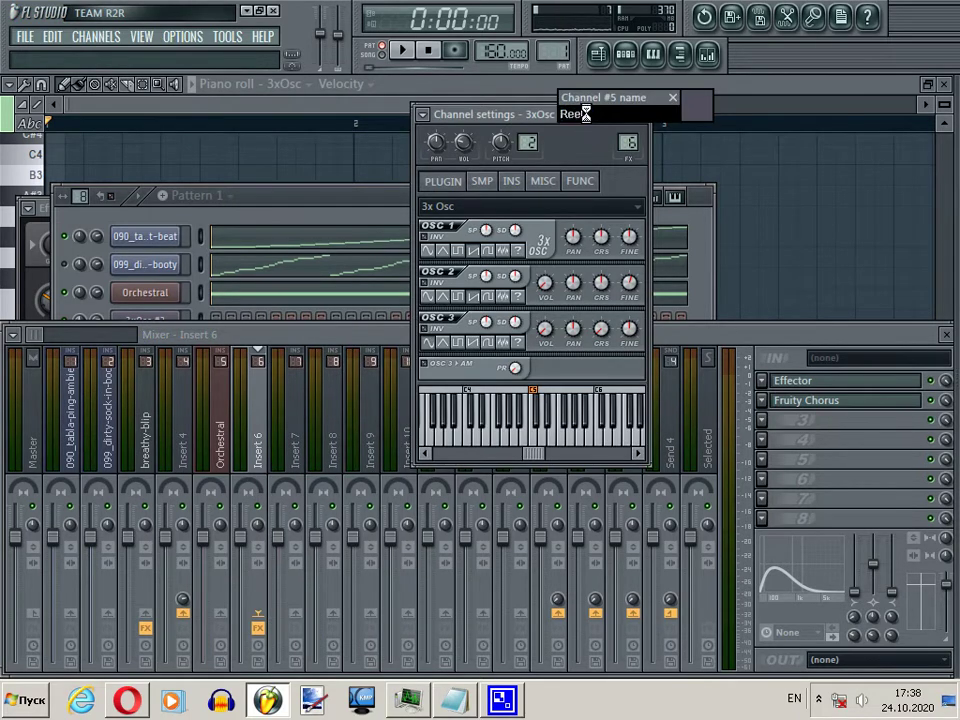
{"action": "type", "text": "se"}
{"action": "key", "text": "Return"}
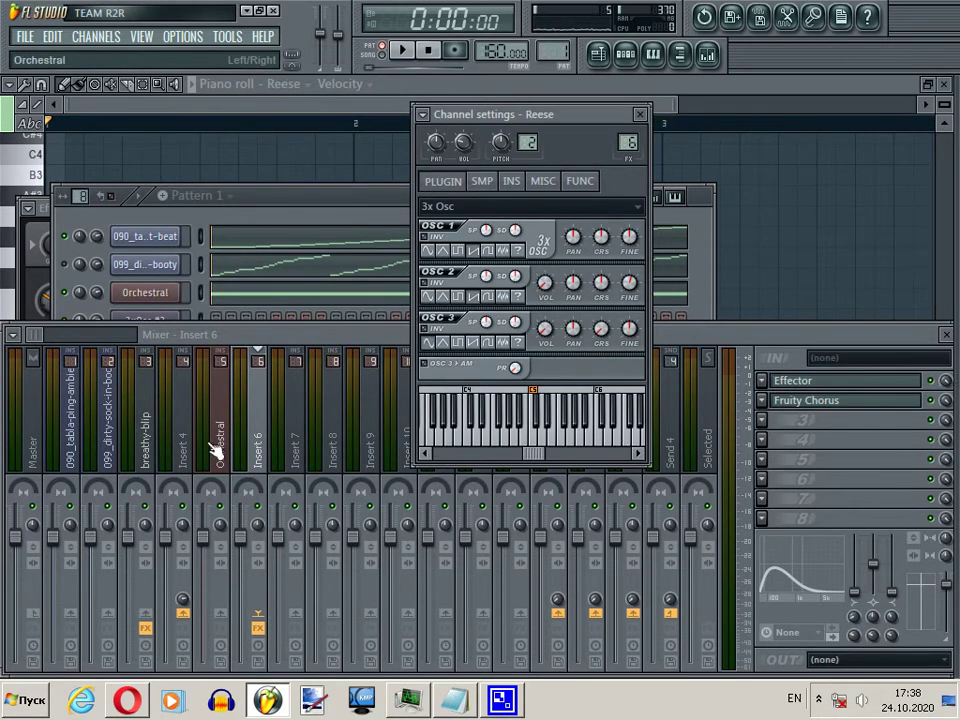
Step: Link the Reese channel to mixer track 6 so the track takes its name and colour
{"action": "right_click", "coordinate": [258, 430]}
{"action": "mouse_move", "coordinate": [360, 431]}
{"action": "left_click", "coordinate": [531, 413]}
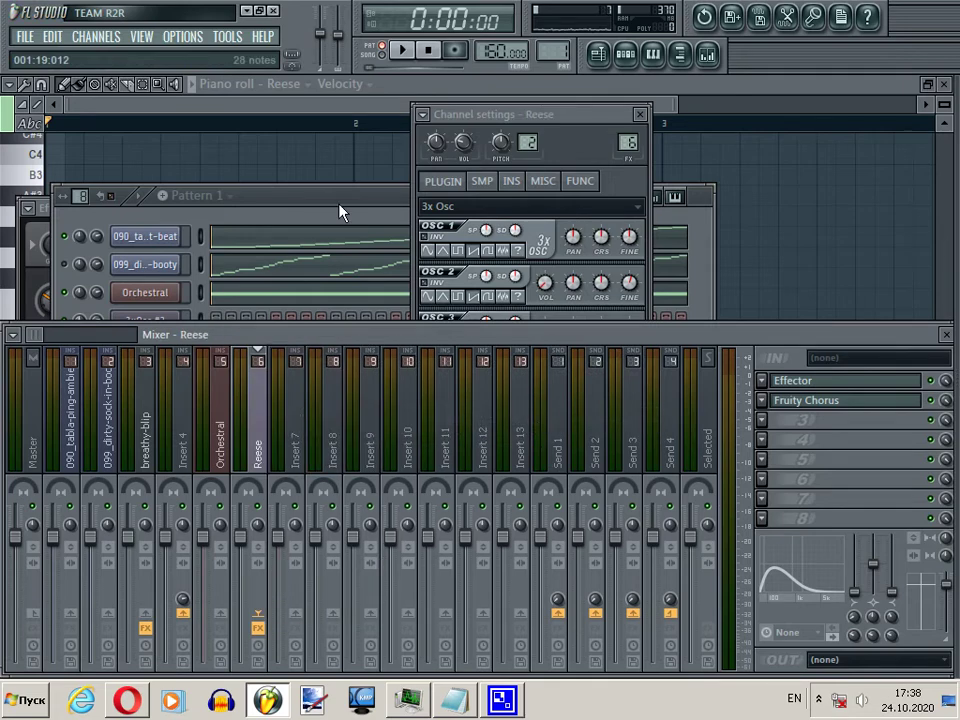
Step: Rename the new 3xOsc channel as Sub, turn down its oscillator 2 and 3 volumes, and return to the pattern's channels
{"action": "left_click", "coordinate": [334, 199]}
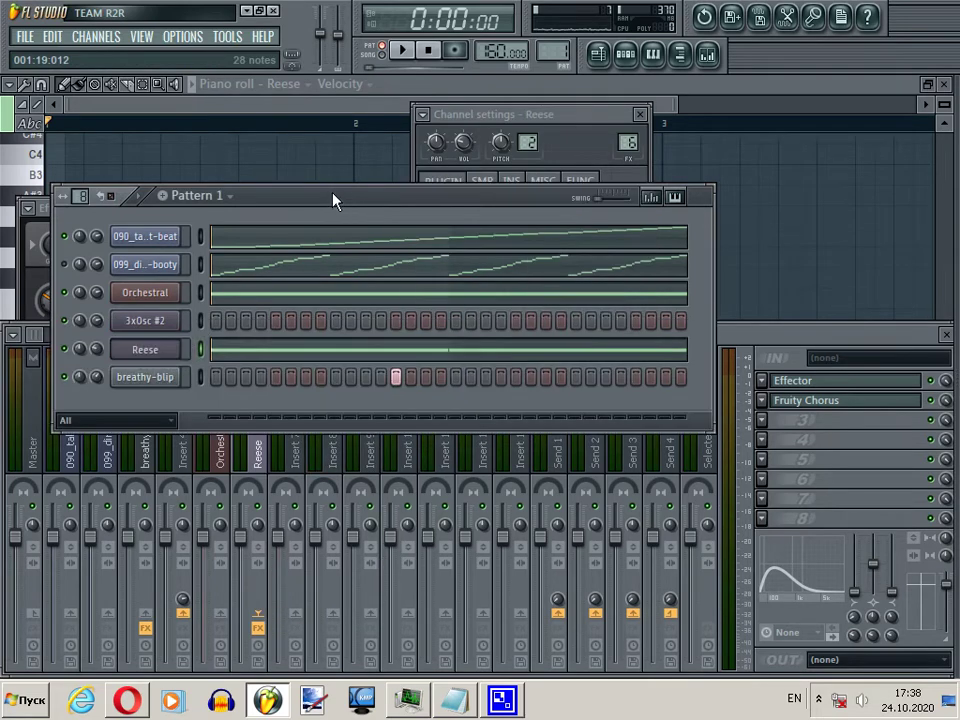
{"action": "left_click", "coordinate": [560, 118]}
{"action": "type", "text": "Sub"}
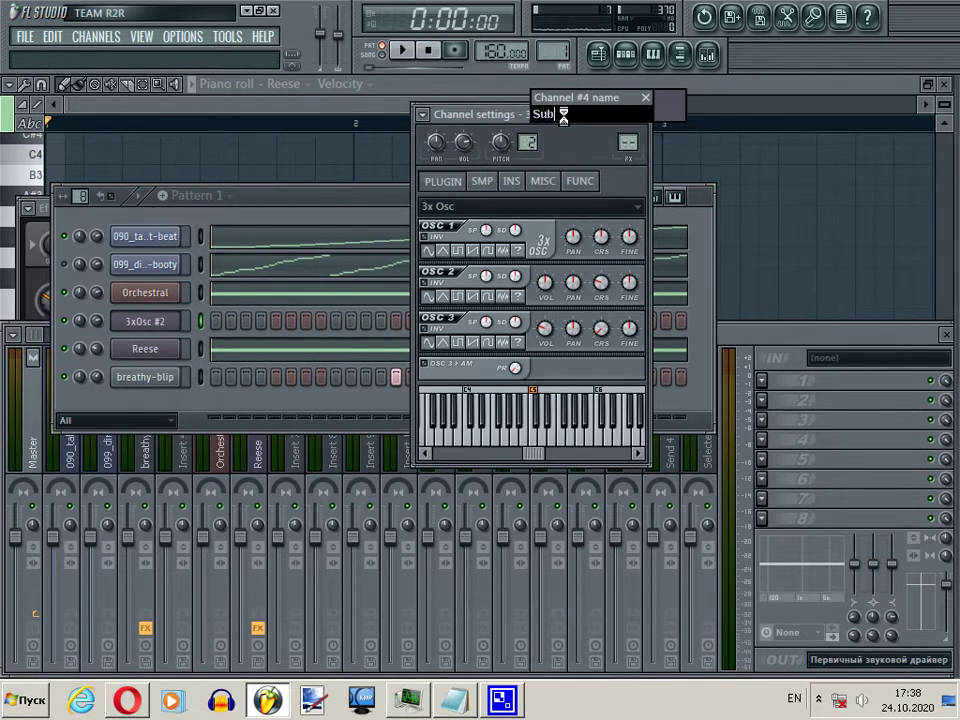
{"action": "key", "text": "Return"}
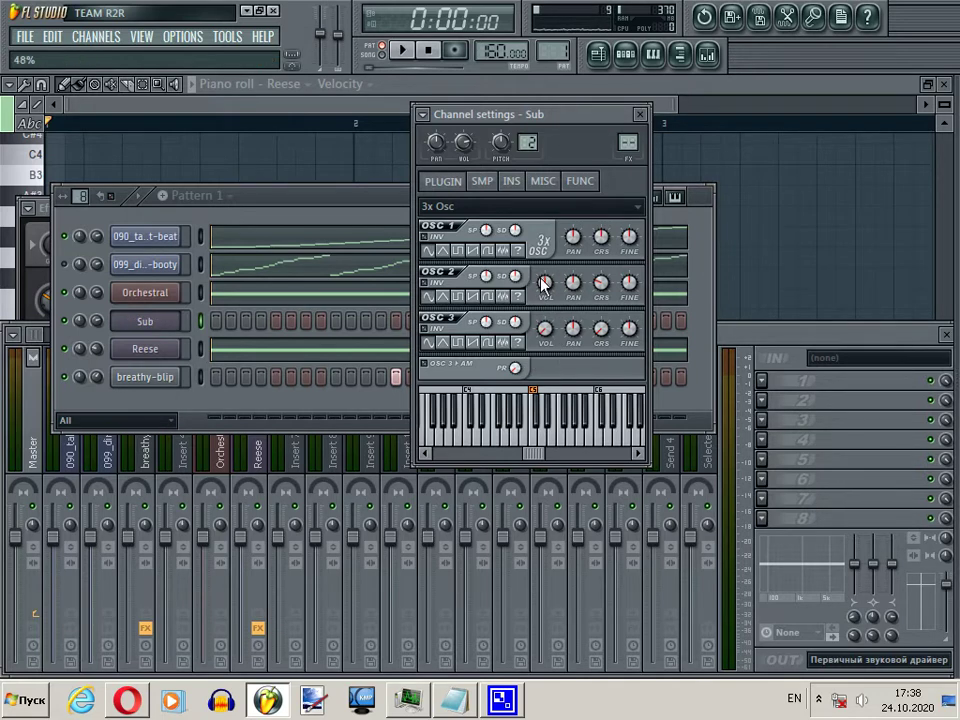
{"action": "left_click", "coordinate": [198, 362]}
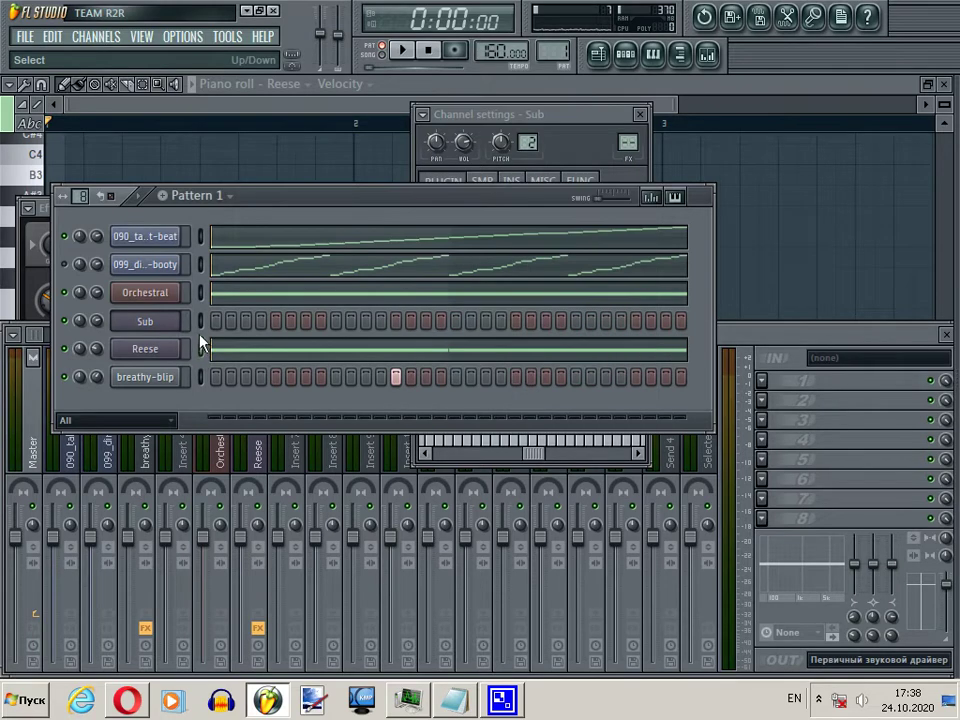
Step: Copy the Reese notes into the Sub channel and lower the Sub channel's volume to about 51%
{"action": "left_click", "coordinate": [168, 323]}
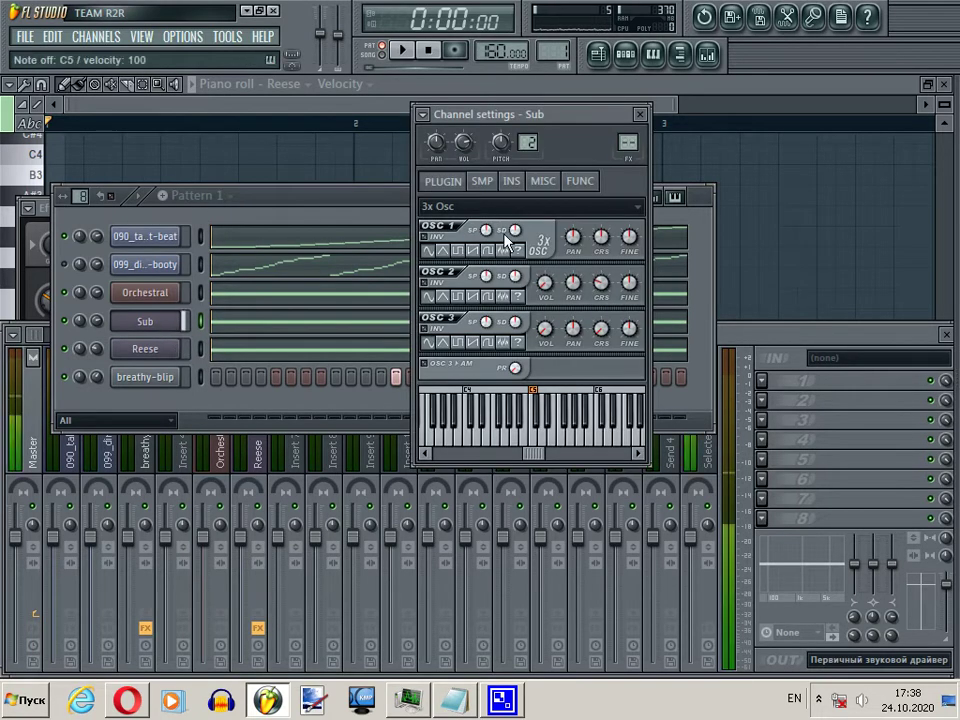
{"action": "left_click", "coordinate": [100, 325]}
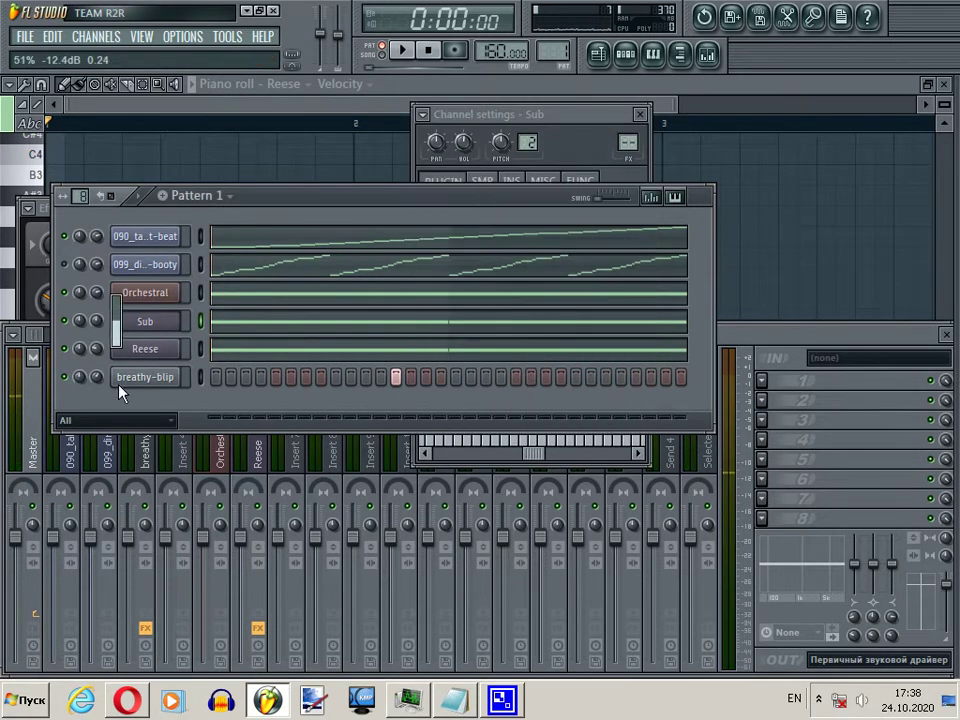
Step: Transpose the Sub notes down one octave to C2, check them by ear, and close the piano roll
{"action": "left_click", "coordinate": [236, 326]}
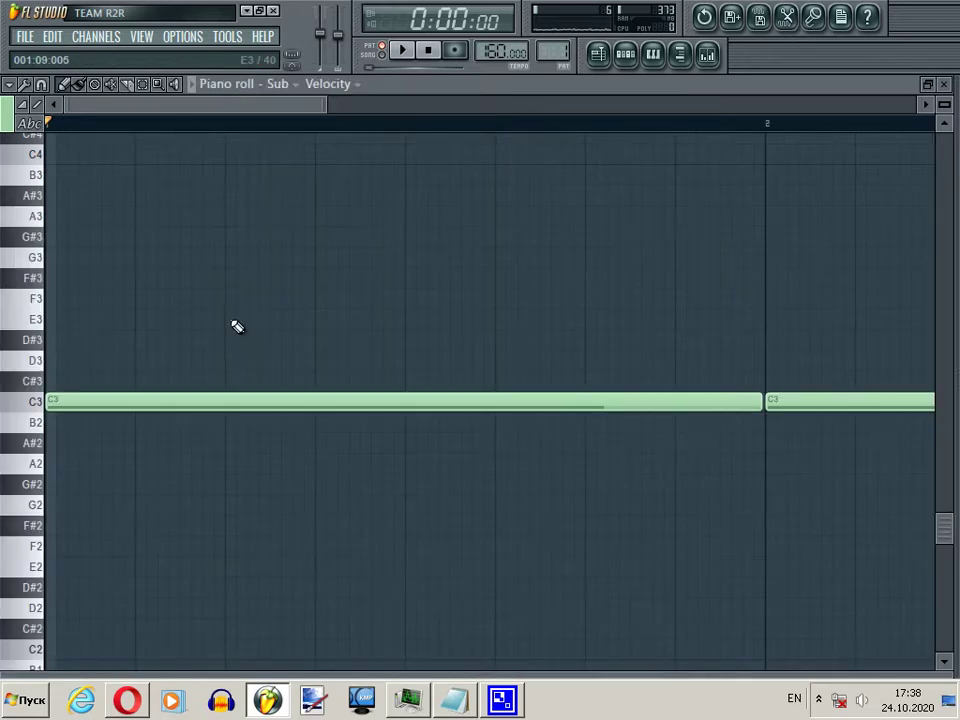
{"action": "key", "text": "ctrl+Down"}
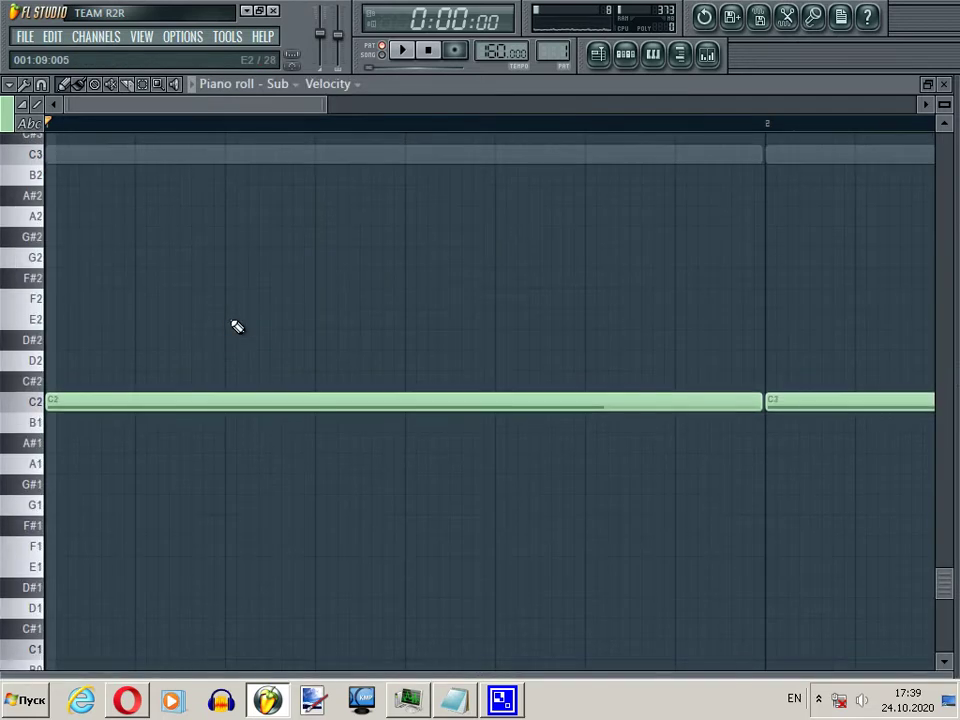
{"action": "key", "text": "space"}
{"action": "key", "text": "space"}
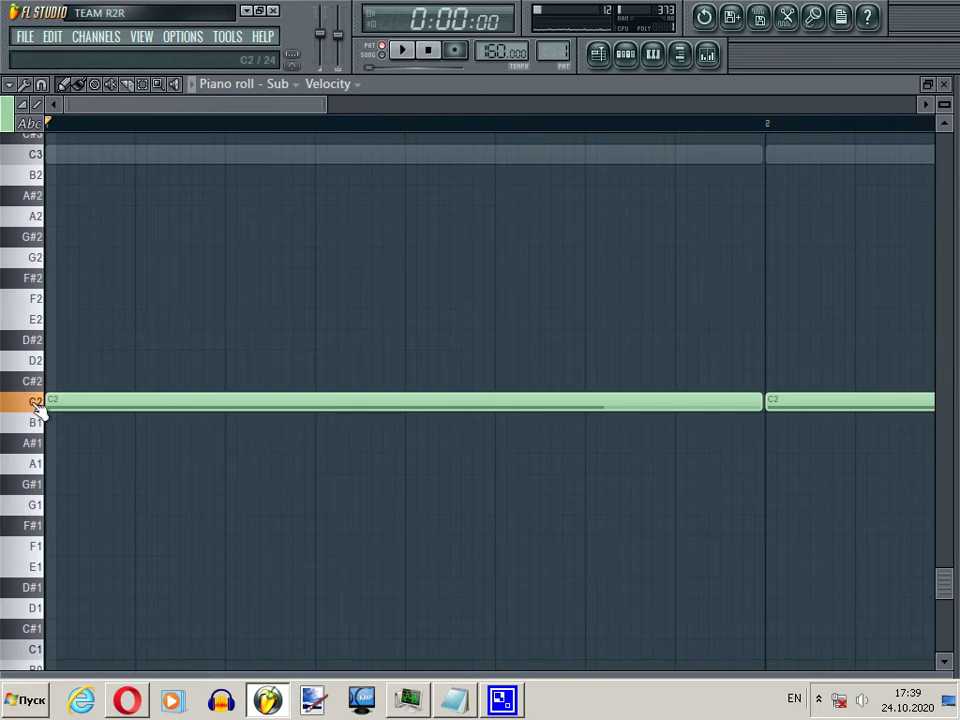
{"action": "left_click", "coordinate": [938, 87]}
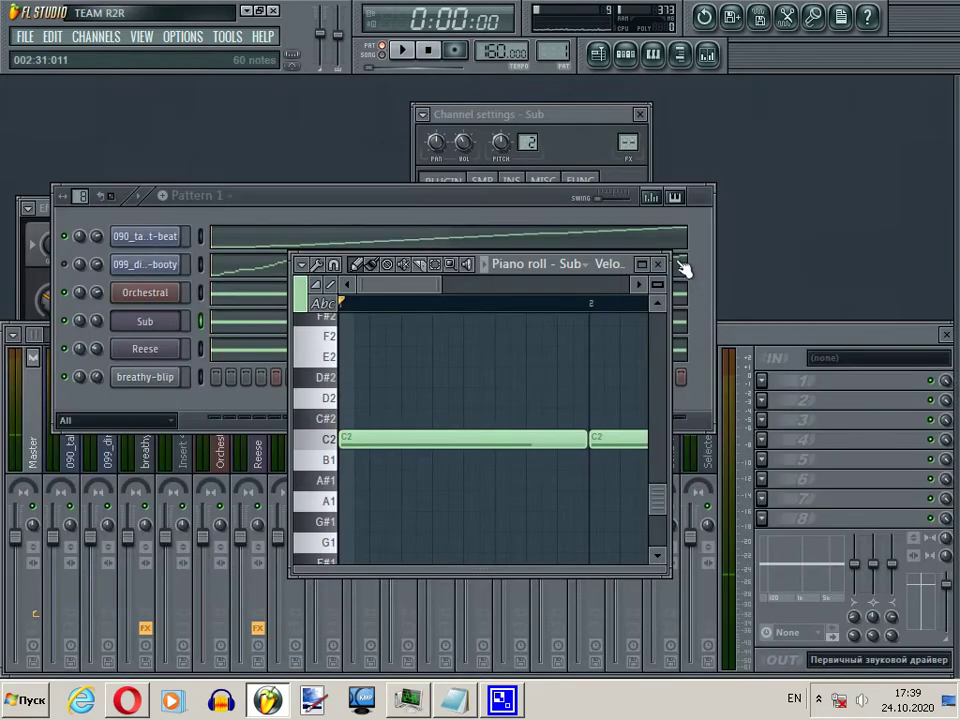
{"action": "left_click", "coordinate": [645, 266]}
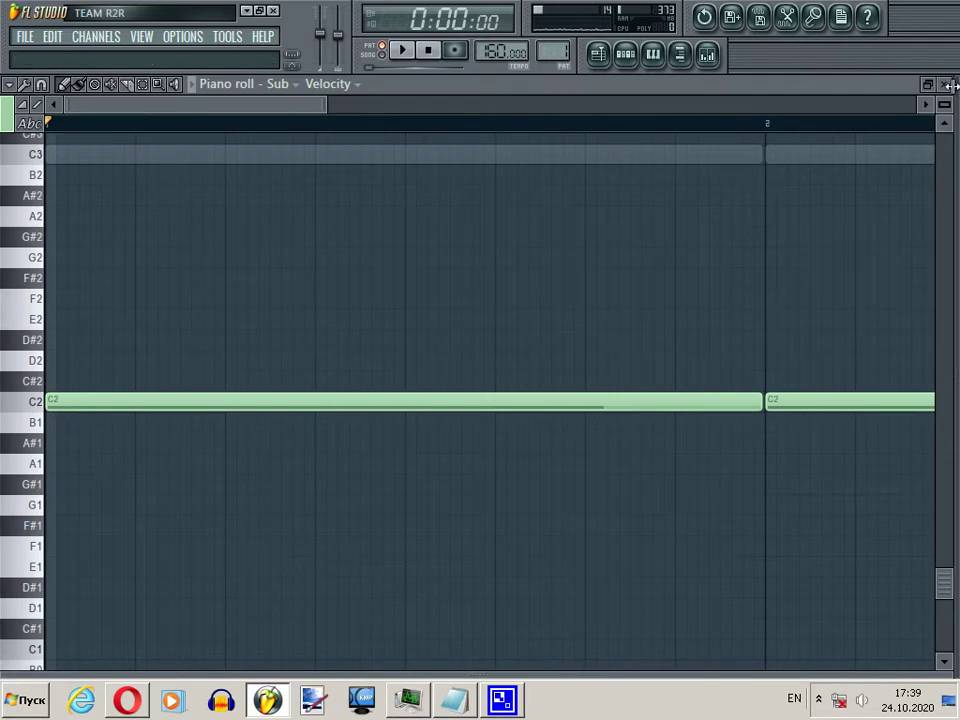
{"action": "left_click", "coordinate": [946, 85]}
Step: Audition the Sub channel soloed while adjusting its volume, open its channel settings, and stop playback
{"action": "key", "text": "space"}
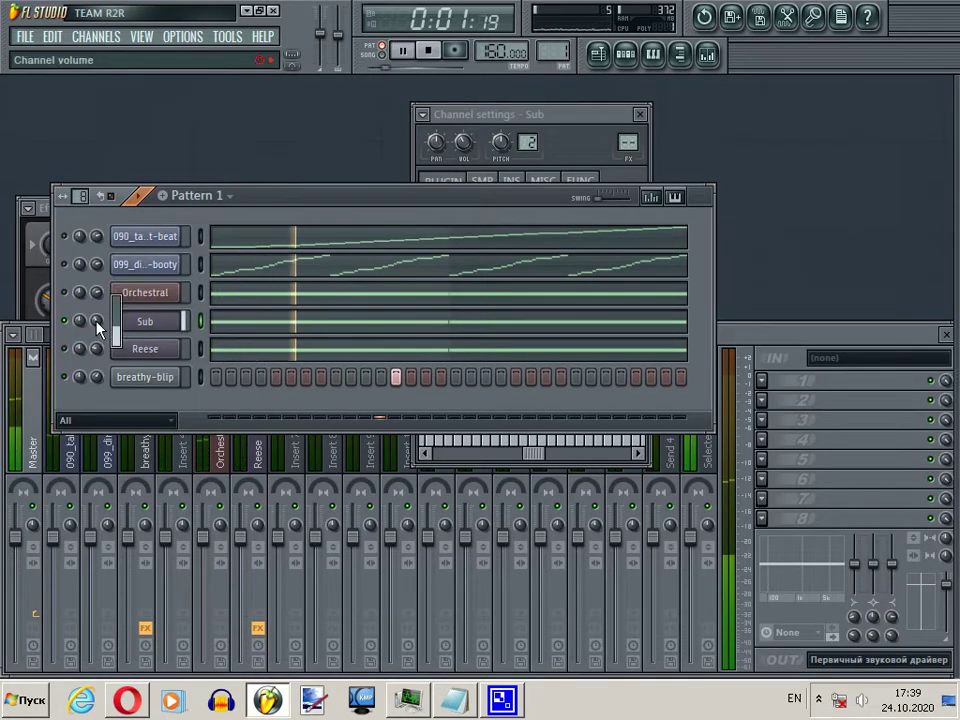
{"action": "left_click_drag", "start_coordinate": [98, 323], "coordinate": [115, 276]}
{"action": "left_click", "coordinate": [152, 322]}
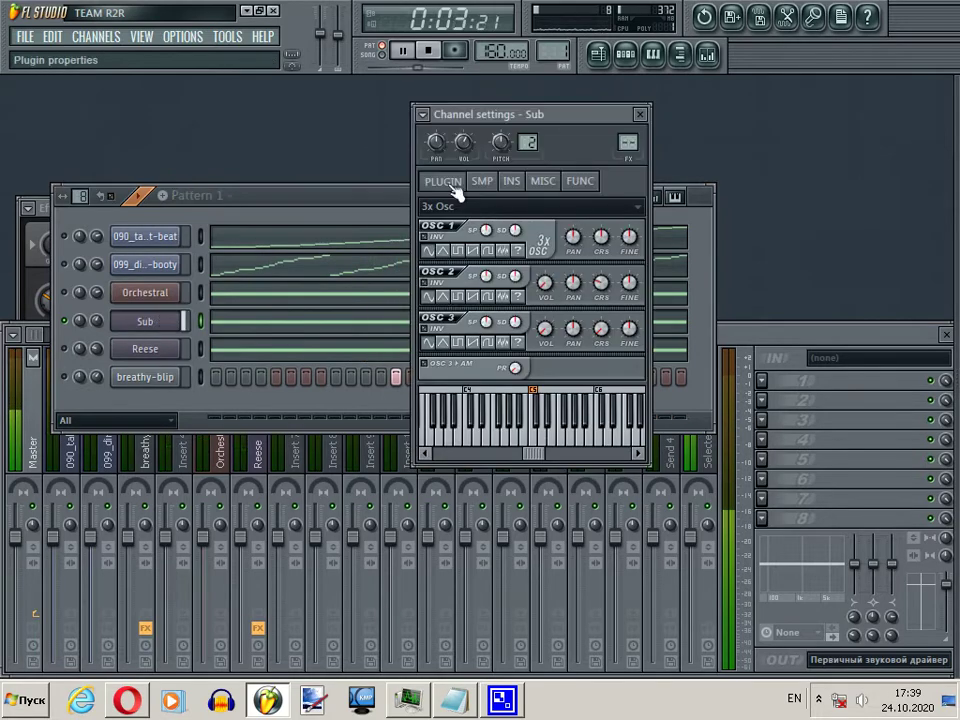
{"action": "key", "text": "space"}
Step: Link the Sub channel to mixer track 7 and route that track only to Insert 4
{"action": "left_click_drag", "start_coordinate": [630, 144], "coordinate": [633, 95]}
{"action": "right_click", "coordinate": [297, 430]}
{"action": "mouse_move", "coordinate": [364, 414]}
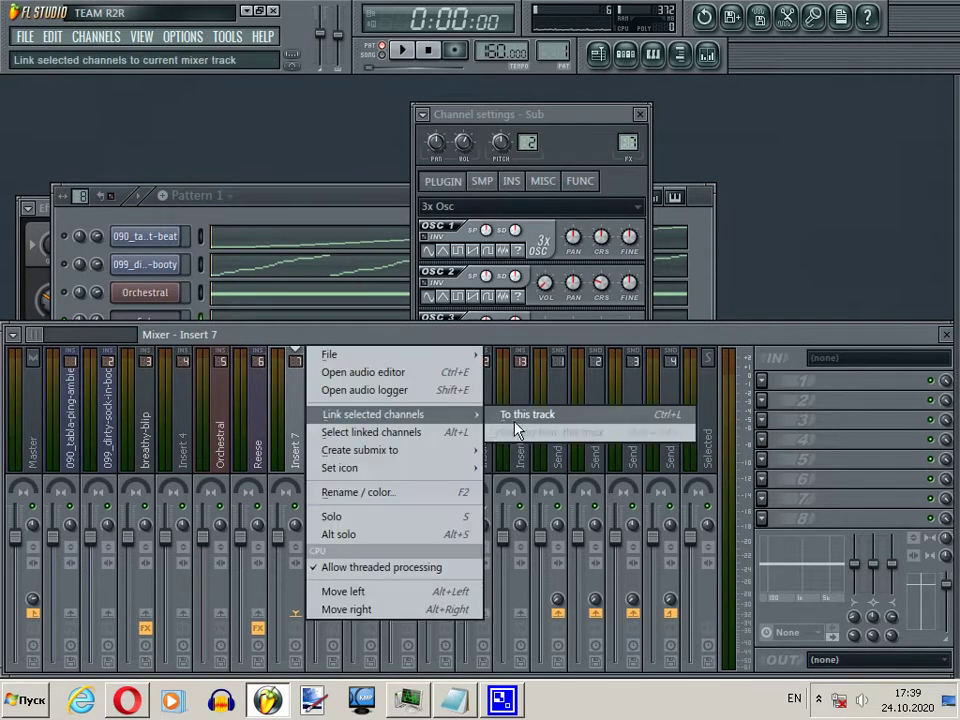
{"action": "left_click", "coordinate": [529, 414]}
{"action": "right_click", "coordinate": [184, 614]}
{"action": "left_click", "coordinate": [257, 613]}
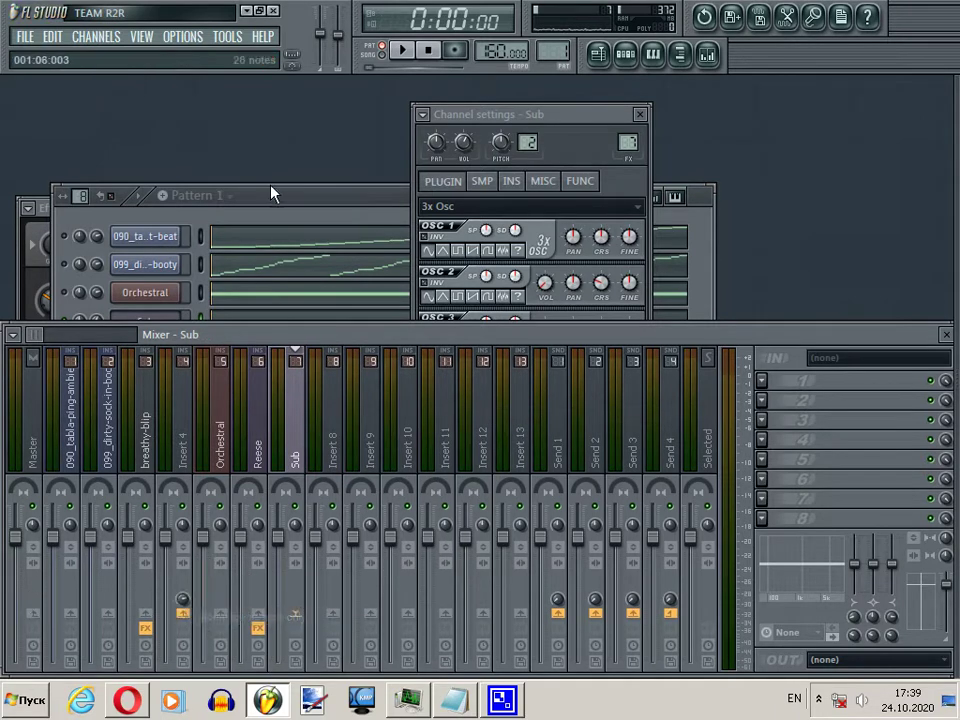
Step: Play the Sub and Reese channels together and balance the Sub volume at about 47%
{"action": "left_click", "coordinate": [272, 194]}
{"action": "key", "text": "space"}
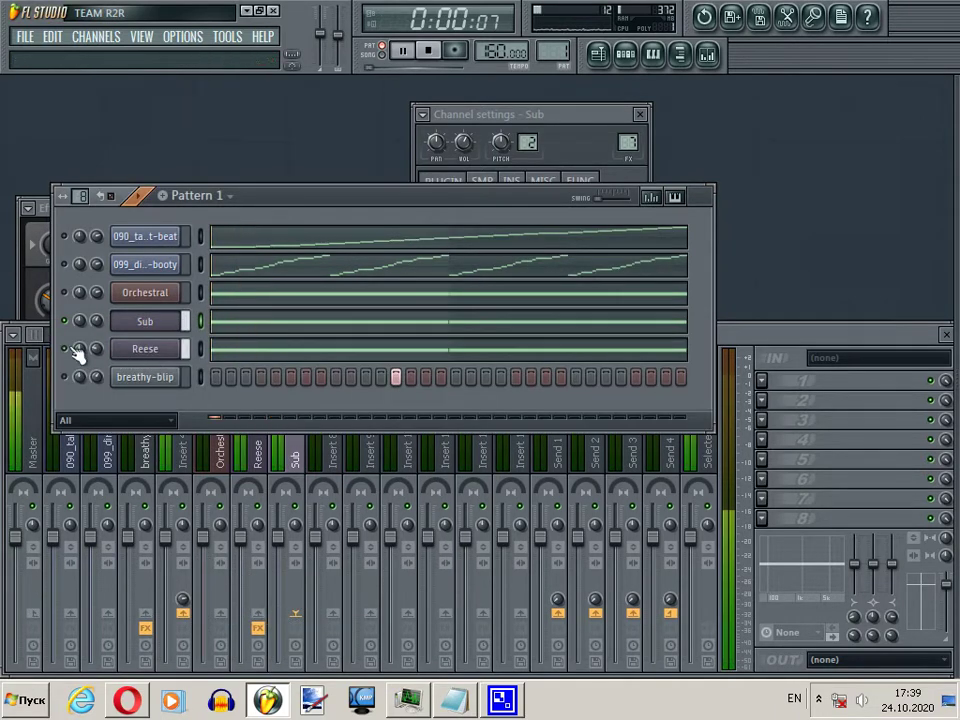
{"action": "left_click_drag", "start_coordinate": [97, 321], "coordinate": [119, 346]}
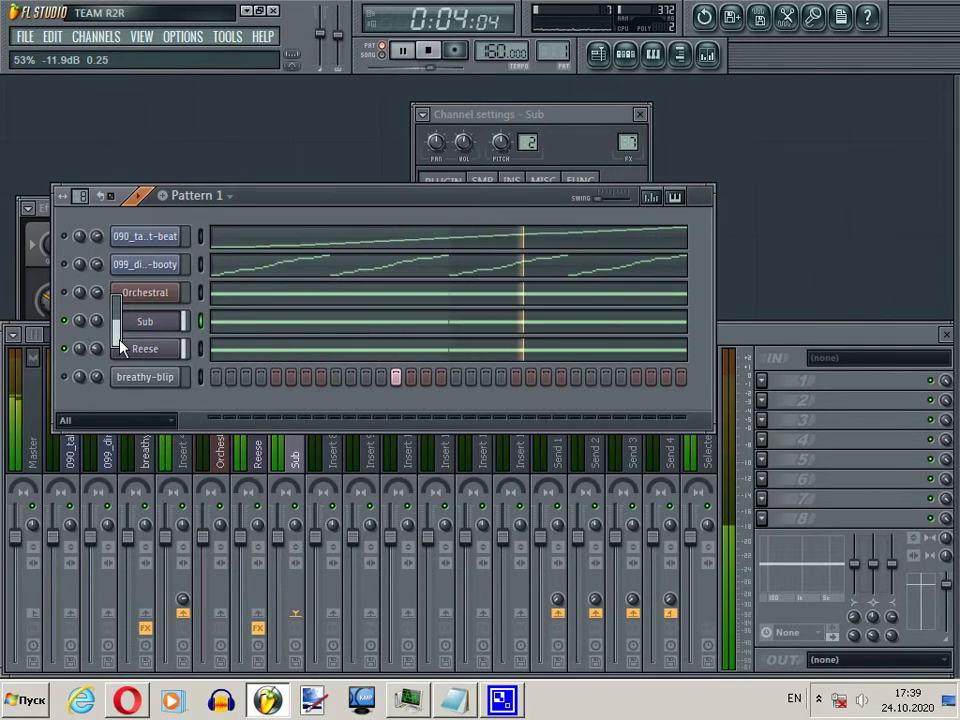
{"action": "left_click_drag", "start_coordinate": [120, 347], "coordinate": [100, 331]}
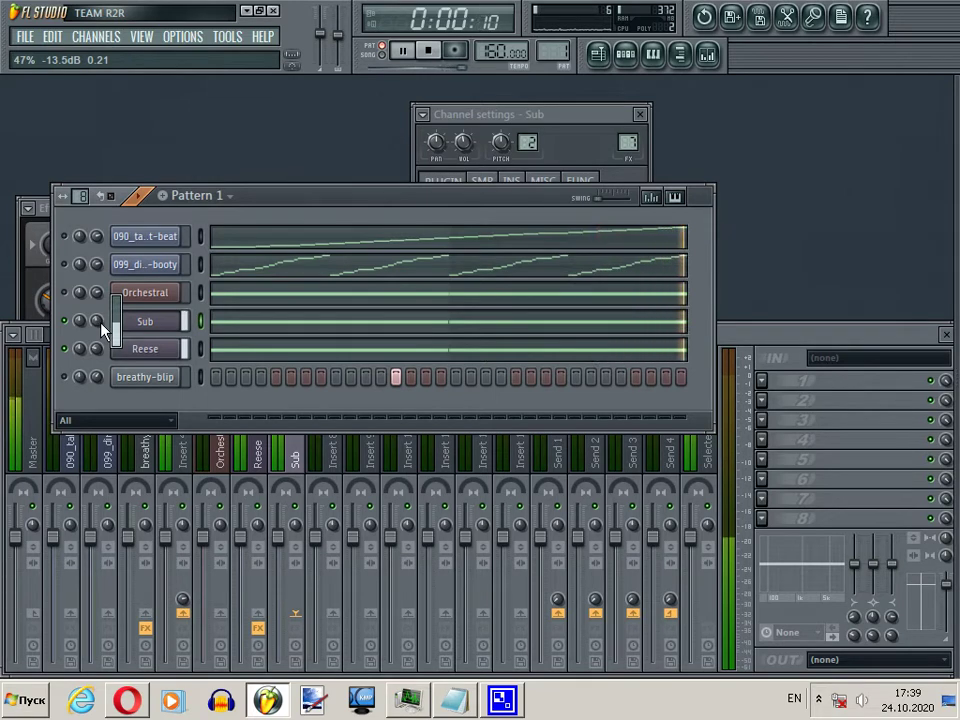
Step: Unmute the remaining channels, including both drum loops, and rebalance the Sub volume against the full beat
{"action": "left_click", "coordinate": [64, 292]}
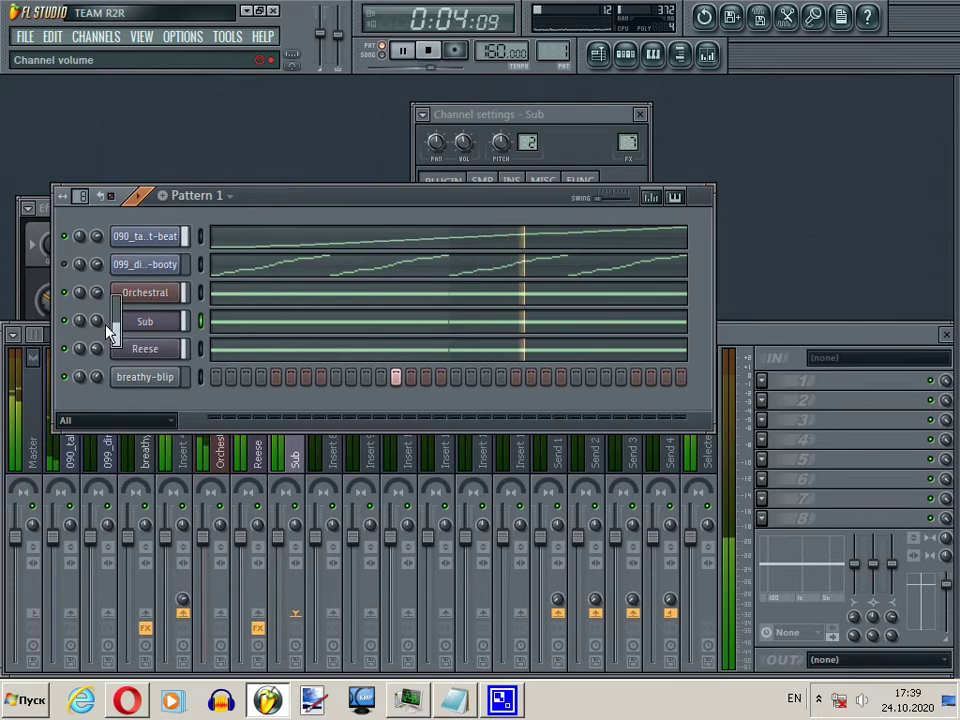
{"action": "left_click_drag", "start_coordinate": [97, 322], "coordinate": [131, 317]}
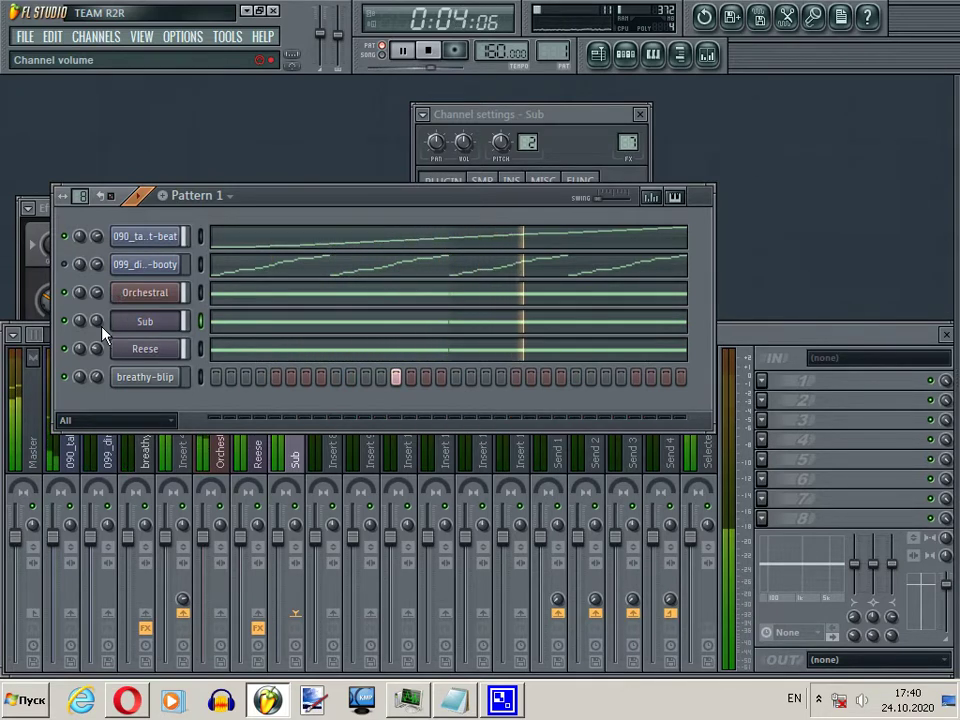
{"action": "left_click", "coordinate": [63, 264]}
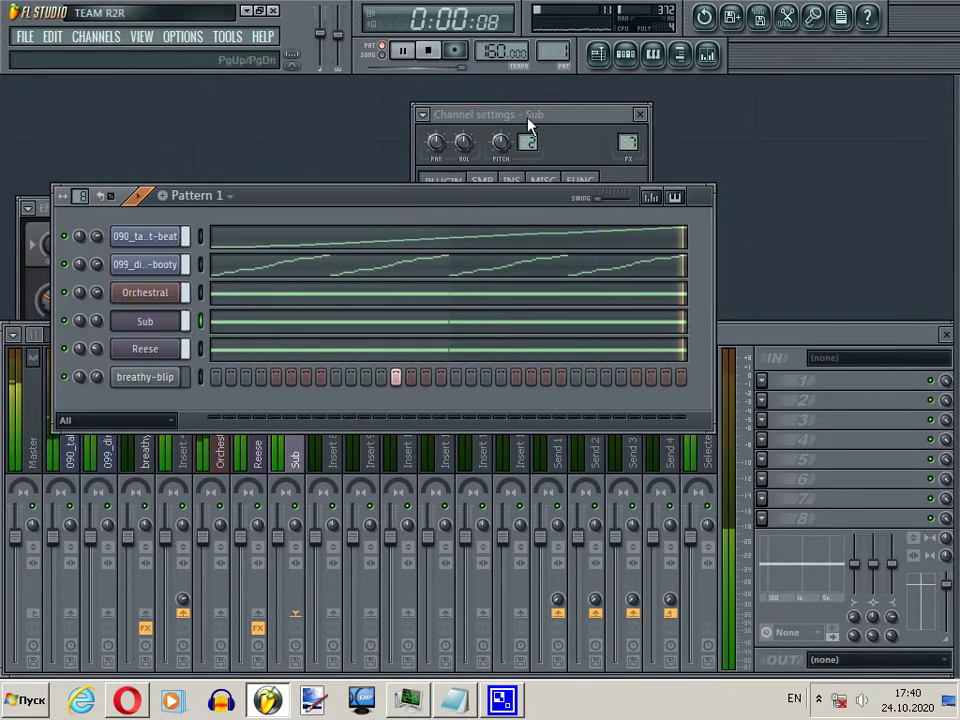
Step: Fine-tune the Sub volume during playback and close the Sub channel settings and the Effector window
{"action": "left_click", "coordinate": [640, 114]}
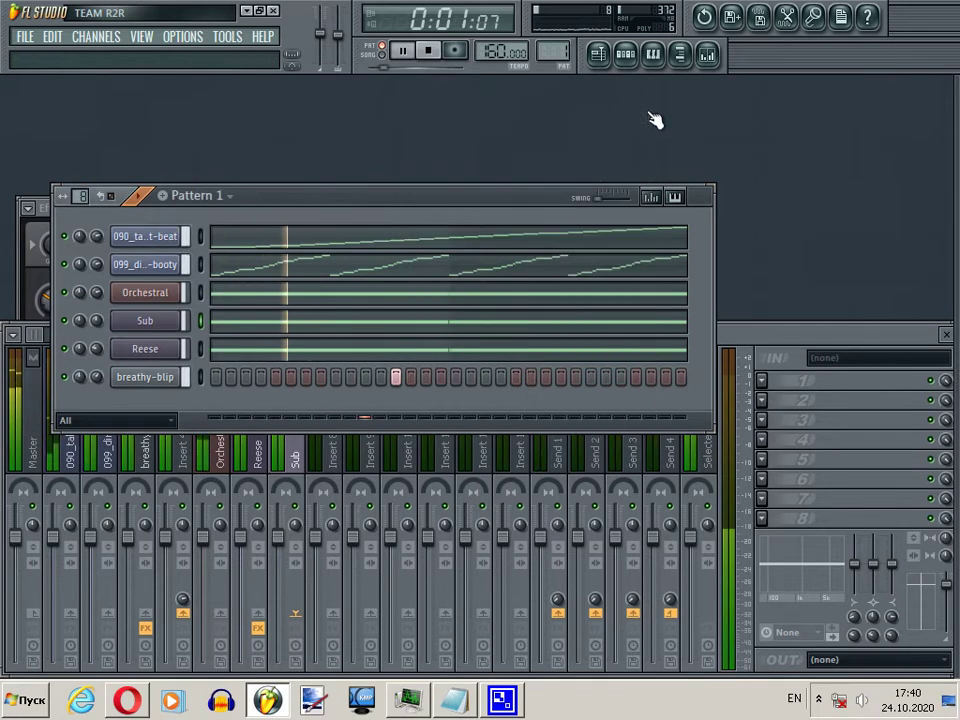
{"action": "left_click", "coordinate": [100, 324]}
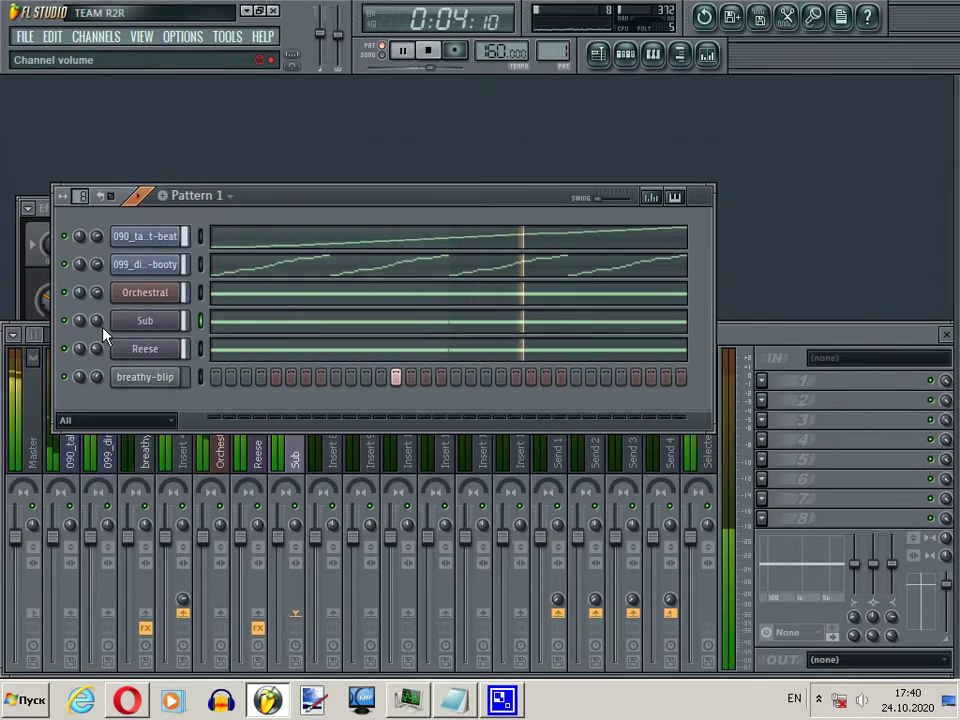
{"action": "left_click", "coordinate": [45, 208]}
{"action": "left_click", "coordinate": [414, 209]}
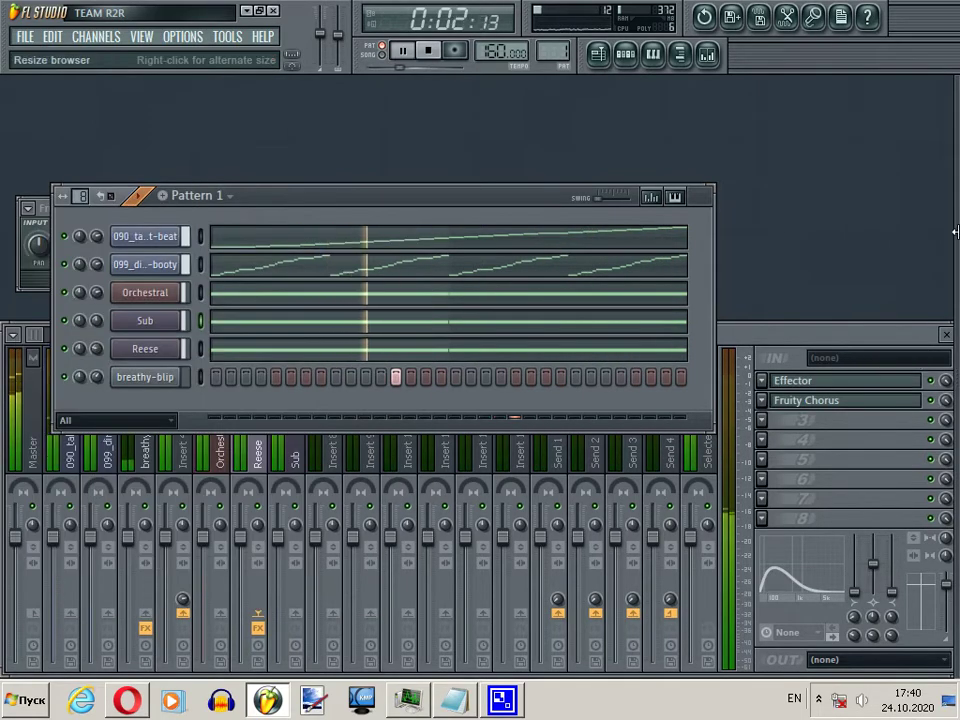
Step: Reveal and widen the sample browser, and replay the pattern with the Sub channel muted before stopping playback
{"action": "mouse_move", "coordinate": [896, 231]}
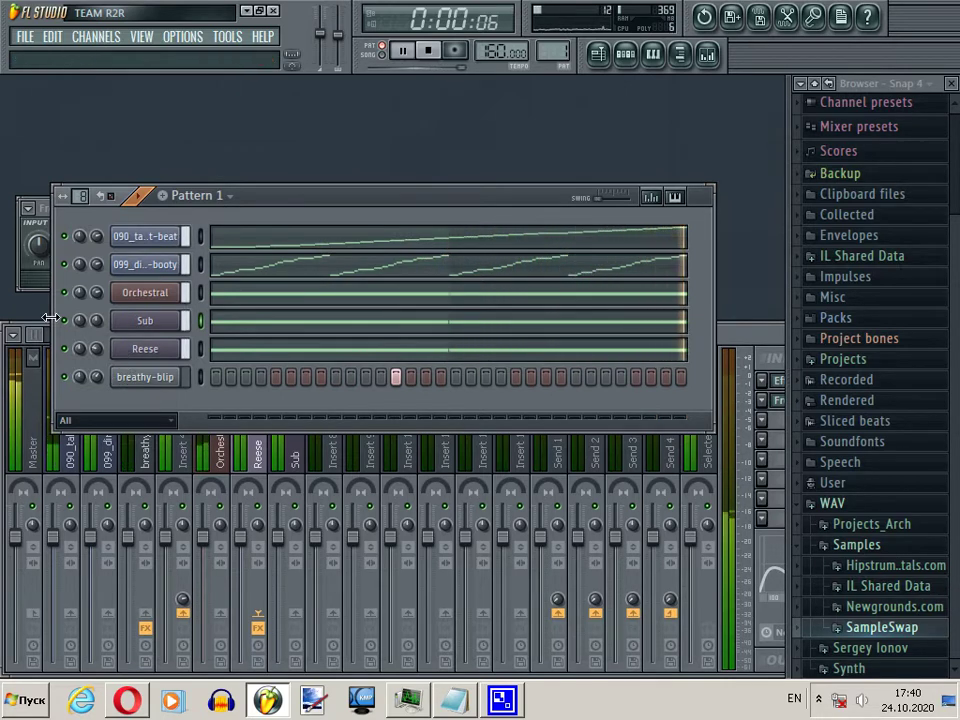
{"action": "key", "text": "space"}
{"action": "key", "text": "space"}
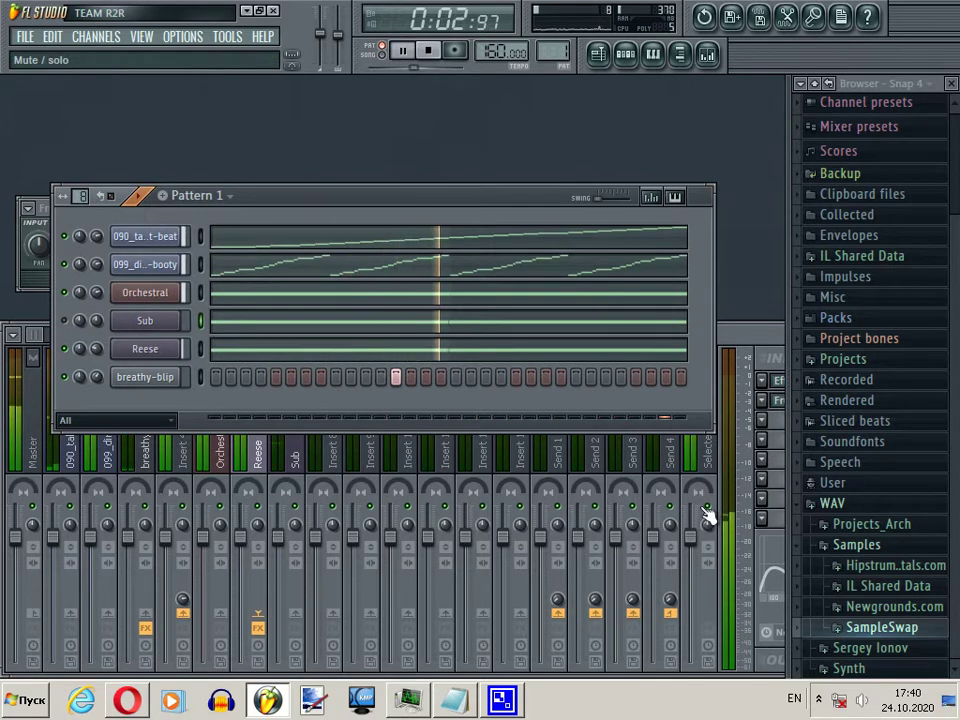
{"action": "key", "text": "space"}
{"action": "left_click_drag", "start_coordinate": [797, 478], "coordinate": [754, 467]}
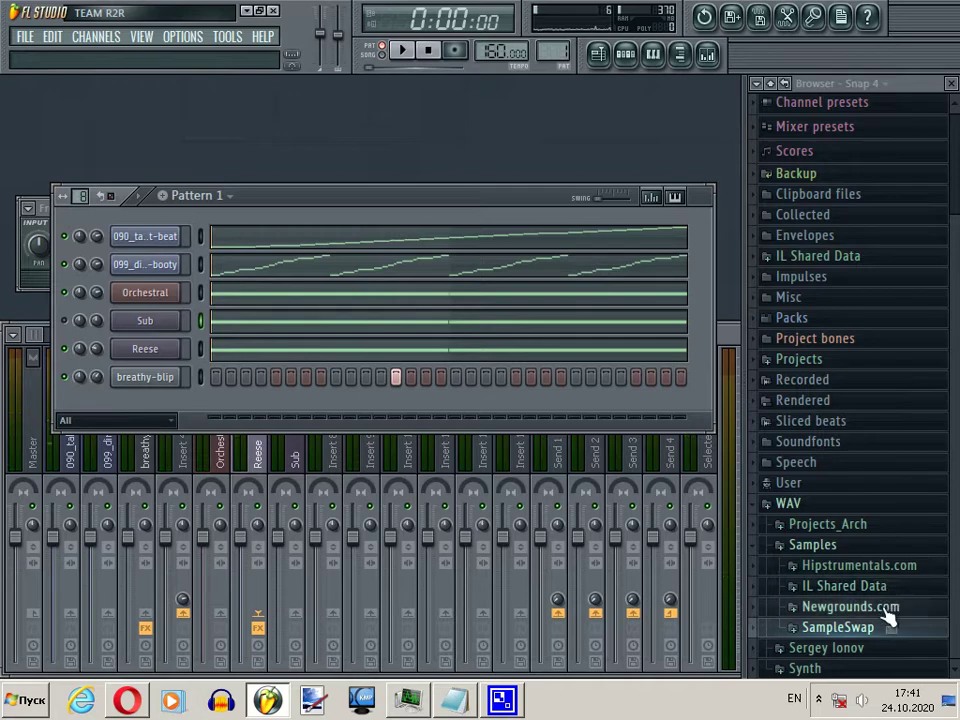
Step: Open the 091 to 100 bpm folder of drum loops and breaks in the SampleSwap samples
{"action": "left_click", "coordinate": [885, 627]}
{"action": "left_click", "coordinate": [880, 586]}
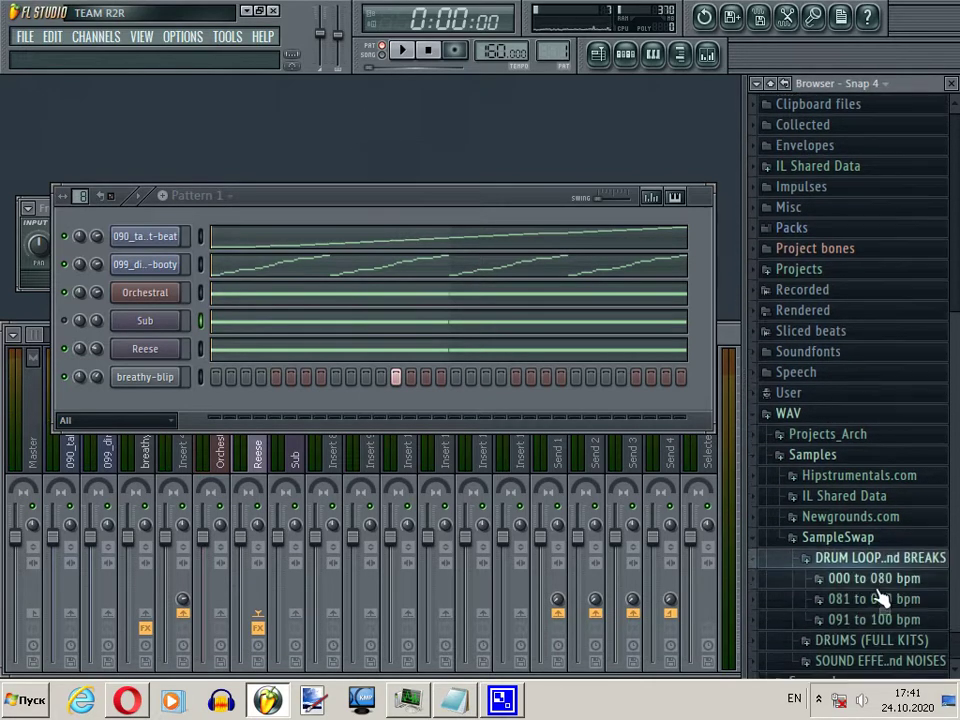
{"action": "left_click", "coordinate": [879, 611]}
Step: Audition the 096 to 098 bpm drum loops, including ride-journey, synthetic-classic, drama-echo-snare and drag_your_feet, for another layer
{"action": "left_click", "coordinate": [863, 462]}
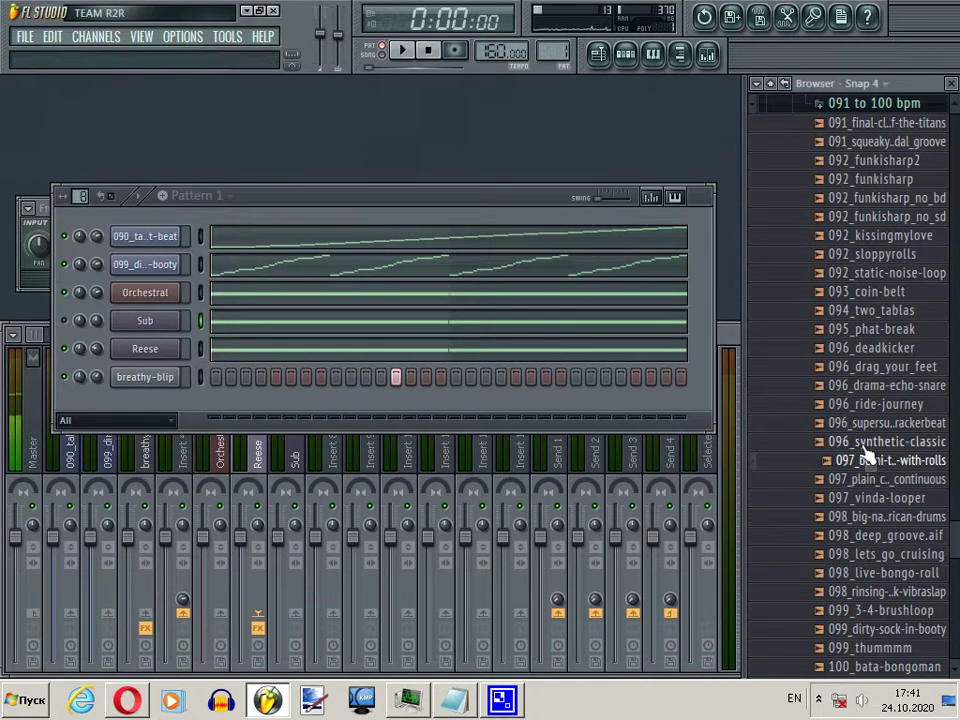
{"action": "left_click", "coordinate": [864, 426]}
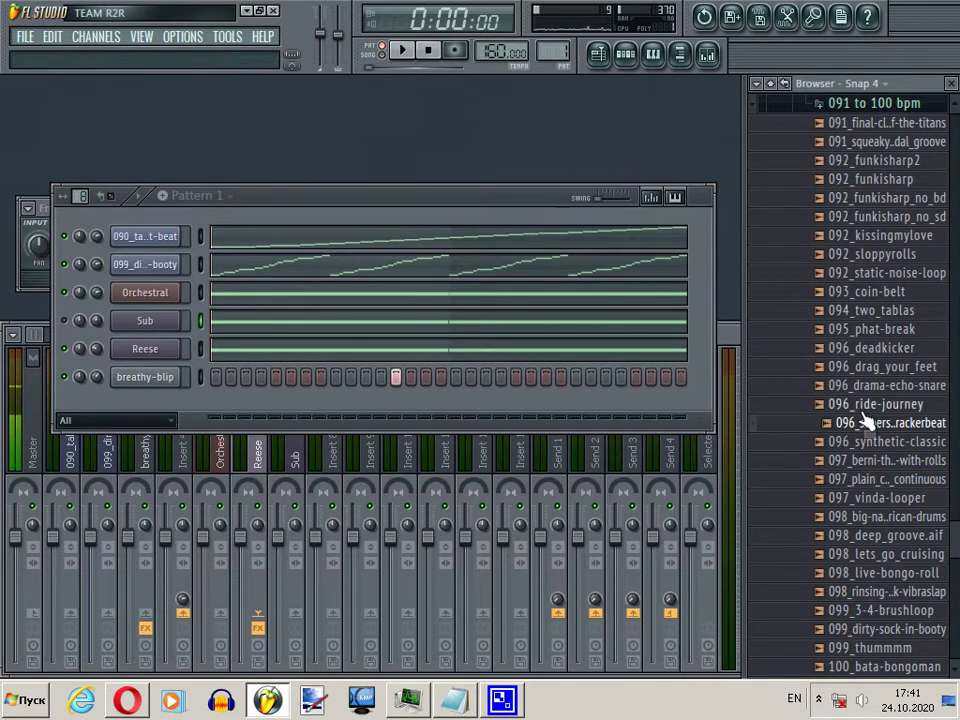
{"action": "left_click", "coordinate": [860, 410]}
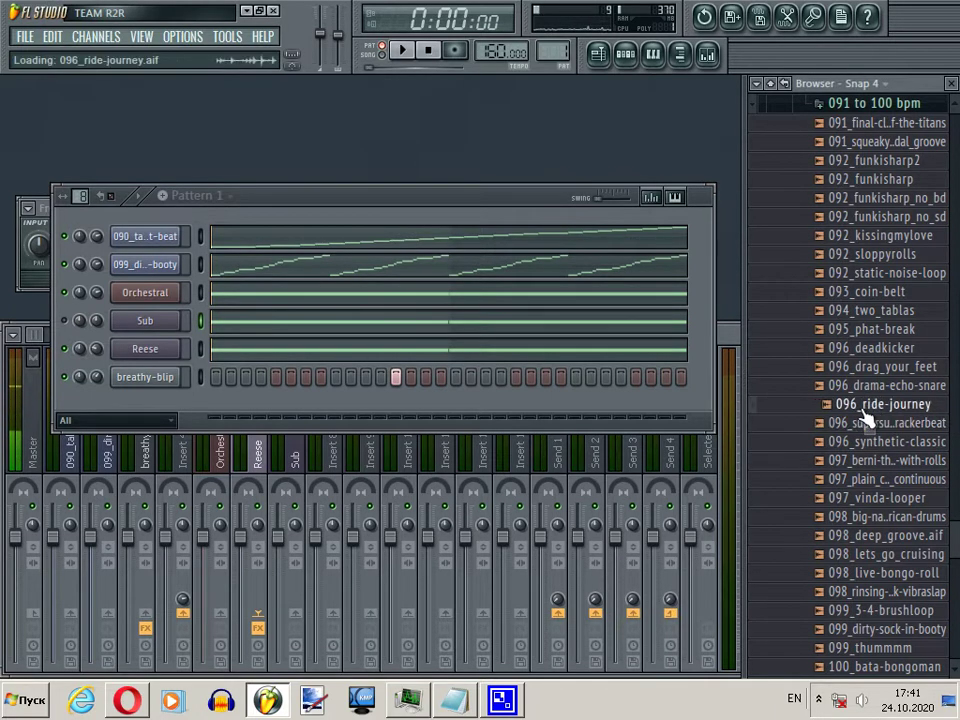
{"action": "left_click", "coordinate": [857, 481]}
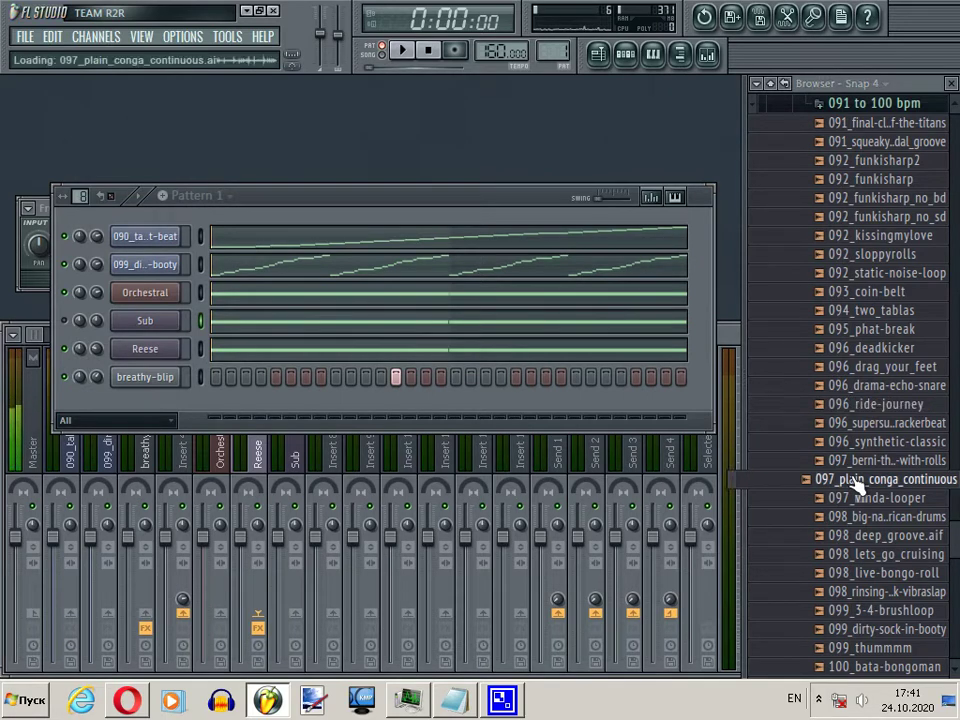
{"action": "left_click", "coordinate": [855, 497]}
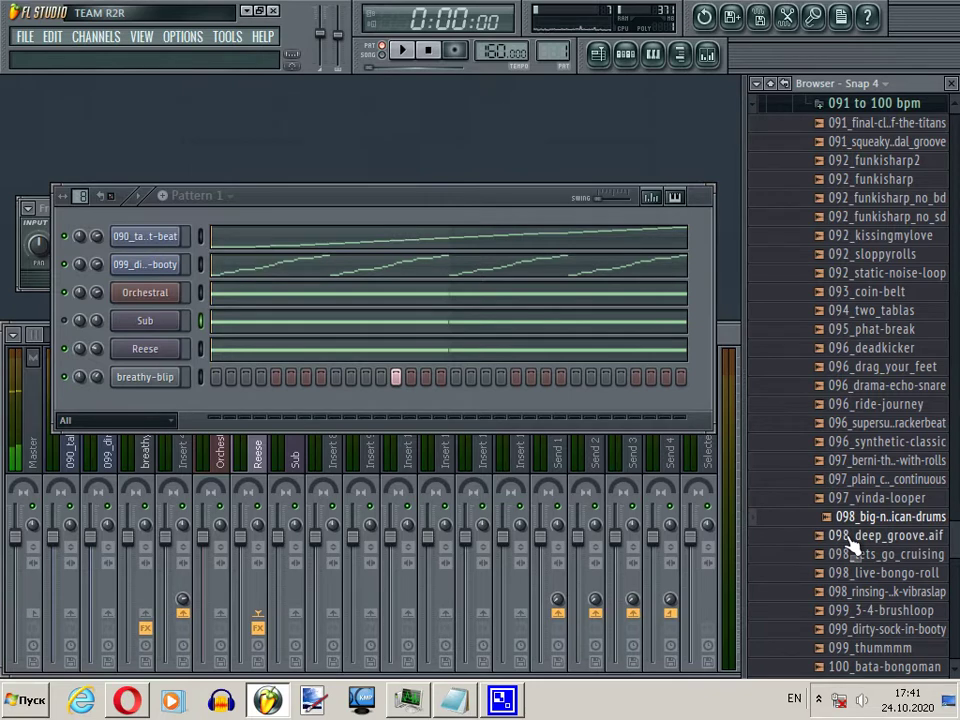
{"action": "left_click", "coordinate": [852, 540]}
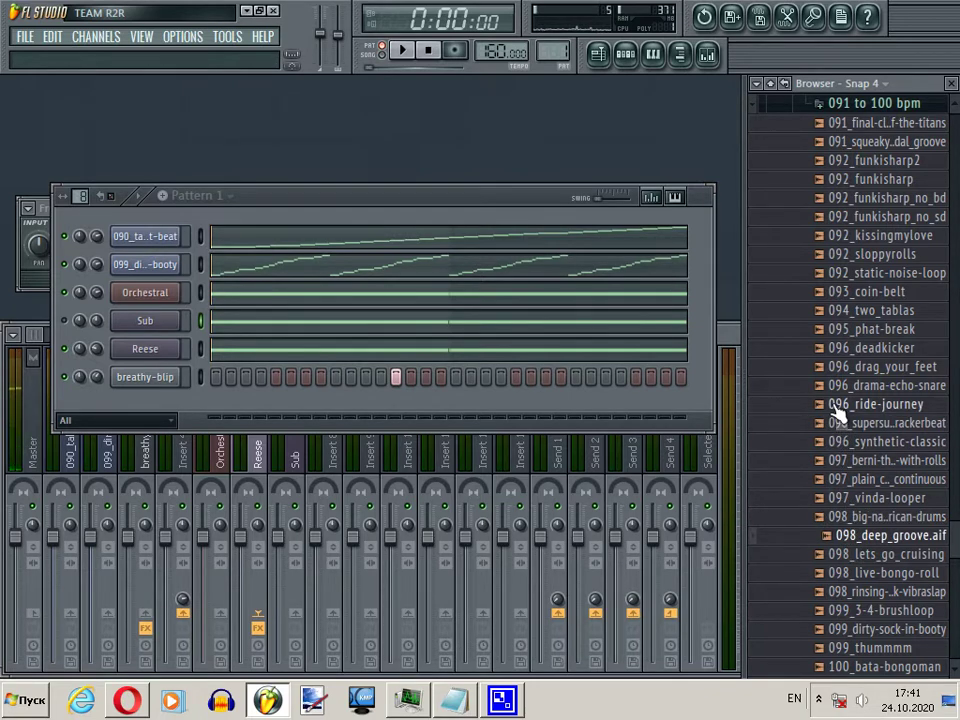
{"action": "left_click", "coordinate": [838, 405]}
{"action": "key", "text": "Up"}
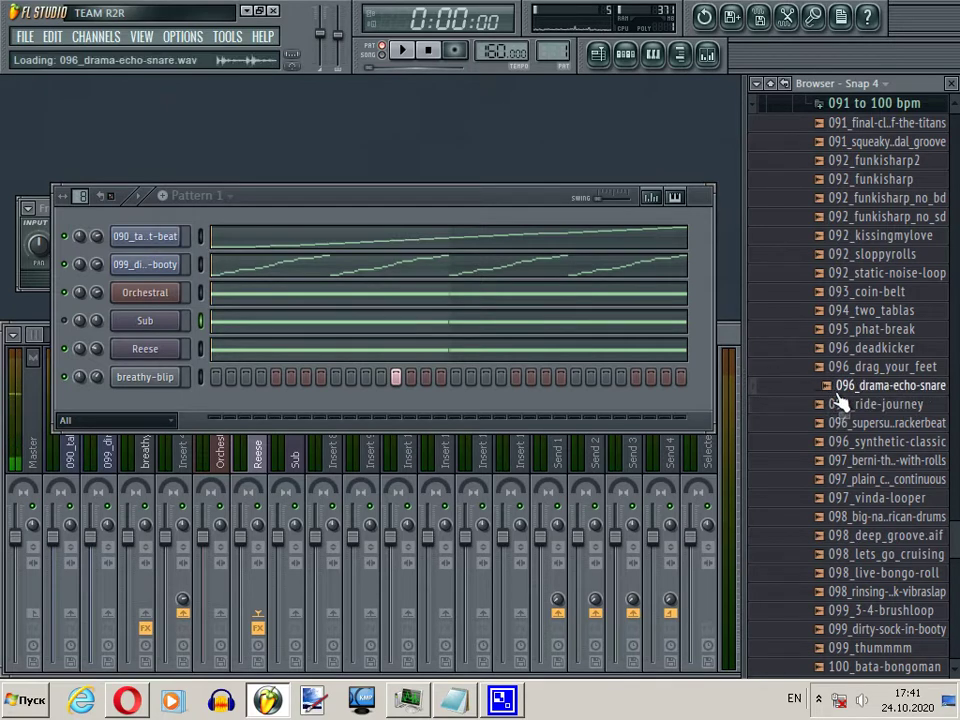
{"action": "left_click", "coordinate": [838, 422]}
{"action": "left_click_drag", "start_coordinate": [843, 430], "coordinate": [845, 452]}
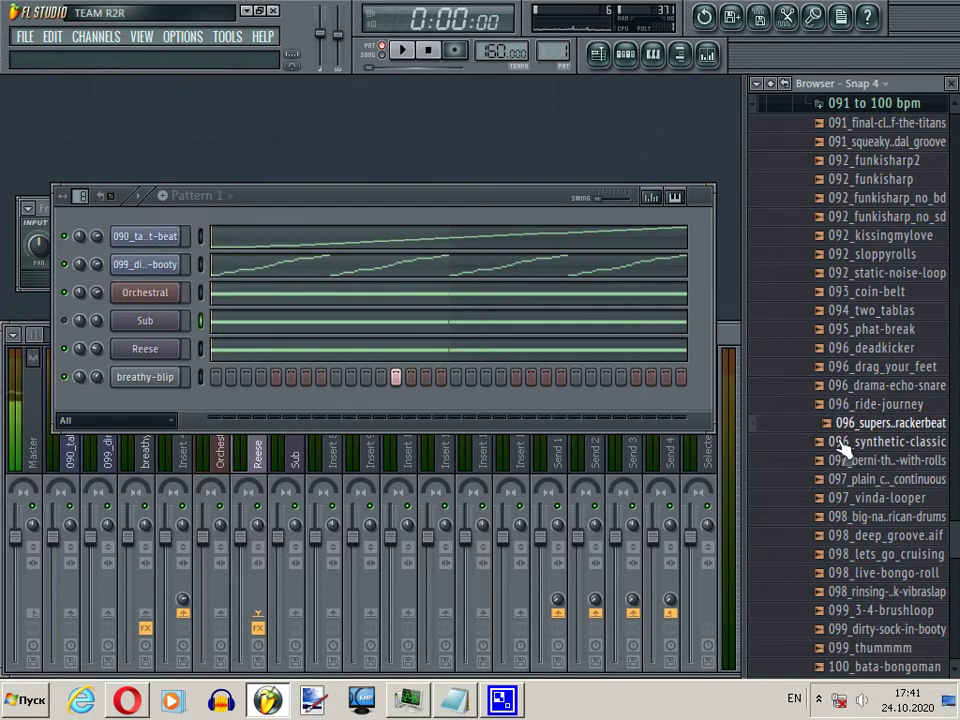
{"action": "left_click", "coordinate": [845, 454]}
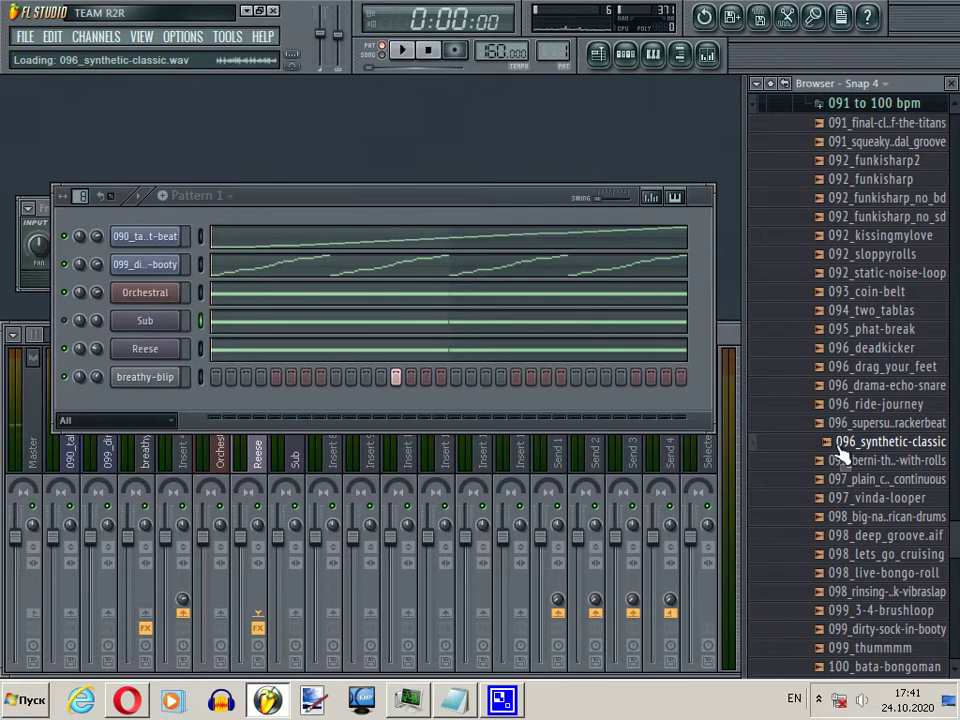
{"action": "left_click", "coordinate": [845, 387]}
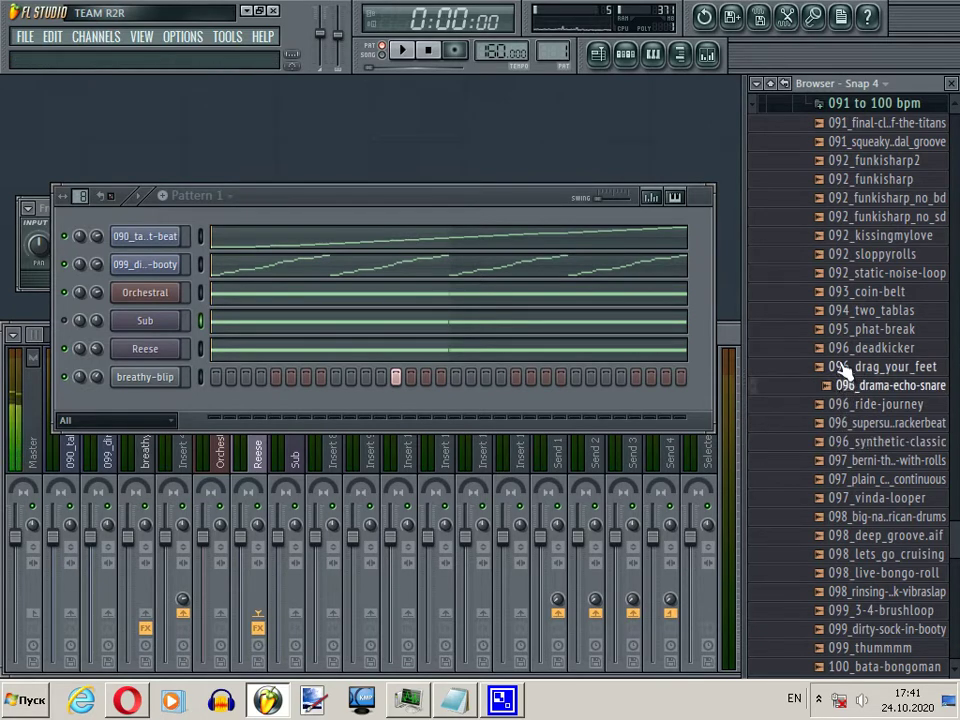
{"action": "left_click", "coordinate": [843, 368]}
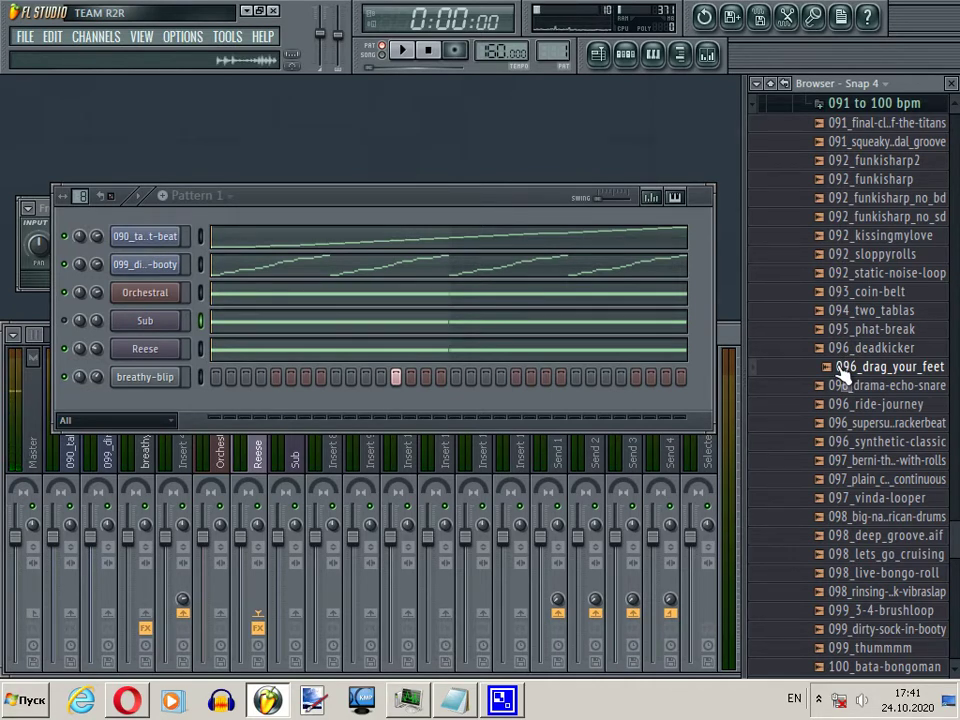
Step: Audition the 092 to 095 bpm drum loops, including phat-break, two_tablas, static-noise-loop and sloppyrolls
{"action": "left_click", "coordinate": [842, 334]}
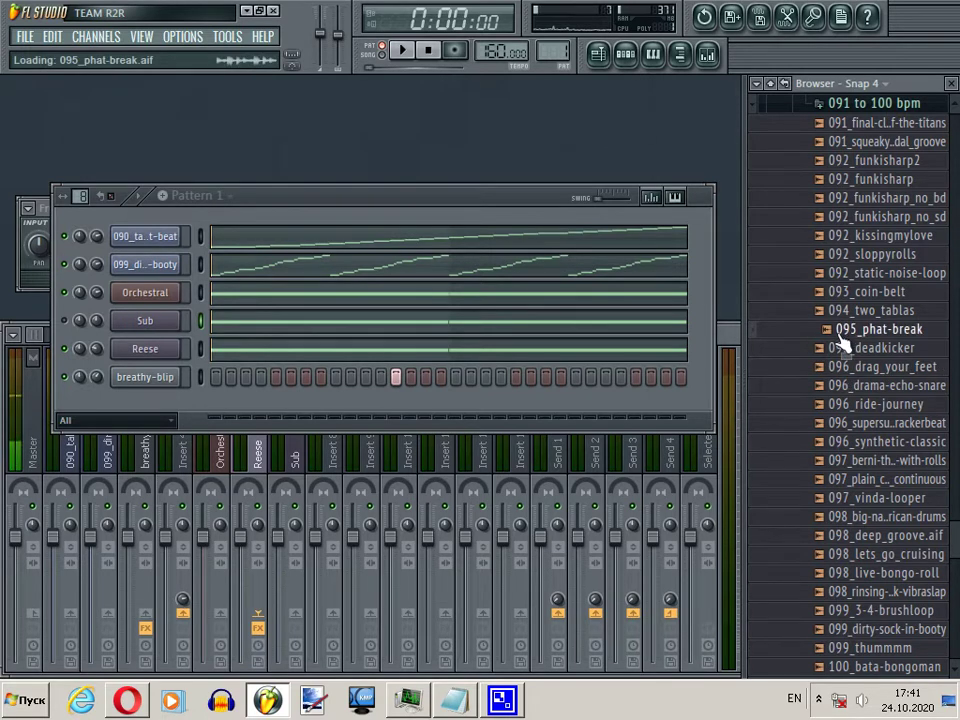
{"action": "left_click", "coordinate": [845, 313]}
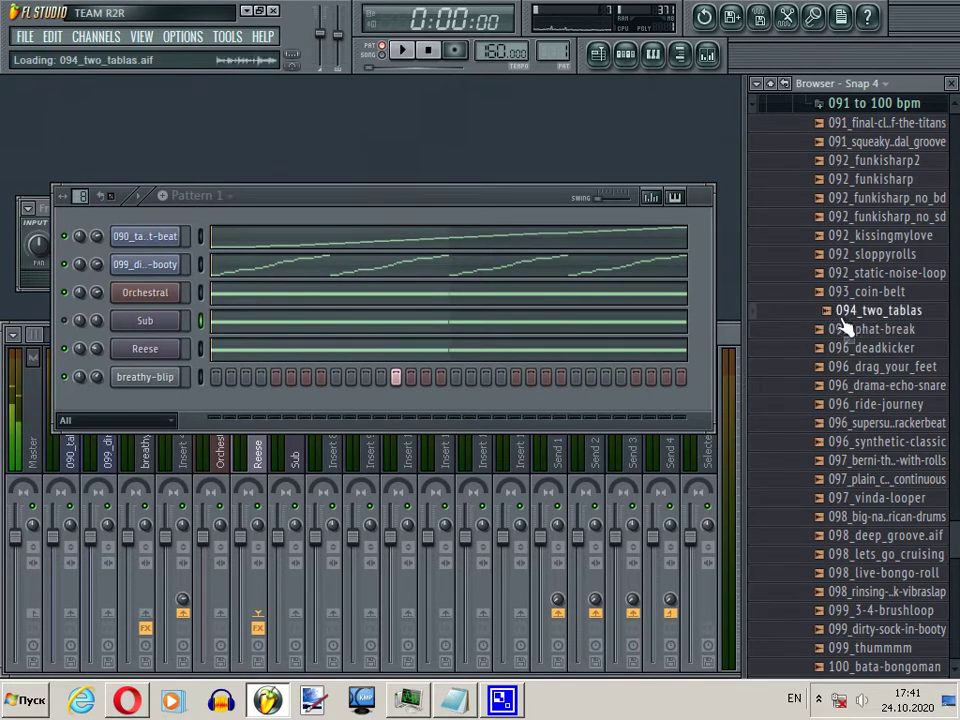
{"action": "left_click", "coordinate": [845, 292]}
{"action": "left_click", "coordinate": [848, 281]}
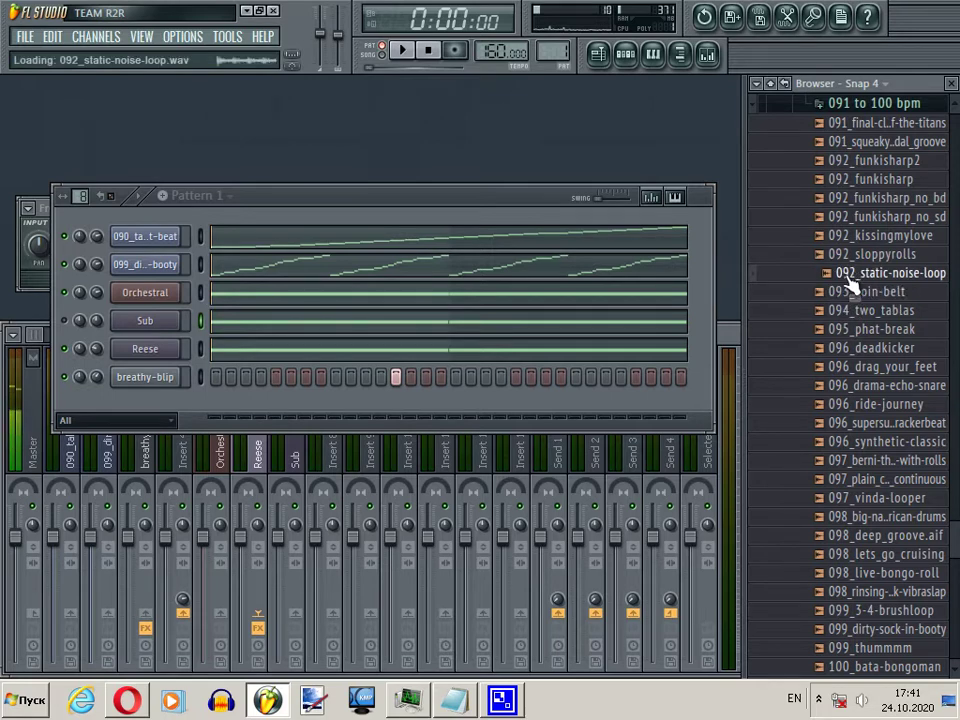
{"action": "left_click", "coordinate": [850, 257]}
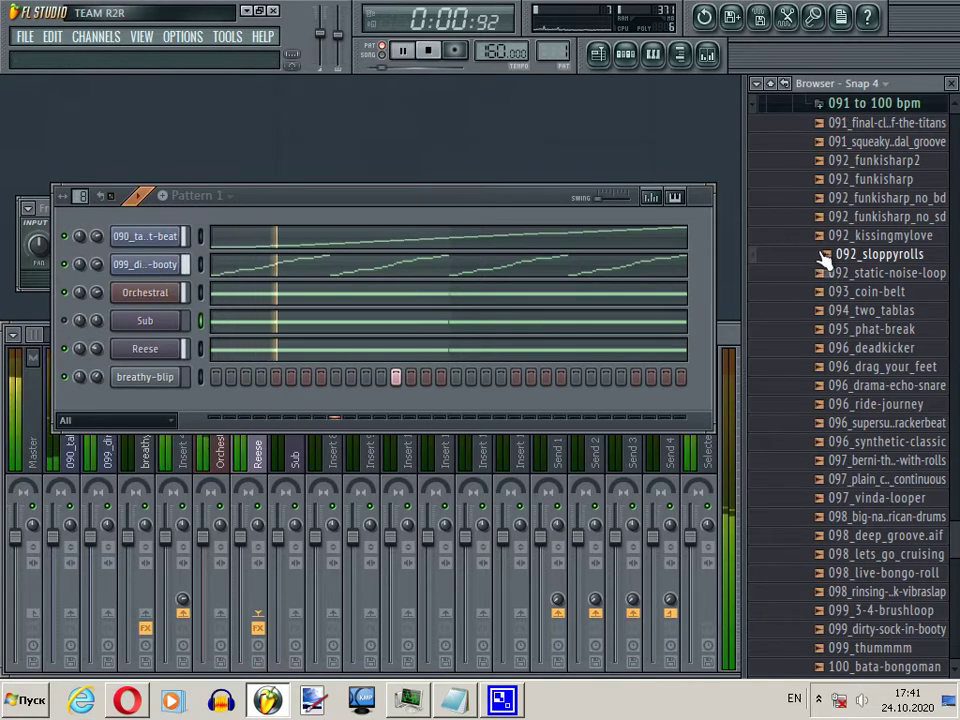
Step: Mute the 099 dirty-sock-in-booty channel and audition kissingmylove, phat-break, deadkicker and drag_your_feet over the playing pattern
{"action": "left_click", "coordinate": [824, 257]}
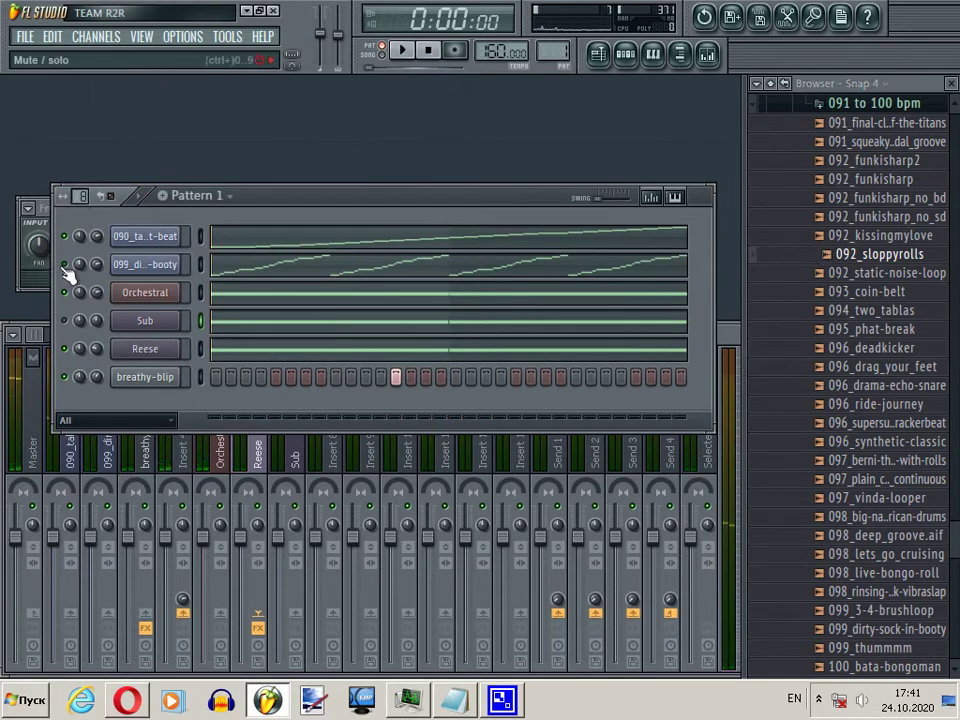
{"action": "key", "text": "space"}
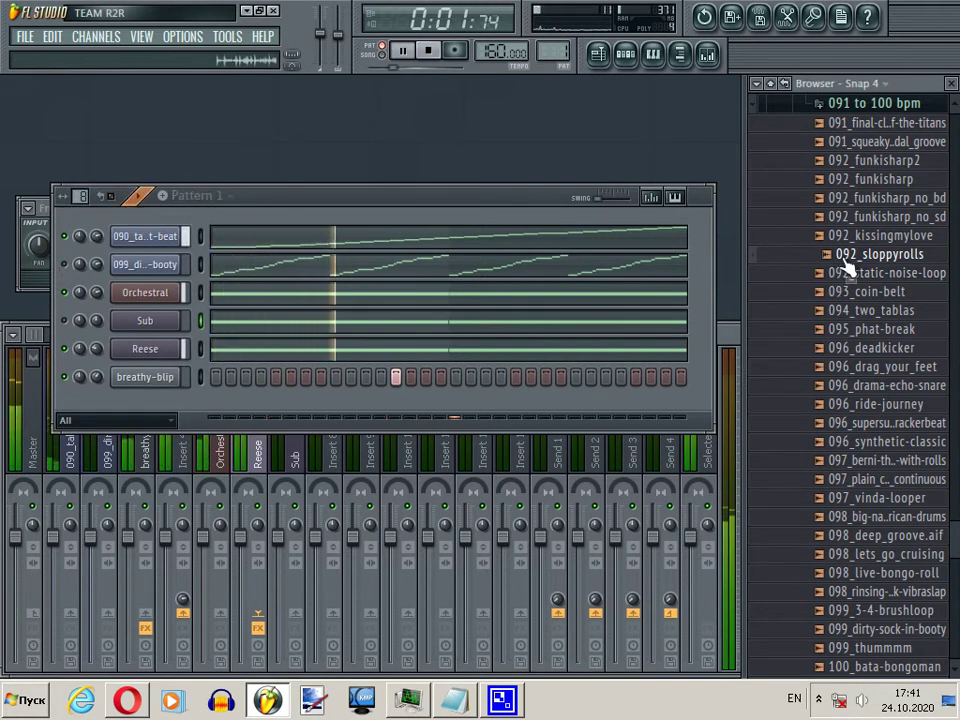
{"action": "left_click", "coordinate": [855, 238]}
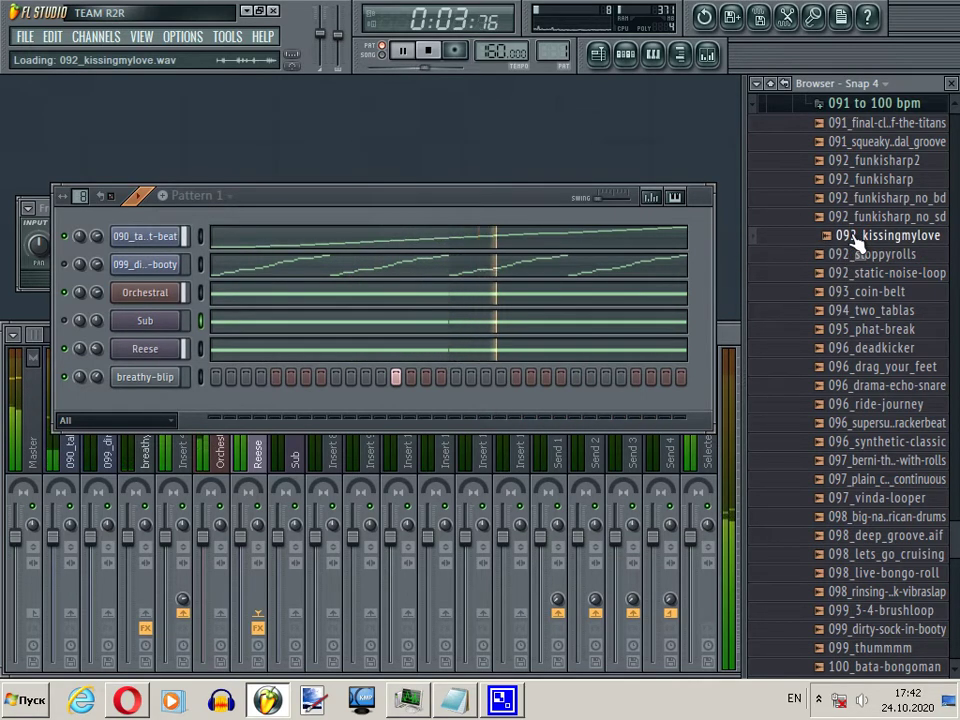
{"action": "left_click", "coordinate": [843, 337]}
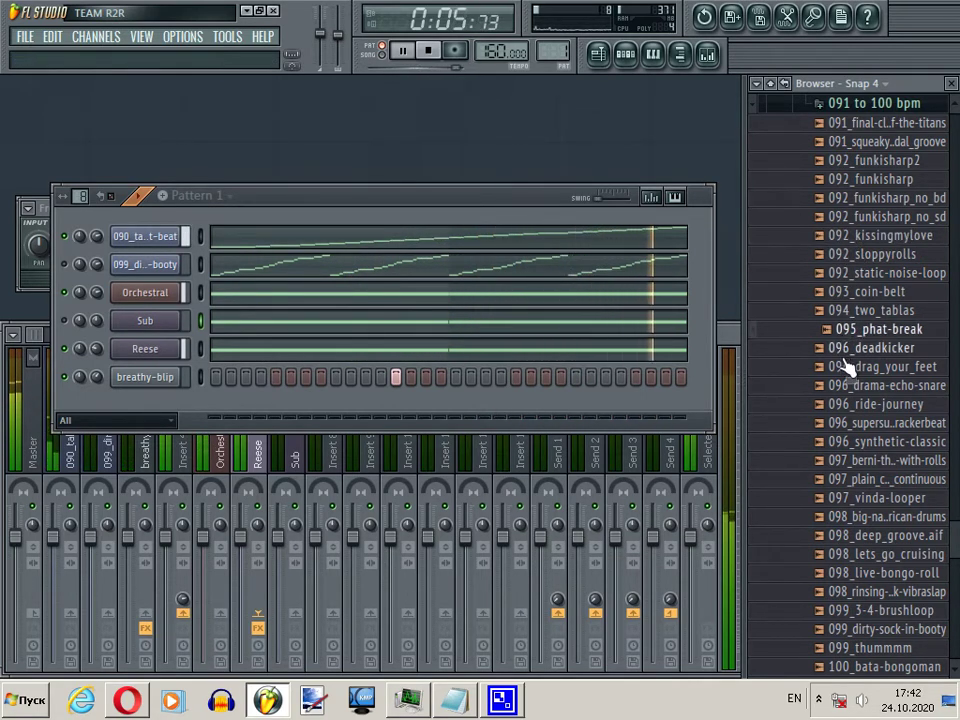
{"action": "left_click", "coordinate": [845, 350]}
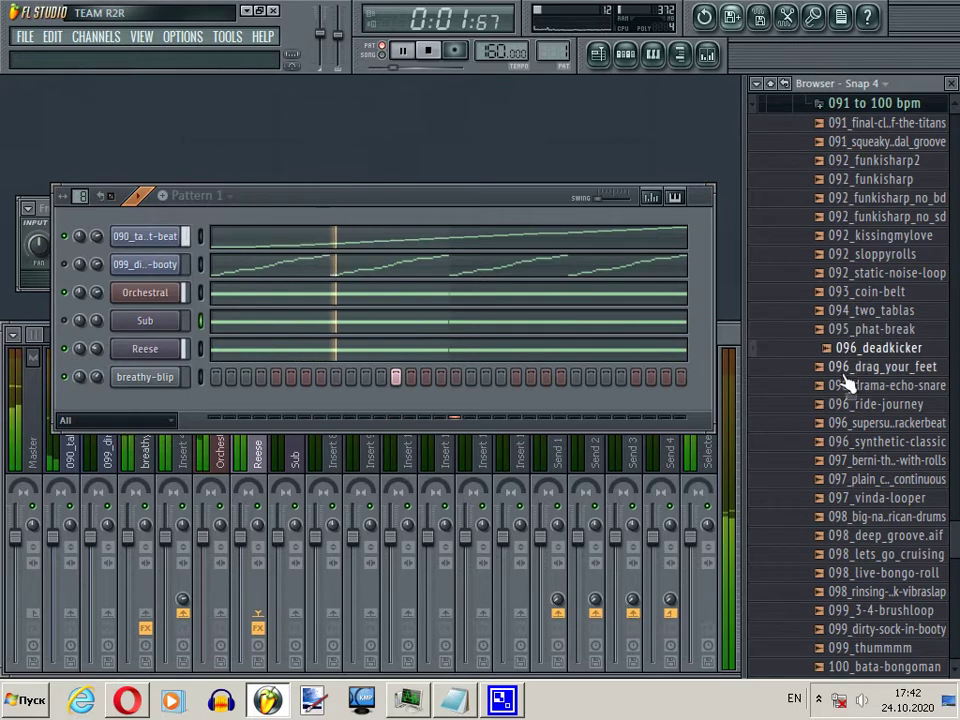
{"action": "left_click", "coordinate": [845, 370]}
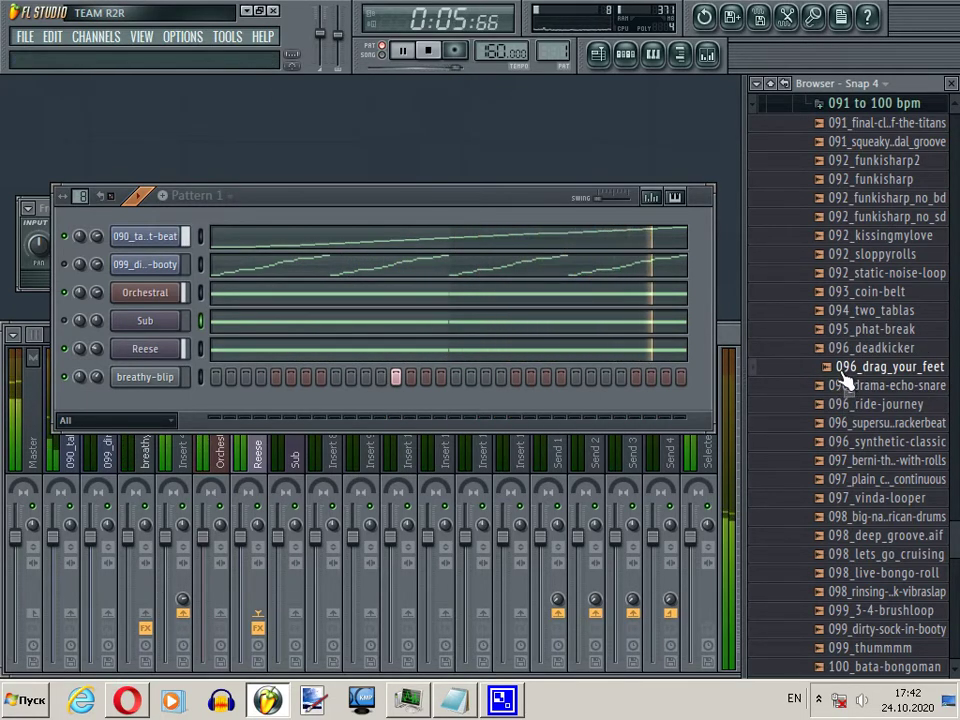
Step: Stop playback, load 096_drag_your_feet into a new Fruity Slicer channel and hide the sample browser
{"action": "key", "text": "space"}
{"action": "right_click", "coordinate": [845, 370]}
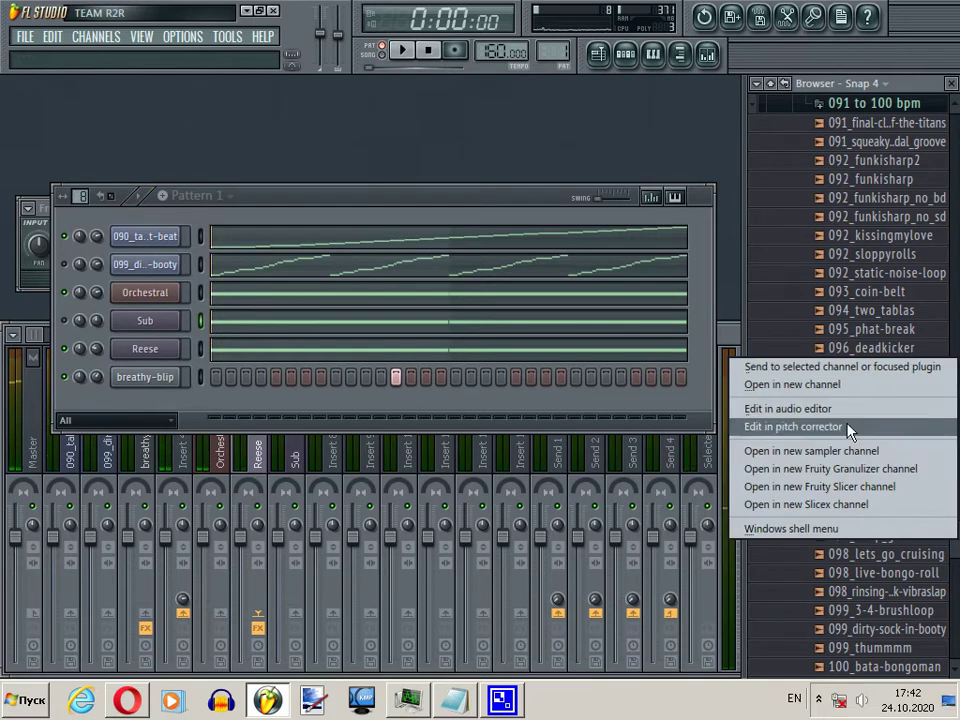
{"action": "left_click", "coordinate": [848, 486]}
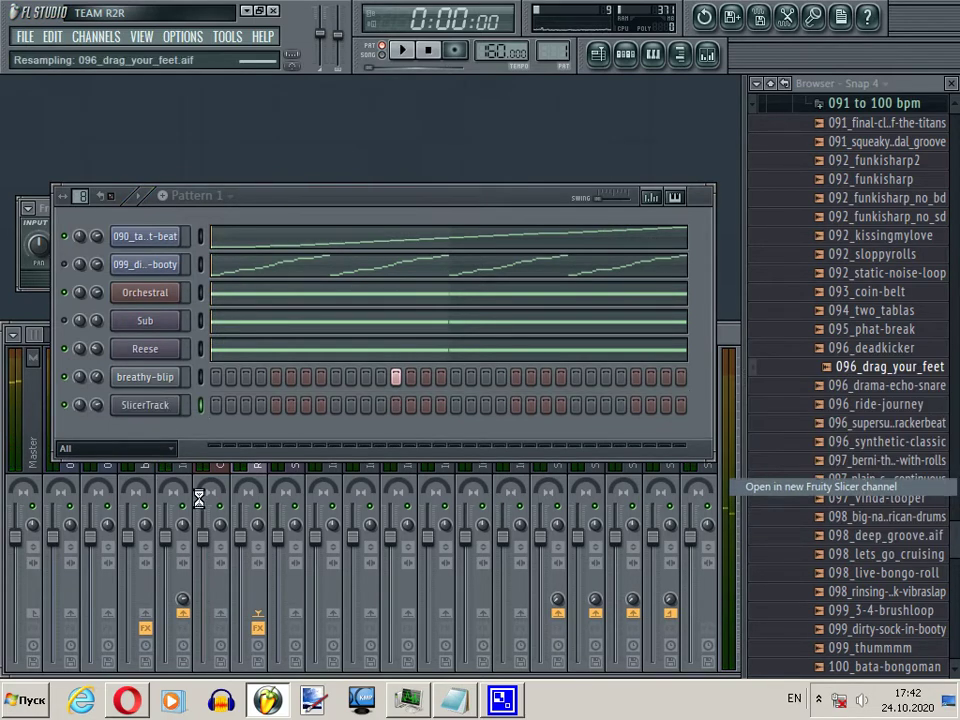
{"action": "left_click", "coordinate": [200, 405]}
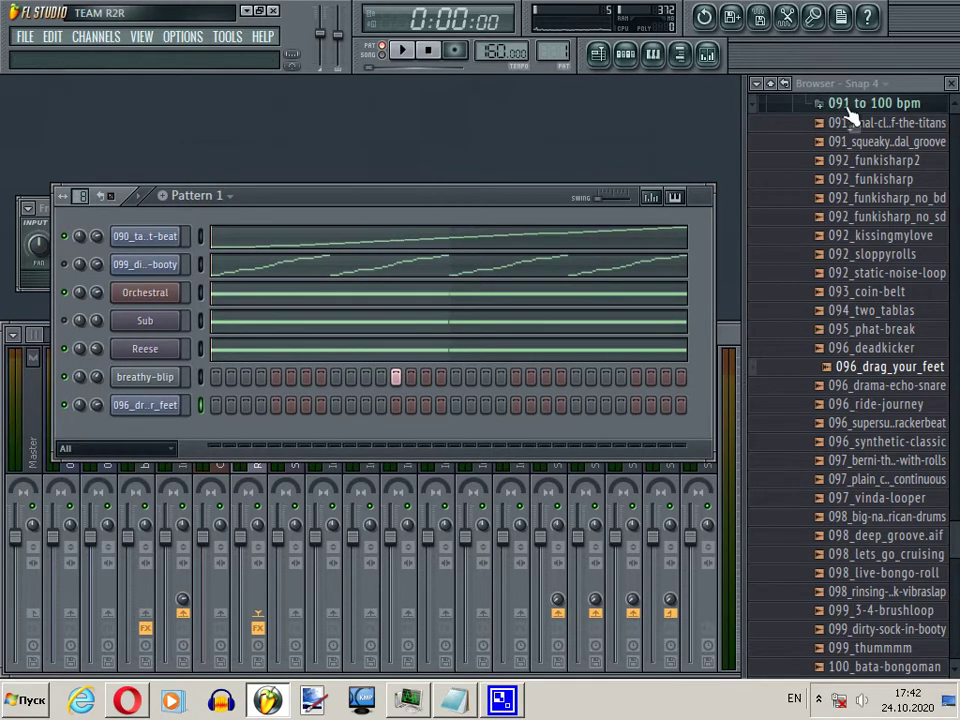
{"action": "left_click", "coordinate": [818, 102]}
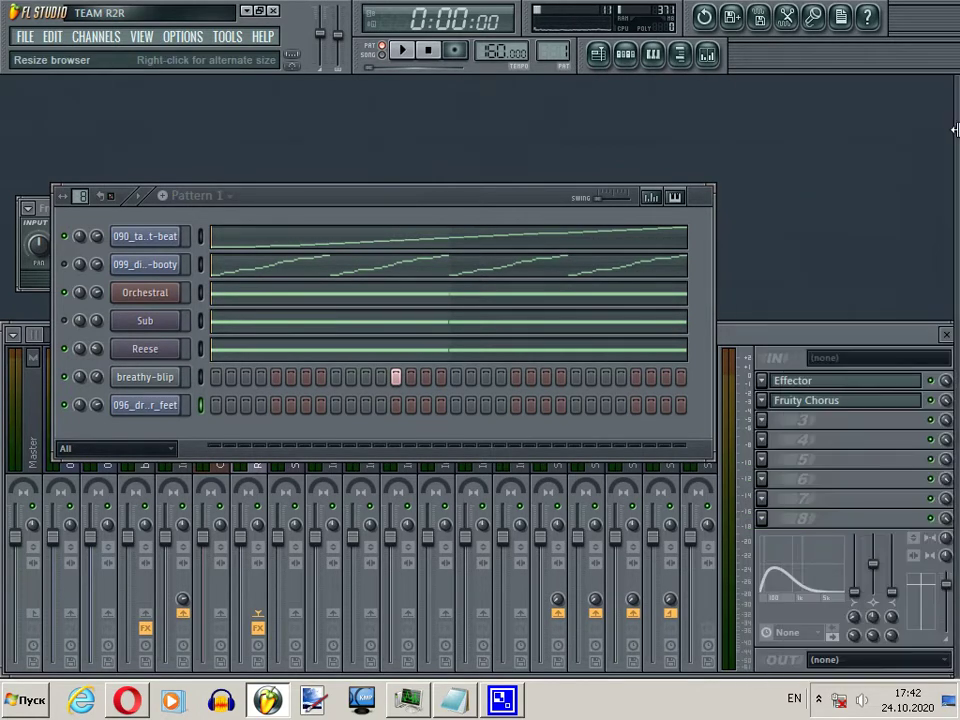
Step: Place four consecutive Pattern 1 clips on playlist Track 1 across bars 1 to 16 and mute that track
{"action": "left_click", "coordinate": [600, 54]}
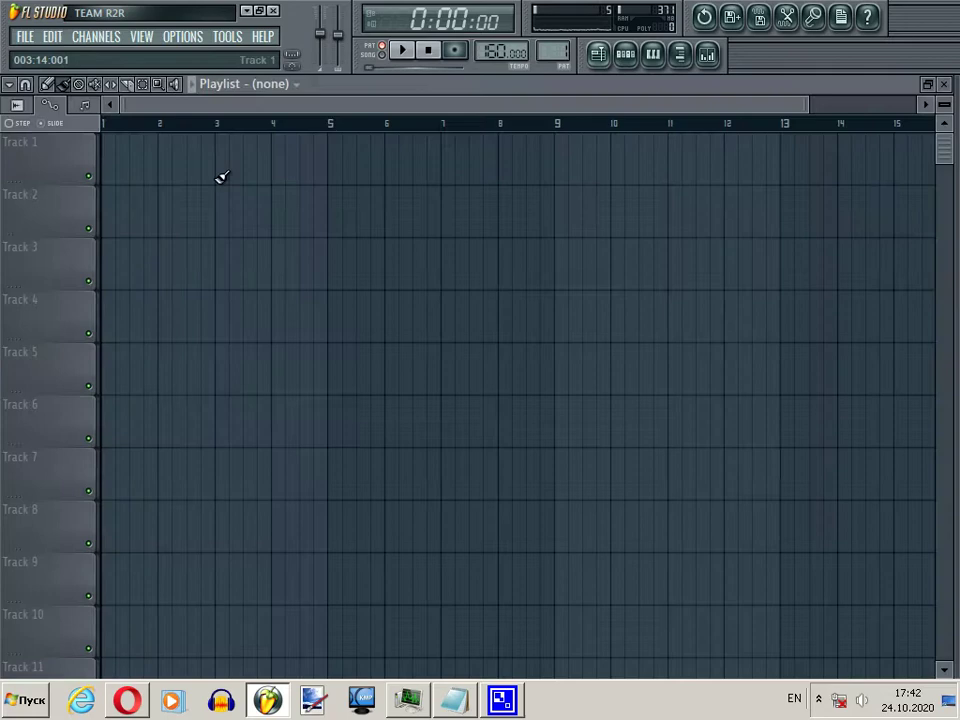
{"action": "left_click", "coordinate": [118, 156]}
{"action": "left_click", "coordinate": [141, 186]}
{"action": "left_click", "coordinate": [118, 156]}
{"action": "left_click_drag", "start_coordinate": [194, 158], "coordinate": [182, 158]}
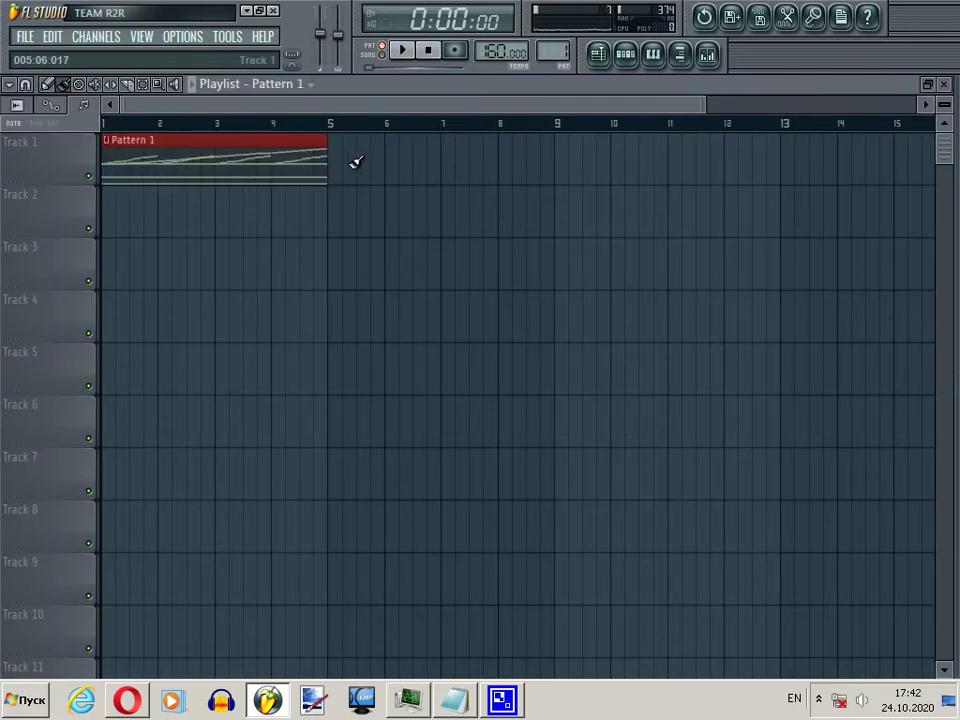
{"action": "left_click_drag", "start_coordinate": [328, 159], "coordinate": [557, 155]}
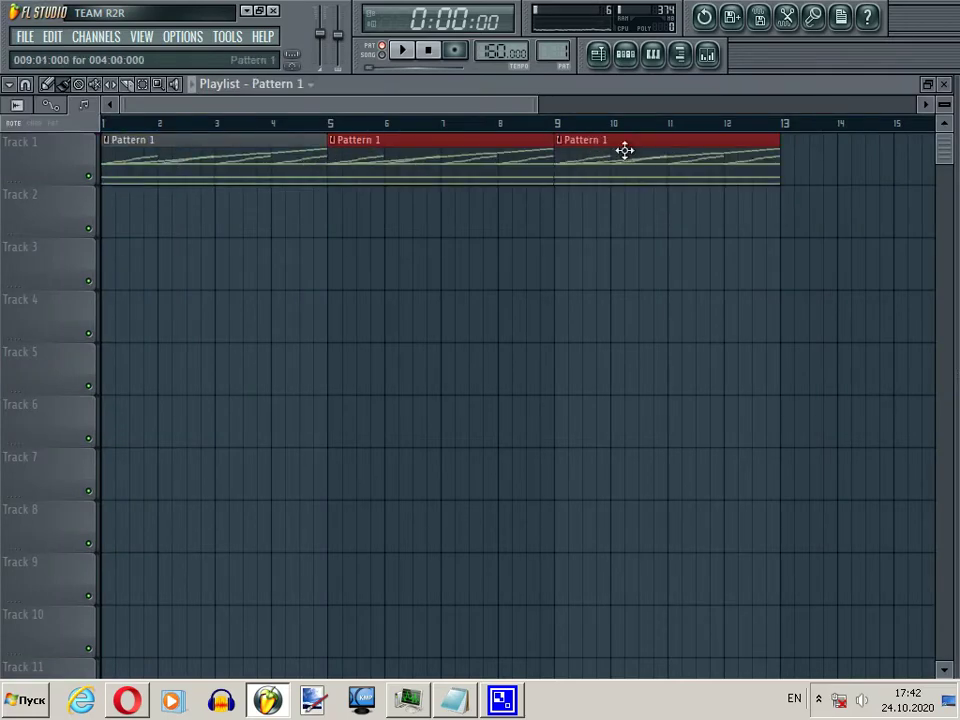
{"action": "left_click_drag", "start_coordinate": [537, 104], "coordinate": [773, 104]}
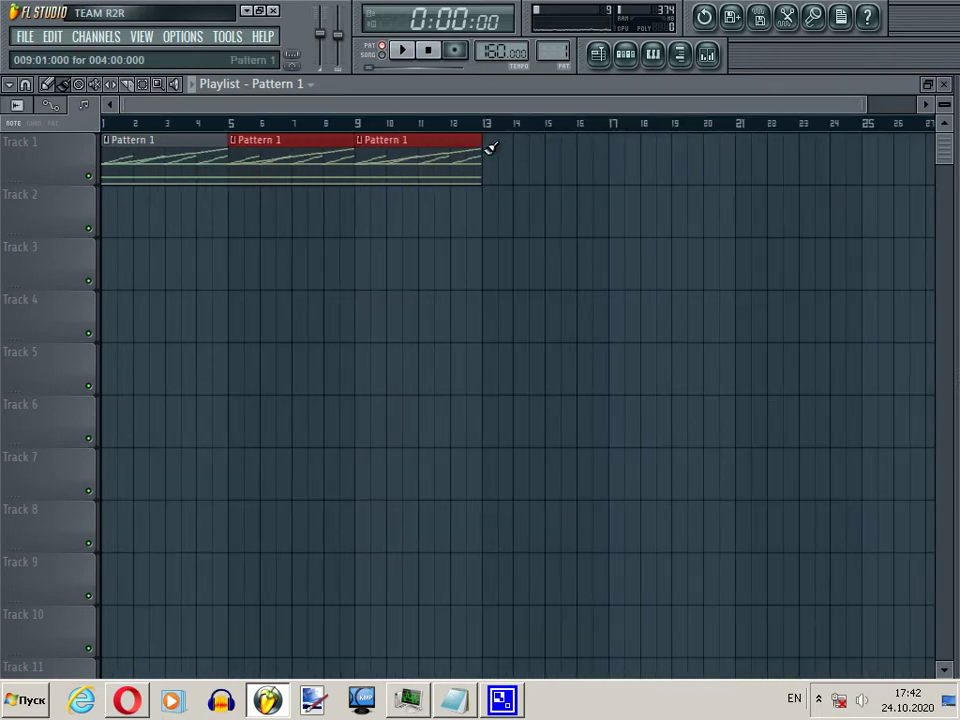
{"action": "left_click", "coordinate": [495, 146]}
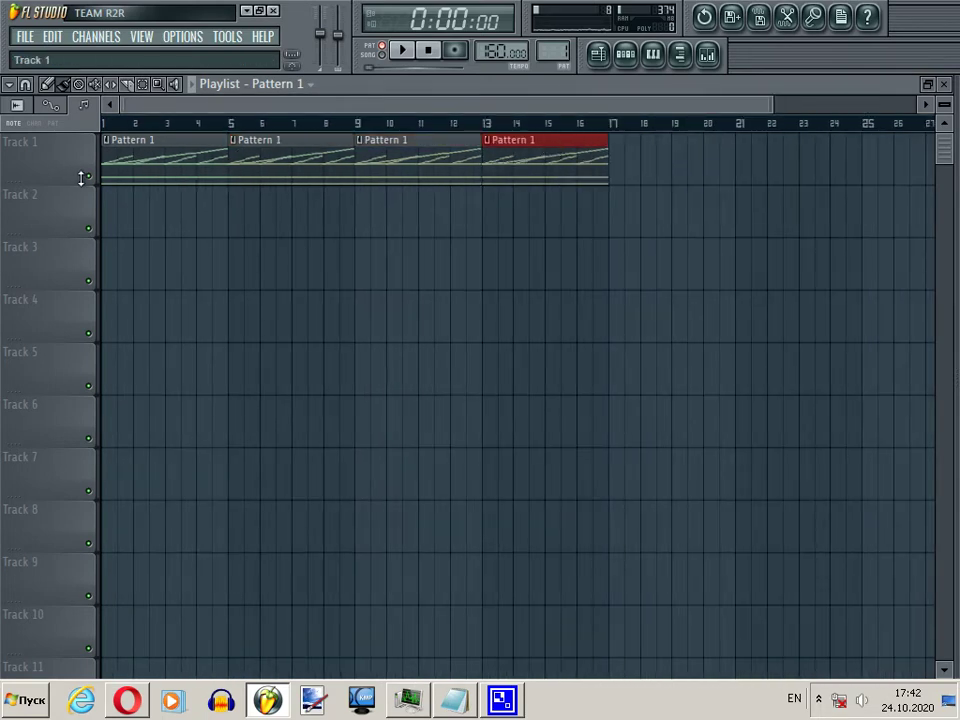
Step: Copy the 090_tabla-ping-ambient-beat notes into Pattern 2 and paint four Pattern 2 clips on Track 2 from bar 1
{"action": "left_click", "coordinate": [618, 62]}
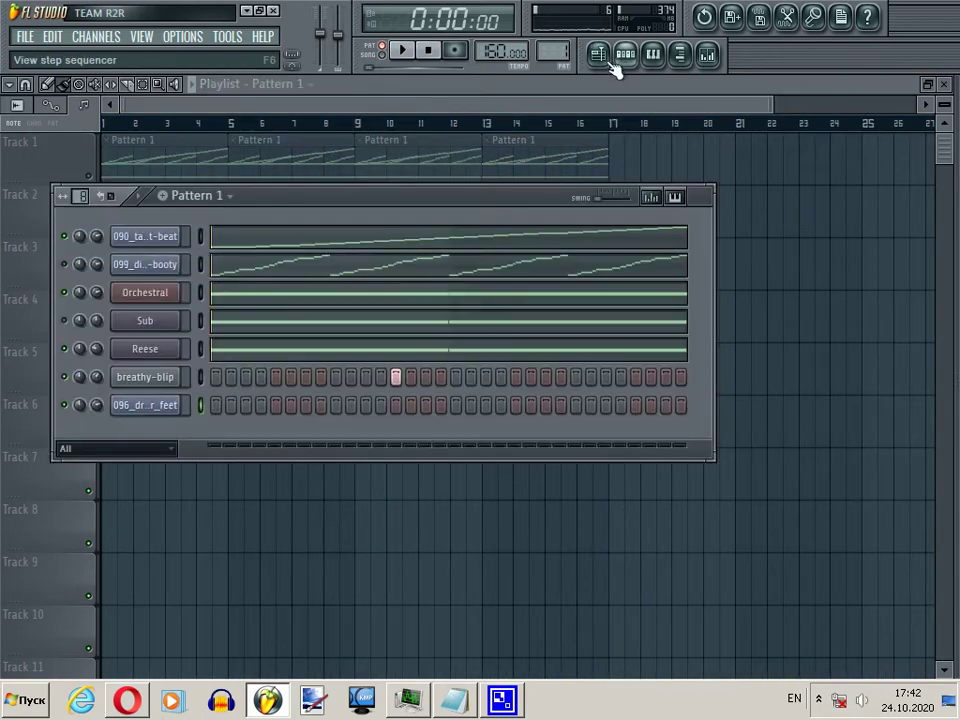
{"action": "left_click", "coordinate": [200, 237]}
{"action": "scroll", "coordinate": [540, 52], "scroll_direction": "up", "scroll_amount": 1}
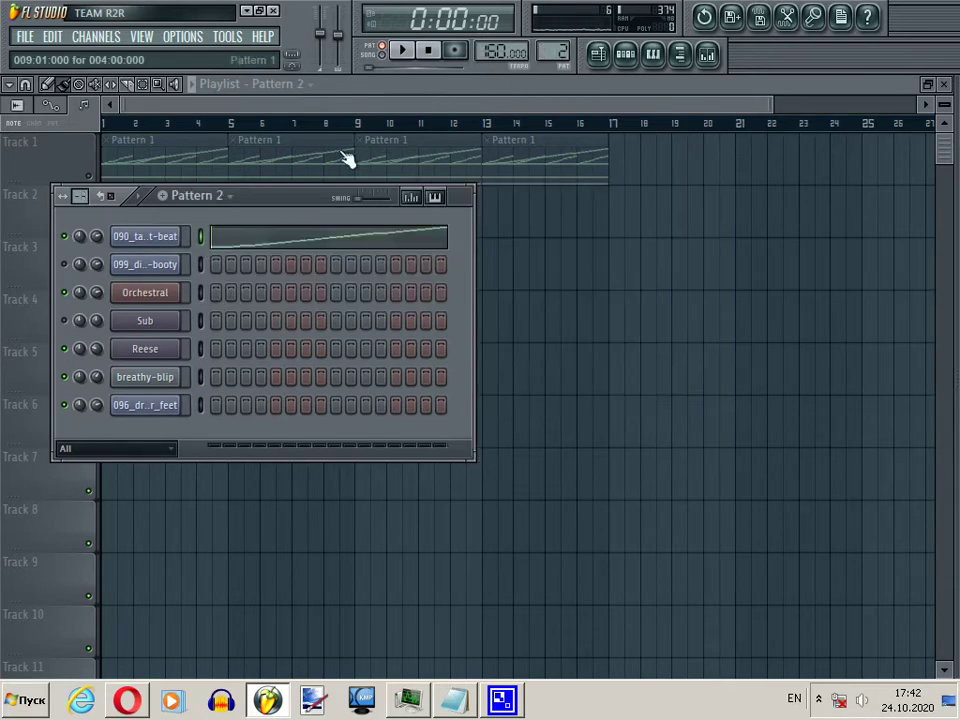
{"action": "left_click", "coordinate": [294, 111]}
{"action": "mouse_move", "coordinate": [124, 231]}
{"action": "left_mouse_down"}
{"action": "mouse_move", "coordinate": [277, 226]}
{"action": "mouse_move", "coordinate": [514, 225]}
{"action": "left_mouse_up"}
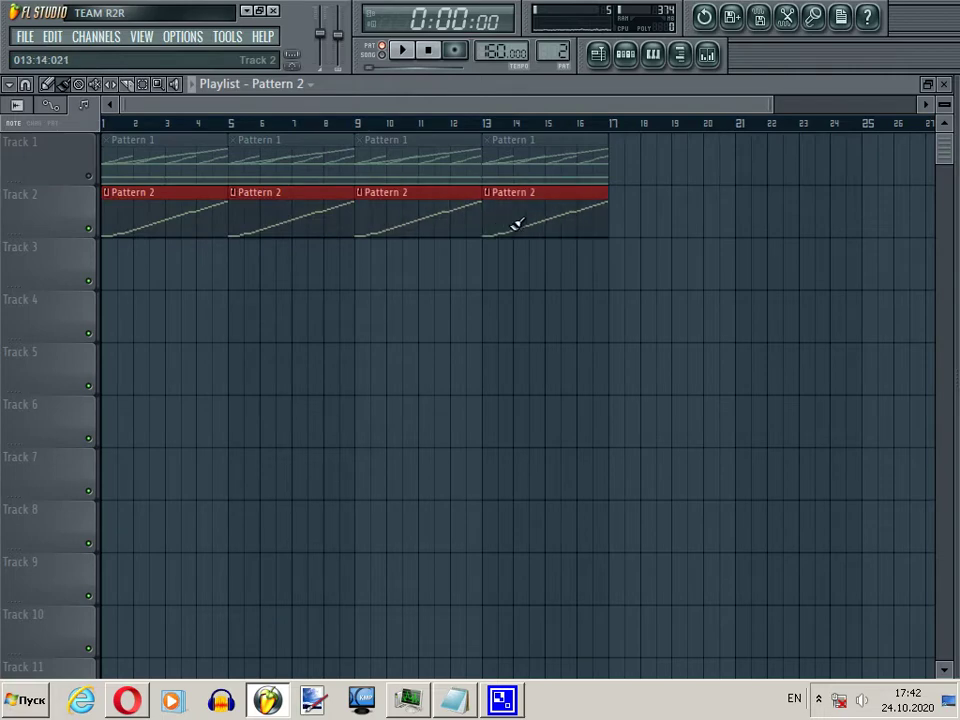
Step: Copy the Orchestral notes from Pattern 1 into Pattern 3 and paint four Pattern 3 clips on Track 3 from bar 1
{"action": "left_click", "coordinate": [508, 165]}
{"action": "left_click", "coordinate": [627, 56]}
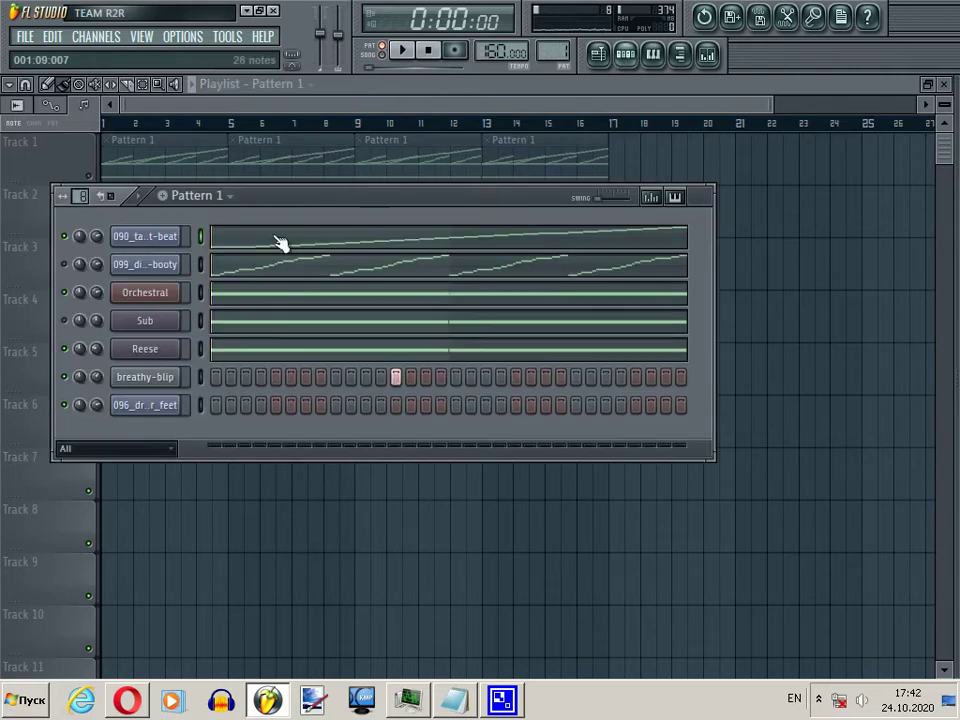
{"action": "left_click", "coordinate": [200, 264]}
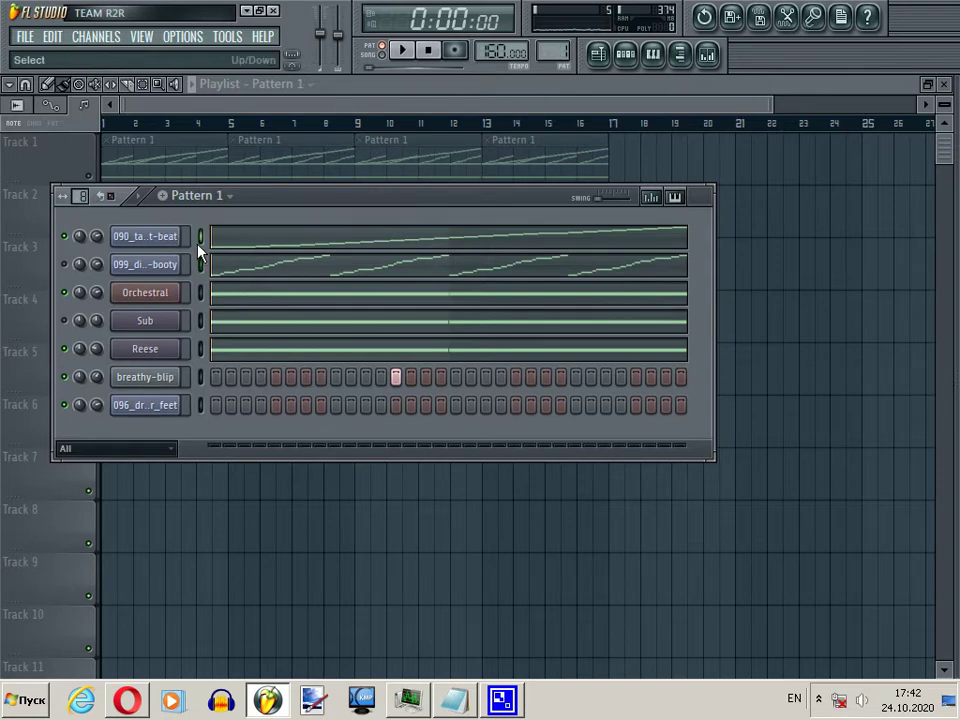
{"action": "left_click", "coordinate": [200, 292]}
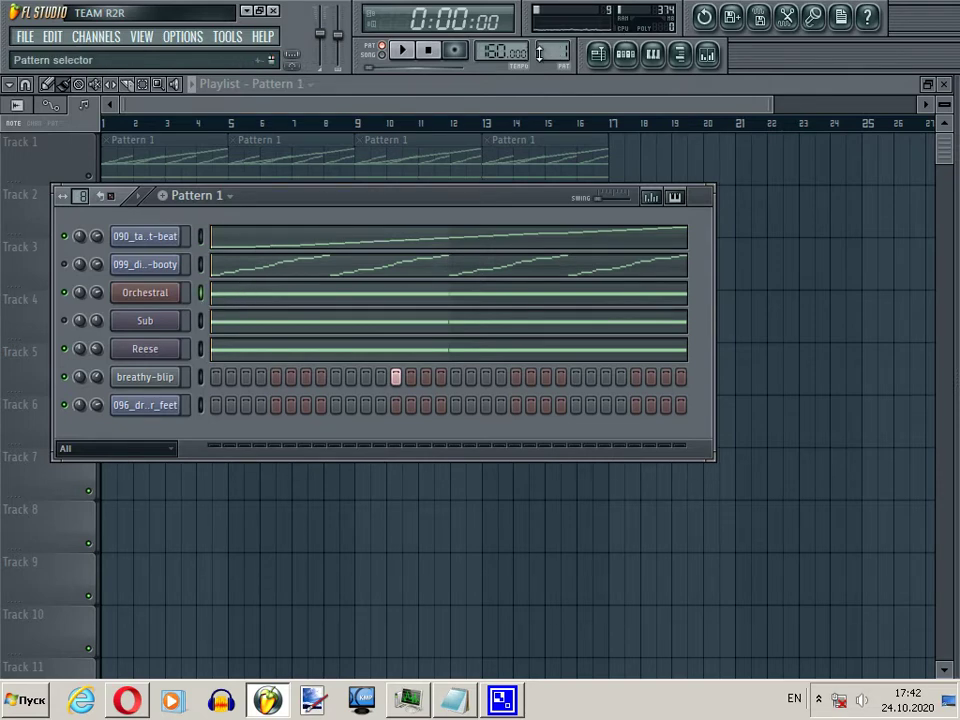
{"action": "left_click_drag", "start_coordinate": [540, 54], "coordinate": [543, 40]}
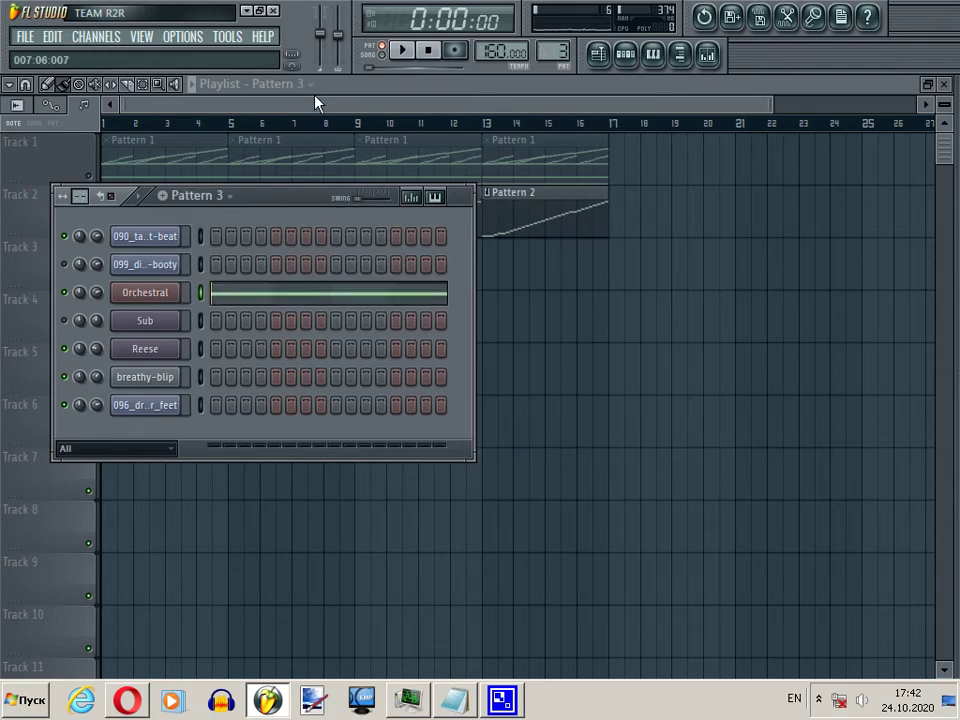
{"action": "left_click", "coordinate": [316, 103]}
{"action": "mouse_move", "coordinate": [111, 260]}
{"action": "left_mouse_down"}
{"action": "mouse_move", "coordinate": [381, 283]}
{"action": "mouse_move", "coordinate": [519, 265]}
{"action": "left_mouse_up"}
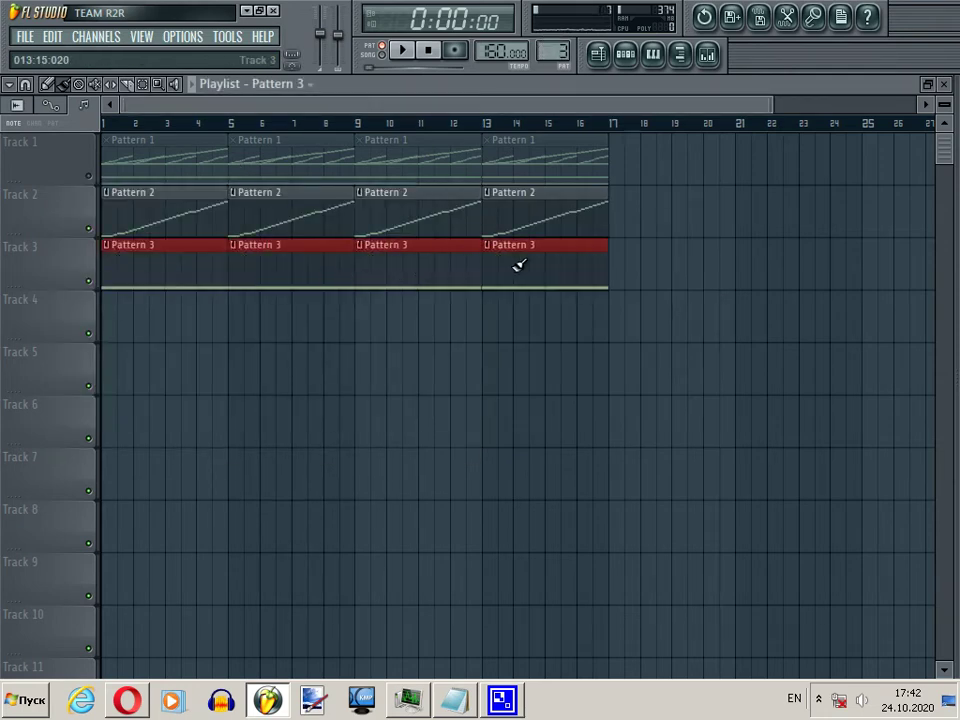
Step: Copy the Sub notes from Pattern 1 into Pattern 4 and paint four Pattern 4 clips on Track 4 from bar 1
{"action": "scroll", "coordinate": [561, 57], "scroll_direction": "down", "scroll_amount": 2}
{"action": "left_click", "coordinate": [632, 54]}
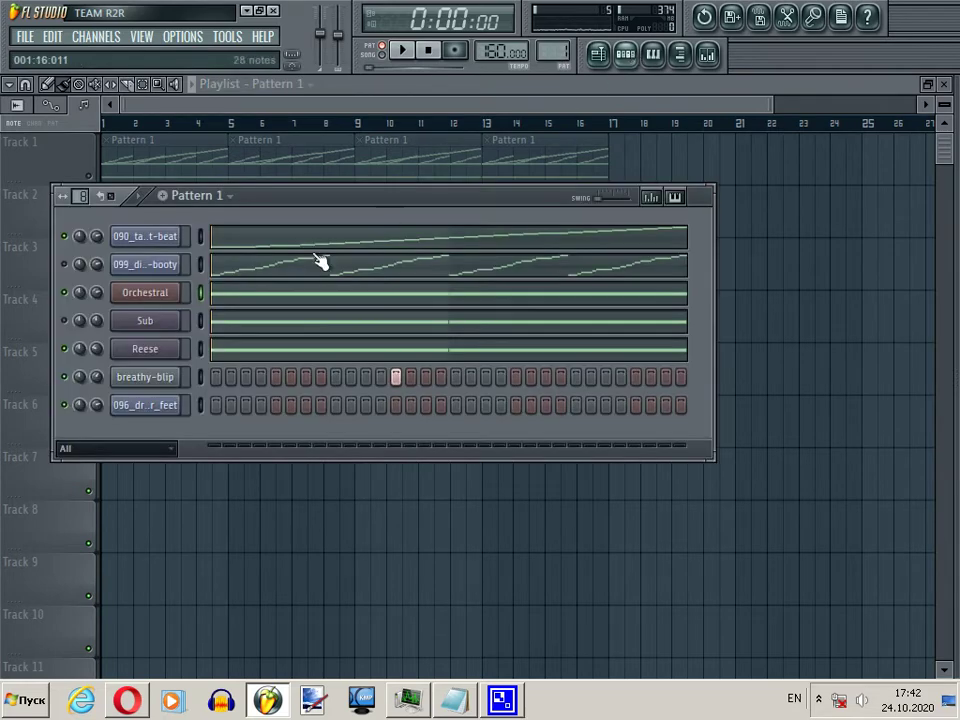
{"action": "left_click", "coordinate": [201, 323]}
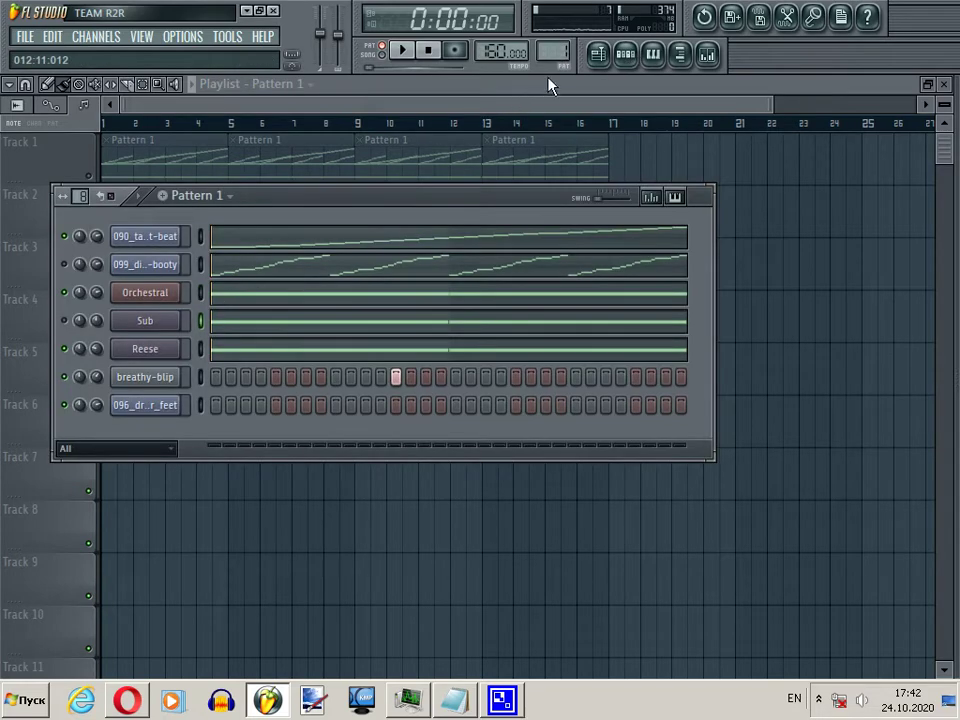
{"action": "key", "text": "KP_Add"}
{"action": "key", "text": "KP_Add"}
{"action": "key", "text": "KP_Add"}
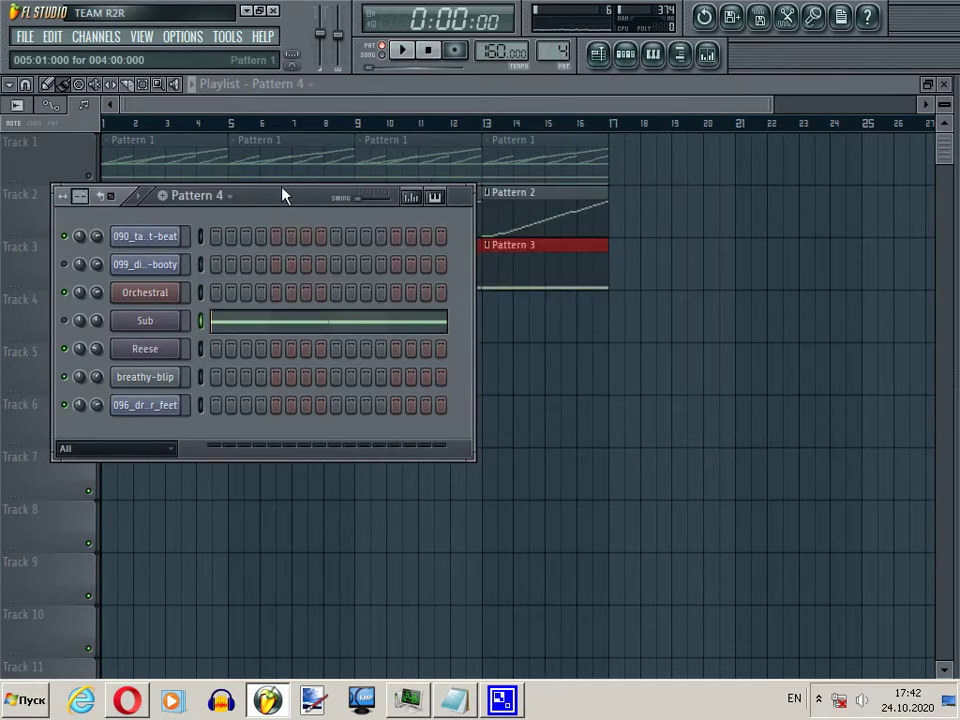
{"action": "key", "text": "F6"}
{"action": "left_click", "coordinate": [161, 330]}
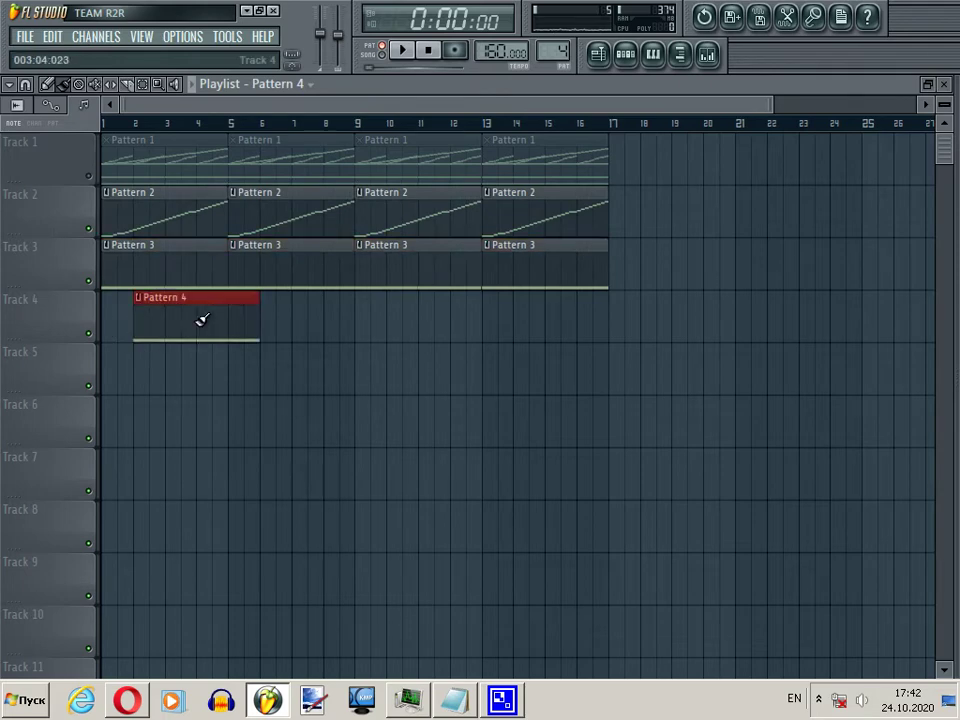
{"action": "mouse_move", "coordinate": [201, 320]}
{"action": "left_mouse_down"}
{"action": "mouse_move", "coordinate": [567, 332]}
{"action": "mouse_move", "coordinate": [505, 330]}
{"action": "left_mouse_up"}
Step: Copy the Reese notes from Pattern 1 into Pattern 5 and paint four Pattern 5 clips on Track 5 from bar 1
{"action": "left_click", "coordinate": [535, 173]}
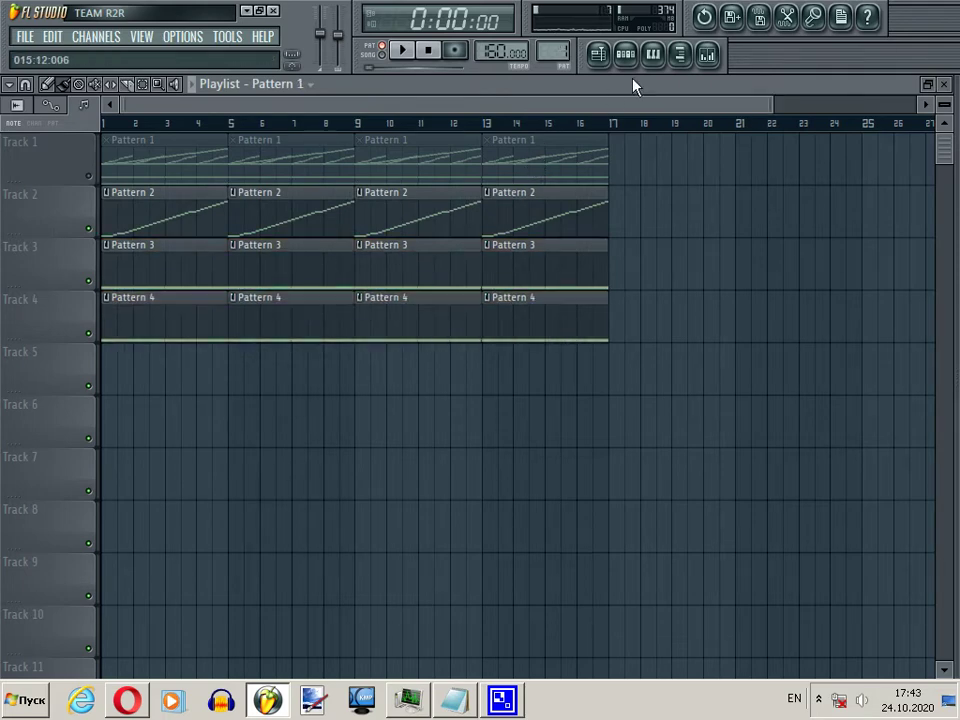
{"action": "key", "text": "F6"}
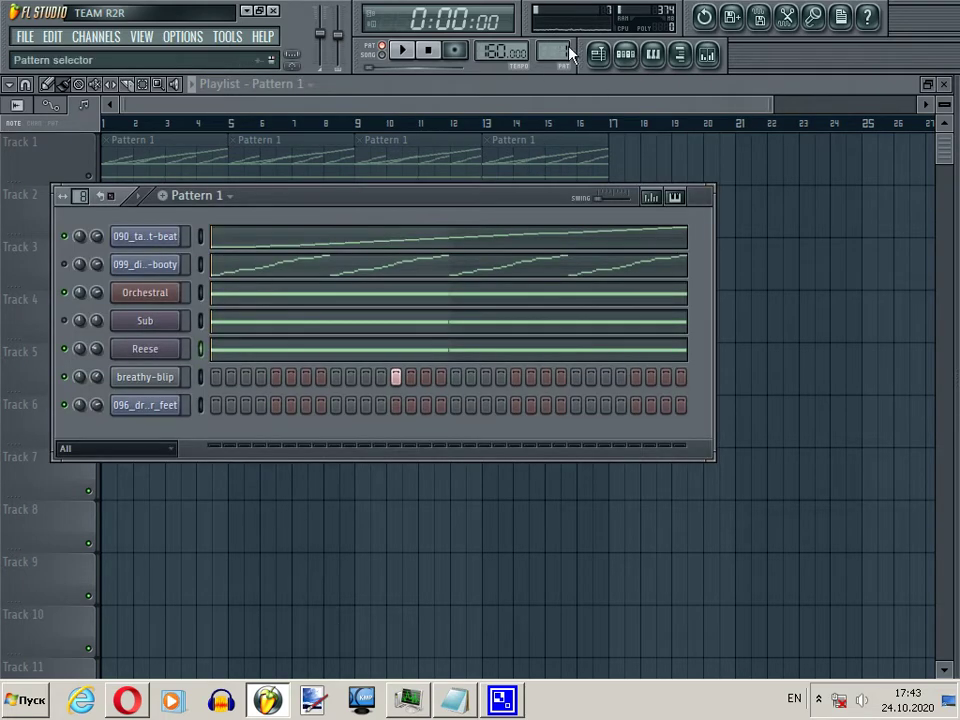
{"action": "scroll", "coordinate": [556, 52], "scroll_direction": "up", "scroll_amount": 4}
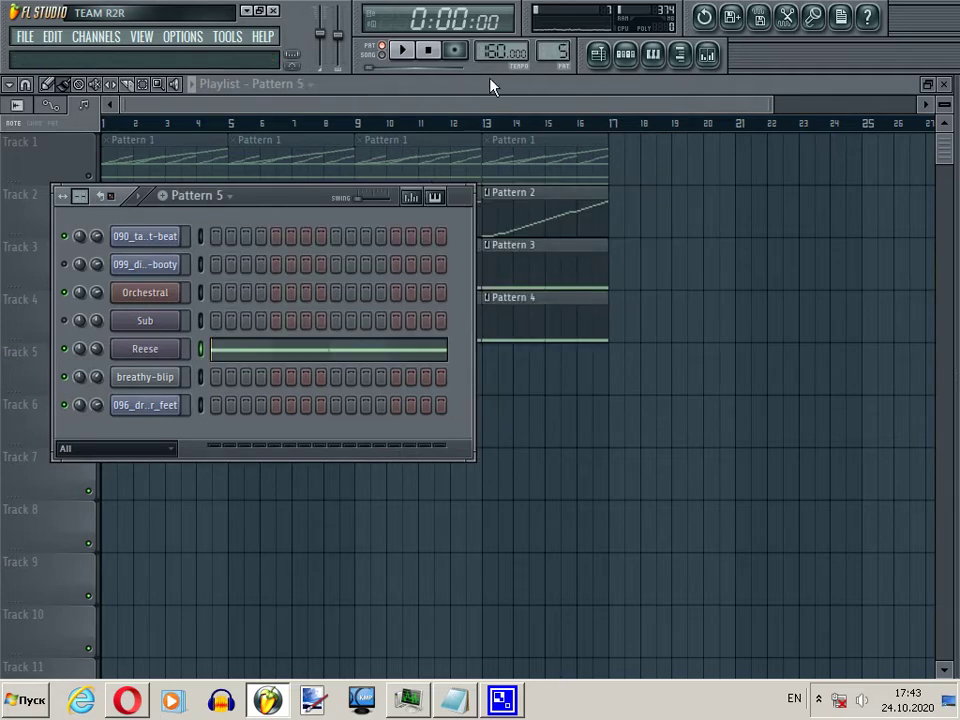
{"action": "key", "text": "F6"}
{"action": "left_click_drag", "start_coordinate": [111, 358], "coordinate": [557, 375]}
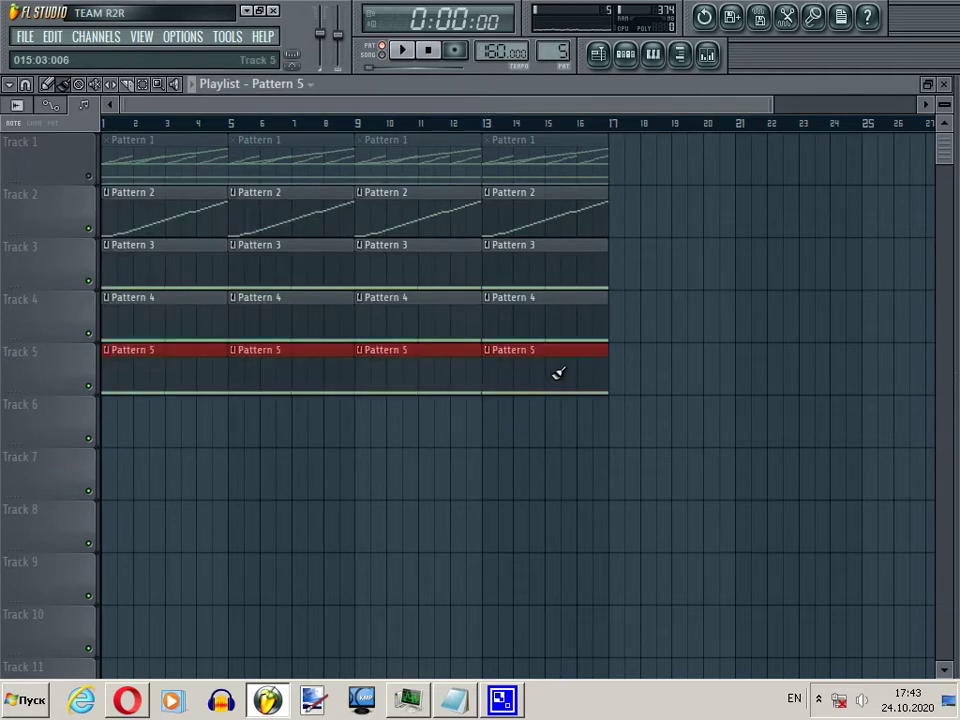
Step: Copy the breathy-blip step from Pattern 1 into Pattern 6 and place four Pattern 6 clips on Track 6 from bar 1
{"action": "left_click", "coordinate": [510, 140]}
{"action": "double_click", "coordinate": [482, 146]}
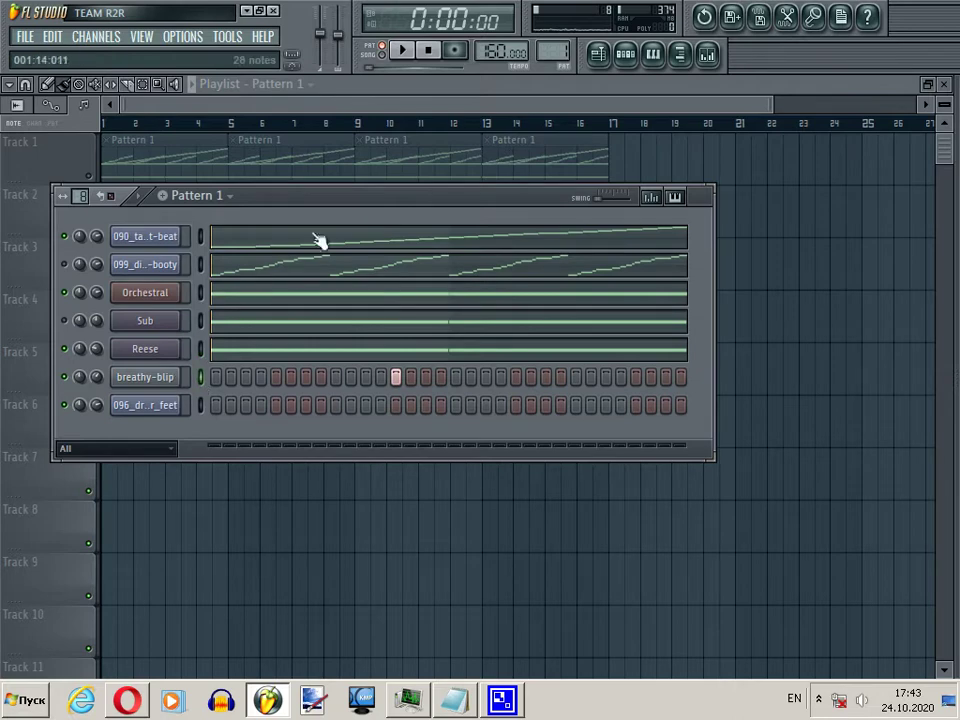
{"action": "scroll", "coordinate": [551, 45], "scroll_direction": "up", "scroll_amount": 5}
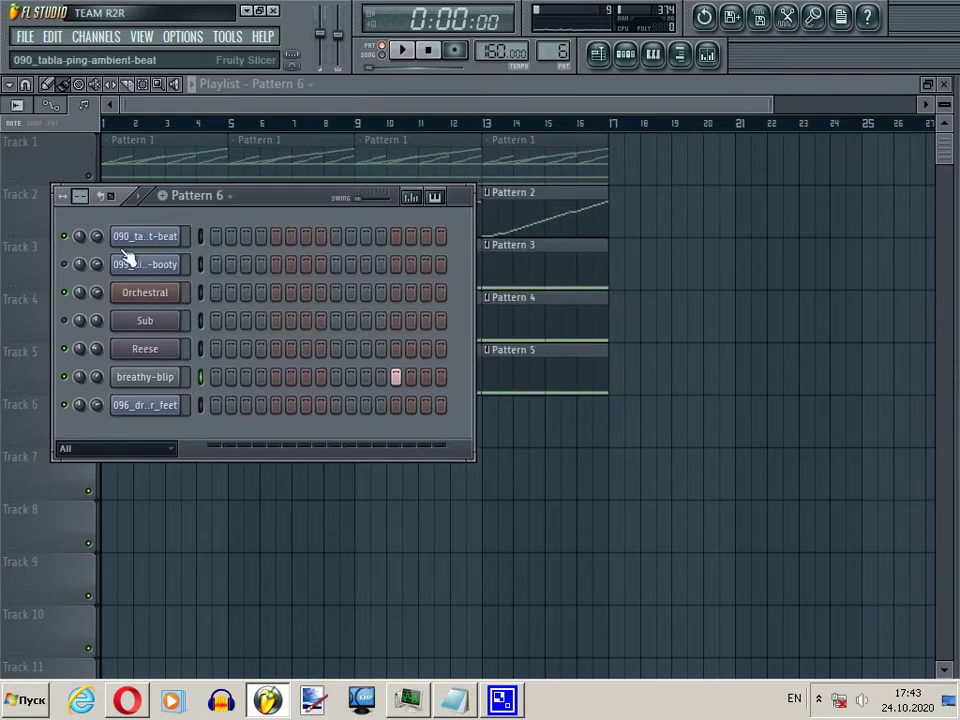
{"action": "left_click", "coordinate": [242, 107]}
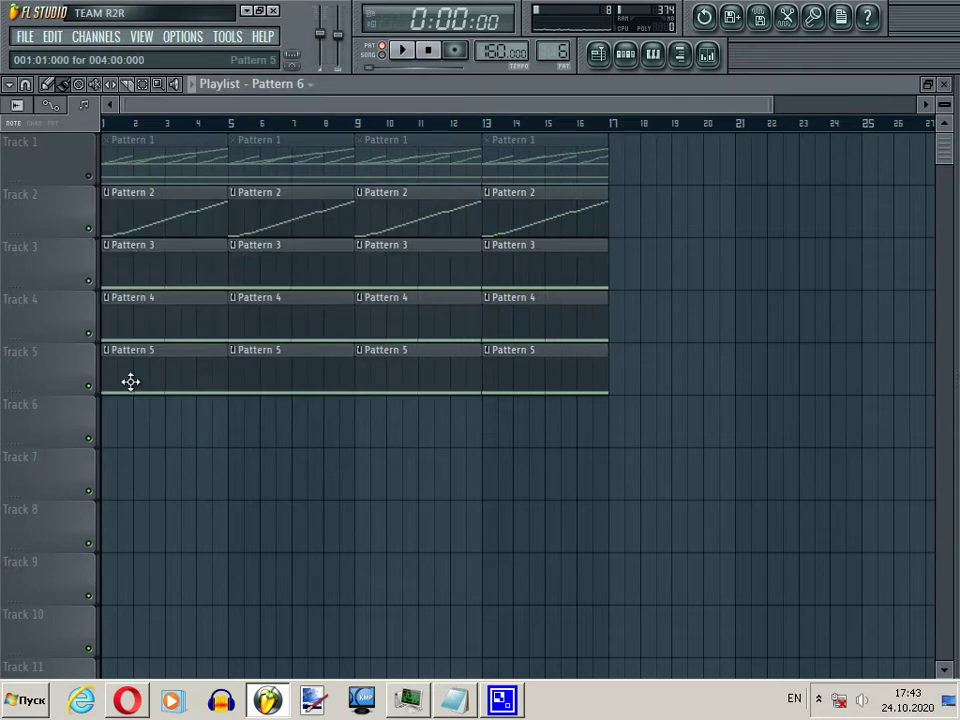
{"action": "left_click", "coordinate": [118, 405]}
{"action": "left_click_drag", "start_coordinate": [144, 418], "coordinate": [340, 424]}
{"action": "left_click_drag", "start_coordinate": [394, 398], "coordinate": [443, 439]}
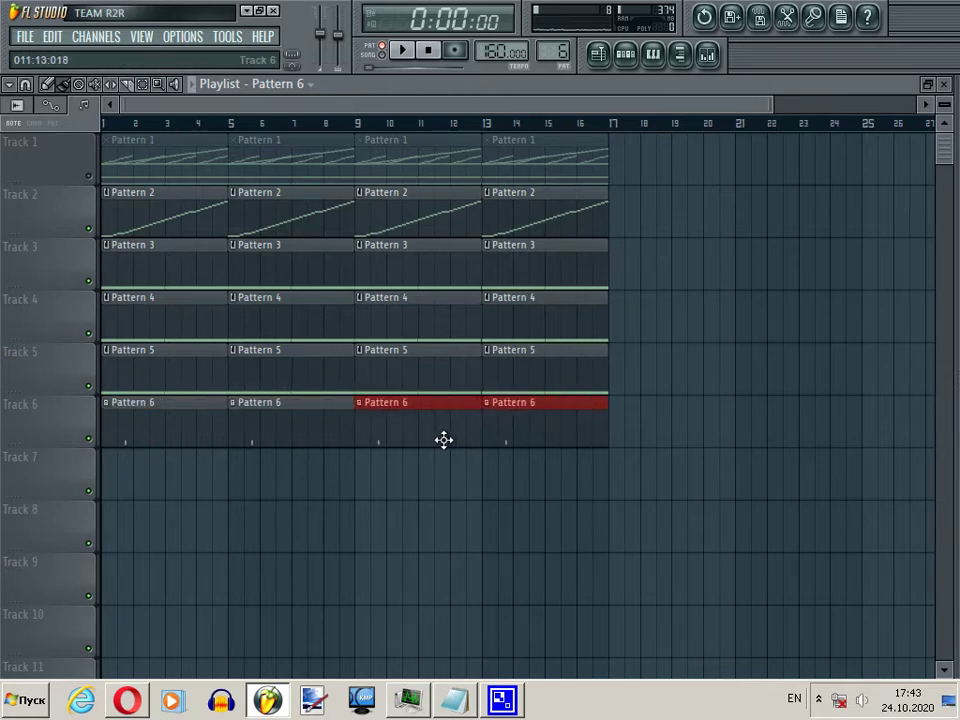
Step: Return to Pattern 1 in the step sequencer
{"action": "left_click", "coordinate": [610, 58]}
{"action": "scroll", "coordinate": [555, 50], "scroll_direction": "down", "scroll_amount": 5}
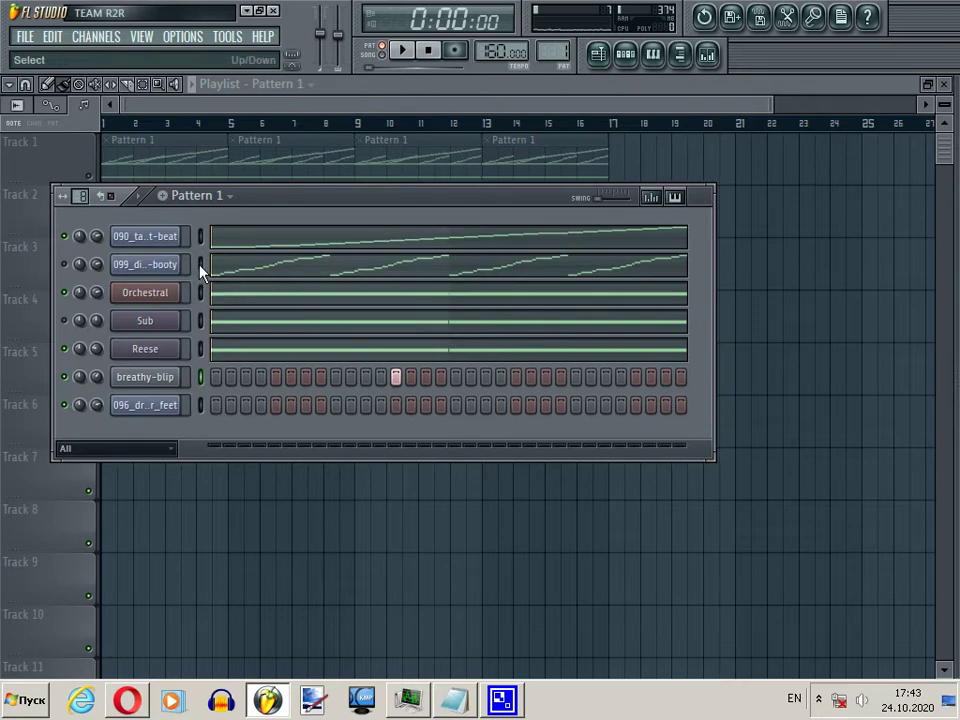
Step: Transfer the 099 loop channel's notes from Pattern 1 to the same channel in Pattern 7
{"action": "left_click", "coordinate": [200, 265]}
{"action": "scroll", "coordinate": [555, 50], "scroll_direction": "down", "scroll_amount": 6}
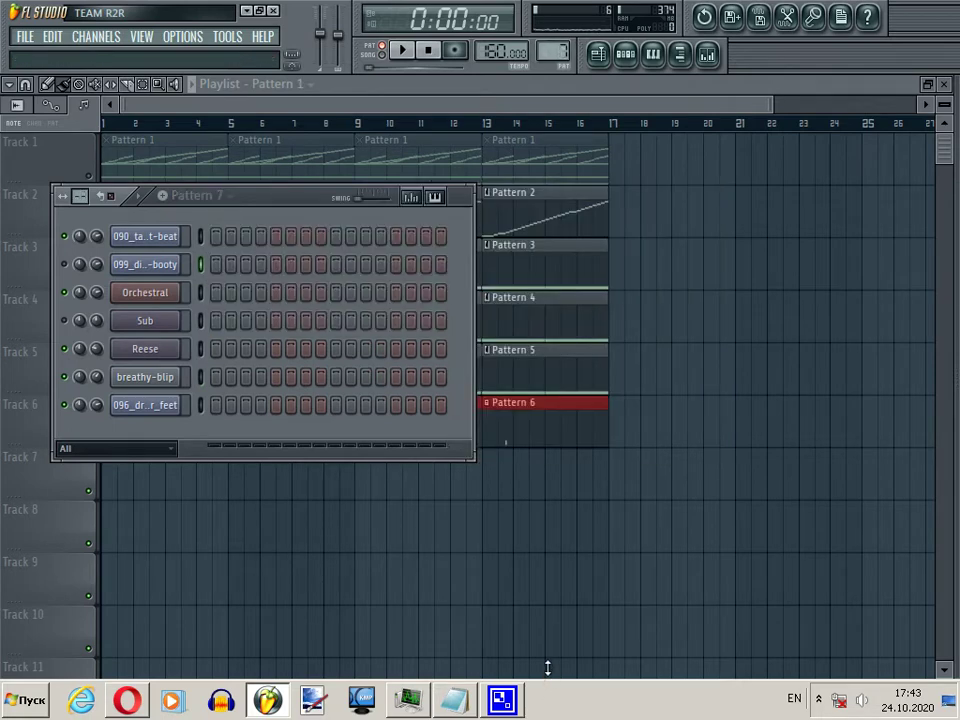
{"action": "left_click", "coordinate": [201, 274]}
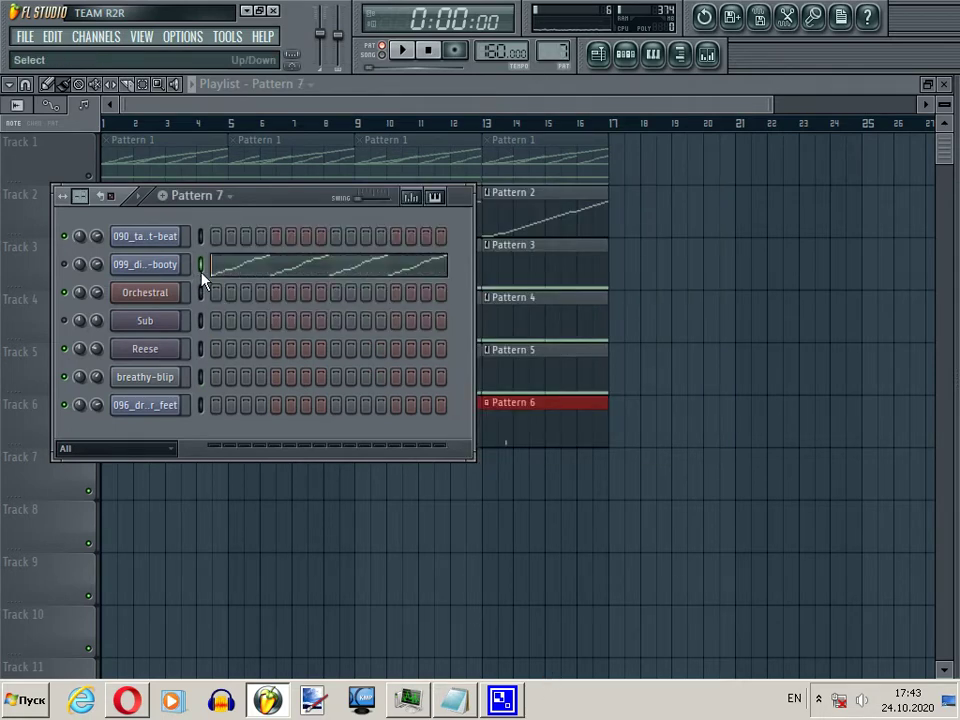
Step: Place four consecutive Pattern 7 clips on Track 7 starting at bar 1 and shorten the last one to three bars
{"action": "left_click", "coordinate": [106, 480]}
{"action": "mouse_move", "coordinate": [244, 480]}
{"action": "left_mouse_down"}
{"action": "mouse_move", "coordinate": [504, 478]}
{"action": "mouse_move", "coordinate": [493, 481]}
{"action": "mouse_move", "coordinate": [521, 529]}
{"action": "left_mouse_up"}
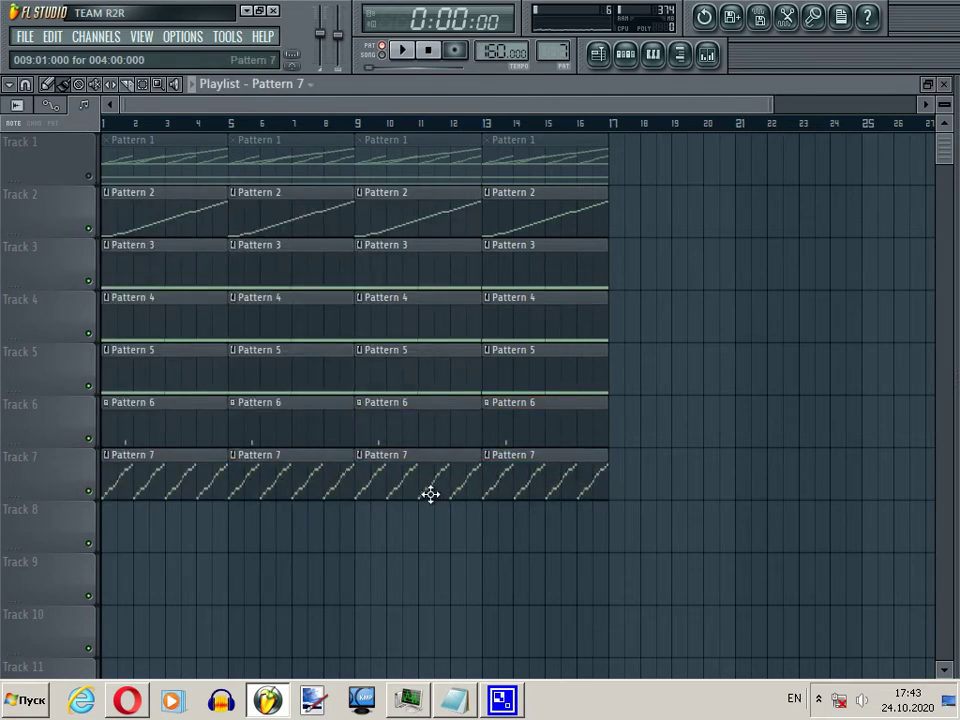
{"action": "left_click_drag", "start_coordinate": [604, 480], "coordinate": [579, 489]}
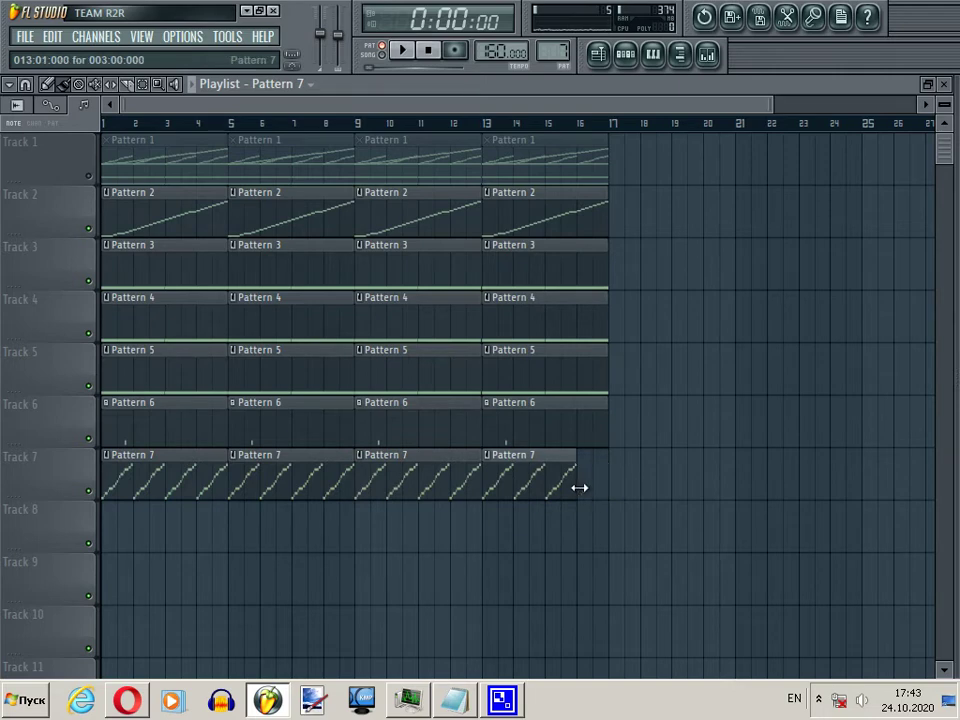
Step: Switch to Pattern 8, dump the 096_drag_your_feet slices into it as notes from Fruity Slicer at 4 beats, and play the pattern
{"action": "left_click", "coordinate": [627, 62]}
{"action": "scroll", "coordinate": [544, 50], "scroll_direction": "up", "scroll_amount": 1}
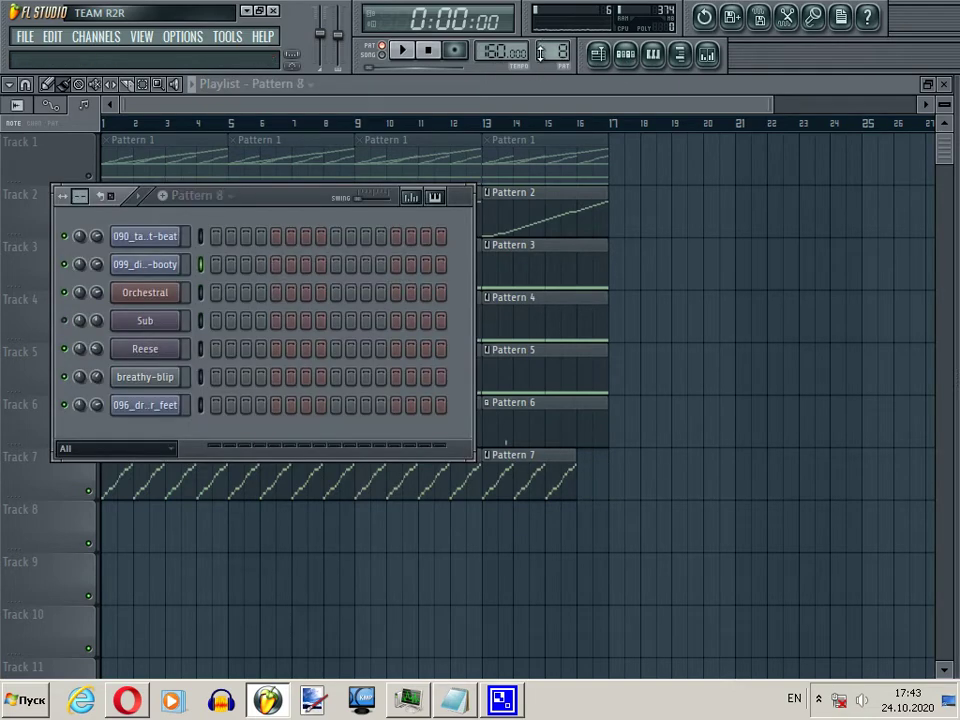
{"action": "left_click", "coordinate": [165, 406]}
{"action": "right_click", "coordinate": [176, 406]}
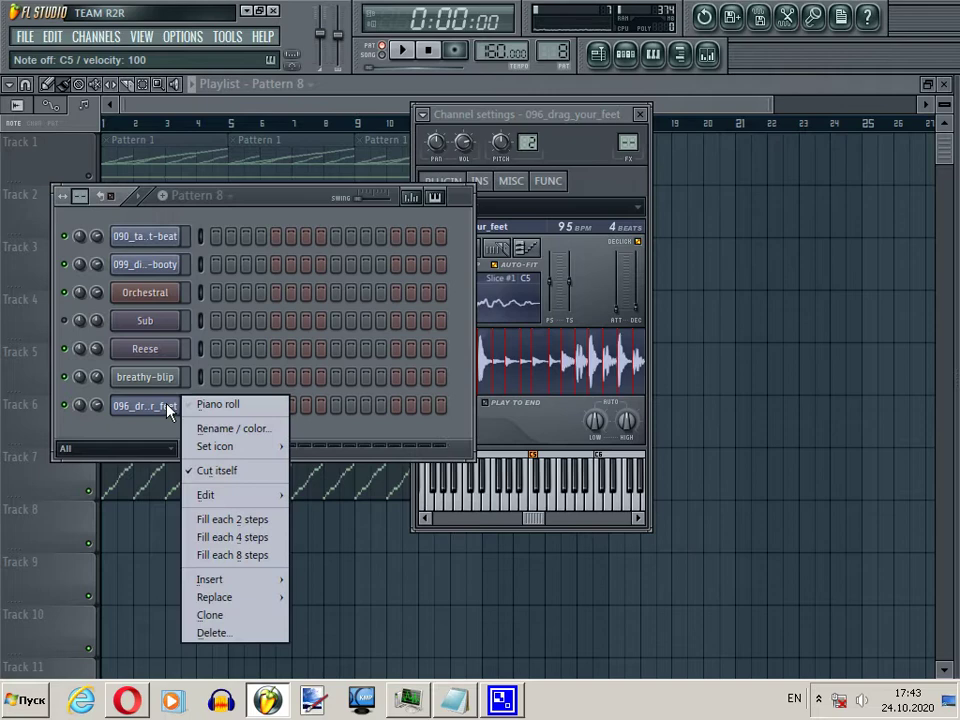
{"action": "left_click", "coordinate": [229, 407]}
{"action": "left_click", "coordinate": [943, 84]}
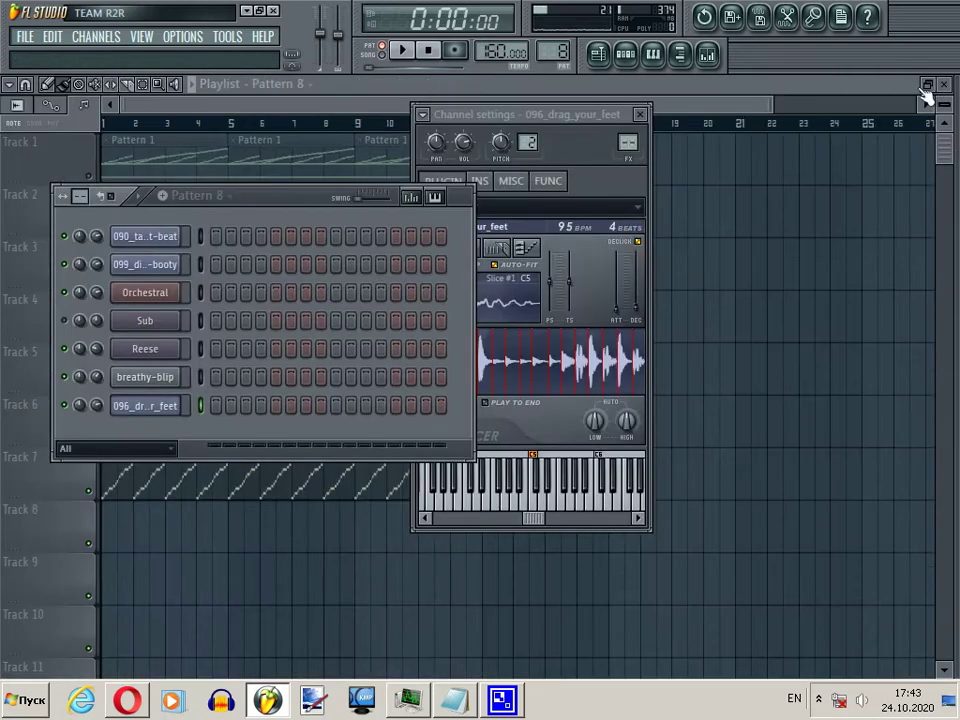
{"action": "left_click_drag", "start_coordinate": [578, 226], "coordinate": [610, 222]}
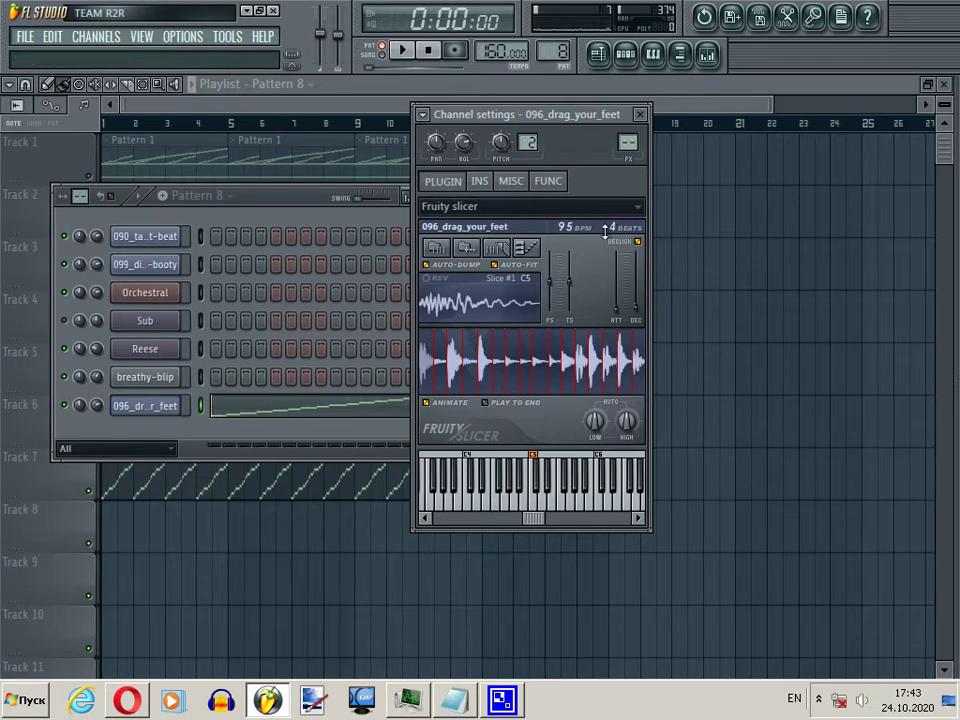
{"action": "left_click", "coordinate": [400, 49]}
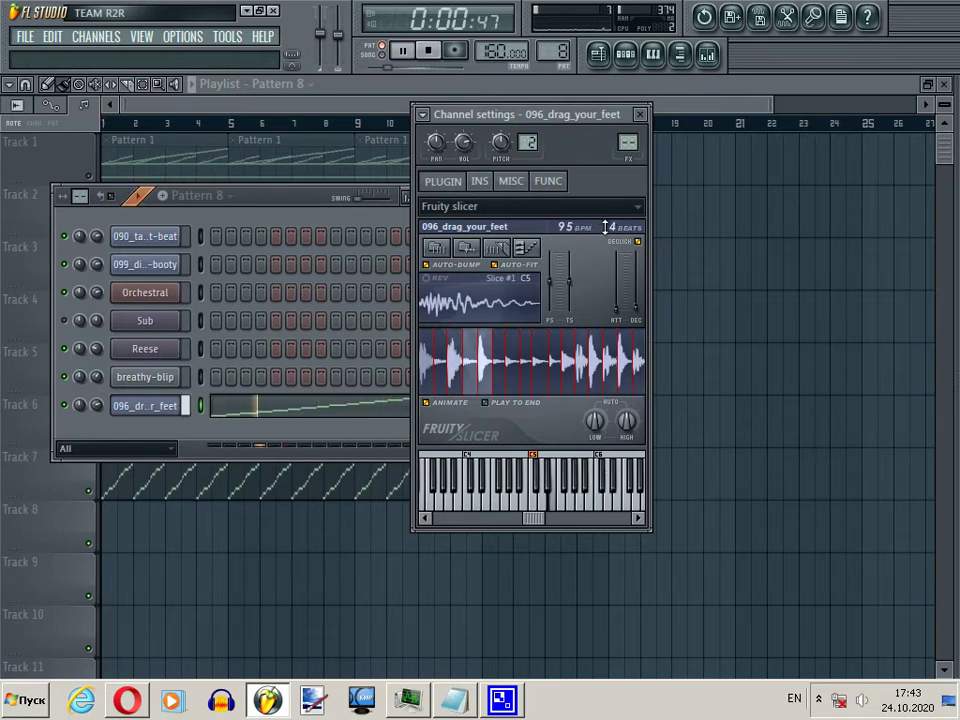
{"action": "key", "text": "space"}
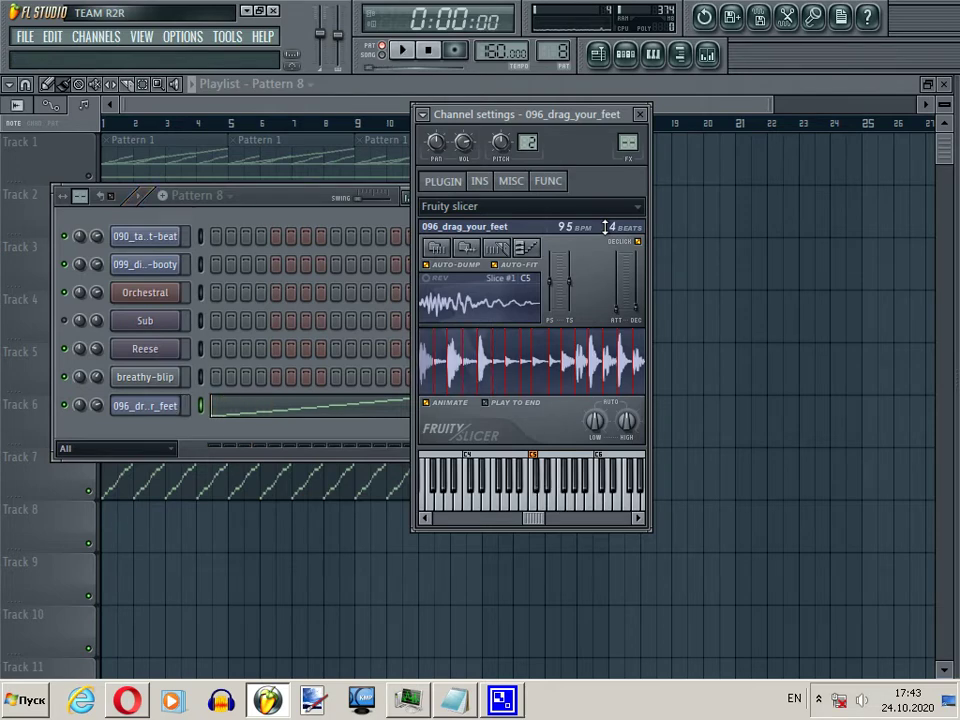
Step: Re-slice the 096_drag_your_feet loop with the high auto-slicing setting and play the pattern to hear the new slices
{"action": "left_click", "coordinate": [628, 418]}
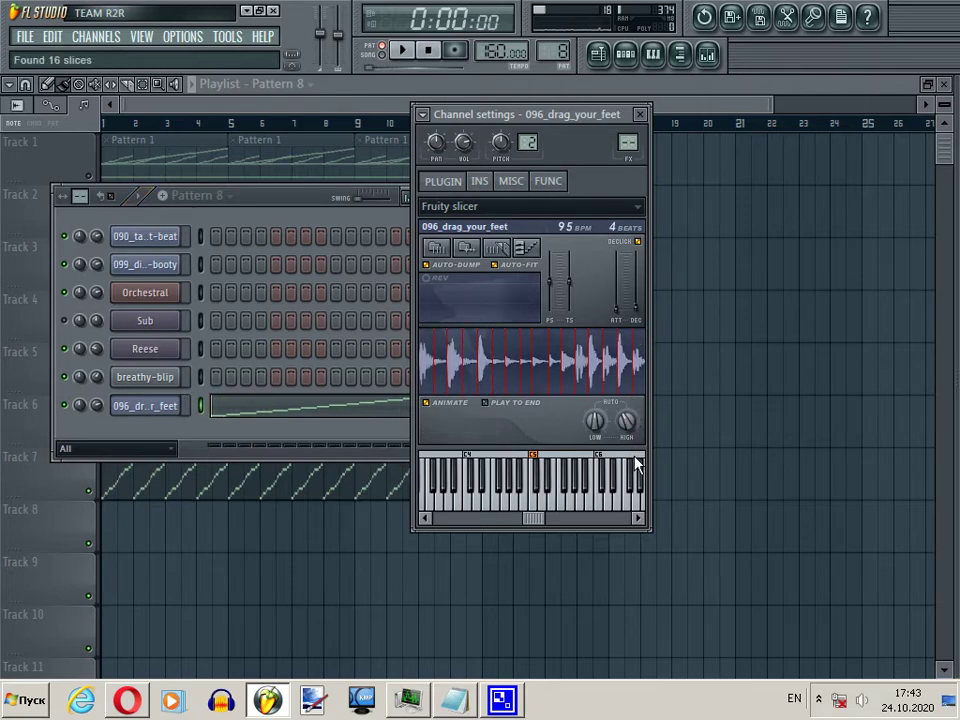
{"action": "left_click", "coordinate": [628, 421]}
{"action": "left_click", "coordinate": [629, 422]}
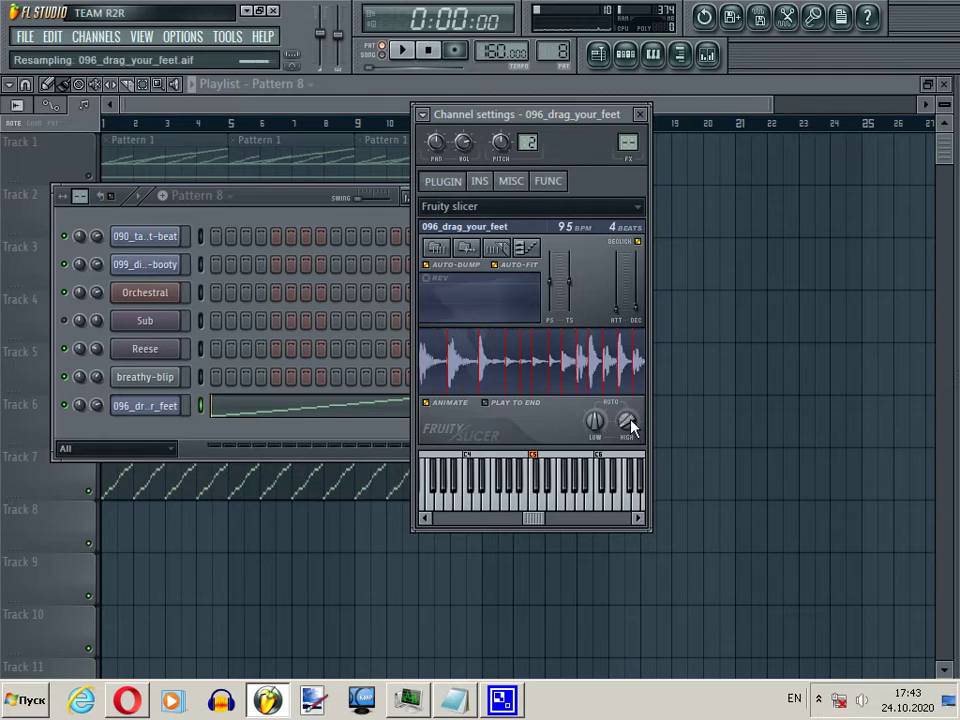
{"action": "key", "text": "space"}
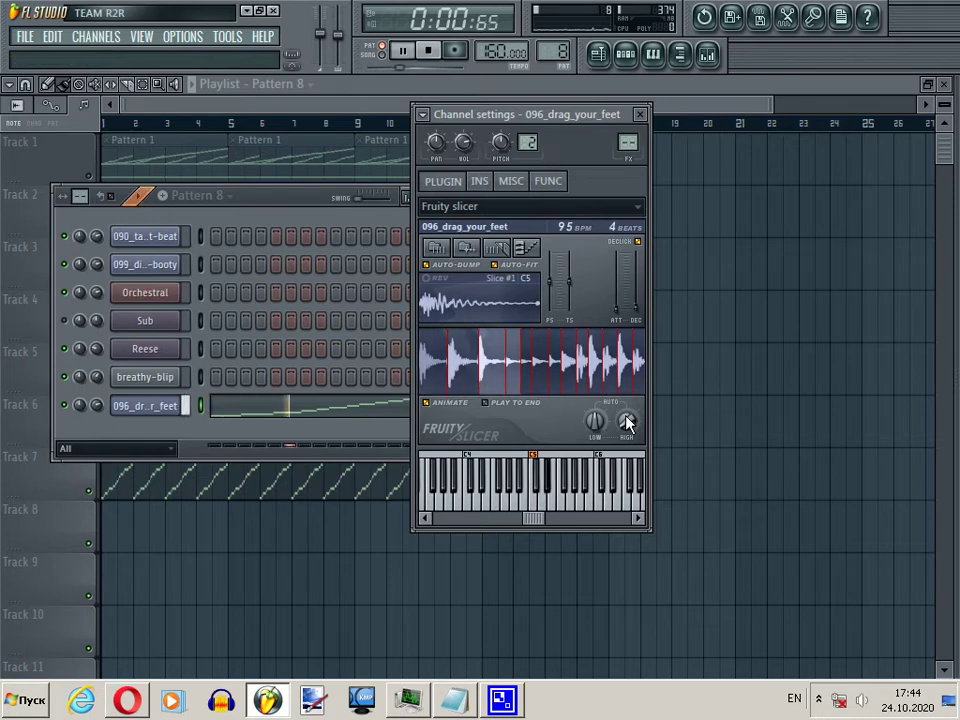
{"action": "key", "text": "space"}
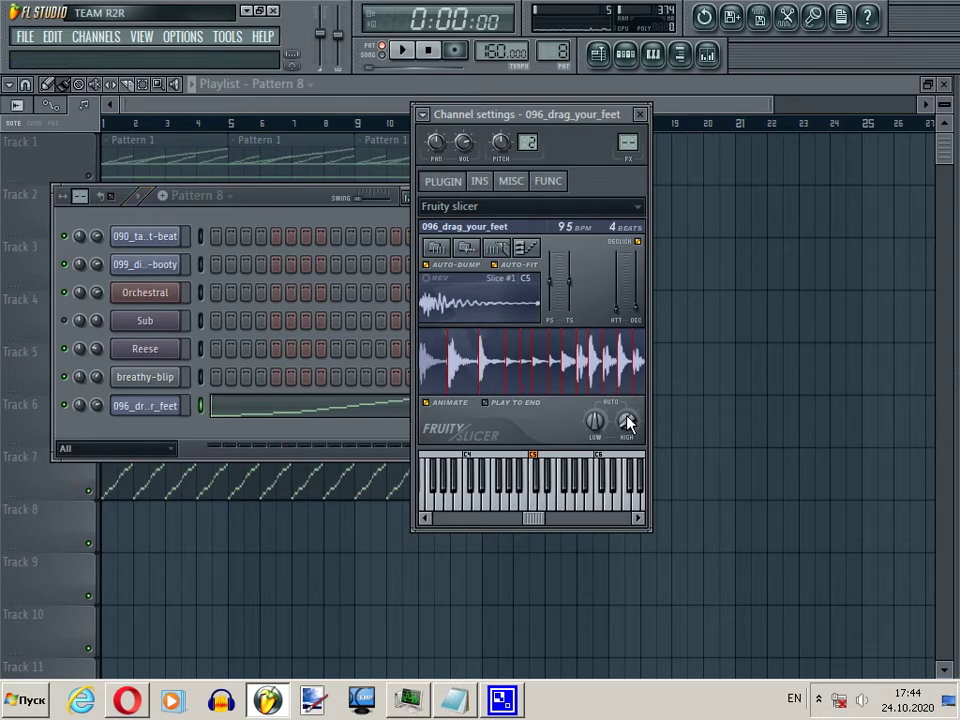
{"action": "key", "text": "space"}
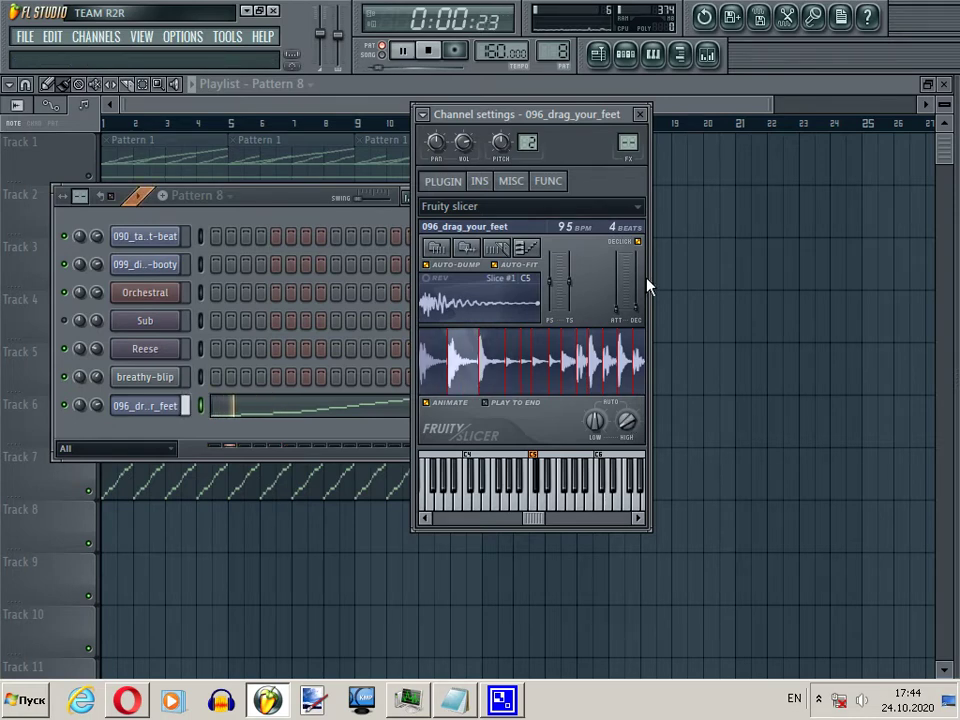
{"action": "key", "text": "space"}
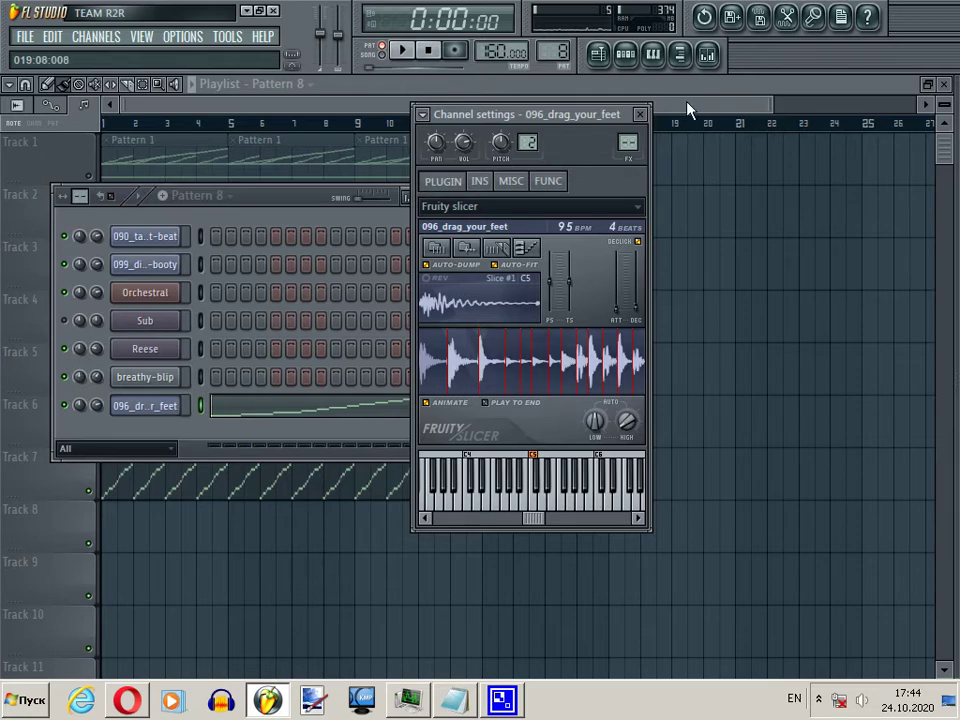
Step: Open the 096_drag_your_feet notes in the piano roll and move the step sequencer above the lower slice notes
{"action": "left_click_drag", "start_coordinate": [587, 116], "coordinate": [762, 162]}
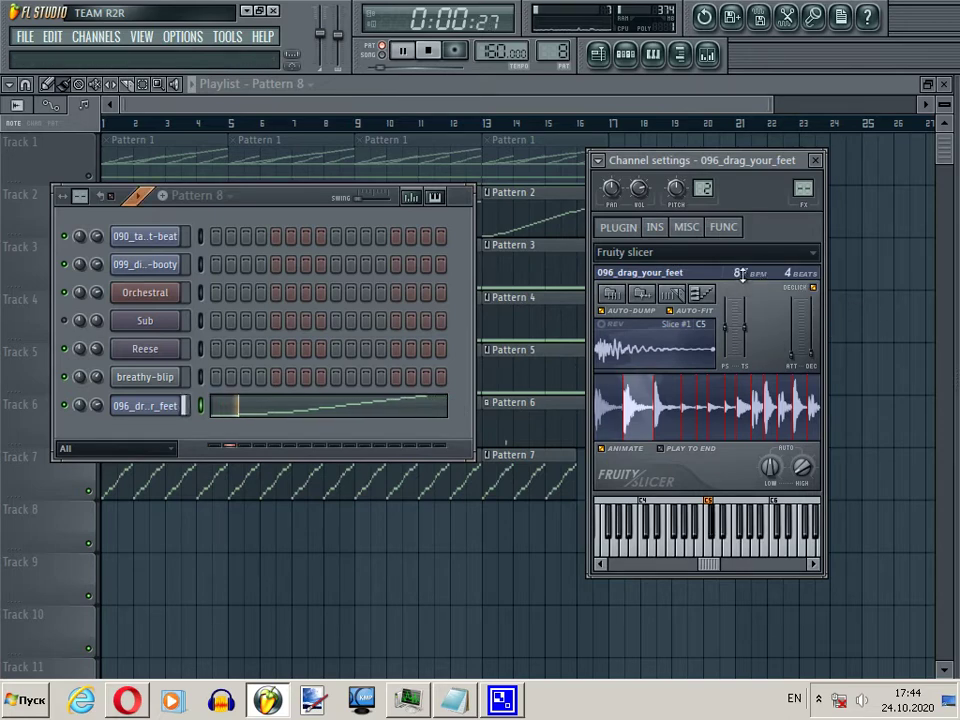
{"action": "left_click", "coordinate": [321, 411]}
{"action": "left_click", "coordinate": [625, 54]}
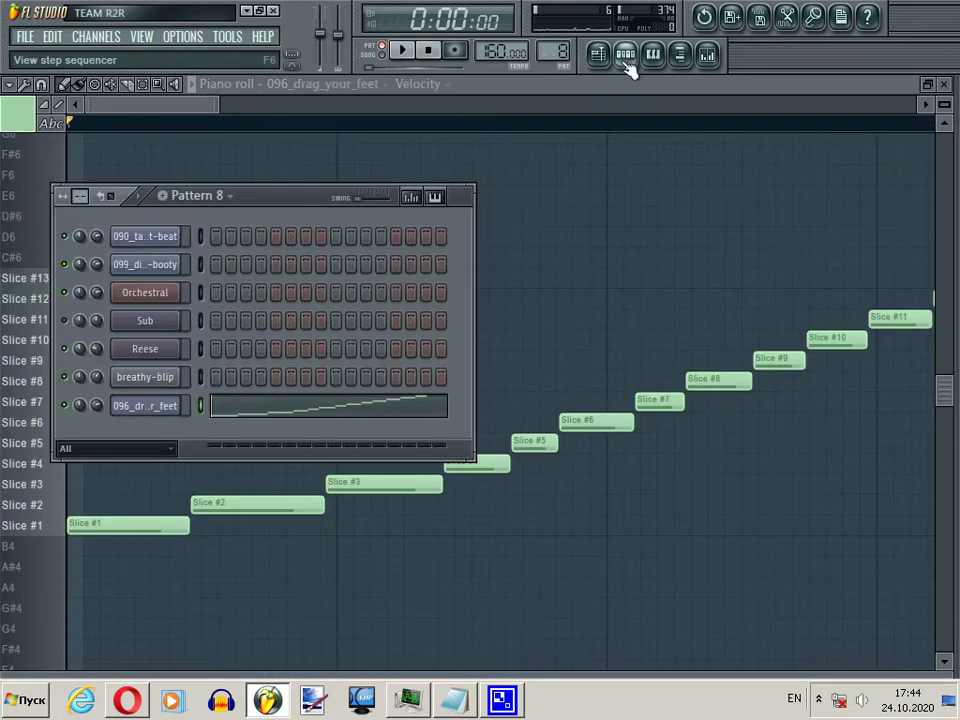
{"action": "left_click_drag", "start_coordinate": [282, 193], "coordinate": [279, 120]}
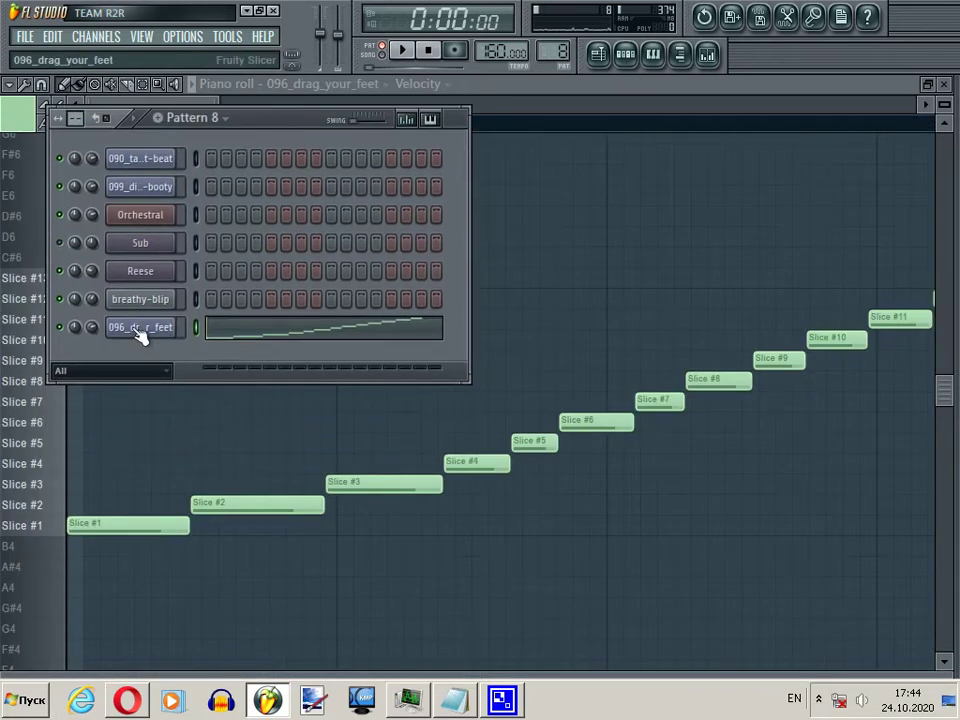
Step: Set the original sample tempo of 096_drag_your_feet to 91 BPM in Fruity Slicer
{"action": "left_click", "coordinate": [141, 330]}
{"action": "left_click_drag", "start_coordinate": [754, 274], "coordinate": [744, 259]}
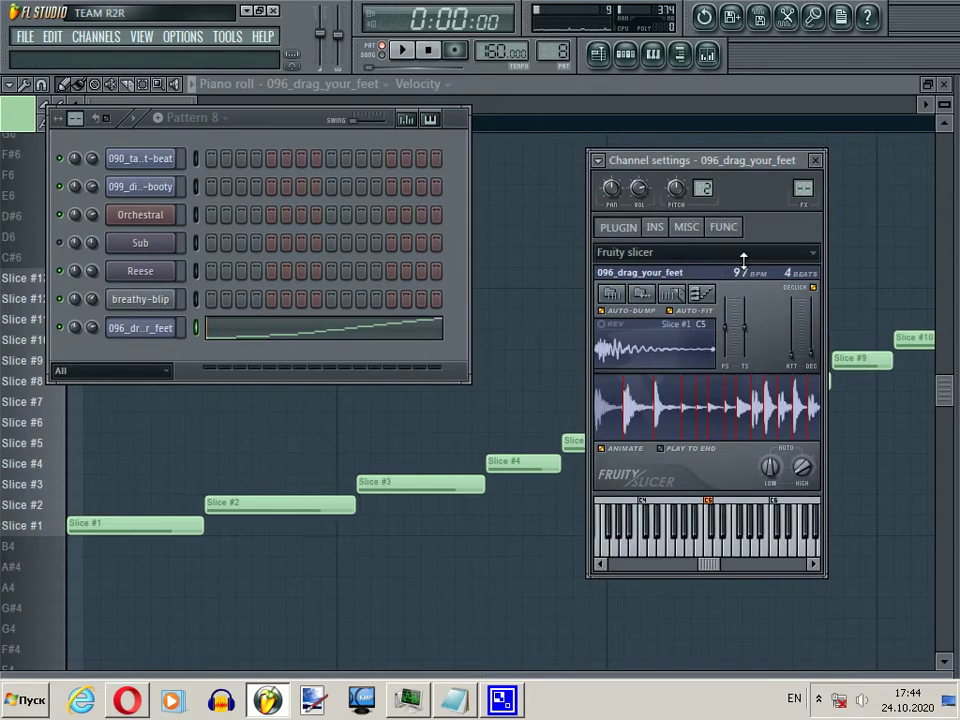
{"action": "scroll", "coordinate": [744, 271], "scroll_direction": "up", "scroll_amount": 2}
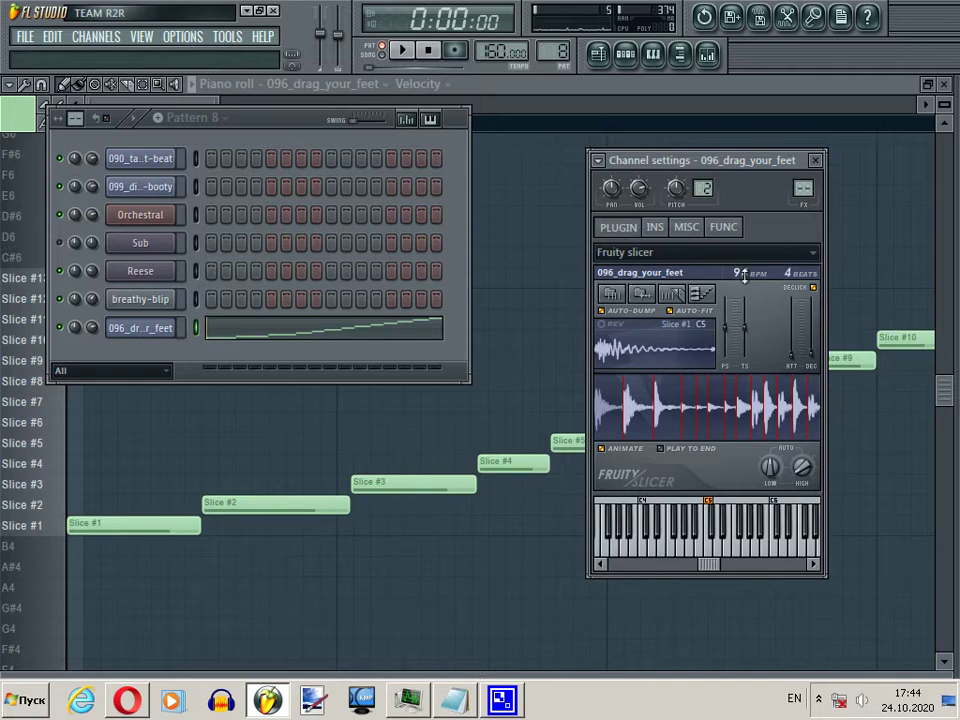
{"action": "scroll", "coordinate": [744, 276], "scroll_direction": "up", "scroll_amount": 3}
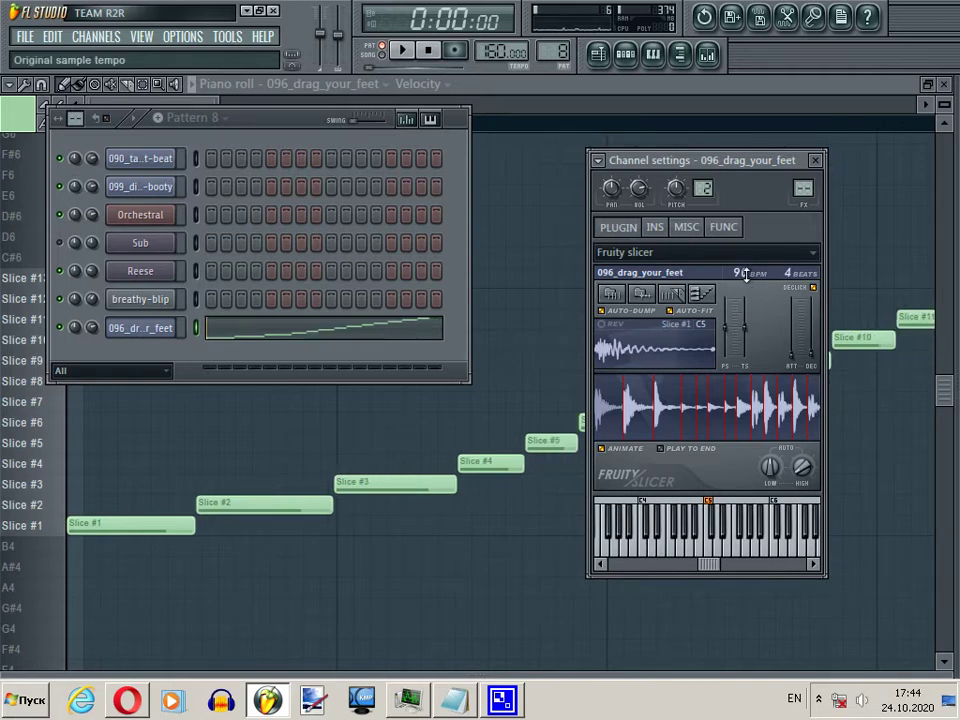
{"action": "scroll", "coordinate": [745, 272], "scroll_direction": "down", "scroll_amount": 1}
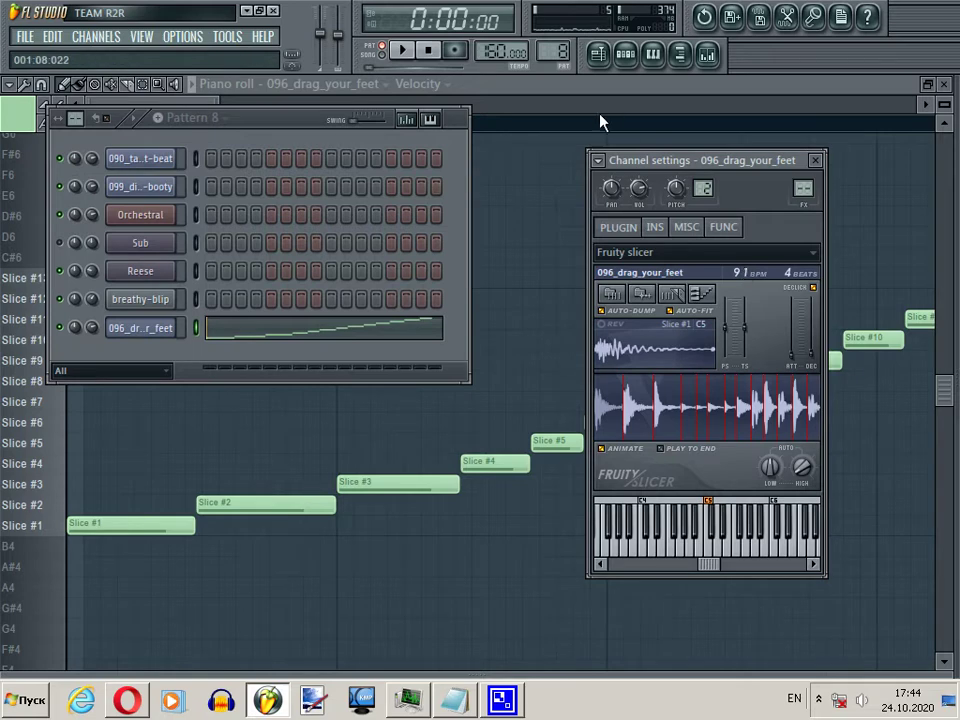
Step: Audition individual slices of 096_drag_your_feet in the piano roll, including Slice #8, Slice #9 and Slice #1
{"action": "left_click", "coordinate": [595, 97]}
{"action": "scroll", "coordinate": [389, 212], "scroll_direction": "down", "scroll_amount": 5}
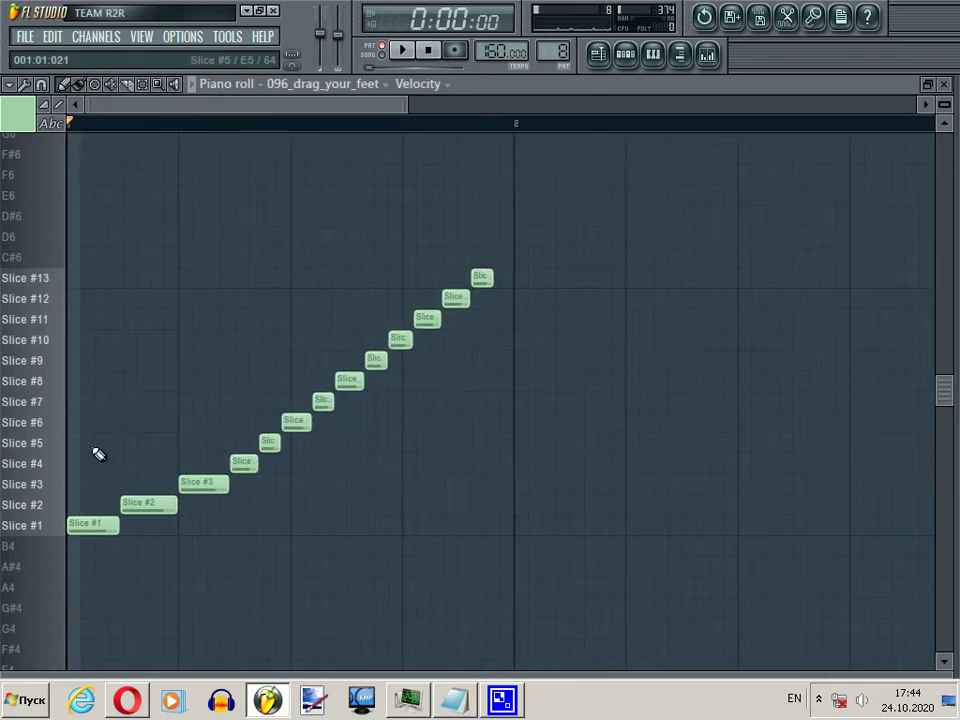
{"action": "left_click_drag", "start_coordinate": [58, 425], "coordinate": [52, 400]}
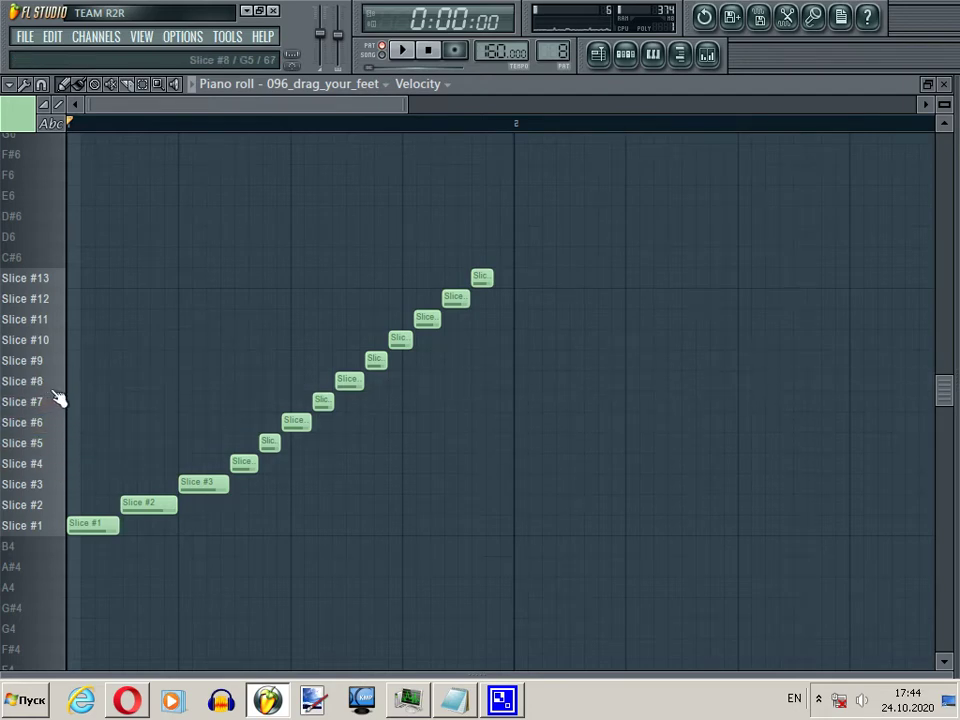
{"action": "left_click", "coordinate": [60, 386]}
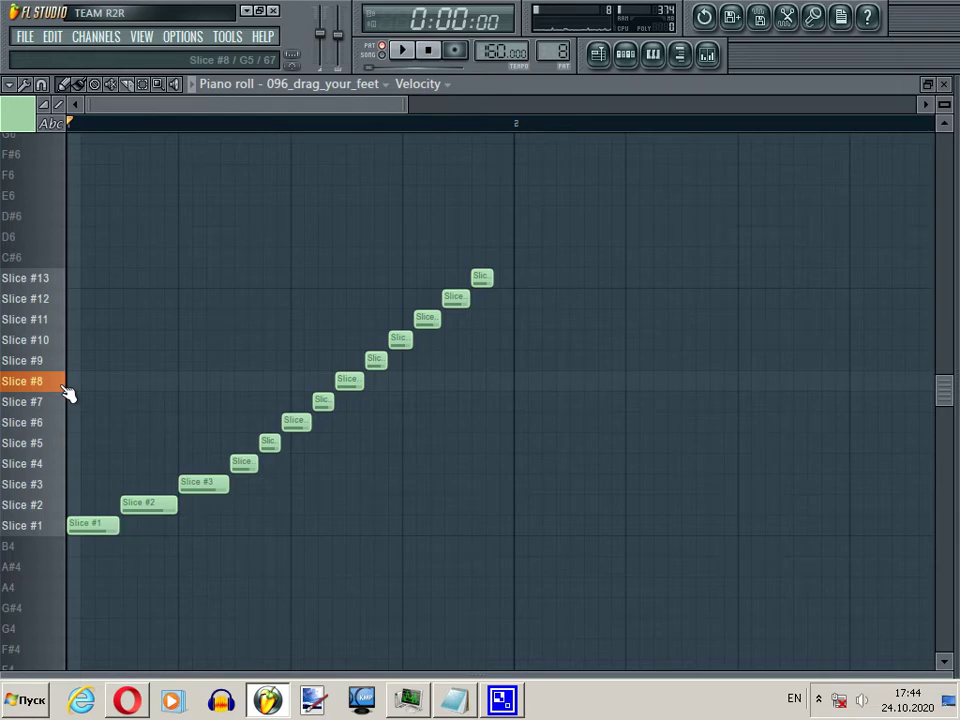
{"action": "left_click_drag", "start_coordinate": [66, 392], "coordinate": [66, 369]}
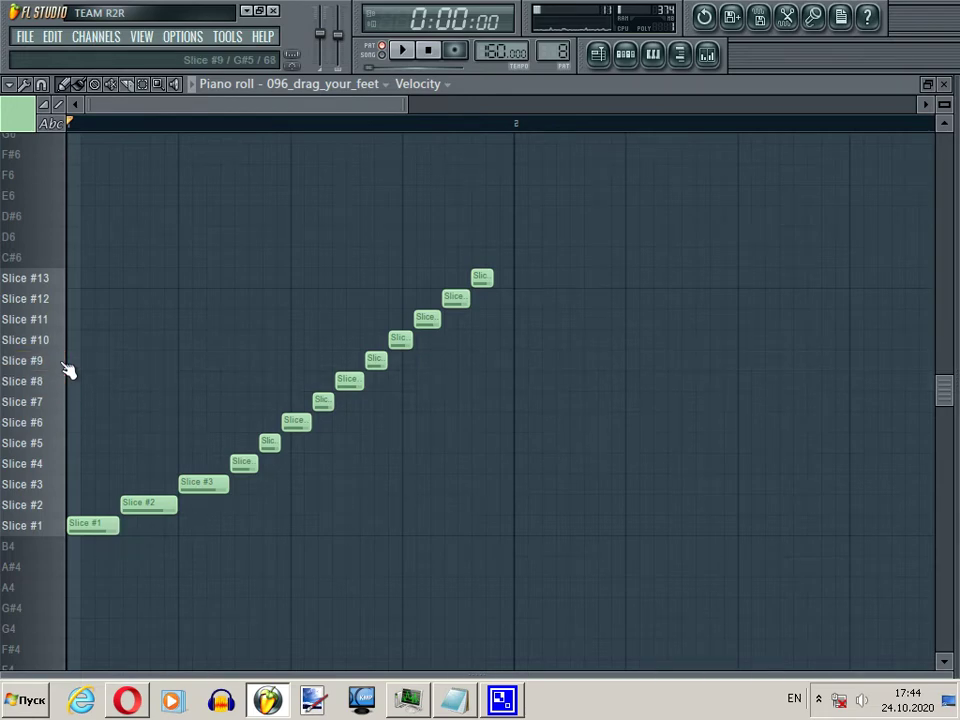
{"action": "left_click", "coordinate": [64, 529]}
Step: Delete the notes for Slice #9 through Slice #13 from the end of the drum phrase
{"action": "right_click", "coordinate": [375, 358]}
{"action": "right_click", "coordinate": [400, 338]}
{"action": "right_click", "coordinate": [427, 317]}
{"action": "right_click", "coordinate": [455, 297]}
{"action": "right_click", "coordinate": [481, 276]}
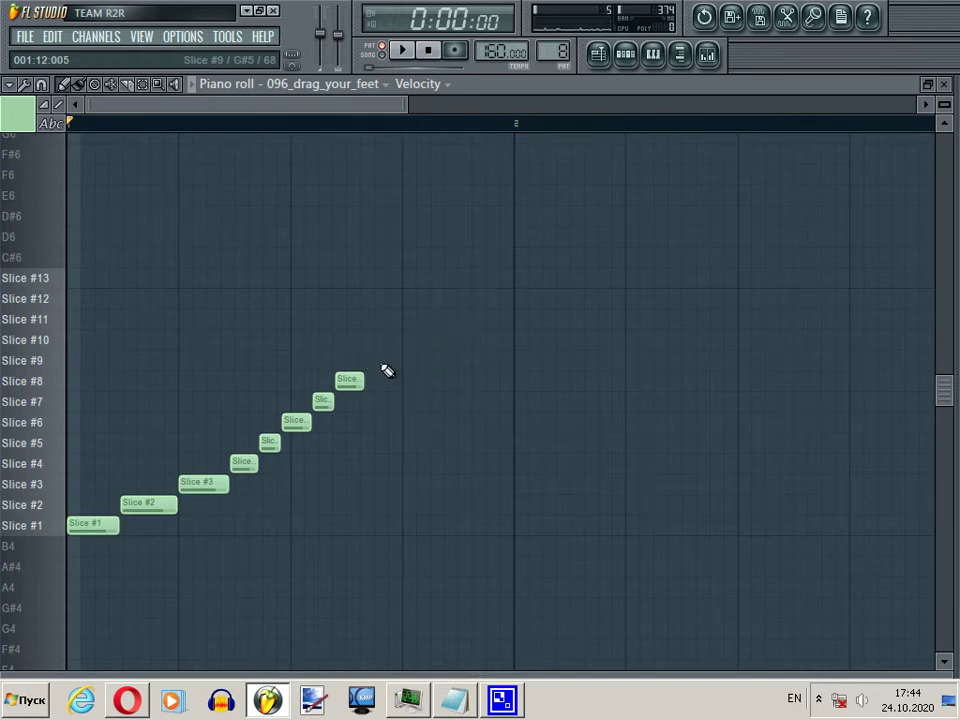
Step: Complete the bar with copies of the Slice #2 and #3 notes followed by Slice #4 and #5 notes, and play the pattern
{"action": "left_click", "coordinate": [349, 381]}
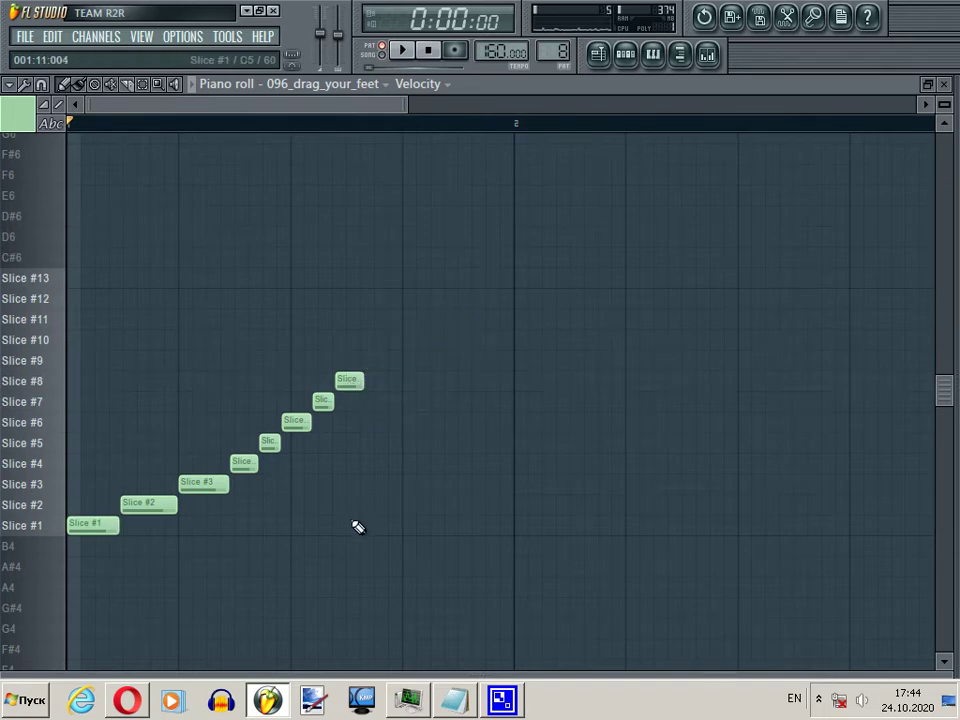
{"action": "left_click_drag", "start_coordinate": [246, 489], "coordinate": [369, 510]}
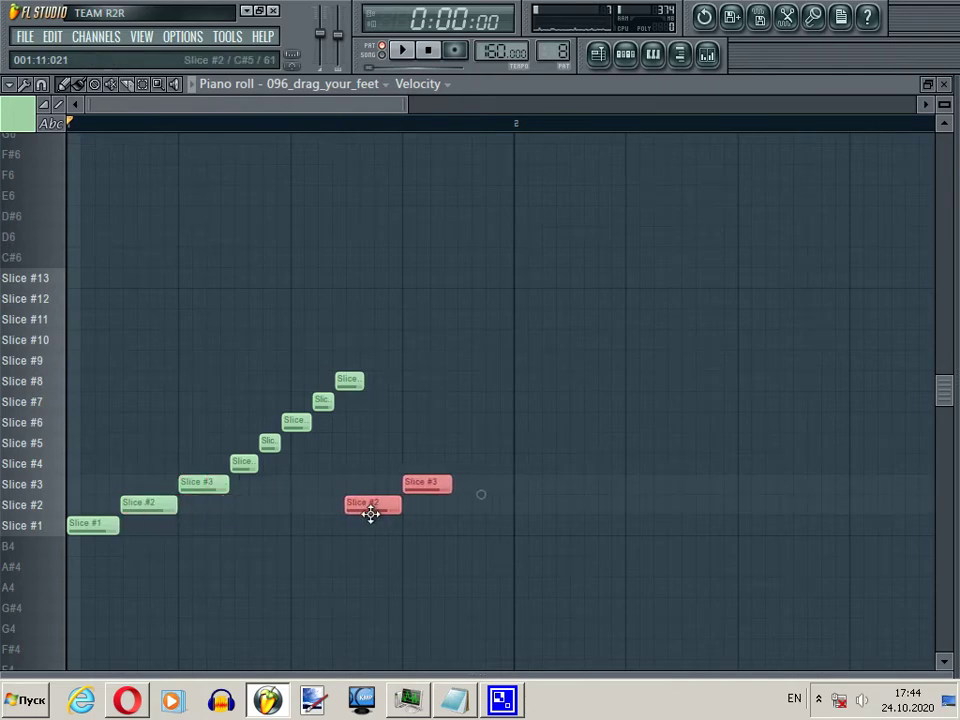
{"action": "left_click", "coordinate": [242, 461]}
{"action": "left_click", "coordinate": [465, 464]}
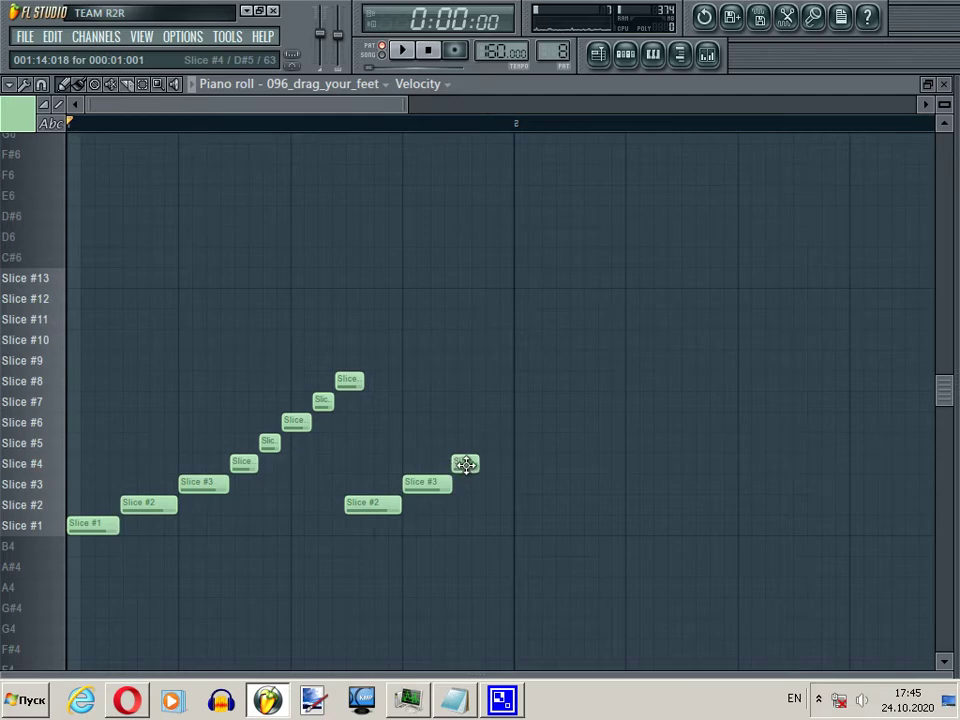
{"action": "left_click", "coordinate": [469, 465]}
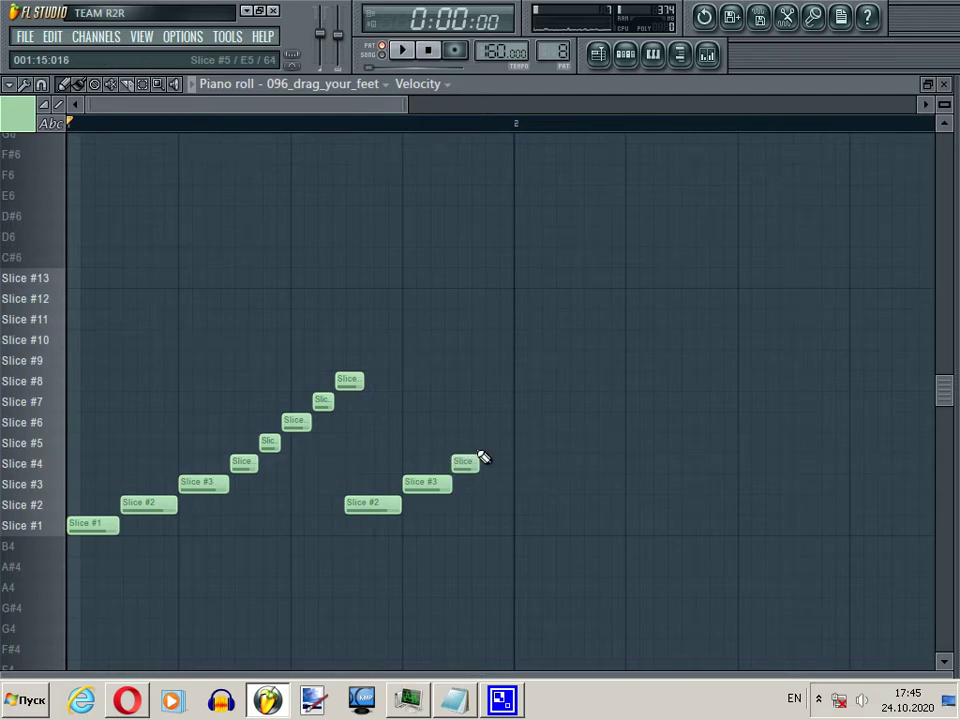
{"action": "left_click", "coordinate": [484, 446]}
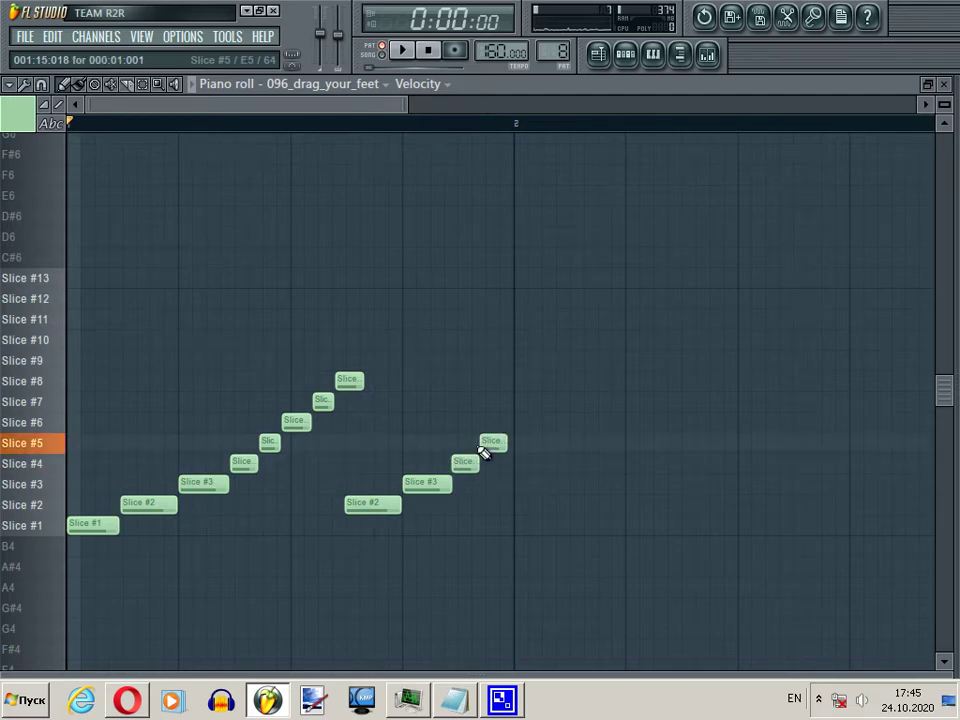
{"action": "left_click", "coordinate": [401, 50]}
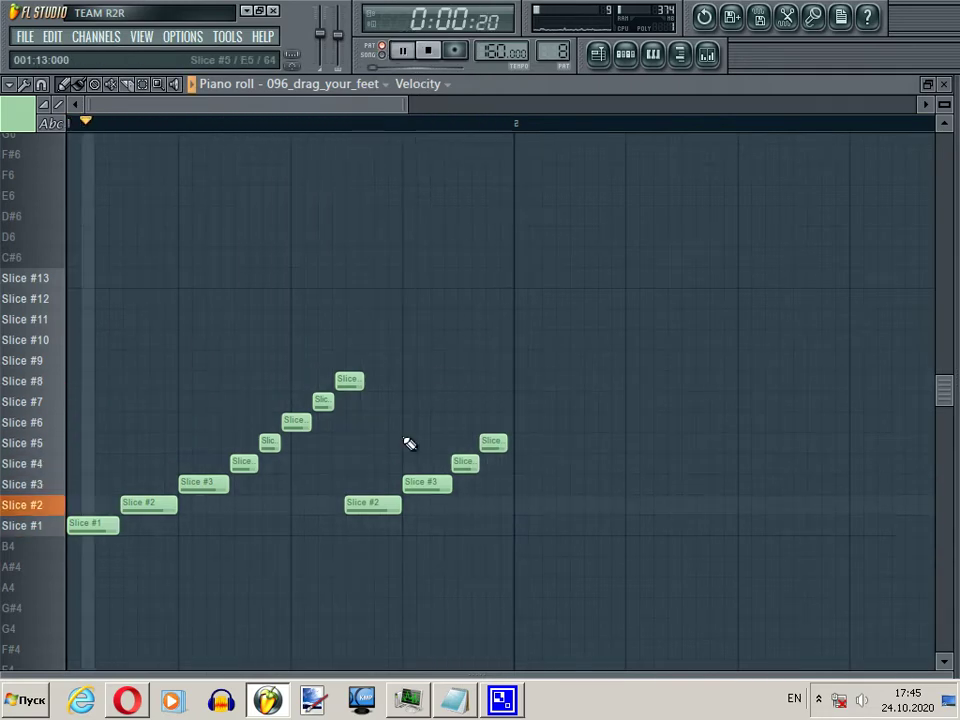
{"action": "key", "text": "space"}
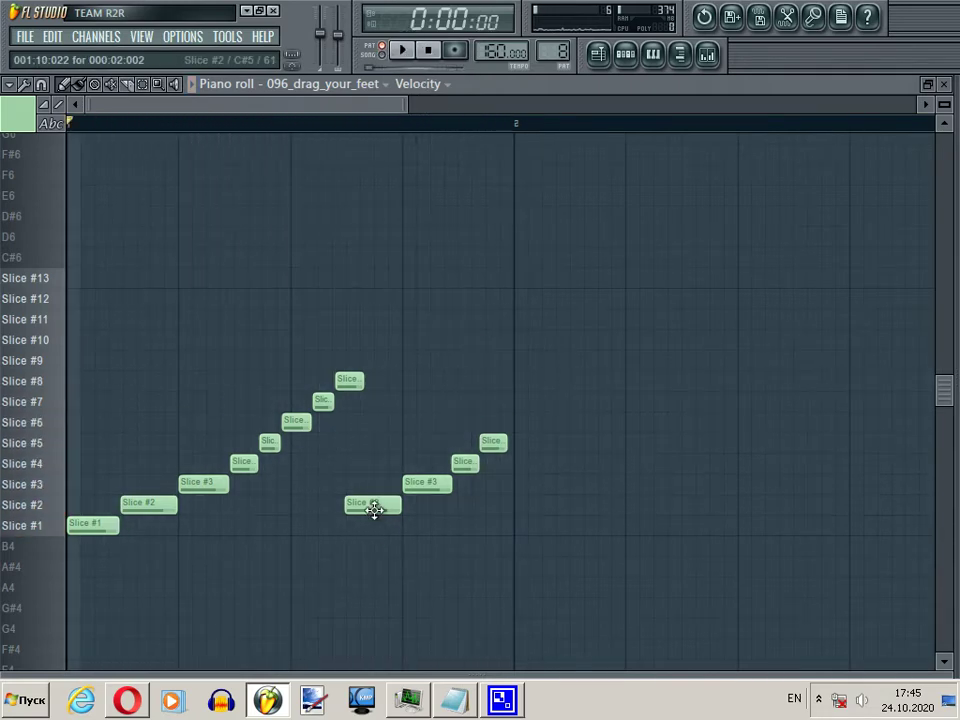
Step: Try the copied Slice #2 note on Slice #1, play the pattern, and delete that note from the phrase
{"action": "left_click_drag", "start_coordinate": [375, 510], "coordinate": [374, 535]}
{"action": "key", "text": "space"}
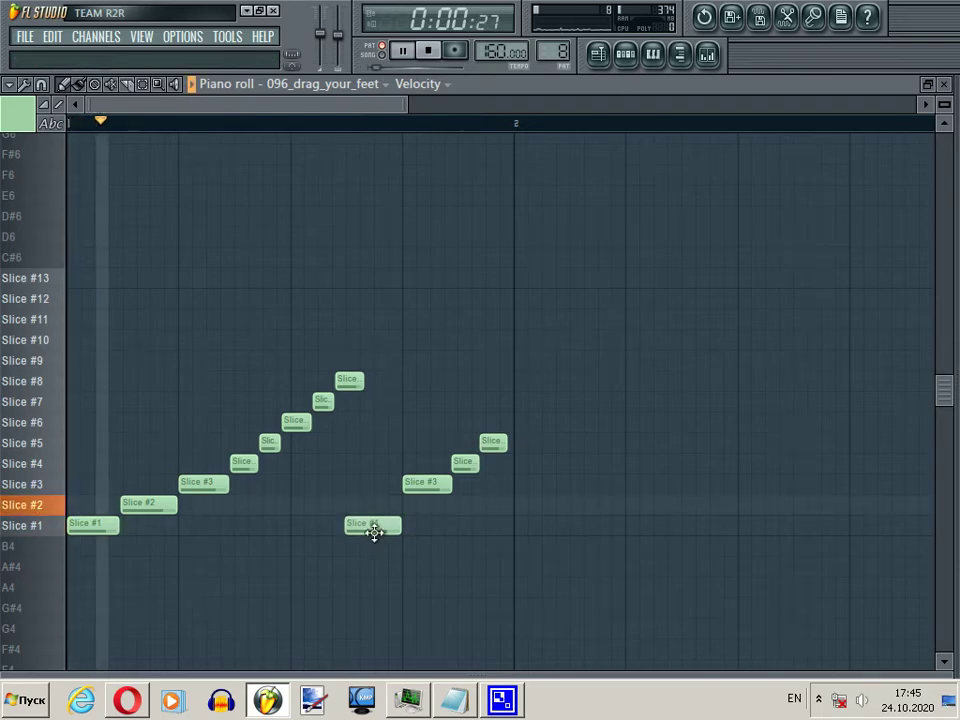
{"action": "right_click", "coordinate": [375, 530]}
{"action": "key", "text": "space"}
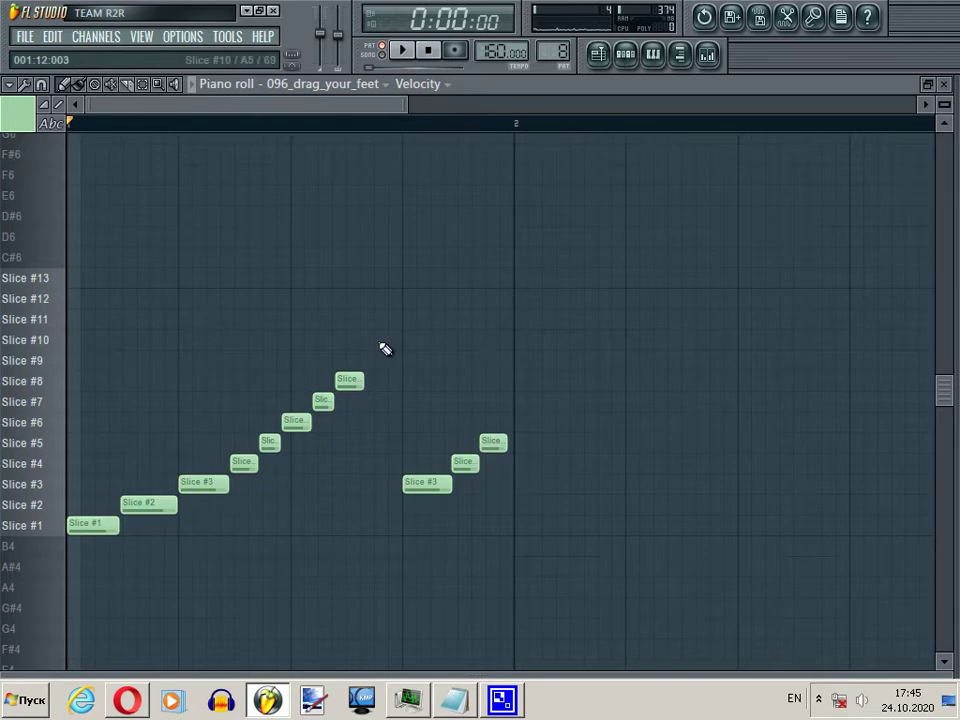
Step: Place Pattern 8 on Track 8 at bar 16 in the playlist and play the song from bar 13
{"action": "left_click", "coordinate": [603, 54]}
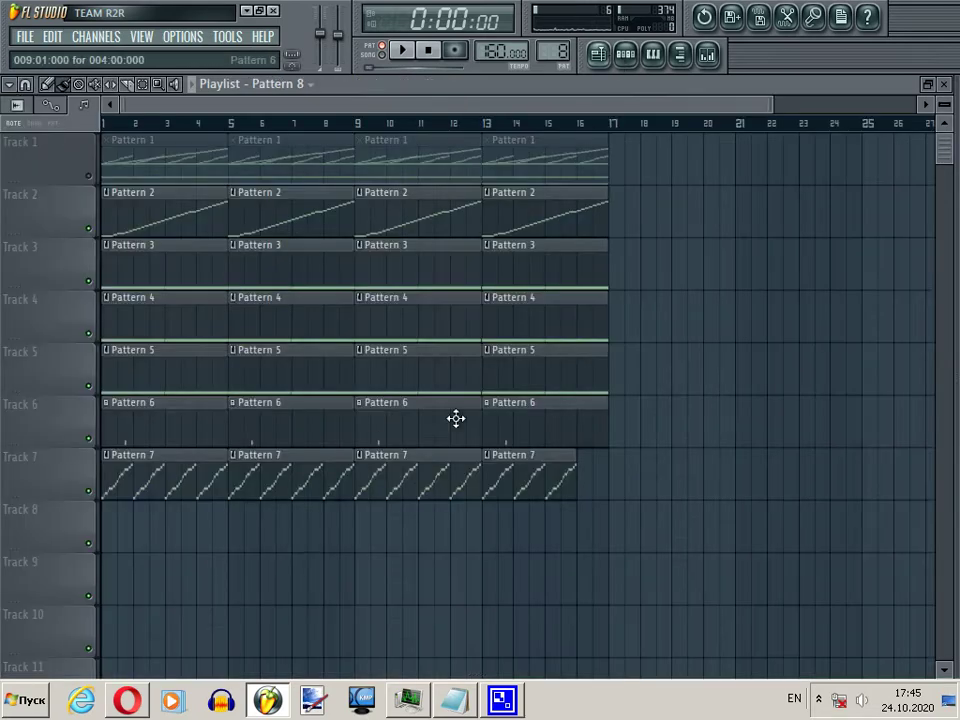
{"action": "left_click", "coordinate": [585, 530]}
{"action": "left_click", "coordinate": [490, 123]}
{"action": "key", "text": "space"}
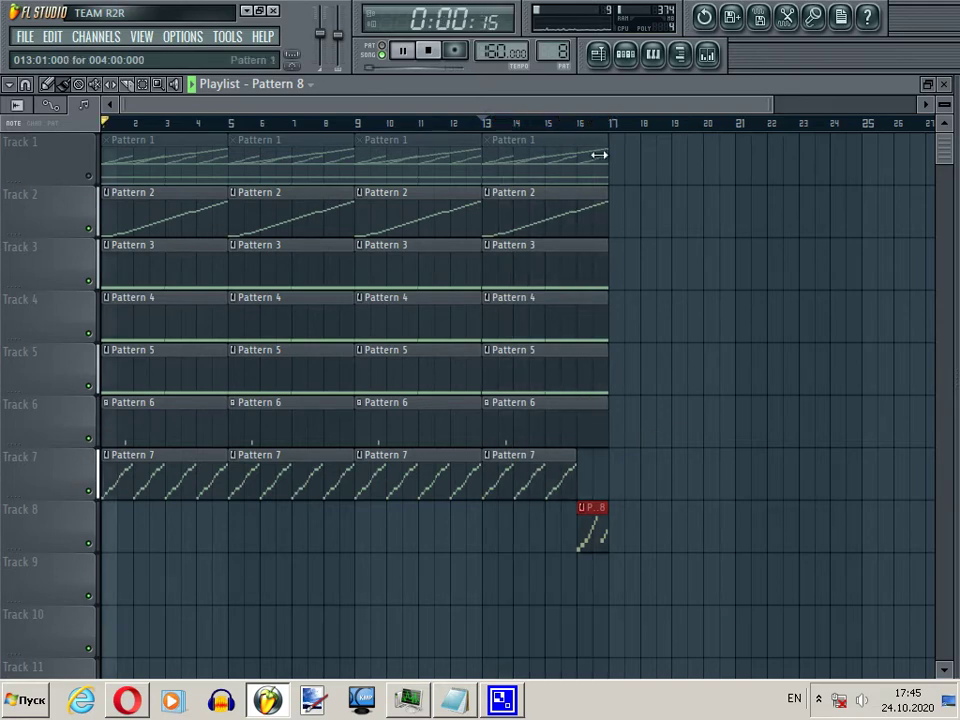
{"action": "left_click", "coordinate": [624, 57]}
{"action": "key", "text": "space"}
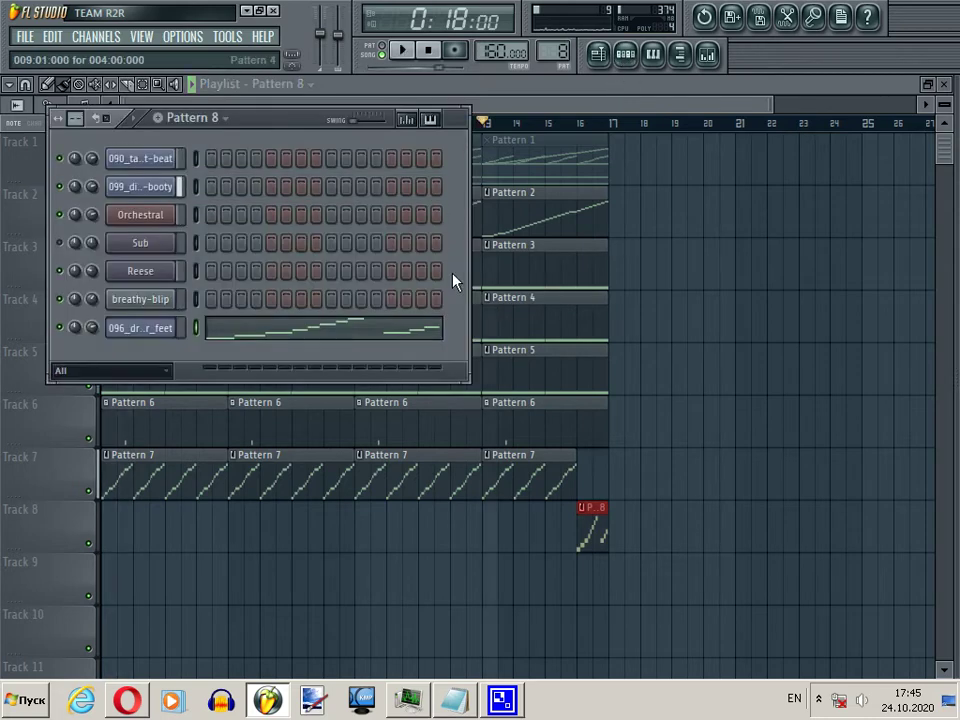
Step: Try a Slice #11 note about one step long at step 12 of the 096_drag_your_feet phrase
{"action": "left_click", "coordinate": [437, 338]}
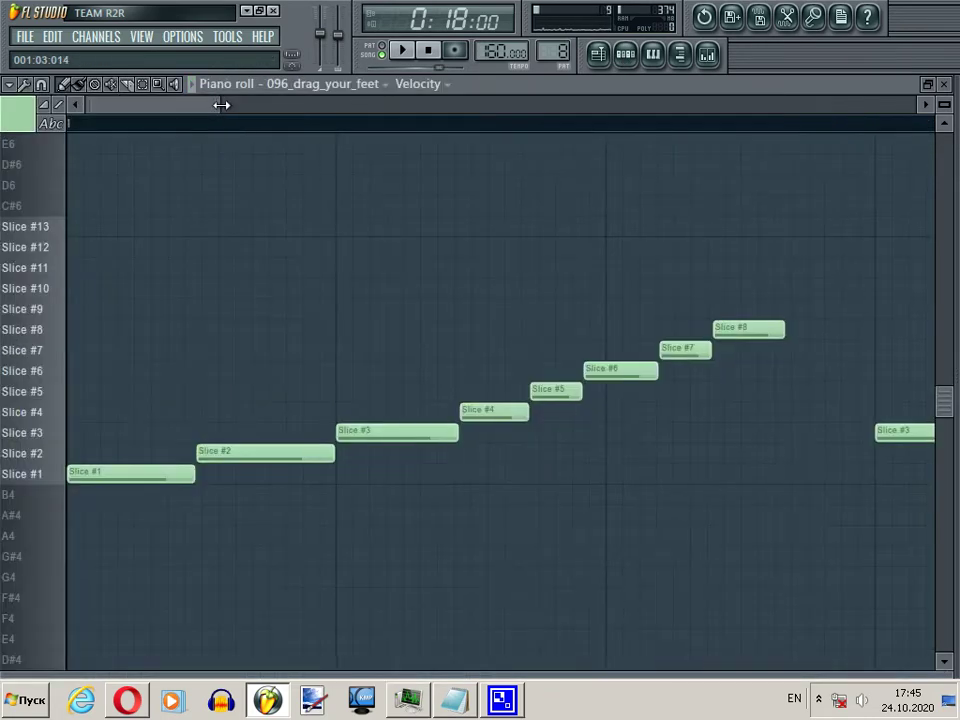
{"action": "left_click_drag", "start_coordinate": [219, 103], "coordinate": [381, 472]}
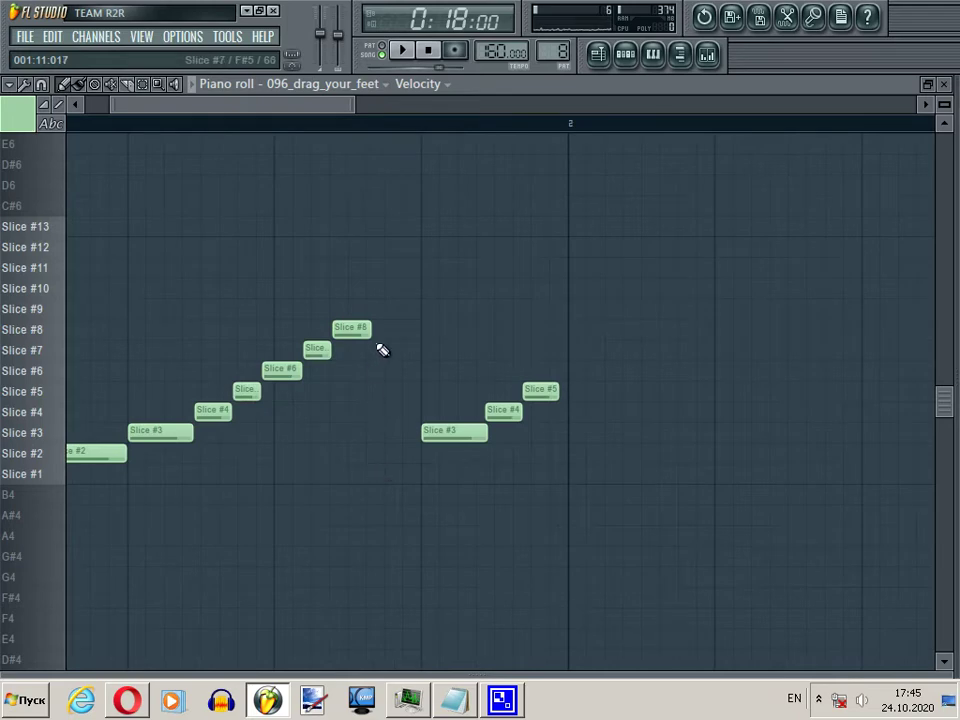
{"action": "left_click_drag", "start_coordinate": [381, 311], "coordinate": [401, 270]}
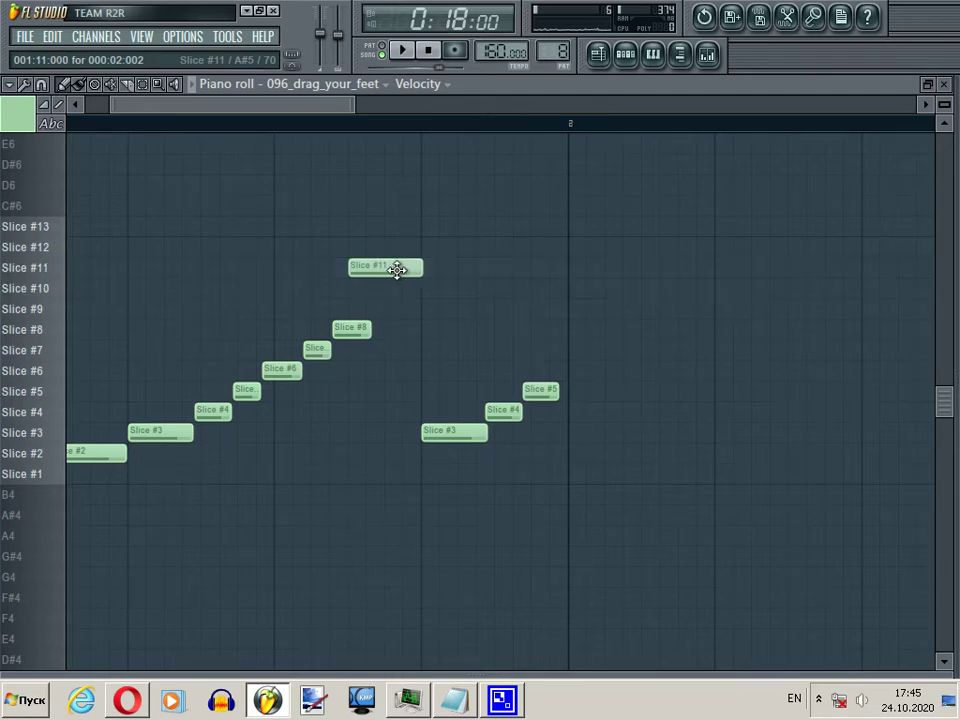
{"action": "left_click_drag", "start_coordinate": [397, 270], "coordinate": [440, 271]}
{"action": "key", "text": "space"}
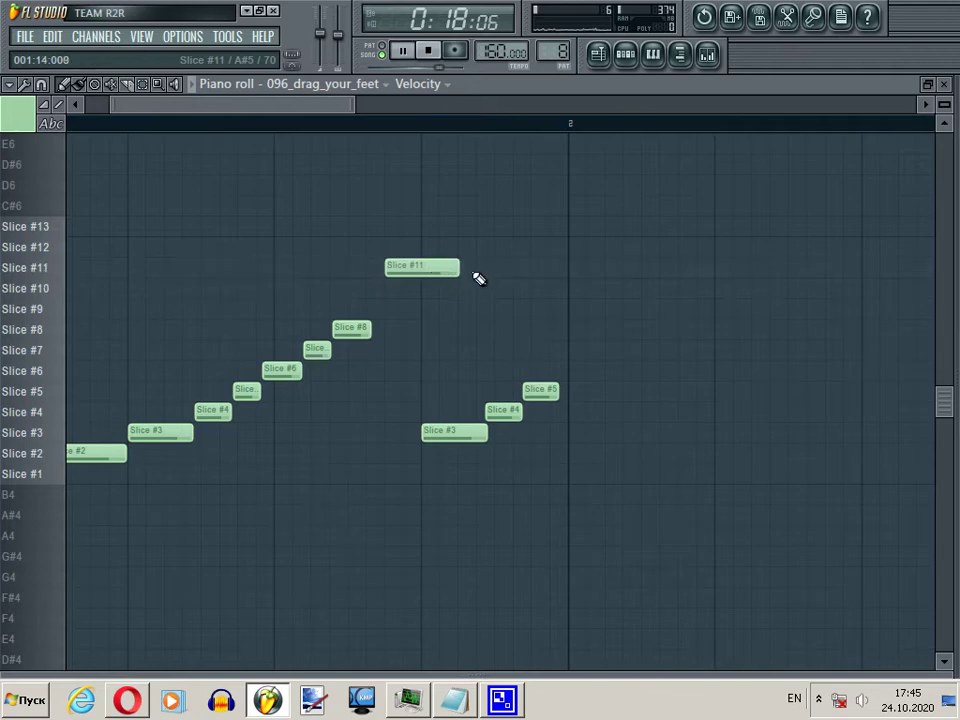
{"action": "key", "text": "space"}
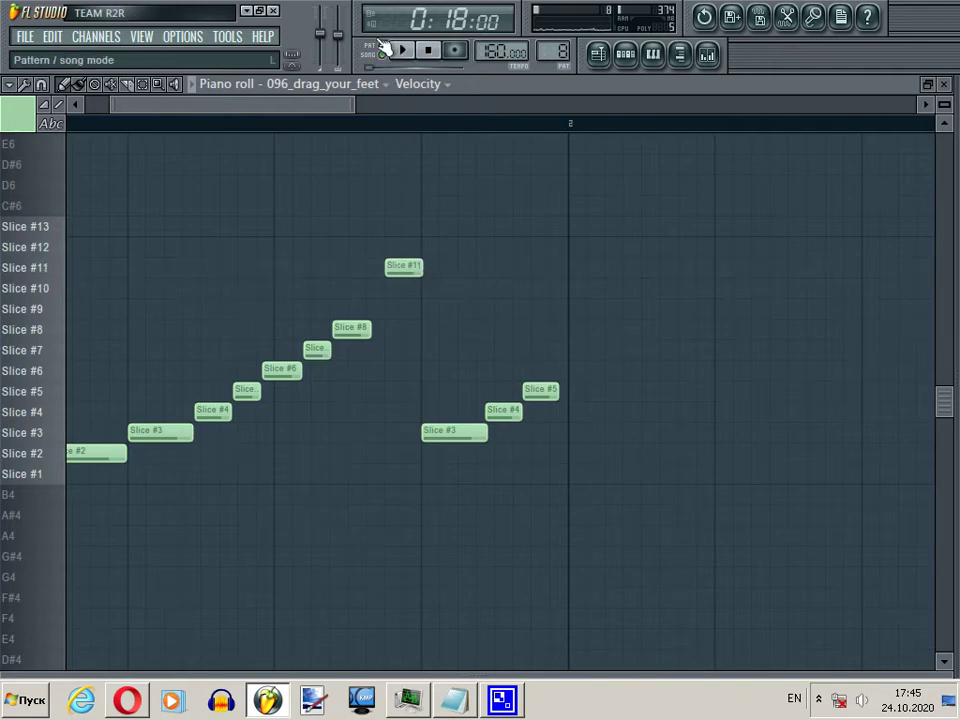
Step: Switch playback to pattern mode and listen to Pattern 8 on its own
{"action": "left_click", "coordinate": [385, 47]}
{"action": "key", "text": "space"}
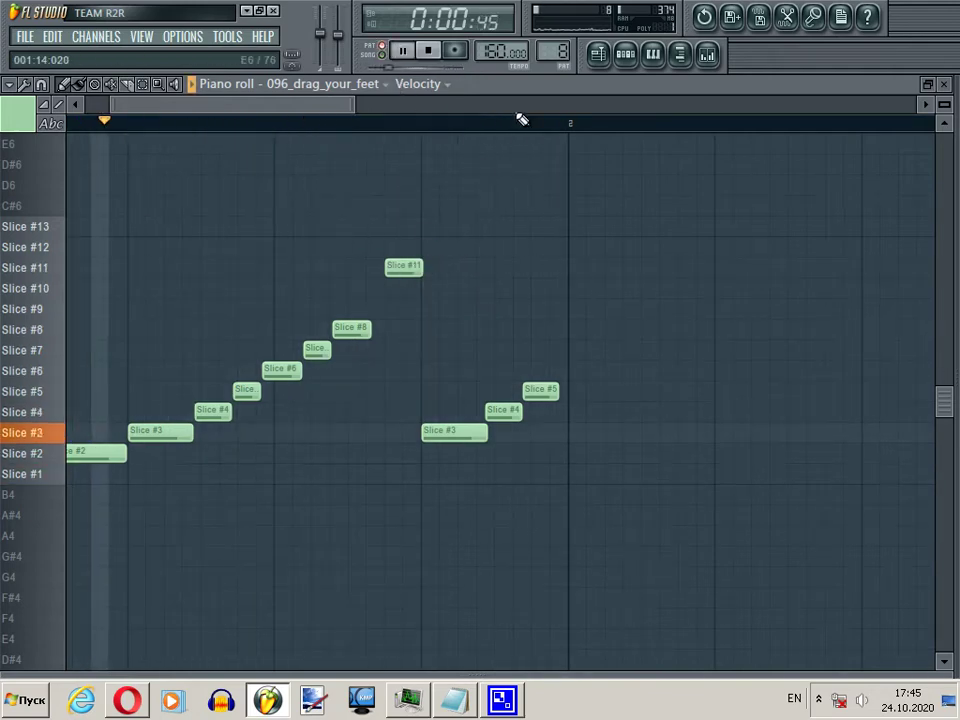
{"action": "left_click", "coordinate": [625, 53]}
{"action": "left_click", "coordinate": [625, 53]}
{"action": "key", "text": "space"}
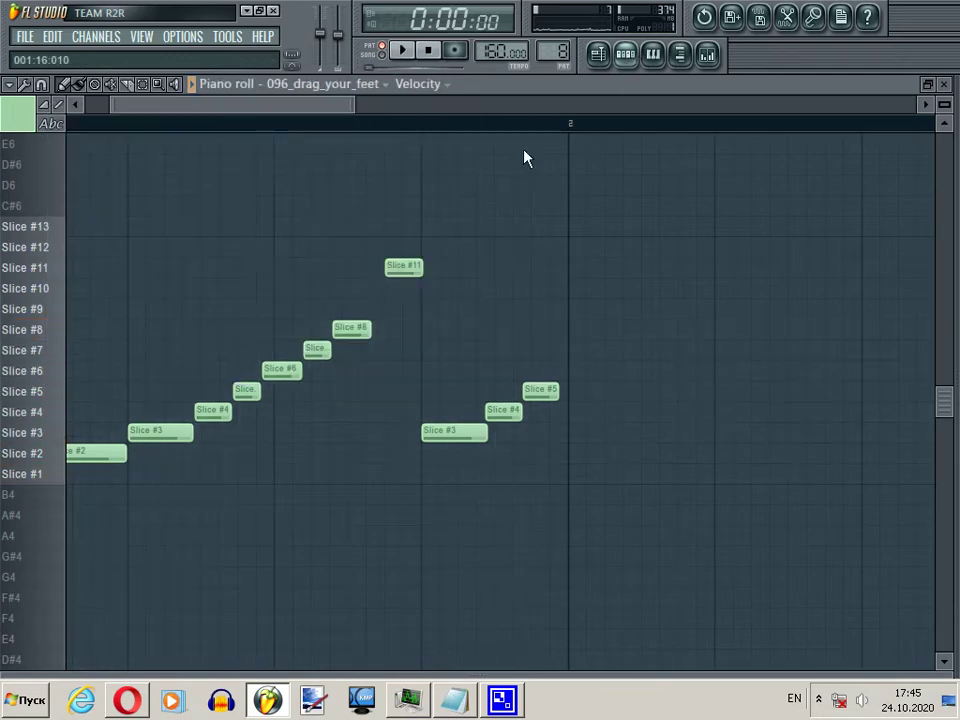
Step: Shift the Slice #11 note slightly earlier, delete it, and play the phrase without it
{"action": "left_click_drag", "start_coordinate": [392, 266], "coordinate": [370, 265]}
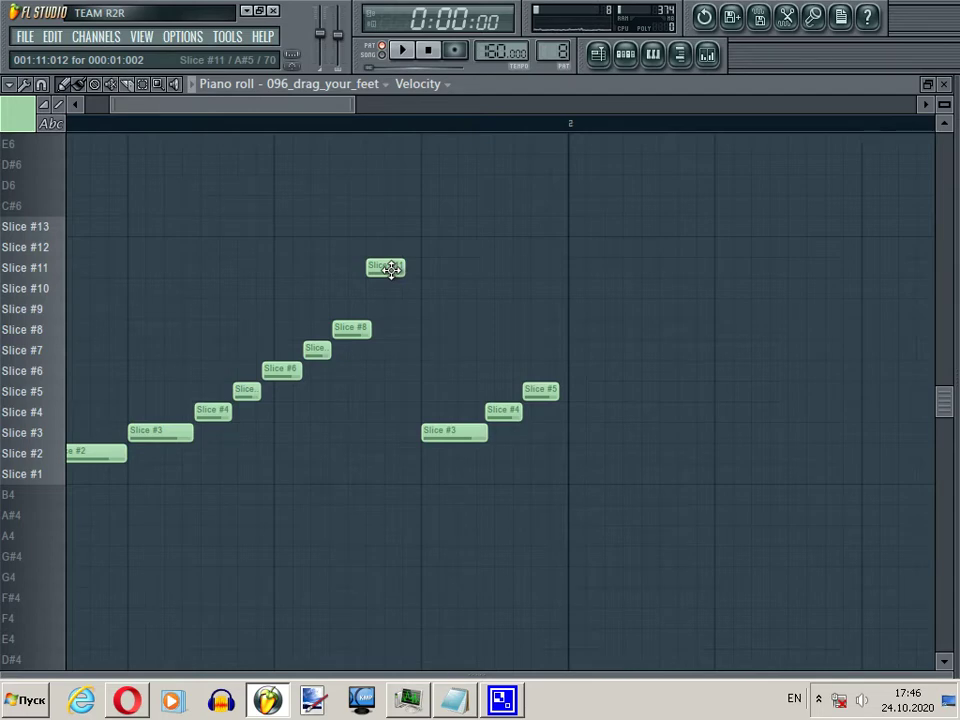
{"action": "right_click", "coordinate": [390, 268]}
{"action": "key", "text": "space"}
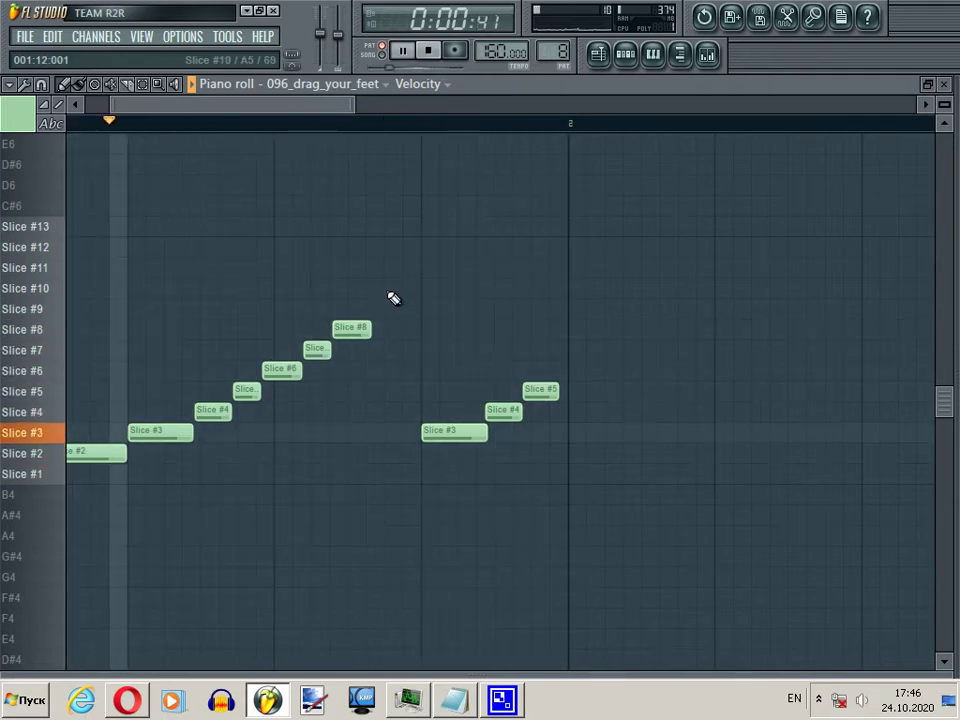
{"action": "key", "text": "space"}
Step: Try a Slice #9 note one step long at step 12, and play the pattern
{"action": "left_click", "coordinate": [388, 312]}
{"action": "key", "text": "space"}
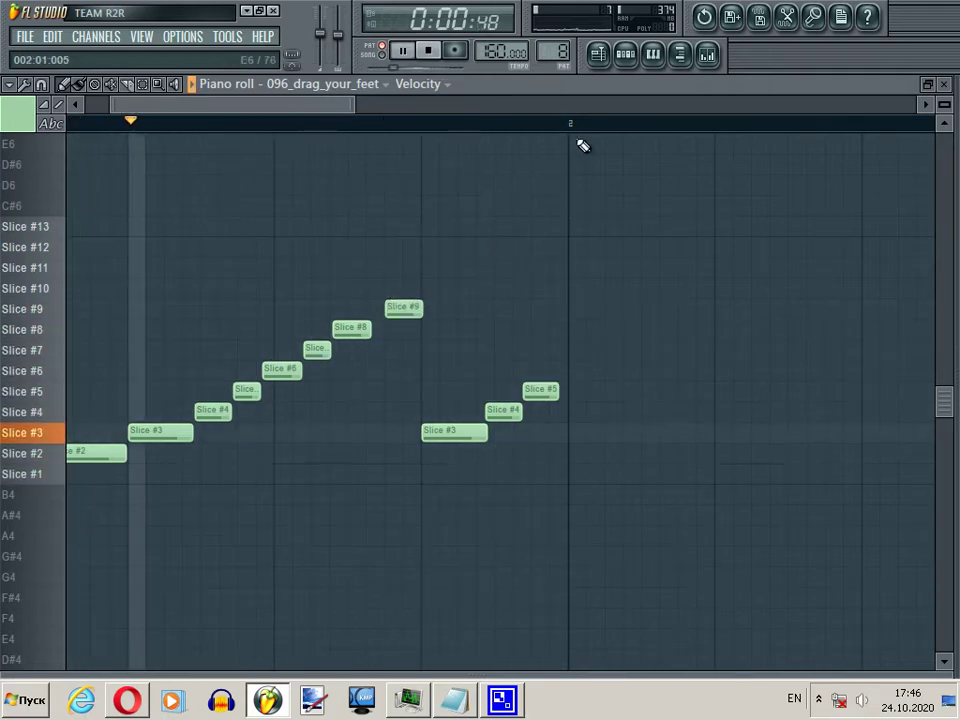
{"action": "left_click", "coordinate": [627, 54]}
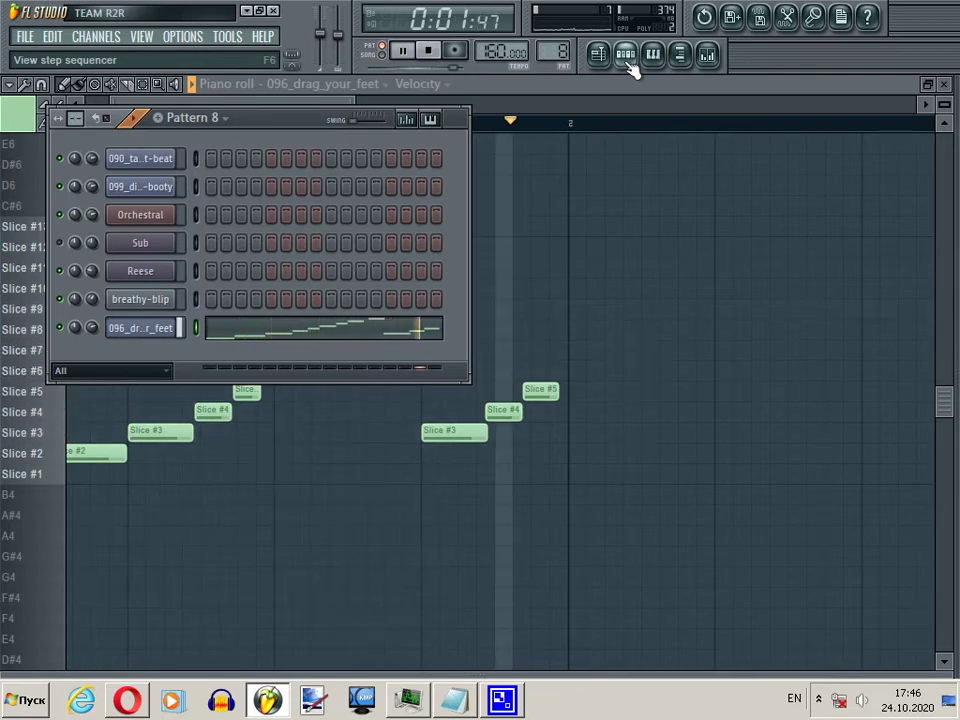
{"action": "key", "text": "space"}
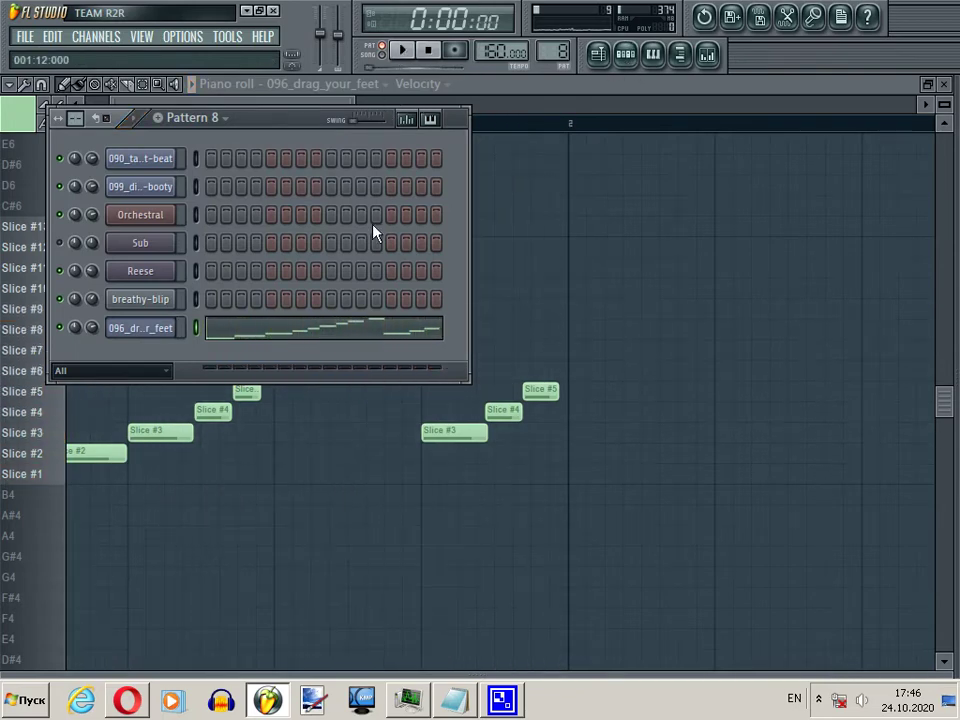
{"action": "left_click", "coordinate": [566, 92]}
{"action": "left_click_drag", "start_coordinate": [343, 107], "coordinate": [208, 107]}
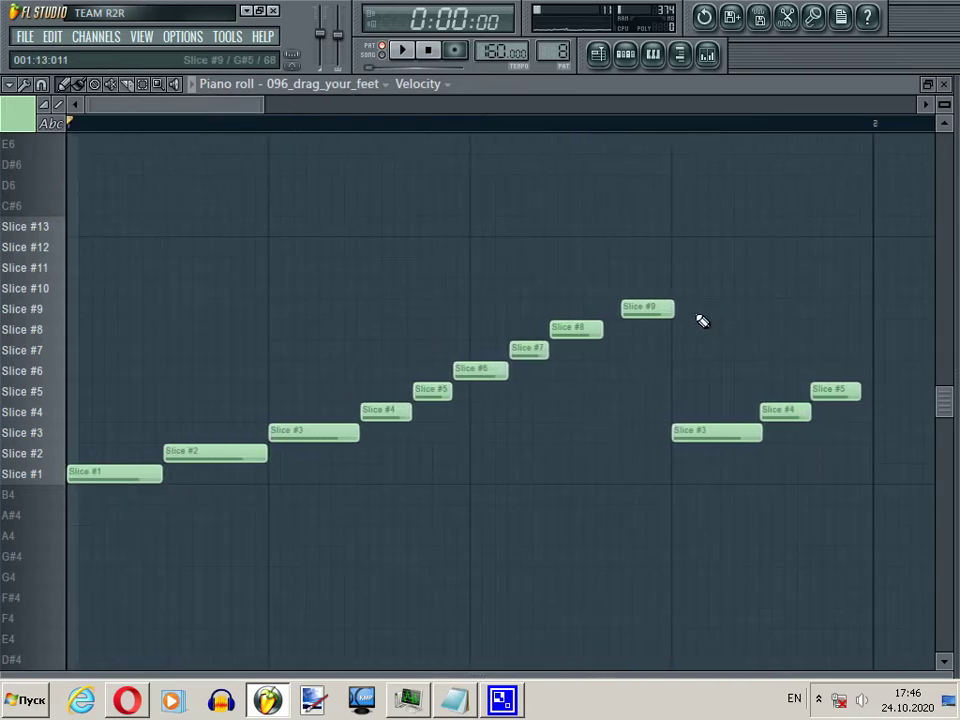
Step: Set the piano roll snap to Line
{"action": "left_click", "coordinate": [17, 86]}
{"action": "mouse_move", "coordinate": [88, 193]}
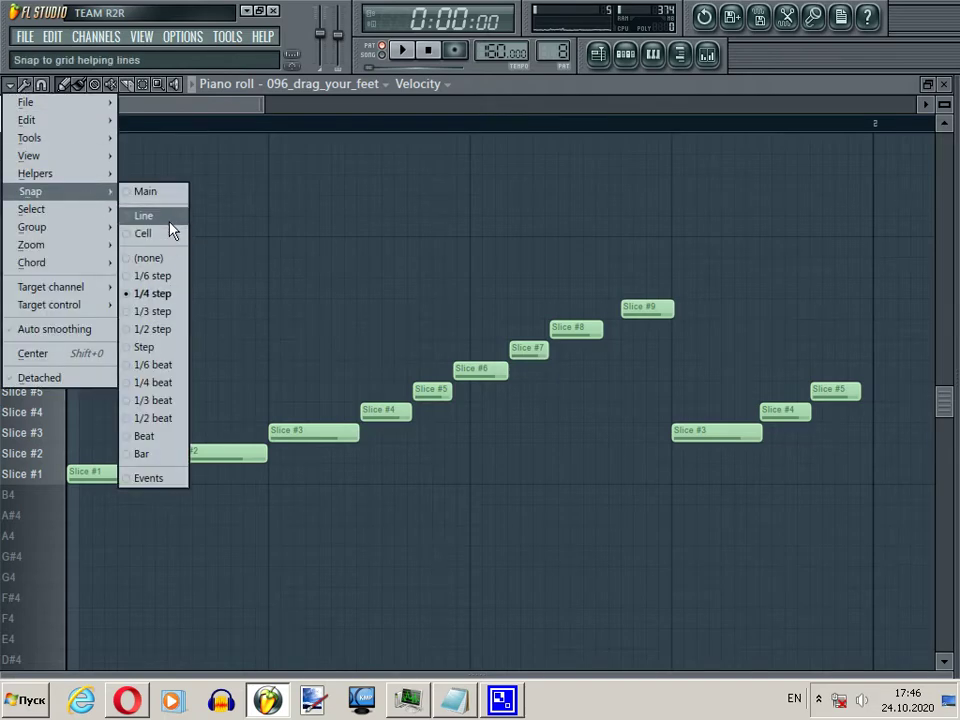
{"action": "left_click", "coordinate": [169, 222]}
Step: Try the Slice #9 note starting at step 11 and about two steps long, play it, and delete it
{"action": "left_click_drag", "start_coordinate": [628, 312], "coordinate": [670, 315]}
{"action": "key", "text": "space"}
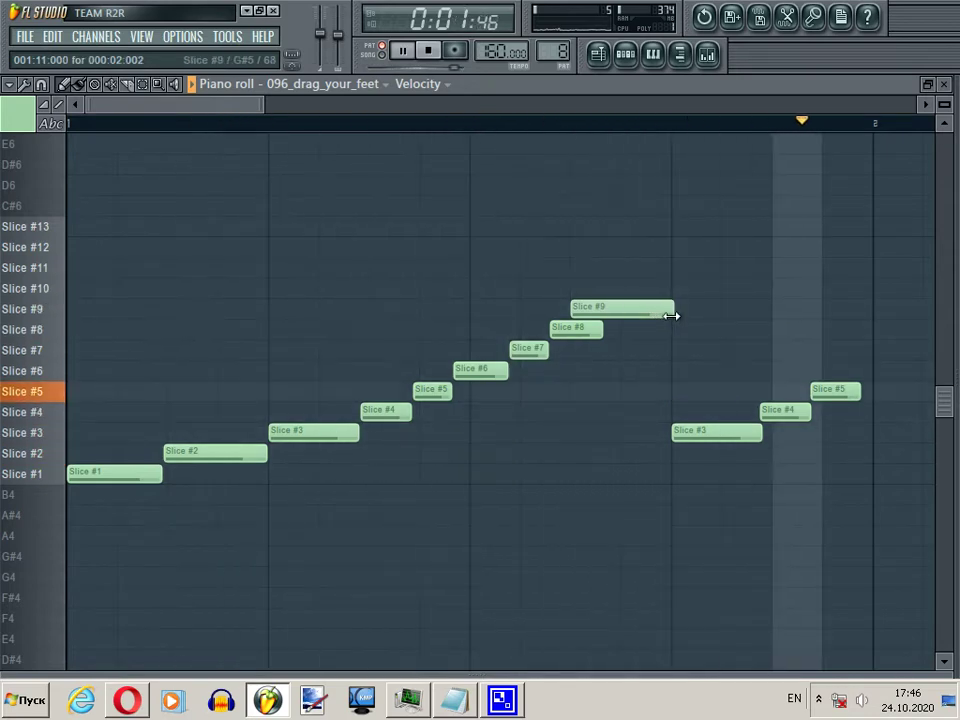
{"action": "right_click", "coordinate": [650, 313]}
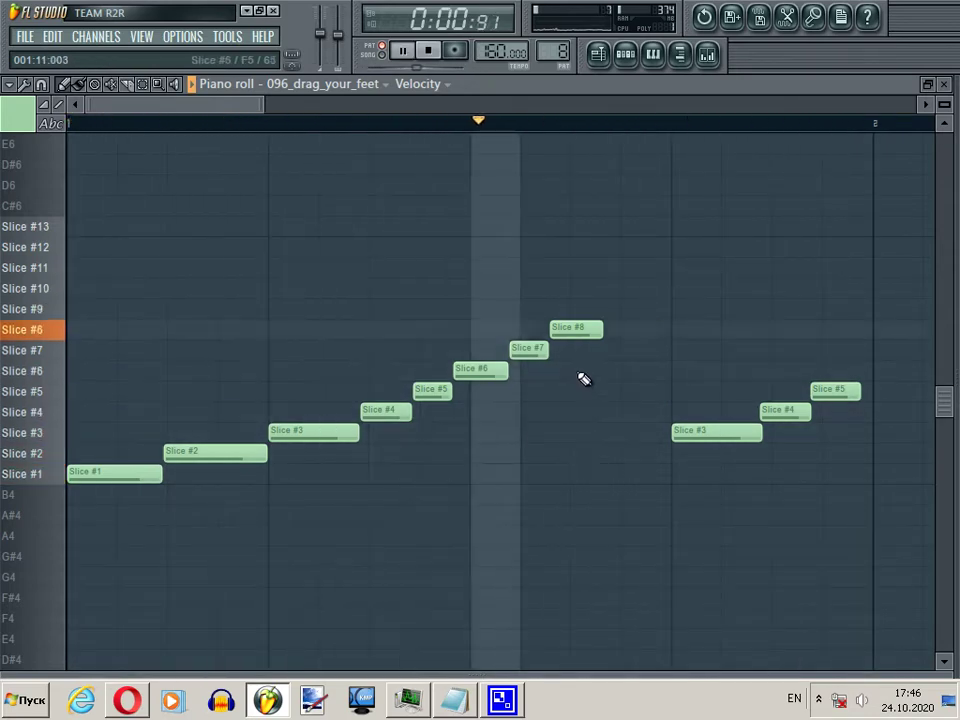
{"action": "key", "text": "space"}
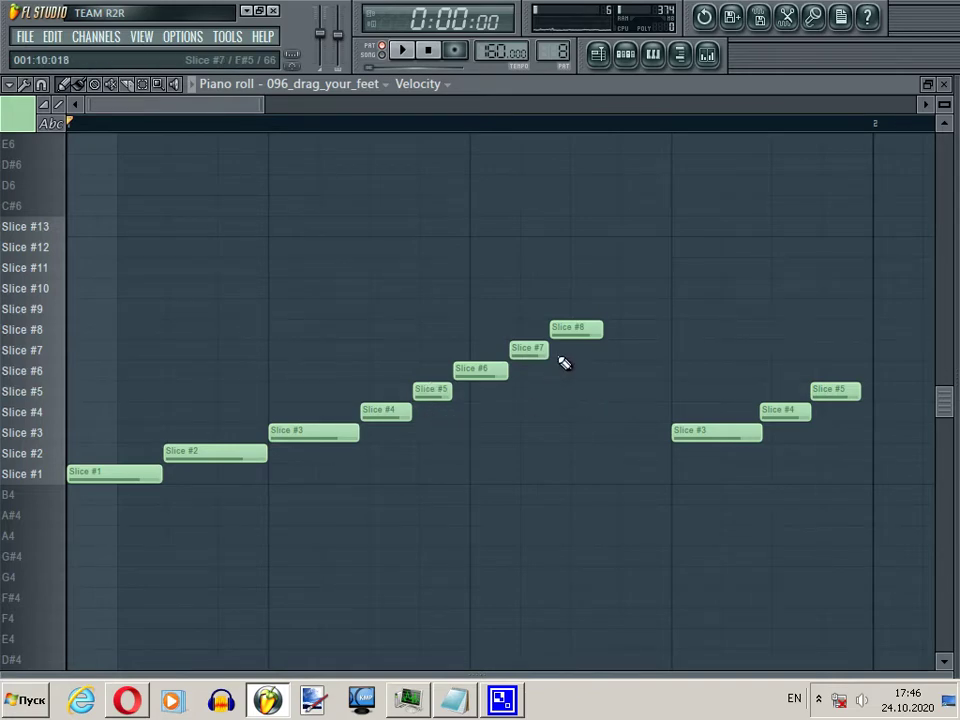
Step: Check the Slice #8 note and the Slice #7 note before it in the piano roll
{"action": "left_click", "coordinate": [562, 335]}
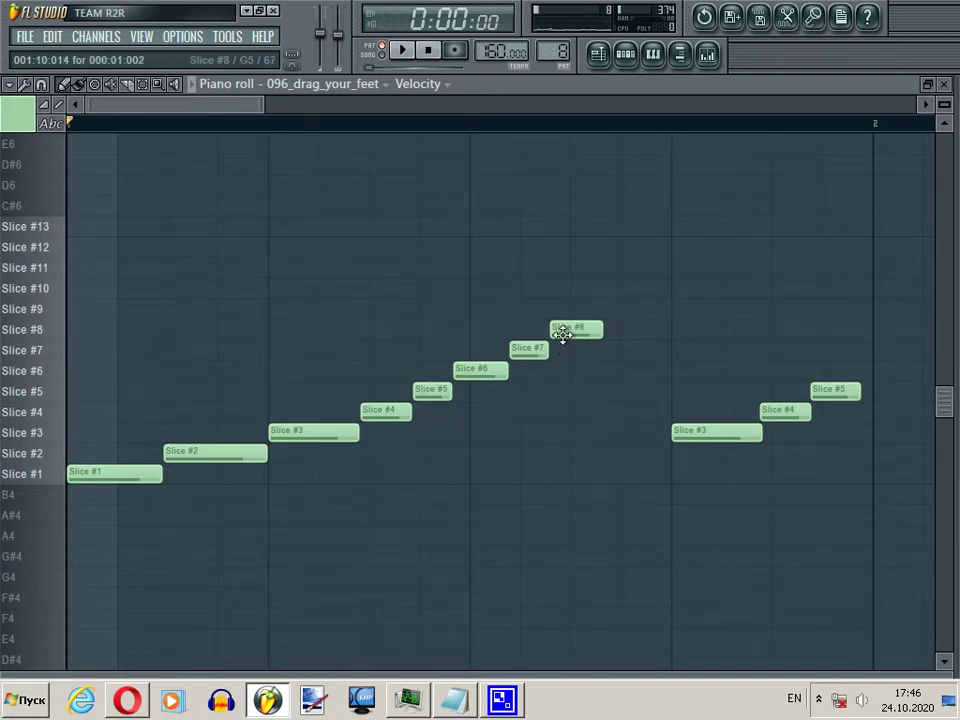
{"action": "double_click", "coordinate": [562, 335]}
{"action": "left_click", "coordinate": [735, 467]}
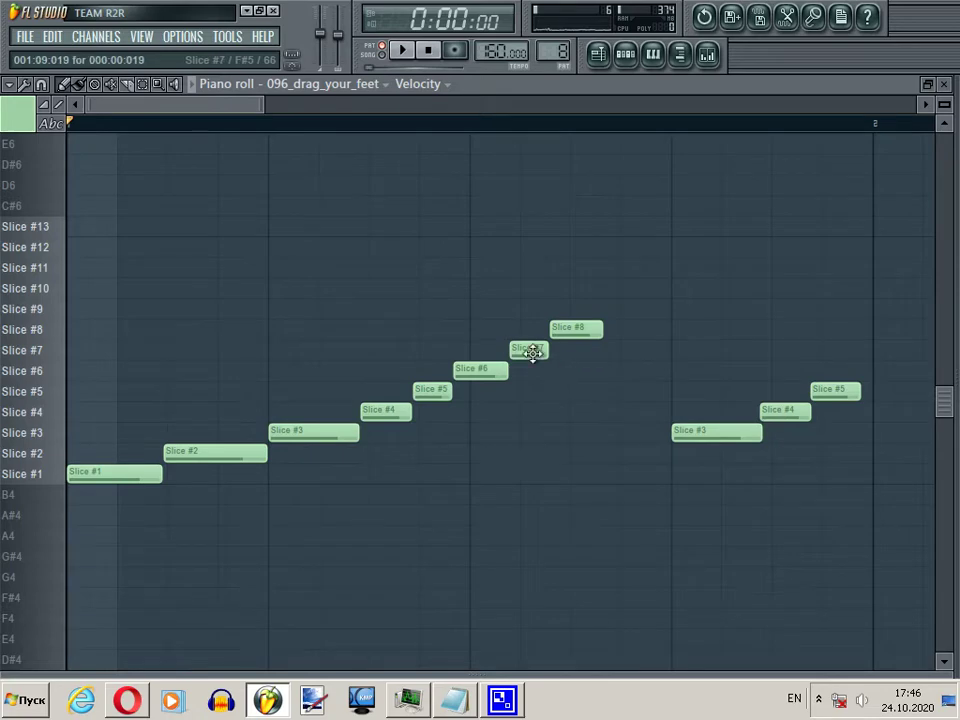
{"action": "double_click", "coordinate": [531, 352]}
{"action": "left_click", "coordinate": [739, 290]}
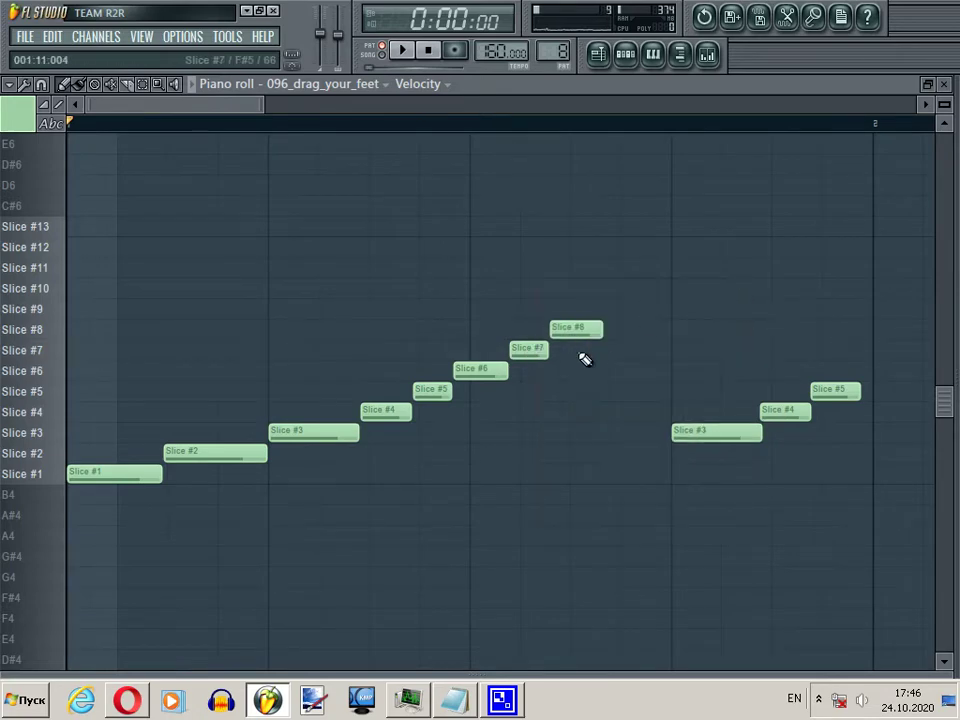
Step: Add a second short Slice #7 note after Slice #8 at position 1:11:019, and play the pattern
{"action": "left_click", "coordinate": [583, 349]}
{"action": "left_click_drag", "start_coordinate": [585, 348], "coordinate": [638, 348]}
{"action": "key", "text": "space"}
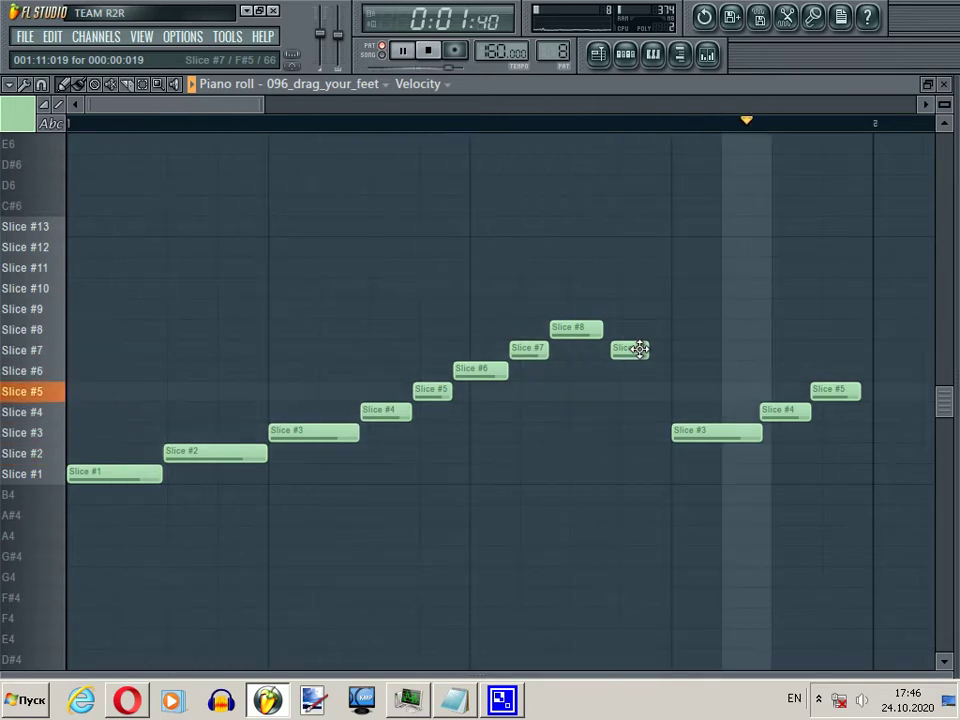
{"action": "key", "text": "space"}
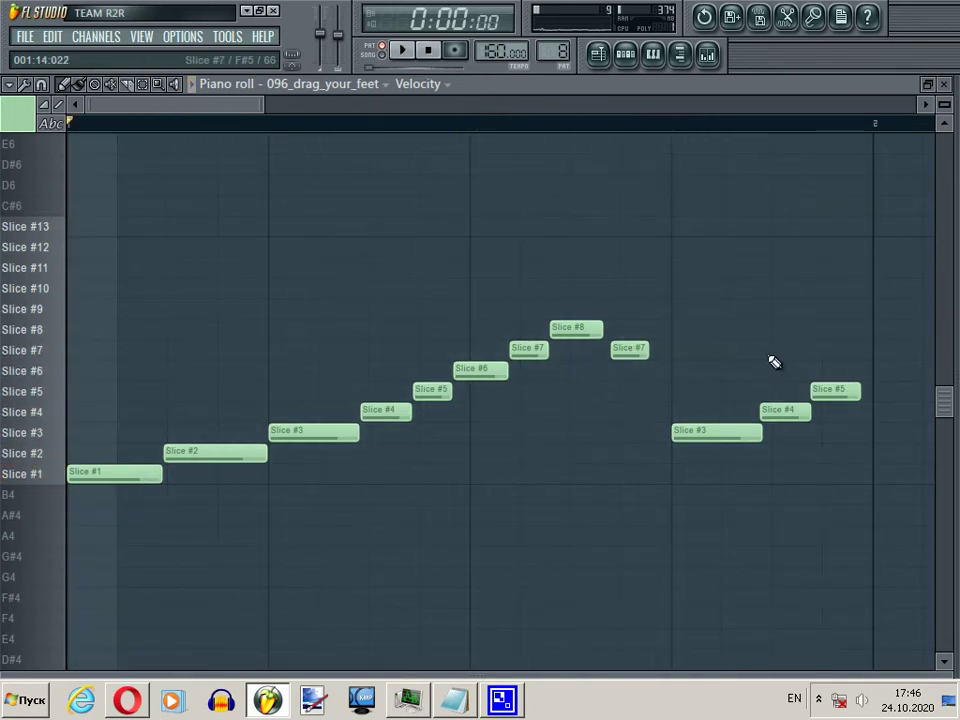
Step: Replace the closing Slice #4 and Slice #5 notes with shorter ones starting at steps 15 and 16, and play the pattern
{"action": "right_click", "coordinate": [785, 418]}
{"action": "left_click", "coordinate": [778, 420]}
{"action": "left_click_drag", "start_coordinate": [816, 396], "coordinate": [836, 400]}
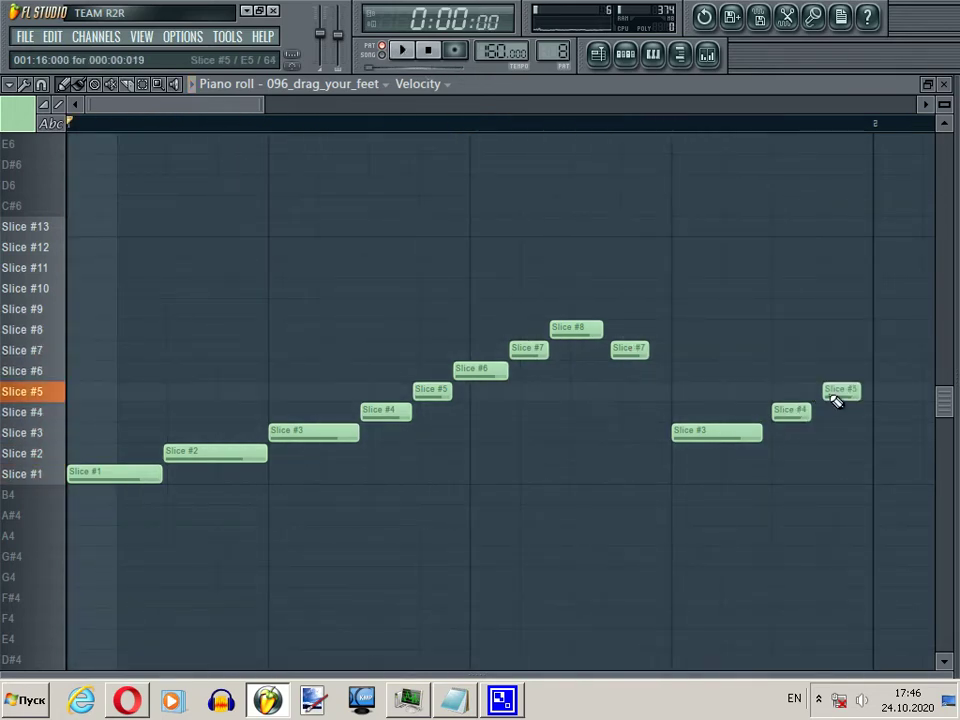
{"action": "key", "text": "space"}
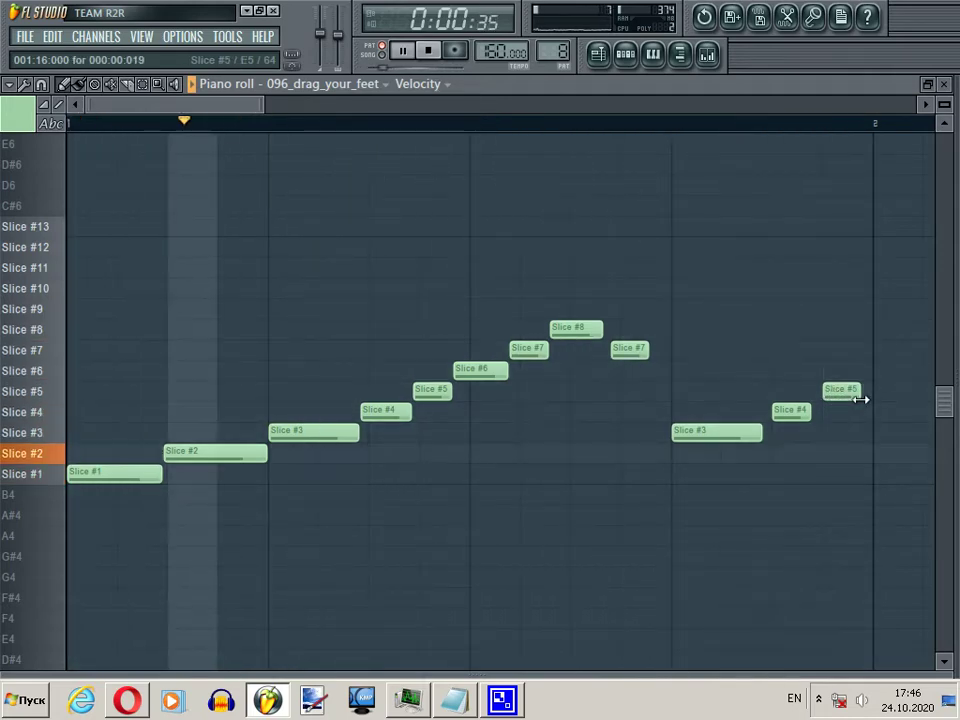
Step: Switch to song mode, listen to the playlist around bar 16, and set the playback position near bar 14
{"action": "key", "text": "F6"}
{"action": "key", "text": "F5"}
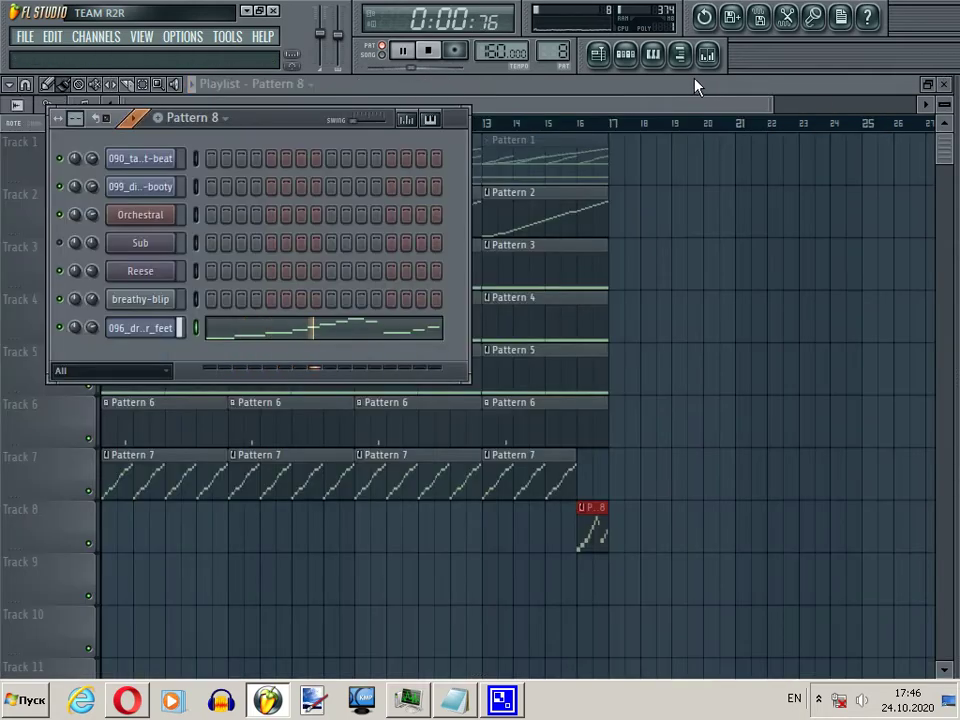
{"action": "key", "text": "F6"}
{"action": "key", "text": "l"}
{"action": "left_click", "coordinate": [580, 125]}
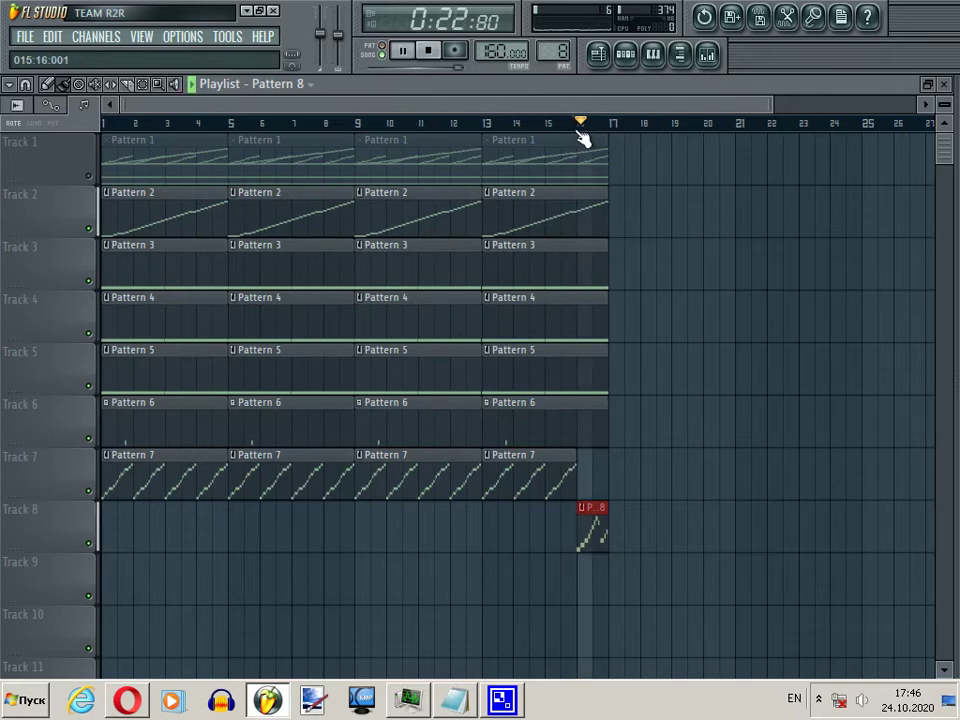
{"action": "left_click", "coordinate": [580, 125]}
{"action": "left_click", "coordinate": [513, 124]}
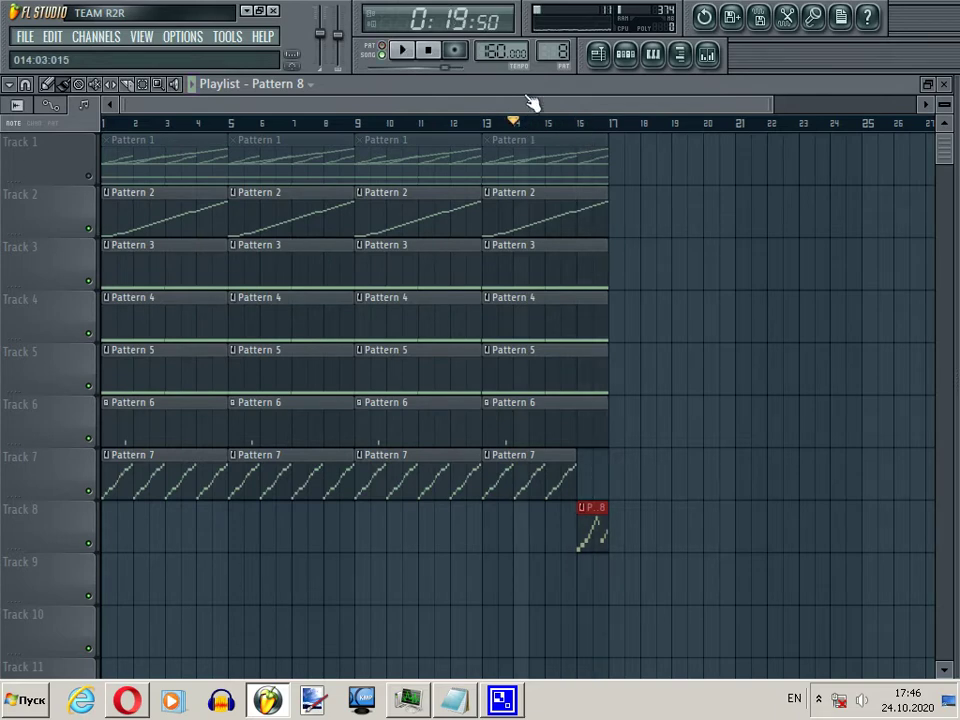
Step: Show the step sequencer, replay the song from around bar 14, and open the mixer
{"action": "left_click", "coordinate": [627, 56]}
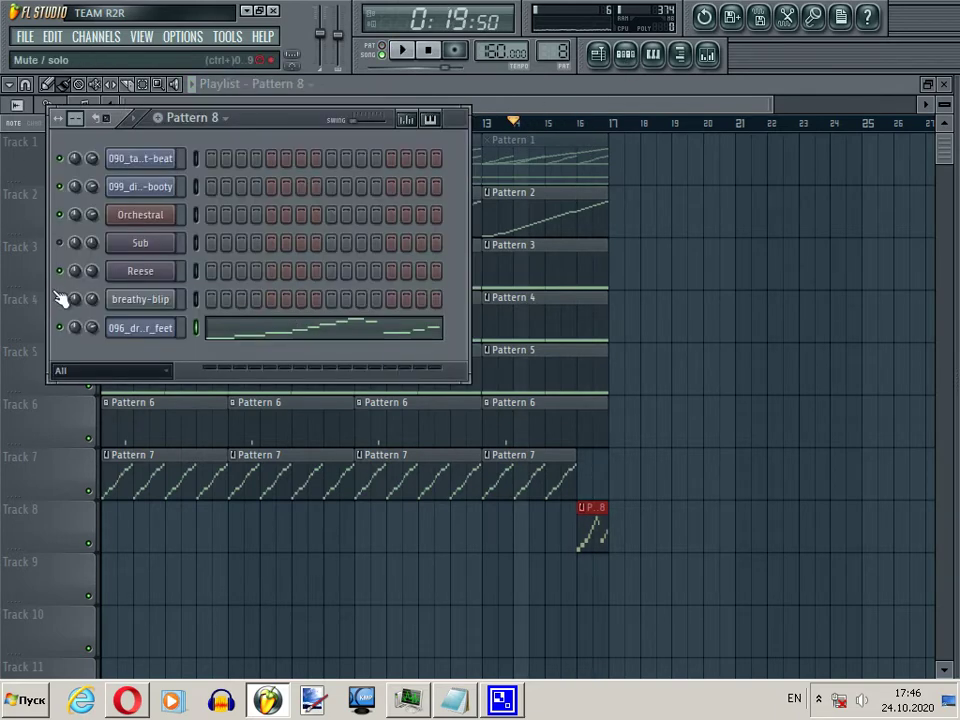
{"action": "key", "text": "space"}
{"action": "key", "text": "space"}
{"action": "key", "text": "space"}
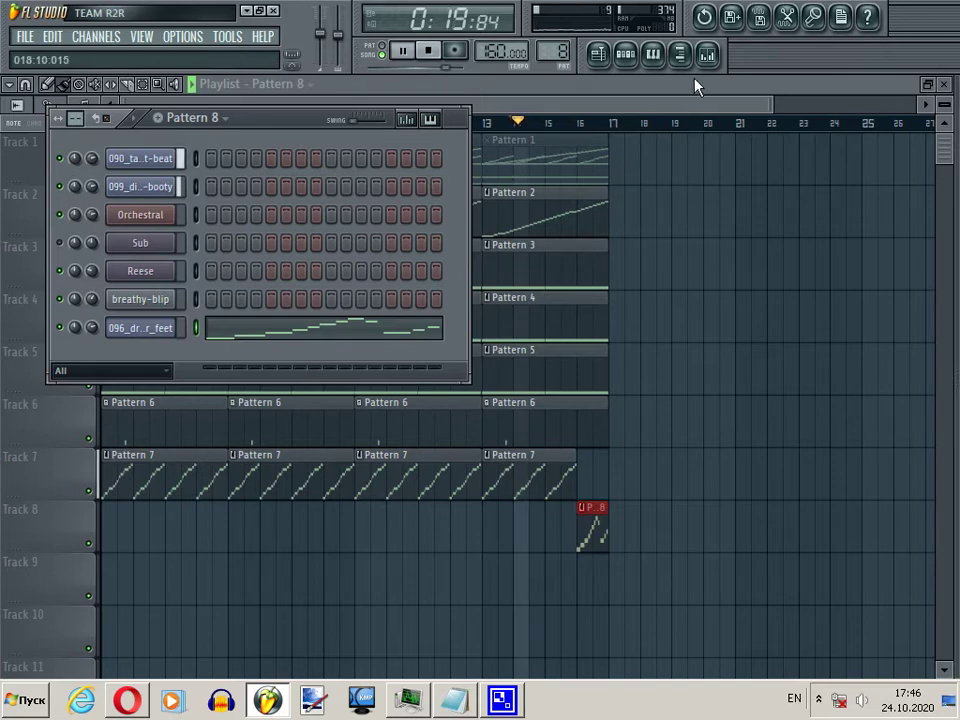
{"action": "left_click", "coordinate": [707, 57]}
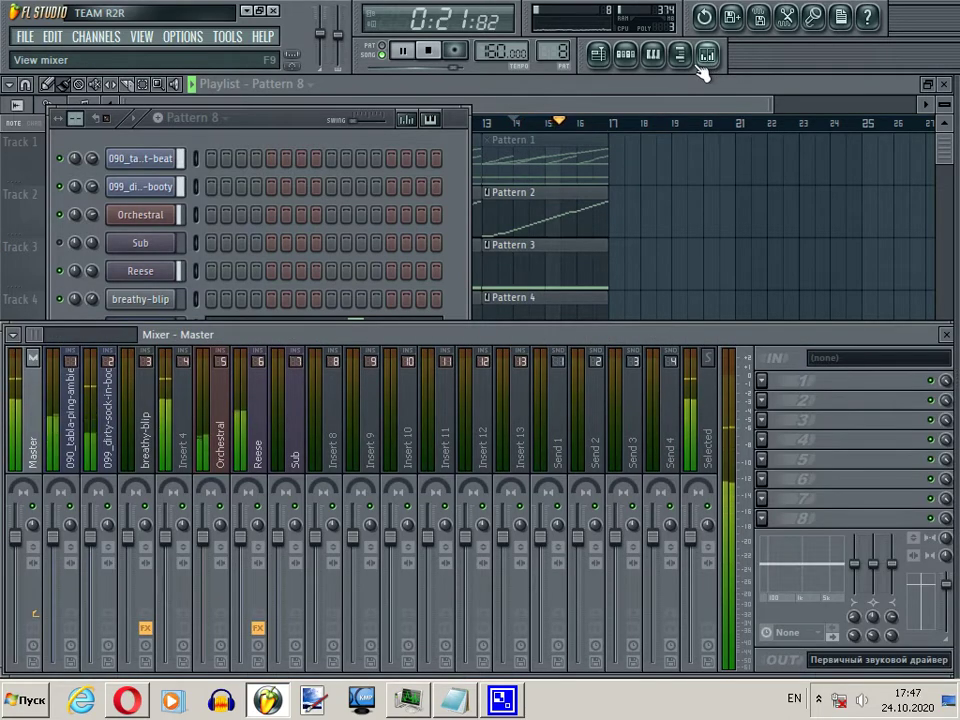
Step: Open the 096_drag_your_feet piano roll and copy the Slice #2 note to just before the second Slice #3 note
{"action": "key", "text": "F12"}
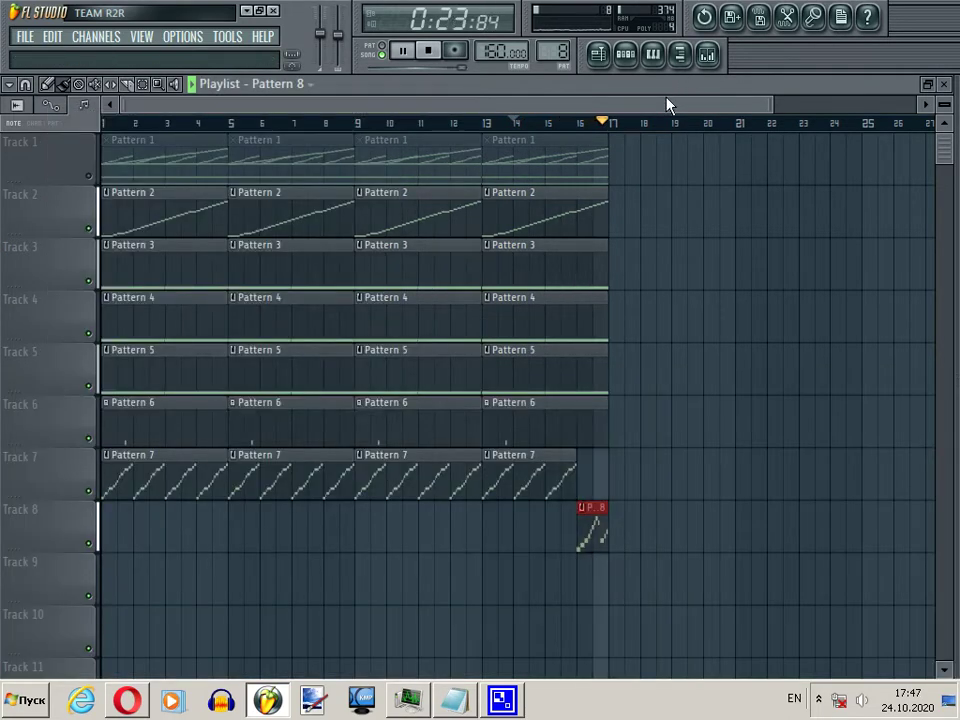
{"action": "left_click", "coordinate": [648, 60]}
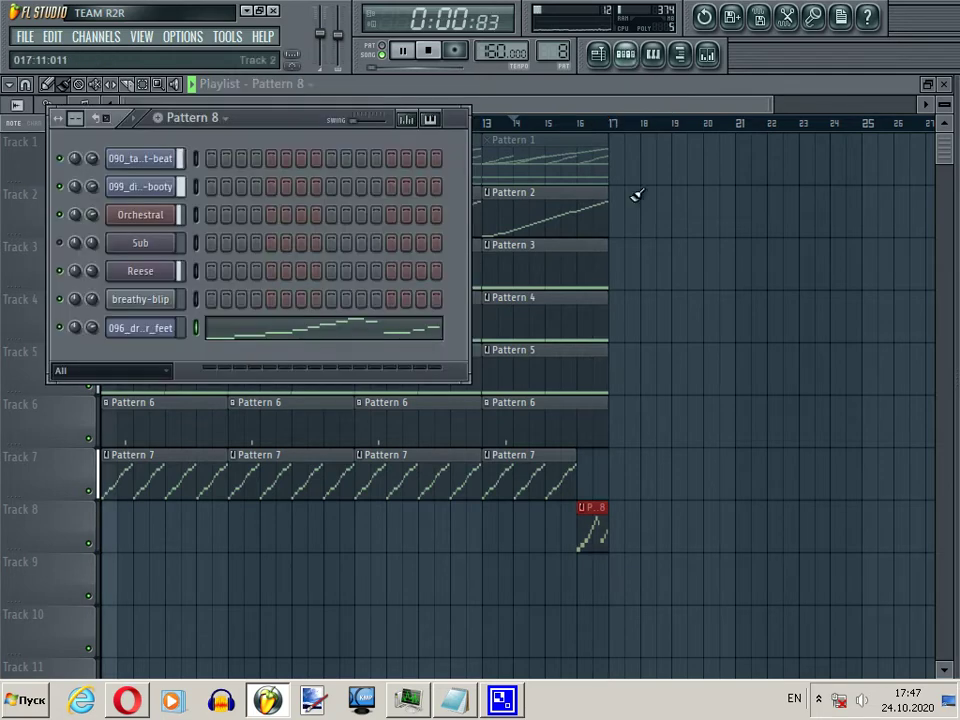
{"action": "left_click", "coordinate": [448, 336]}
{"action": "key", "text": "space"}
{"action": "left_click_drag", "start_coordinate": [216, 101], "coordinate": [458, 135]}
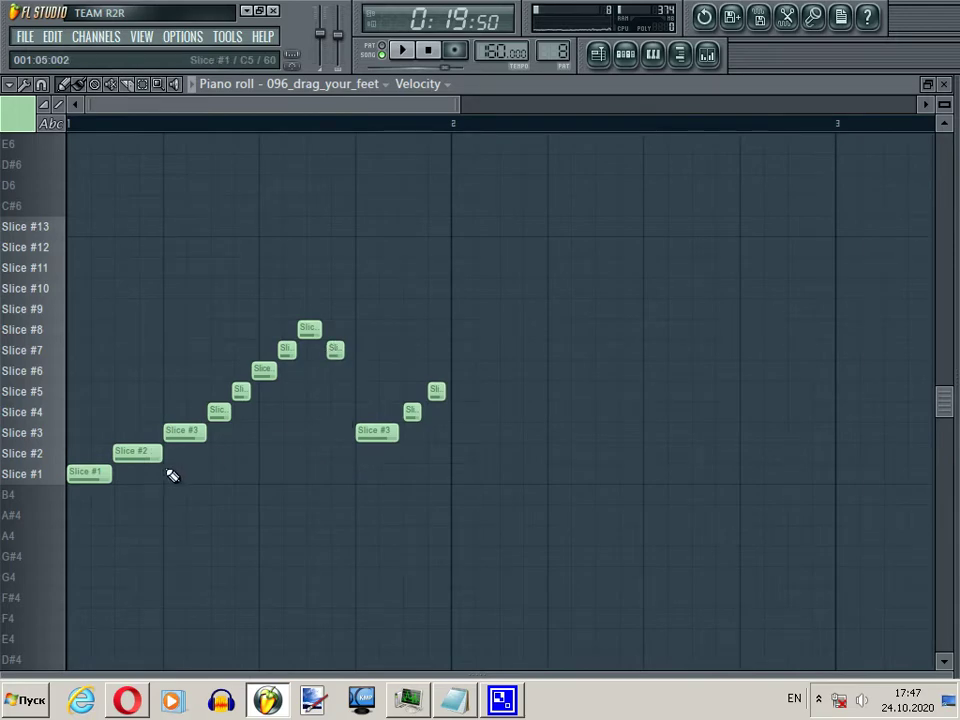
{"action": "left_click", "coordinate": [137, 454]}
{"action": "left_click", "coordinate": [172, 437]}
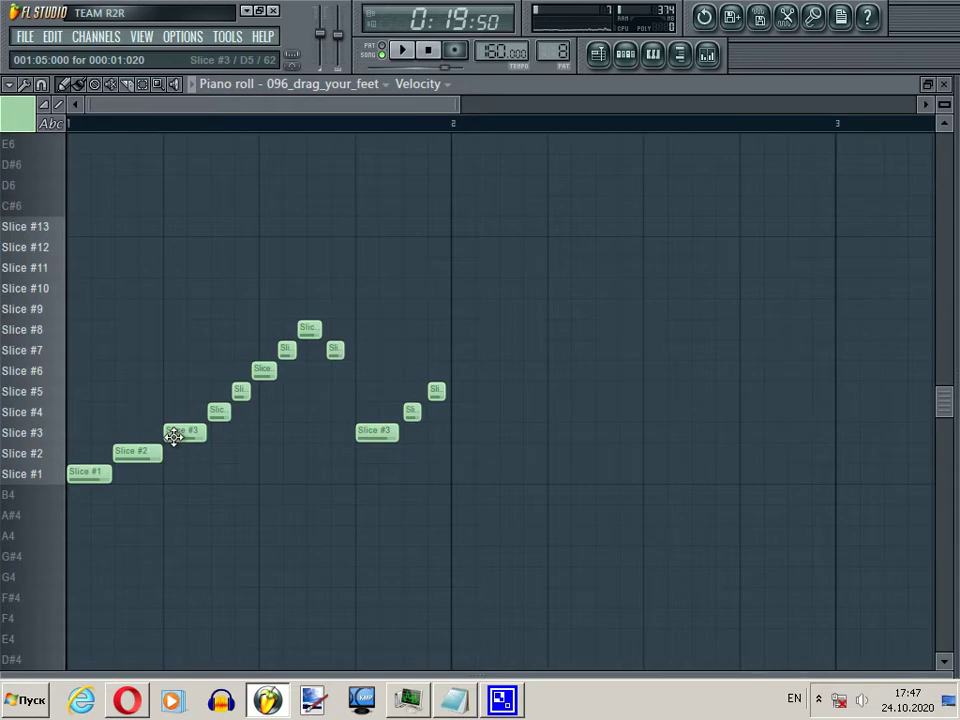
{"action": "left_click_drag", "start_coordinate": [150, 451], "coordinate": [350, 452]}
Step: Play the pattern, nudge the second Slice #2 note against the following Slice #3, and lower its velocity
{"action": "left_click_drag", "start_coordinate": [431, 677], "coordinate": [431, 517]}
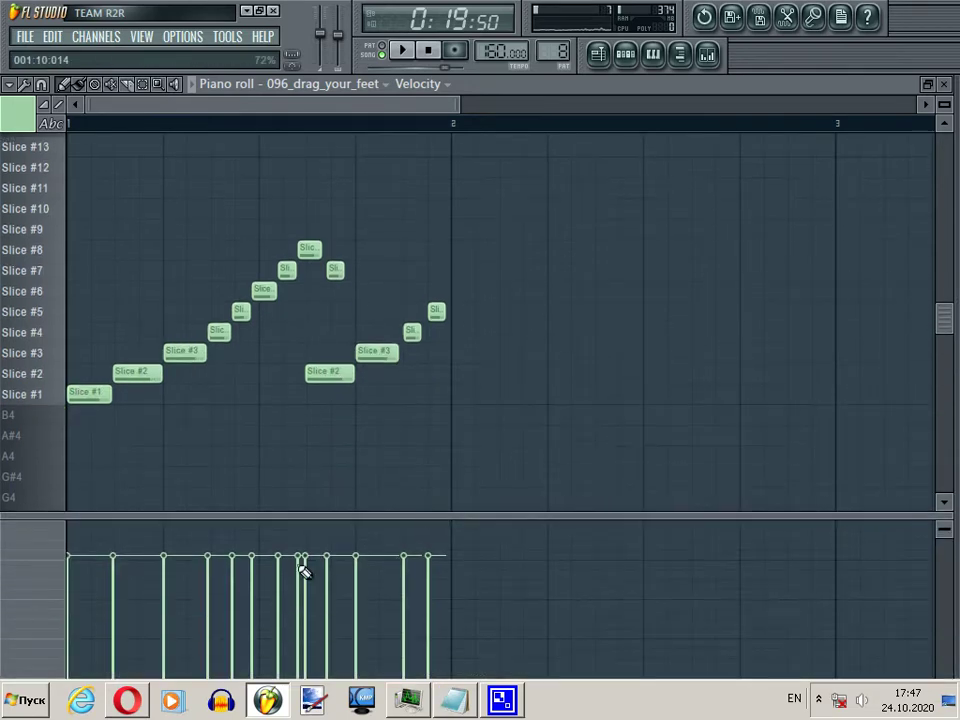
{"action": "left_click", "coordinate": [397, 50]}
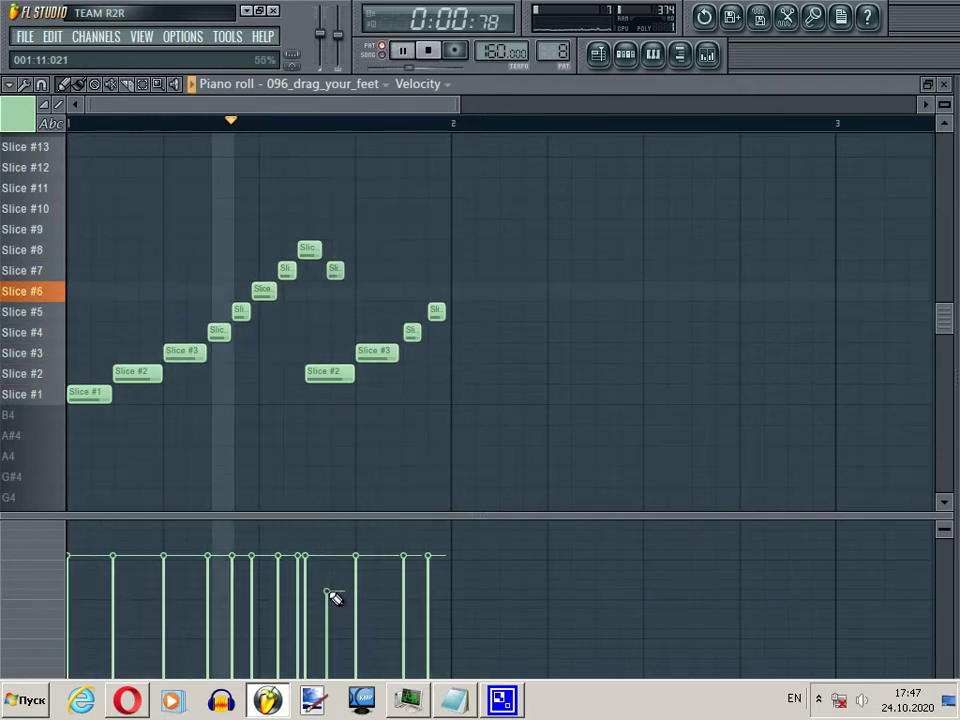
{"action": "left_click_drag", "start_coordinate": [333, 373], "coordinate": [334, 374]}
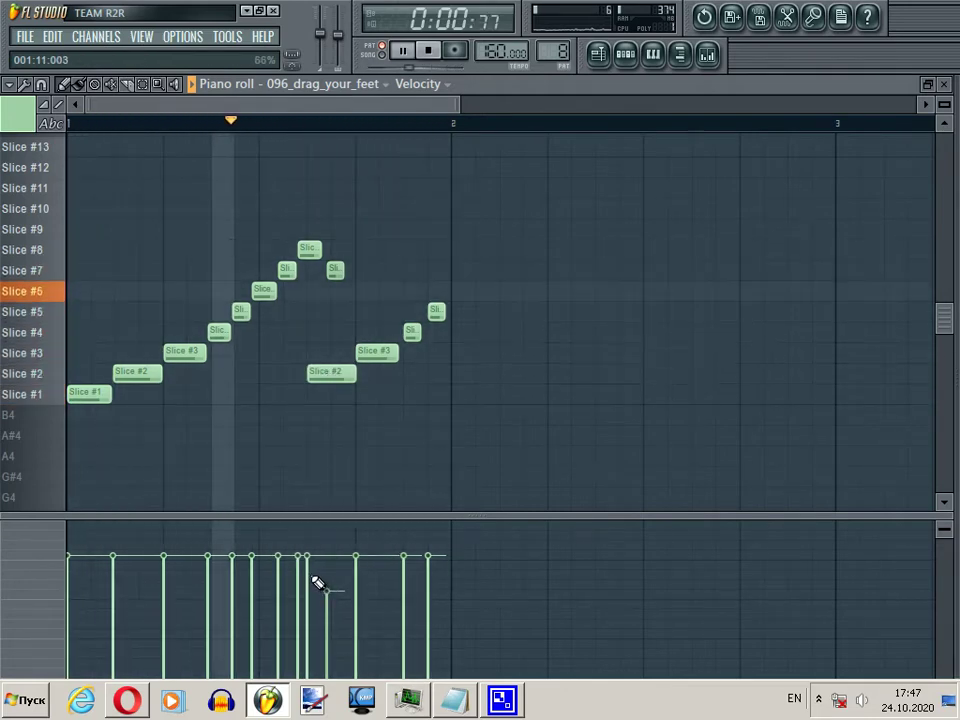
{"action": "mouse_move", "coordinate": [317, 590]}
{"action": "left_mouse_down"}
{"action": "mouse_move", "coordinate": [315, 611]}
{"action": "mouse_move", "coordinate": [332, 568]}
{"action": "mouse_move", "coordinate": [312, 589]}
{"action": "mouse_move", "coordinate": [314, 602]}
{"action": "left_mouse_up"}
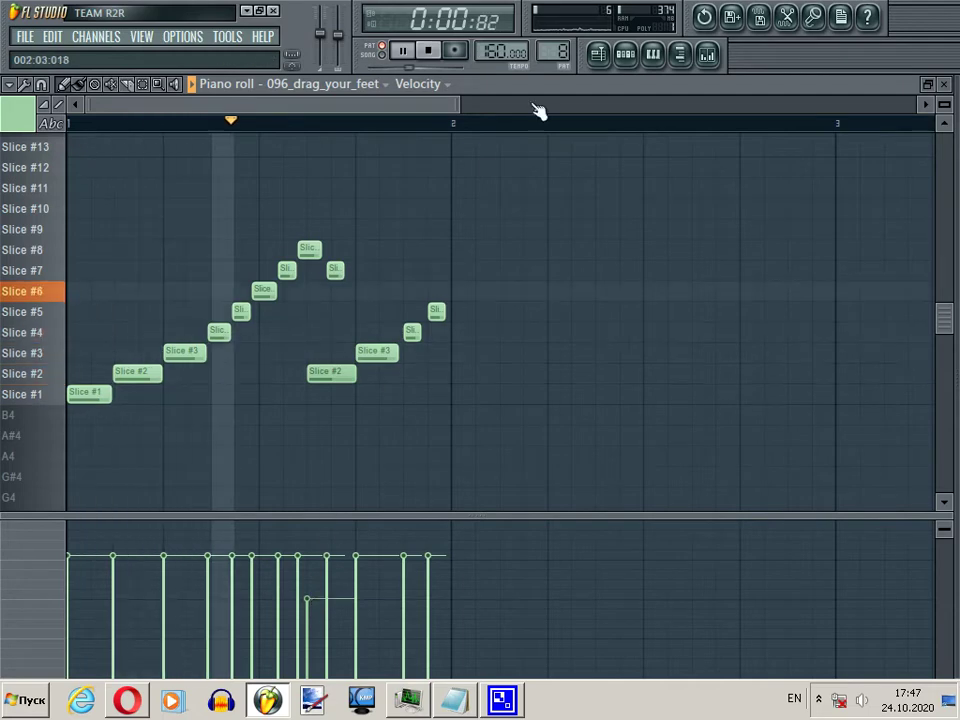
Step: Play the arrangement in song mode while watching the mixer levels, and return to the playlist alone
{"action": "key", "text": "space"}
{"action": "left_click", "coordinate": [605, 58]}
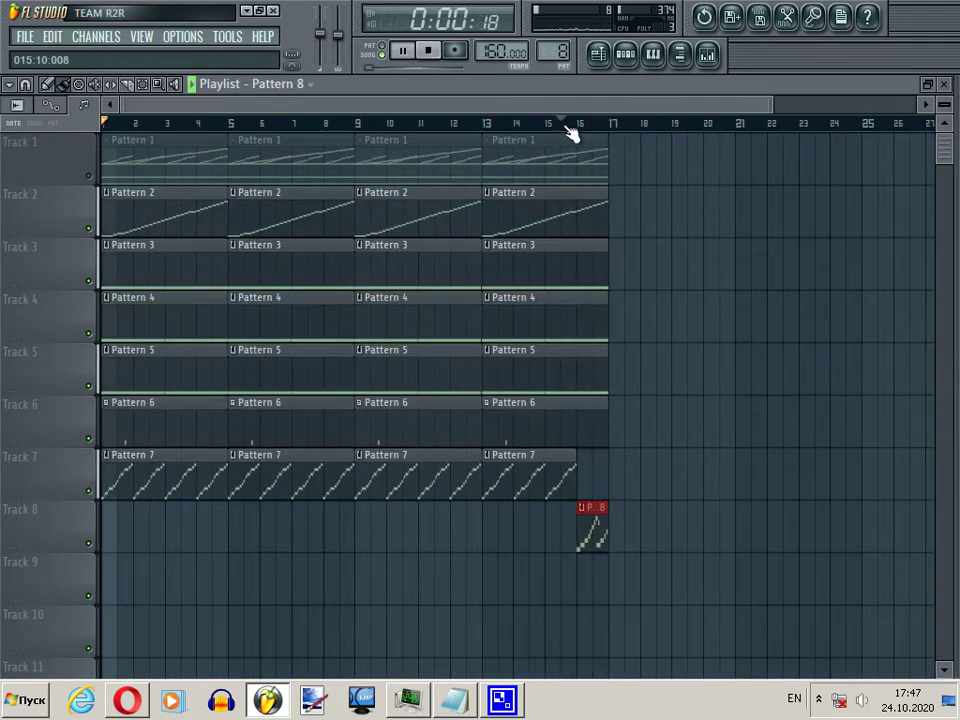
{"action": "left_click", "coordinate": [708, 57]}
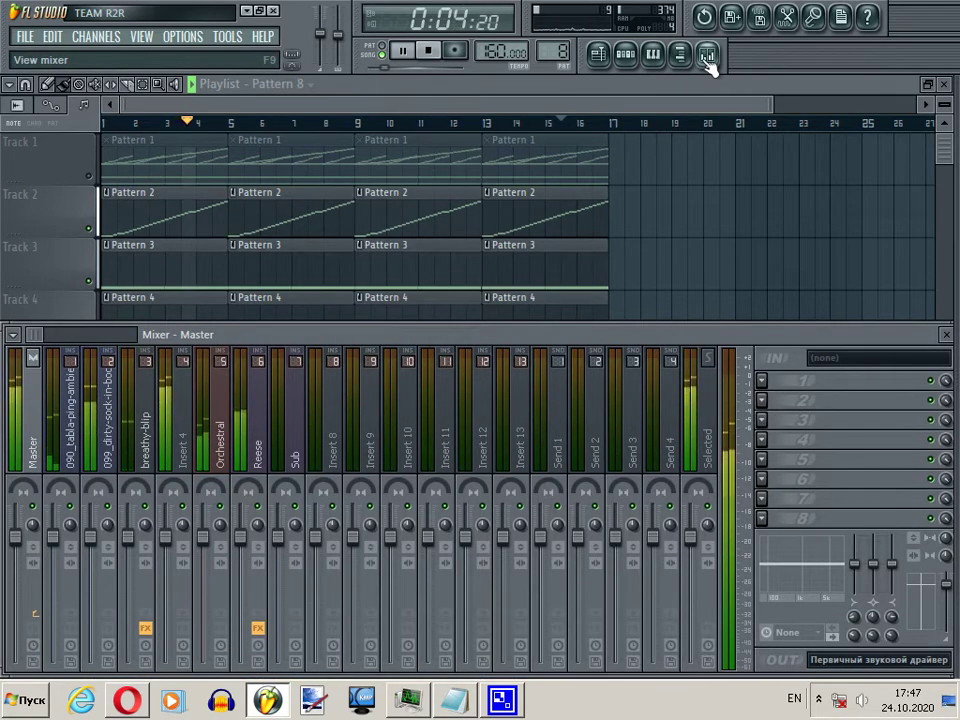
{"action": "left_click", "coordinate": [625, 55]}
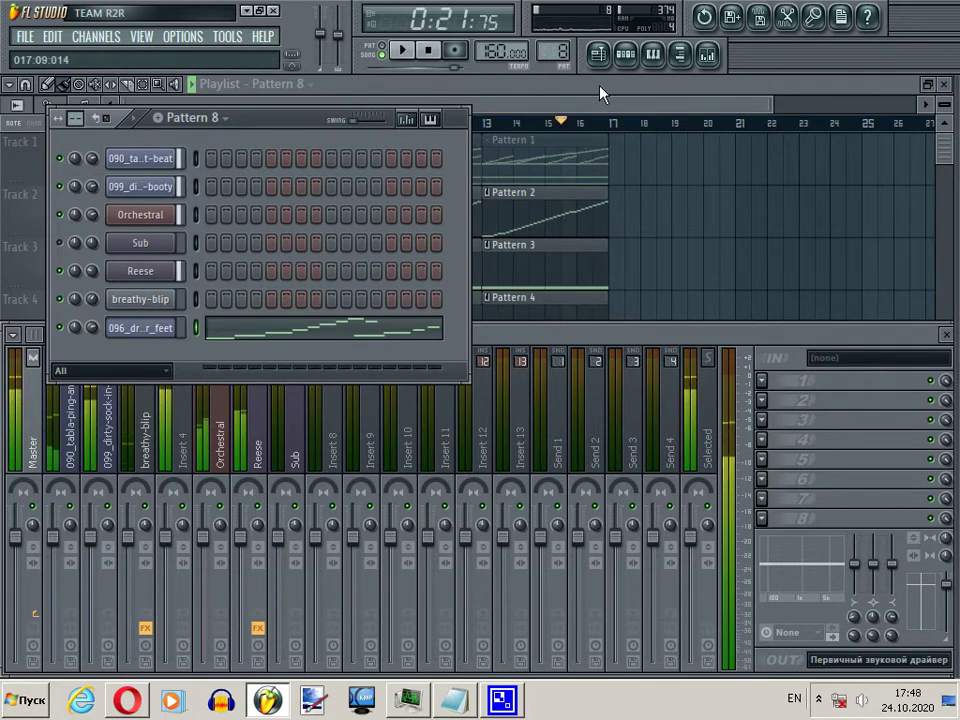
{"action": "double_click", "coordinate": [600, 88]}
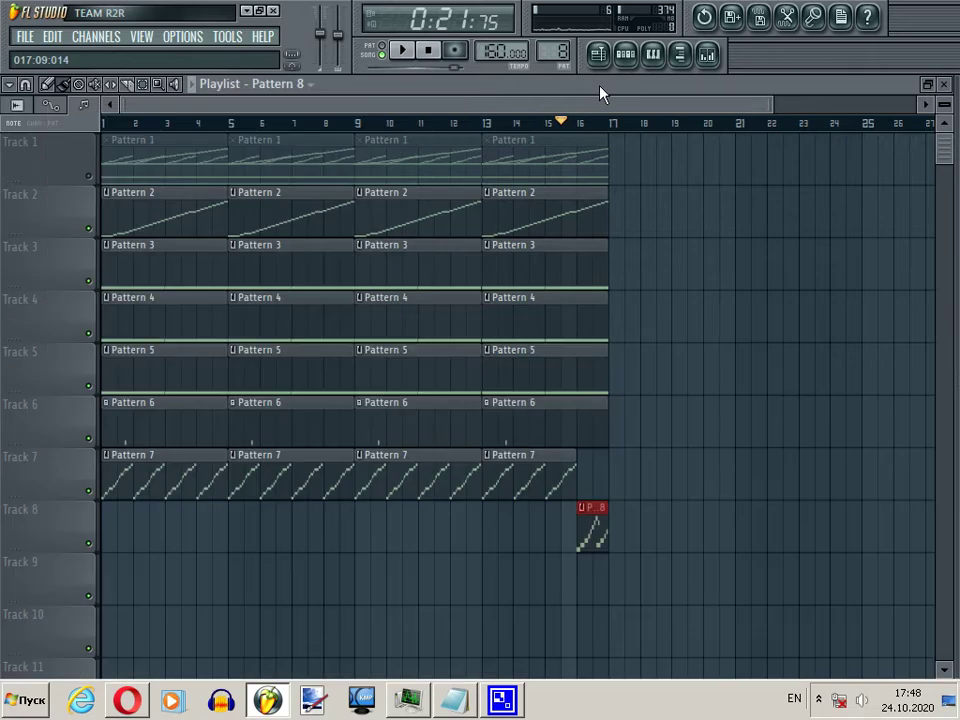
Step: Insert a Synth1 VST channel before 096_drag_your_feet and load its 89:Warm pad preset
{"action": "left_click", "coordinate": [624, 57]}
{"action": "right_click", "coordinate": [148, 334]}
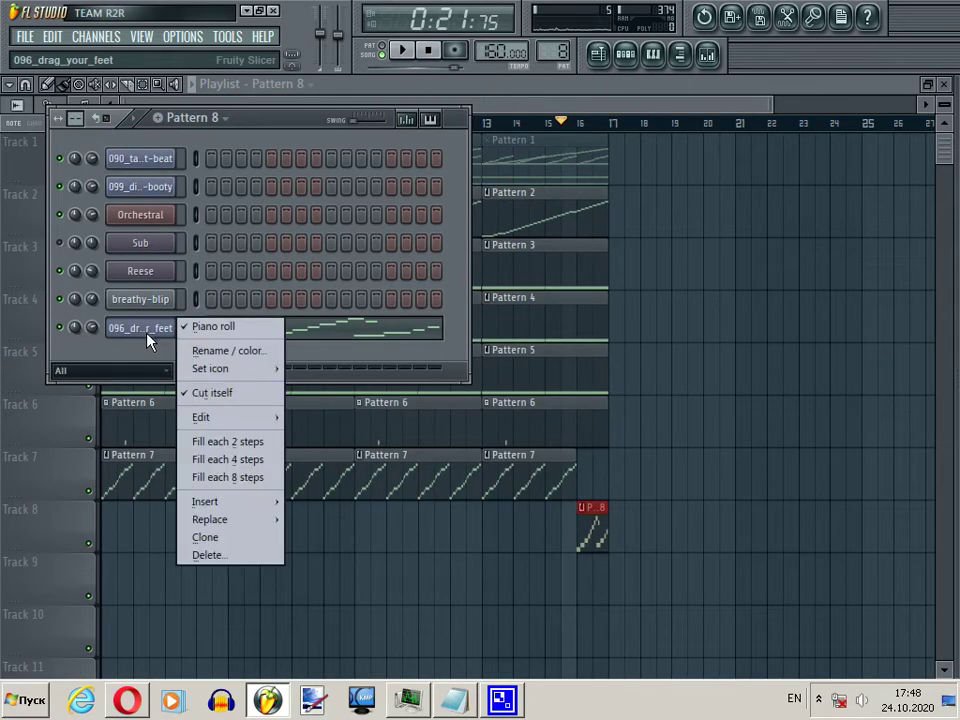
{"action": "mouse_move", "coordinate": [250, 501]}
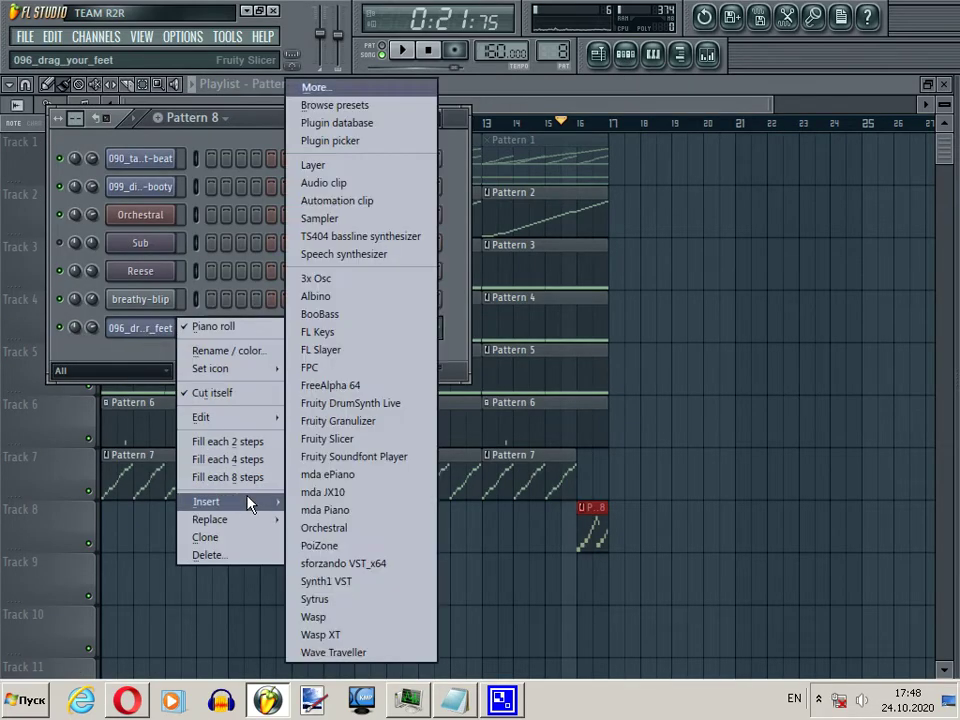
{"action": "left_click", "coordinate": [398, 588]}
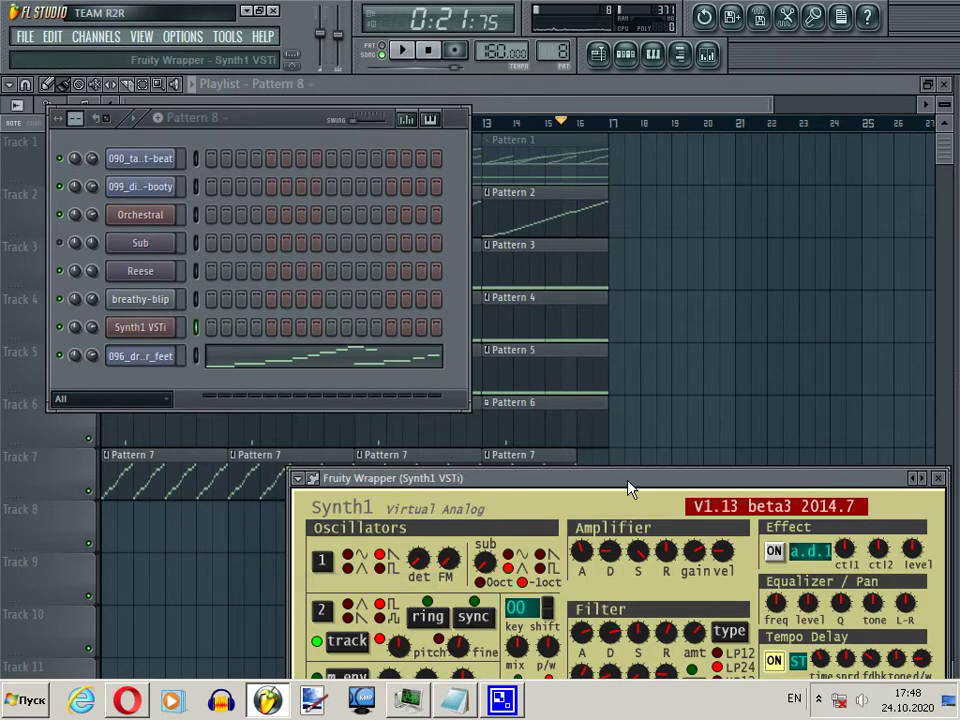
{"action": "left_click_drag", "start_coordinate": [629, 486], "coordinate": [533, 153]}
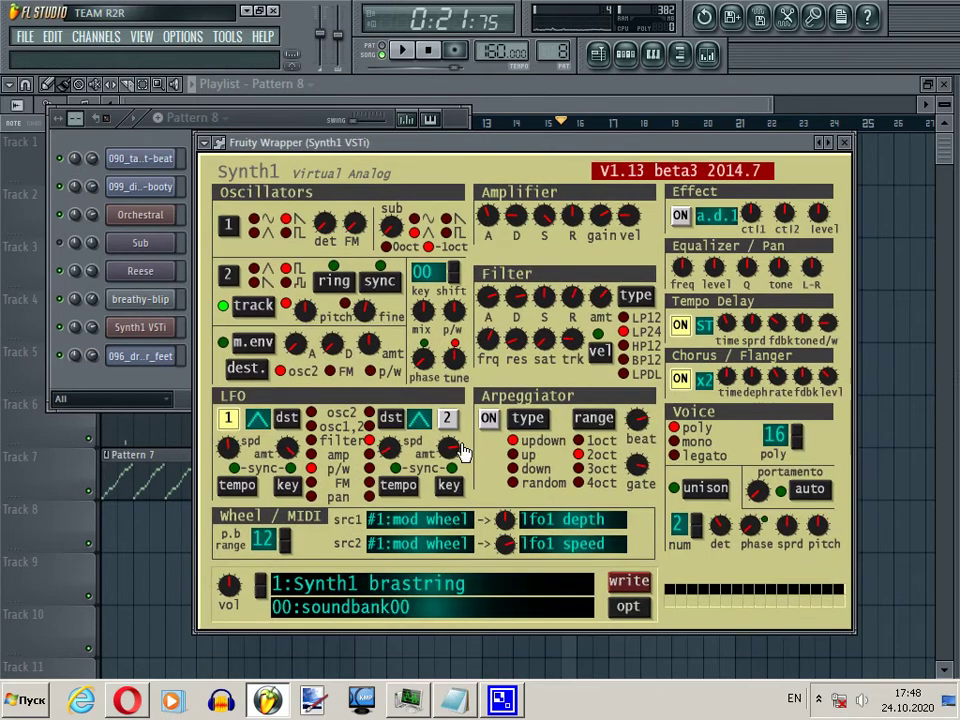
{"action": "left_click", "coordinate": [438, 586]}
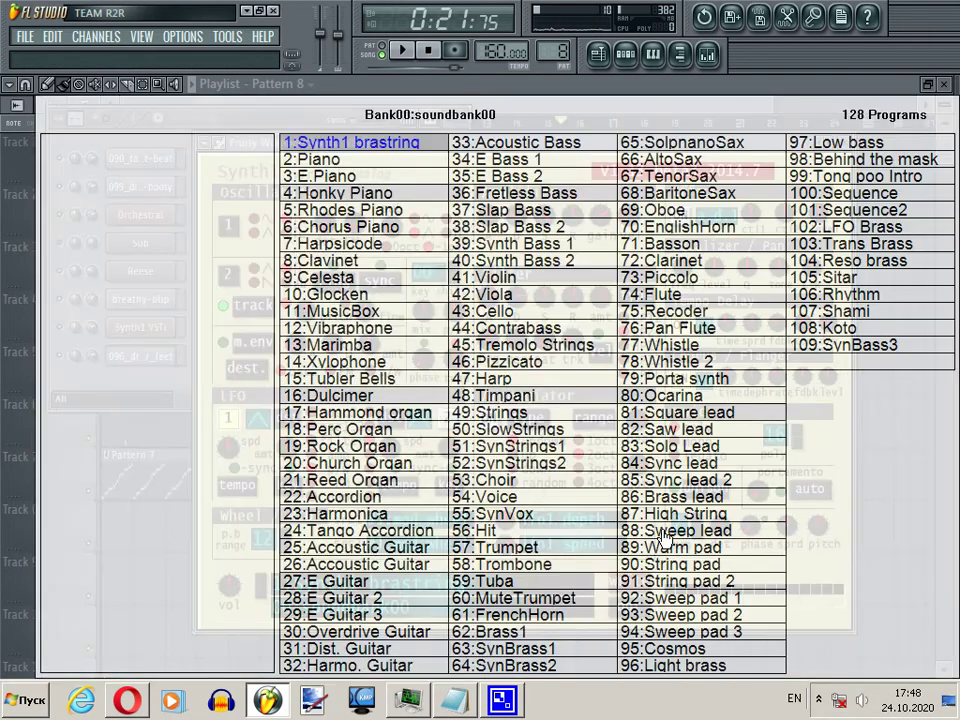
{"action": "left_click", "coordinate": [712, 548]}
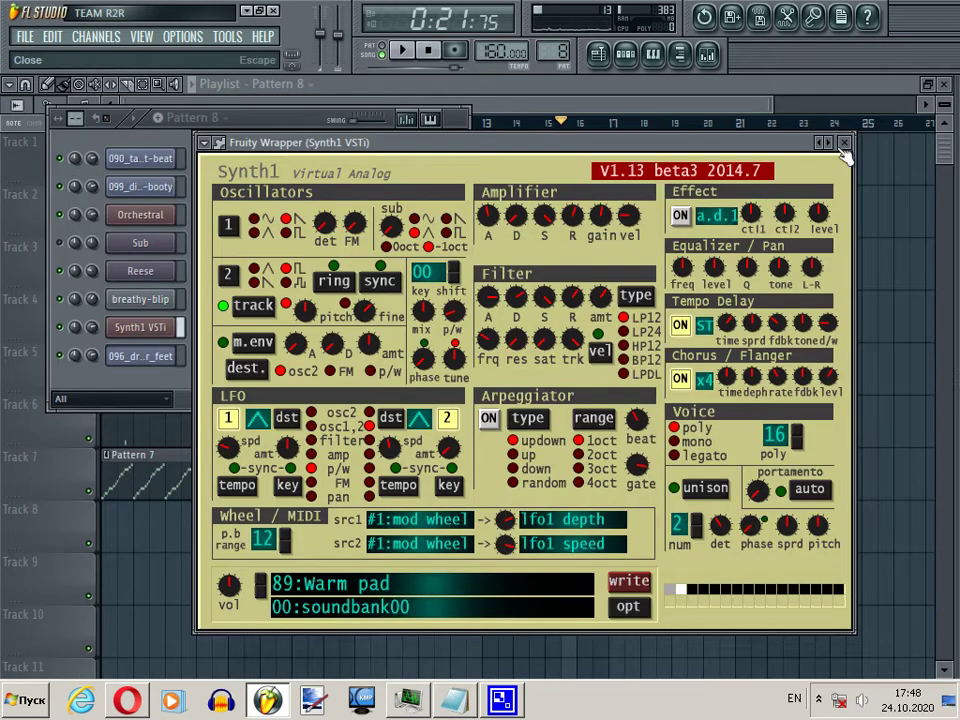
{"action": "key", "text": "Escape"}
Step: Switch to Pattern 9 and open the Synth1 VSTi channel's piano roll
{"action": "left_click_drag", "start_coordinate": [269, 127], "coordinate": [618, 197]}
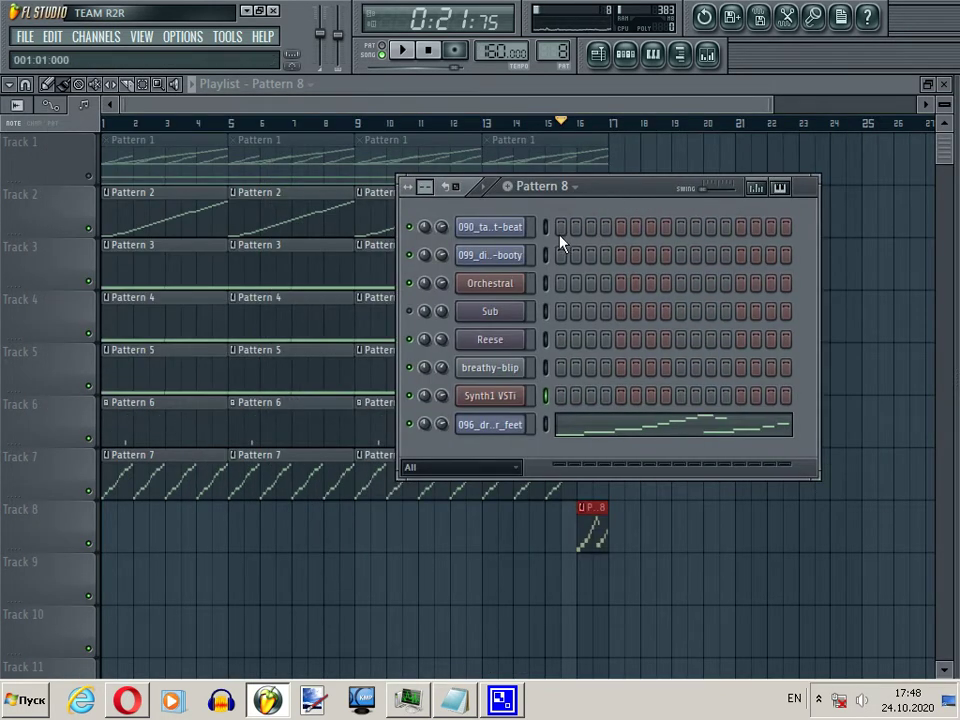
{"action": "scroll", "coordinate": [553, 41], "scroll_direction": "up", "scroll_amount": 1}
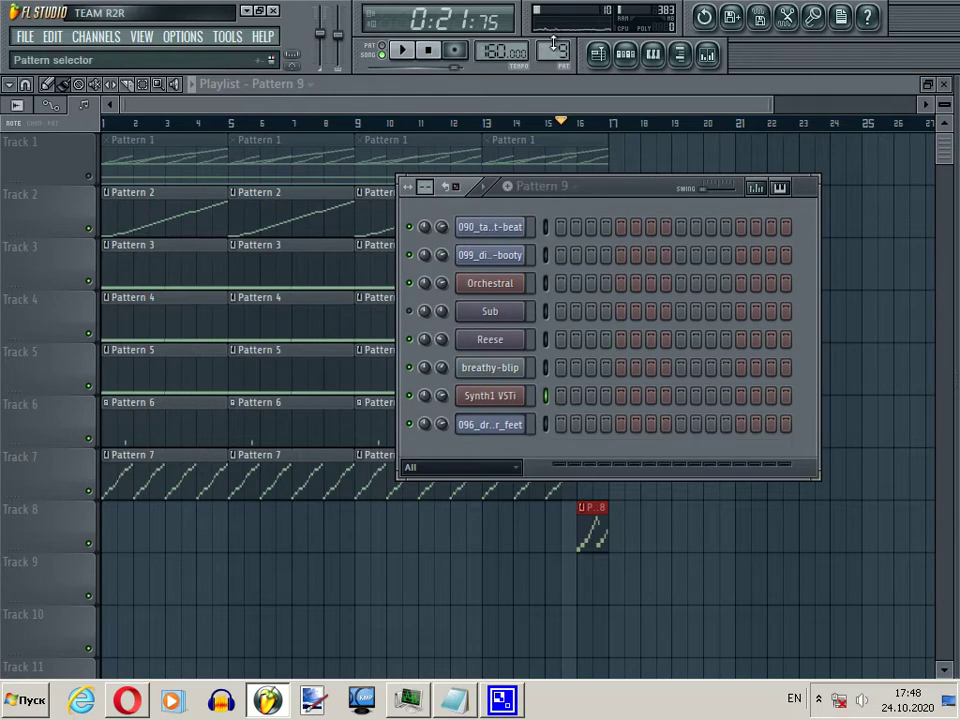
{"action": "right_click", "coordinate": [530, 393]}
{"action": "left_click", "coordinate": [580, 397]}
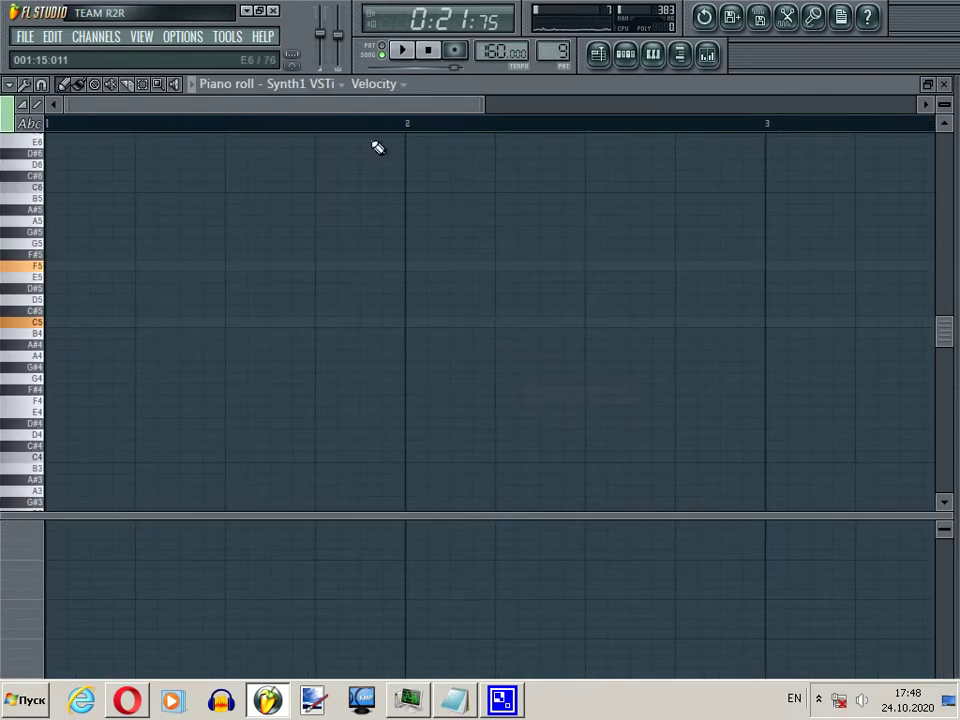
{"action": "left_click_drag", "start_coordinate": [480, 107], "coordinate": [628, 103]}
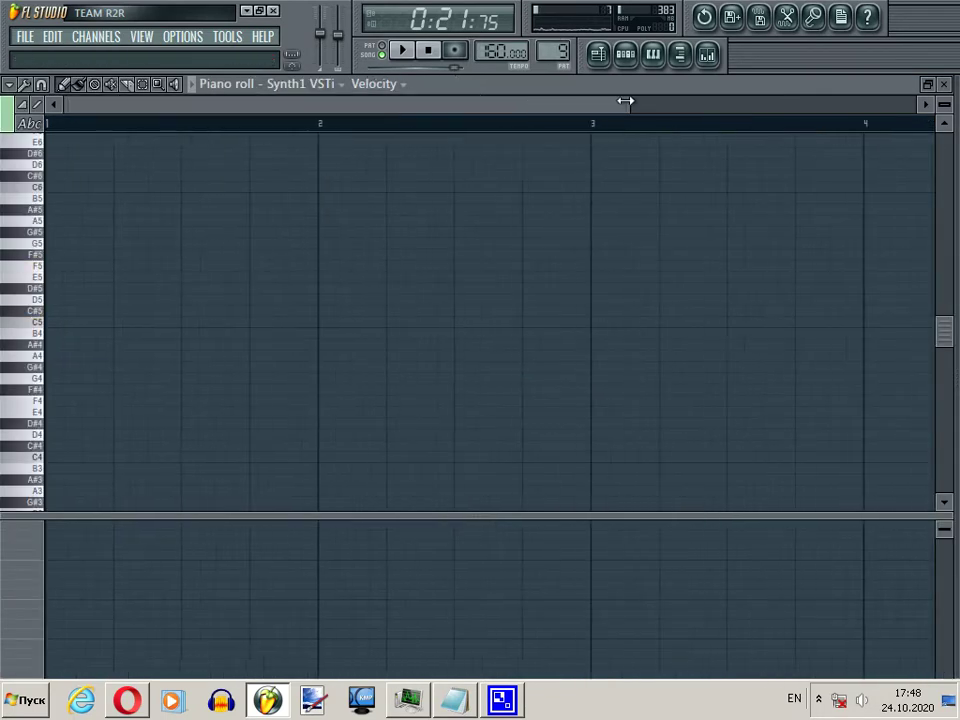
Step: Add one-bar G5 and C6 notes in bar 1 at about 78% velocity, followed by F5 and A#5 in bar 2, and select pattern mode
{"action": "key", "text": "n"}
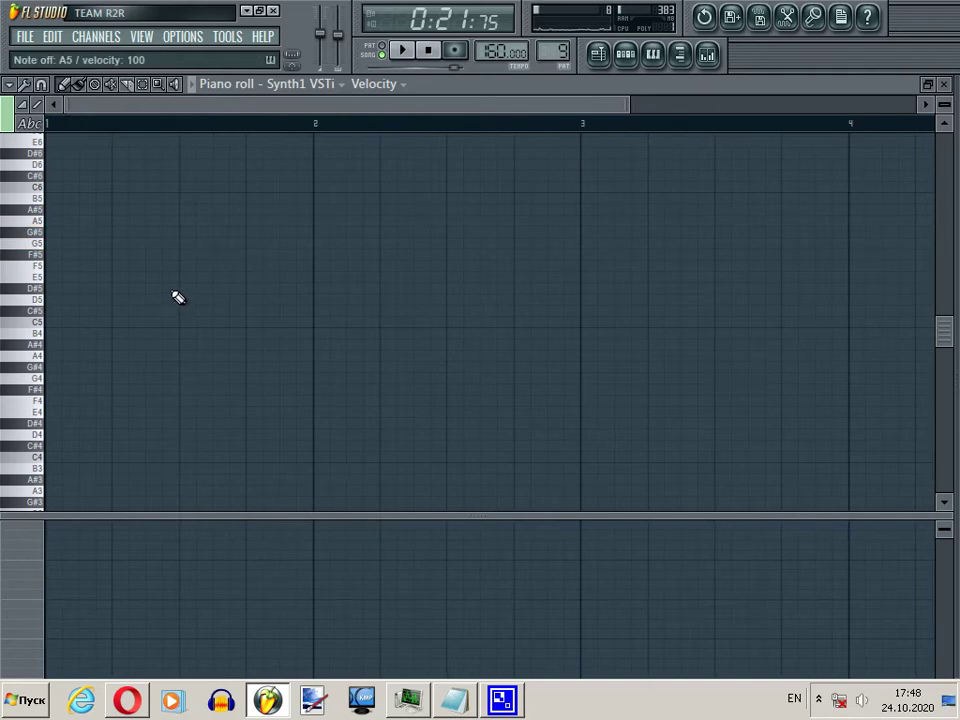
{"action": "key", "text": "q"}
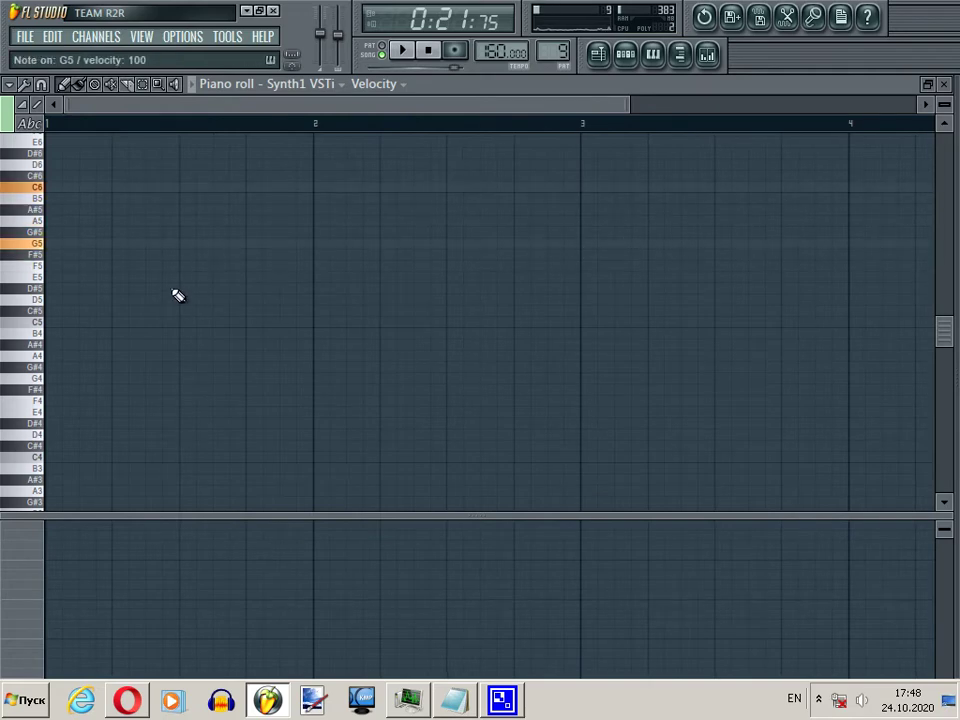
{"action": "left_click", "coordinate": [48, 242]}
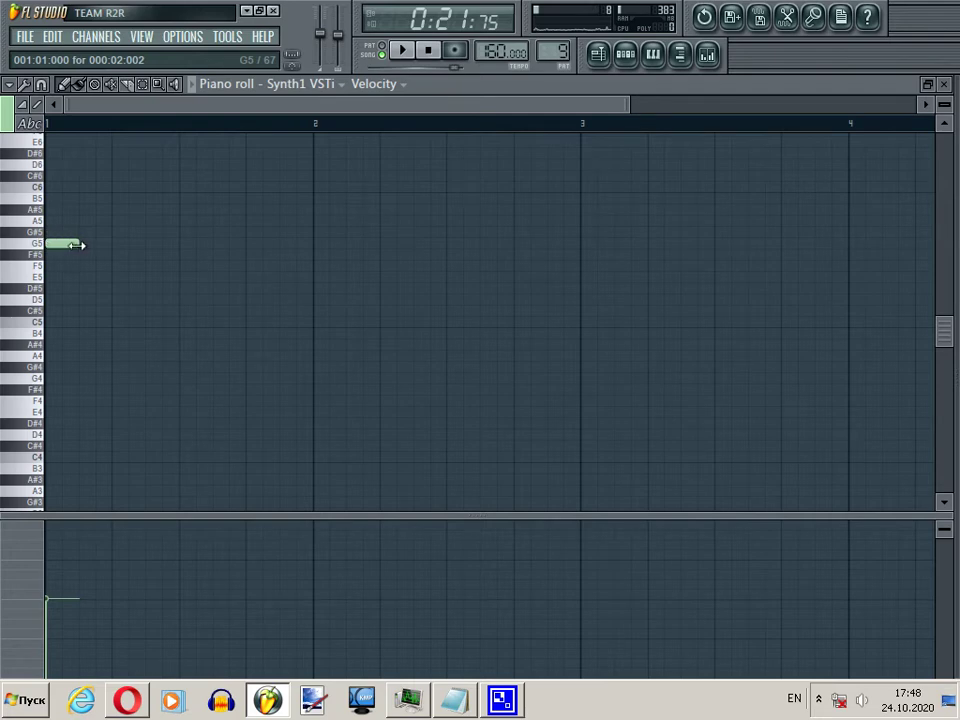
{"action": "left_click", "coordinate": [48, 555]}
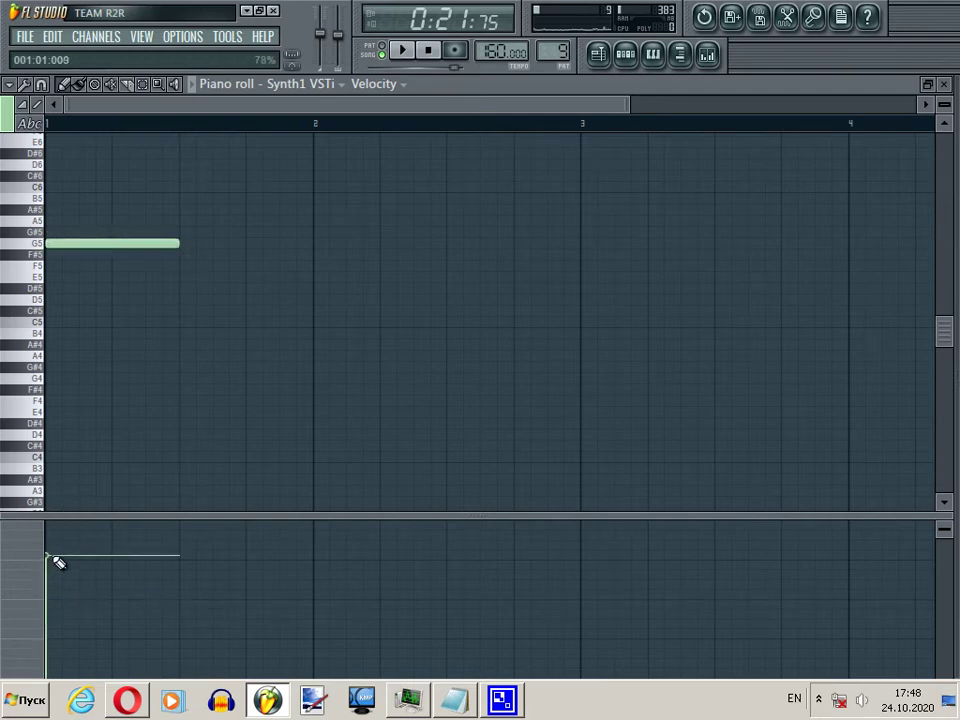
{"action": "left_click", "coordinate": [55, 187]}
{"action": "left_click_drag", "start_coordinate": [206, 162], "coordinate": [560, 268]}
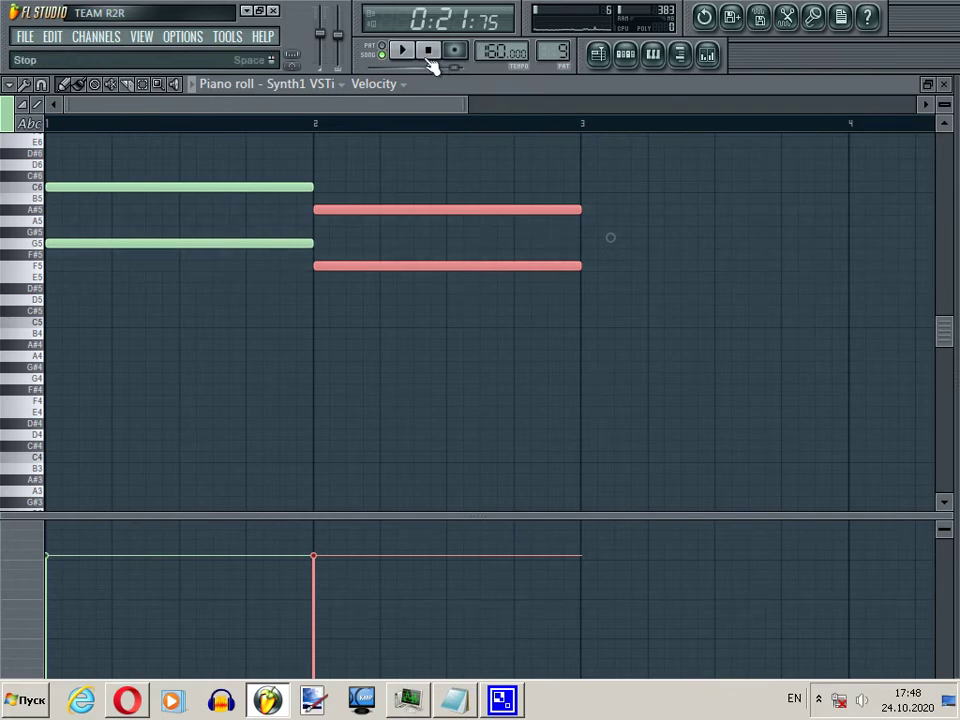
{"action": "left_click", "coordinate": [396, 54]}
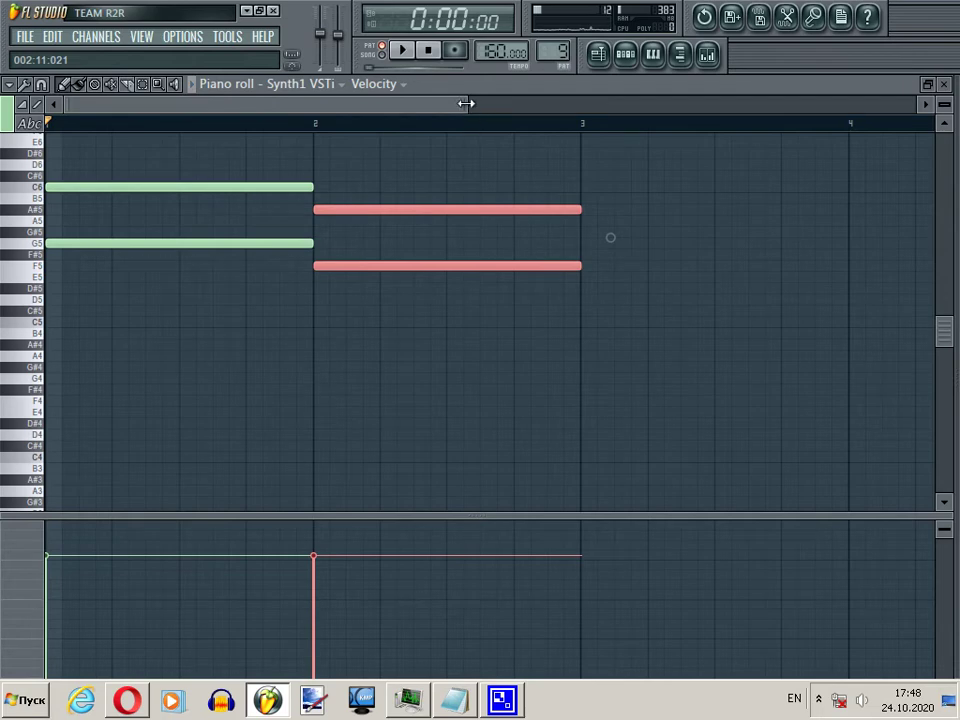
Step: Select all four chord notes and audition the Synth1 sound with live note combinations such as C6 with G5 and A#5 with F5
{"action": "left_click_drag", "start_coordinate": [466, 103], "coordinate": [563, 103]}
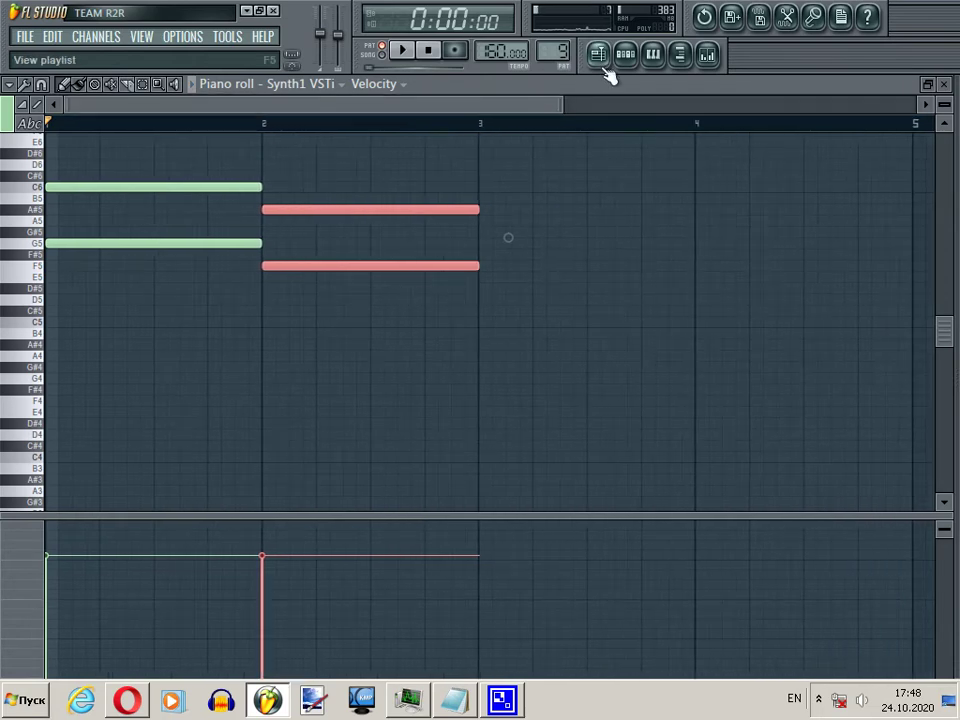
{"action": "left_click_drag", "start_coordinate": [510, 150], "coordinate": [206, 285]}
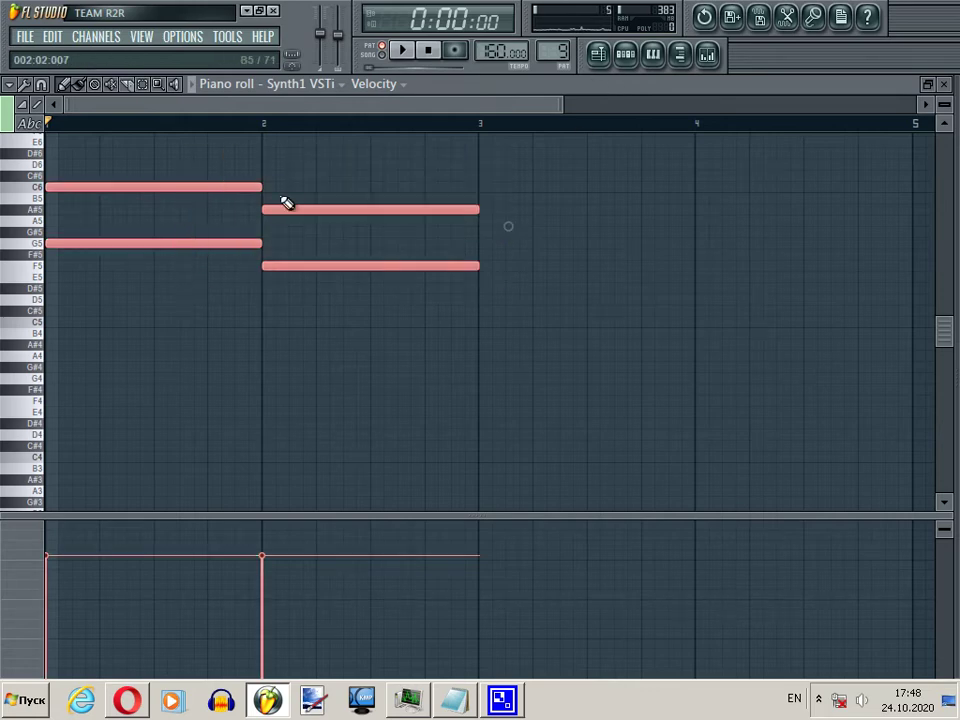
{"action": "key", "text": "b"}
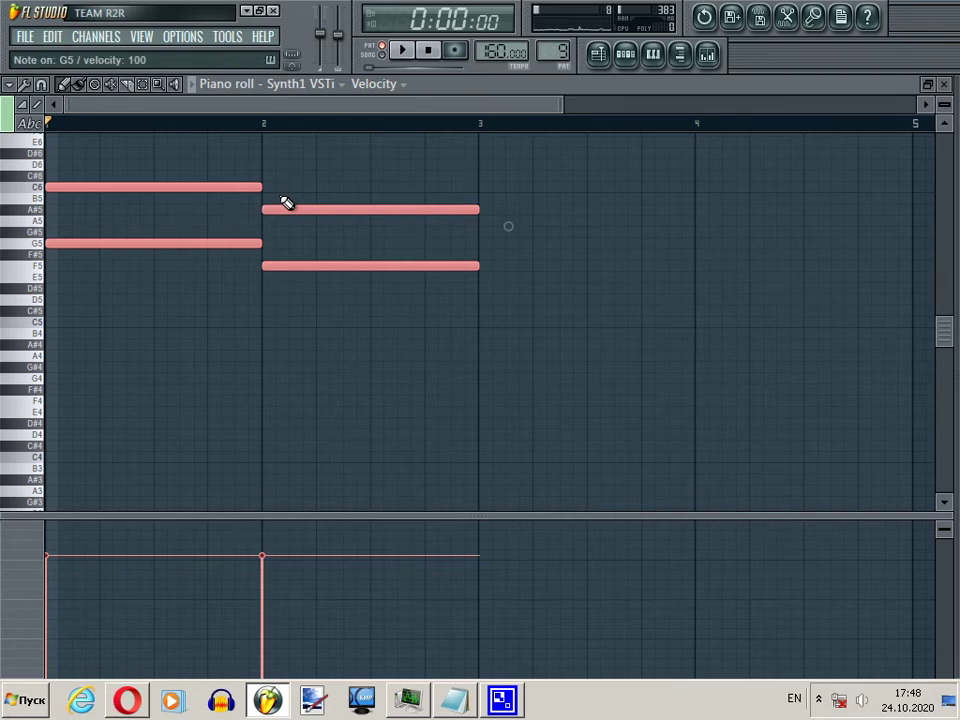
{"action": "key", "text": "comma"}
{"action": "key", "text": "n"}
{"action": "key", "text": "c"}
{"action": "key", "text": "e"}
{"action": "key", "text": "r"}
{"action": "key", "text": "w"}
{"action": "key", "text": "r"}
{"action": "key", "text": "comma"}
{"action": "key", "text": "b"}
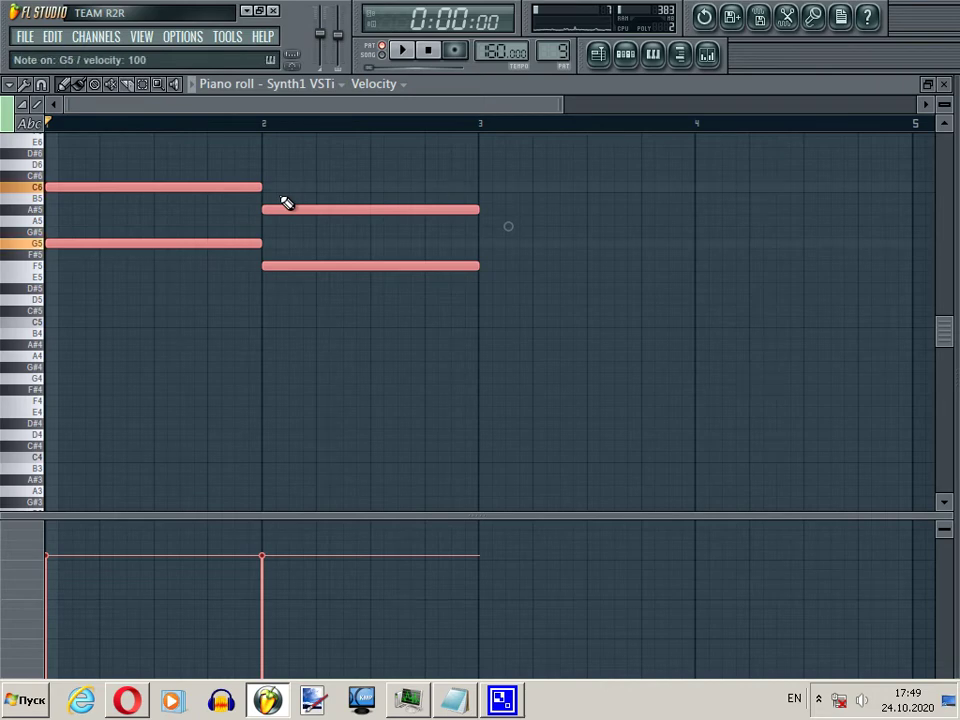
{"action": "key", "text": "v"}
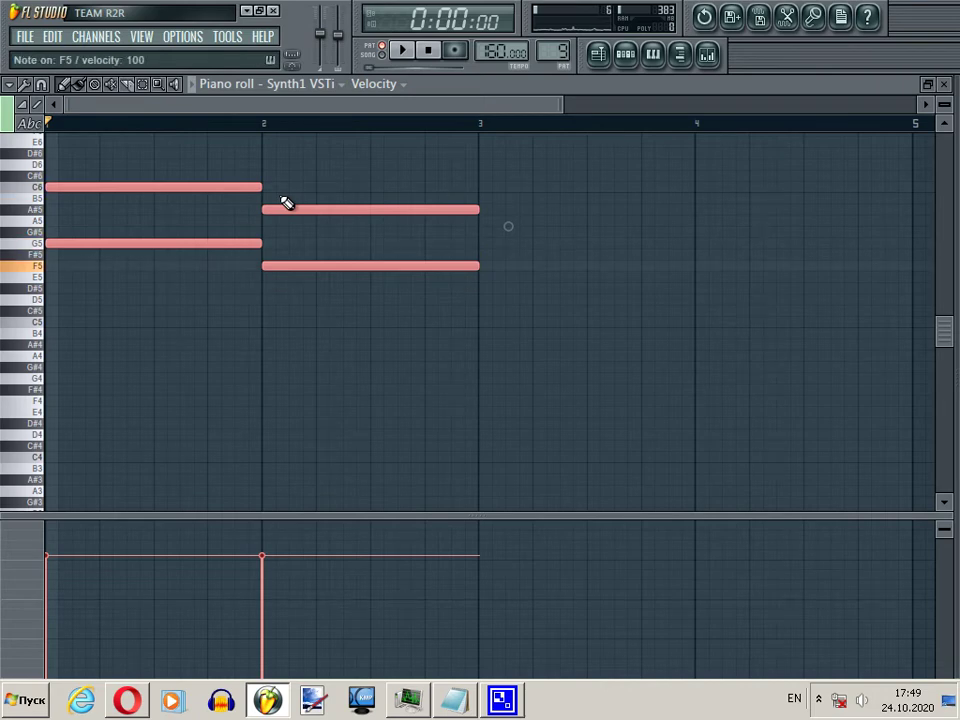
{"action": "key", "text": "v"}
{"action": "key", "text": "j"}
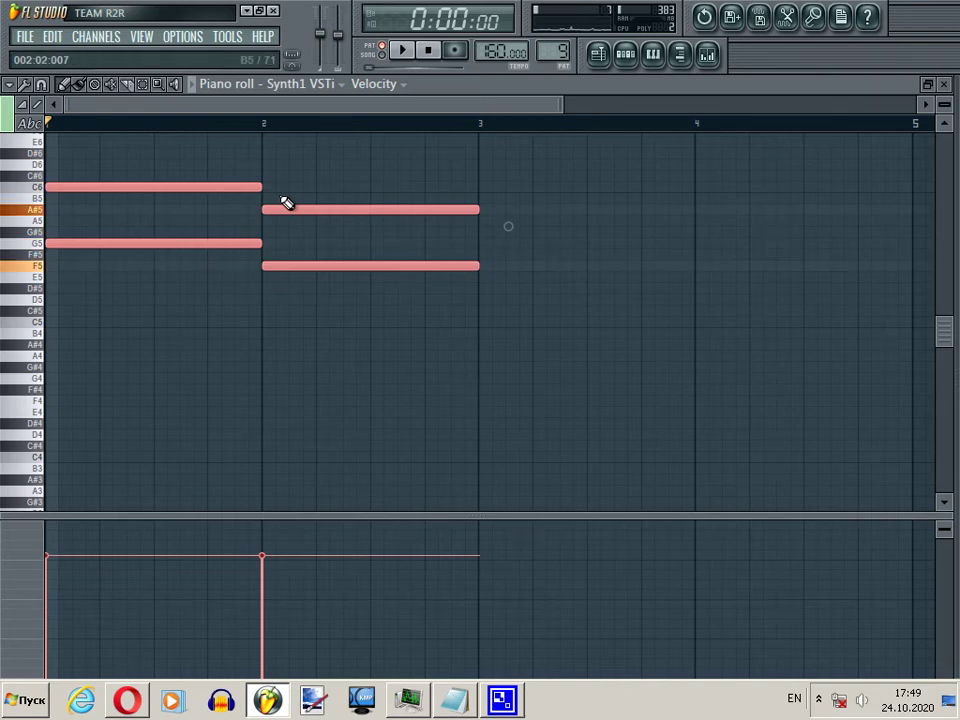
{"action": "key", "text": "comma"}
{"action": "key", "text": "b"}
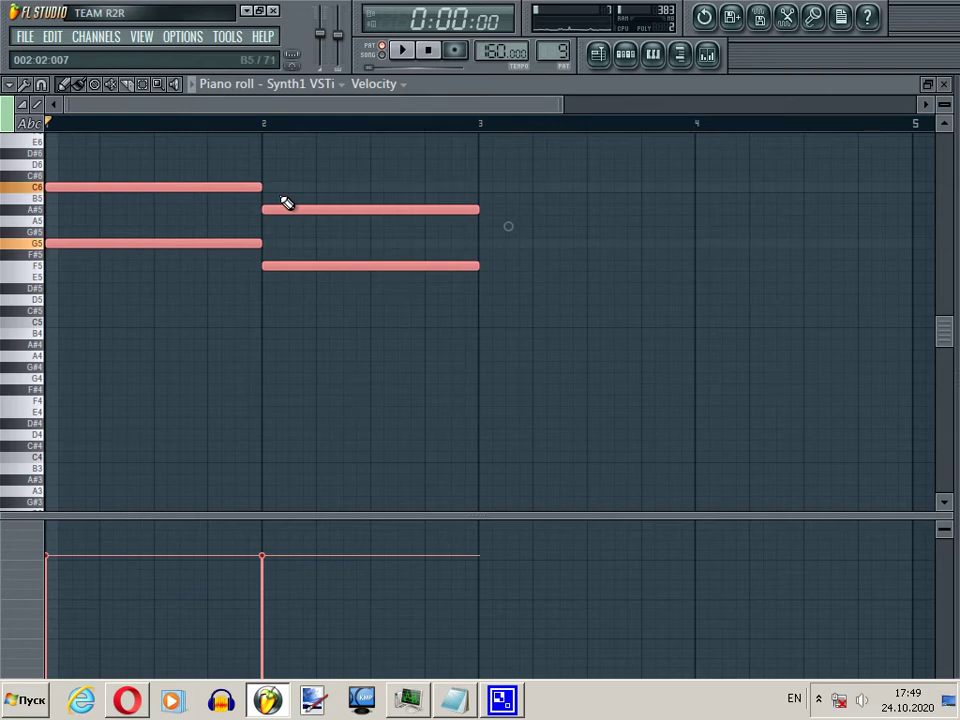
Step: Audition live Synth1 note combinations, such as A#5 with F5 and C6 or D#6 with G5, to find a chord variation
{"action": "key", "text": "j"}
{"action": "key", "text": "v"}
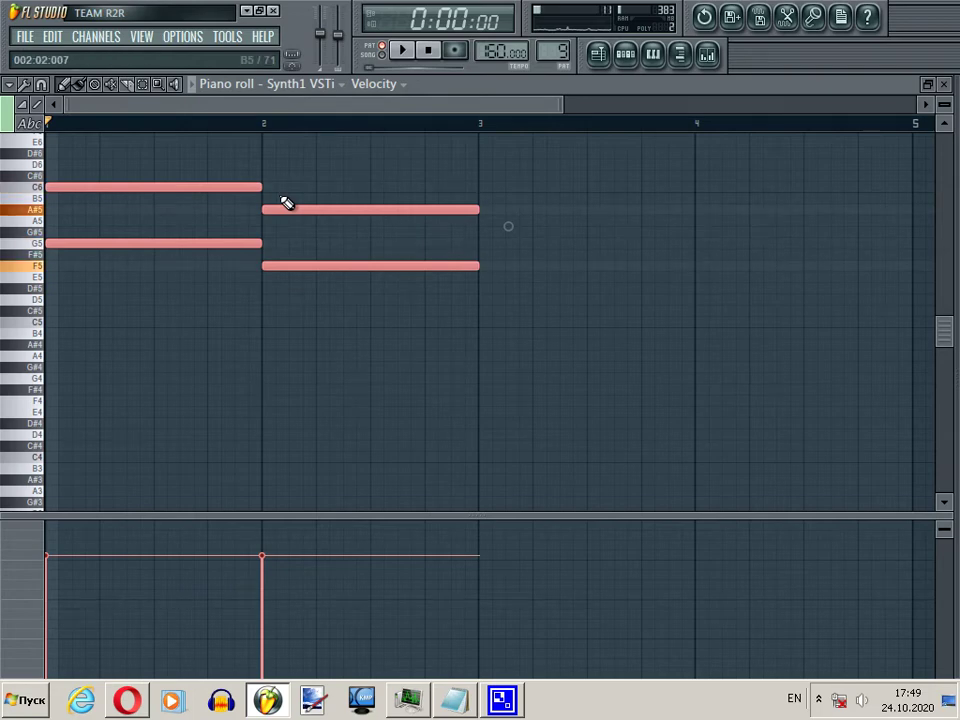
{"action": "key", "text": "comma"}
{"action": "key", "text": "b"}
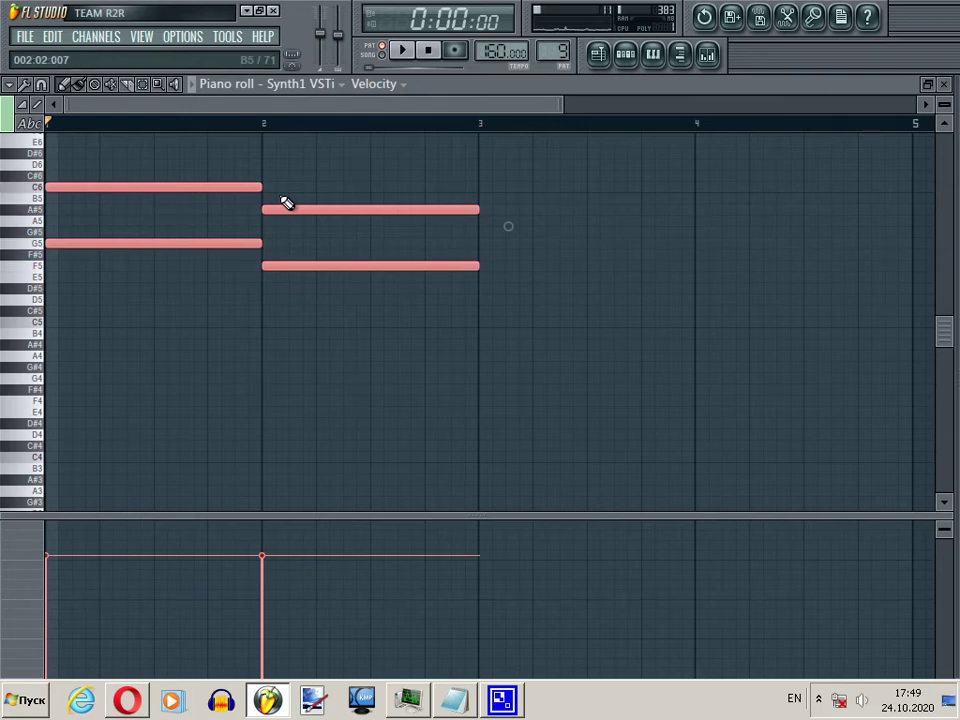
{"action": "key", "text": "q"}
{"action": "key", "text": "e"}
{"action": "key", "text": "q"}
{"action": "key", "text": "e"}
{"action": "key", "text": "q"}
{"action": "key", "text": "e"}
{"action": "key", "text": "w"}
{"action": "key", "text": "n"}
{"action": "key", "text": "w"}
{"action": "key", "text": "n"}
{"action": "key", "text": "q"}
{"action": "key", "text": "e"}
{"action": "key", "text": "q"}
{"action": "key", "text": "b"}
{"action": "key", "text": "q"}
{"action": "key", "text": "b"}
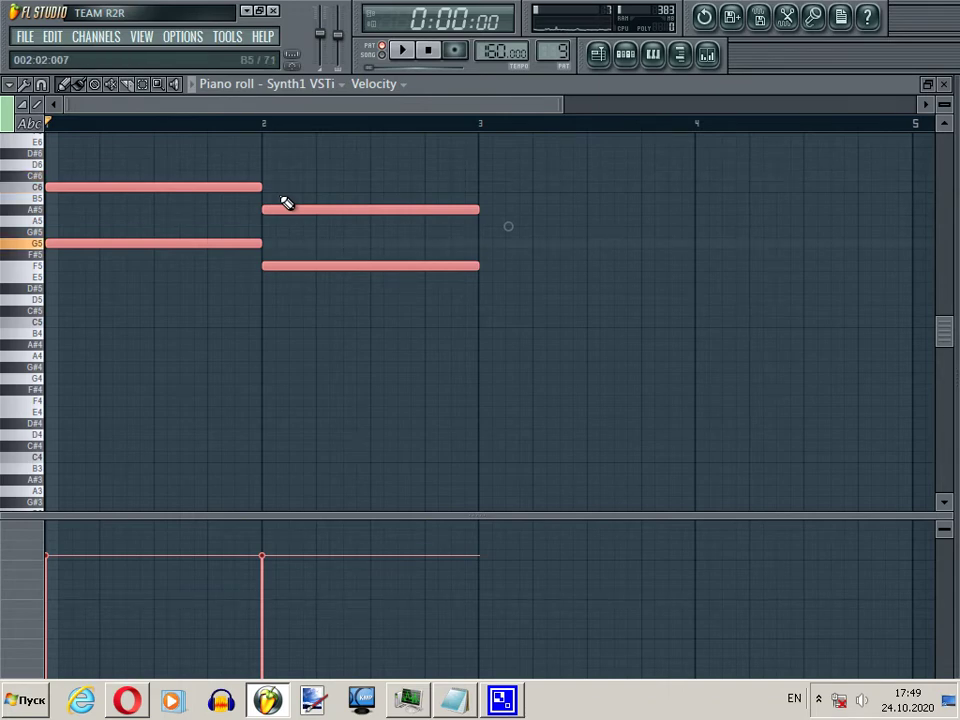
{"action": "key", "text": "3"}
{"action": "key", "text": "b"}
{"action": "key", "text": "q"}
{"action": "key", "text": "b"}
{"action": "key", "text": "3"}
{"action": "key", "text": "b"}
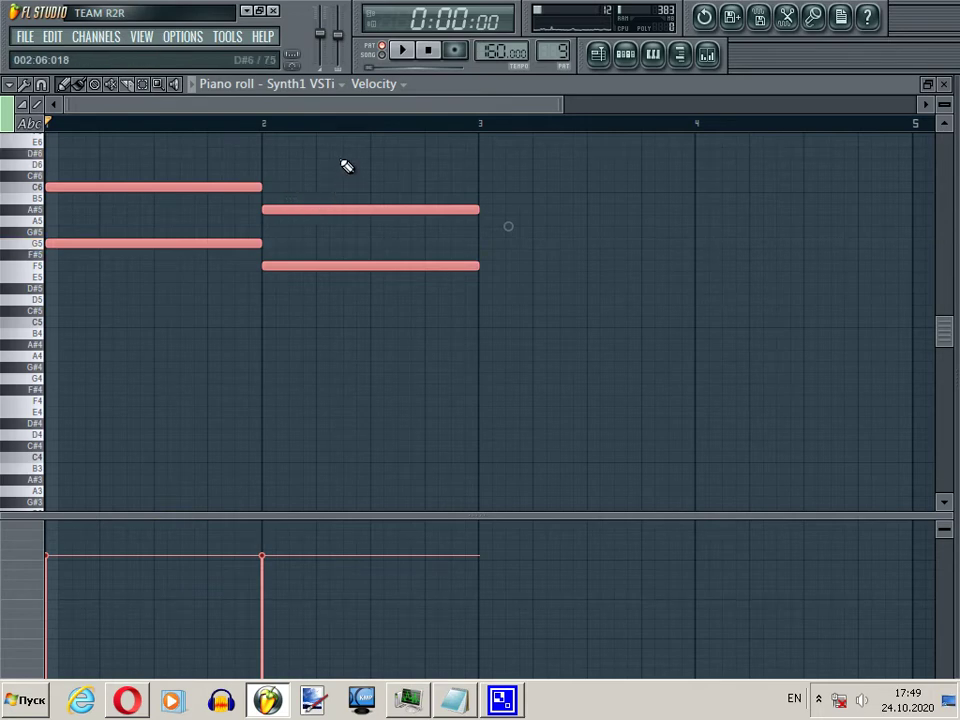
Step: Duplicate the two chords into bars 3 and 4 and shorten the bar 4 F5 and A#5 notes to half a bar
{"action": "left_click_drag", "start_coordinate": [182, 242], "coordinate": [613, 238]}
{"action": "left_click_drag", "start_coordinate": [449, 103], "coordinate": [557, 111]}
{"action": "scroll", "coordinate": [544, 188], "scroll_direction": "down", "scroll_amount": 2}
{"action": "left_click", "coordinate": [531, 222]}
{"action": "left_click_drag", "start_coordinate": [515, 172], "coordinate": [413, 276]}
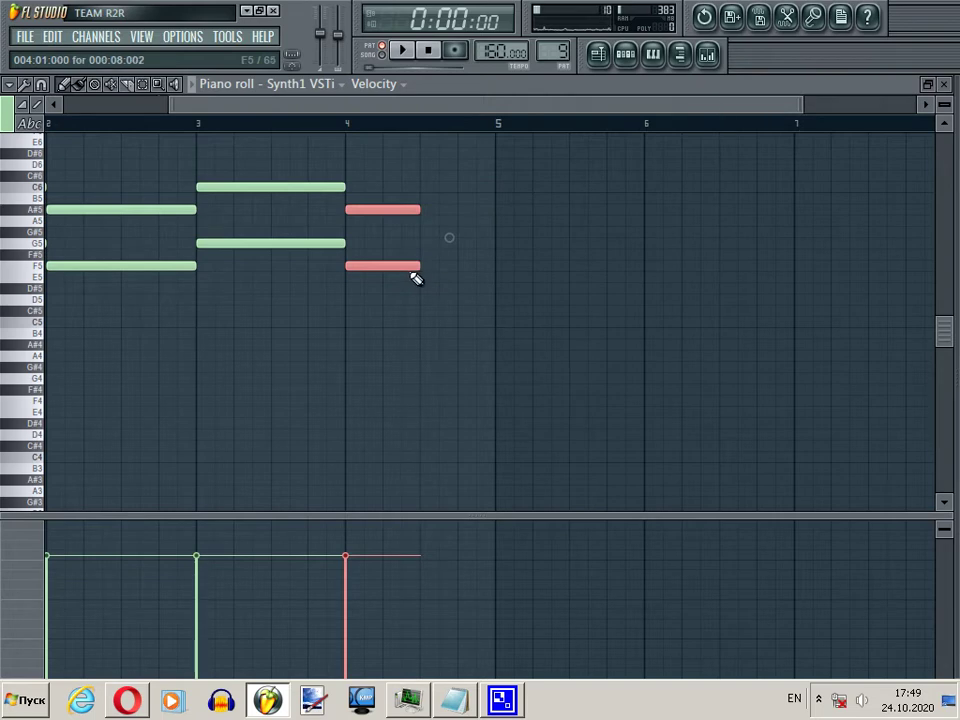
Step: Add quarter-bar G5 and C6 notes from the middle of bar 4, followed by A#5 and D#6 in its last quarter
{"action": "key", "text": "ctrl+b"}
{"action": "left_click_drag", "start_coordinate": [491, 270], "coordinate": [457, 245]}
{"action": "scroll", "coordinate": [484, 286], "scroll_direction": "up", "scroll_amount": 3}
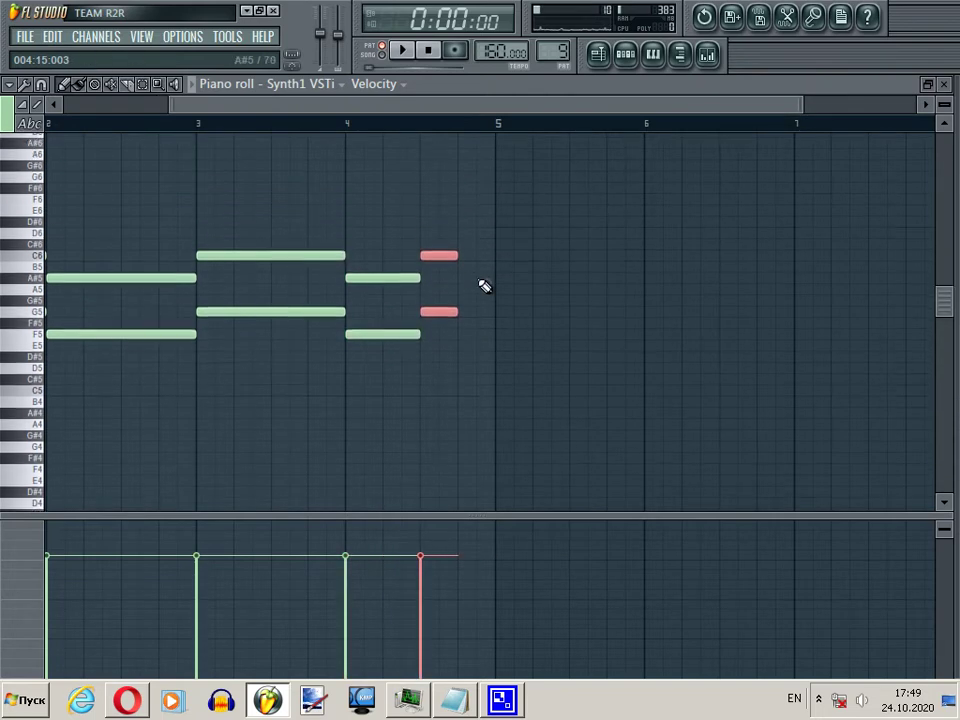
{"action": "scroll", "coordinate": [484, 286], "scroll_direction": "up", "scroll_amount": 2}
{"action": "left_click", "coordinate": [464, 334]}
{"action": "left_click_drag", "start_coordinate": [458, 327], "coordinate": [456, 306]}
{"action": "left_click", "coordinate": [458, 254]}
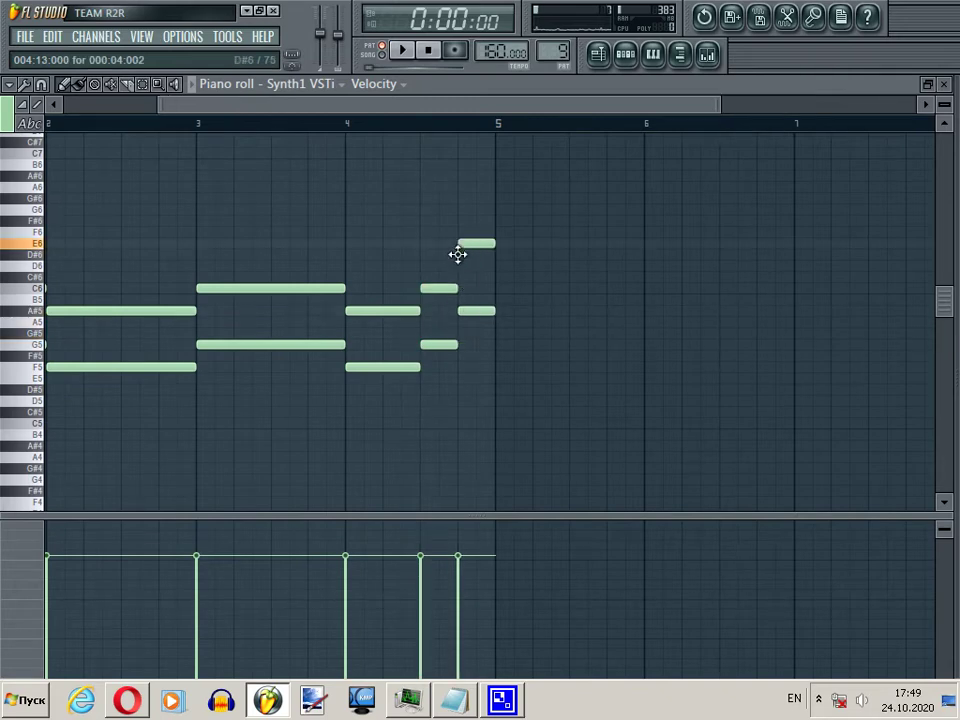
Step: Shorten the last A#5 and D#6 chord slightly to 000:03:021 and play the phrase back from bars 4 and 3
{"action": "left_click", "coordinate": [349, 123]}
{"action": "key", "text": "space"}
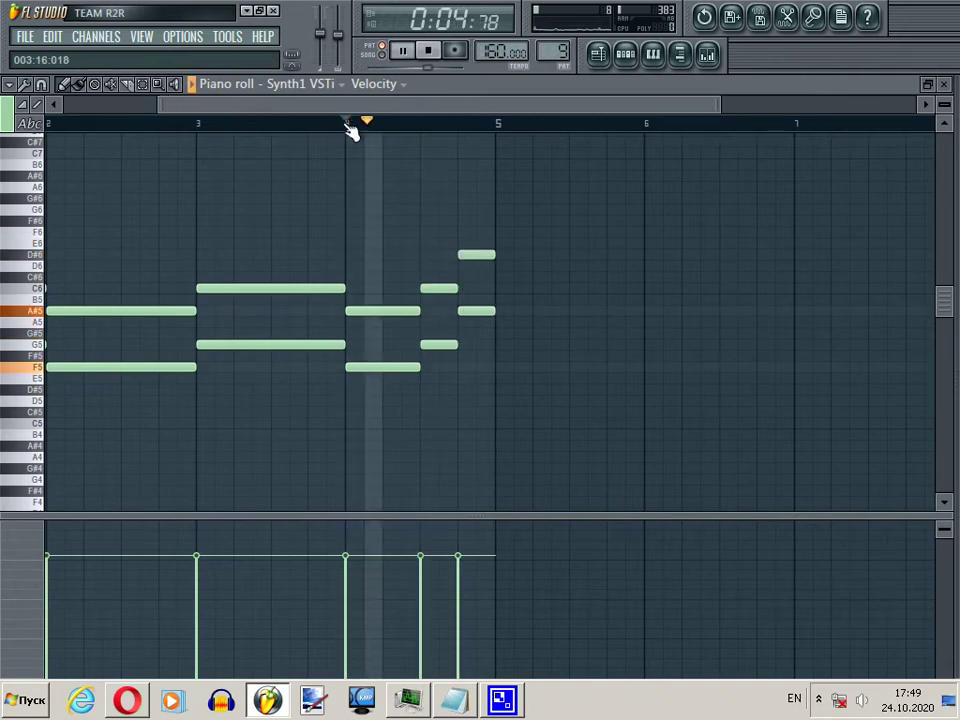
{"action": "key", "text": "space"}
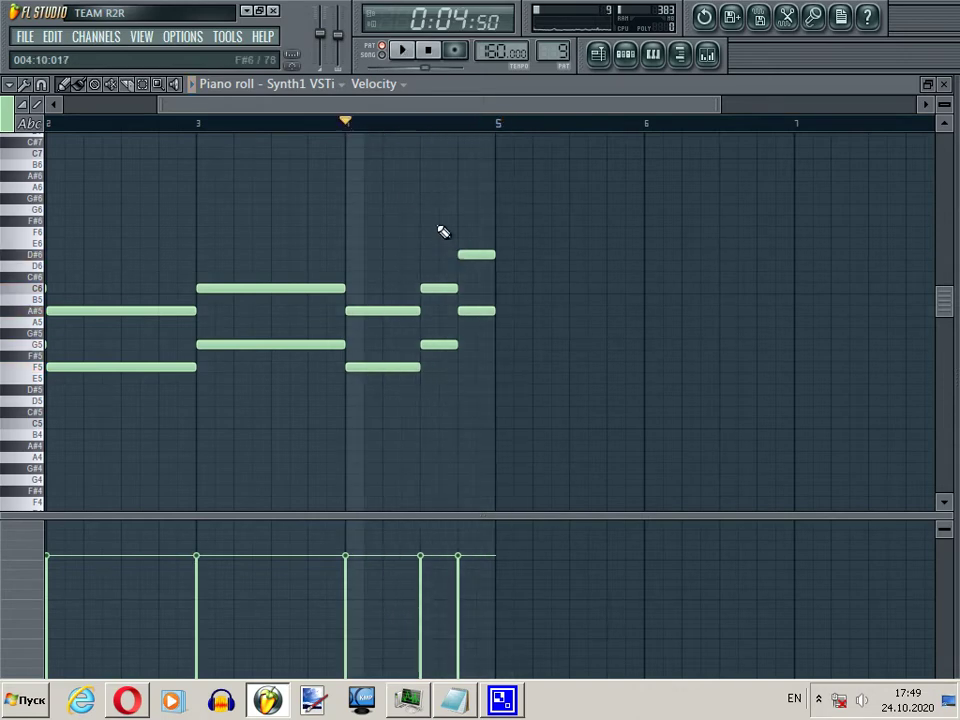
{"action": "left_click_drag", "start_coordinate": [505, 240], "coordinate": [491, 314]}
{"action": "key", "text": "space"}
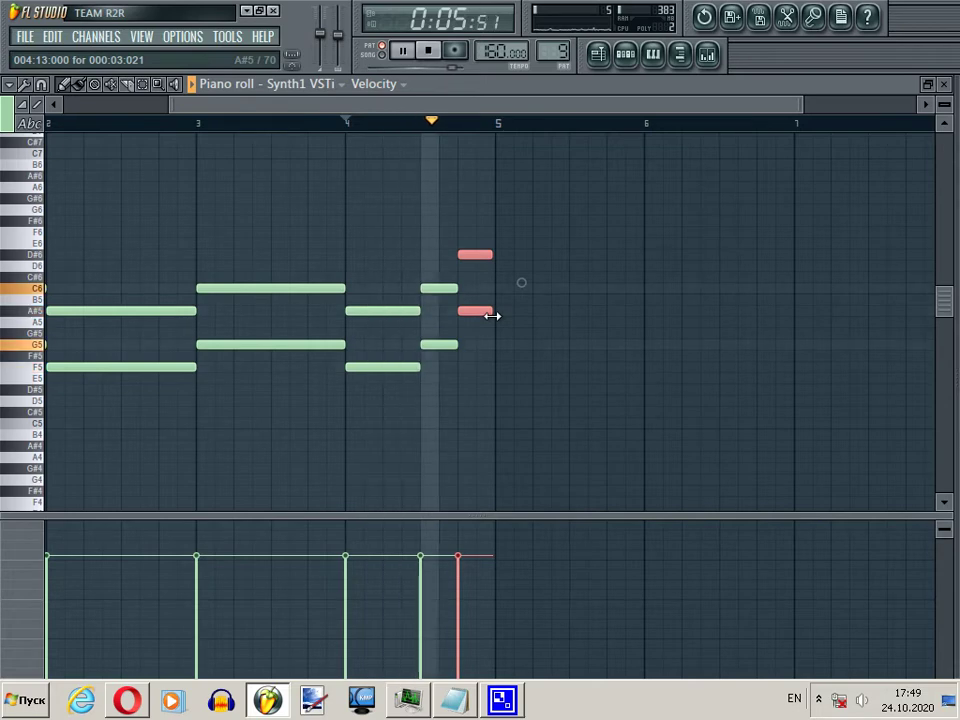
{"action": "key", "text": "space"}
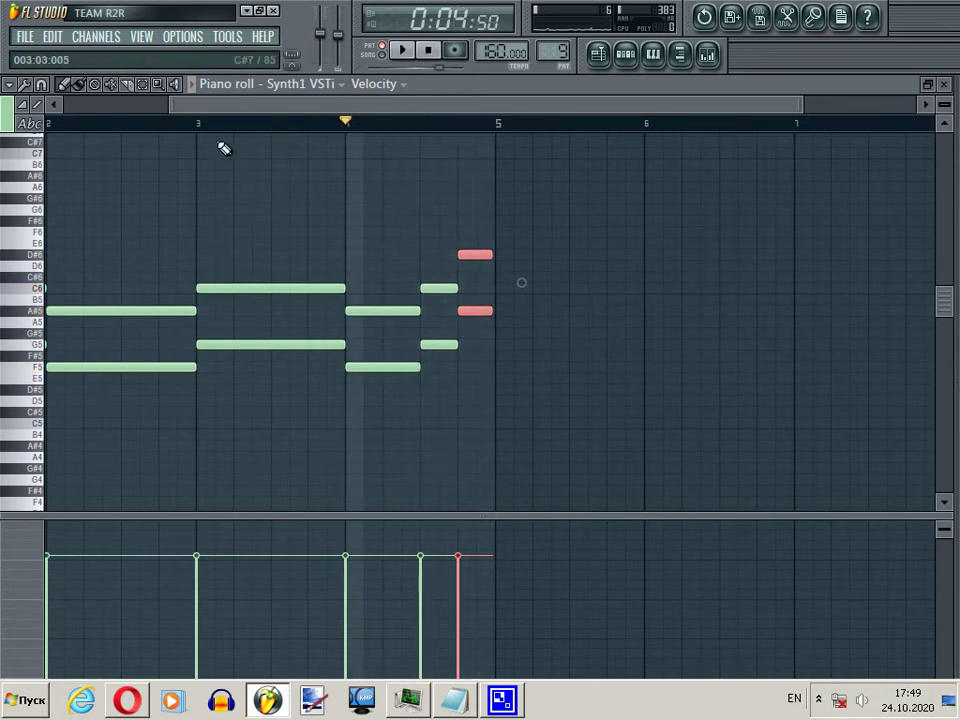
{"action": "left_click", "coordinate": [203, 124]}
{"action": "key", "text": "space"}
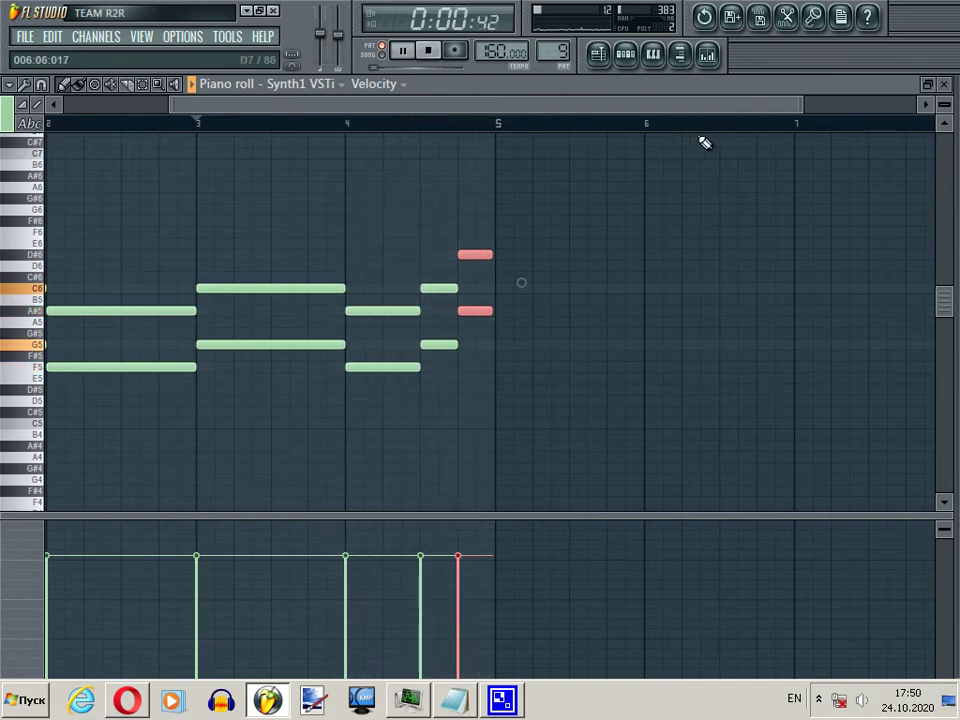
{"action": "key", "text": "space"}
Step: Shorten bar 4's F5 and A#5 notes to six steps, start the G5 and C6 notes at step 7, and lengthen them to six steps
{"action": "left_click_drag", "start_coordinate": [806, 107], "coordinate": [567, 370]}
{"action": "key", "text": "space"}
{"action": "left_click_drag", "start_coordinate": [621, 254], "coordinate": [645, 372]}
{"action": "key", "text": "shift+Left"}
{"action": "key", "text": "shift+Left"}
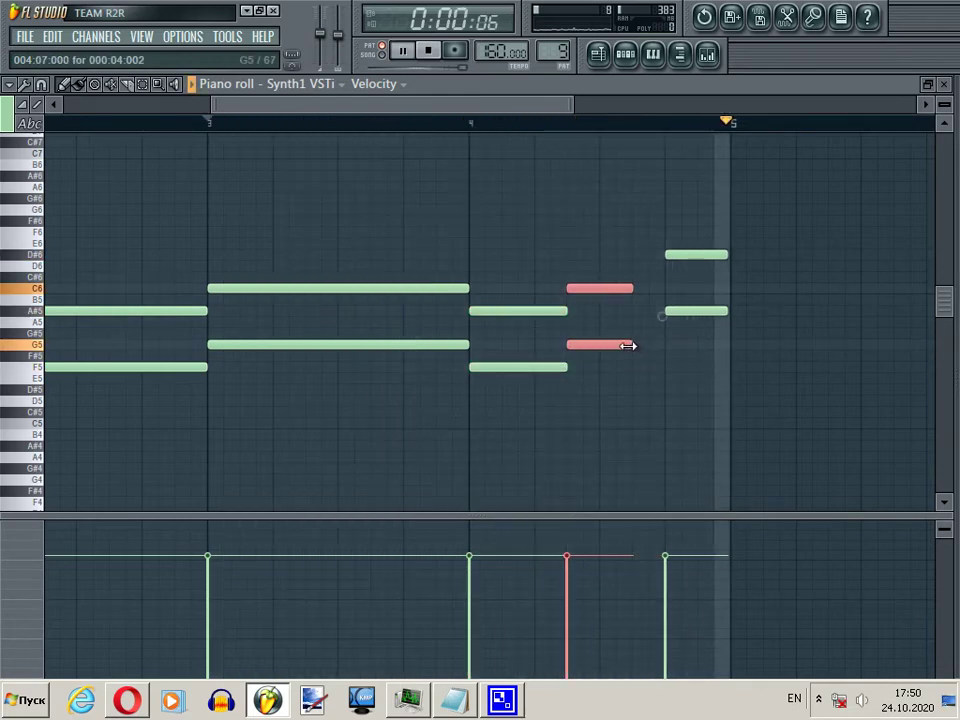
{"action": "left_click_drag", "start_coordinate": [632, 345], "coordinate": [658, 345]}
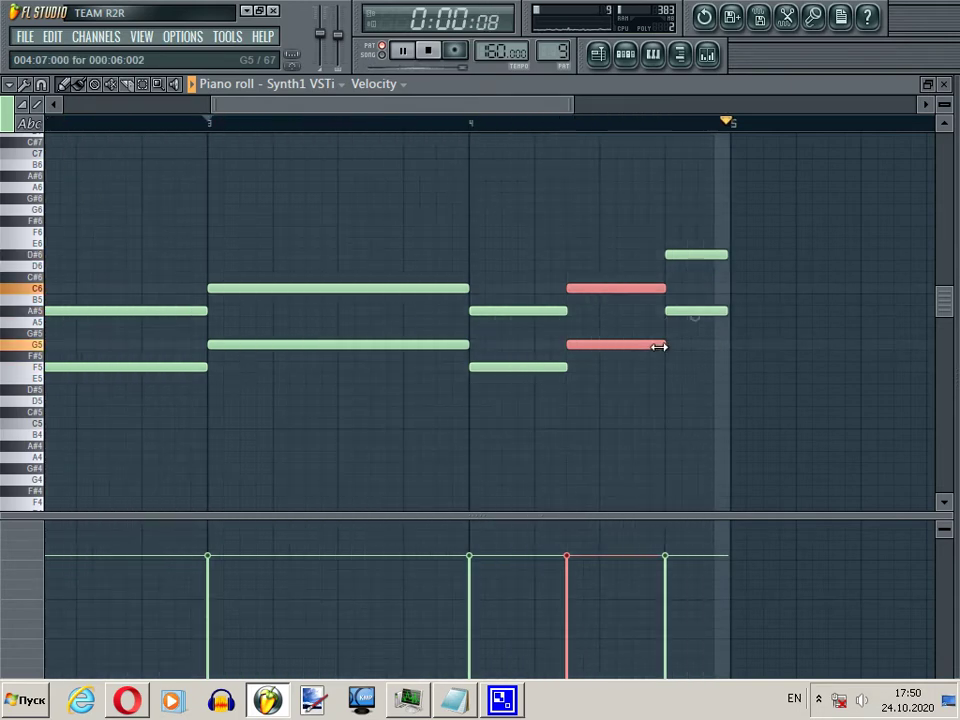
Step: Return to the playlist and place Pattern 9 clips on Track 9 at bars 1 and 5
{"action": "left_click", "coordinate": [948, 86]}
{"action": "left_click", "coordinate": [800, 186]}
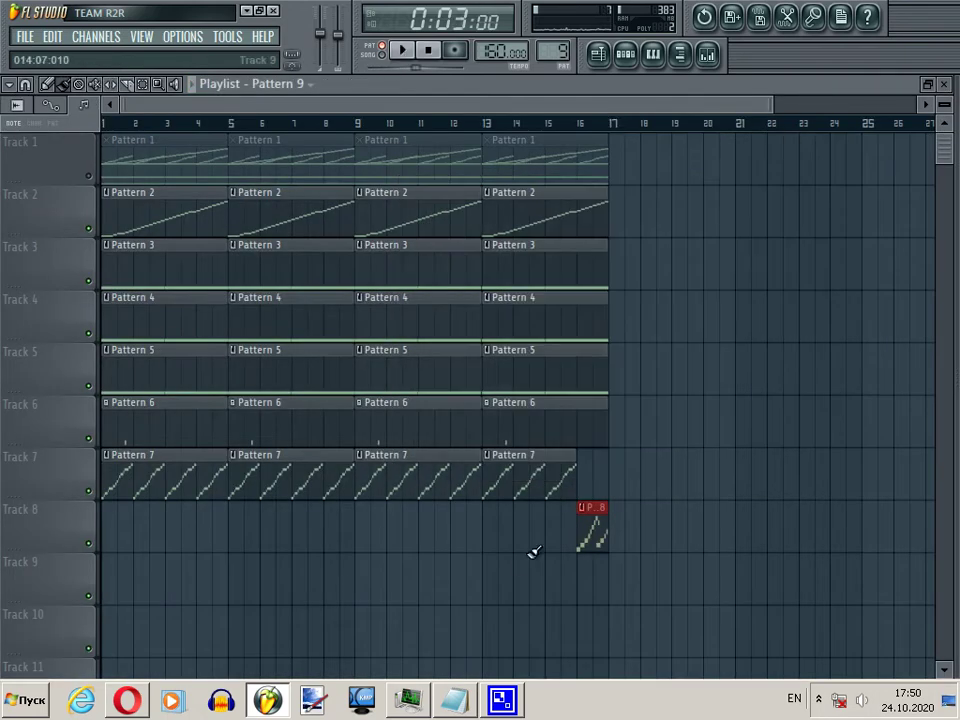
{"action": "mouse_move", "coordinate": [632, 564]}
{"action": "left_mouse_down"}
{"action": "mouse_move", "coordinate": [489, 580]}
{"action": "mouse_move", "coordinate": [113, 557]}
{"action": "left_mouse_up"}
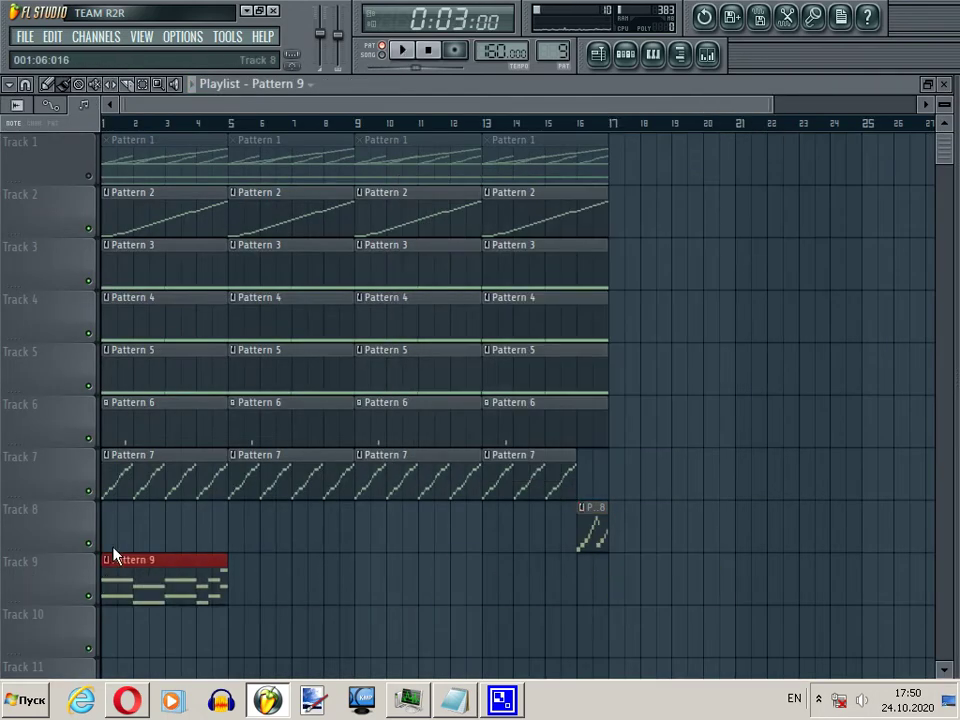
{"action": "left_click", "coordinate": [249, 577]}
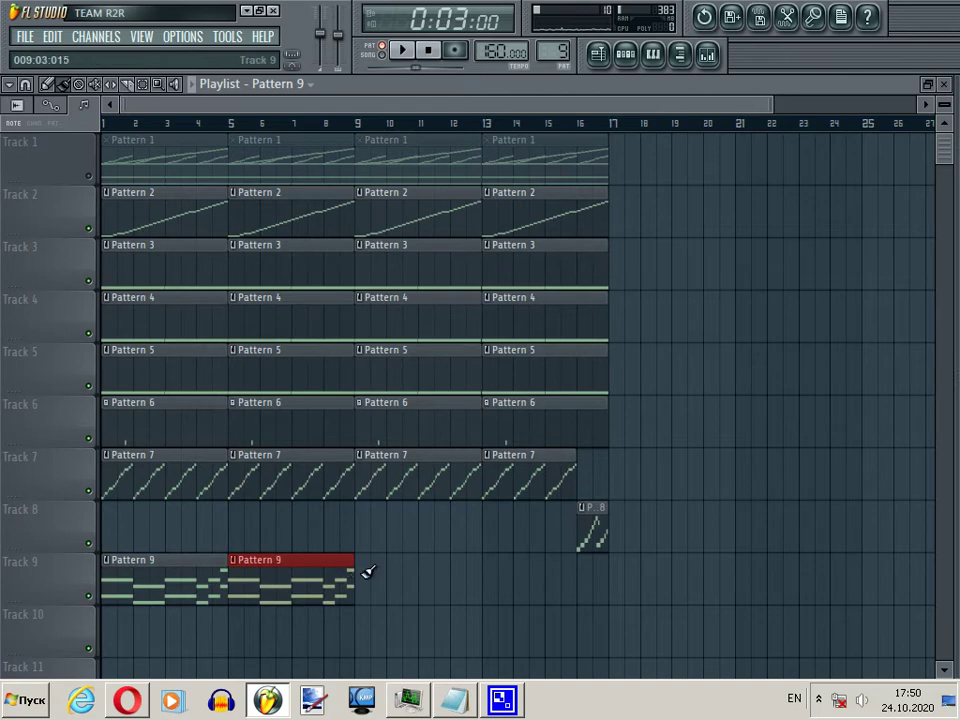
Step: Trim the first Pattern 9 clip to two bars, add a two-bar copy after it, and play the song from bar 1
{"action": "left_click_drag", "start_coordinate": [220, 583], "coordinate": [166, 580]}
{"action": "left_click", "coordinate": [191, 582]}
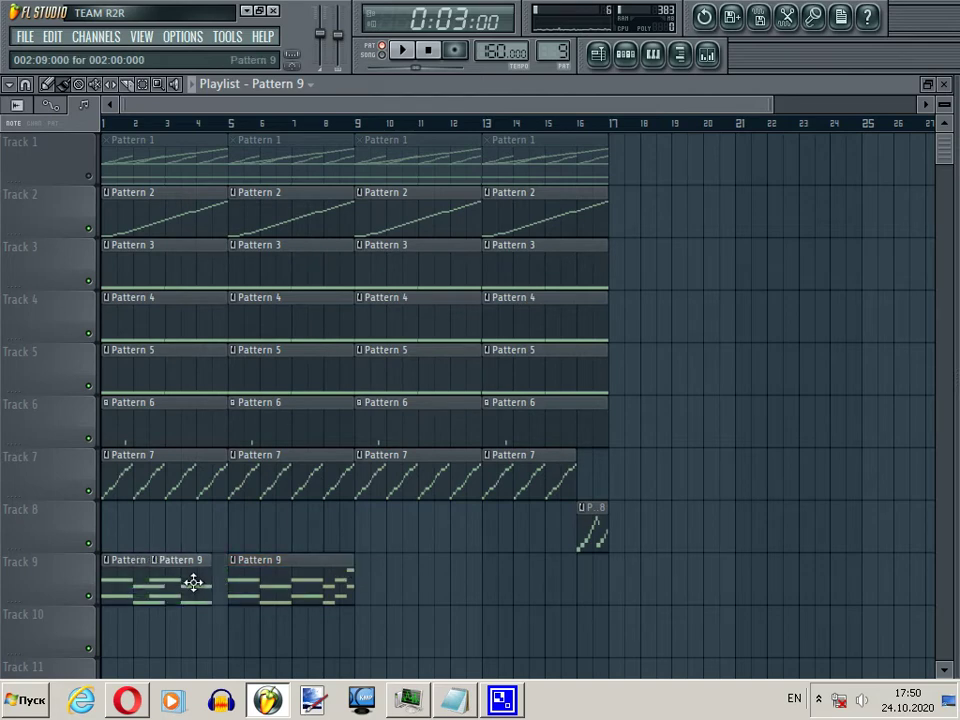
{"action": "left_click", "coordinate": [108, 125]}
{"action": "key", "text": "space"}
Step: Line up the second two-bar clip at bar 3 and duplicate all Pattern 9 clips on Track 9 across bars 9 to 16
{"action": "left_click_drag", "start_coordinate": [363, 570], "coordinate": [204, 583]}
{"action": "left_click_drag", "start_coordinate": [360, 583], "coordinate": [118, 583]}
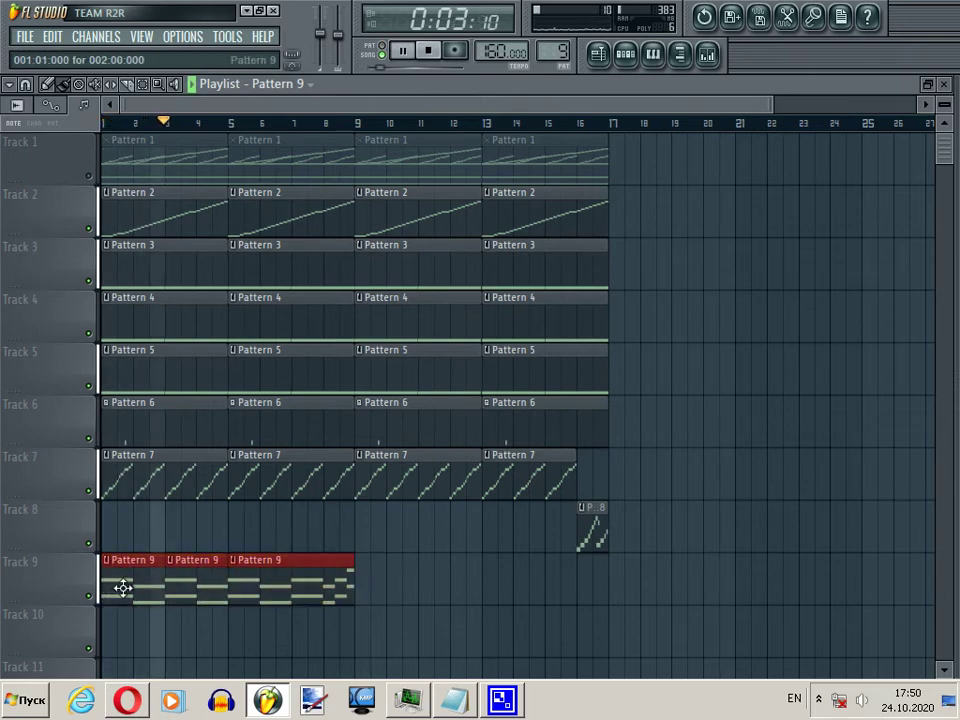
{"action": "key", "text": "ctrl+b"}
{"action": "left_click", "coordinate": [340, 527]}
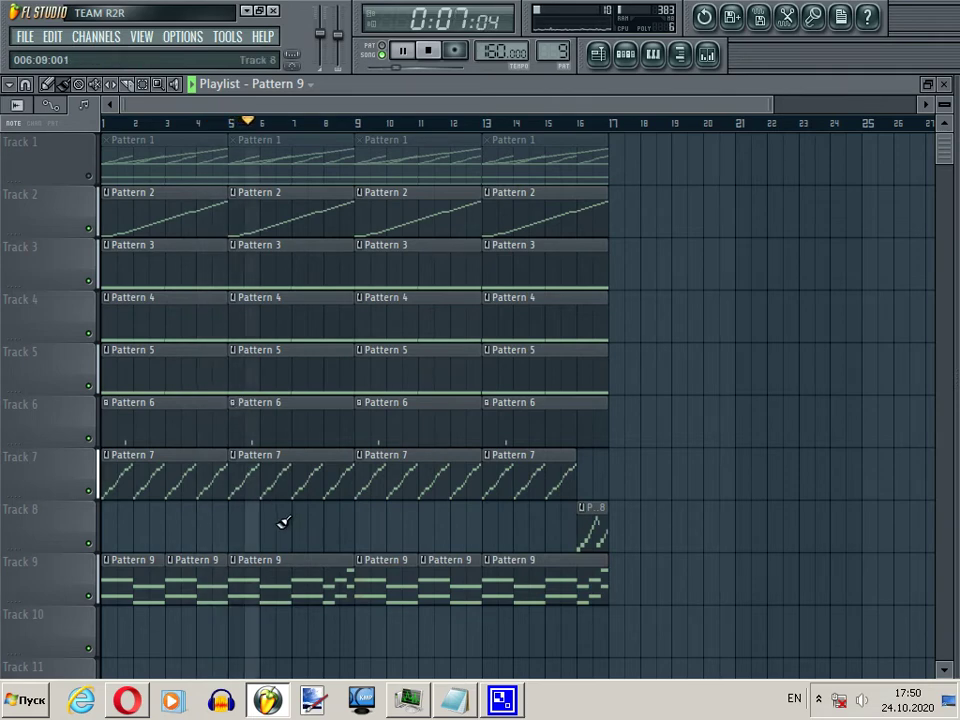
{"action": "key", "text": "space"}
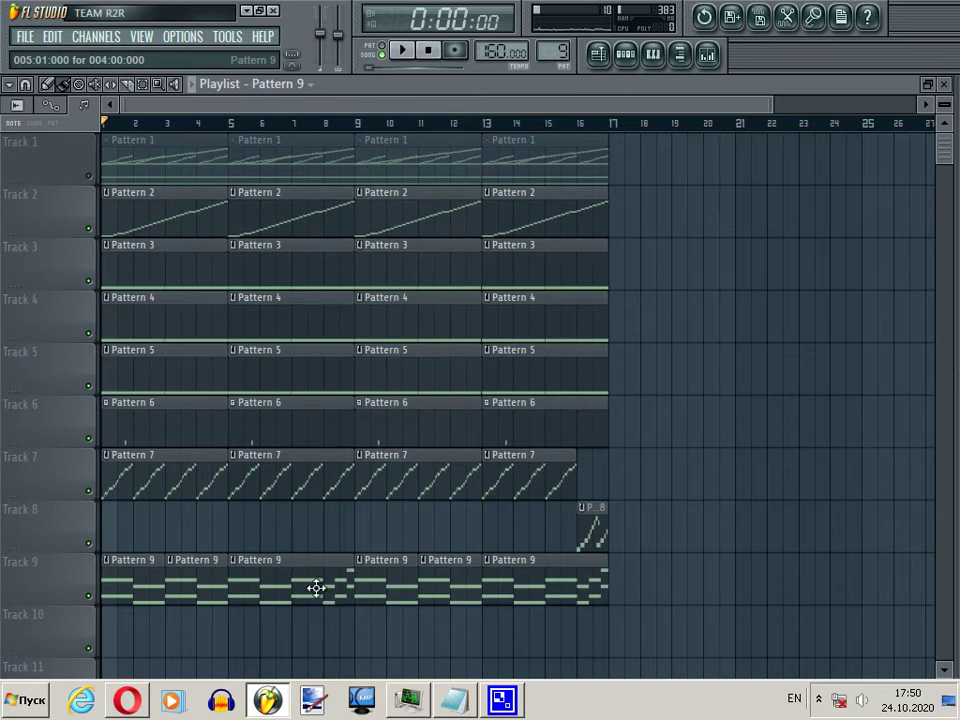
Step: Copy the Synth1 VSTi chord part into Pattern 10 and open it in the piano roll with all four bars in view
{"action": "left_click", "coordinate": [625, 54]}
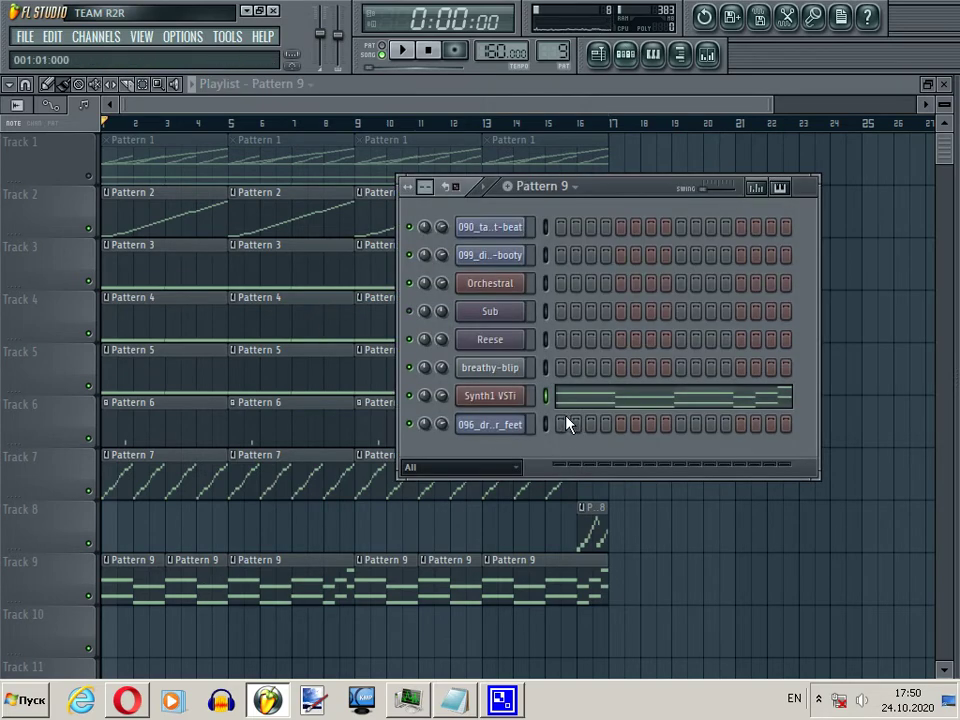
{"action": "scroll", "coordinate": [556, 50], "scroll_direction": "up", "scroll_amount": 1}
{"action": "left_click", "coordinate": [748, 397]}
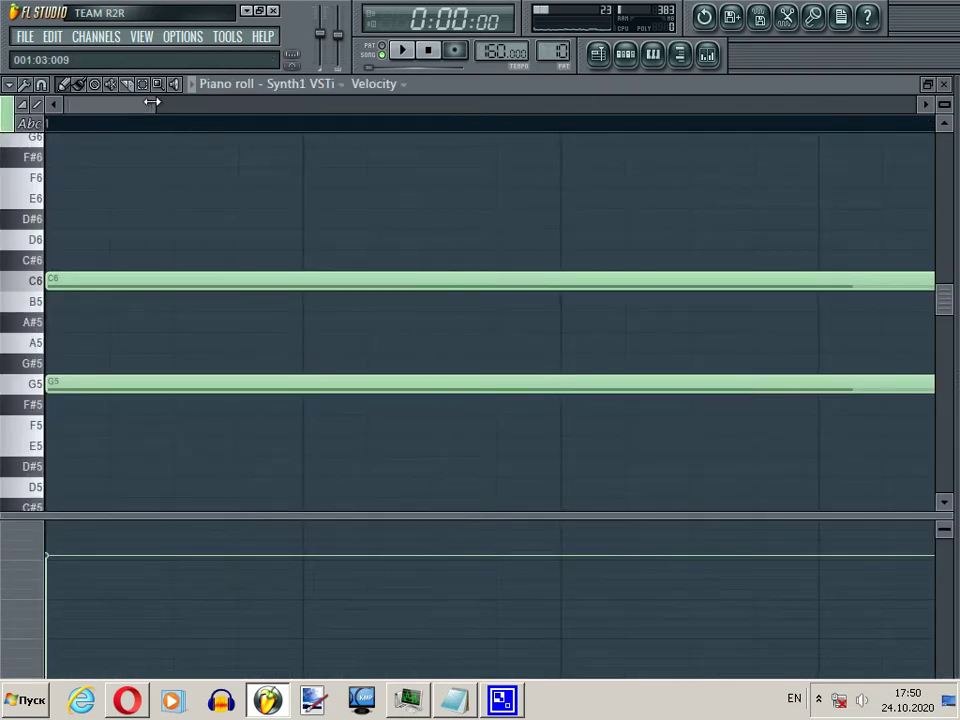
{"action": "left_click_drag", "start_coordinate": [152, 101], "coordinate": [603, 101]}
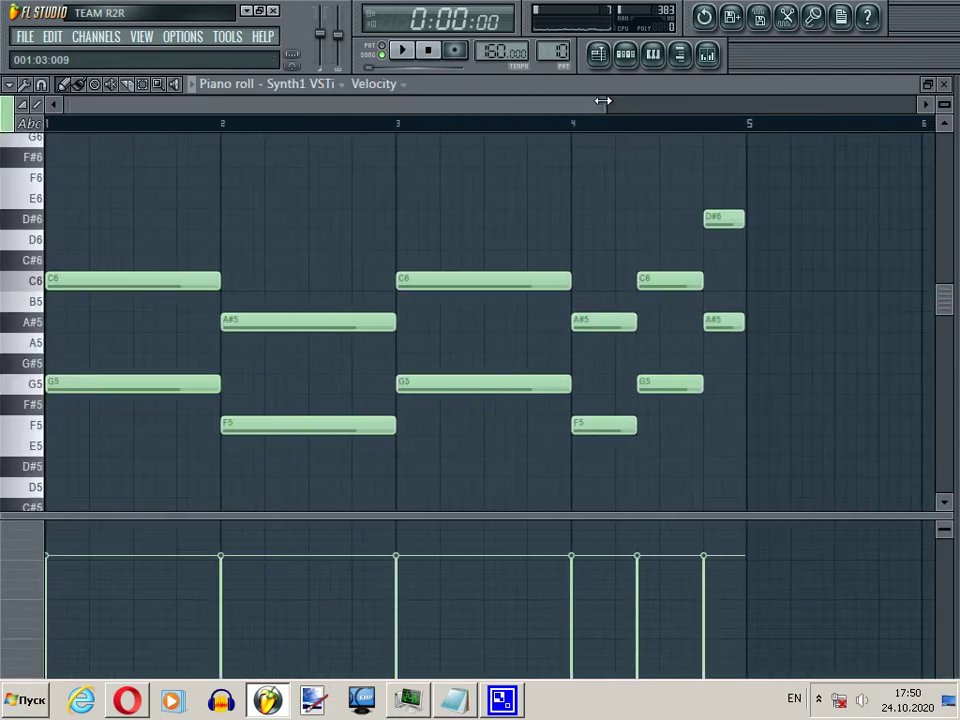
Step: Add a D#6 note at 002:09 in Pattern 10 and extend it to the end of bar 2
{"action": "left_click", "coordinate": [332, 224]}
{"action": "left_click_drag", "start_coordinate": [358, 216], "coordinate": [335, 217]}
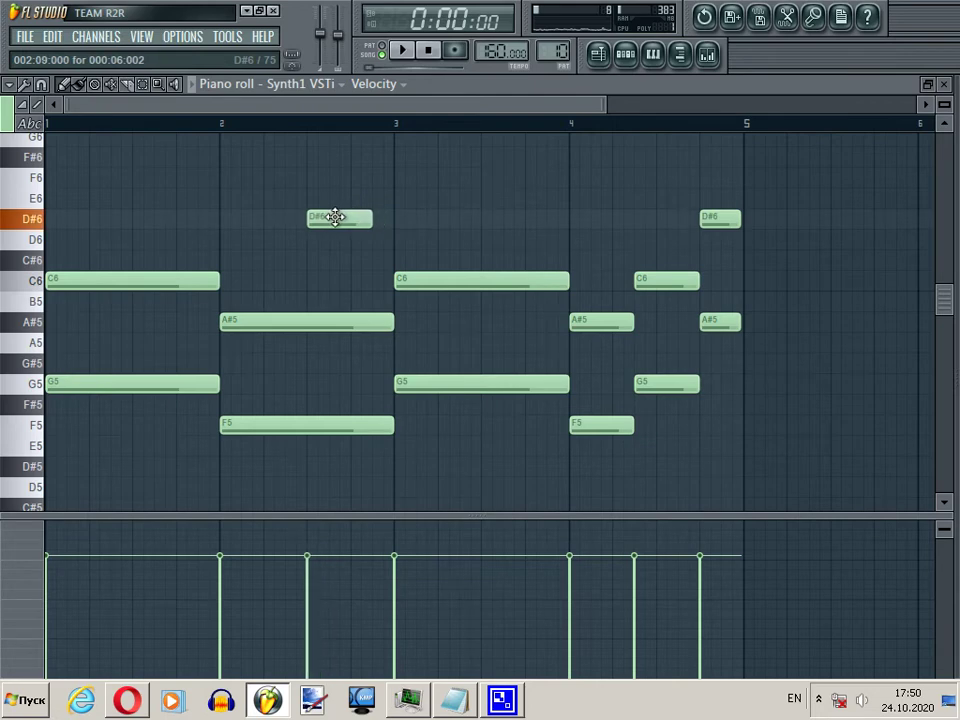
{"action": "left_click_drag", "start_coordinate": [313, 169], "coordinate": [374, 431]}
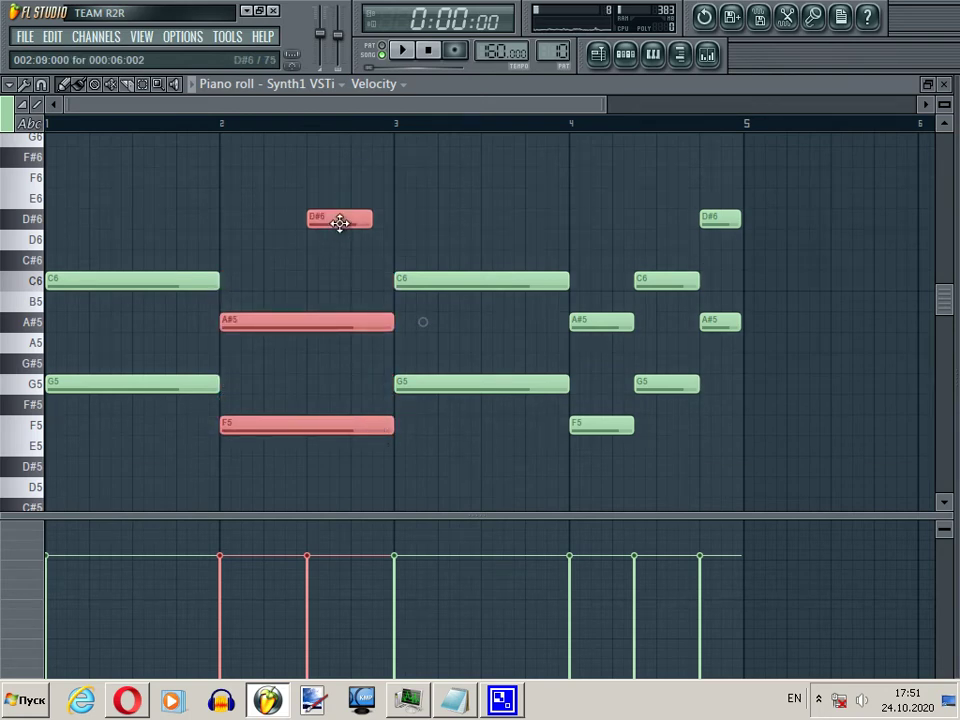
{"action": "left_click", "coordinate": [340, 222]}
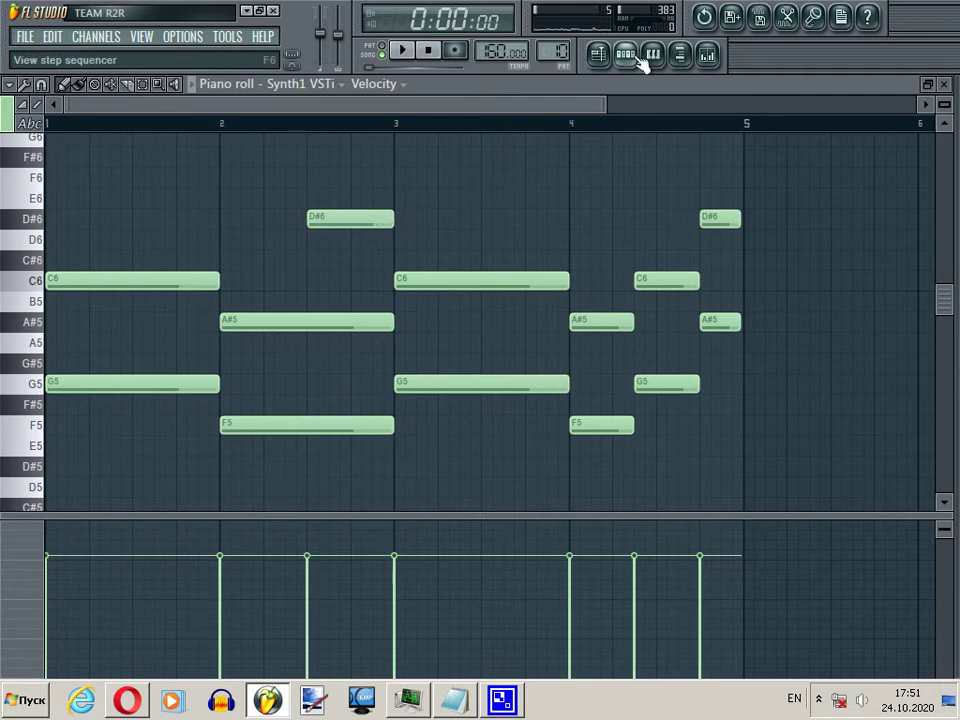
Step: Place a two-bar Pattern 10 clip on Track 10 at bar 3, delete the Pattern 9 clip above it, and briefly play the song
{"action": "left_click", "coordinate": [604, 56]}
{"action": "left_click", "coordinate": [114, 607]}
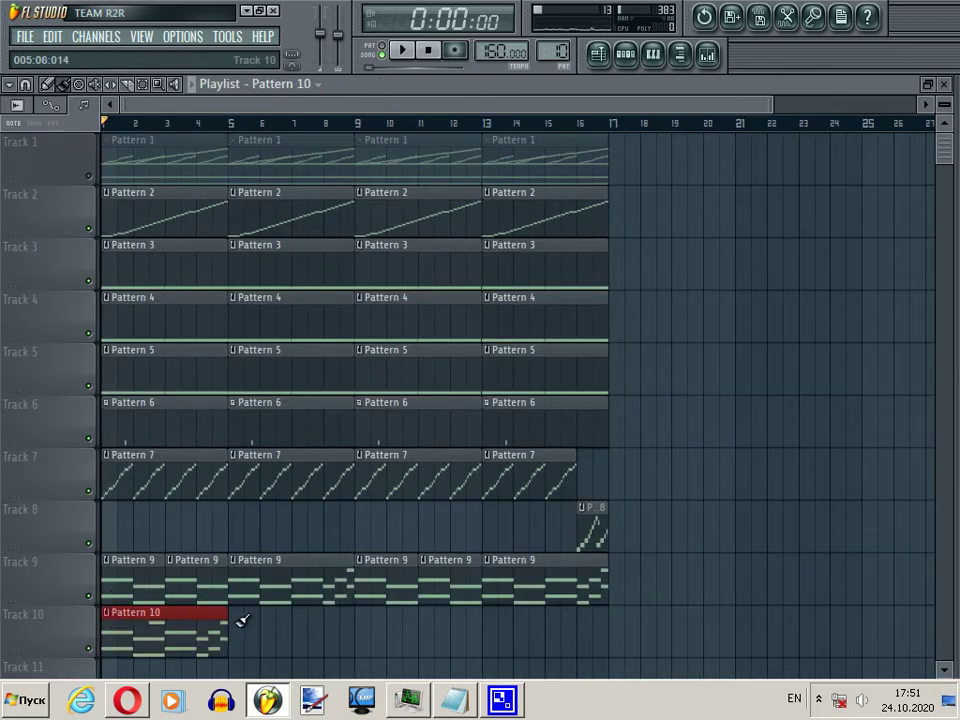
{"action": "mouse_move", "coordinate": [226, 625]}
{"action": "left_mouse_down"}
{"action": "mouse_move", "coordinate": [186, 626]}
{"action": "mouse_move", "coordinate": [208, 628]}
{"action": "left_mouse_up"}
{"action": "right_click", "coordinate": [210, 588]}
{"action": "key", "text": "space"}
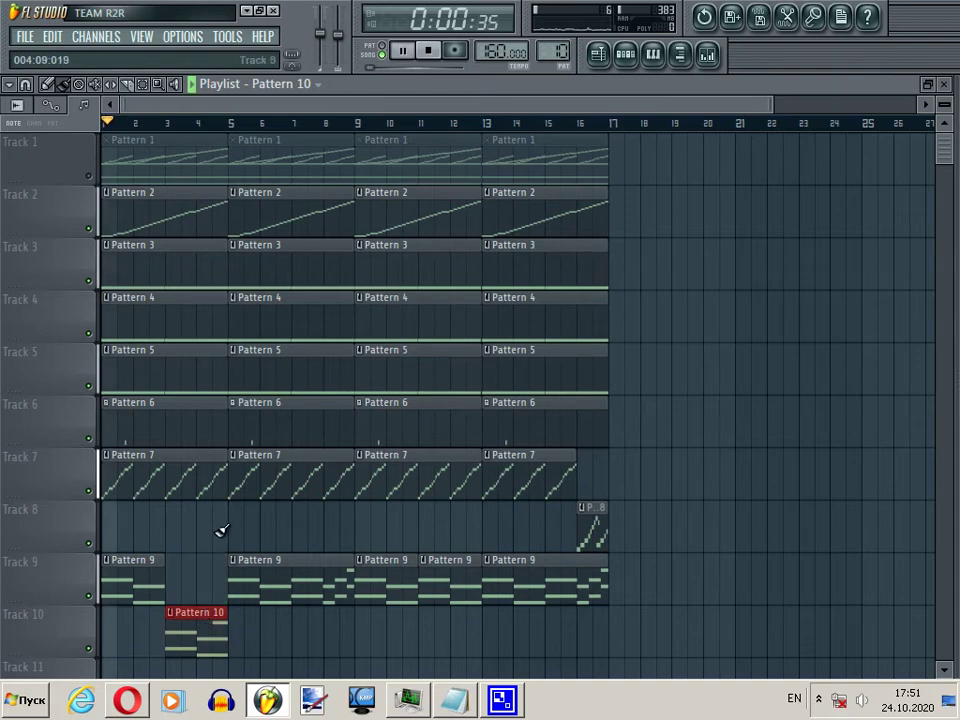
{"action": "key", "text": "space"}
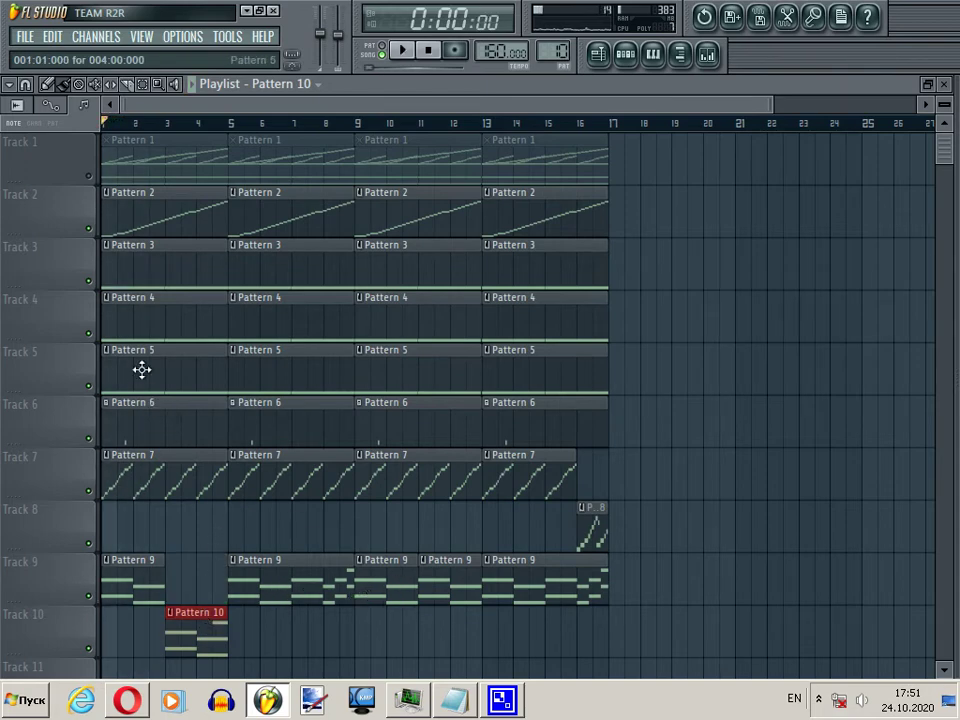
Step: Rename playlist Track 2 to Perc
{"action": "right_click", "coordinate": [77, 190]}
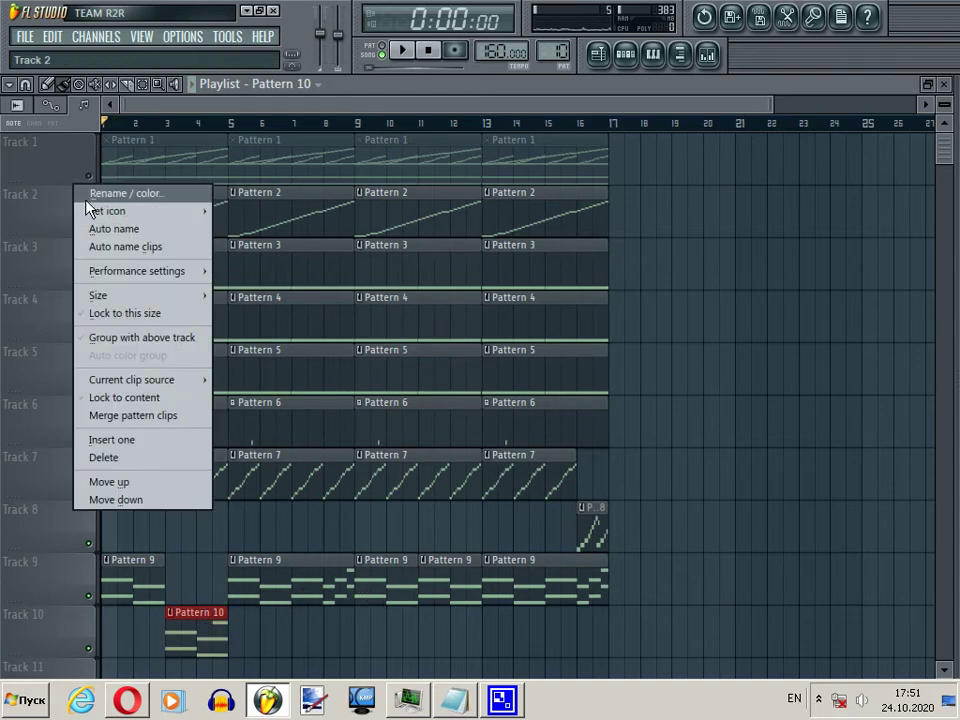
{"action": "left_click", "coordinate": [86, 196]}
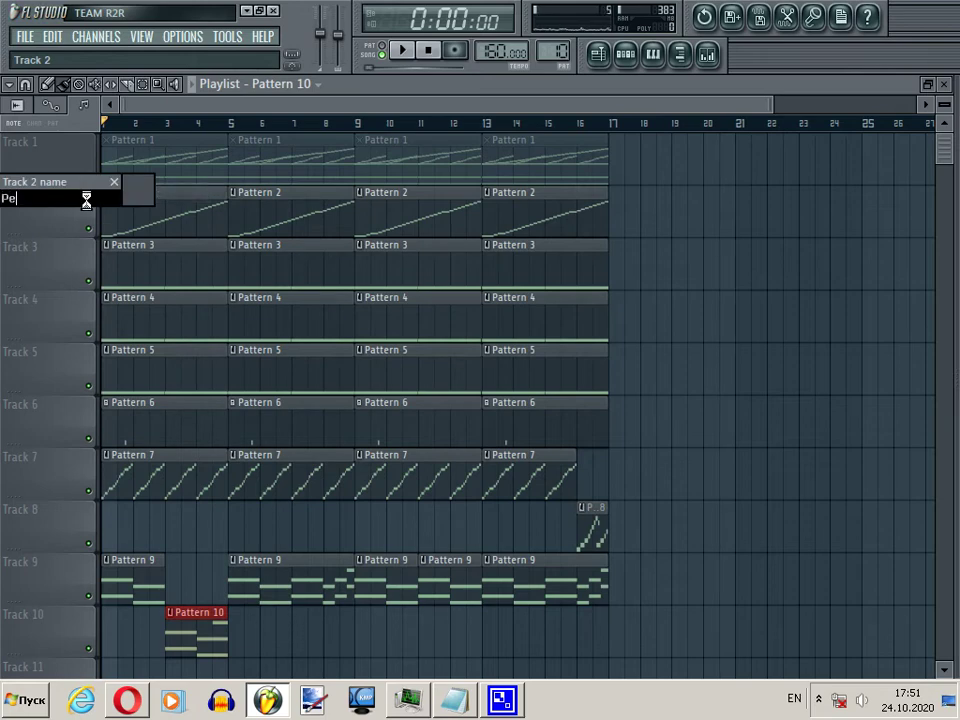
{"action": "type", "text": "Perc"}
{"action": "key", "text": "Return"}
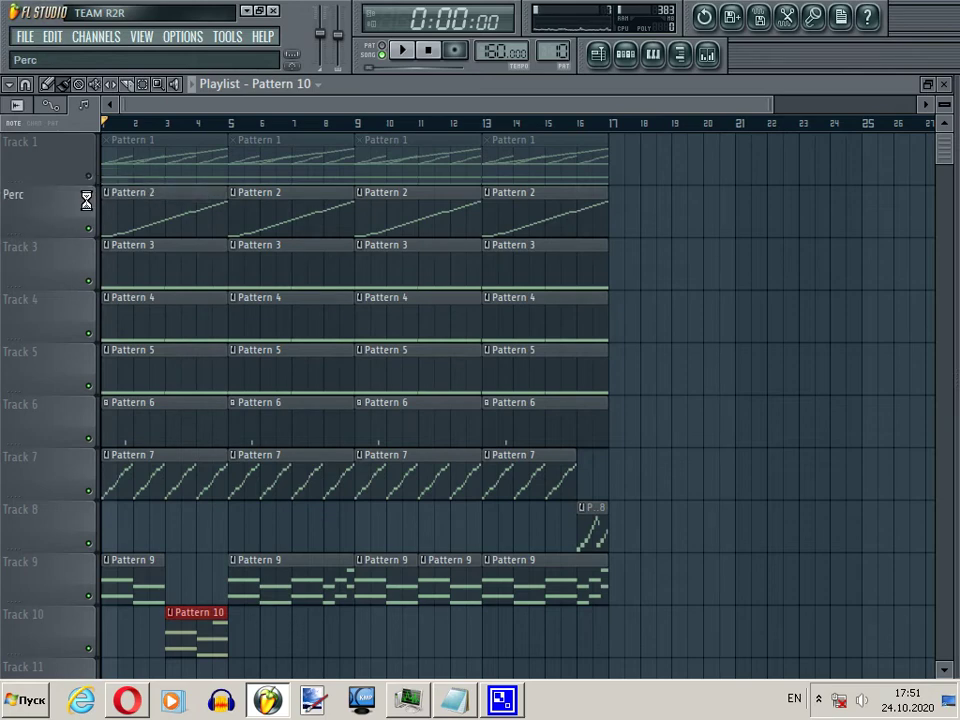
Step: Check which instrument Pattern 3 uses and rename playlist Track 3 to Strings
{"action": "left_click", "coordinate": [122, 250]}
{"action": "left_click", "coordinate": [626, 54]}
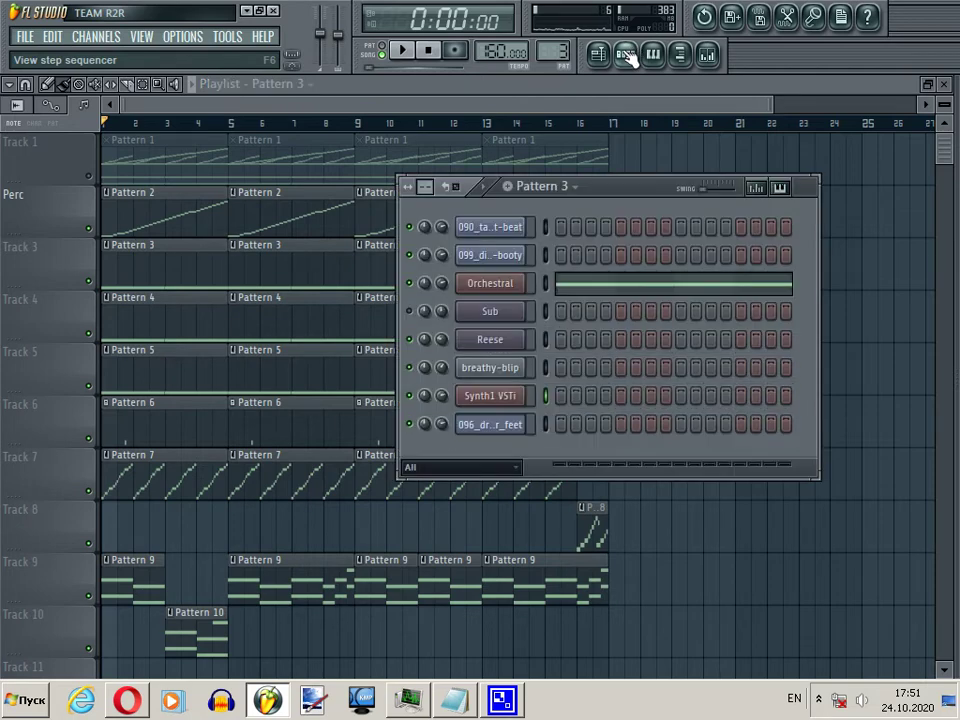
{"action": "left_click", "coordinate": [626, 54]}
{"action": "right_click", "coordinate": [17, 245]}
{"action": "left_click", "coordinate": [58, 250]}
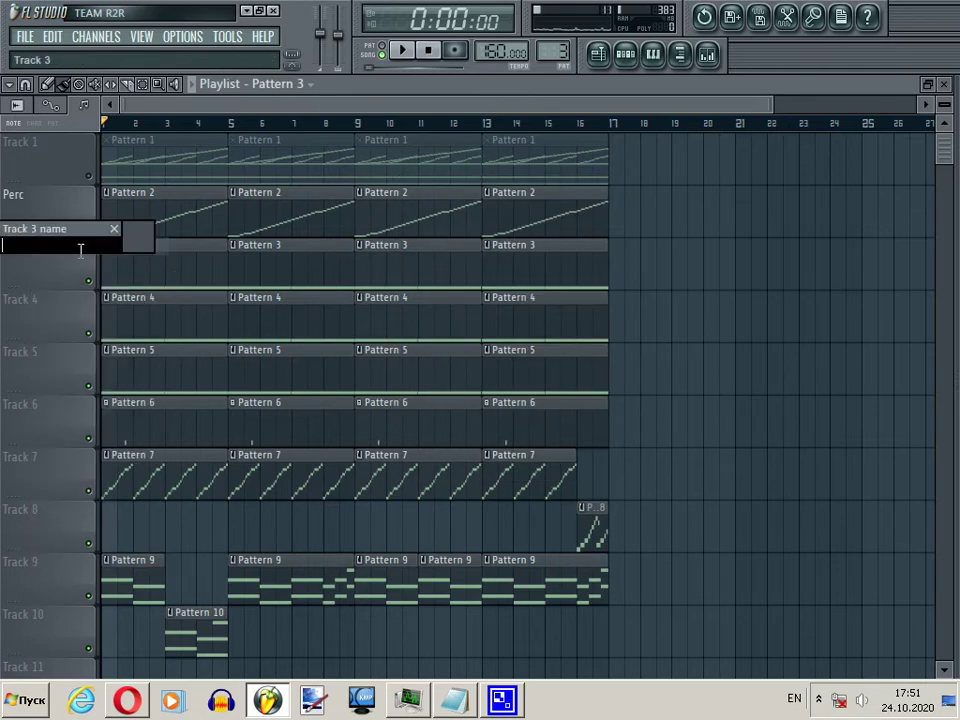
{"action": "type", "text": "Strings"}
{"action": "key", "text": "Return"}
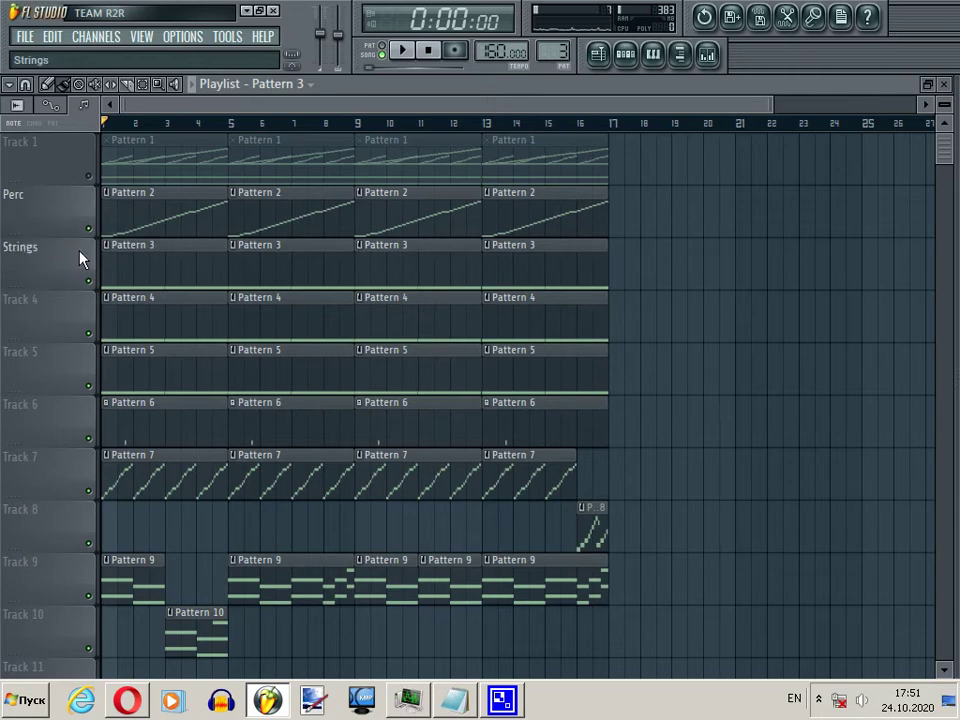
Step: Check which instrument Pattern 4 uses and rename playlist Track 4 to Sub
{"action": "left_click", "coordinate": [128, 305]}
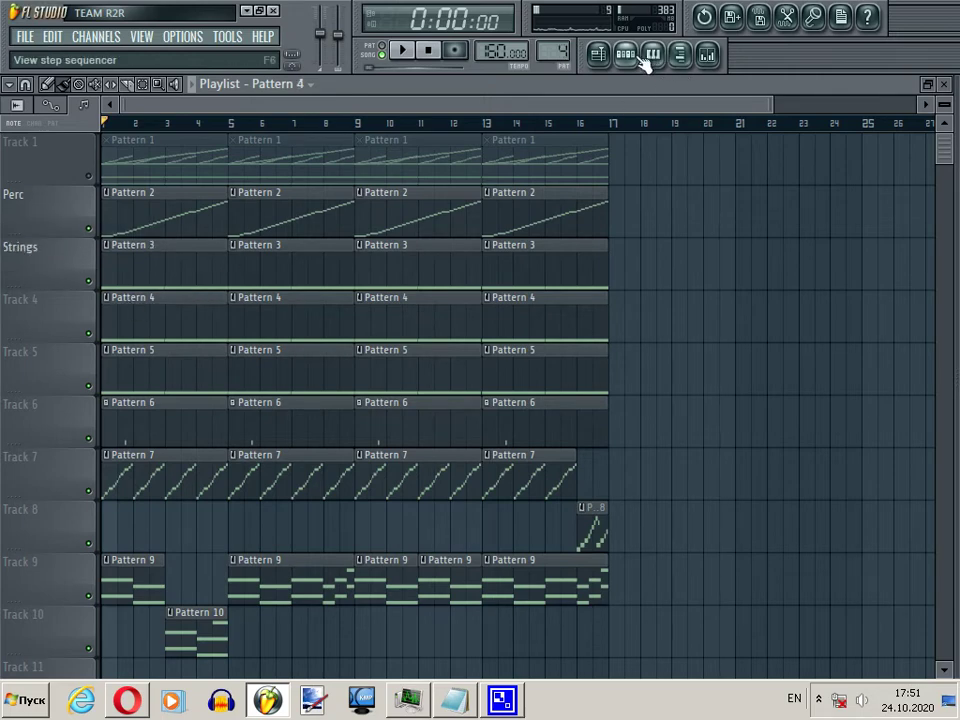
{"action": "left_click", "coordinate": [626, 54]}
{"action": "left_click", "coordinate": [641, 58]}
{"action": "right_click", "coordinate": [36, 296]}
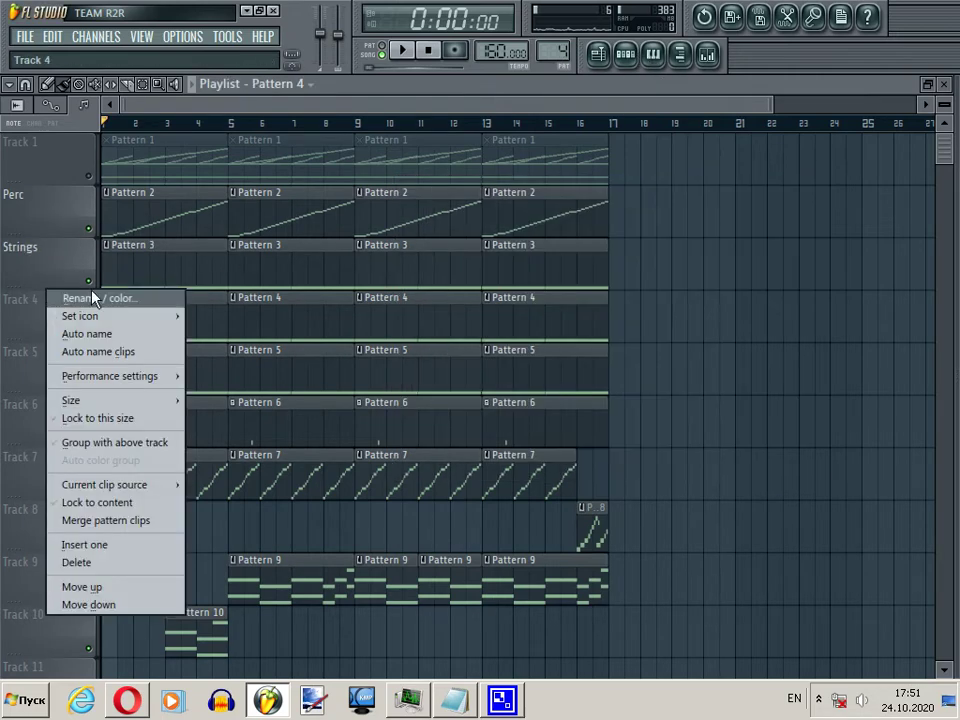
{"action": "left_click", "coordinate": [40, 297]}
{"action": "type", "text": "Sub"}
{"action": "key", "text": "Return"}
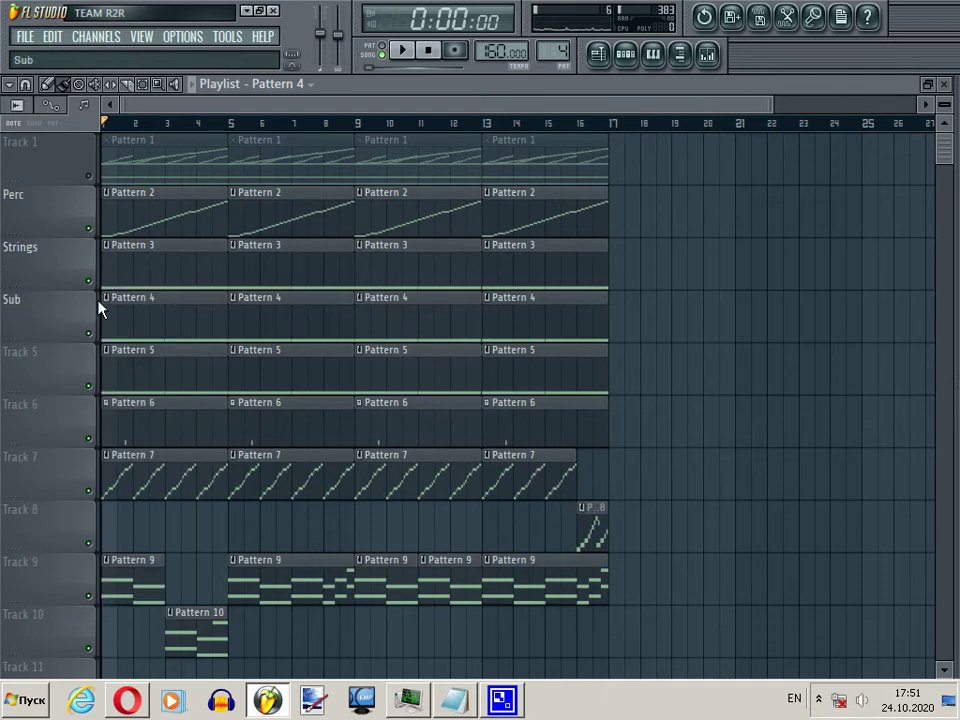
Step: Rename playlist Track 5 to Reese and Track 6 to Fx
{"action": "left_click", "coordinate": [100, 360]}
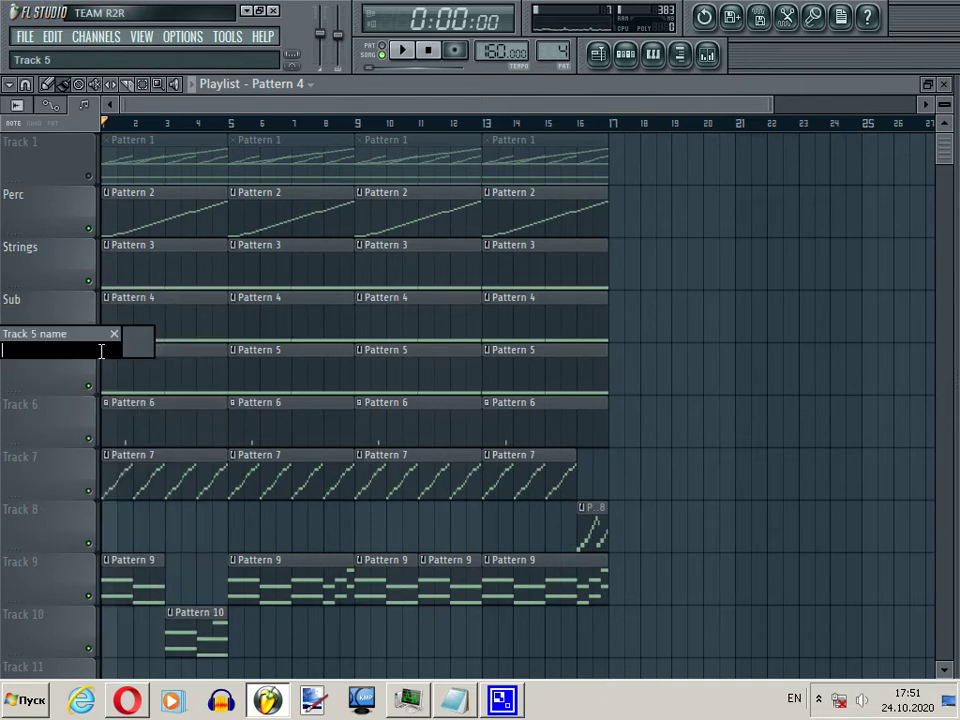
{"action": "type", "text": "Reese"}
{"action": "key", "text": "Return"}
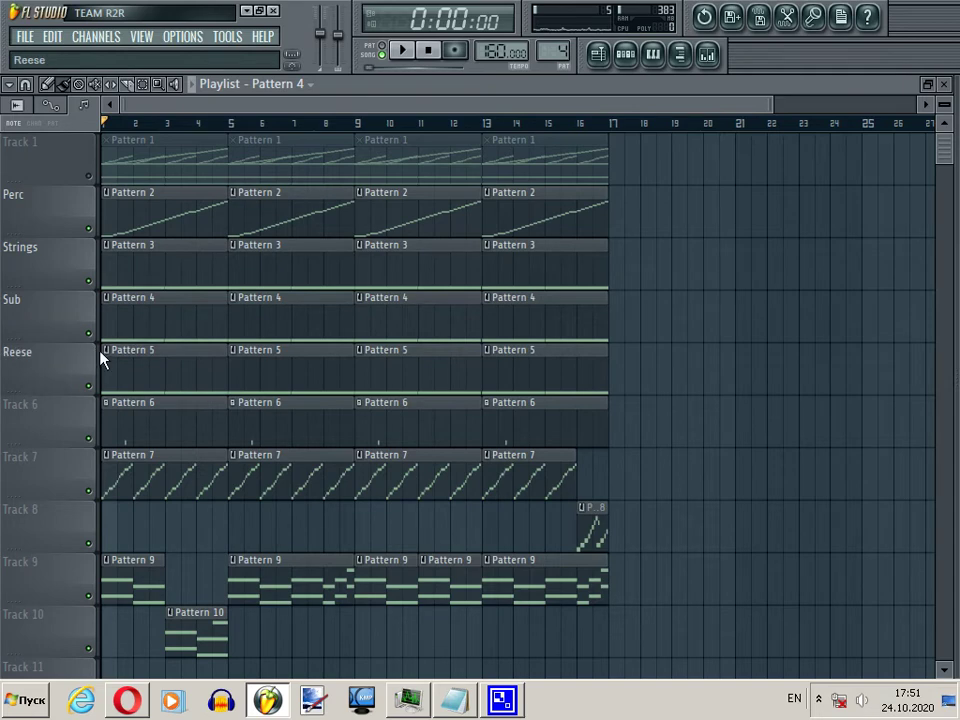
{"action": "right_click", "coordinate": [73, 338]}
{"action": "left_click", "coordinate": [121, 350]}
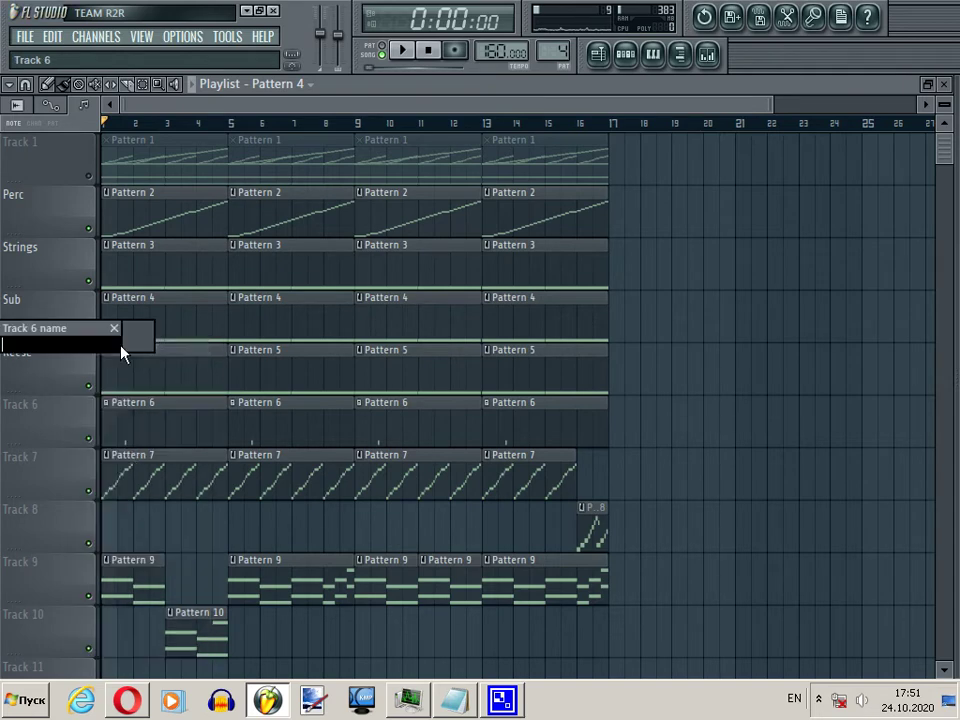
{"action": "type", "text": "Fx"}
{"action": "key", "text": "Return"}
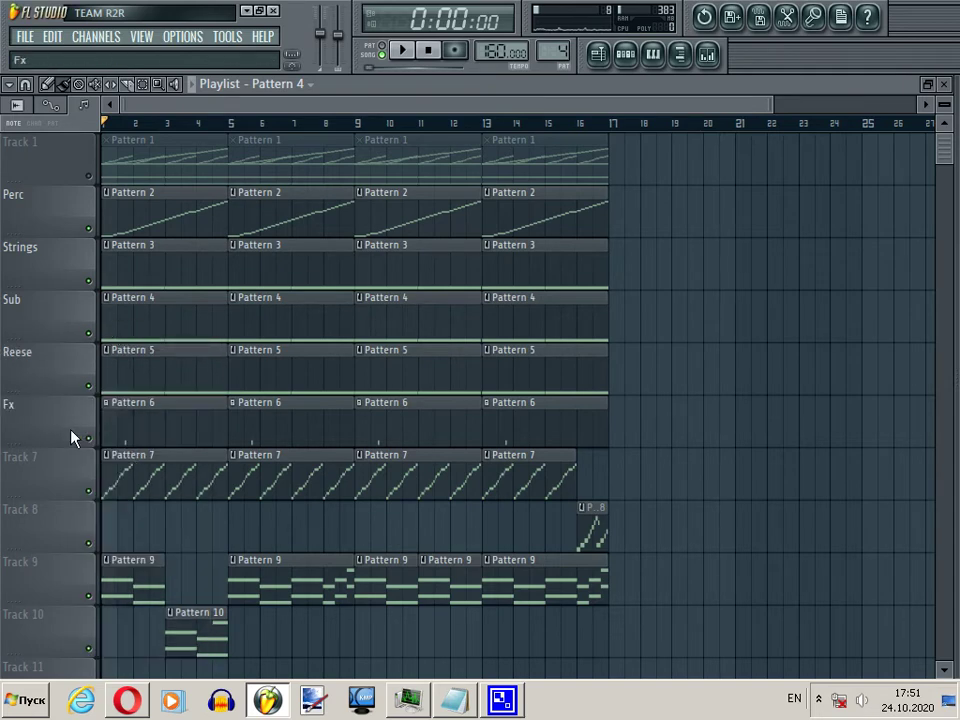
Step: Rename playlist Track 7 to Drums and Track 8 to Drum_Fill
{"action": "right_click", "coordinate": [56, 472]}
{"action": "left_click", "coordinate": [108, 346]}
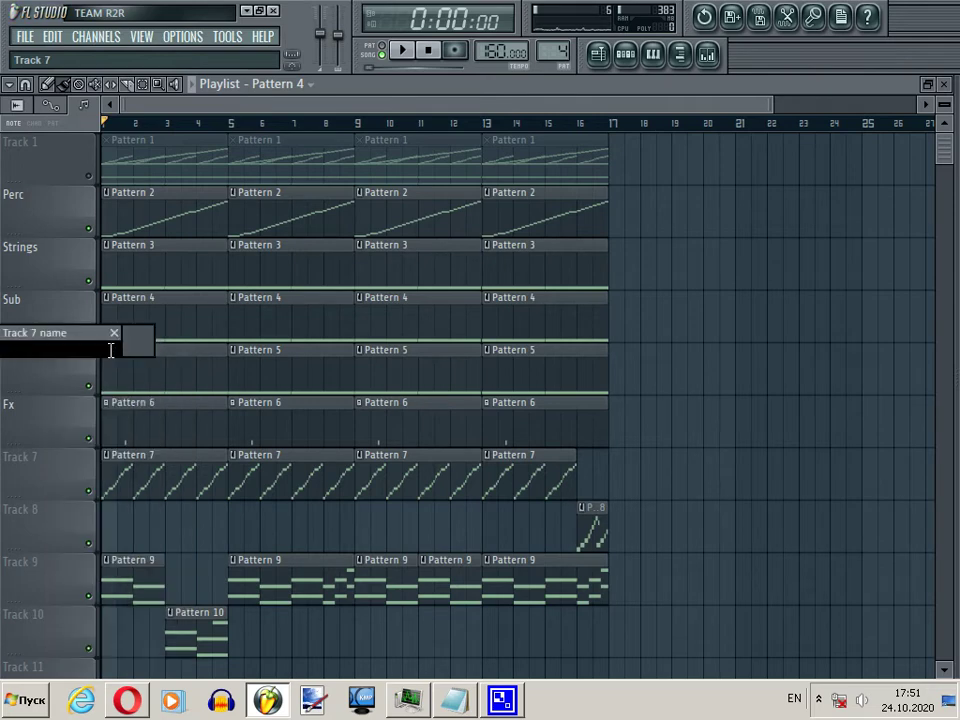
{"action": "type", "text": "Drums"}
{"action": "key", "text": "Return"}
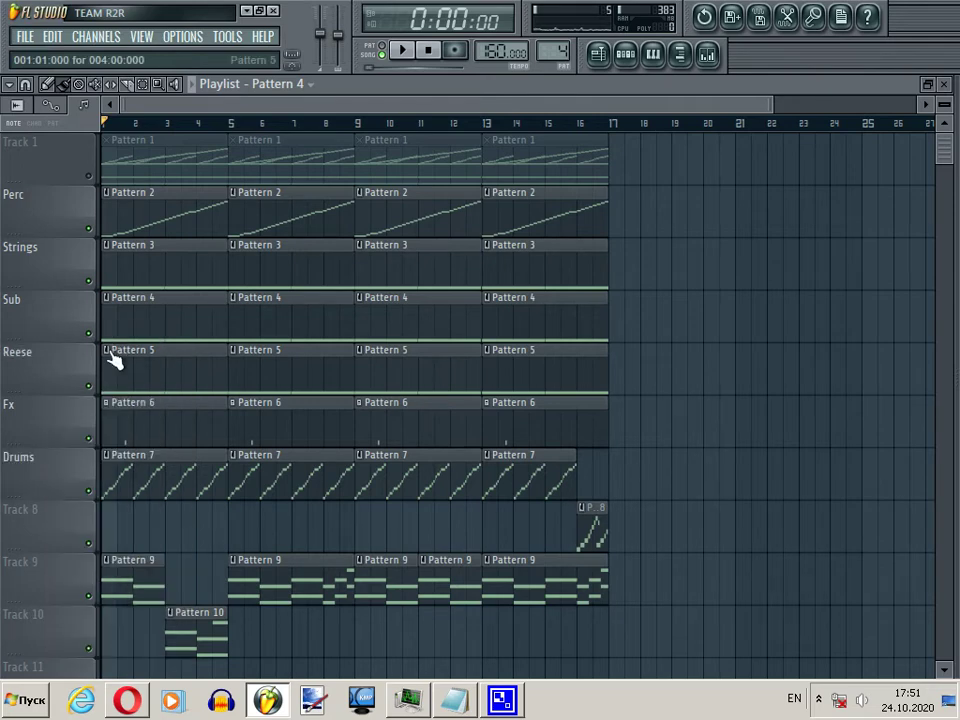
{"action": "right_click", "coordinate": [64, 531]}
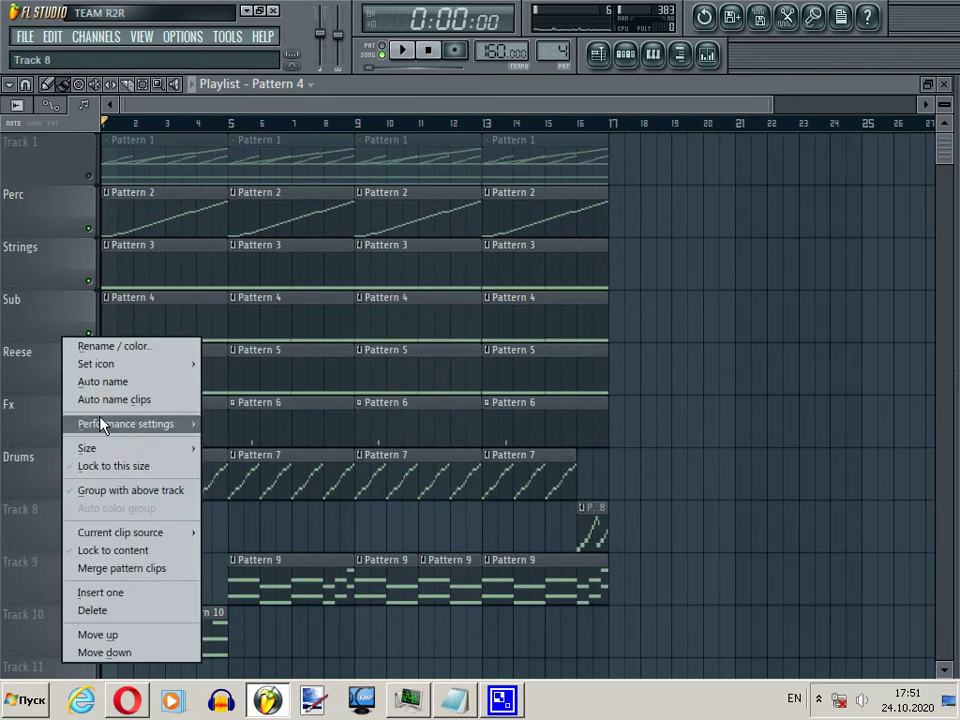
{"action": "left_click", "coordinate": [104, 346]}
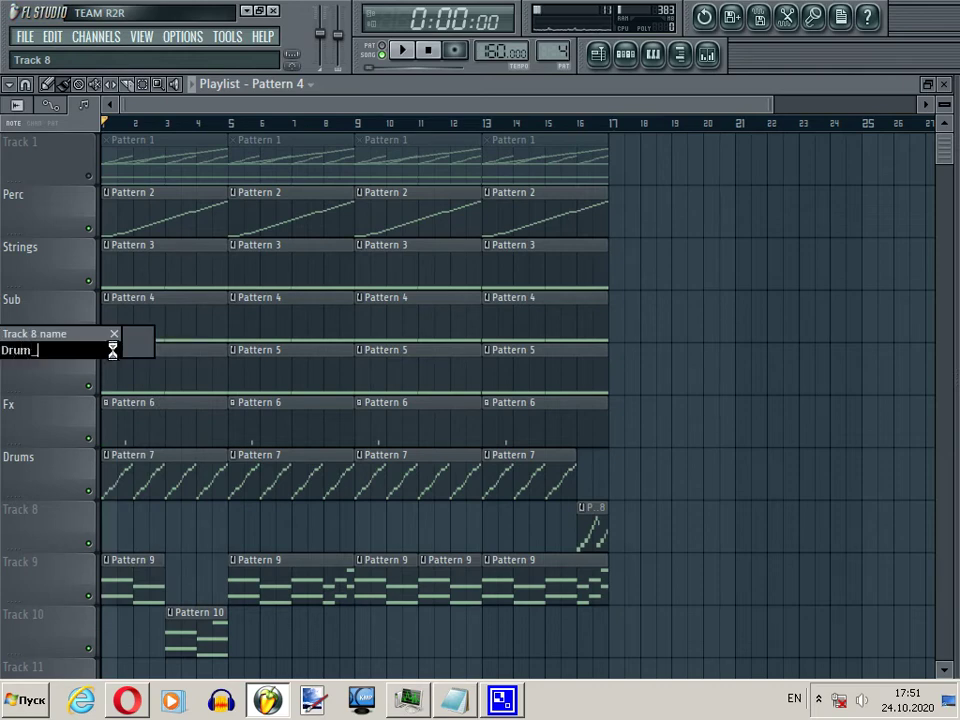
{"action": "key", "text": "Return"}
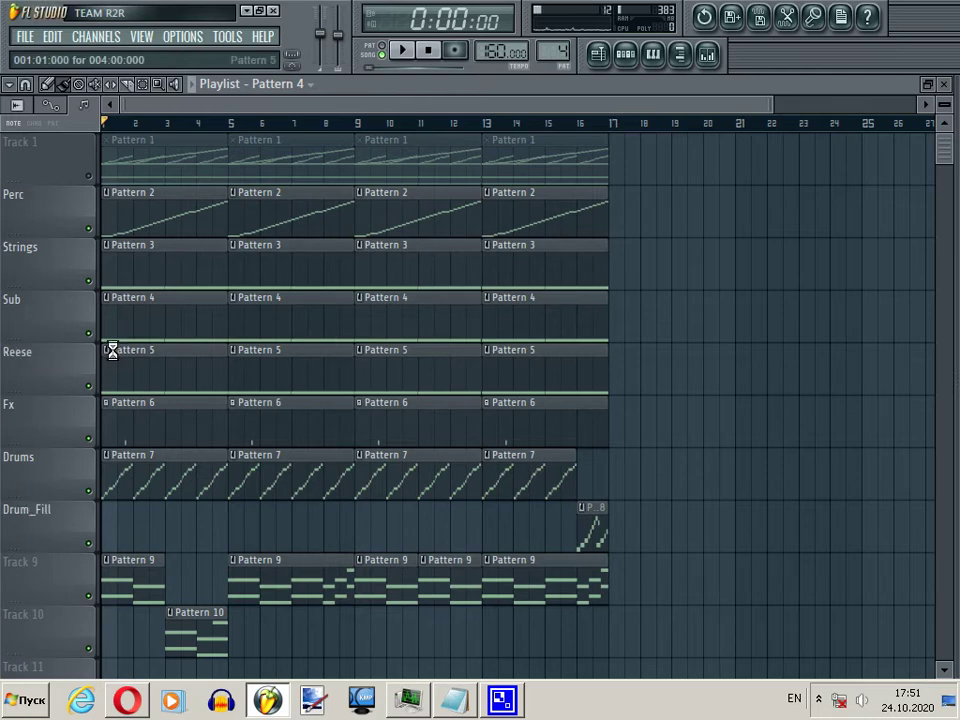
Step: Rename playlist Track 9, which holds the Pattern 9 clips, to Pad
{"action": "right_click", "coordinate": [71, 596]}
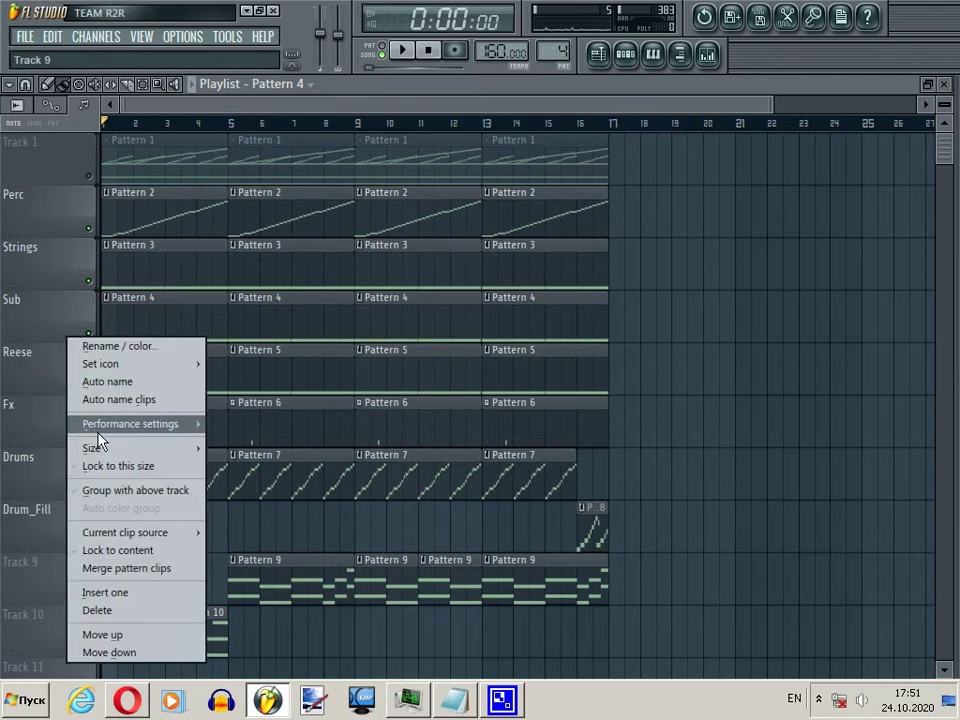
{"action": "left_click", "coordinate": [122, 348]}
{"action": "type", "text": "Pad"}
{"action": "key", "text": "Return"}
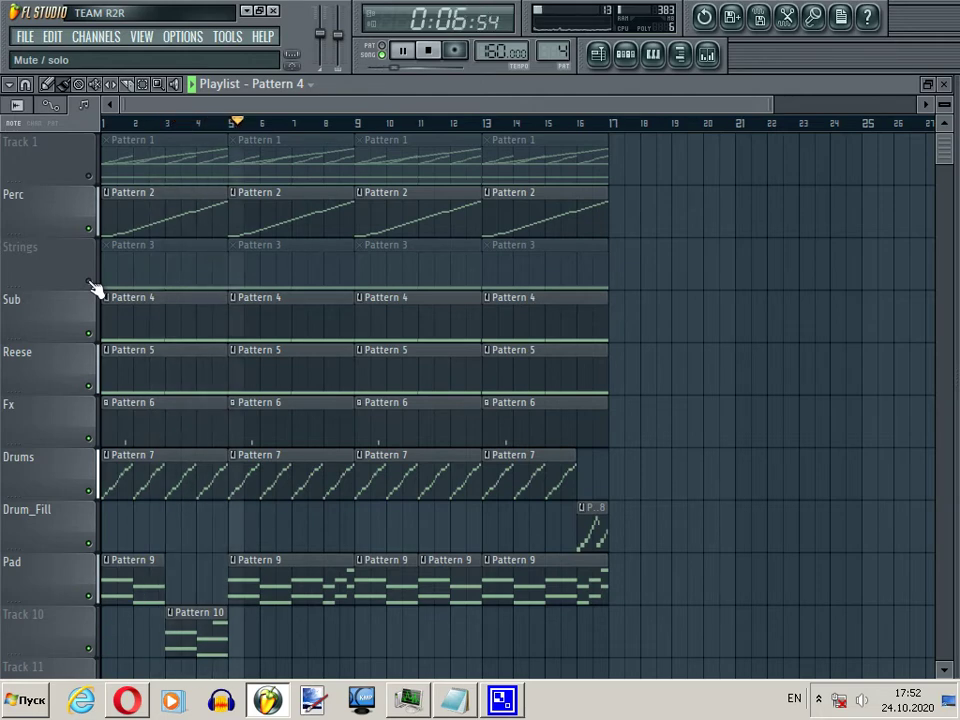
Step: Lower the velocity of the bar 2 D#6 note in Pattern 10 to about 70% and play the song
{"action": "double_click", "coordinate": [207, 622]}
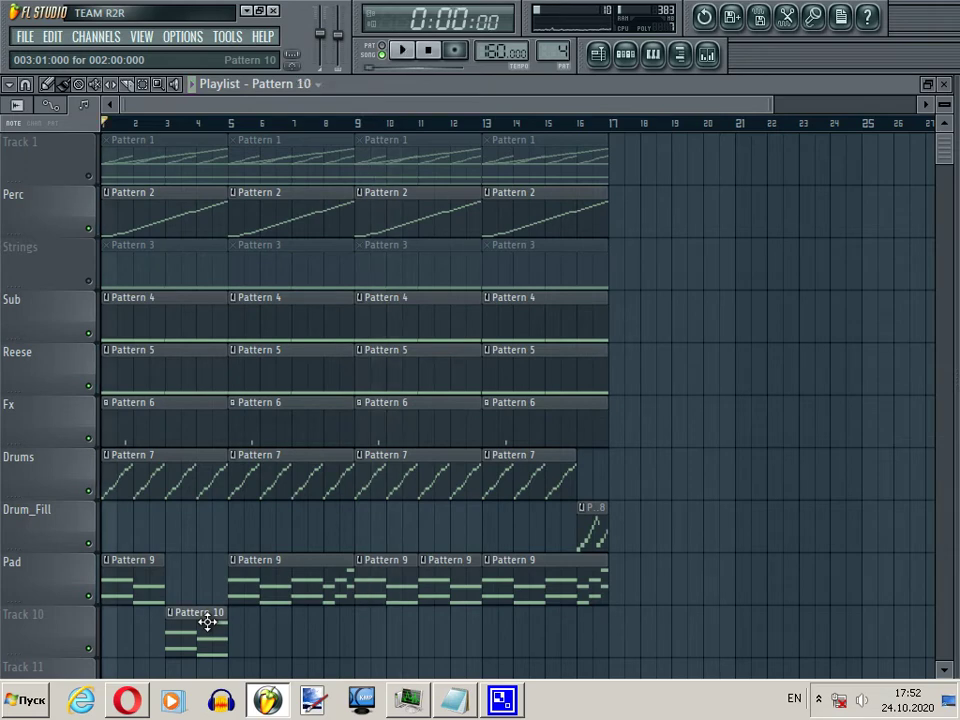
{"action": "scroll", "coordinate": [416, 250], "scroll_direction": "left", "scroll_amount": 2}
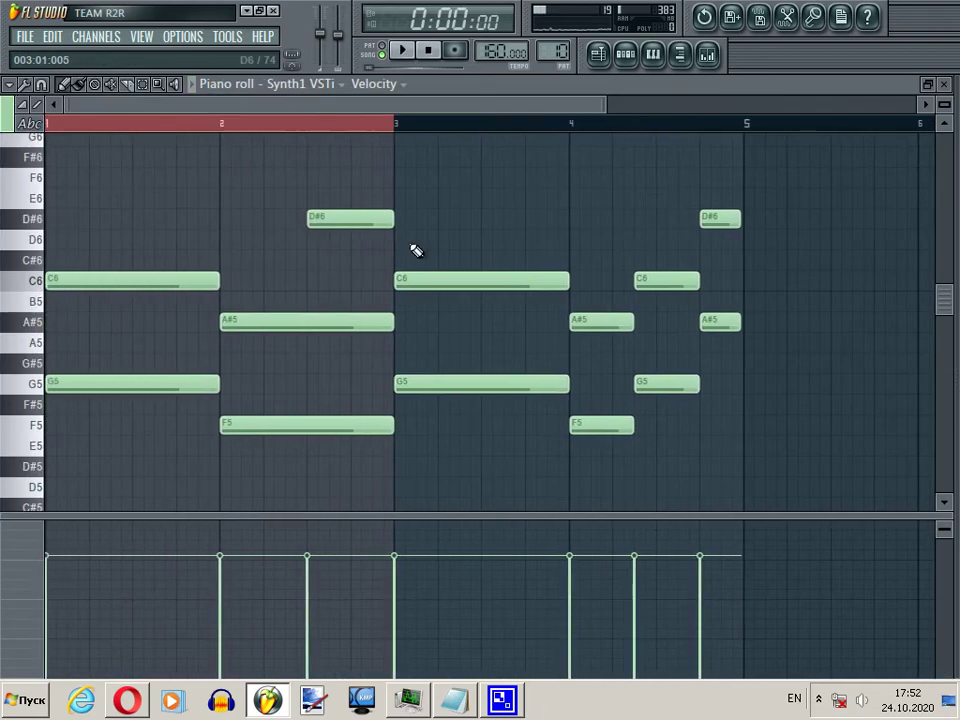
{"action": "left_click", "coordinate": [345, 222]}
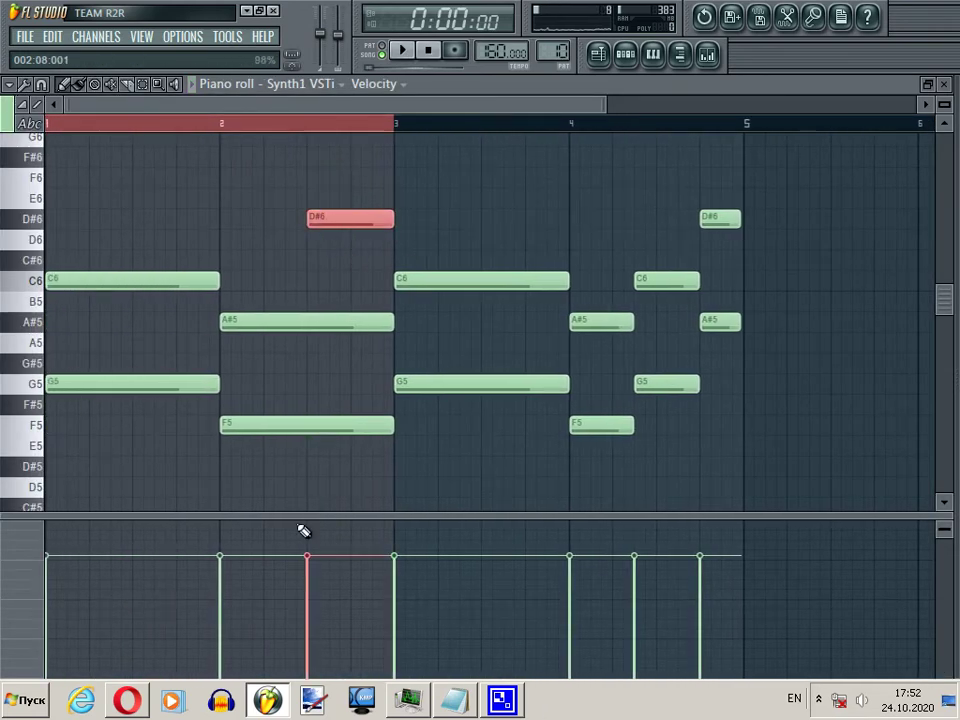
{"action": "key", "text": "space"}
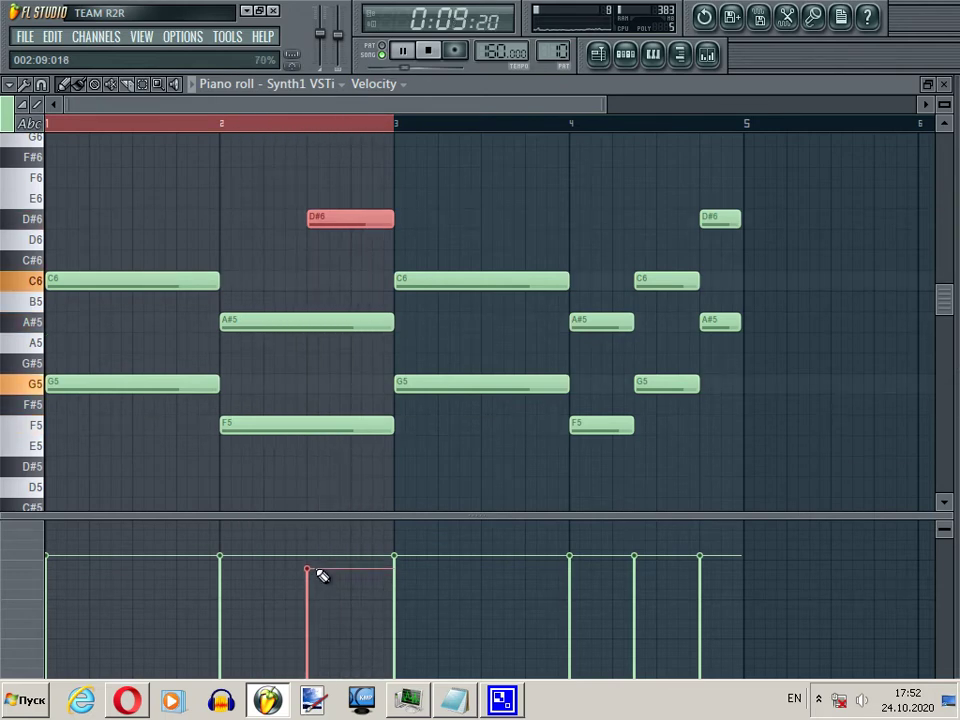
Step: Replace the Pad track's Pattern 9 clip at bar 11 with a two-bar Pattern 10 clip on Track 10, and play the song
{"action": "left_click", "coordinate": [602, 54]}
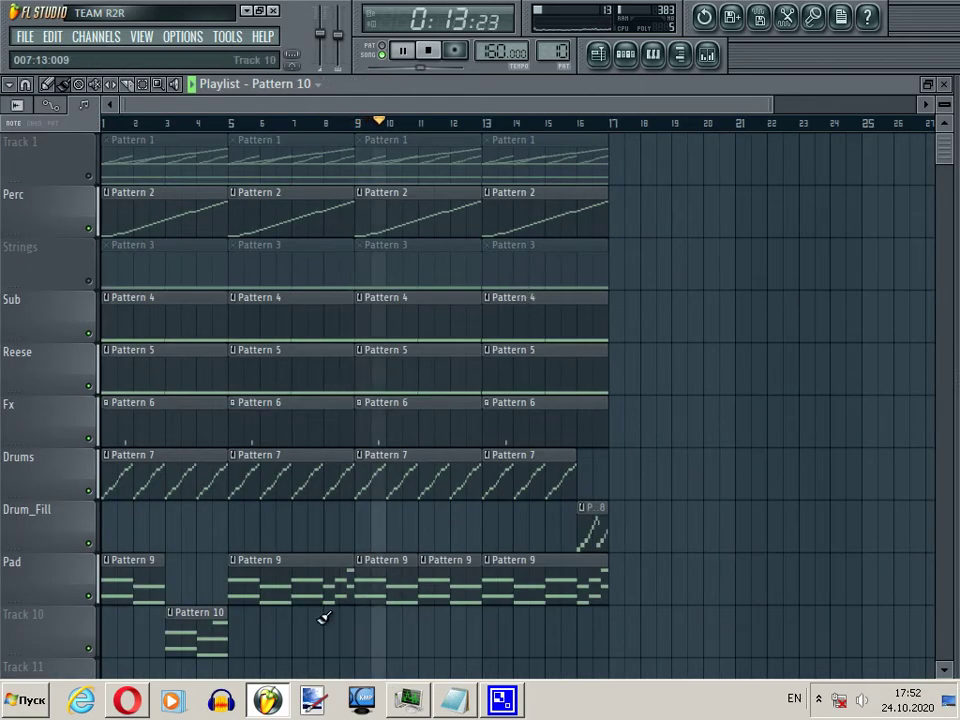
{"action": "key", "text": "space"}
{"action": "right_click", "coordinate": [445, 588]}
{"action": "left_click", "coordinate": [171, 649]}
{"action": "left_click", "coordinate": [441, 642]}
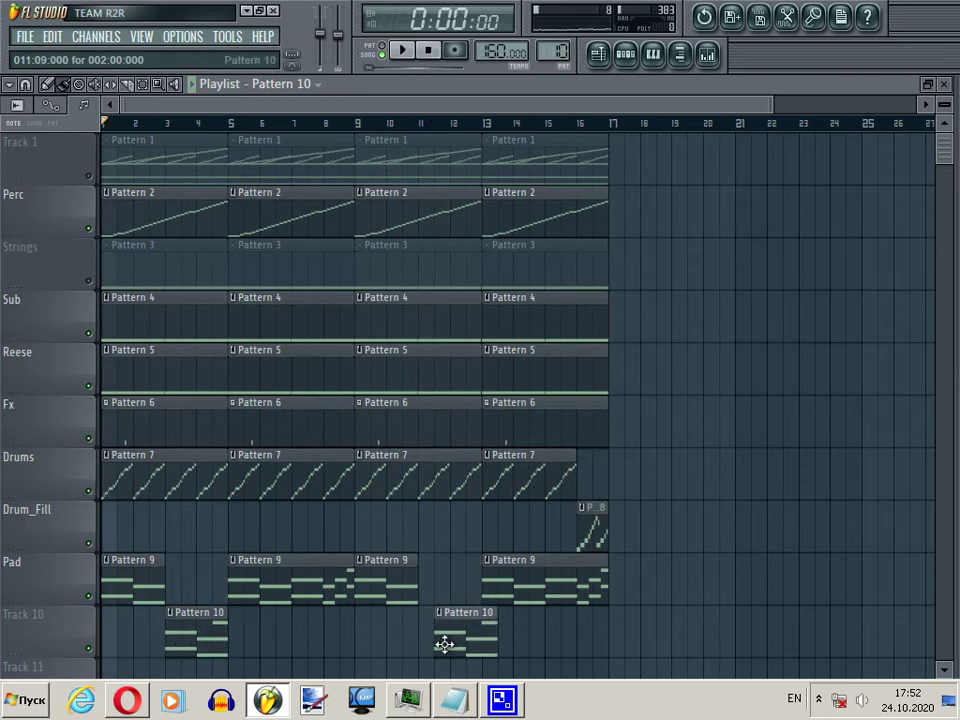
{"action": "key", "text": "space"}
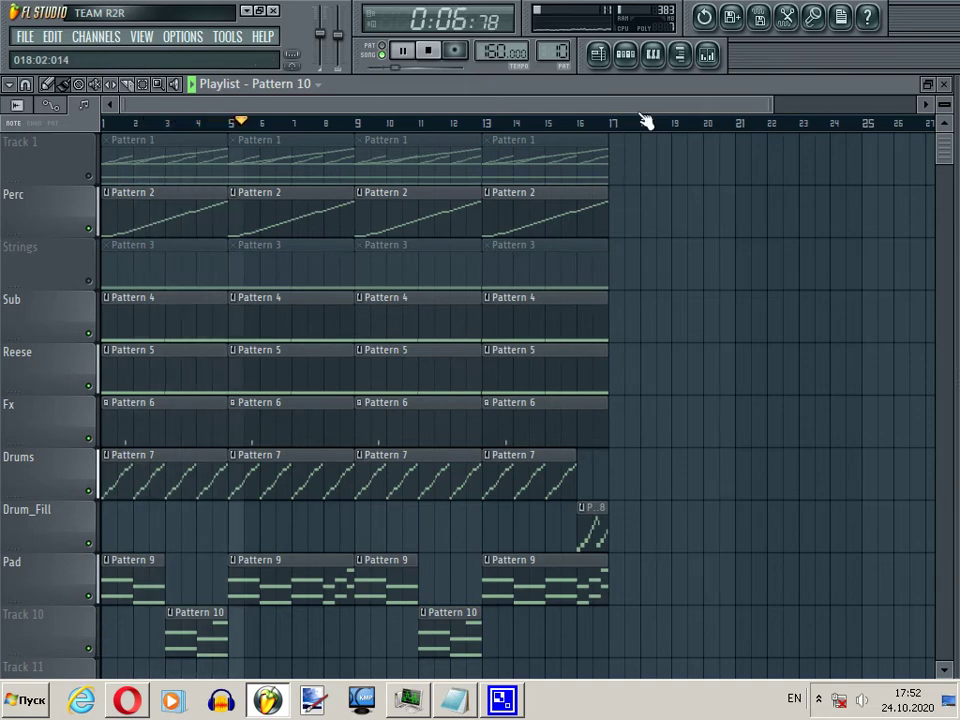
Step: Reopen Pattern 10's Synth1 VSTi notes, lower the bar 2 D#6 note's velocity to about 59%, and play the song
{"action": "left_click", "coordinate": [625, 54]}
{"action": "key", "text": "space"}
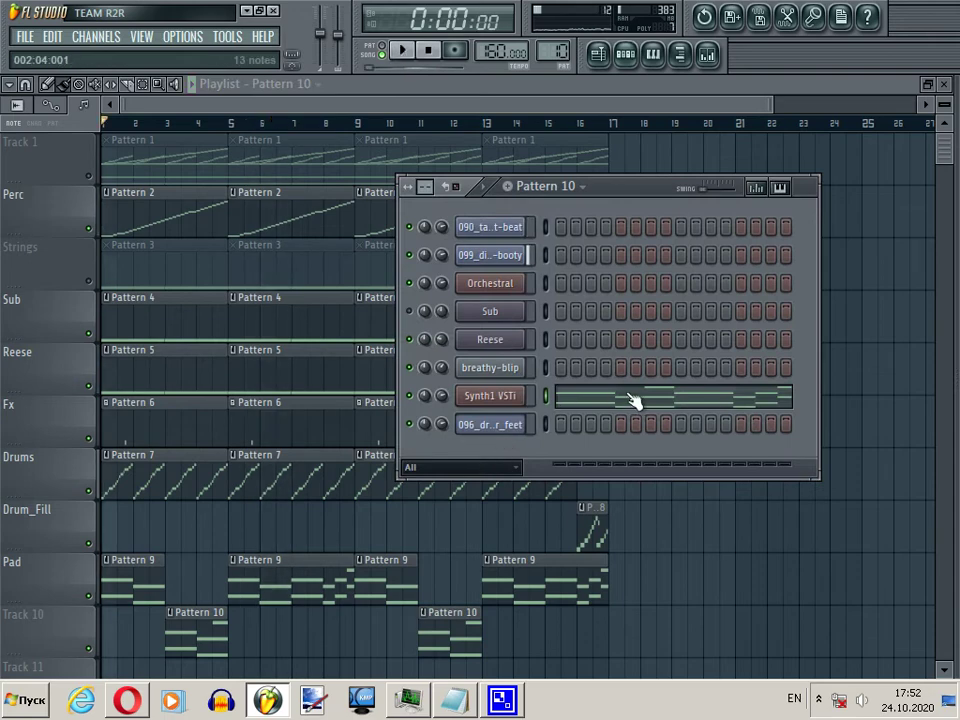
{"action": "left_click", "coordinate": [633, 400]}
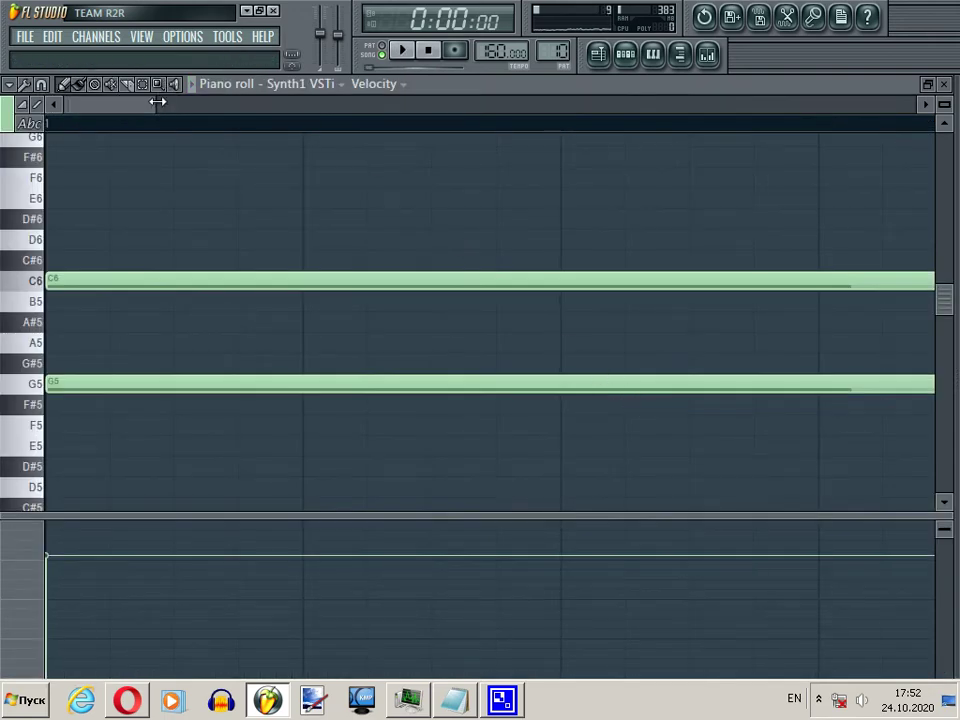
{"action": "left_click_drag", "start_coordinate": [158, 101], "coordinate": [358, 104]}
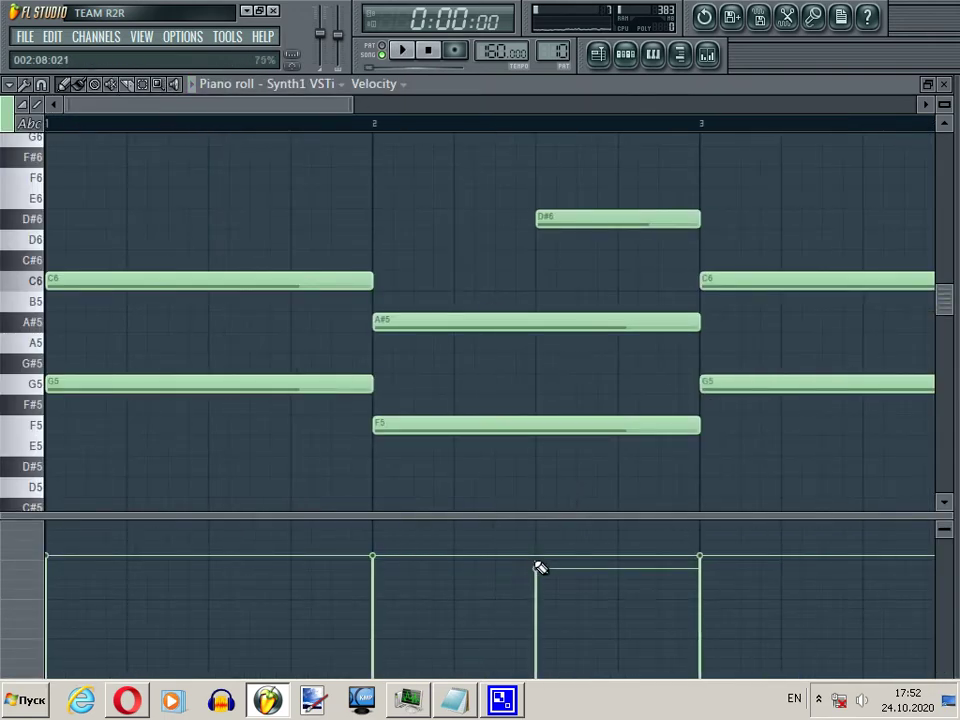
{"action": "left_click_drag", "start_coordinate": [537, 568], "coordinate": [539, 591]}
{"action": "key", "text": "space"}
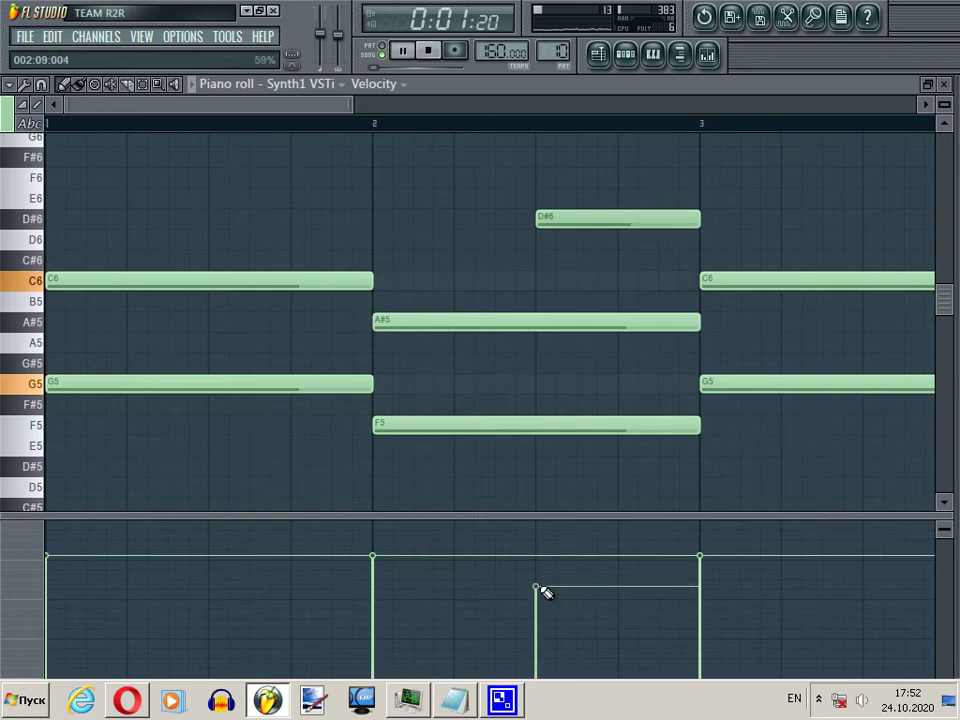
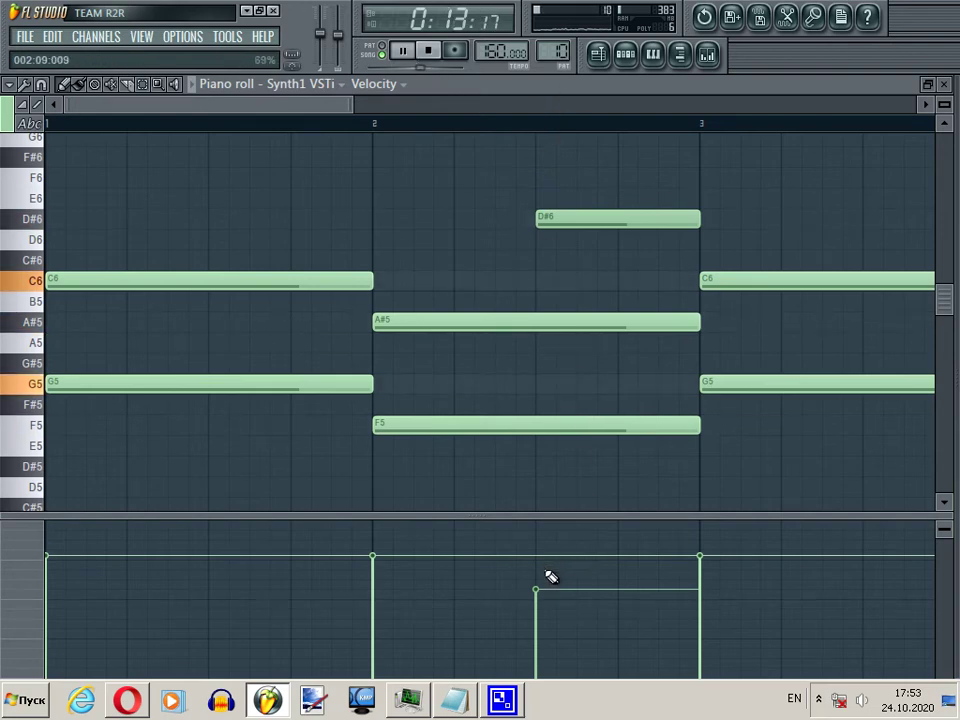
Step: Raise the bar 2 D#6 note's velocity to about 78%, level with the other notes, stop playback, and close the piano roll
{"action": "left_click_drag", "start_coordinate": [540, 564], "coordinate": [538, 557]}
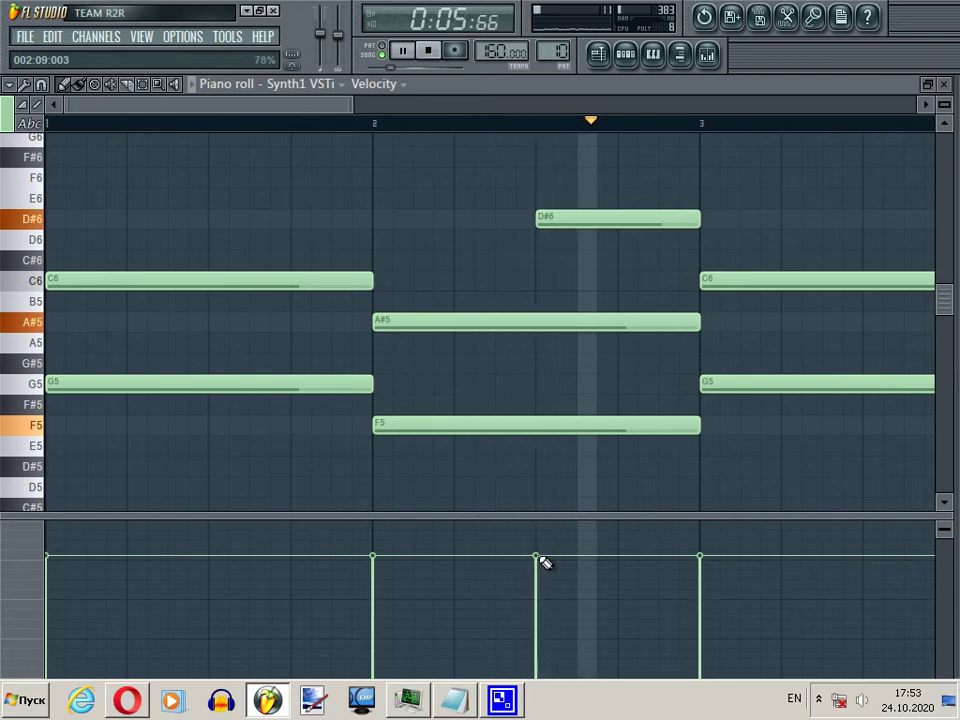
{"action": "key", "text": "space"}
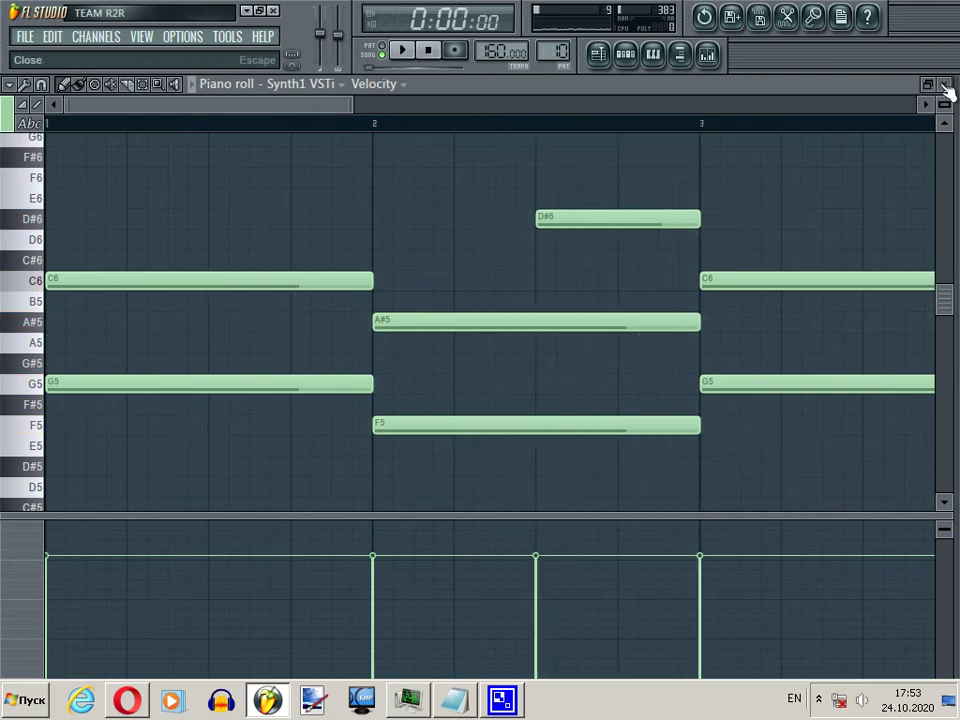
{"action": "left_click", "coordinate": [943, 84]}
Step: Select all Pattern 9 and Pattern 10 clips on the Pad track and Track 10 and move them to start at bar 17
{"action": "left_click", "coordinate": [563, 545]}
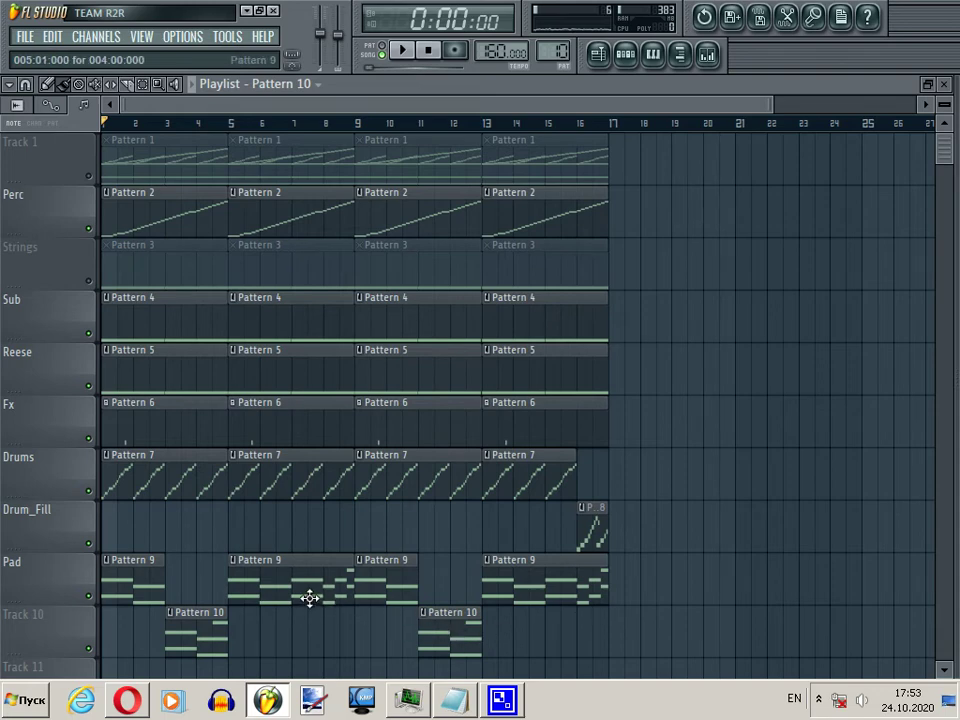
{"action": "left_click_drag", "start_coordinate": [662, 555], "coordinate": [60, 630]}
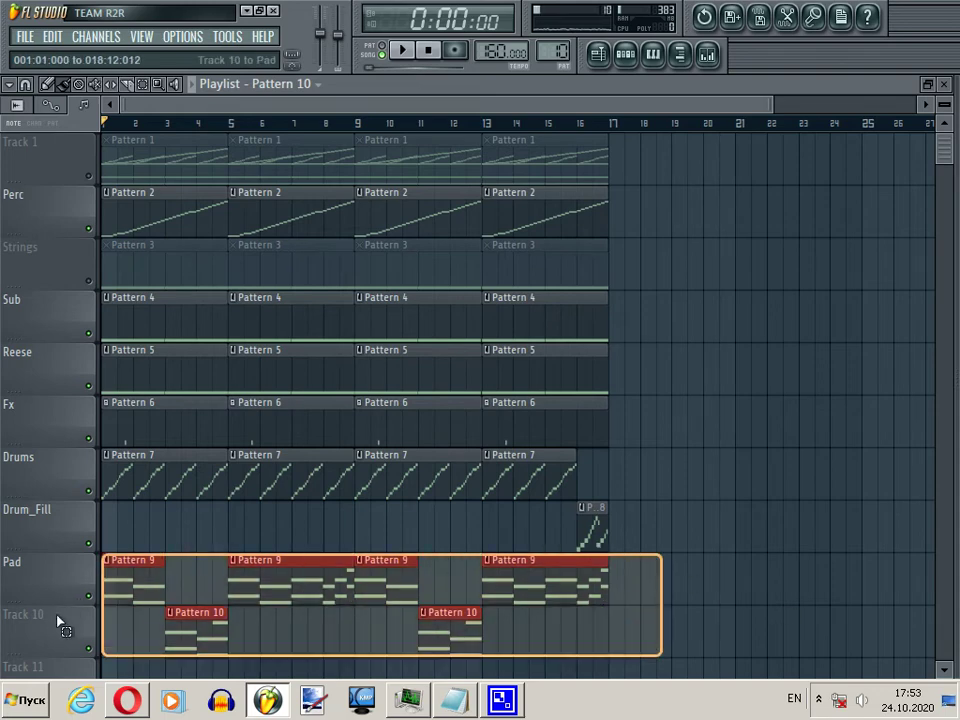
{"action": "left_click_drag", "start_coordinate": [111, 576], "coordinate": [626, 568]}
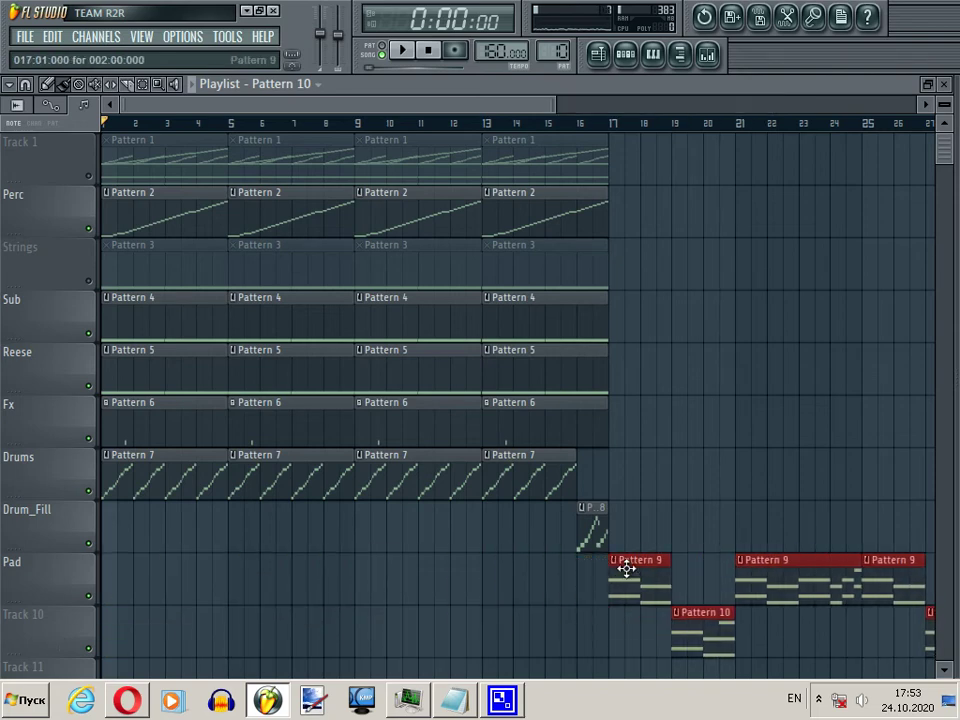
{"action": "left_click_drag", "start_coordinate": [553, 106], "coordinate": [805, 105]}
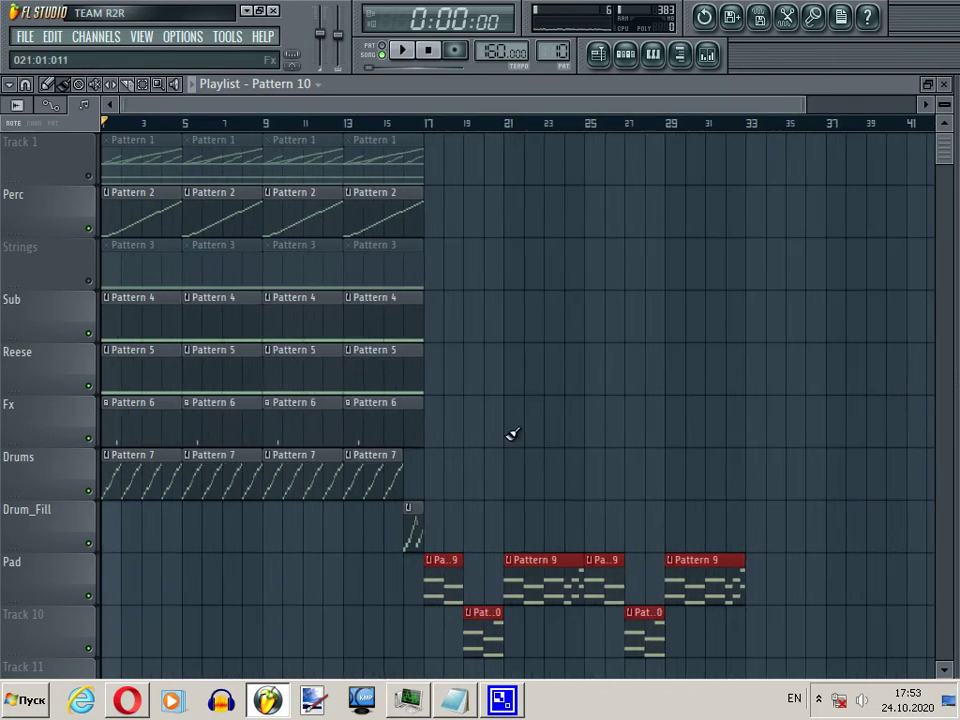
Step: Duplicate the bar 1–16 clips of Track 1 through Drum_Fill to bar 17, unmute Strings, and delete its copied Pattern 3 clips
{"action": "left_click_drag", "start_coordinate": [452, 549], "coordinate": [456, 163]}
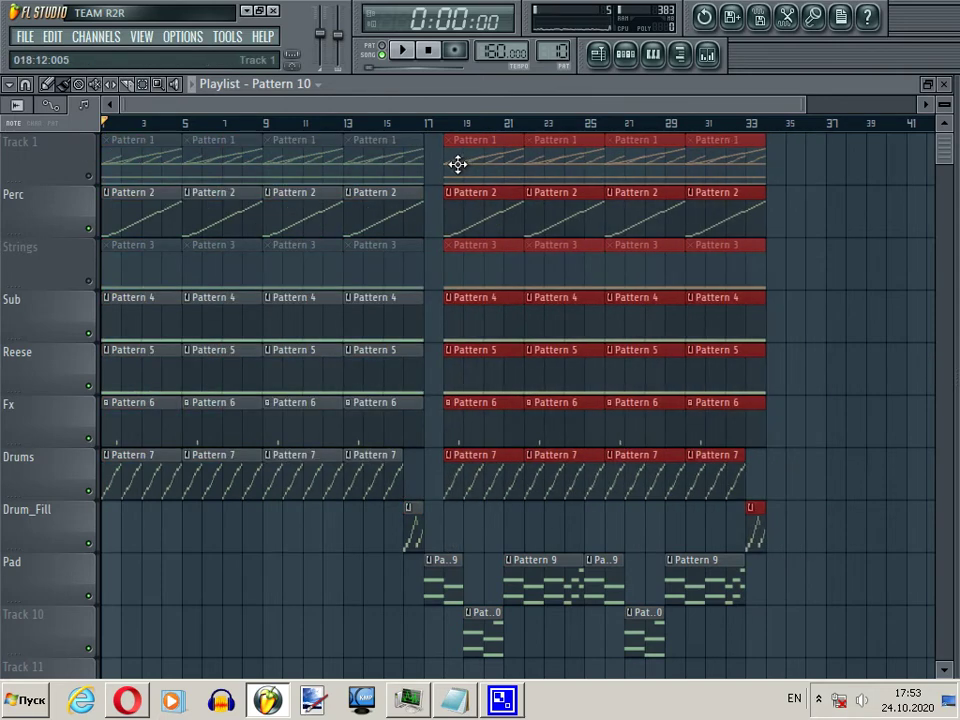
{"action": "left_click", "coordinate": [89, 282]}
{"action": "right_click", "coordinate": [440, 275]}
{"action": "right_click", "coordinate": [520, 277]}
{"action": "right_click", "coordinate": [600, 279]}
{"action": "right_click", "coordinate": [690, 281]}
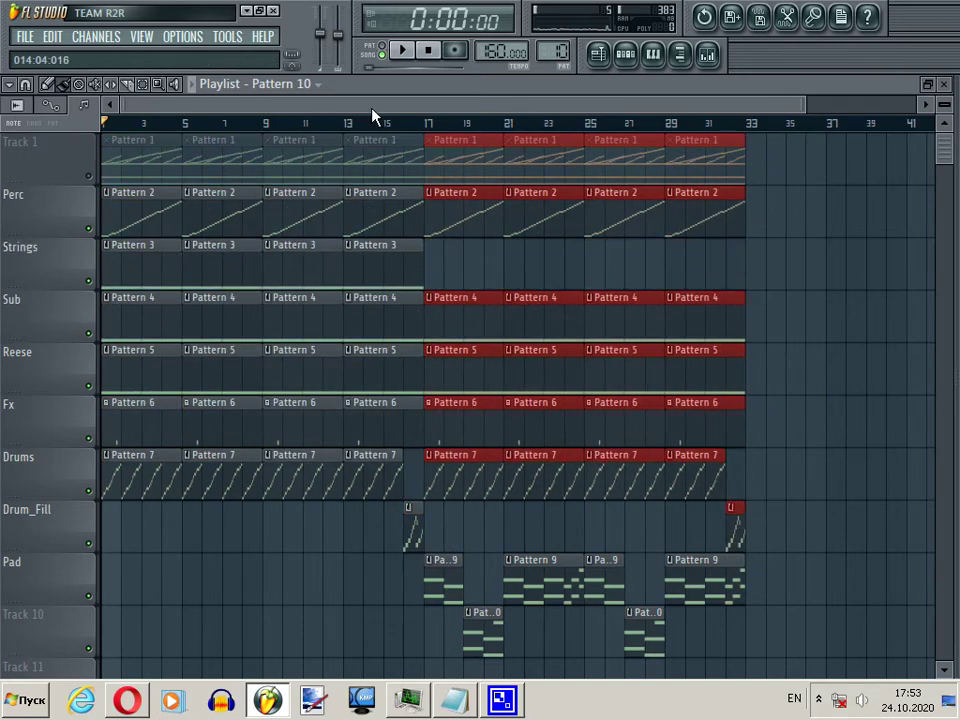
Step: Play the song from bar 13 and clear the selection of the duplicated clips
{"action": "left_click_drag", "start_coordinate": [384, 123], "coordinate": [345, 123]}
{"action": "key", "text": "space"}
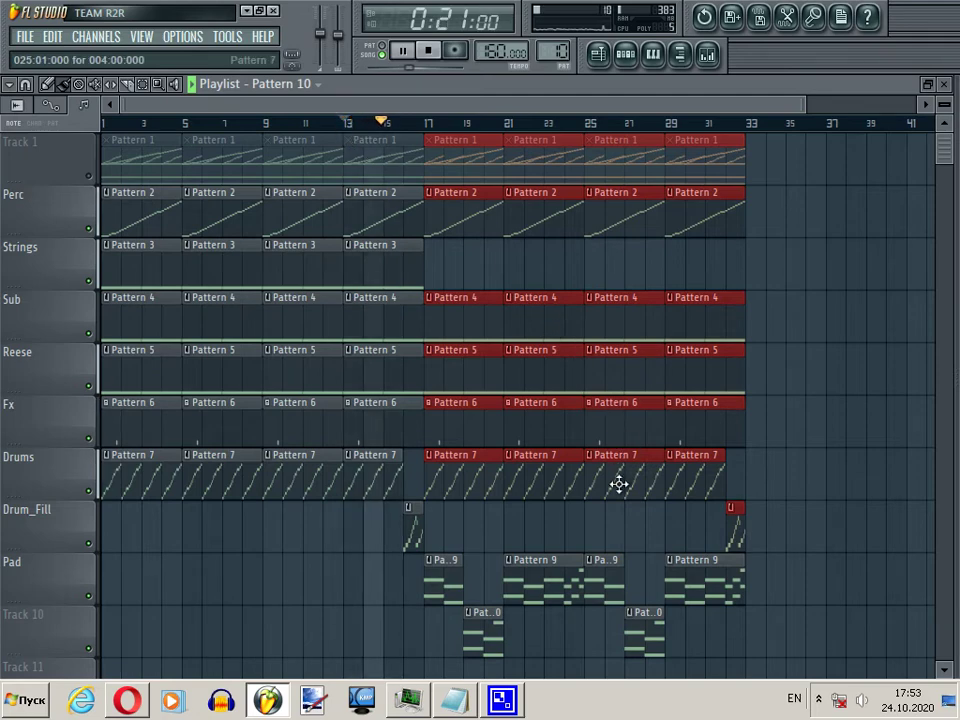
{"action": "left_click", "coordinate": [431, 224]}
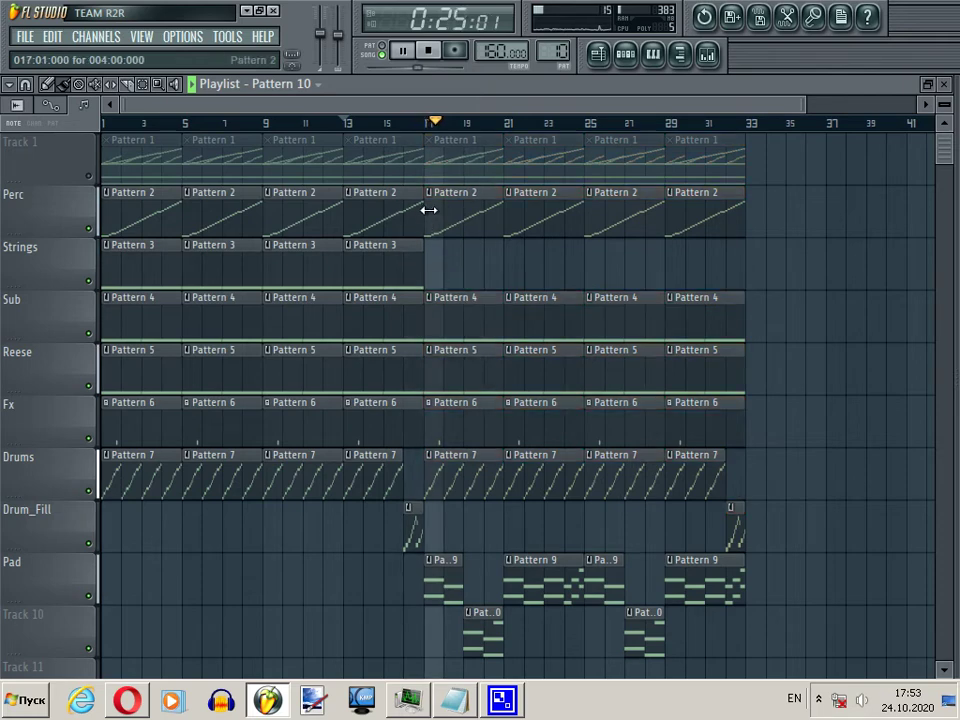
Step: Try trimming the start of the Perc track's bar 17 Pattern 2 clip to bar 18, and restore it to bar 17
{"action": "left_click_drag", "start_coordinate": [428, 210], "coordinate": [447, 209]}
{"action": "left_click", "coordinate": [423, 122]}
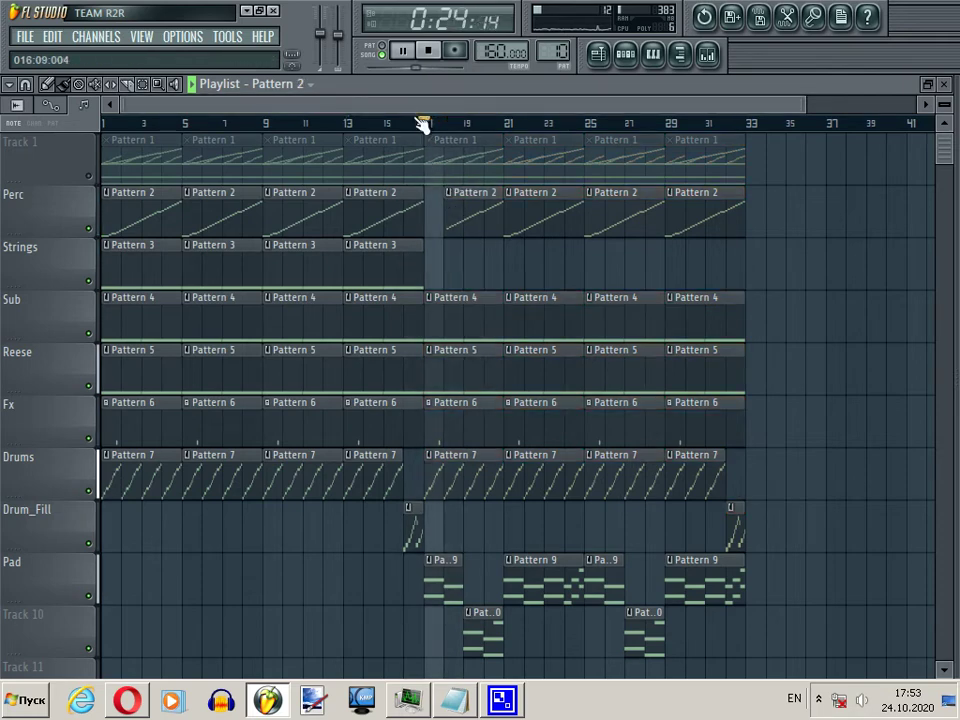
{"action": "key", "text": "space"}
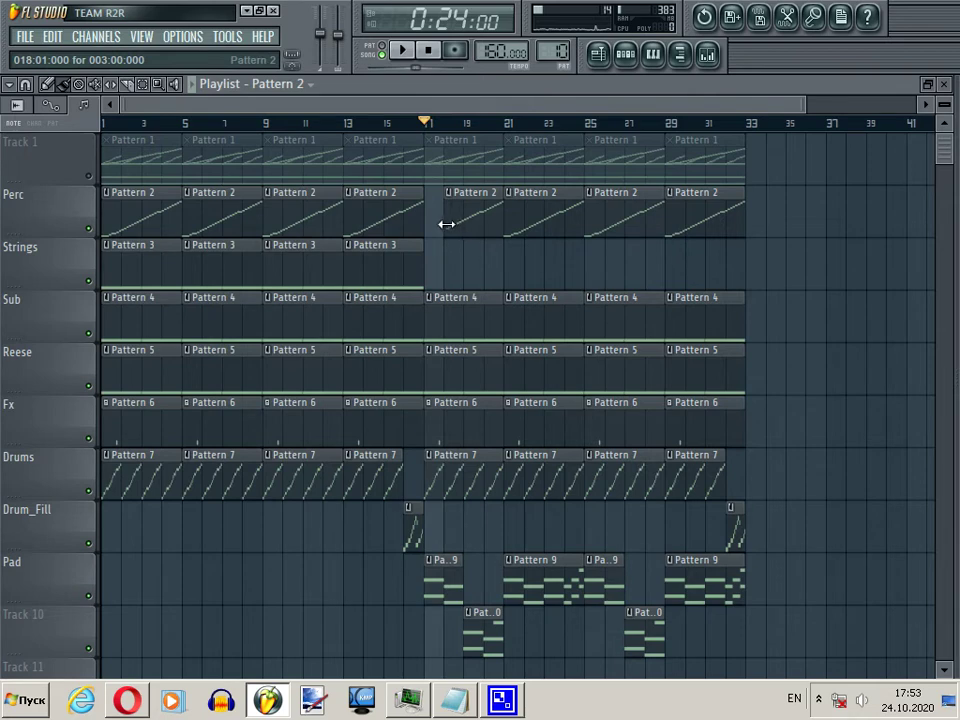
{"action": "left_click_drag", "start_coordinate": [446, 224], "coordinate": [427, 227]}
Step: Trim the start of the Drums track's bar 17 Pattern 7 clip to bar 19 and play the song from bar 17
{"action": "key", "text": "space"}
{"action": "left_click_drag", "start_coordinate": [439, 484], "coordinate": [461, 484]}
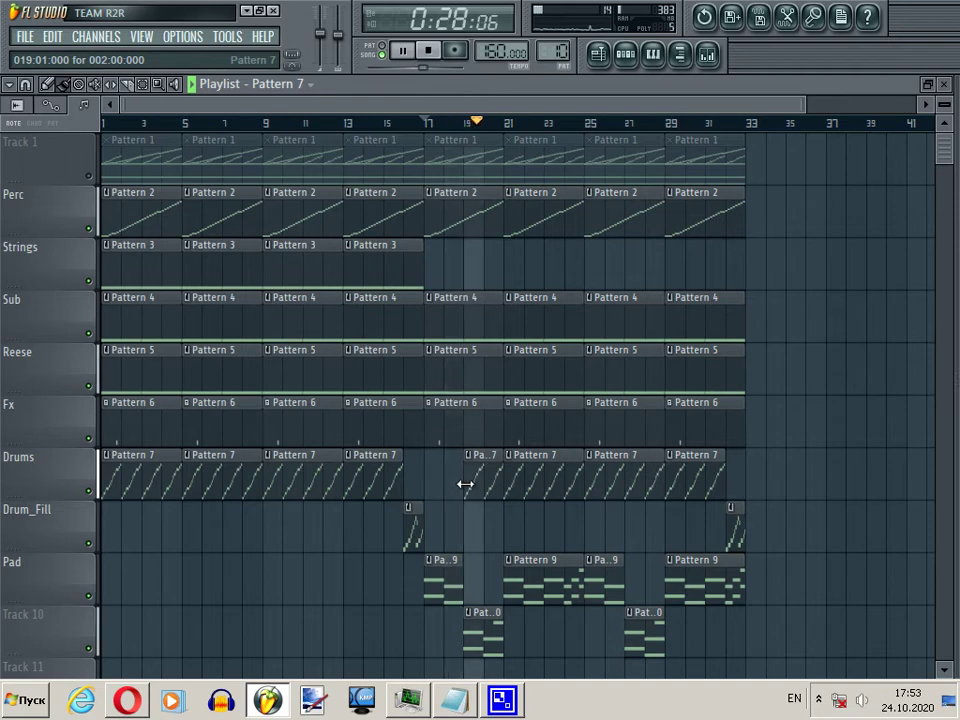
{"action": "key", "text": "space"}
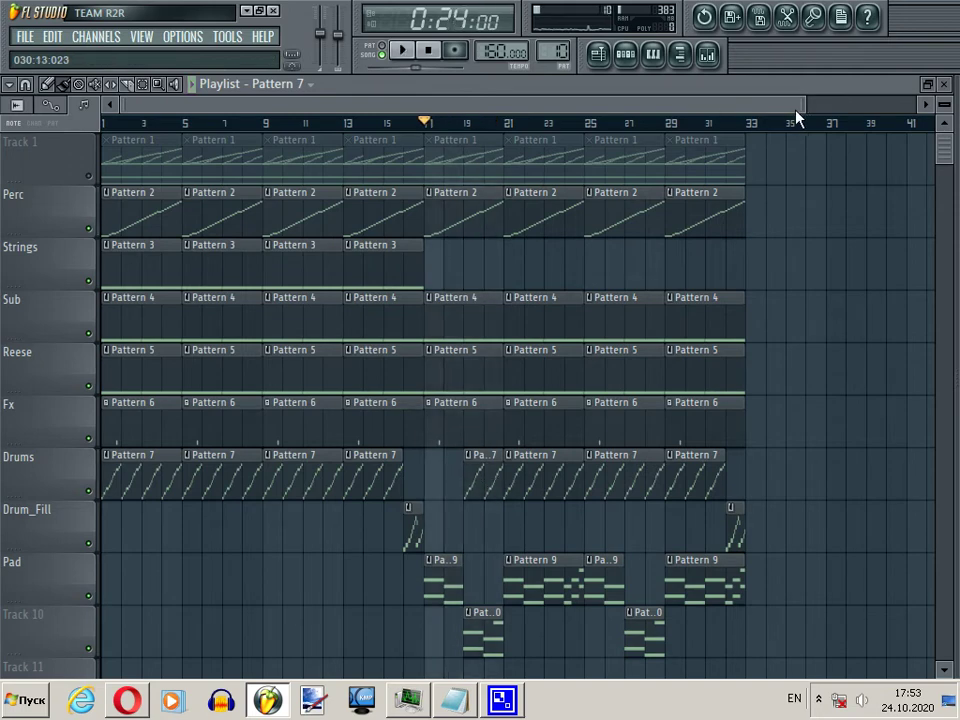
{"action": "left_click_drag", "start_coordinate": [803, 113], "coordinate": [556, 108]}
{"action": "key", "text": "space"}
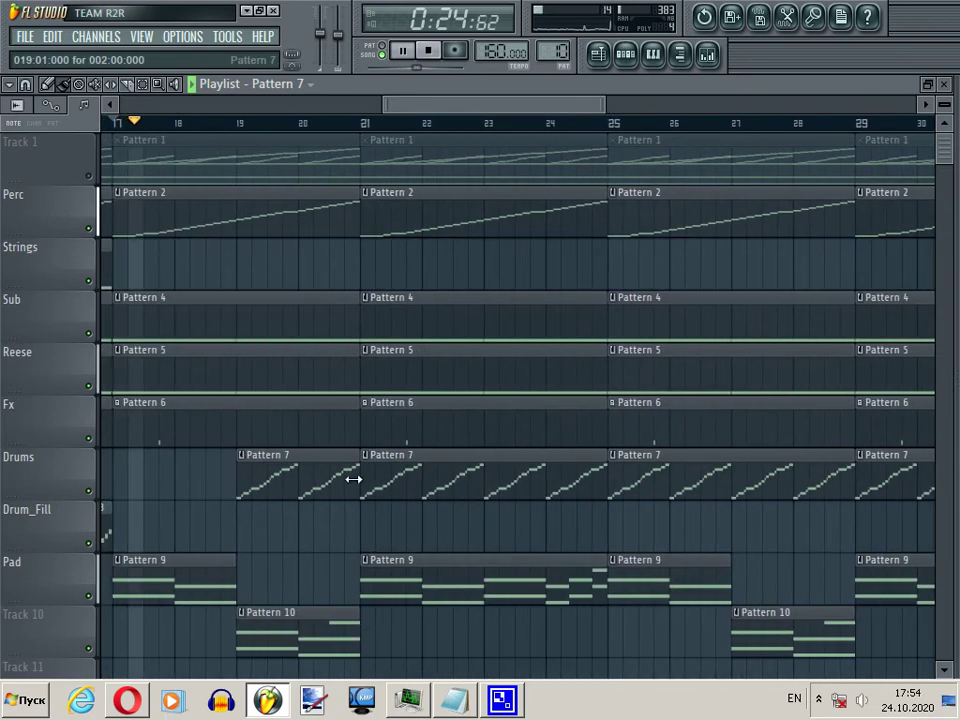
{"action": "key", "text": "space"}
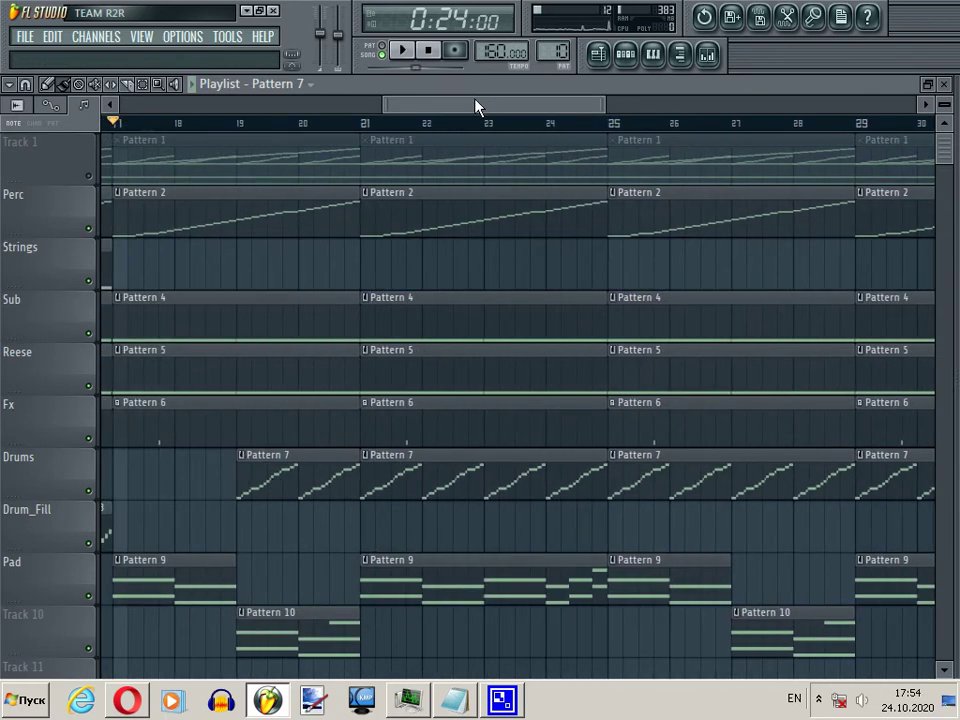
Step: Extend the start of the Drums track's bar 19 Pattern 7 clip back to 18:09:000 while playing the song from bar 13
{"action": "left_click_drag", "start_coordinate": [448, 112], "coordinate": [348, 110]}
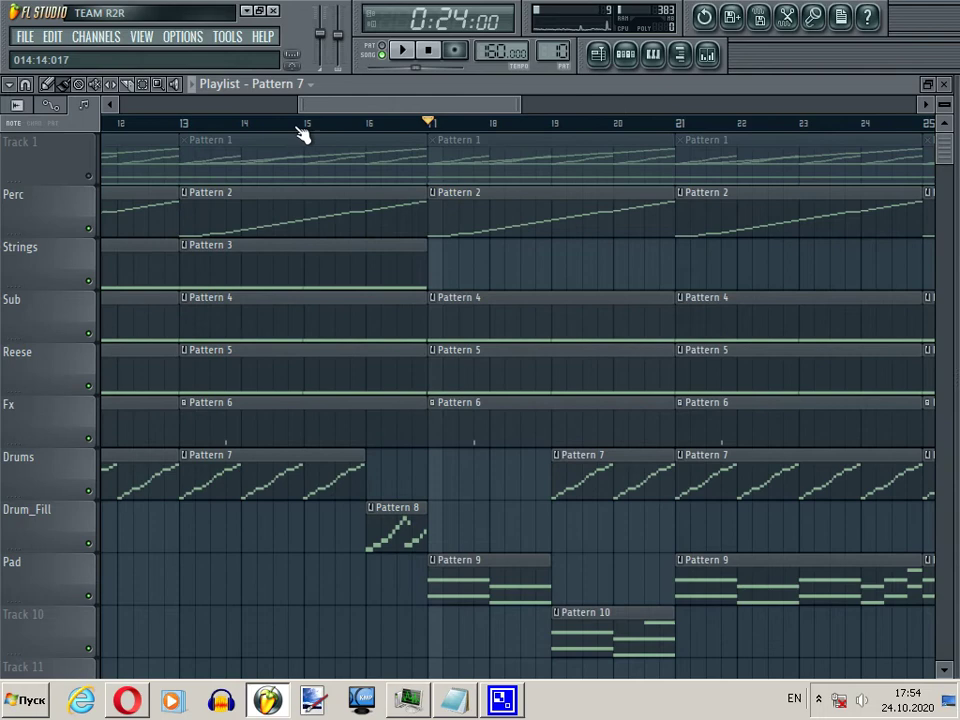
{"action": "left_click", "coordinate": [191, 128]}
{"action": "key", "text": "space"}
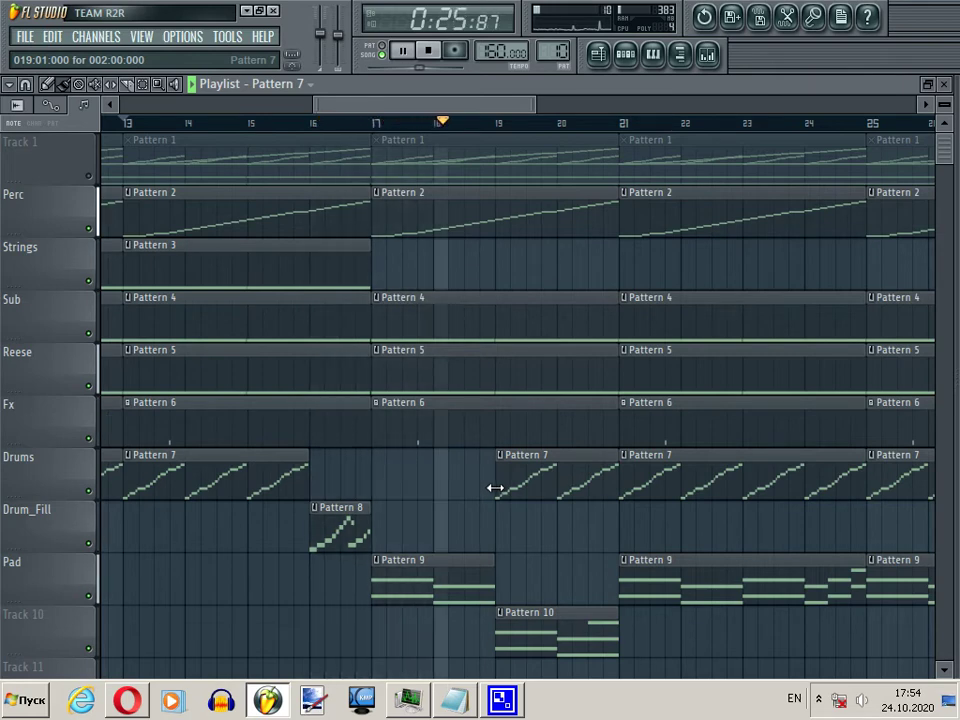
{"action": "left_click_drag", "start_coordinate": [495, 487], "coordinate": [463, 487]}
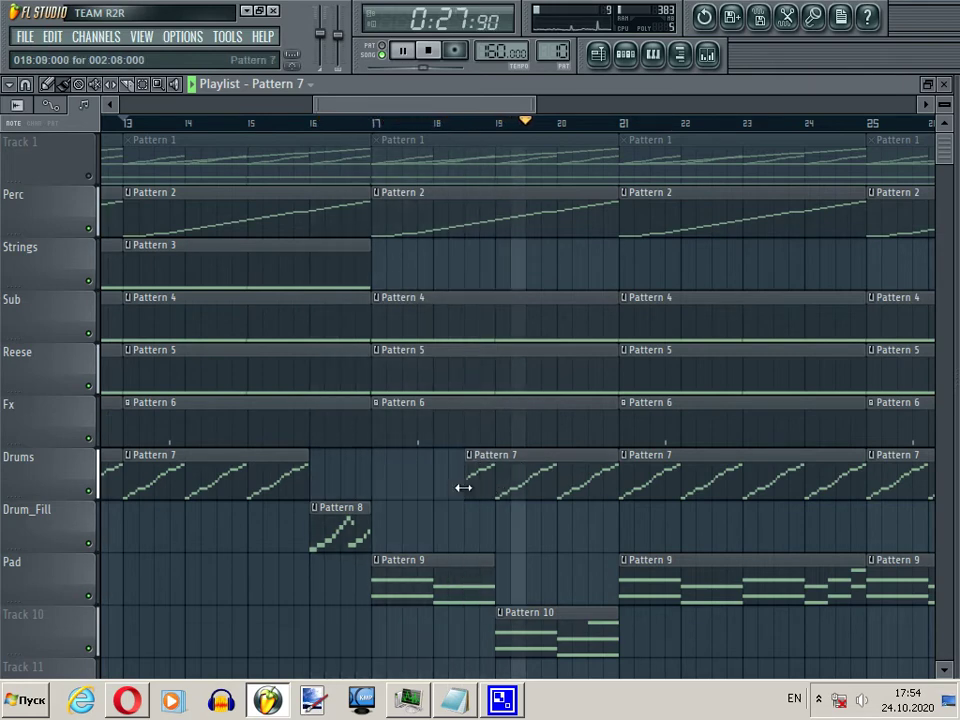
{"action": "key", "text": "space"}
{"action": "key", "text": "space"}
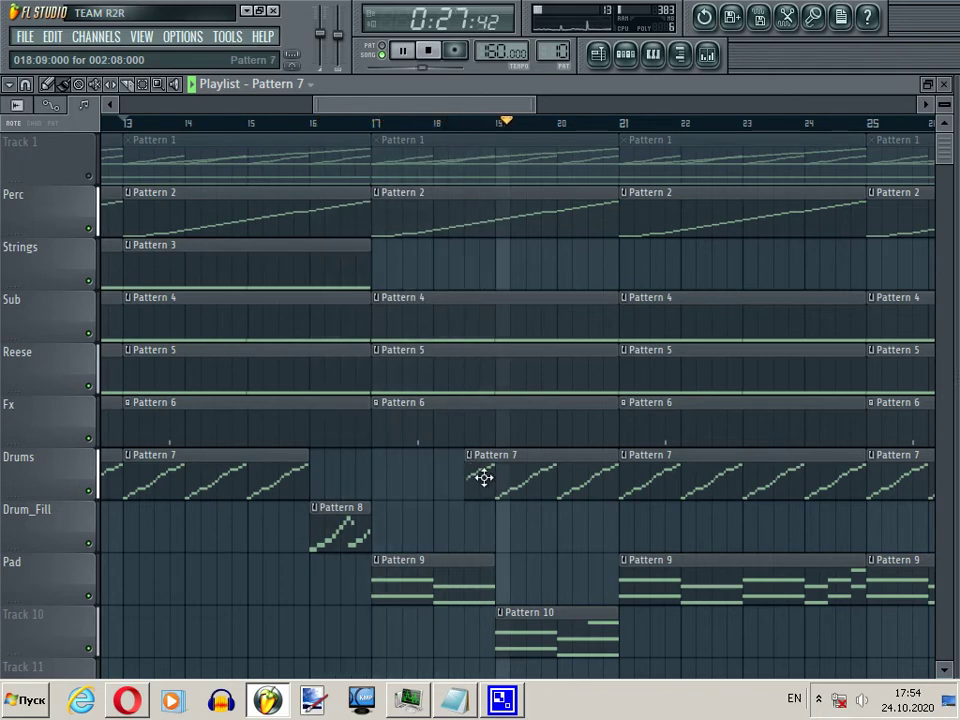
{"action": "key", "text": "space"}
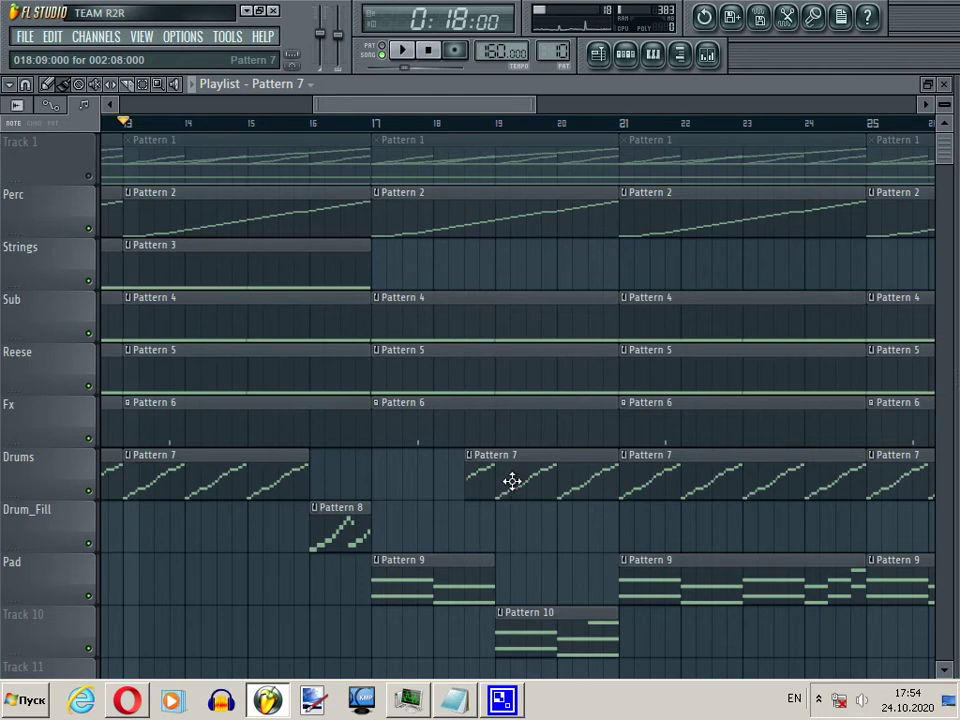
Step: Insert one new empty track above the Drum_Fill track
{"action": "right_click", "coordinate": [65, 538]}
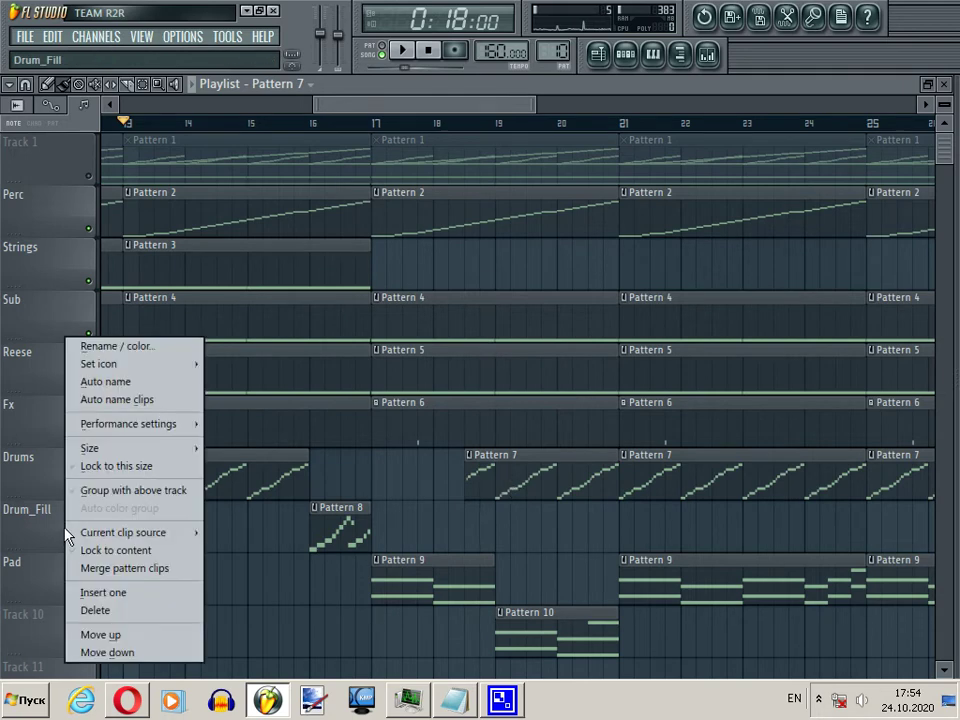
{"action": "mouse_move", "coordinate": [72, 534]}
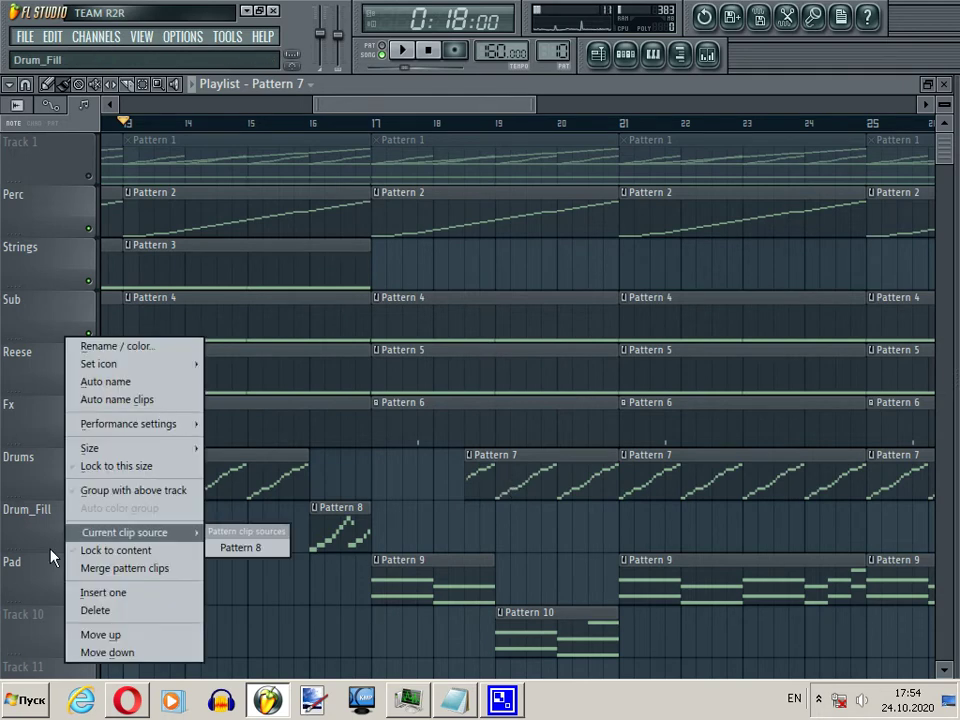
{"action": "left_click", "coordinate": [98, 593]}
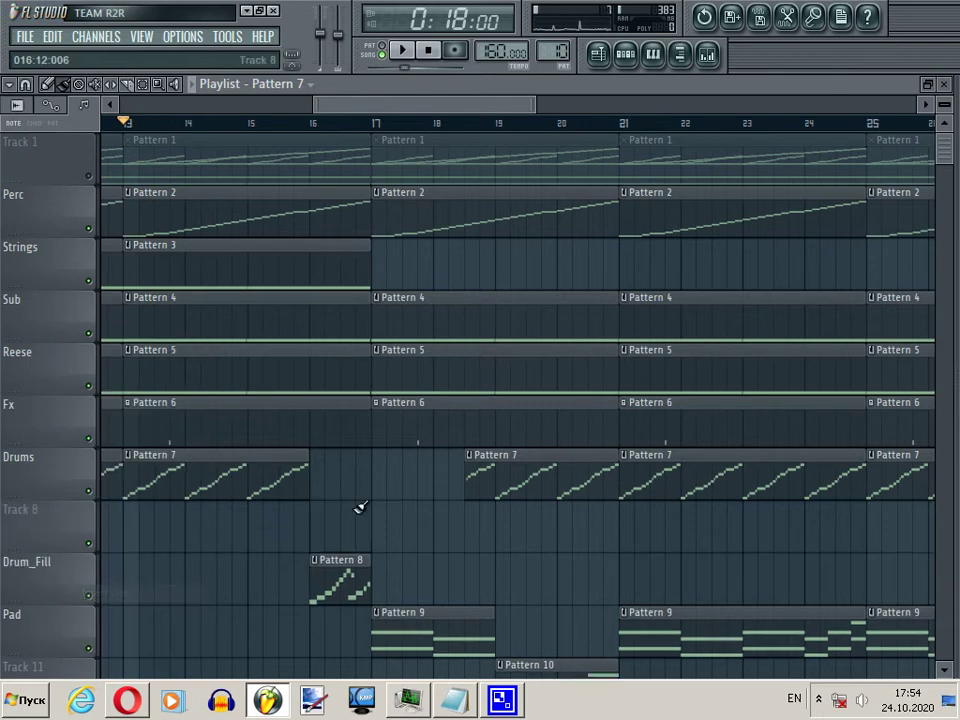
Step: Put the bar 19–20 part of the Drums track's Pattern 7 clip on Track 8, keeping only the half bar before bar 19 on Drums
{"action": "mouse_move", "coordinate": [516, 484]}
{"action": "left_mouse_down"}
{"action": "mouse_move", "coordinate": [516, 536]}
{"action": "mouse_move", "coordinate": [512, 465]}
{"action": "mouse_move", "coordinate": [511, 480]}
{"action": "left_mouse_up"}
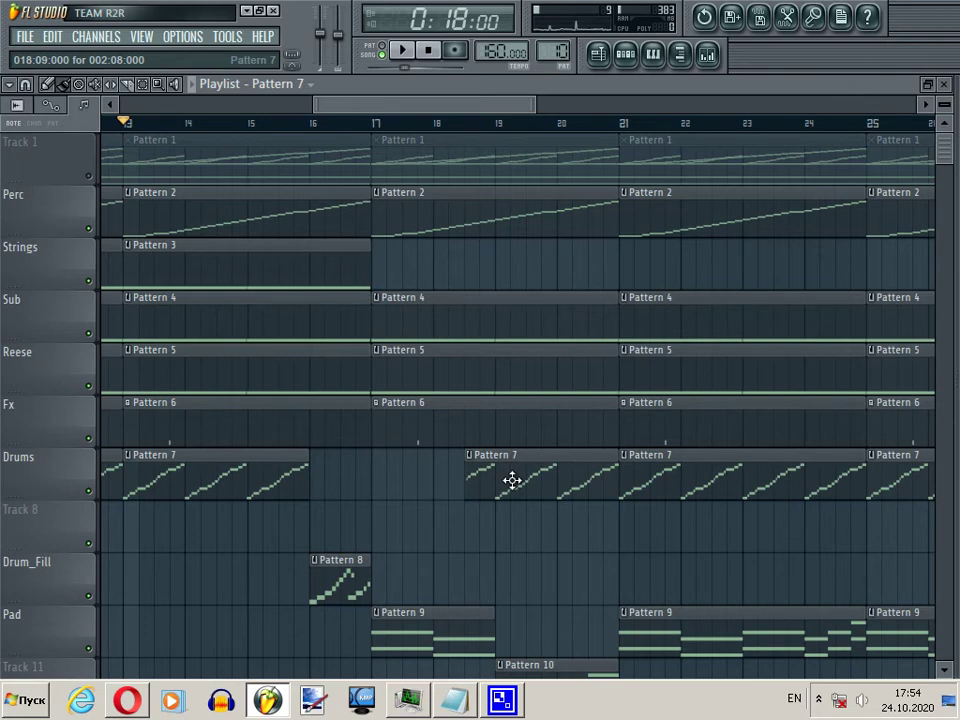
{"action": "left_click_drag", "start_coordinate": [612, 493], "coordinate": [616, 538]}
{"action": "left_click_drag", "start_coordinate": [467, 539], "coordinate": [498, 539]}
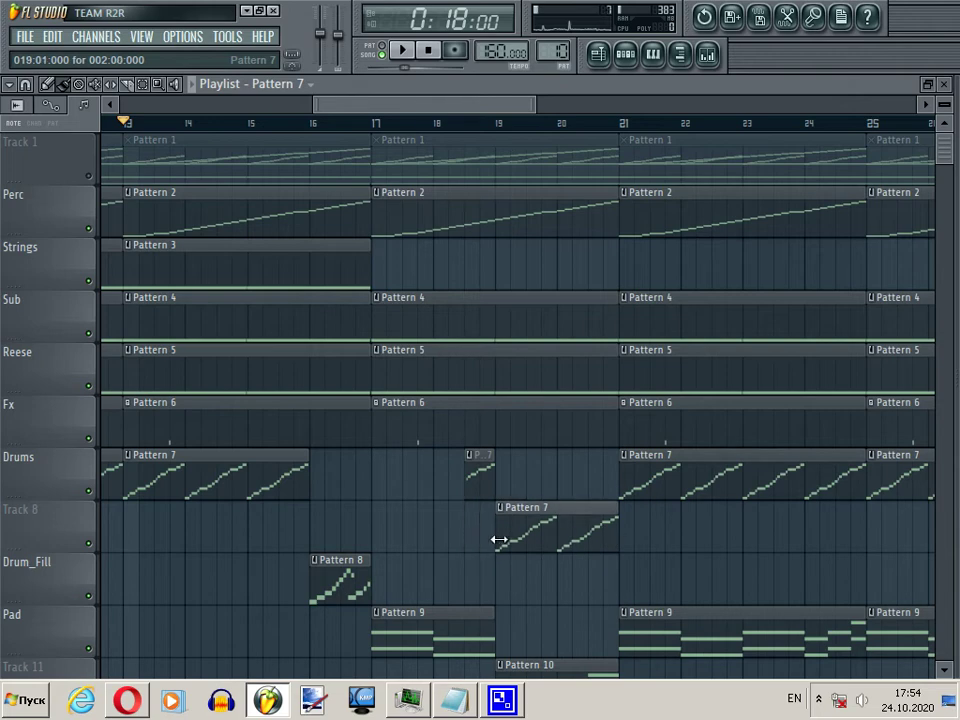
Step: Trim Track 8's Pattern 7 clip to start at 19:04:000 with a length of 0:09:000
{"action": "left_click_drag", "start_coordinate": [611, 536], "coordinate": [546, 536]}
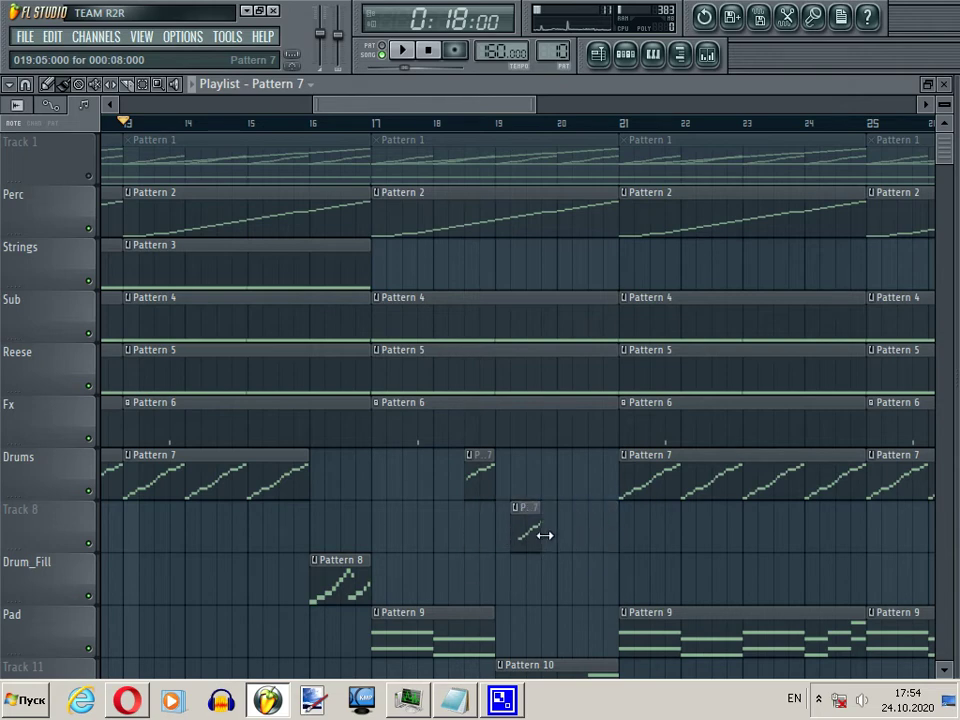
{"action": "left_click_drag", "start_coordinate": [534, 104], "coordinate": [463, 112]}
{"action": "left_click_drag", "start_coordinate": [310, 534], "coordinate": [292, 509]}
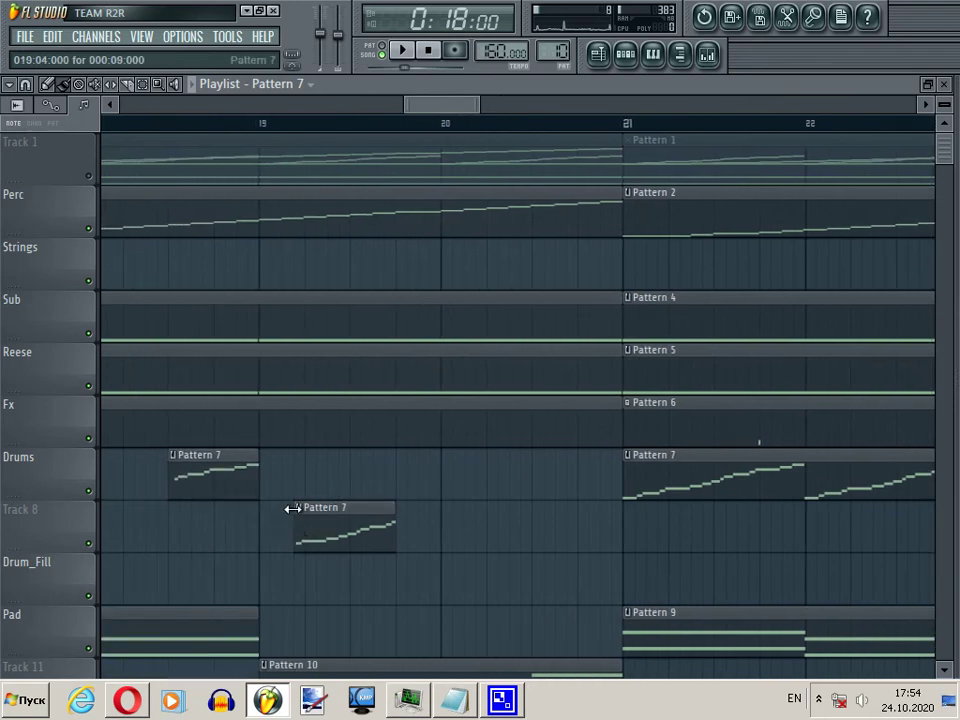
Step: Extend the end of Track 8's Pattern 7 clip to 20:14:000 while playing from 18:09:000, and stop playback
{"action": "left_click", "coordinate": [172, 124]}
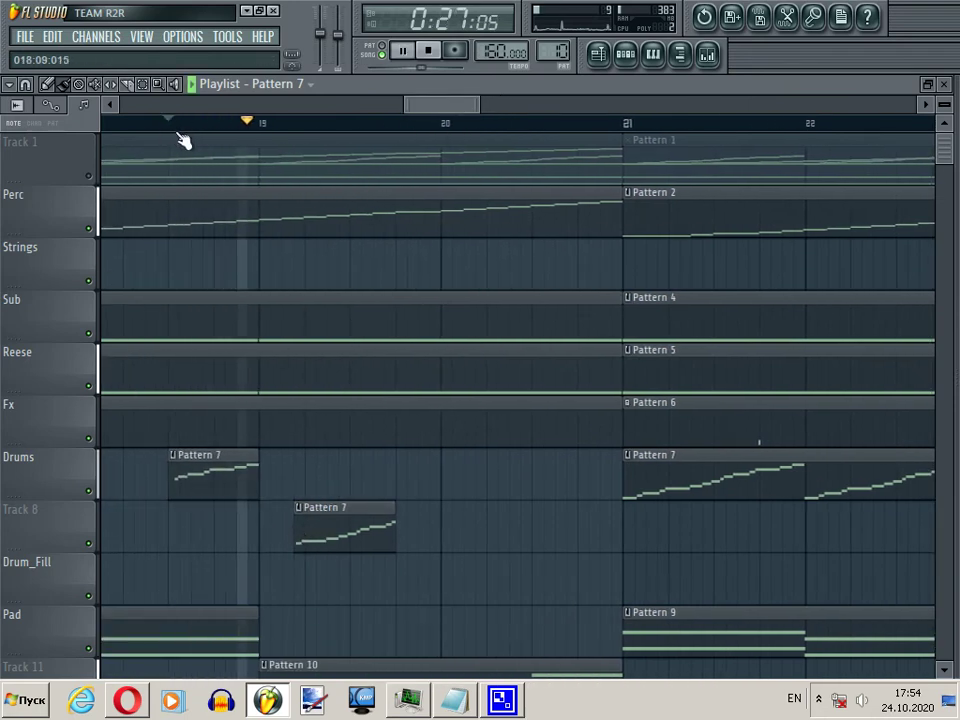
{"action": "key", "text": "space"}
{"action": "left_click_drag", "start_coordinate": [398, 521], "coordinate": [576, 527]}
{"action": "key", "text": "space"}
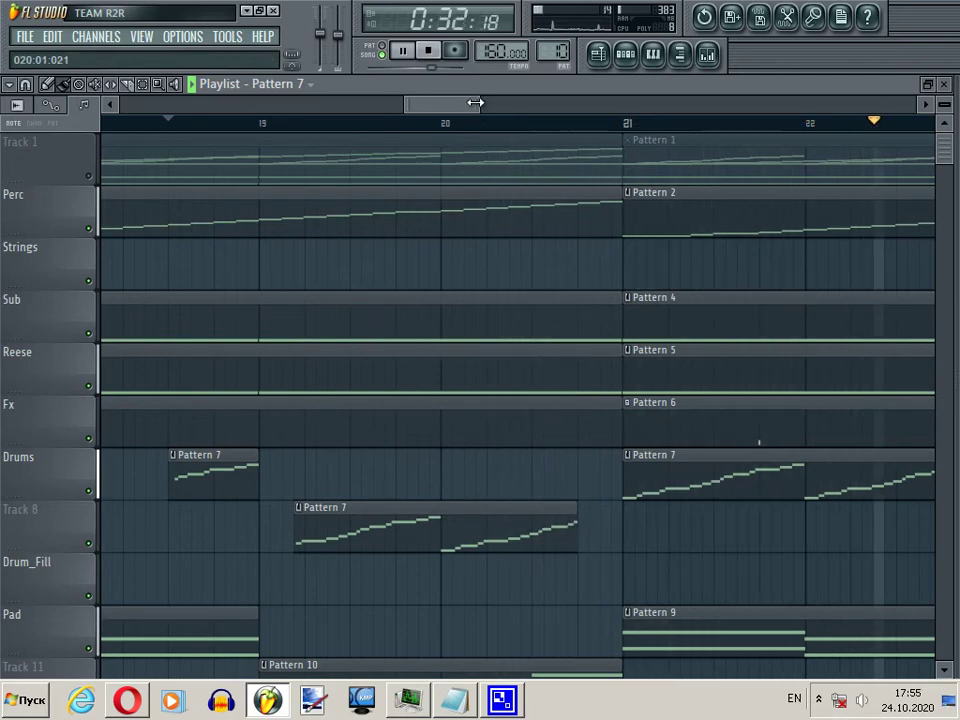
{"action": "left_click_drag", "start_coordinate": [575, 544], "coordinate": [618, 546]}
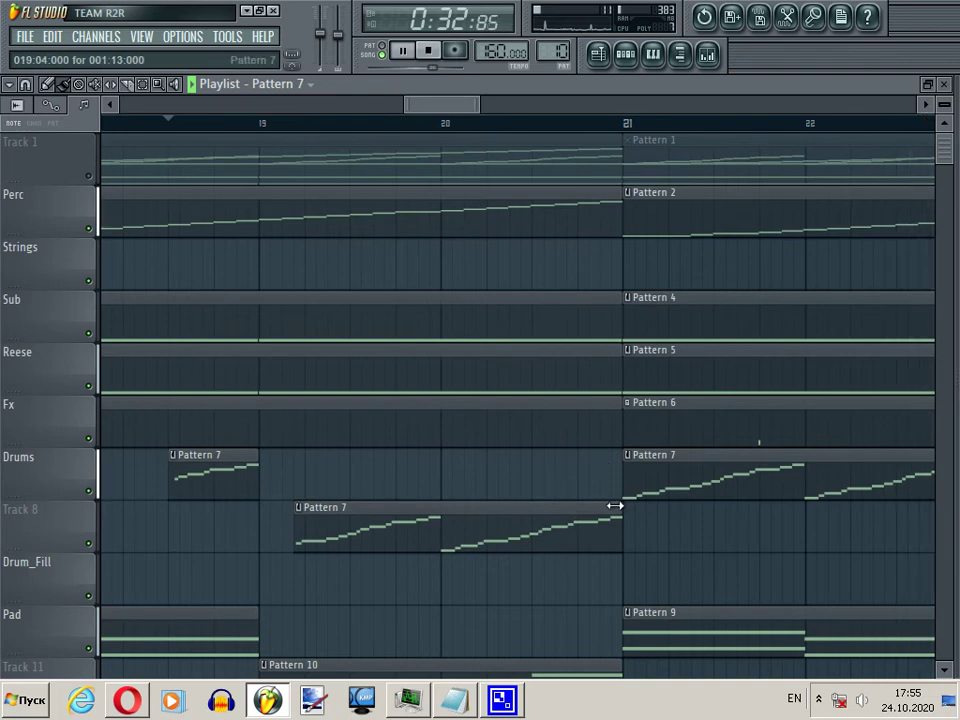
{"action": "left_click_drag", "start_coordinate": [623, 523], "coordinate": [591, 525]}
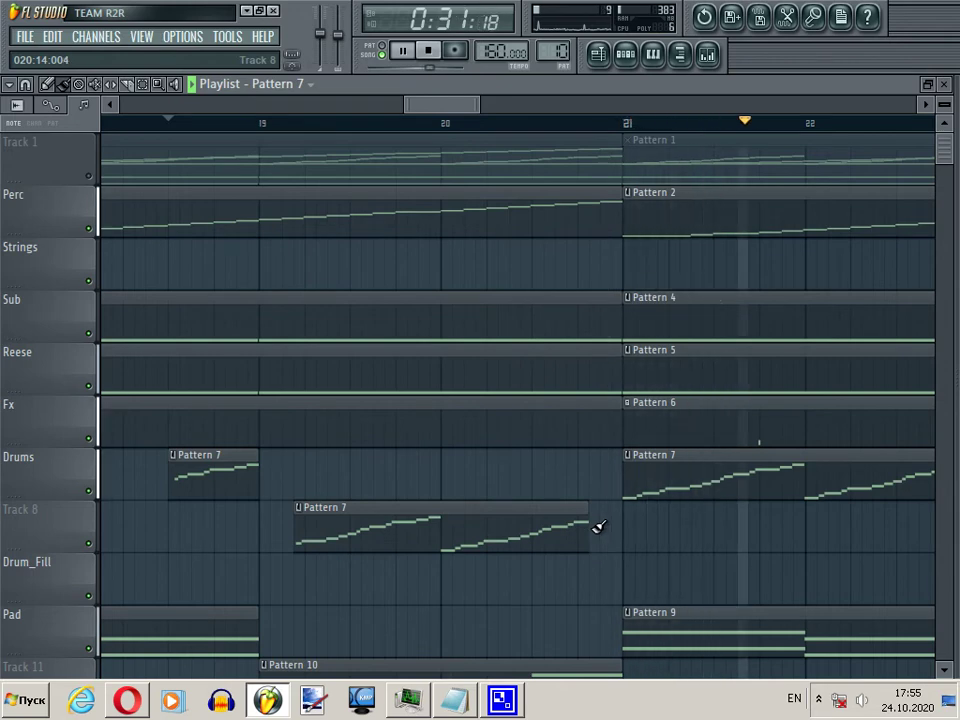
{"action": "key", "text": "space"}
Step: Play the song from bar 13 through the edited drum break up to bar 22, and stop playback
{"action": "left_click_drag", "start_coordinate": [480, 105], "coordinate": [394, 116]}
{"action": "left_click", "coordinate": [437, 123]}
{"action": "key", "text": "space"}
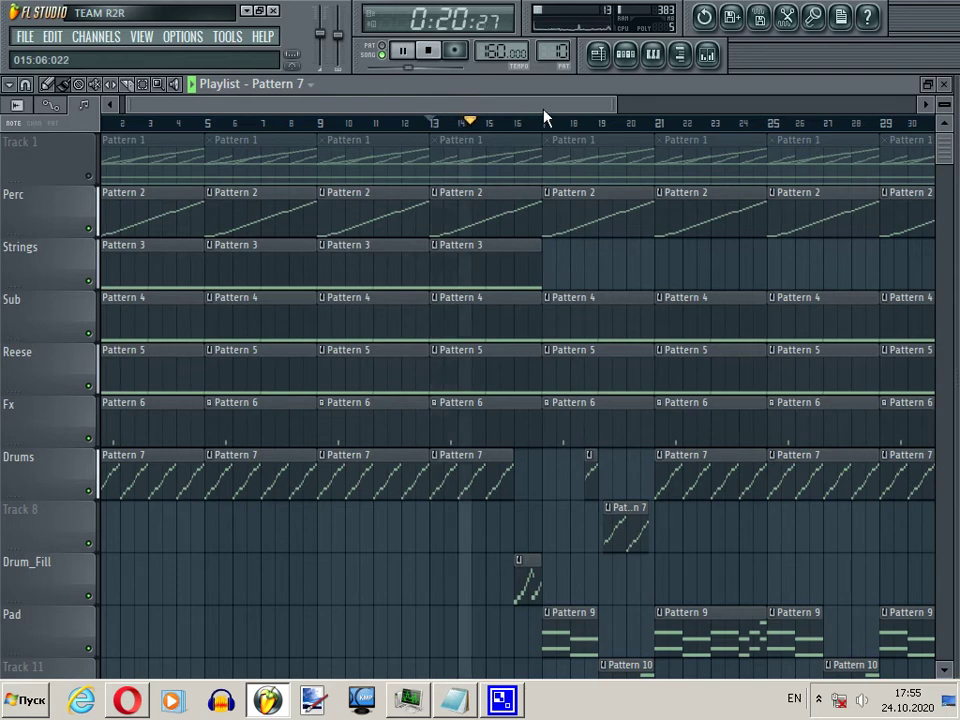
{"action": "left_click_drag", "start_coordinate": [553, 111], "coordinate": [609, 112]}
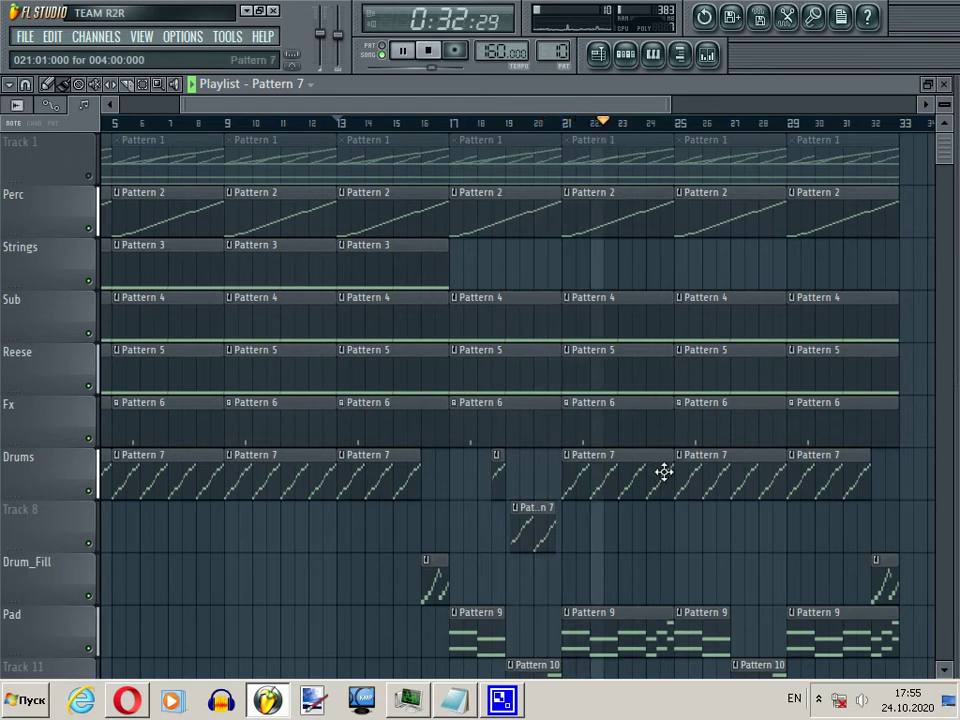
{"action": "key", "text": "space"}
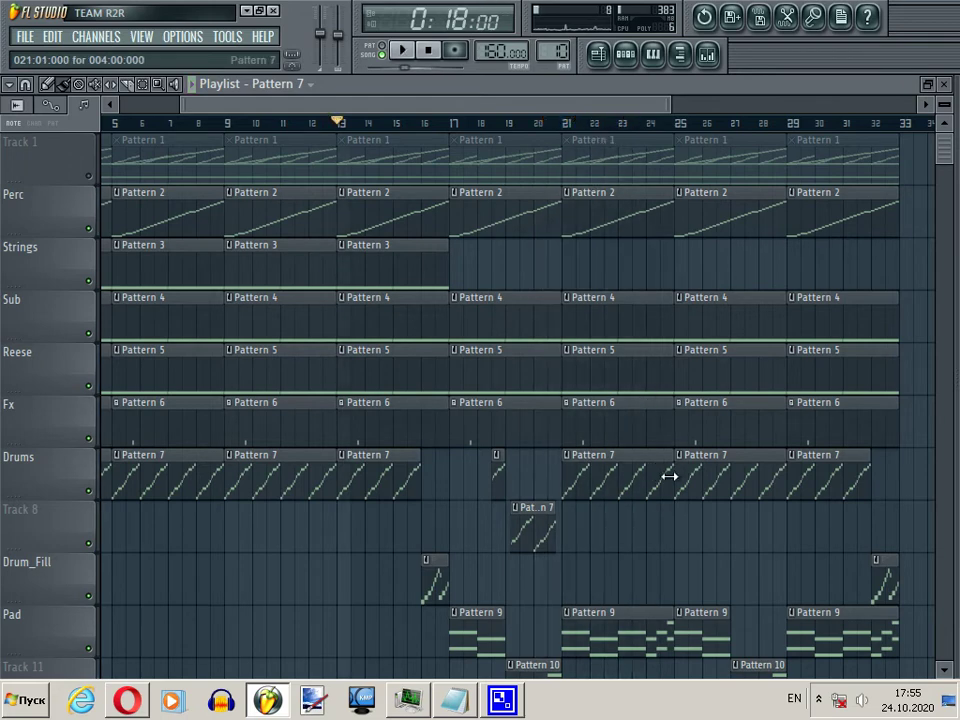
Step: Shorten the Drums track's bar 21 Pattern 7 clip to a length of 2:12:000 and play the song from bar 21
{"action": "left_click_drag", "start_coordinate": [669, 104], "coordinate": [608, 116]}
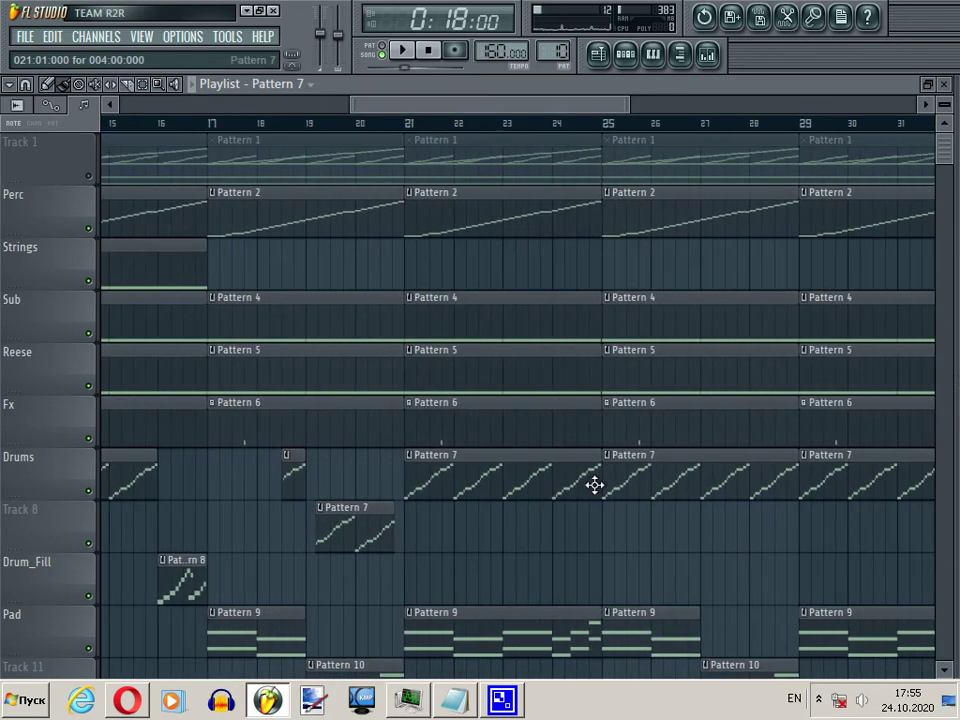
{"action": "key", "text": "space"}
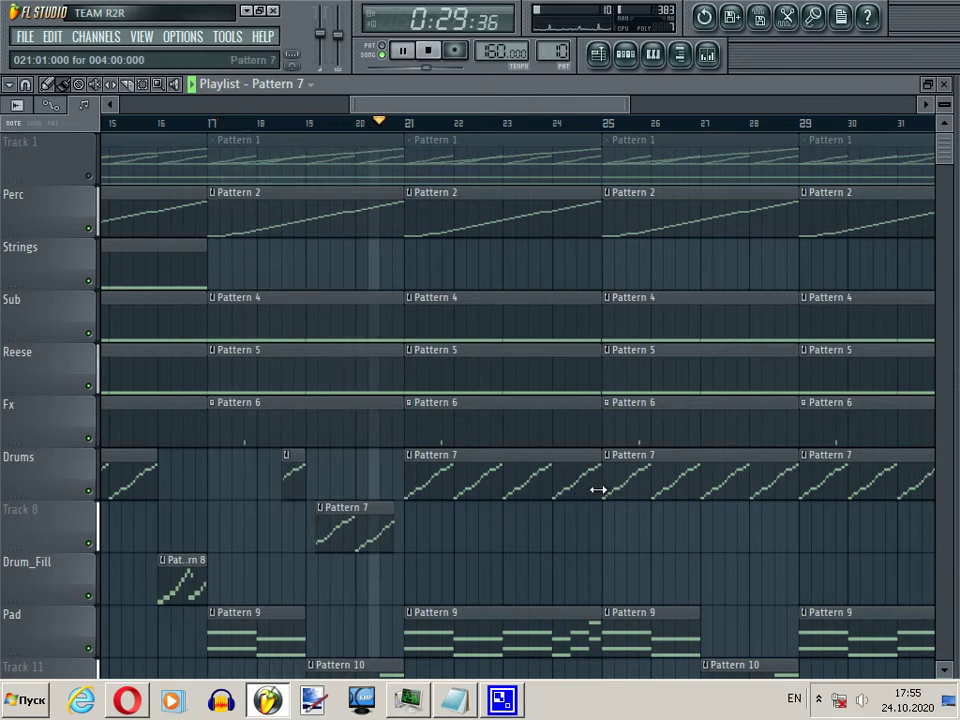
{"action": "left_click_drag", "start_coordinate": [598, 489], "coordinate": [551, 496]}
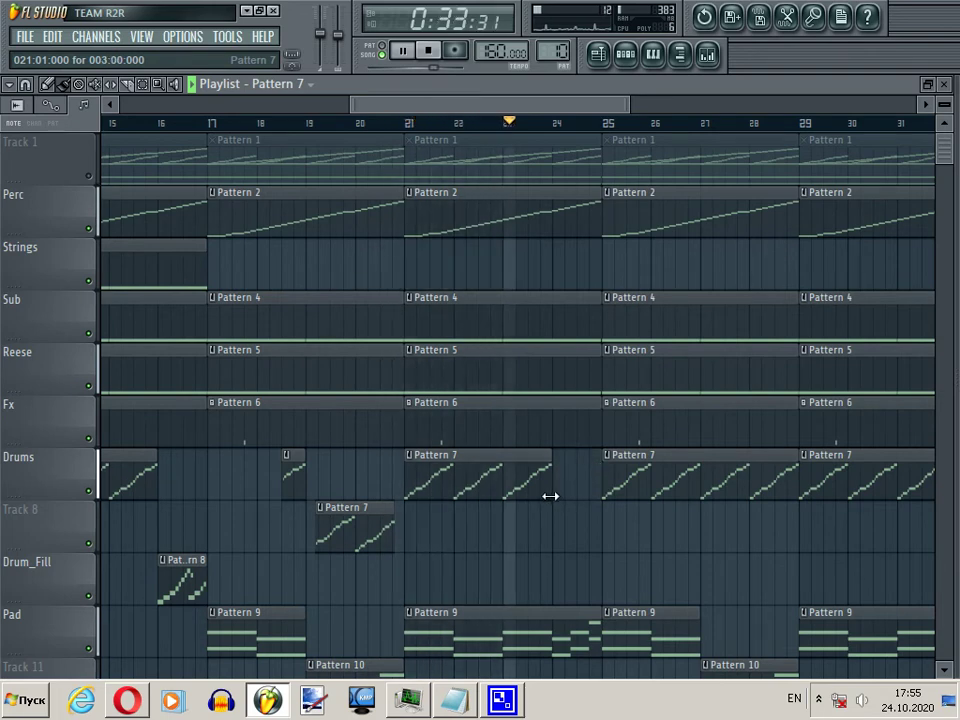
{"action": "key", "text": "space"}
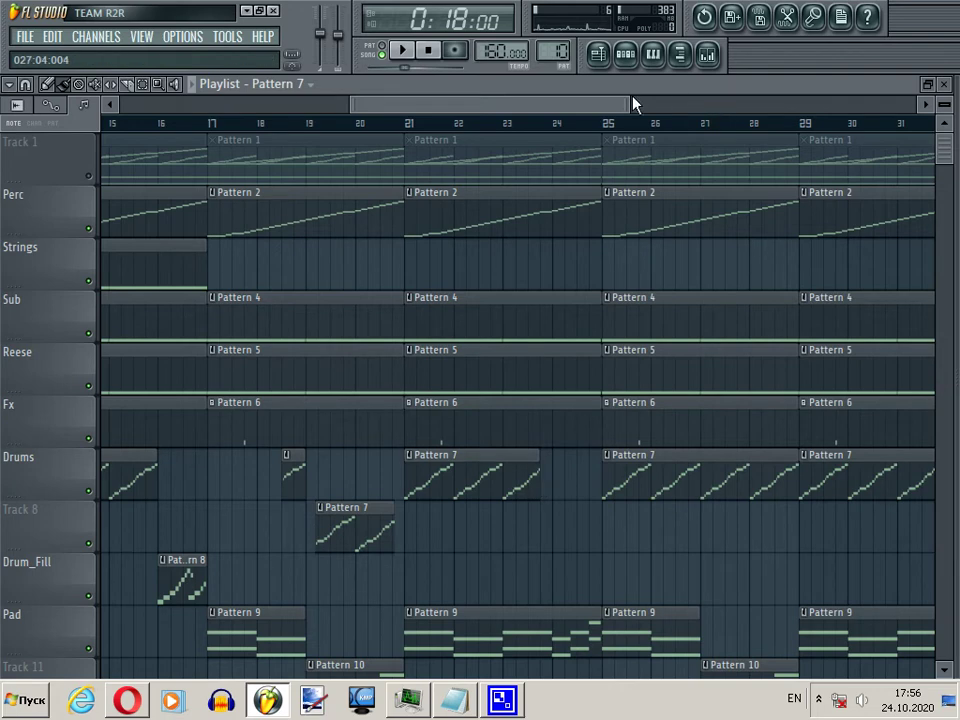
{"action": "left_click_drag", "start_coordinate": [632, 103], "coordinate": [531, 113]}
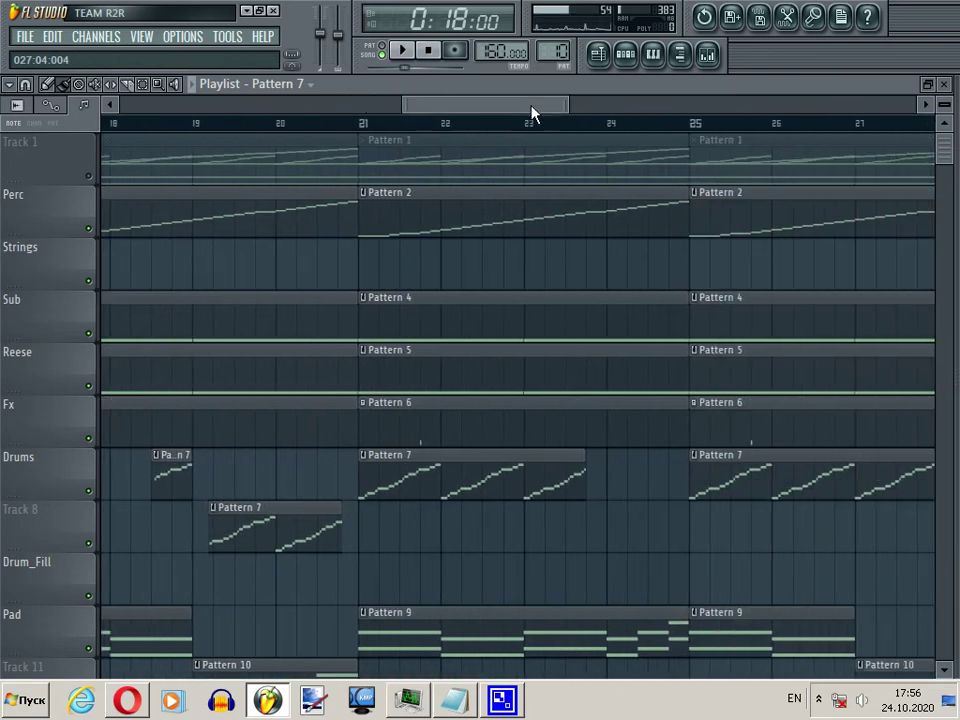
{"action": "left_click", "coordinate": [367, 135]}
{"action": "key", "text": "space"}
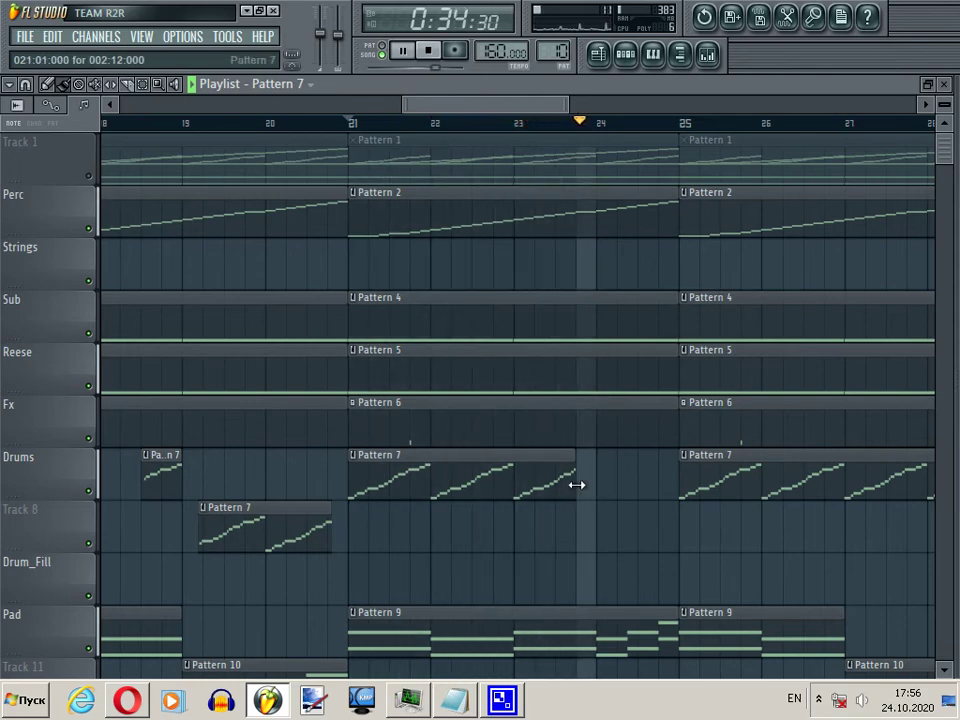
Step: Place a 0:07:000 excerpt of the Drums track's bar 21 Pattern 7 clip on Track 8 at 24:01:000 and audition it
{"action": "key", "text": "space"}
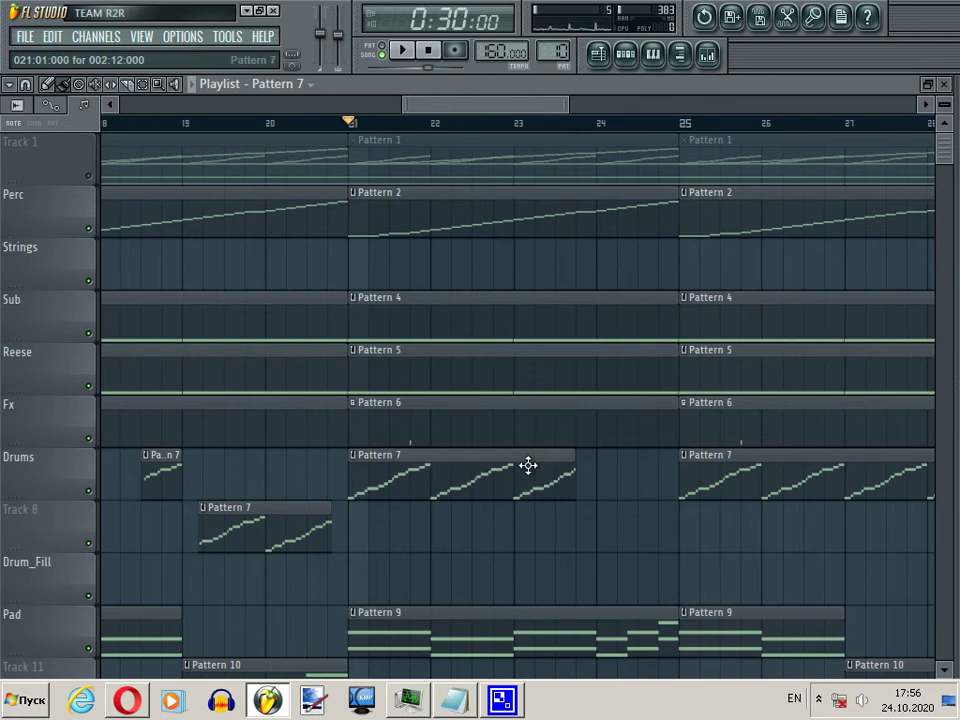
{"action": "left_click_drag", "start_coordinate": [528, 465], "coordinate": [527, 547]}
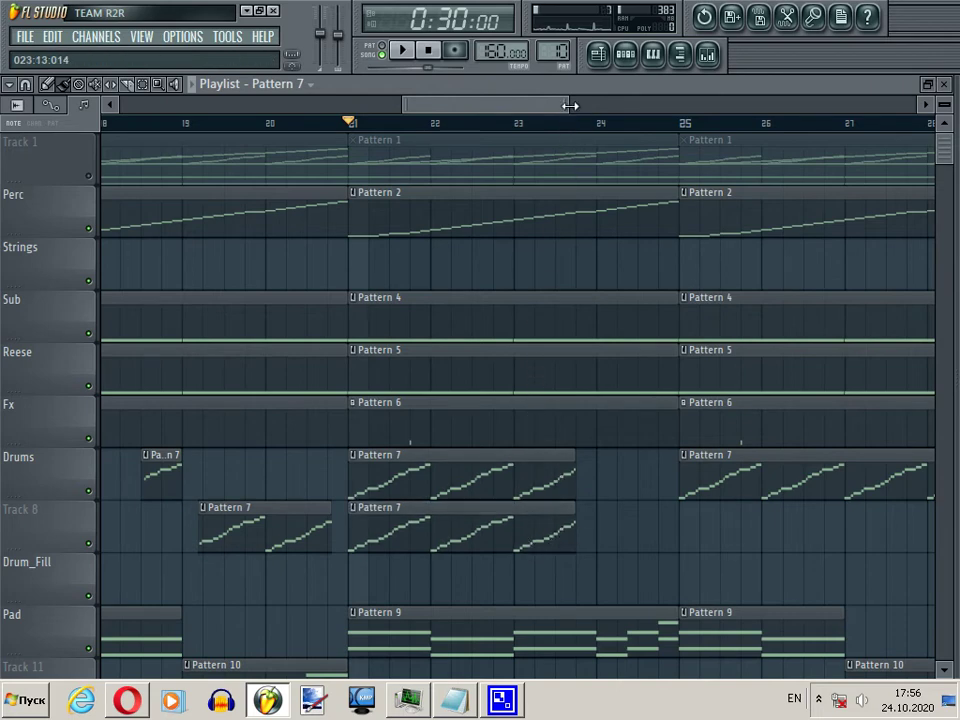
{"action": "left_click_drag", "start_coordinate": [570, 105], "coordinate": [497, 112]}
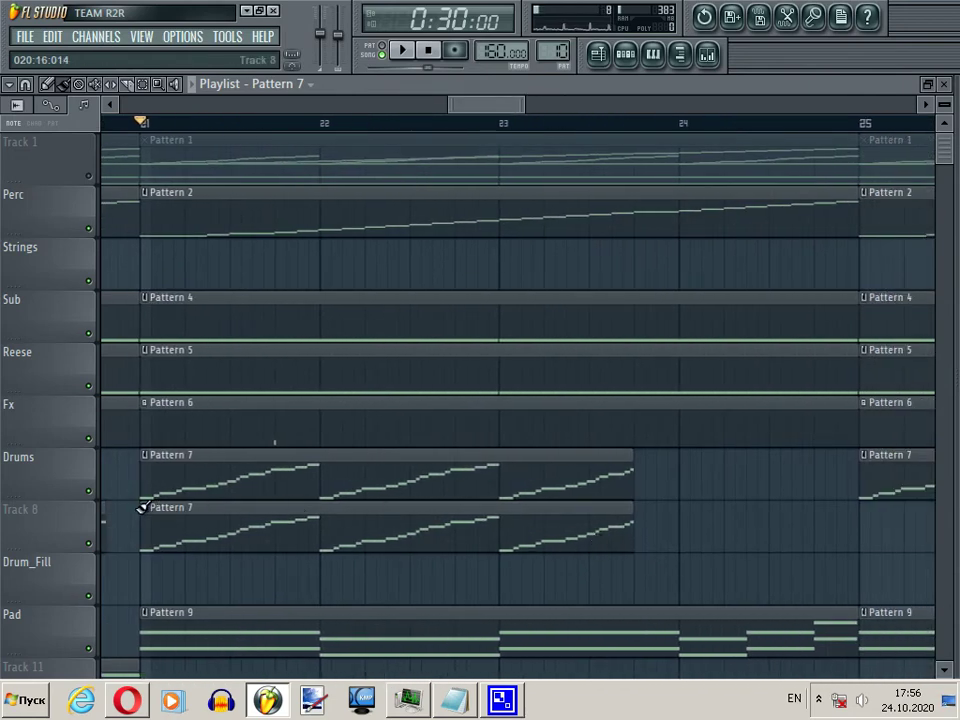
{"action": "left_click_drag", "start_coordinate": [137, 516], "coordinate": [552, 521]}
{"action": "left_click_drag", "start_coordinate": [618, 530], "coordinate": [724, 532]}
{"action": "key", "text": "space"}
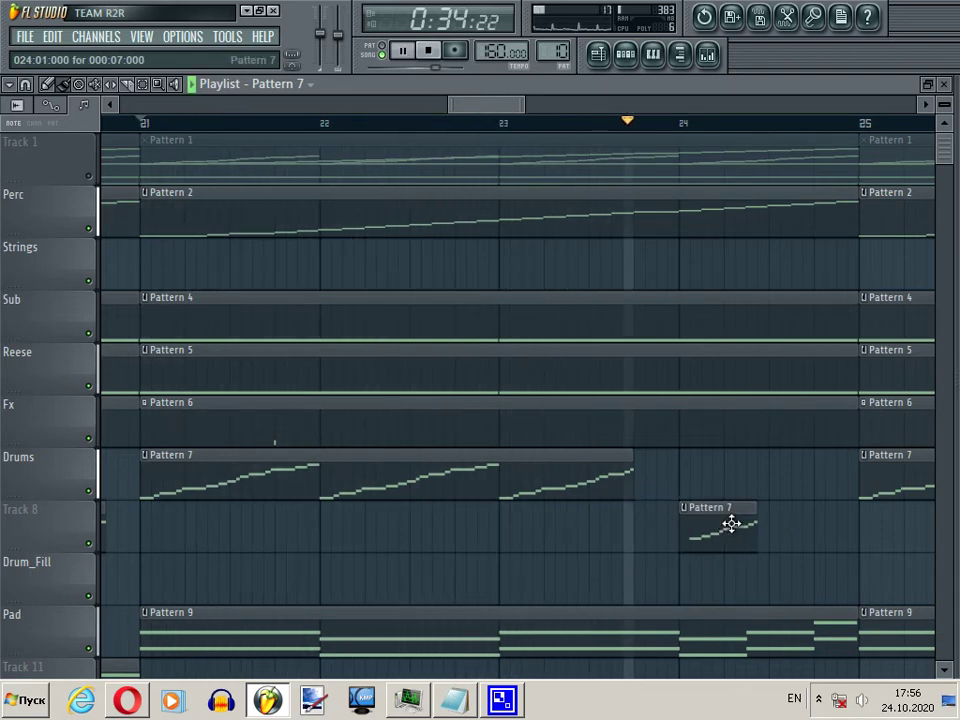
{"action": "key", "text": "space"}
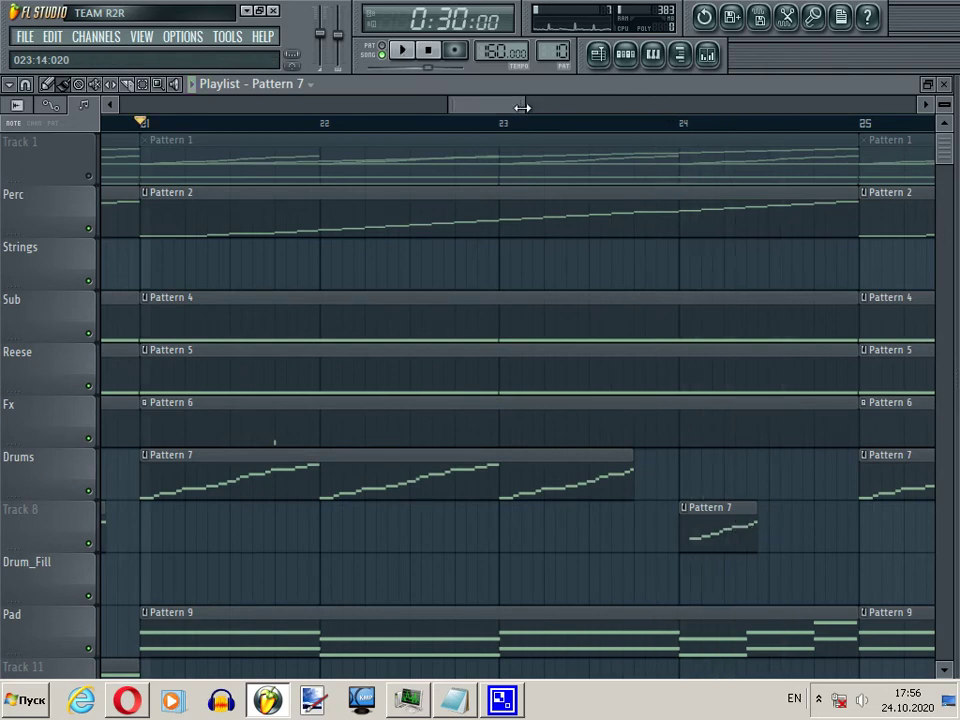
Step: Set the playlist snap to 1/4 step
{"action": "mouse_move", "coordinate": [522, 107]}
{"action": "left_mouse_down"}
{"action": "mouse_move", "coordinate": [497, 105]}
{"action": "mouse_move", "coordinate": [514, 118]}
{"action": "mouse_move", "coordinate": [514, 108]}
{"action": "left_mouse_up"}
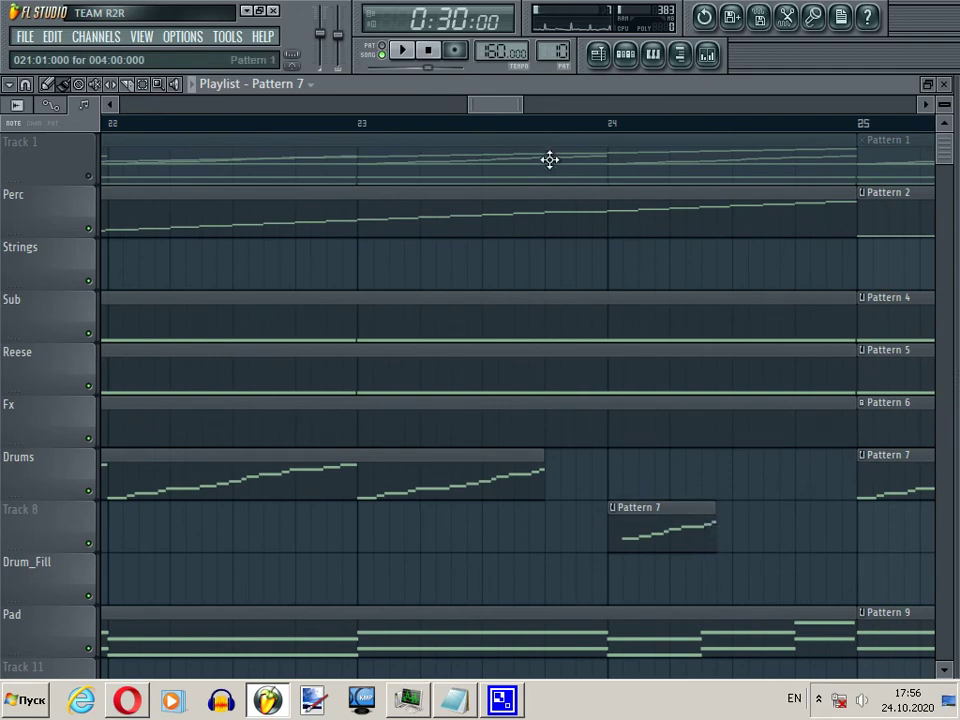
{"action": "left_click_drag", "start_coordinate": [525, 107], "coordinate": [501, 116]}
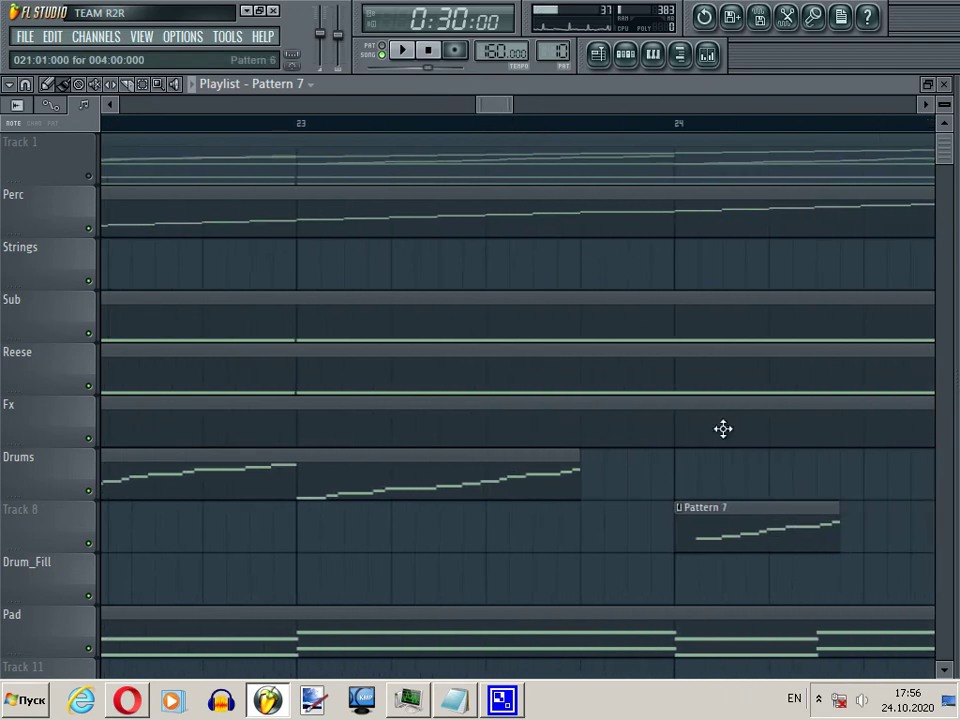
{"action": "left_click", "coordinate": [12, 86]}
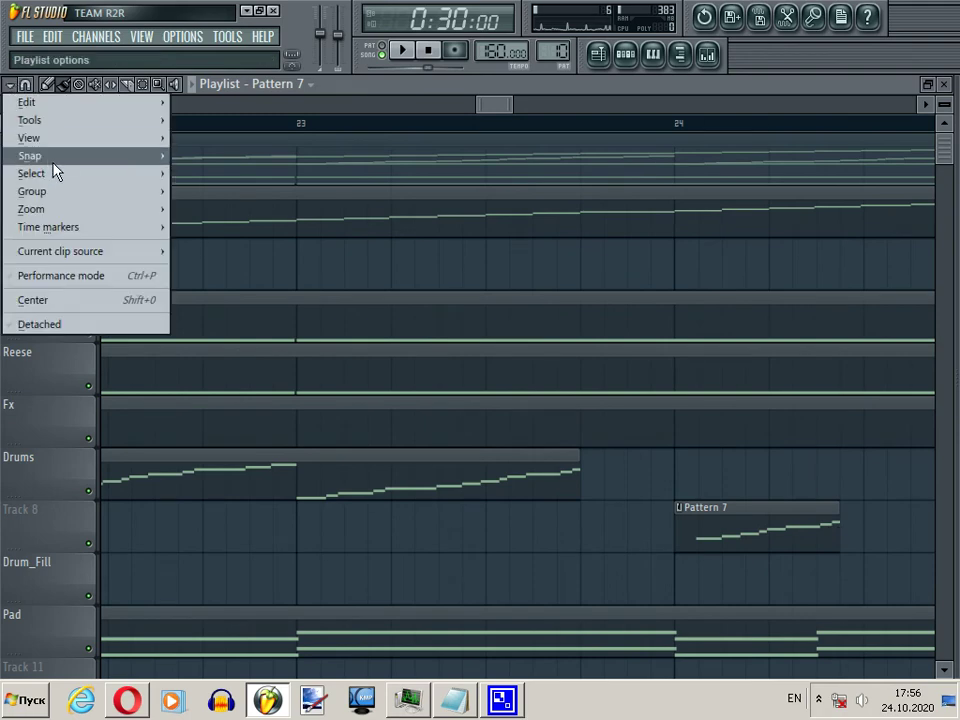
{"action": "mouse_move", "coordinate": [60, 156]}
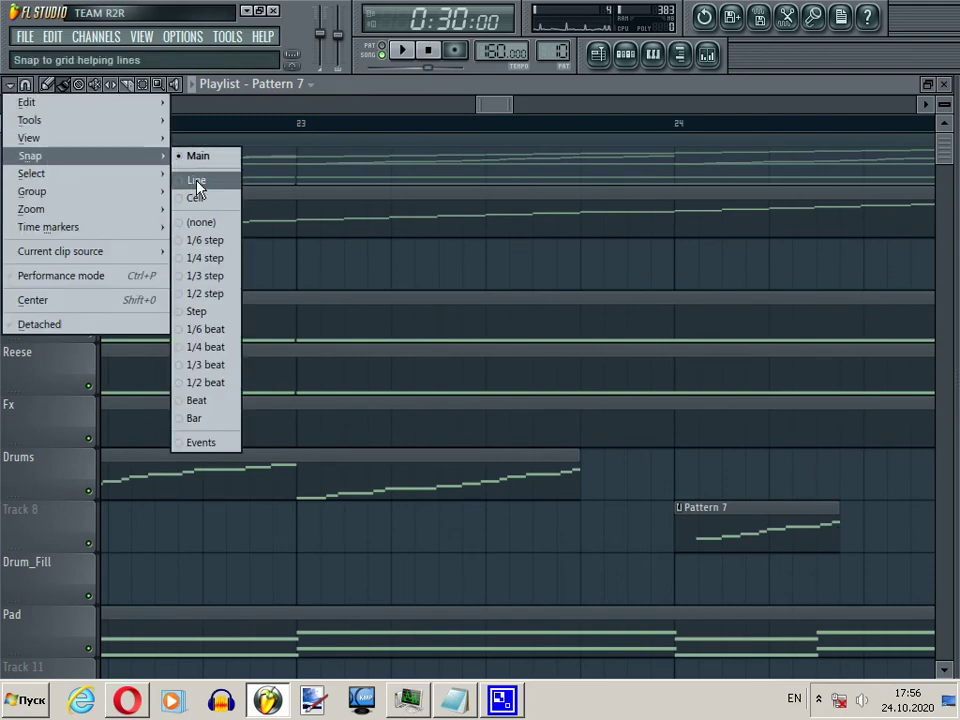
{"action": "left_click", "coordinate": [215, 262]}
Step: Shorten Track 8's bar 24 Pattern 7 clip to 0:06:012, copy it to 24:08:018 and play the result
{"action": "left_click_drag", "start_coordinate": [840, 531], "coordinate": [879, 529]}
{"action": "key", "text": "space"}
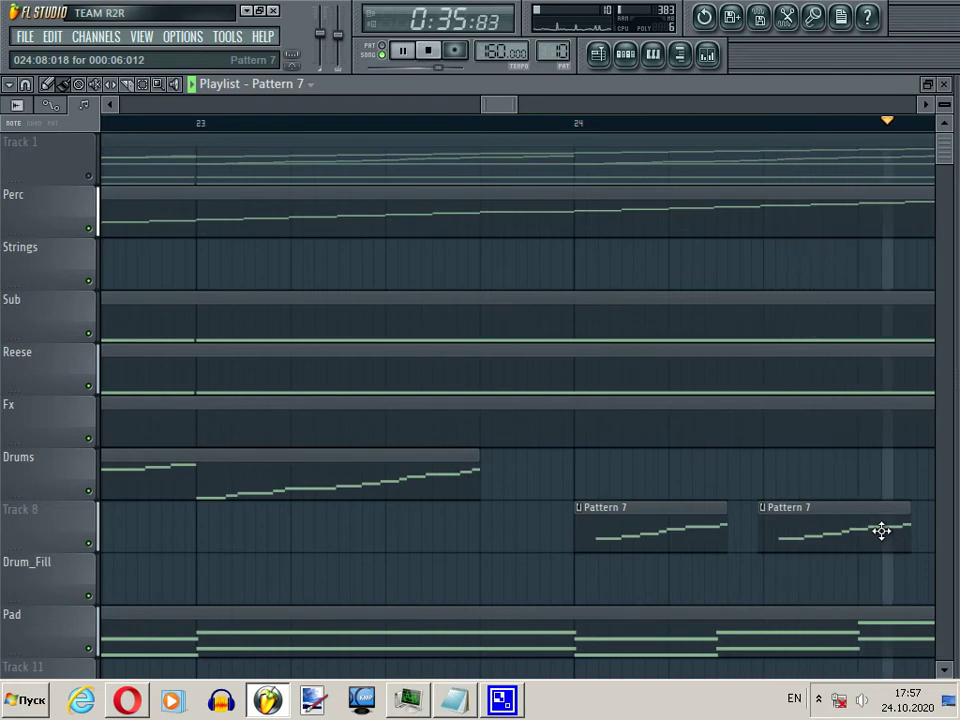
{"action": "key", "text": "space"}
{"action": "key", "text": "space"}
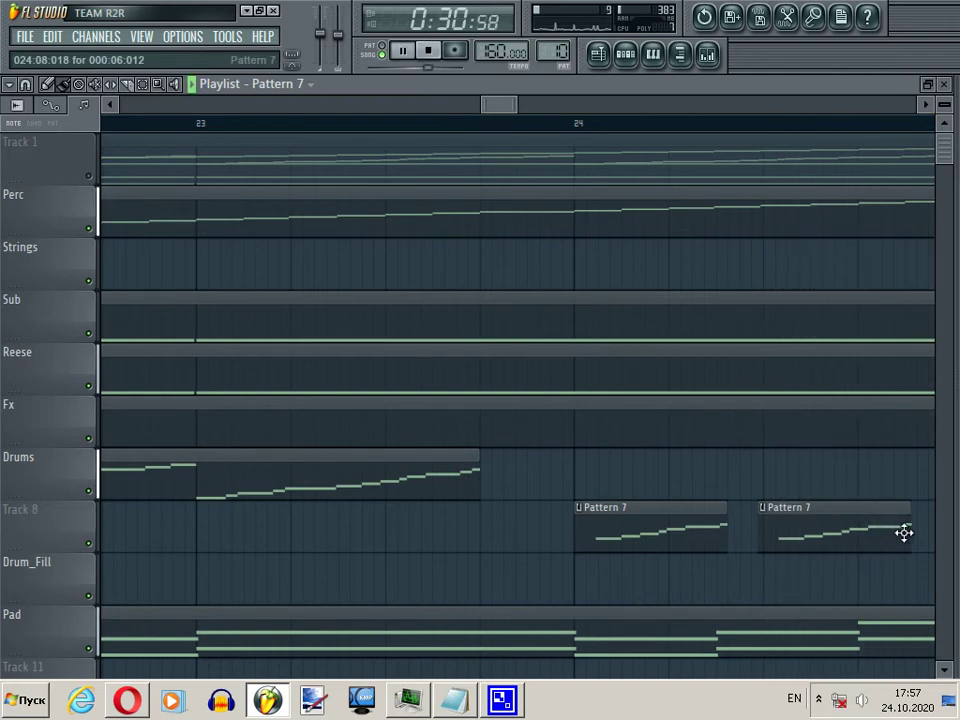
Step: Move the second Pattern 7 clip in Track 8's bar 24 to 24:09:000 and shorten it to just under four steps
{"action": "left_click_drag", "start_coordinate": [906, 535], "coordinate": [900, 537]}
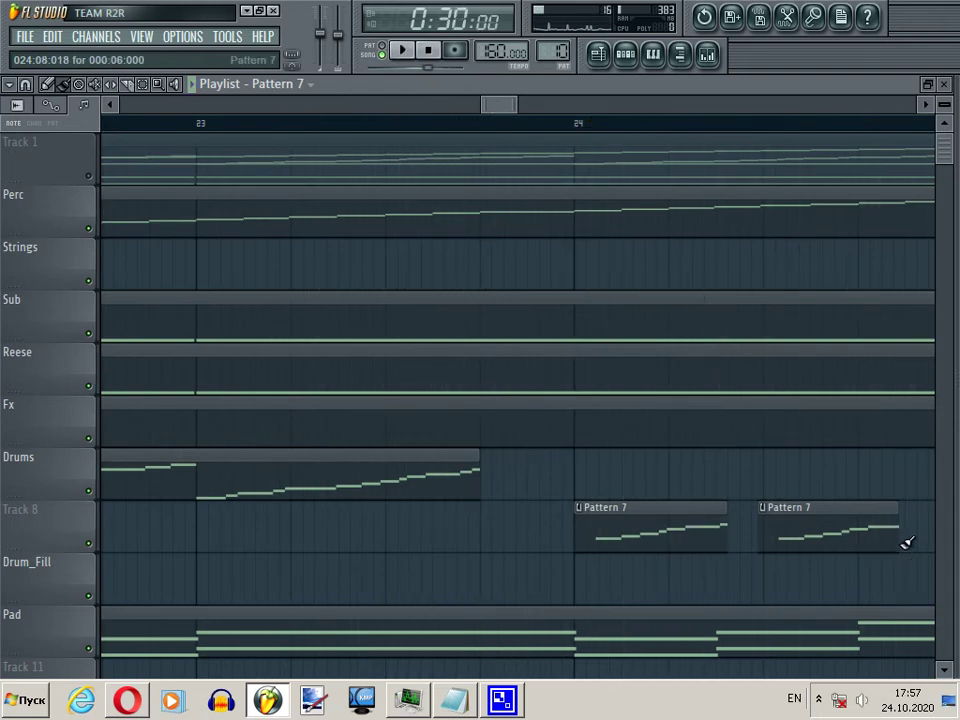
{"action": "left_click_drag", "start_coordinate": [902, 540], "coordinate": [877, 537]}
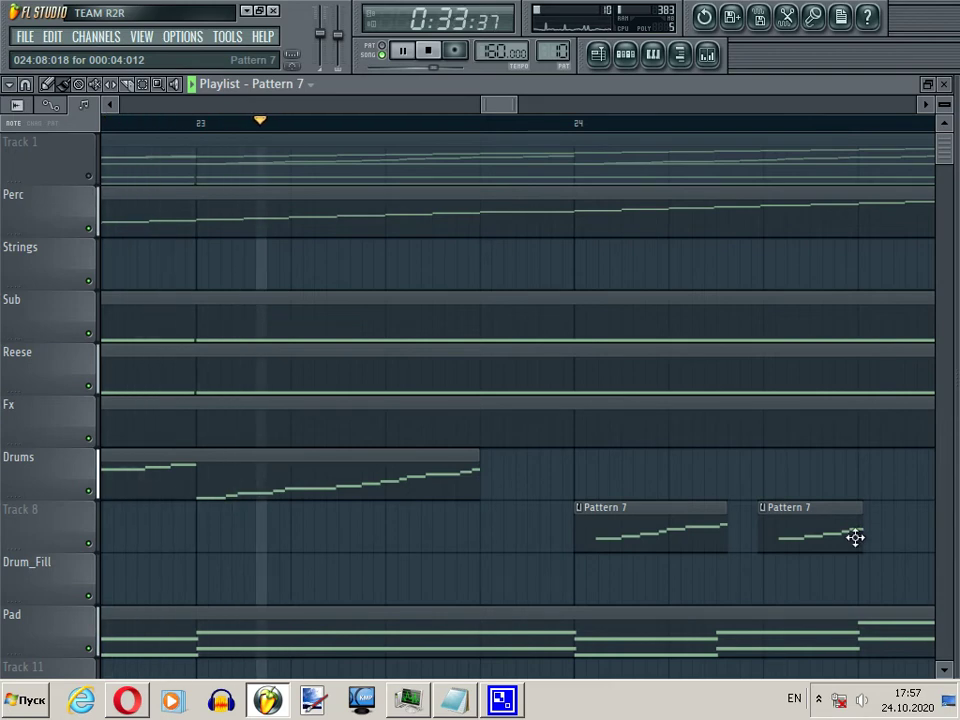
{"action": "left_click_drag", "start_coordinate": [855, 538], "coordinate": [860, 537]}
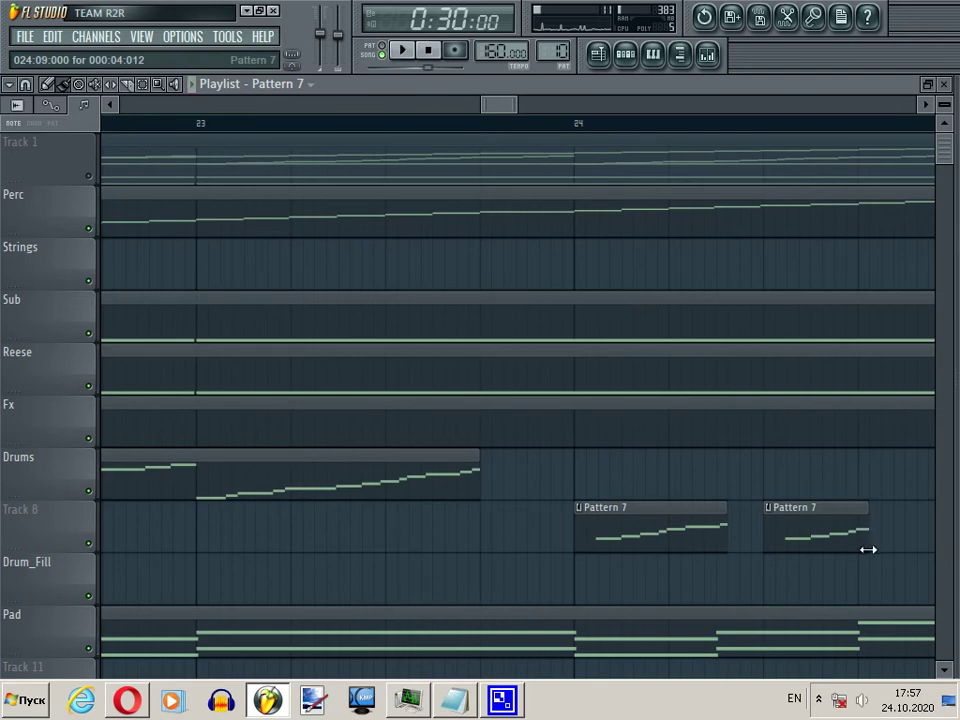
{"action": "left_click_drag", "start_coordinate": [868, 549], "coordinate": [853, 549]}
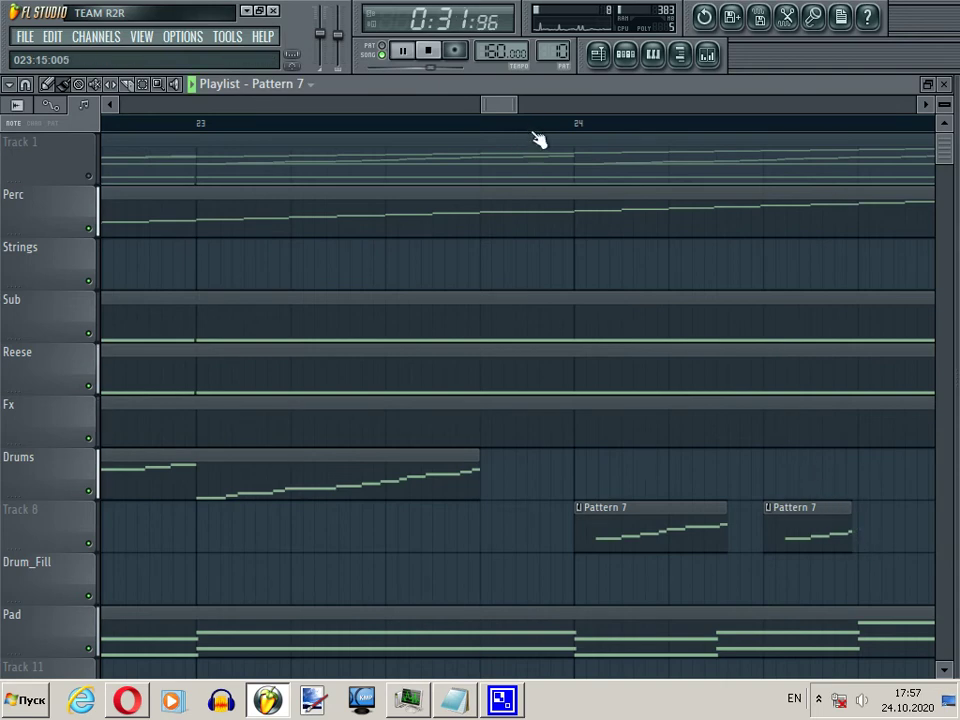
Step: Play the song from the middle of bar 15 through the drum breaks up to bar 24, and stop playback
{"action": "left_click_drag", "start_coordinate": [517, 109], "coordinate": [525, 105]}
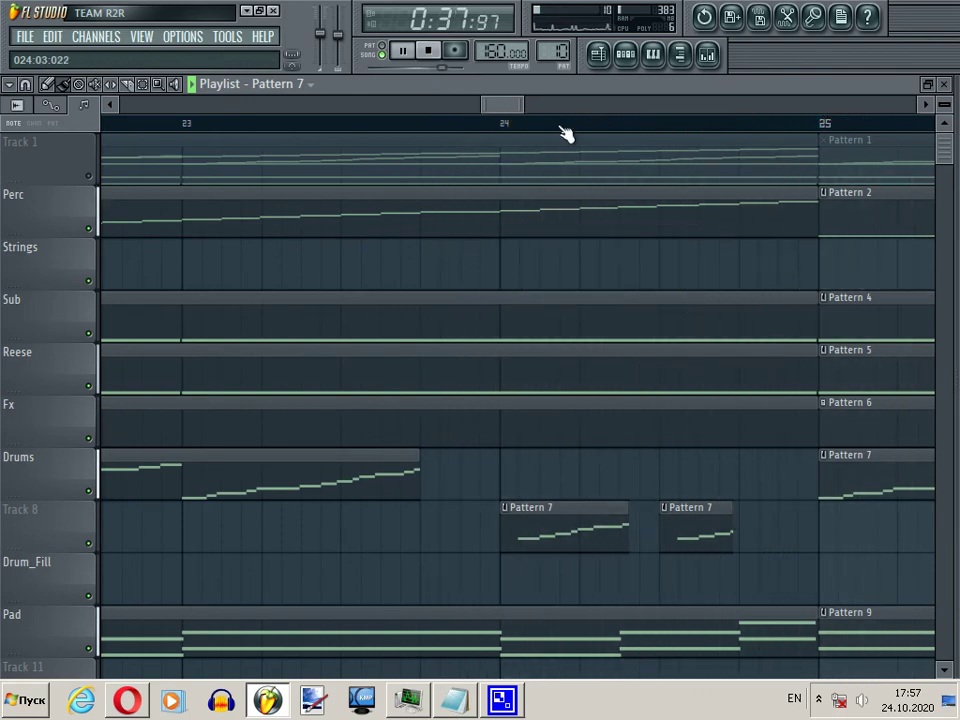
{"action": "mouse_move", "coordinate": [521, 103]}
{"action": "left_mouse_down"}
{"action": "mouse_move", "coordinate": [671, 105]}
{"action": "mouse_move", "coordinate": [440, 110]}
{"action": "mouse_move", "coordinate": [511, 116]}
{"action": "left_mouse_up"}
{"action": "key", "text": "space"}
{"action": "left_click", "coordinate": [400, 123]}
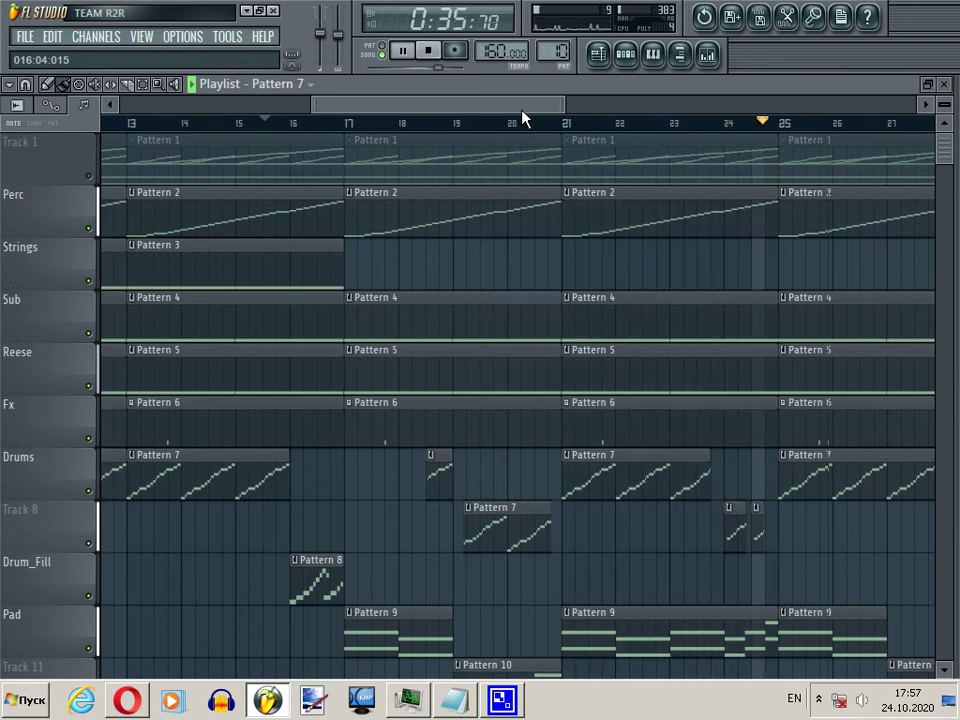
{"action": "key", "text": "space"}
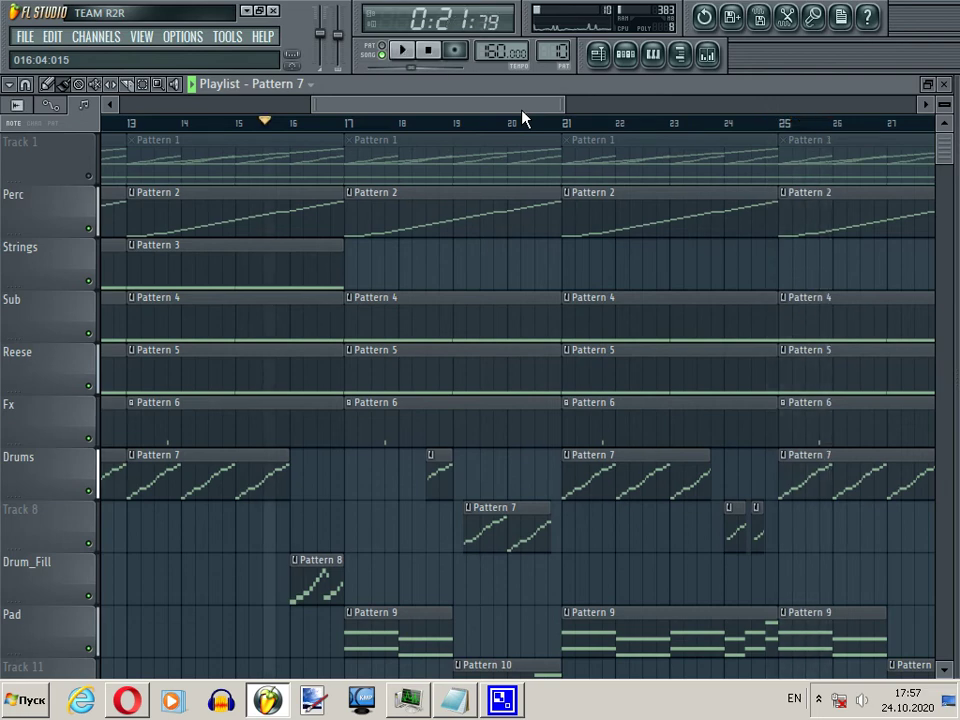
Step: Insert a 3x Osc channel below Synth1 VSTi and switch to Pattern 11
{"action": "left_click_drag", "start_coordinate": [521, 110], "coordinate": [710, 108]}
{"action": "left_click", "coordinate": [625, 53]}
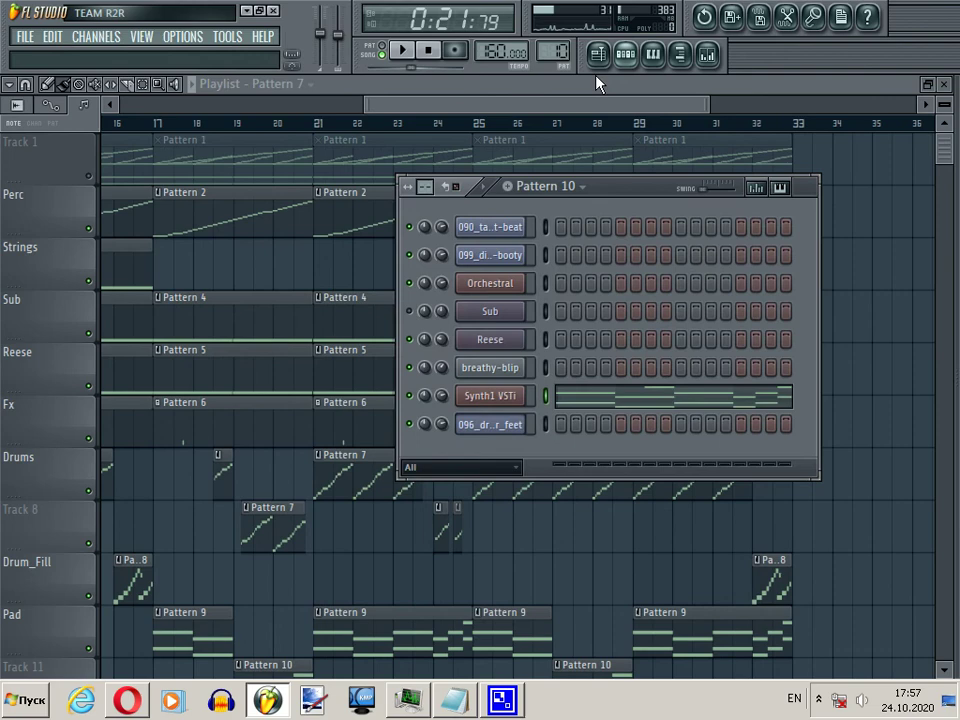
{"action": "right_click", "coordinate": [524, 426]}
{"action": "mouse_move", "coordinate": [598, 598]}
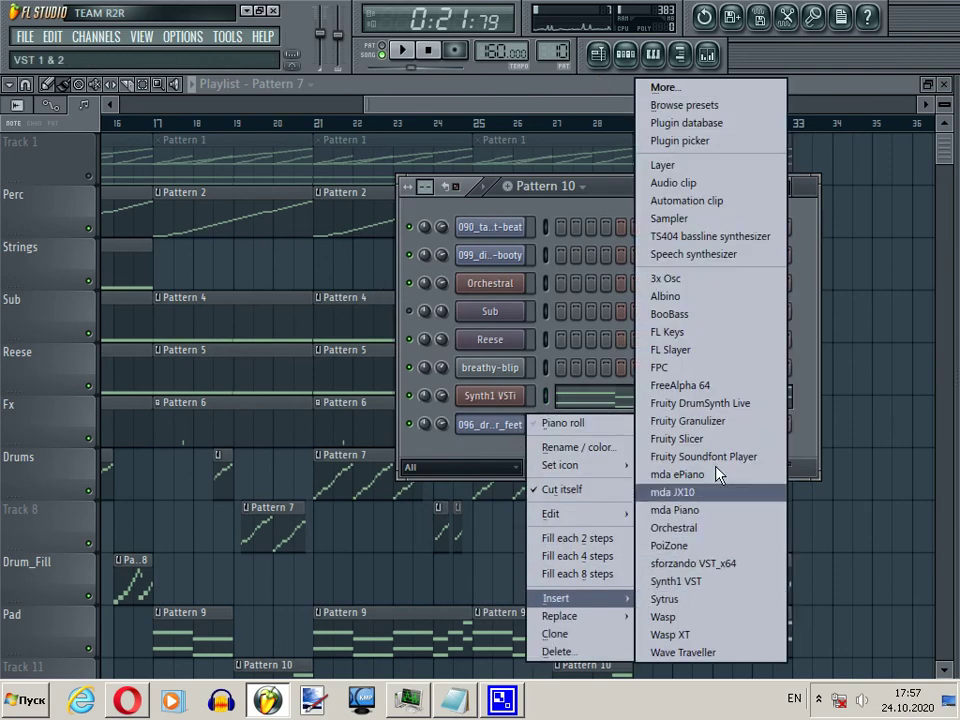
{"action": "left_click", "coordinate": [706, 280]}
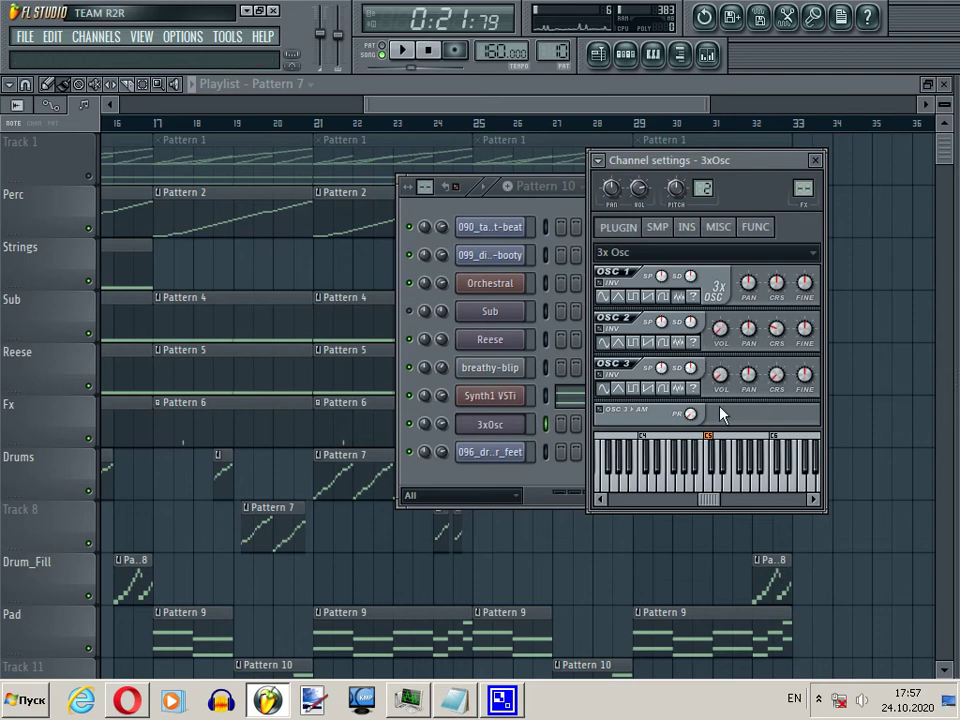
{"action": "left_click", "coordinate": [446, 428]}
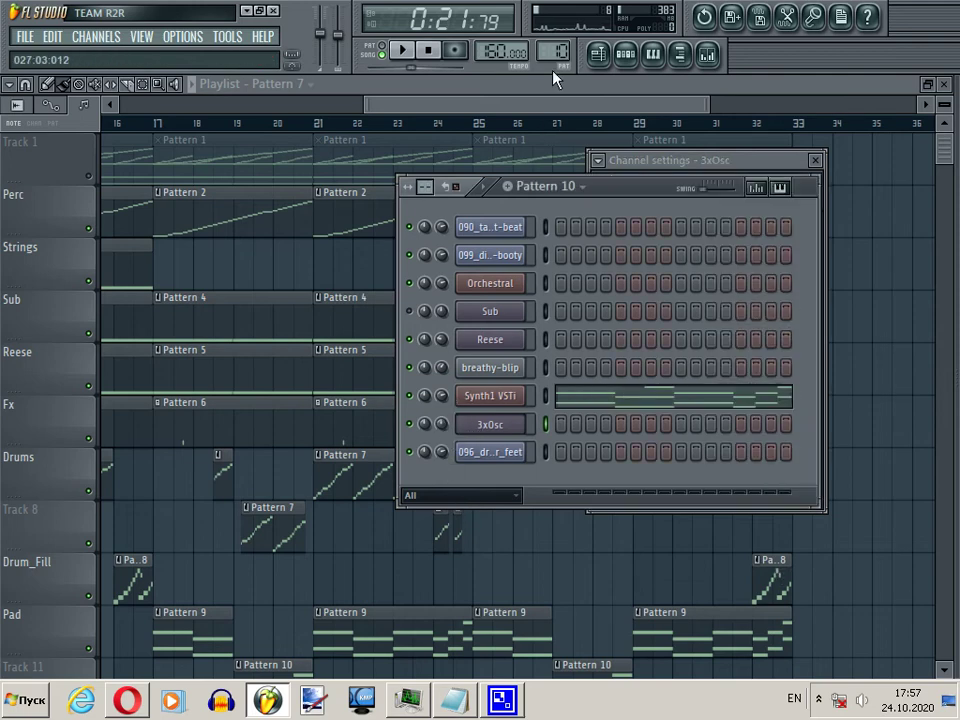
{"action": "scroll", "coordinate": [540, 186], "scroll_direction": "down", "scroll_amount": 1}
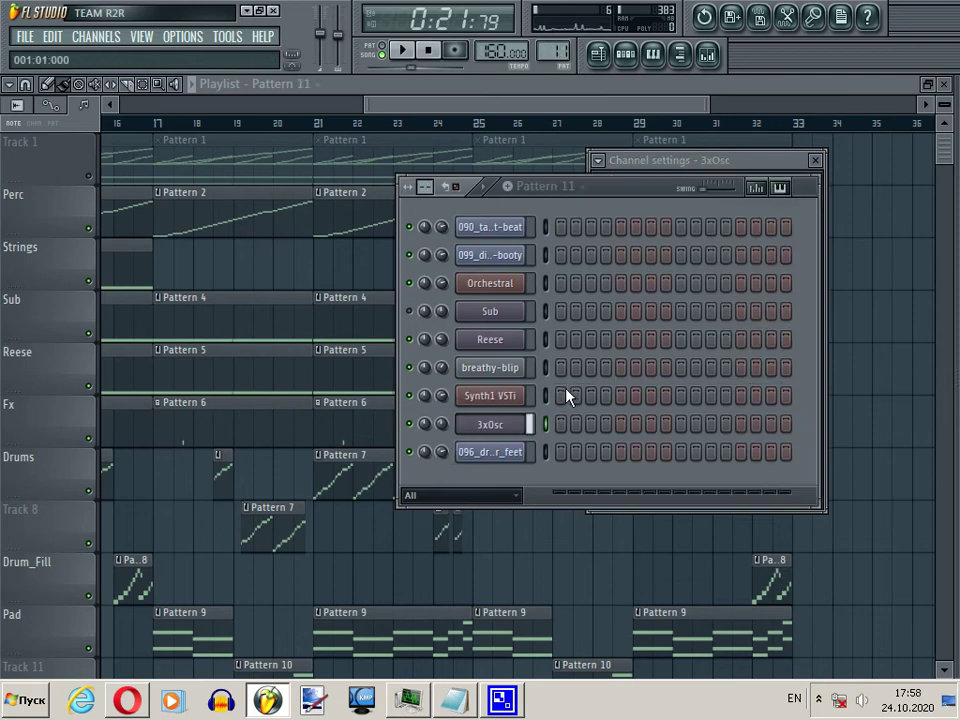
Step: Draw a C5 note about one bar long at the start of Pattern 11's 3xOsc piano roll and return to the playlist
{"action": "left_click", "coordinate": [500, 437]}
{"action": "right_click", "coordinate": [505, 437]}
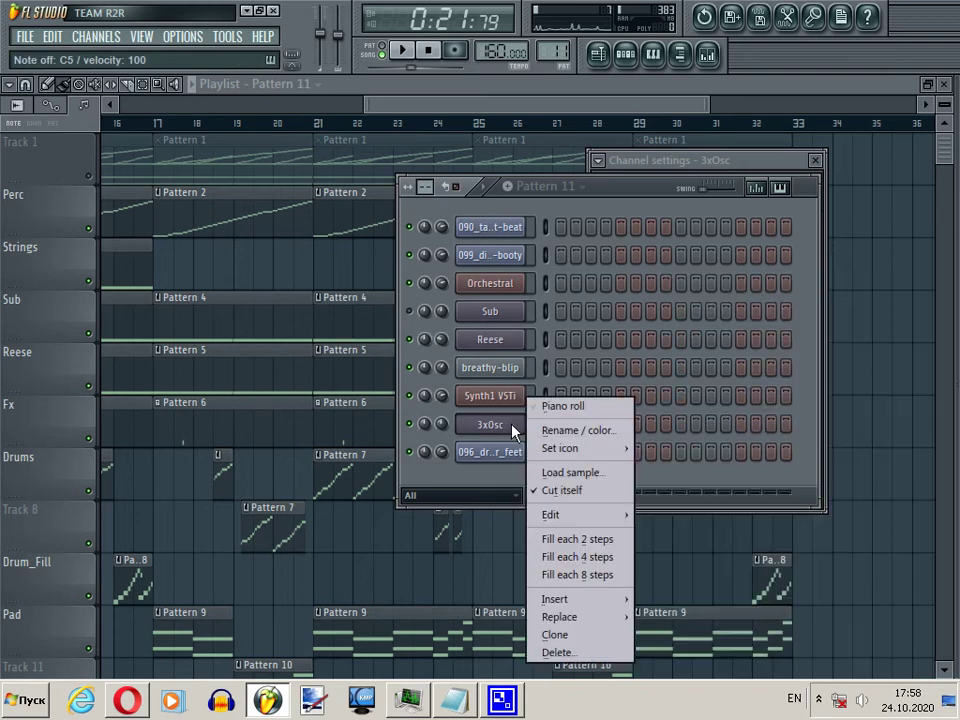
{"action": "left_click", "coordinate": [560, 406]}
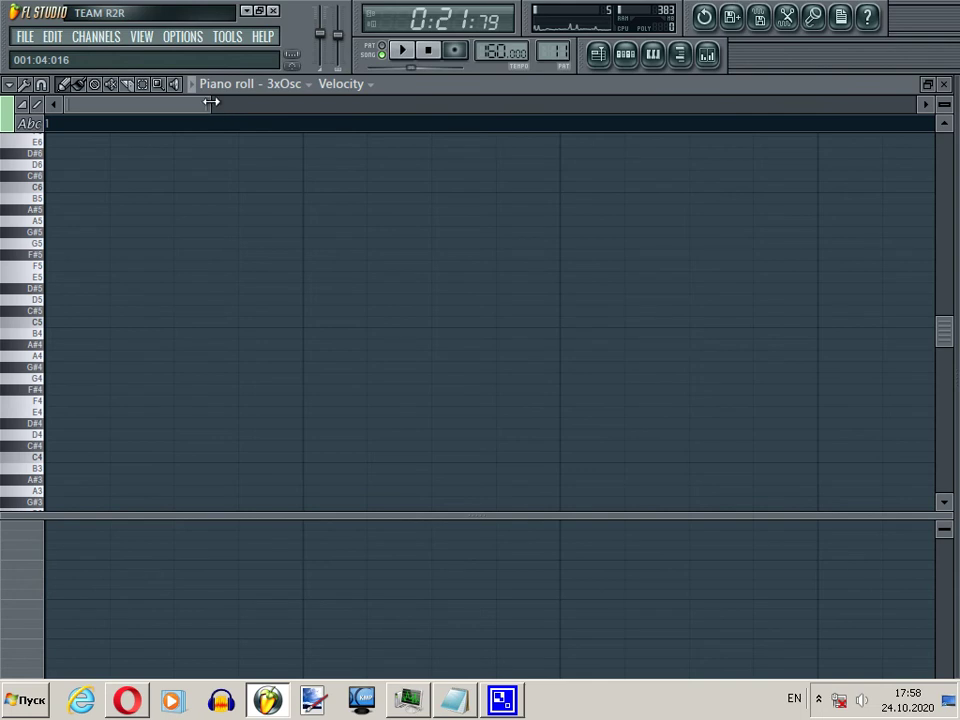
{"action": "left_click_drag", "start_coordinate": [211, 102], "coordinate": [302, 103]}
{"action": "left_click", "coordinate": [52, 323]}
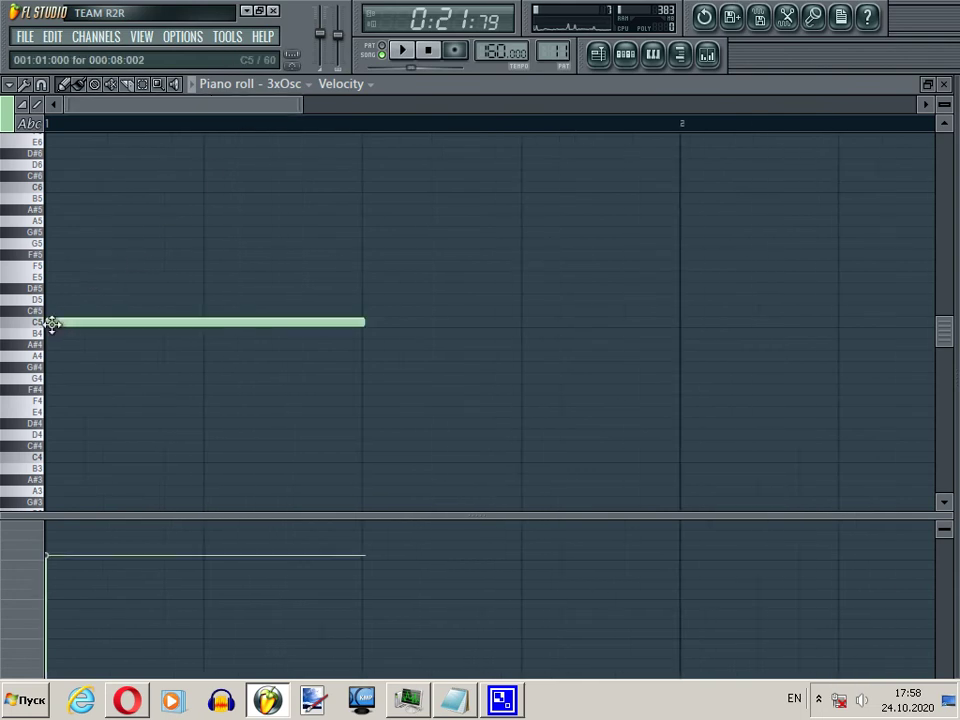
{"action": "left_click_drag", "start_coordinate": [358, 323], "coordinate": [688, 322]}
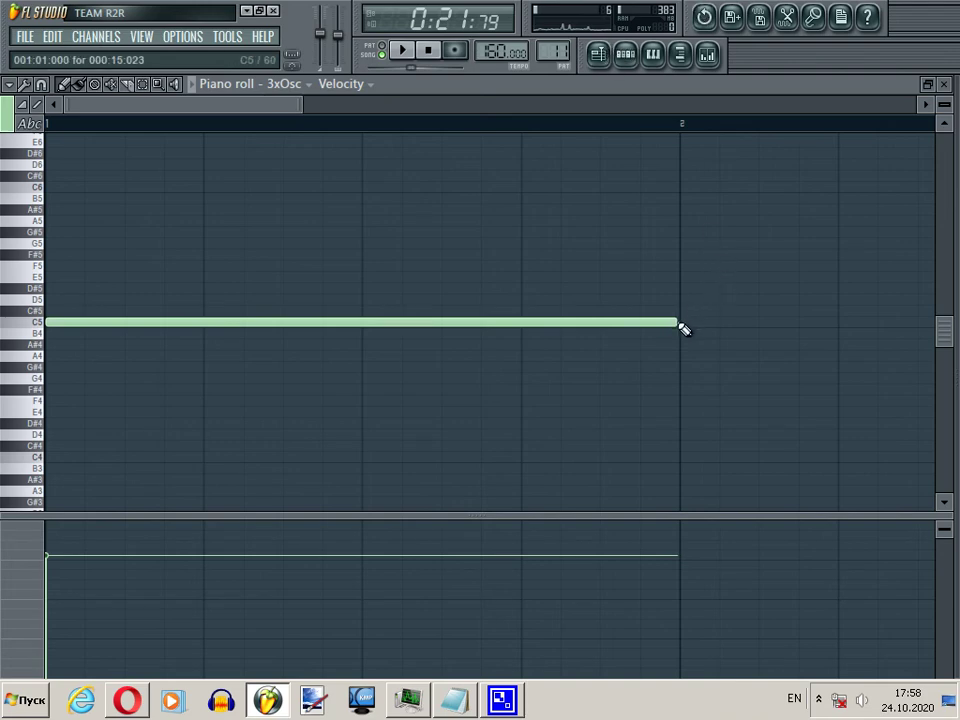
{"action": "left_click", "coordinate": [598, 54]}
{"action": "scroll", "coordinate": [500, 545], "scroll_direction": "down", "scroll_amount": 3}
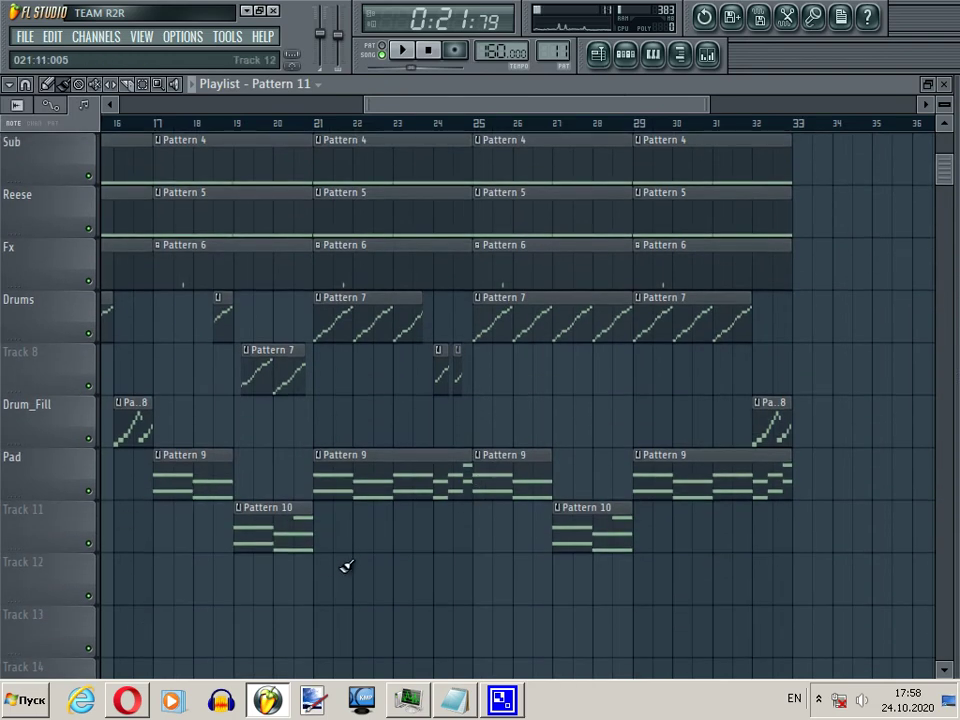
{"action": "left_click", "coordinate": [330, 566]}
{"action": "left_click_drag", "start_coordinate": [332, 569], "coordinate": [390, 572]}
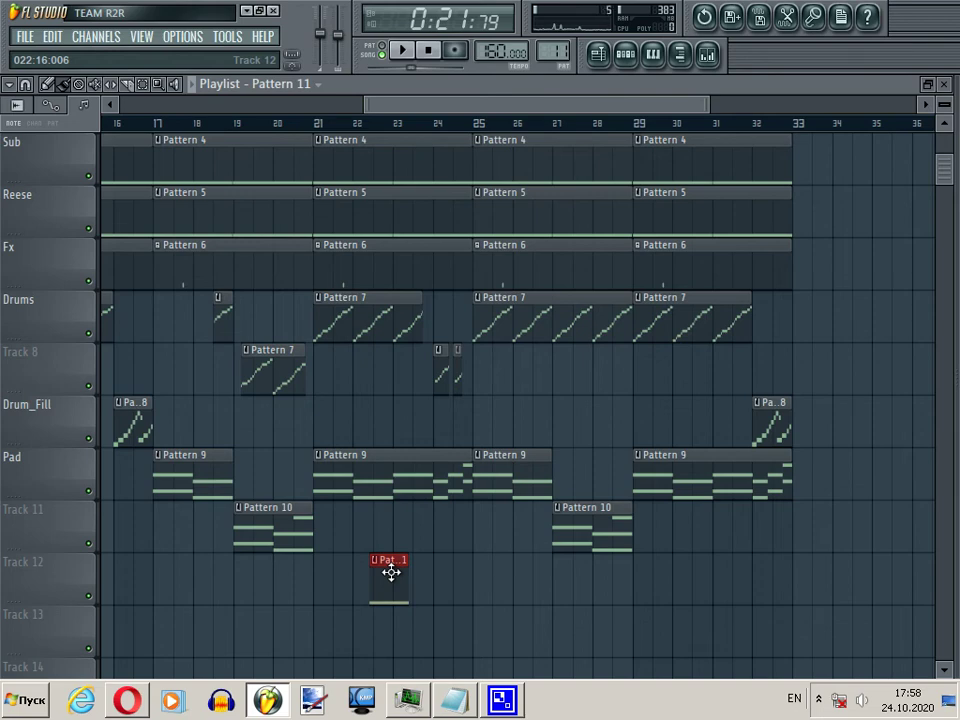
{"action": "left_click_drag", "start_coordinate": [390, 572], "coordinate": [335, 583]}
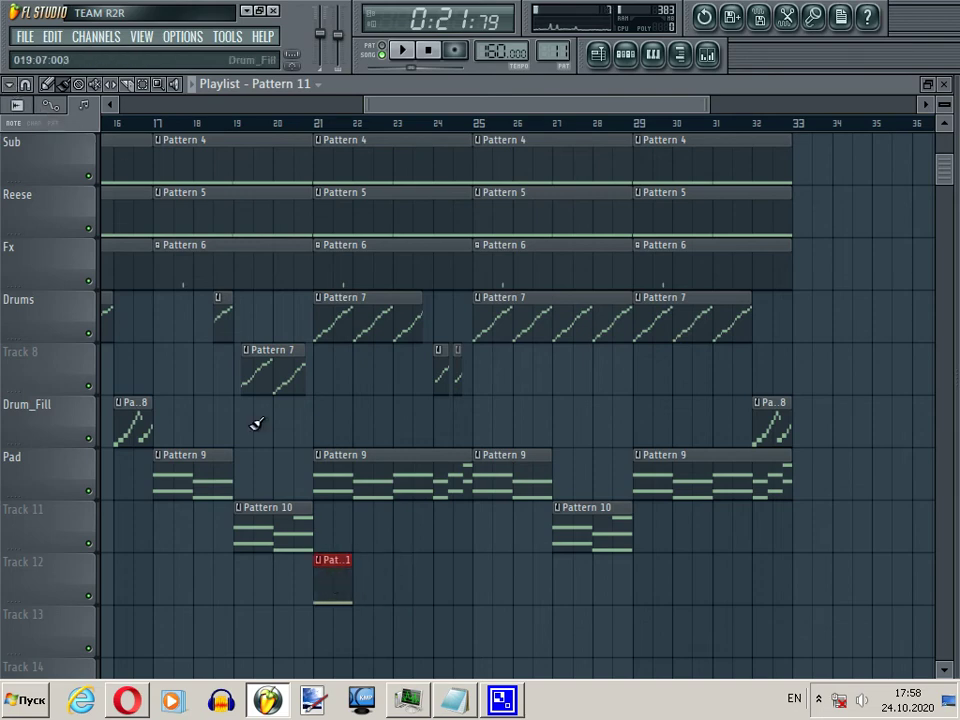
{"action": "right_click", "coordinate": [332, 585]}
Step: Set the playlist snap to Cell
{"action": "left_click", "coordinate": [10, 84]}
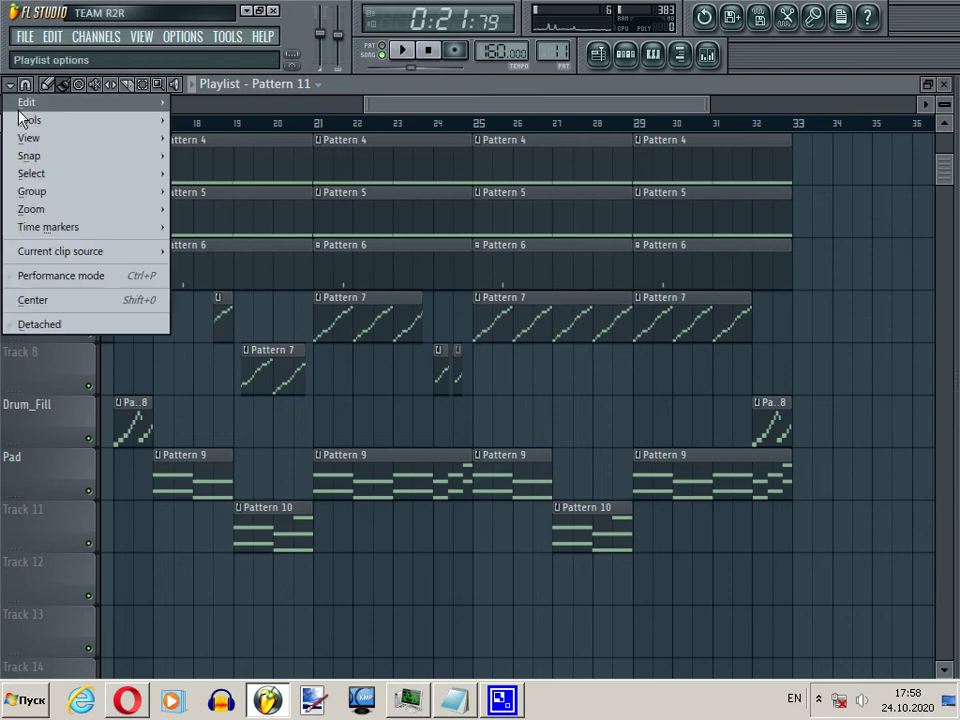
{"action": "mouse_move", "coordinate": [94, 156]}
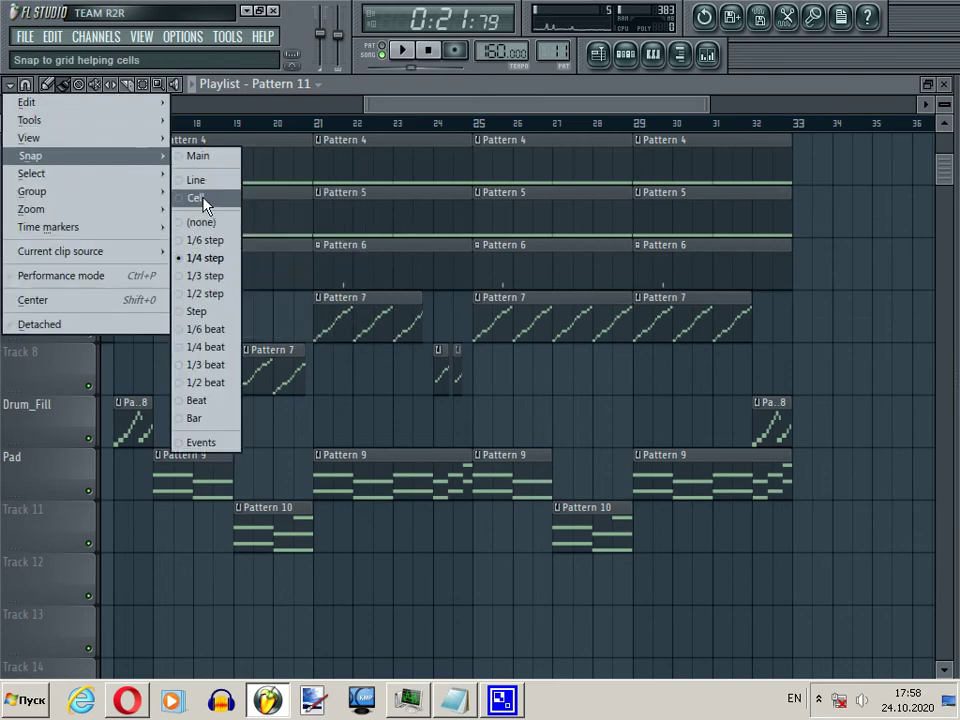
{"action": "left_click", "coordinate": [205, 200]}
Step: Copy the Pad track's bar 21 Pattern 9 clip to Track 12 with Pattern 11 as its source, and open that pattern for editing
{"action": "left_click_drag", "start_coordinate": [370, 463], "coordinate": [377, 598]}
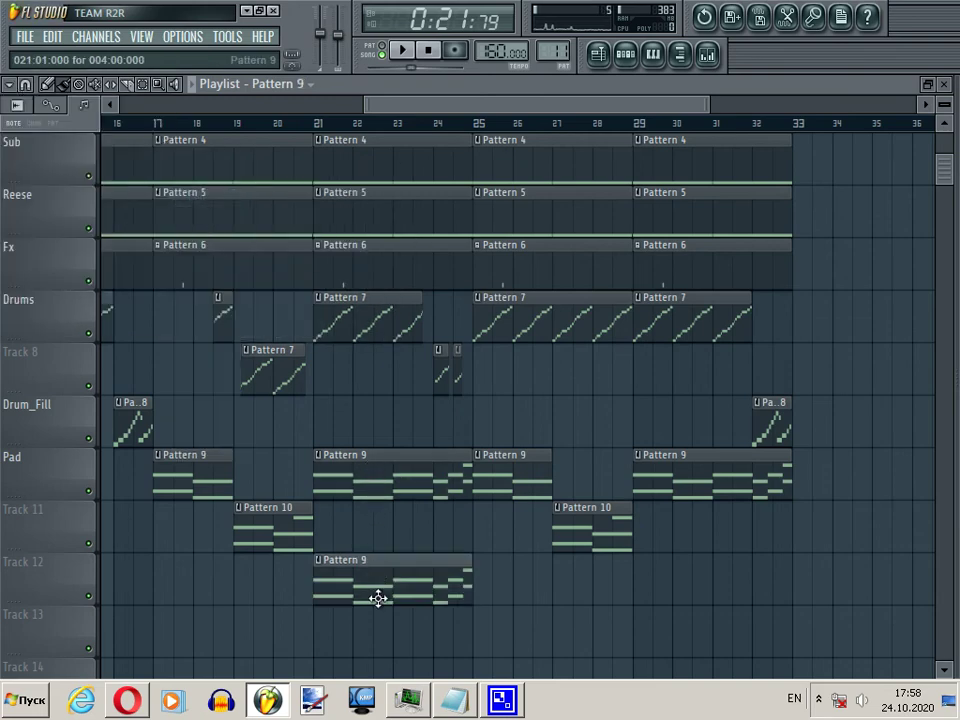
{"action": "left_click", "coordinate": [324, 563]}
{"action": "mouse_move", "coordinate": [413, 513]}
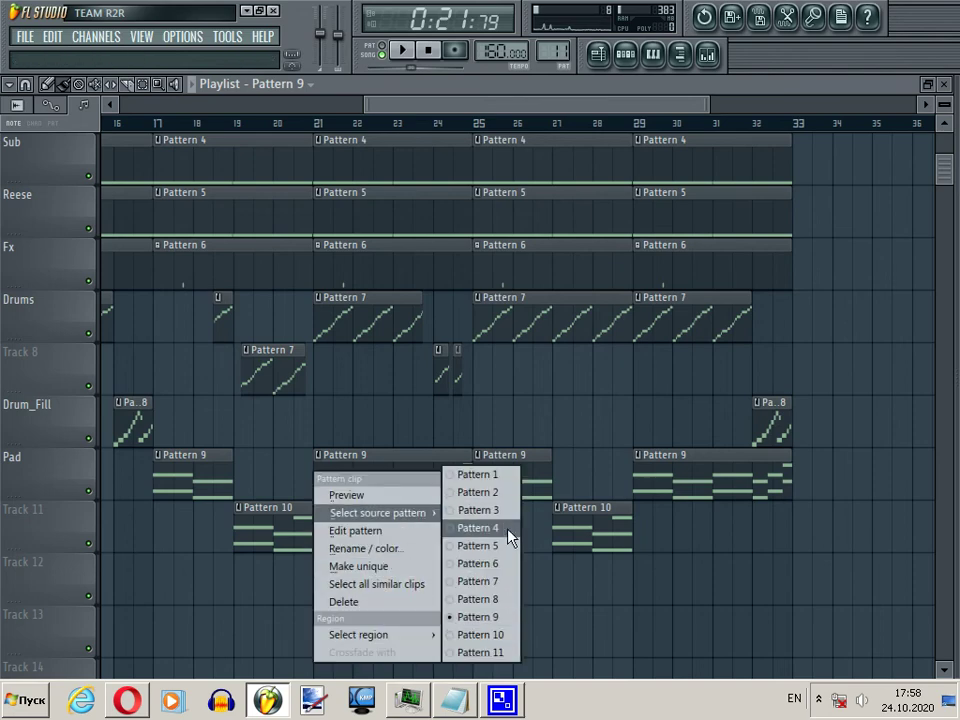
{"action": "left_click", "coordinate": [511, 653]}
{"action": "double_click", "coordinate": [342, 579]}
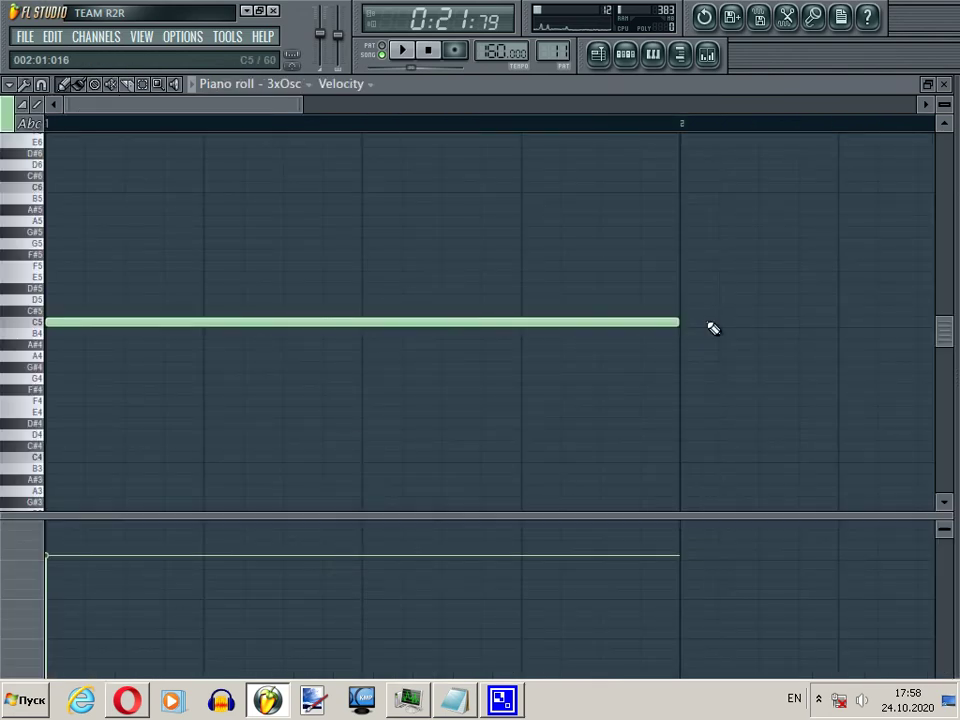
Step: Lengthen the C5 note in Pattern 11's 3xOsc piano roll to four bars and return to the playlist
{"action": "left_click_drag", "start_coordinate": [302, 103], "coordinate": [720, 100]}
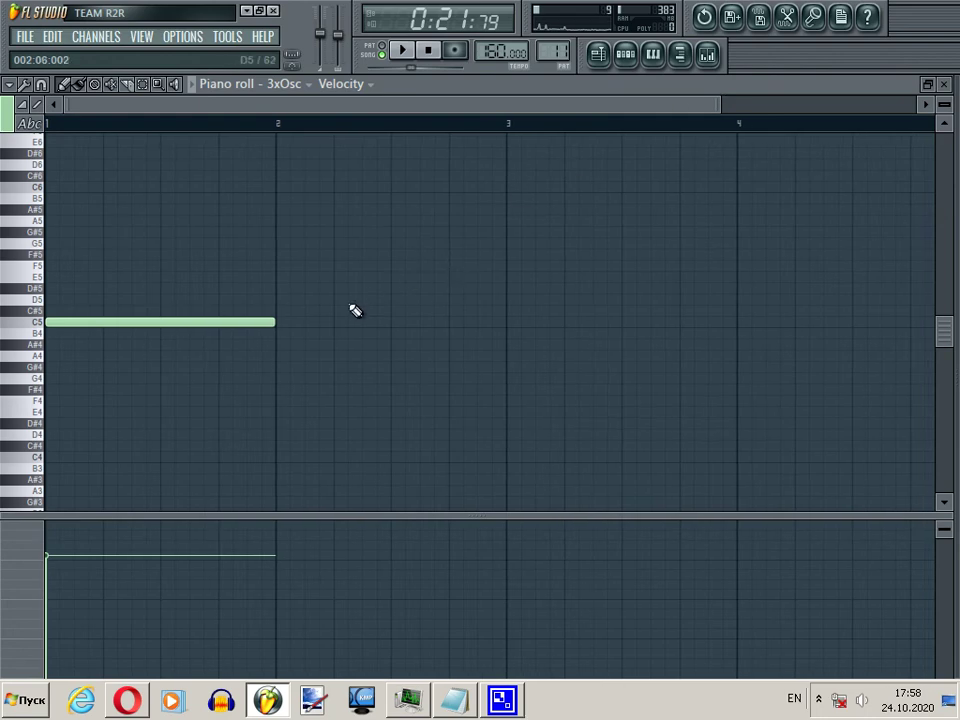
{"action": "left_click_drag", "start_coordinate": [280, 323], "coordinate": [737, 323]}
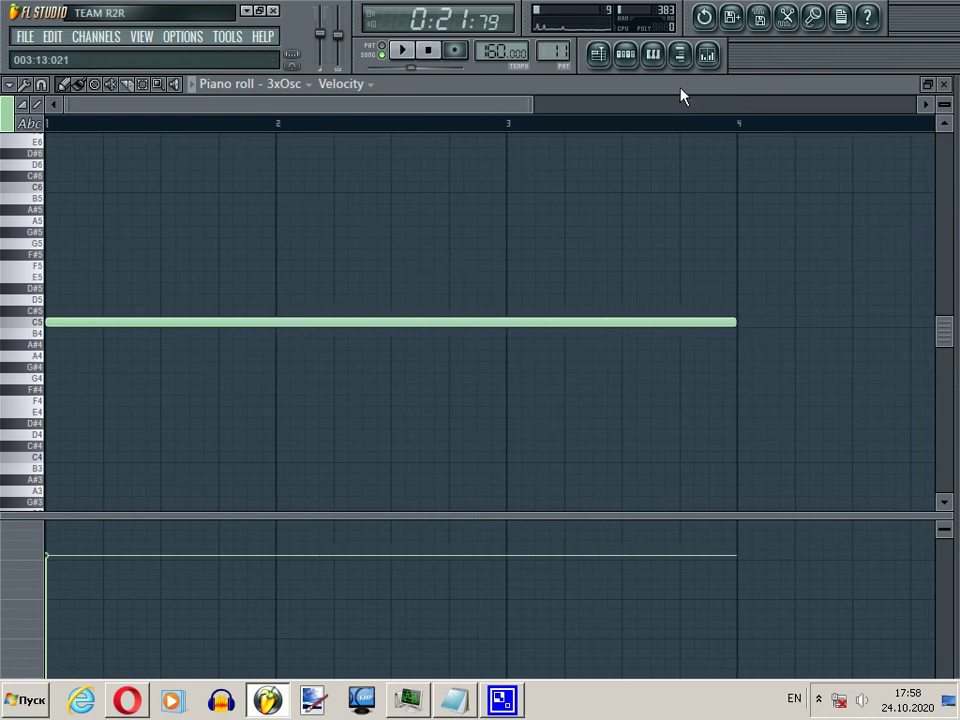
{"action": "left_click_drag", "start_coordinate": [534, 103], "coordinate": [804, 104]}
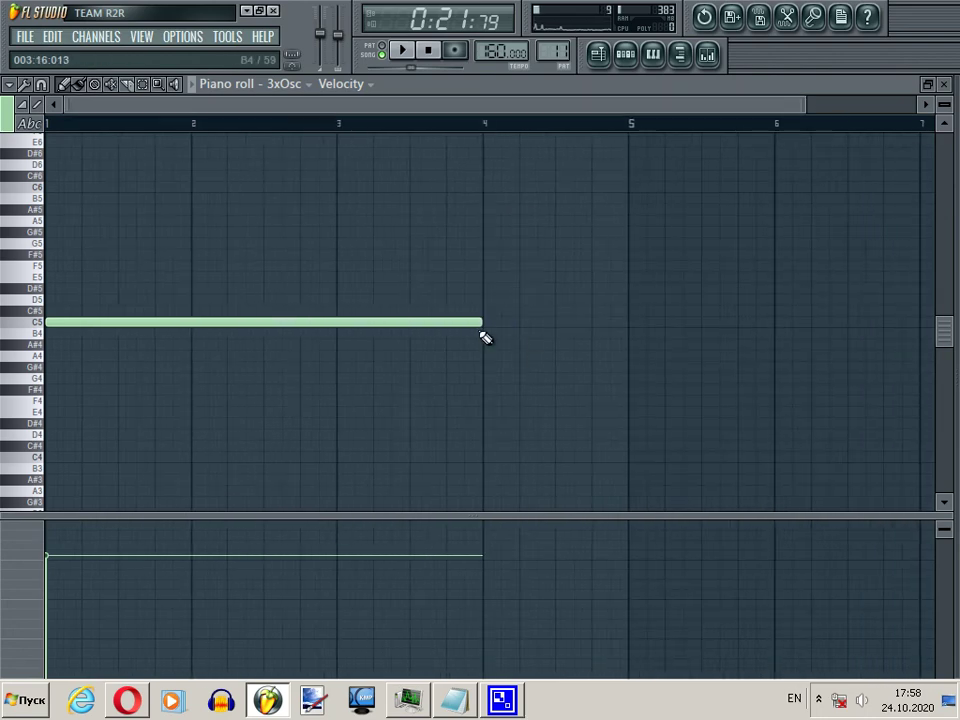
{"action": "left_click_drag", "start_coordinate": [478, 324], "coordinate": [628, 322]}
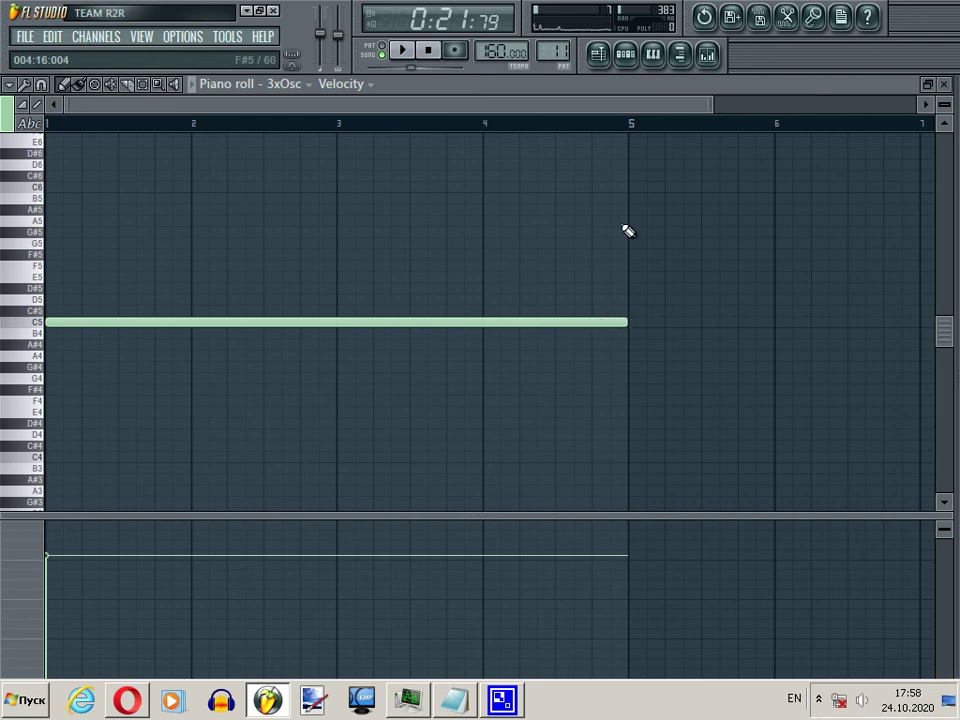
{"action": "left_click", "coordinate": [600, 52]}
Step: Set the 3xOsc channel's instrument filter type to HP and audition the arrangement from bar 21
{"action": "left_click", "coordinate": [316, 122]}
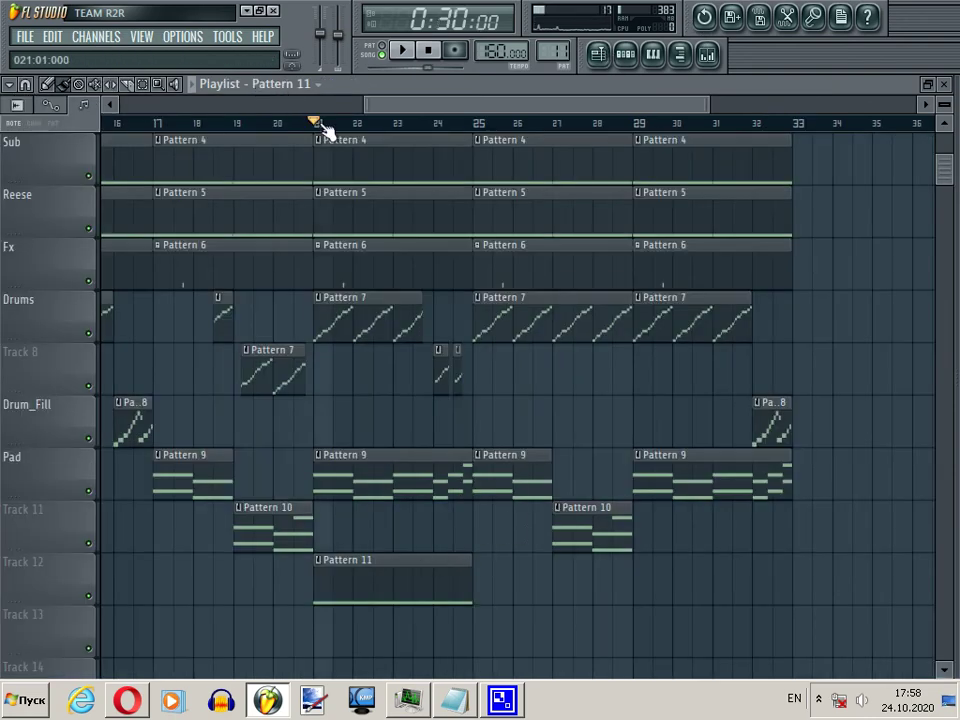
{"action": "key", "text": "space"}
{"action": "left_click", "coordinate": [625, 54]}
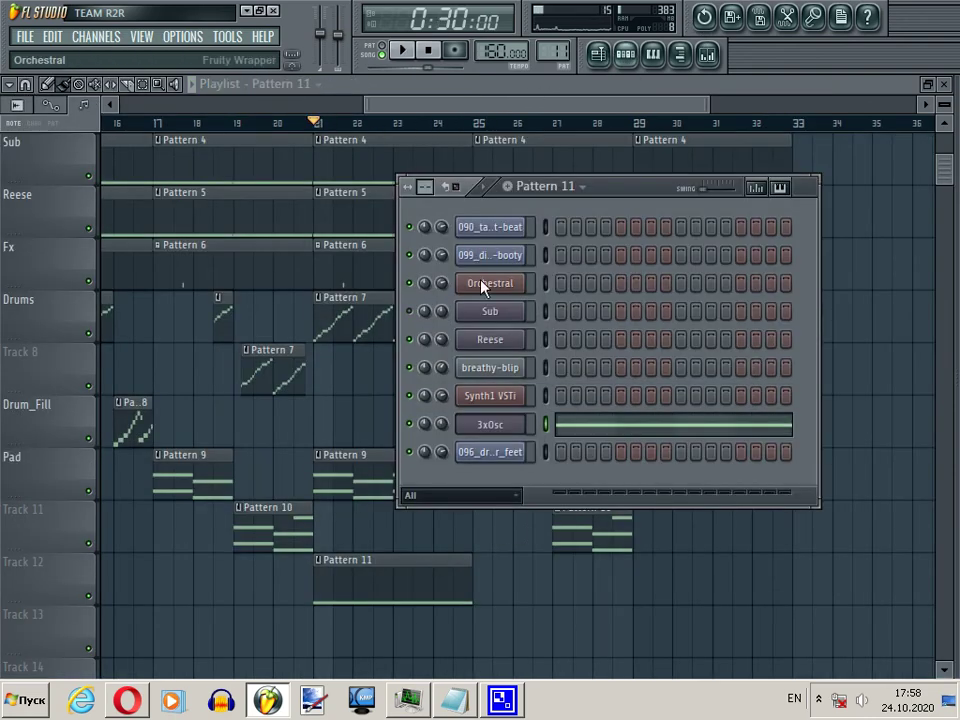
{"action": "left_click", "coordinate": [517, 424]}
{"action": "left_click", "coordinate": [722, 229]}
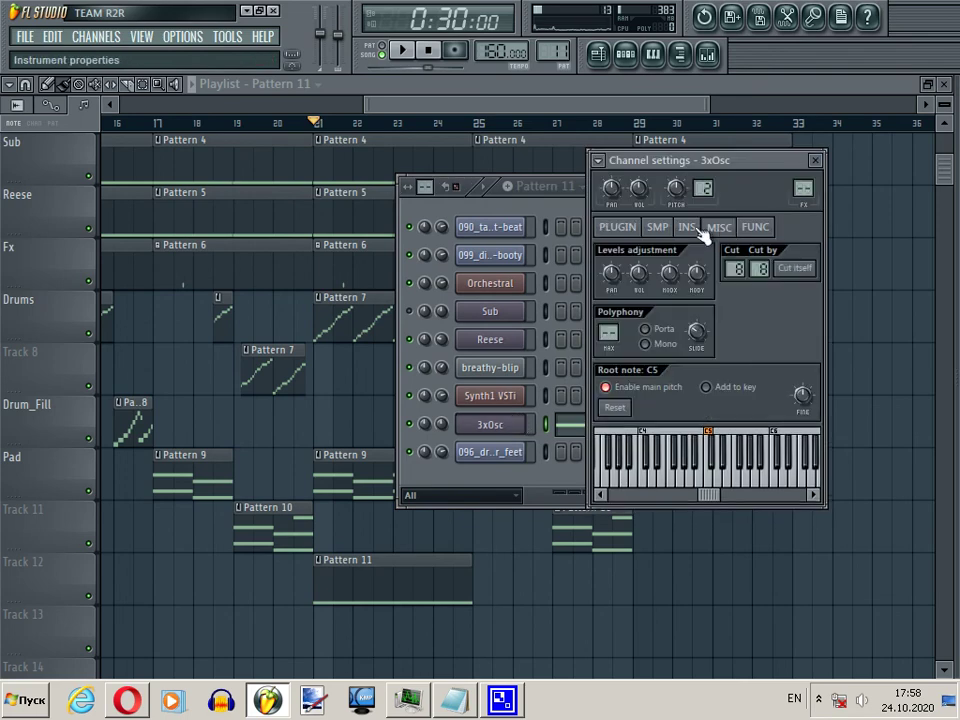
{"action": "left_click", "coordinate": [688, 229]}
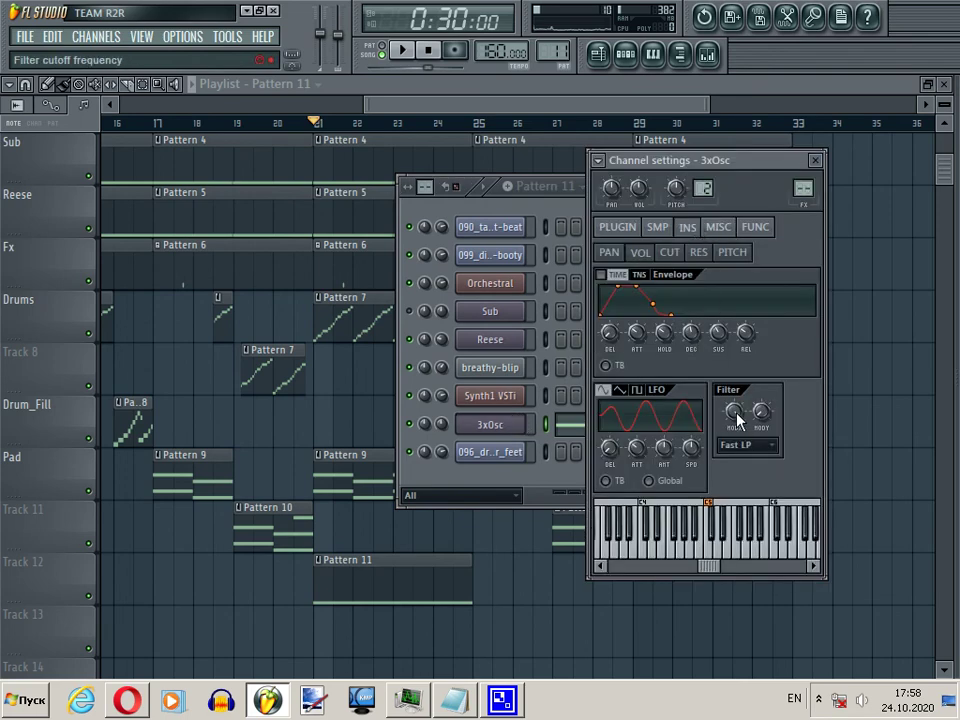
{"action": "left_click", "coordinate": [745, 445]}
{"action": "left_click", "coordinate": [756, 518]}
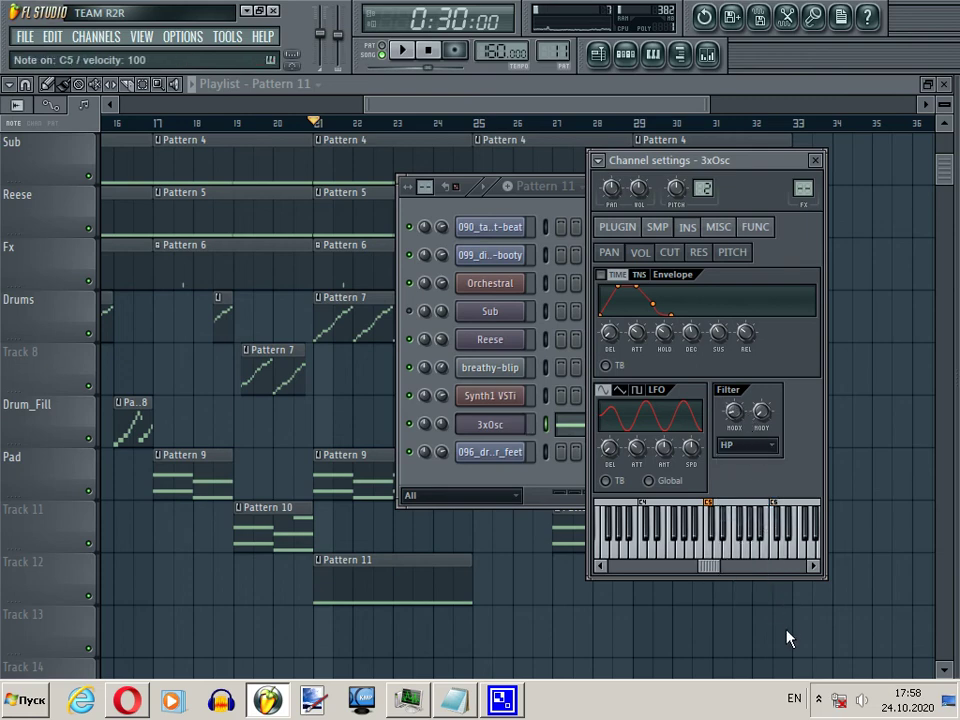
{"action": "key", "text": "space"}
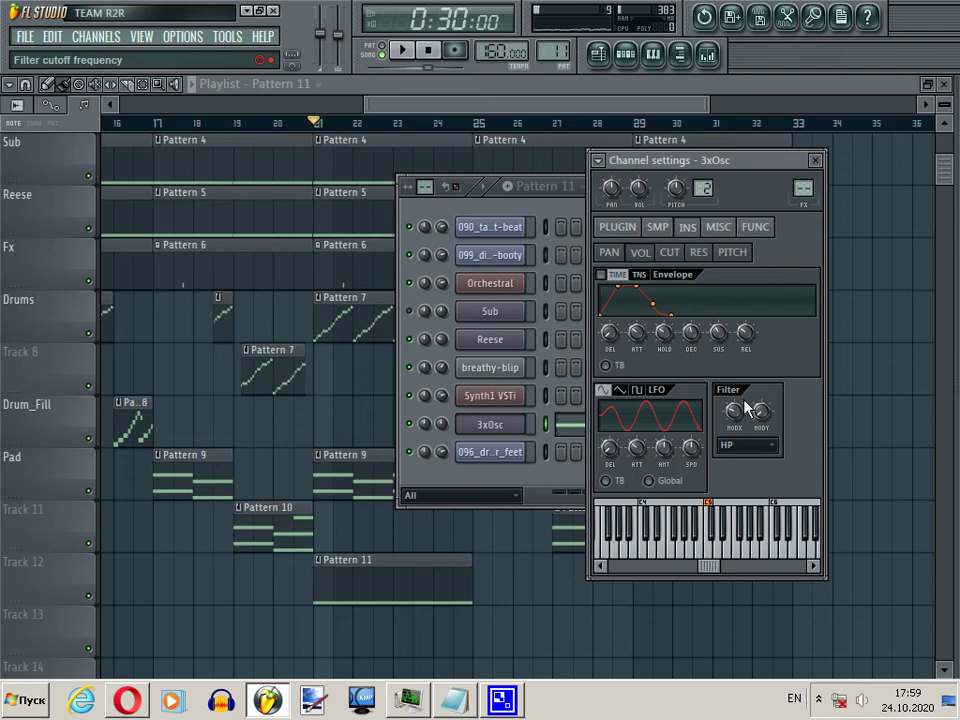
Step: Select bars 21–24 in the playlist and create an automation clip for the 3xOsc filter cutoff frequency
{"action": "left_click_drag", "start_coordinate": [319, 126], "coordinate": [343, 130]}
{"action": "left_click", "coordinate": [477, 125]}
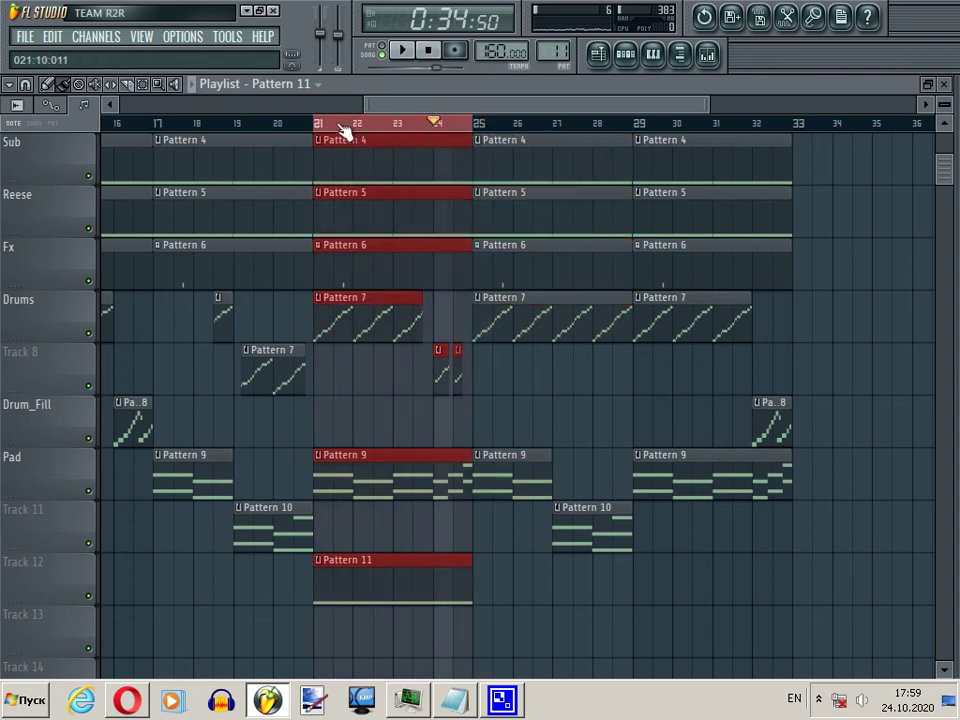
{"action": "left_click", "coordinate": [709, 53]}
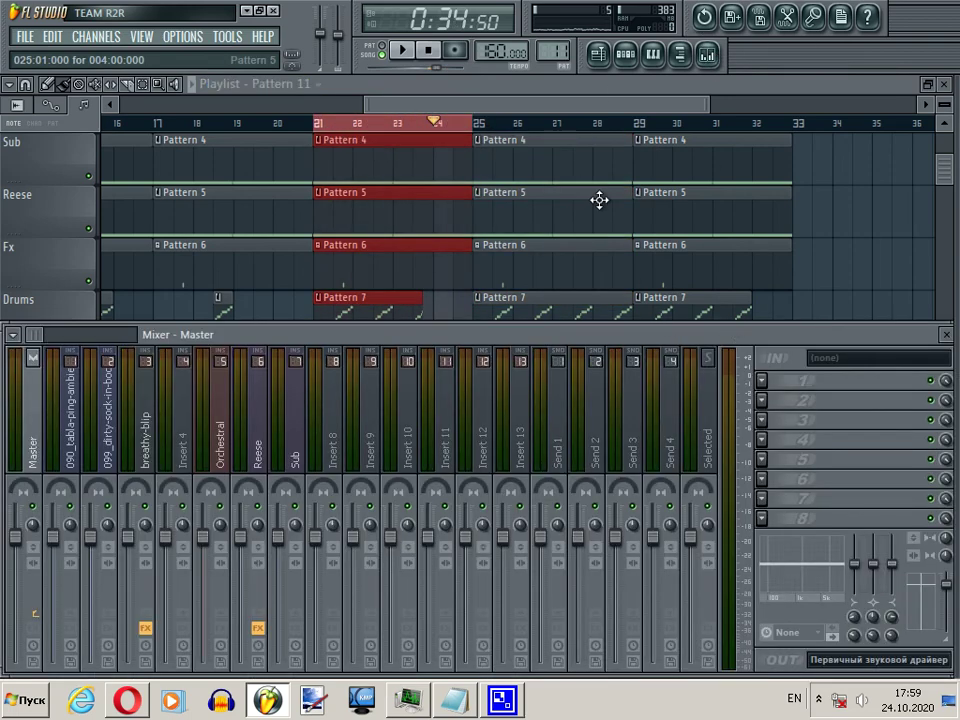
{"action": "left_click", "coordinate": [625, 53]}
{"action": "left_click", "coordinate": [490, 421]}
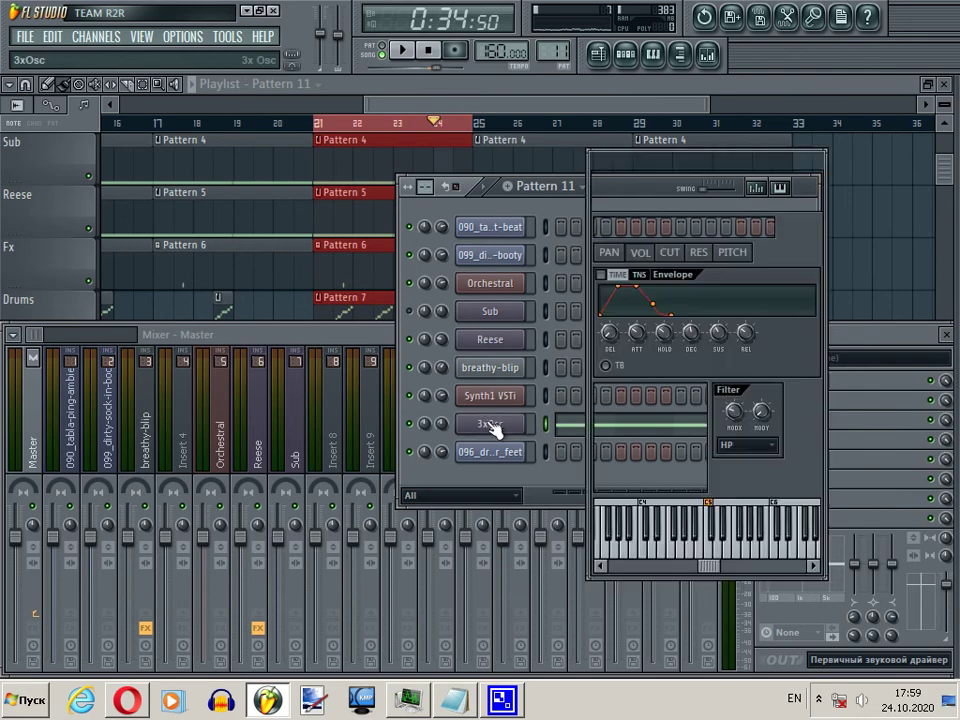
{"action": "right_click", "coordinate": [733, 418]}
{"action": "left_click", "coordinate": [786, 524]}
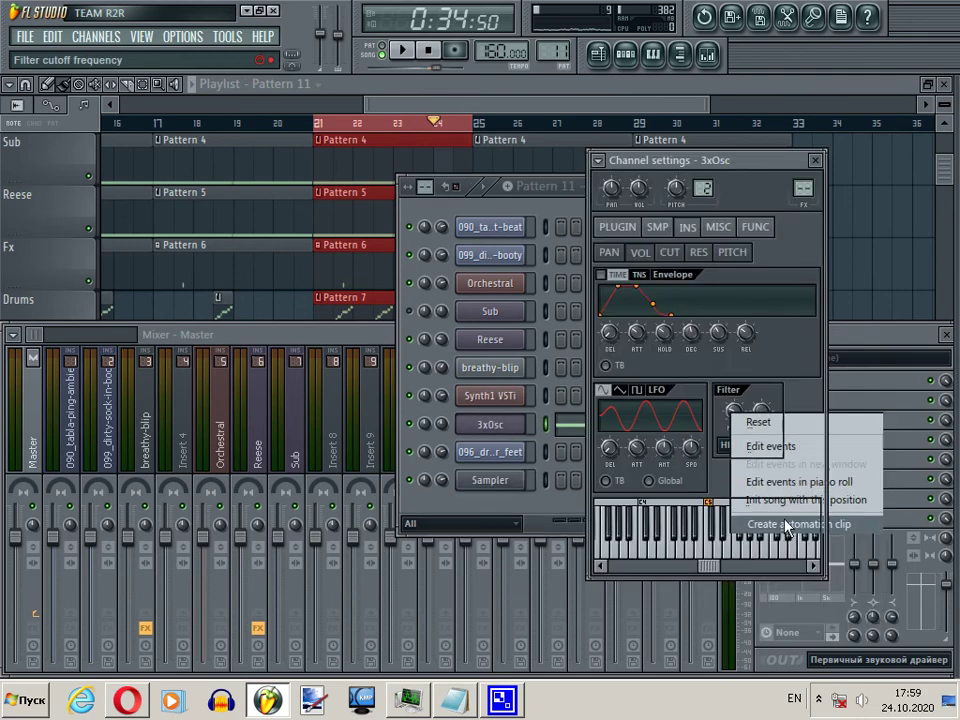
Step: Move the filter cutoff automation clip to Track 13 under Pattern 11 and raise its end point into a rising ramp
{"action": "left_click", "coordinate": [707, 86]}
{"action": "scroll", "coordinate": [437, 236], "scroll_direction": "down", "scroll_amount": 2}
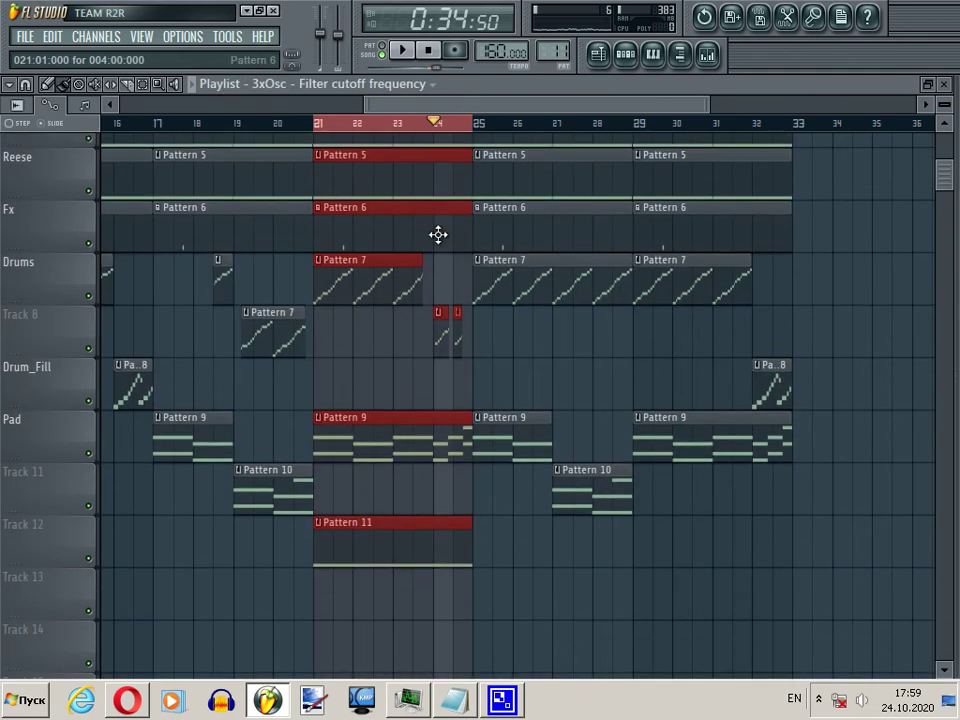
{"action": "scroll", "coordinate": [448, 191], "scroll_direction": "up", "scroll_amount": 2}
{"action": "left_click_drag", "start_coordinate": [434, 150], "coordinate": [434, 492]}
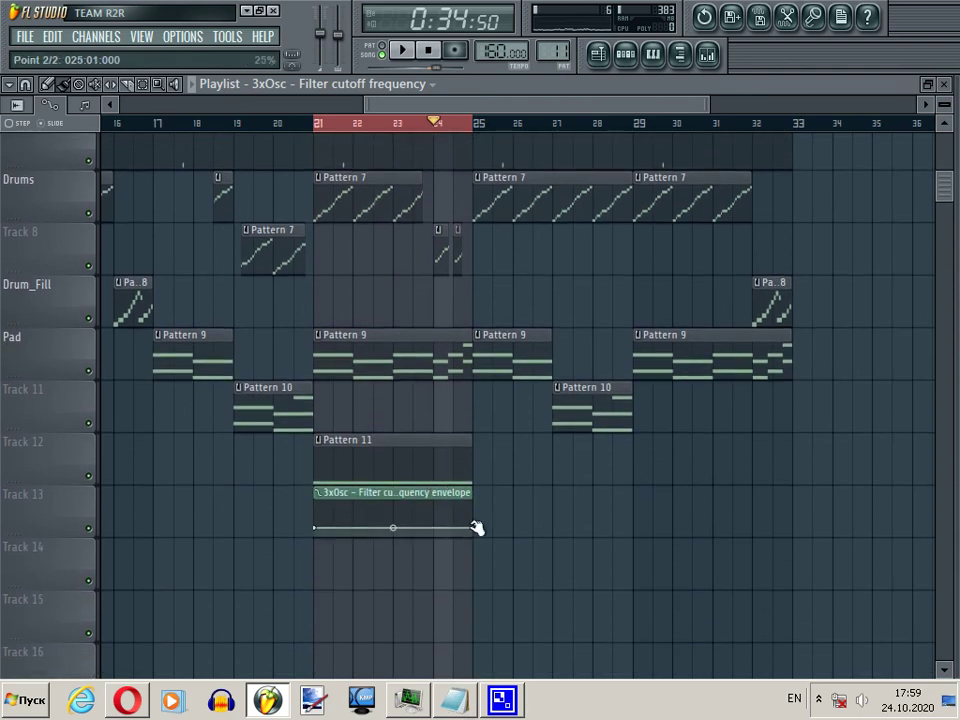
{"action": "left_click_drag", "start_coordinate": [478, 528], "coordinate": [474, 500]}
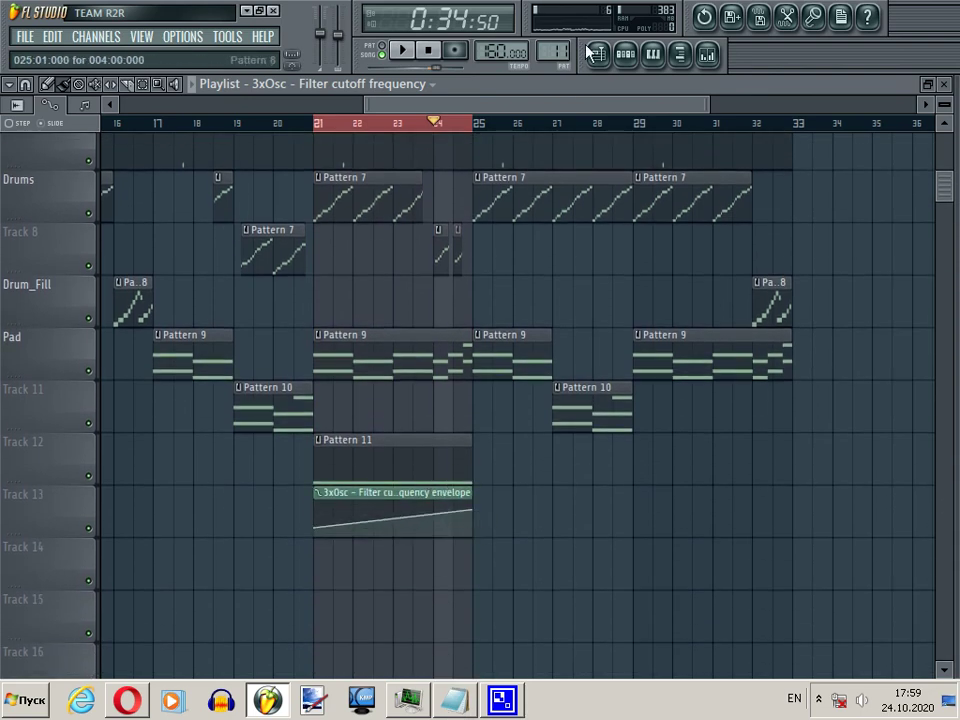
Step: Create a 3xOsc filter resonance automation clip for bars 21–24, move it to Track 14 and raise its end point
{"action": "left_click", "coordinate": [625, 53]}
{"action": "left_click", "coordinate": [494, 425]}
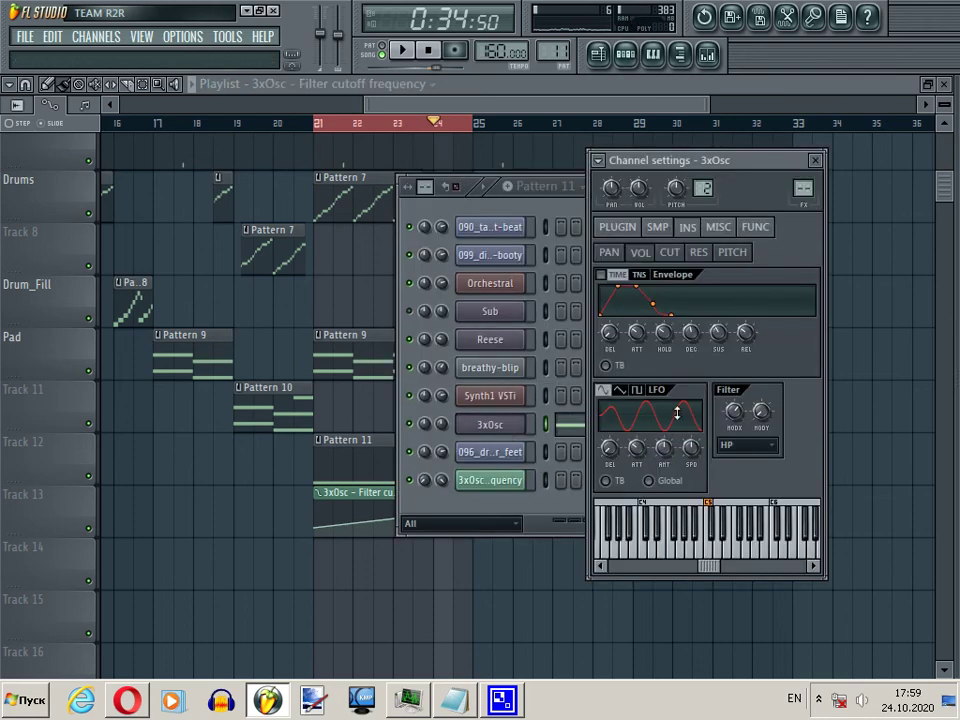
{"action": "right_click", "coordinate": [765, 416]}
{"action": "left_click", "coordinate": [804, 519]}
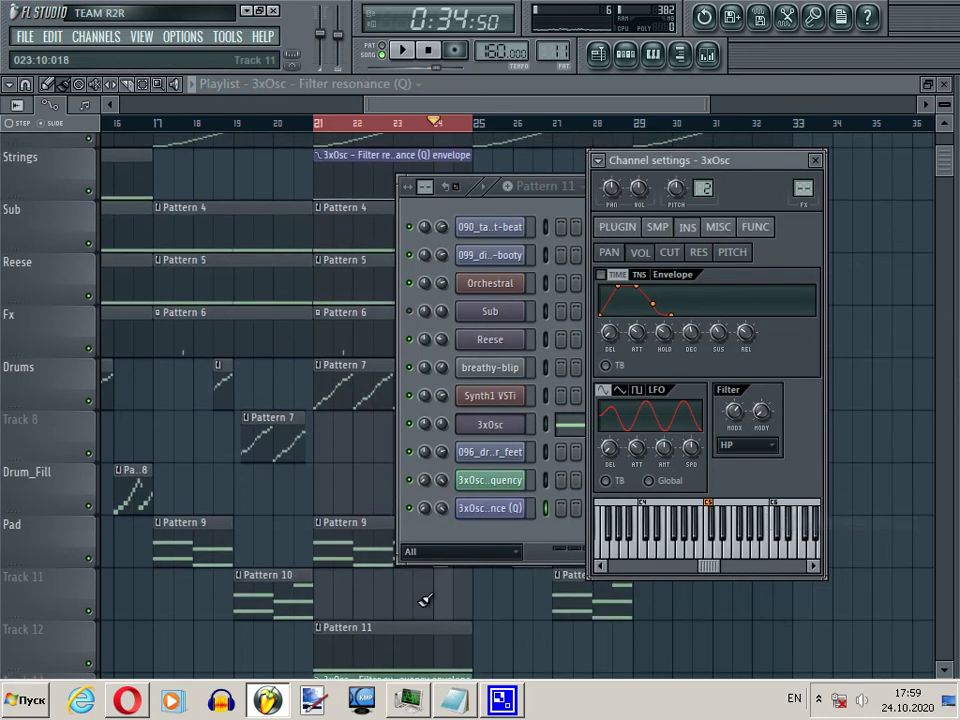
{"action": "left_click_drag", "start_coordinate": [408, 170], "coordinate": [412, 553]}
{"action": "left_click_drag", "start_coordinate": [478, 601], "coordinate": [478, 577]}
Step: Play from bar 21 and lower the resonance envelope's end point to just over half
{"action": "left_click", "coordinate": [316, 123]}
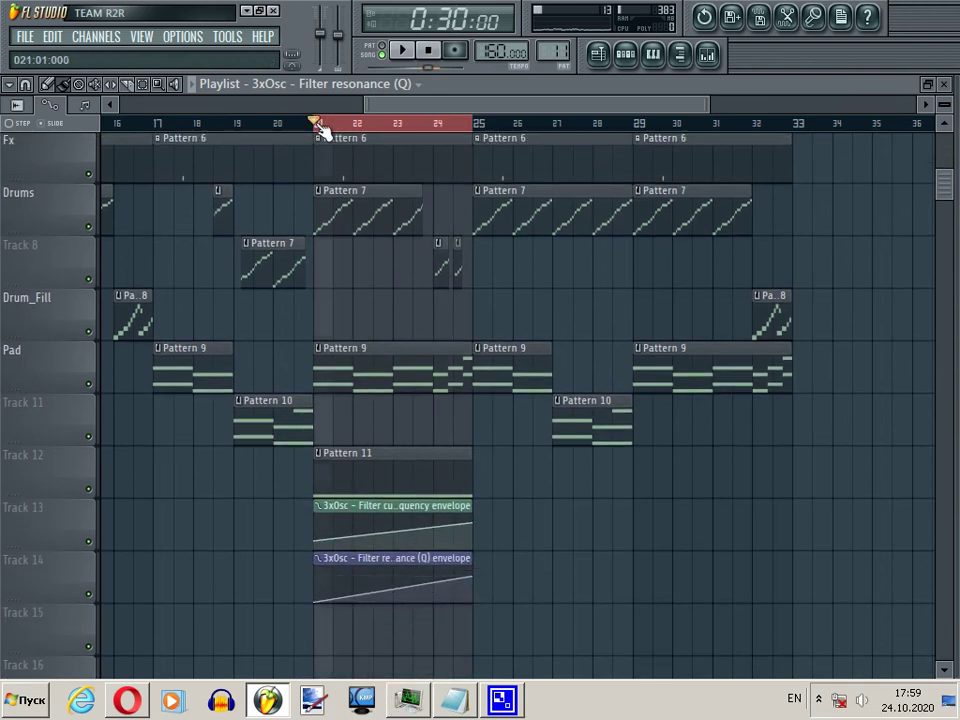
{"action": "key", "text": "space"}
{"action": "left_click_drag", "start_coordinate": [476, 579], "coordinate": [477, 587]}
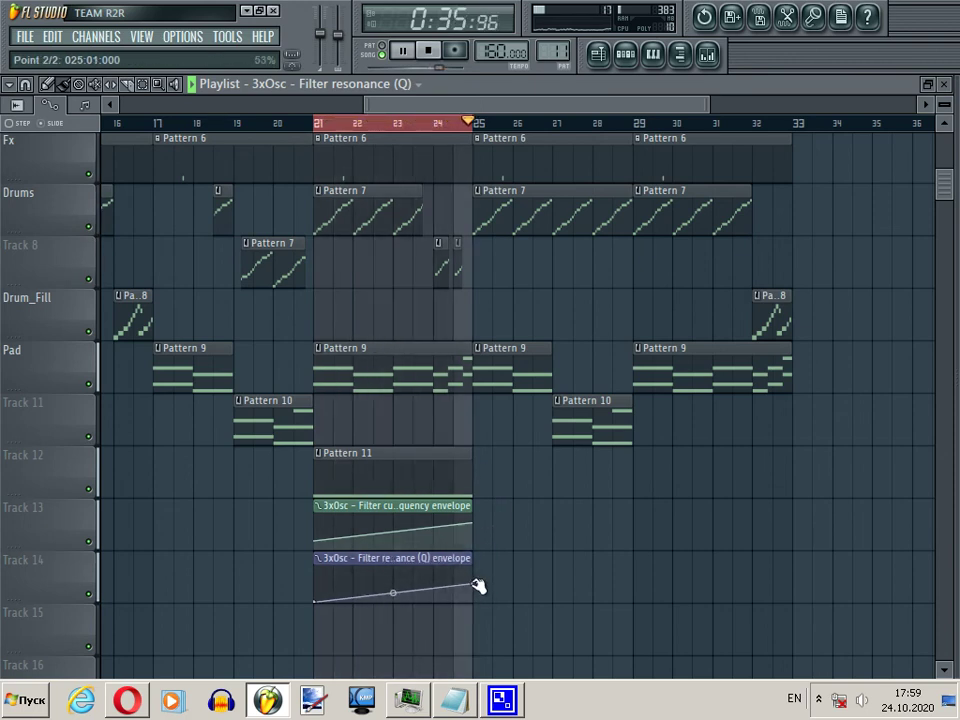
{"action": "key", "text": "space"}
{"action": "left_click_drag", "start_coordinate": [478, 586], "coordinate": [479, 584]}
{"action": "key", "text": "space"}
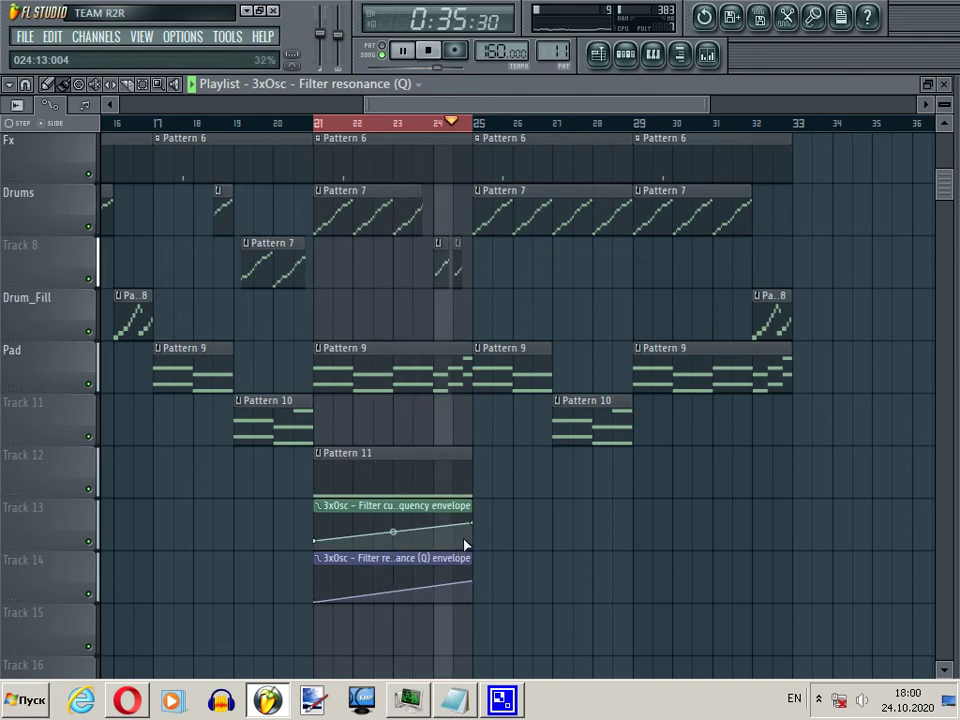
{"action": "key", "text": "space"}
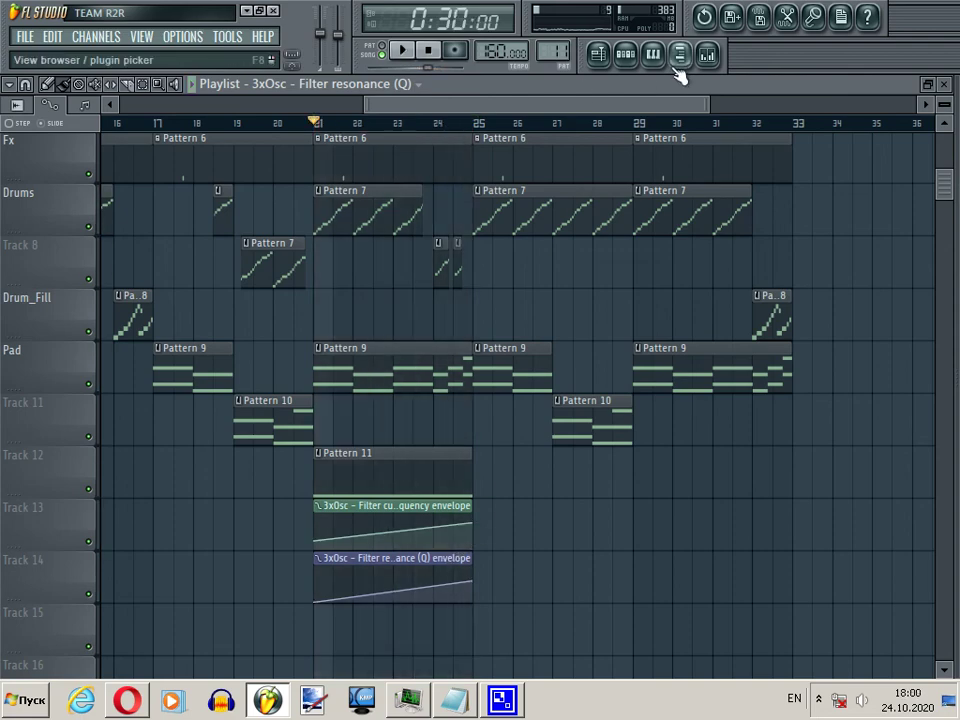
Step: Route the 3xOsc channel to mixer track 8
{"action": "left_click", "coordinate": [707, 56]}
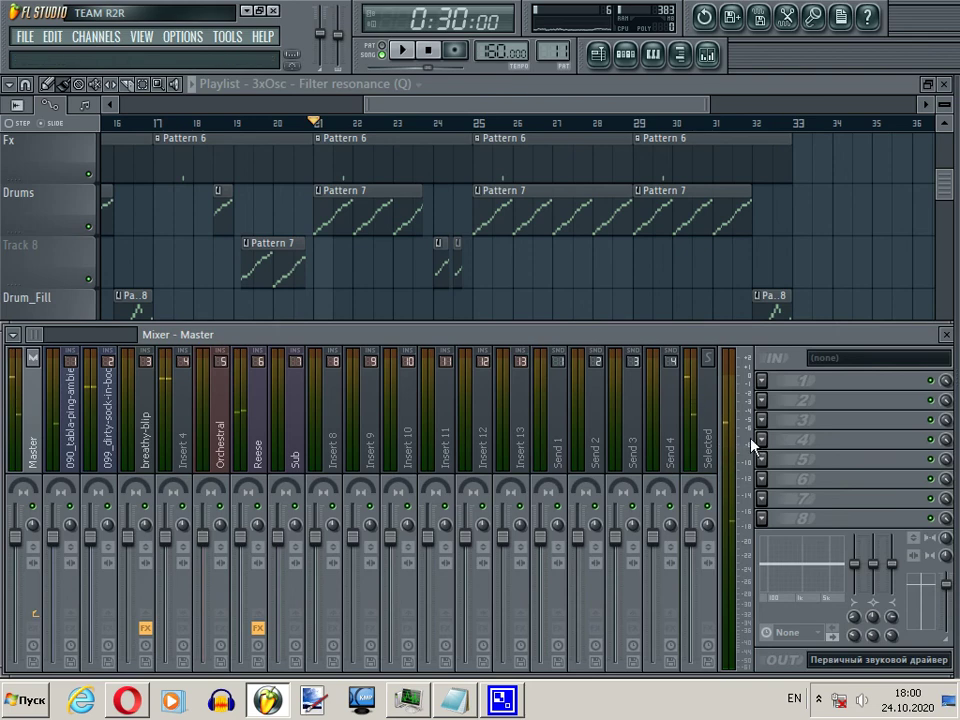
{"action": "left_click", "coordinate": [625, 55]}
{"action": "left_click", "coordinate": [455, 432]}
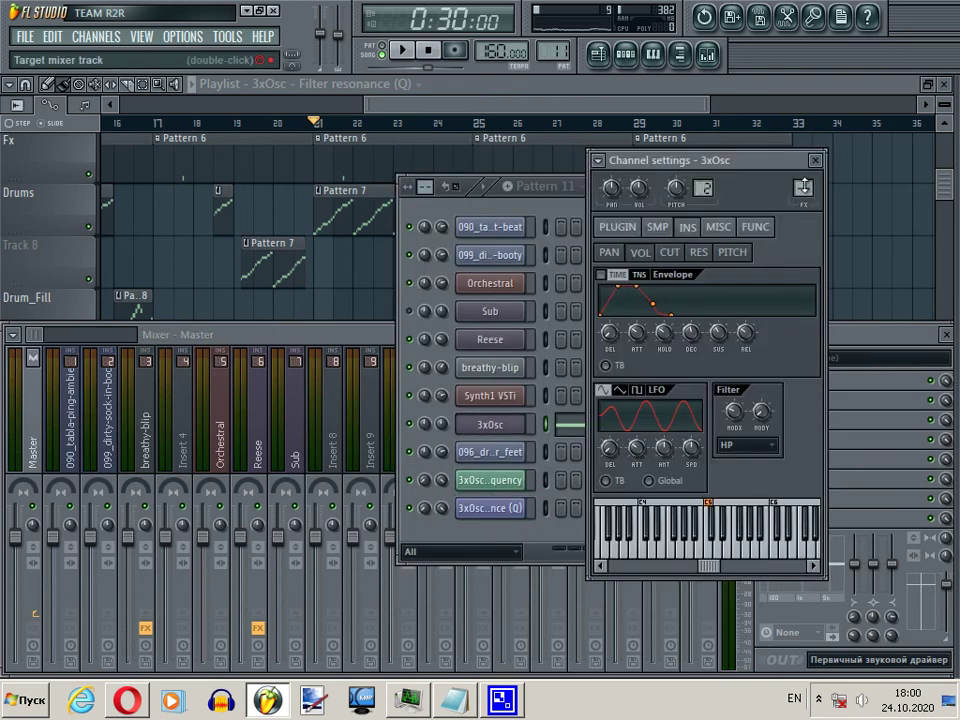
{"action": "left_click_drag", "start_coordinate": [801, 187], "coordinate": [802, 125]}
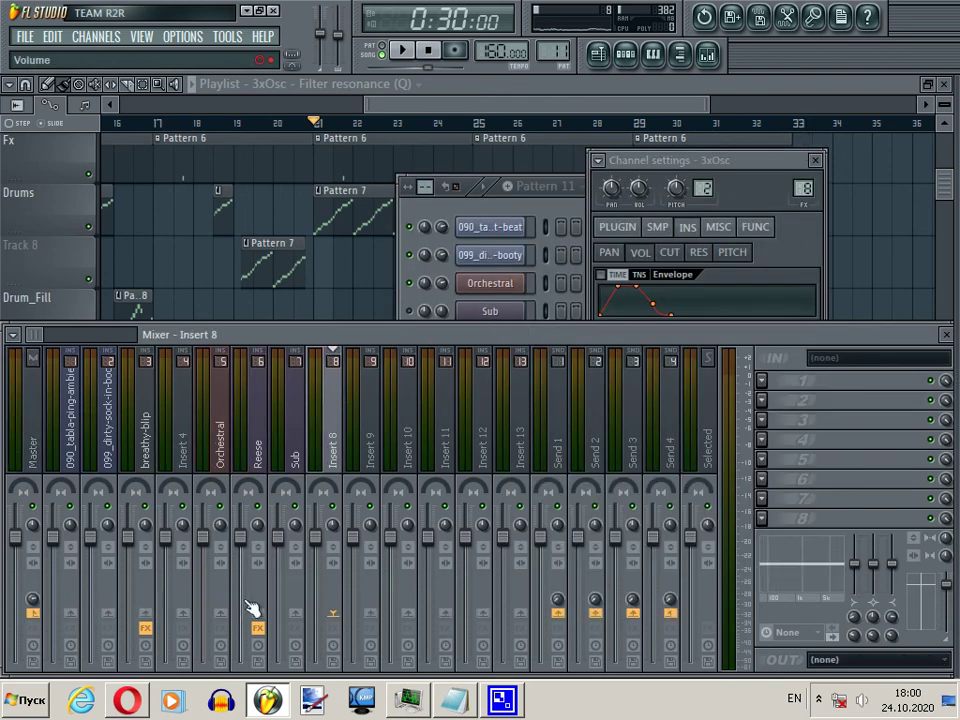
Step: Rename the 3xOsc channel to Rise and give mixer track 8 the same name
{"action": "left_click", "coordinate": [726, 162]}
{"action": "type", "text": "Ris"}
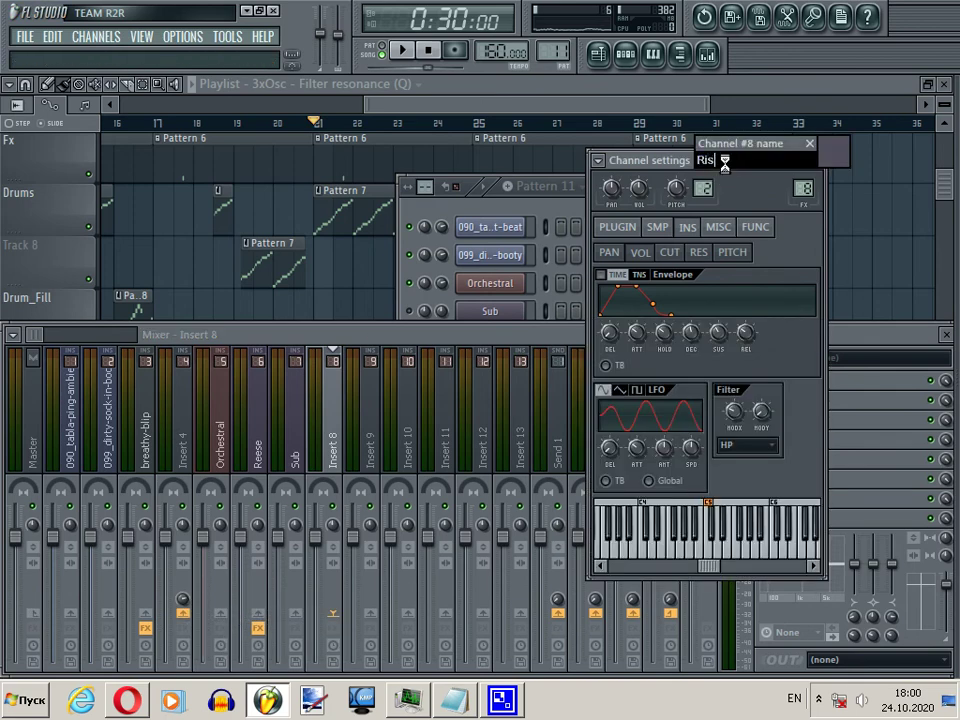
{"action": "type", "text": "e"}
{"action": "key", "text": "Return"}
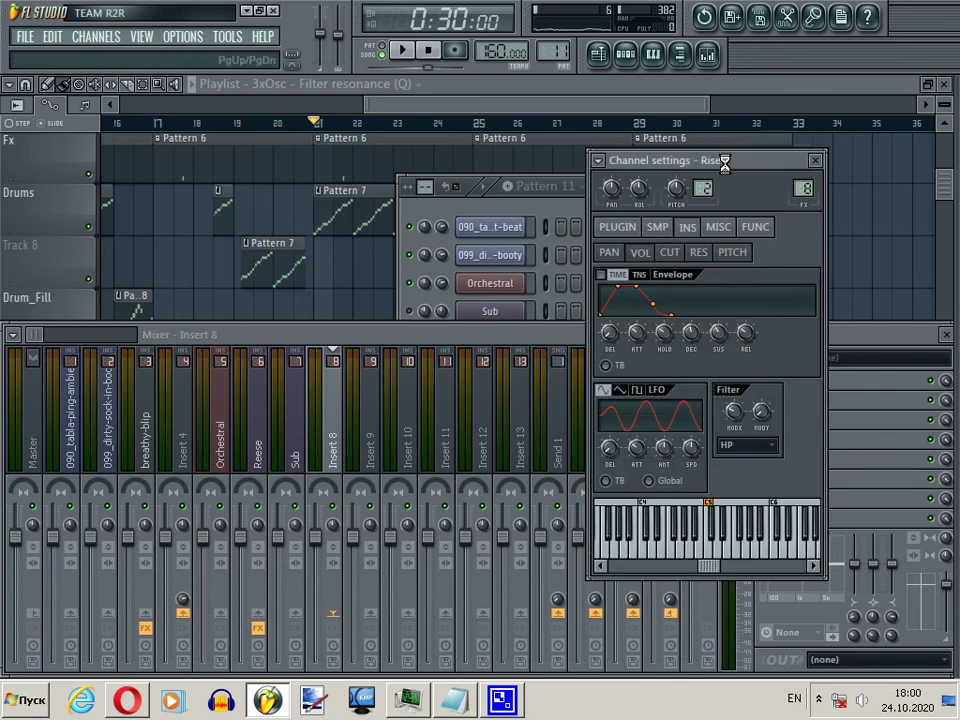
{"action": "right_click", "coordinate": [338, 418]}
{"action": "mouse_move", "coordinate": [476, 412]}
{"action": "left_click", "coordinate": [572, 413]}
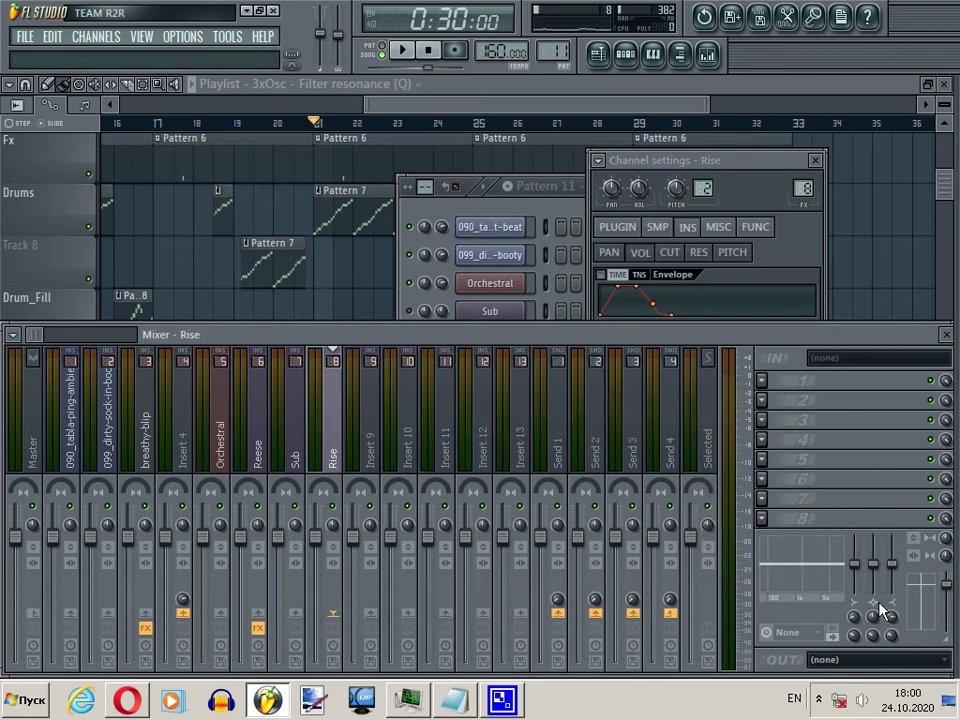
Step: Cut the low EQ band on the Rise mixer track while playing back from bar 21
{"action": "key", "text": "space"}
{"action": "mouse_move", "coordinate": [857, 574]}
{"action": "left_mouse_down"}
{"action": "mouse_move", "coordinate": [861, 615]}
{"action": "mouse_move", "coordinate": [863, 568]}
{"action": "mouse_move", "coordinate": [860, 587]}
{"action": "left_mouse_up"}
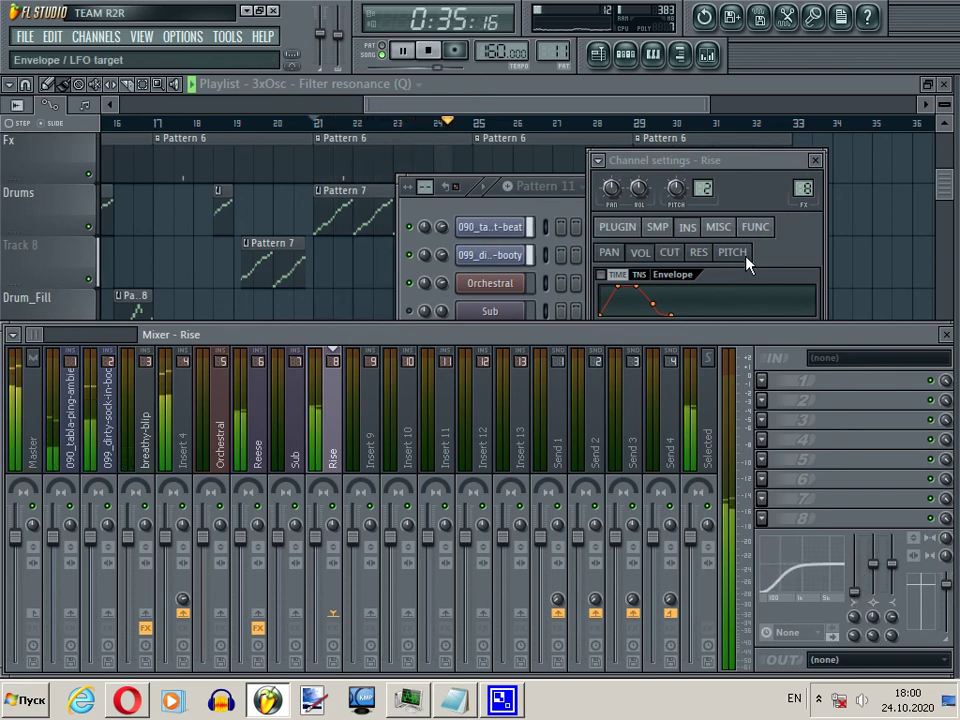
{"action": "left_click", "coordinate": [803, 251]}
{"action": "key", "text": "space"}
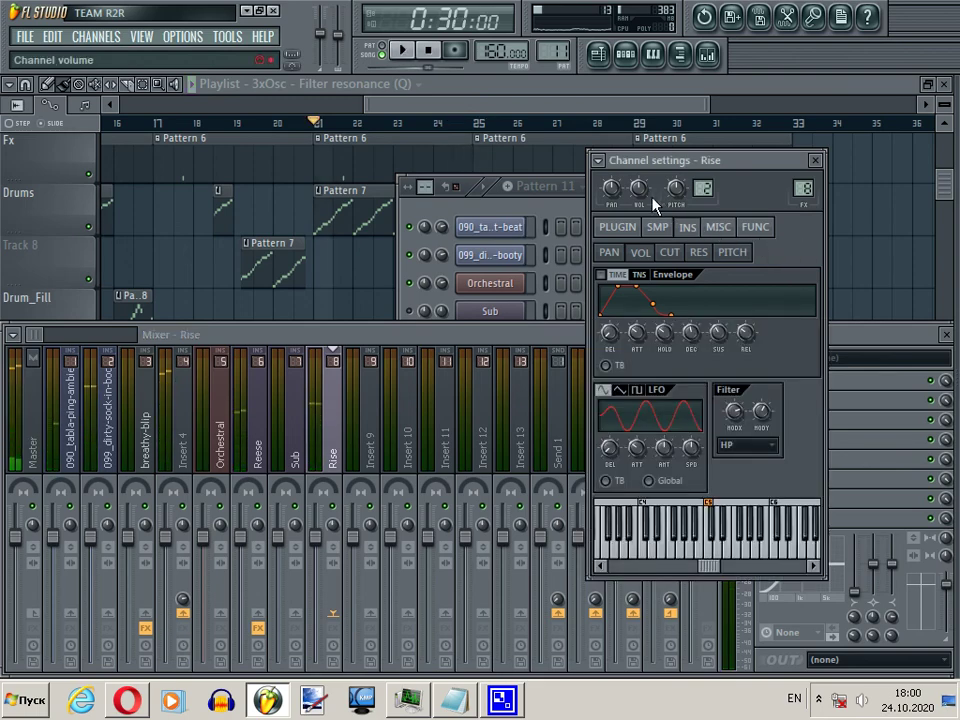
Step: Create a Rise channel volume automation clip on Track 15 and fit it to bars 21–24
{"action": "right_click", "coordinate": [643, 191]}
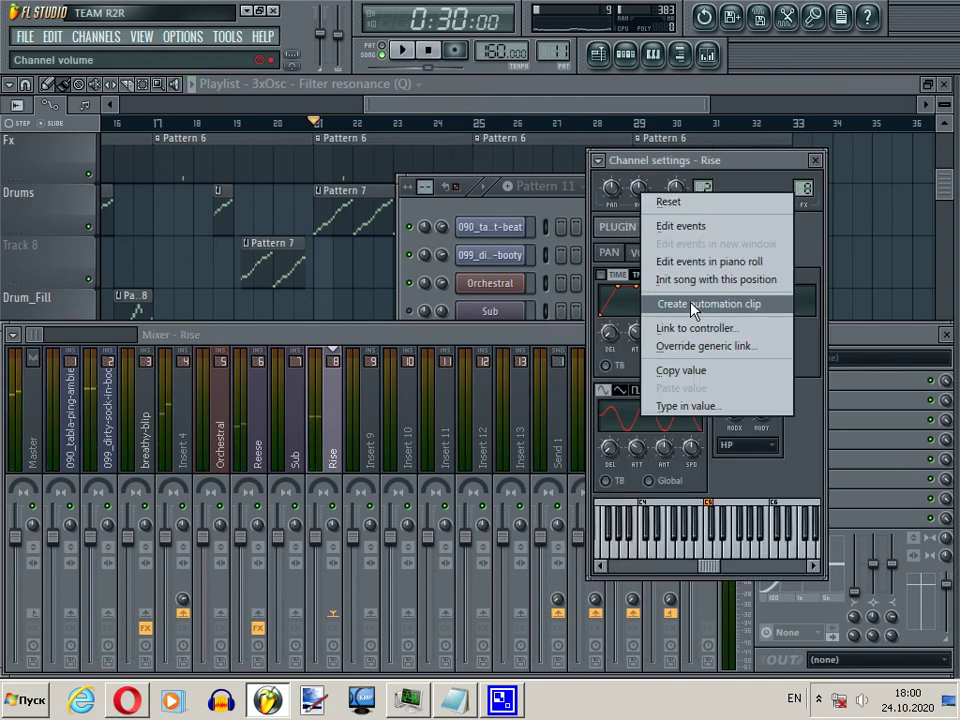
{"action": "left_click", "coordinate": [691, 304]}
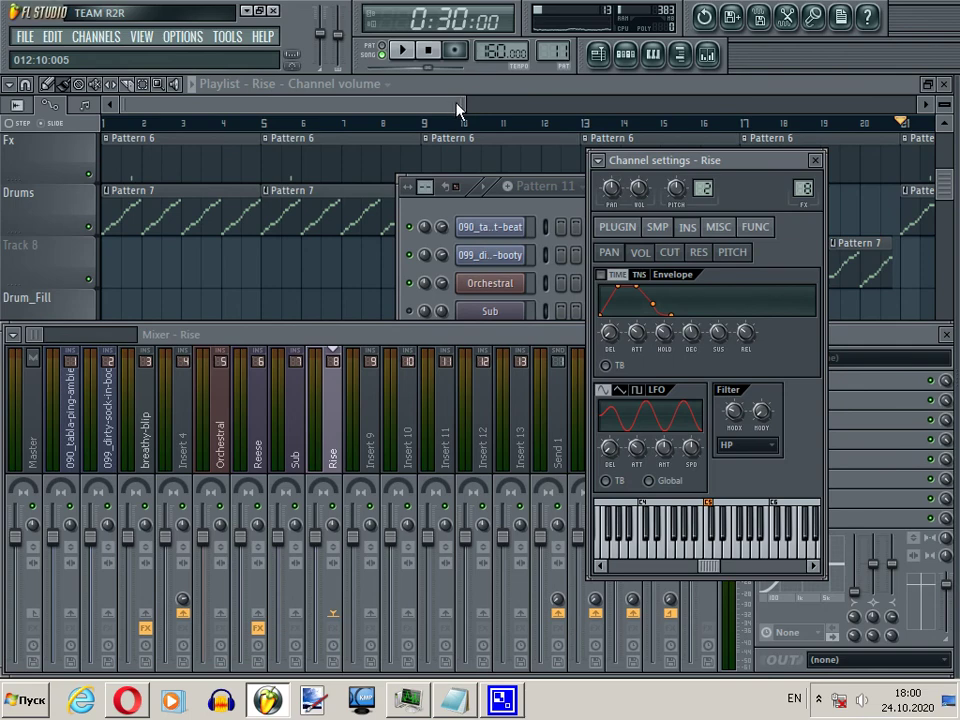
{"action": "left_click_drag", "start_coordinate": [459, 107], "coordinate": [798, 105]}
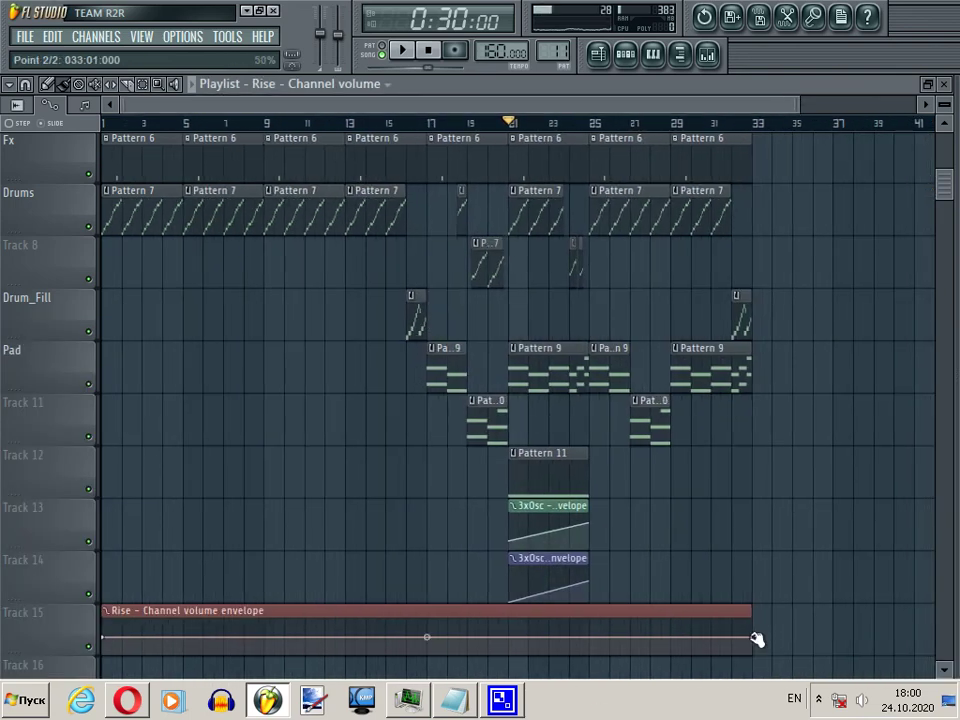
{"action": "left_click_drag", "start_coordinate": [757, 640], "coordinate": [603, 637]}
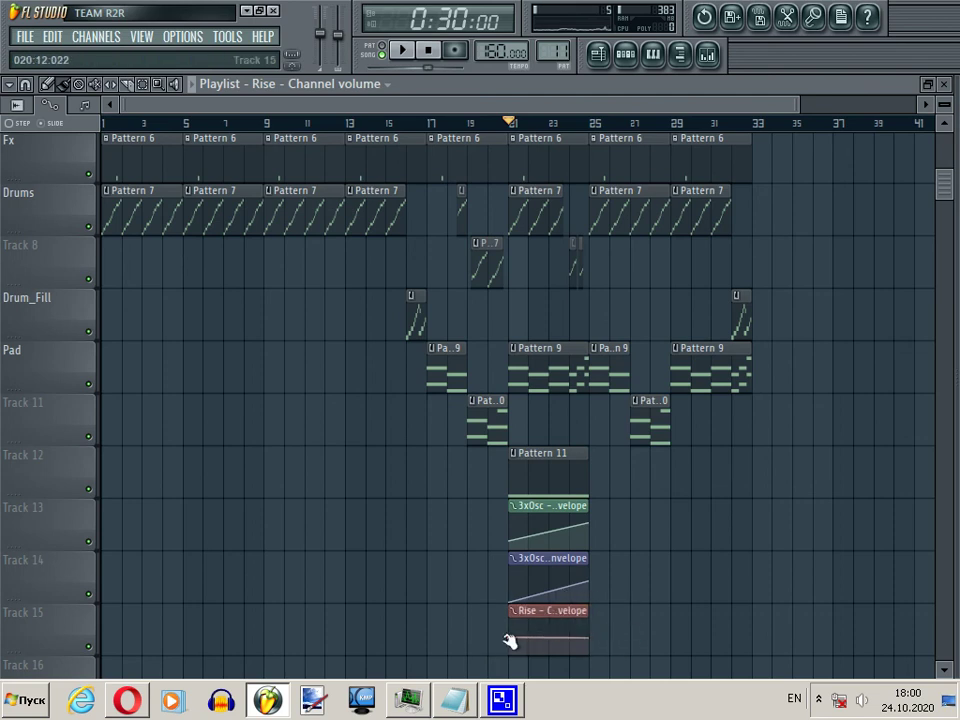
Step: Shape the Rise channel volume automation as a ramp over bars 21–24, starting near zero and ending at 39%, auditioning the riser
{"action": "left_click_drag", "start_coordinate": [510, 638], "coordinate": [510, 654]}
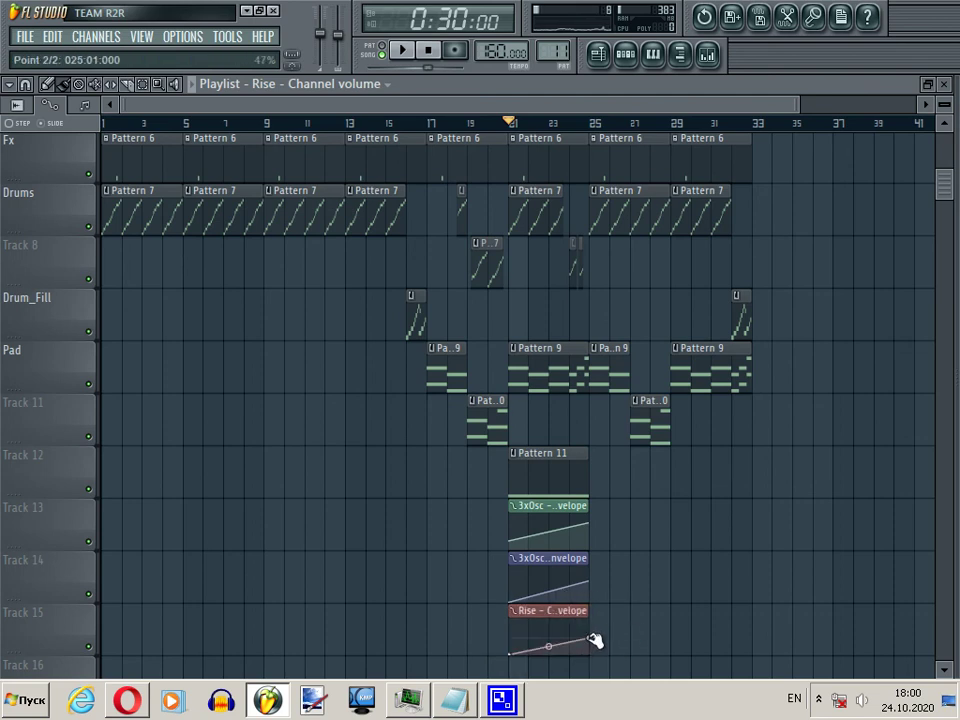
{"action": "key", "text": "space"}
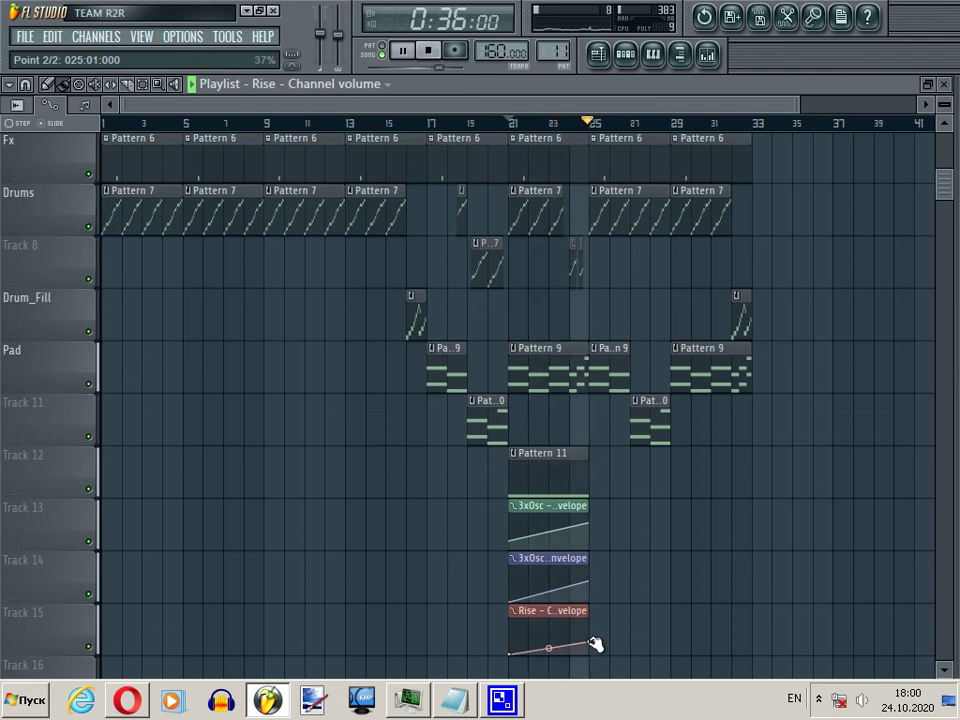
{"action": "key", "text": "space"}
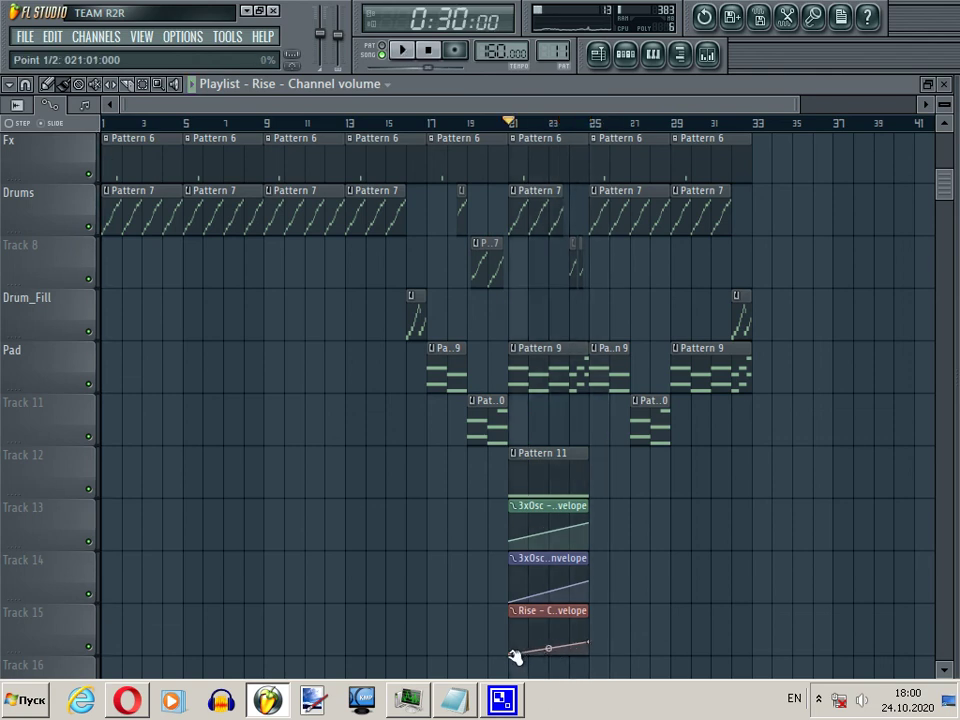
{"action": "key", "text": "space"}
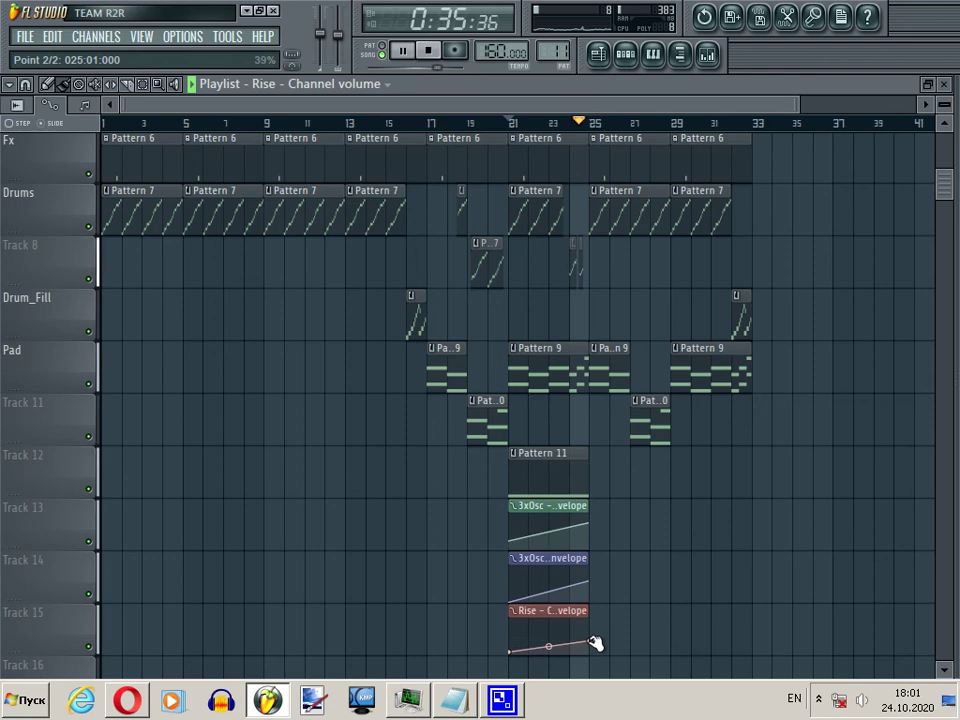
{"action": "key", "text": "space"}
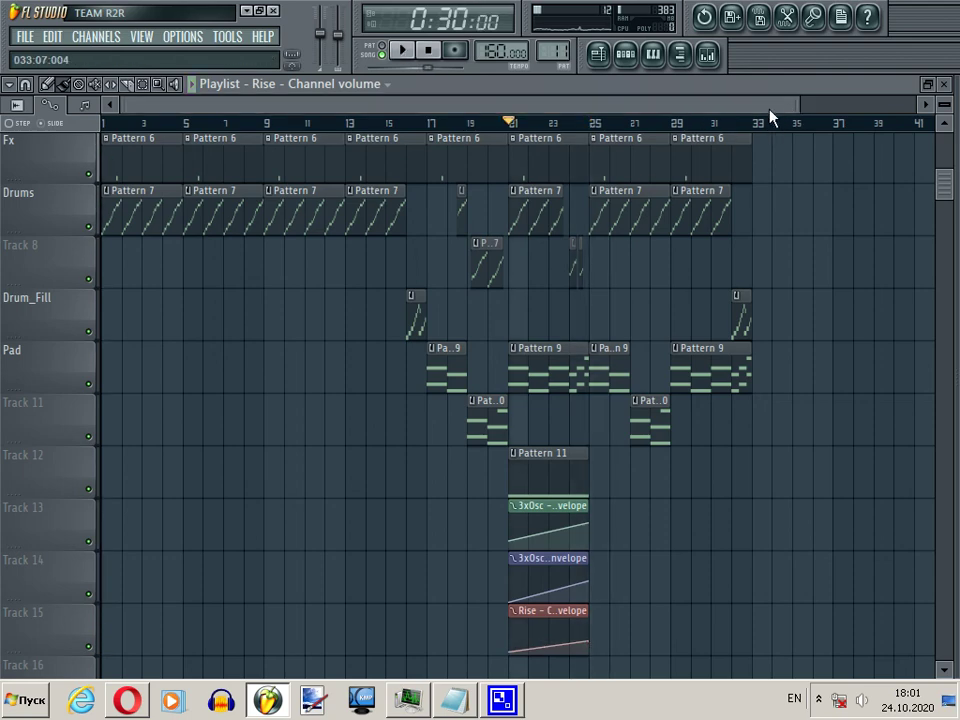
Step: Set the end point of the Rise volume ramp at bar 25 to 42% between playbacks from bar 21
{"action": "left_click_drag", "start_coordinate": [802, 107], "coordinate": [568, 118]}
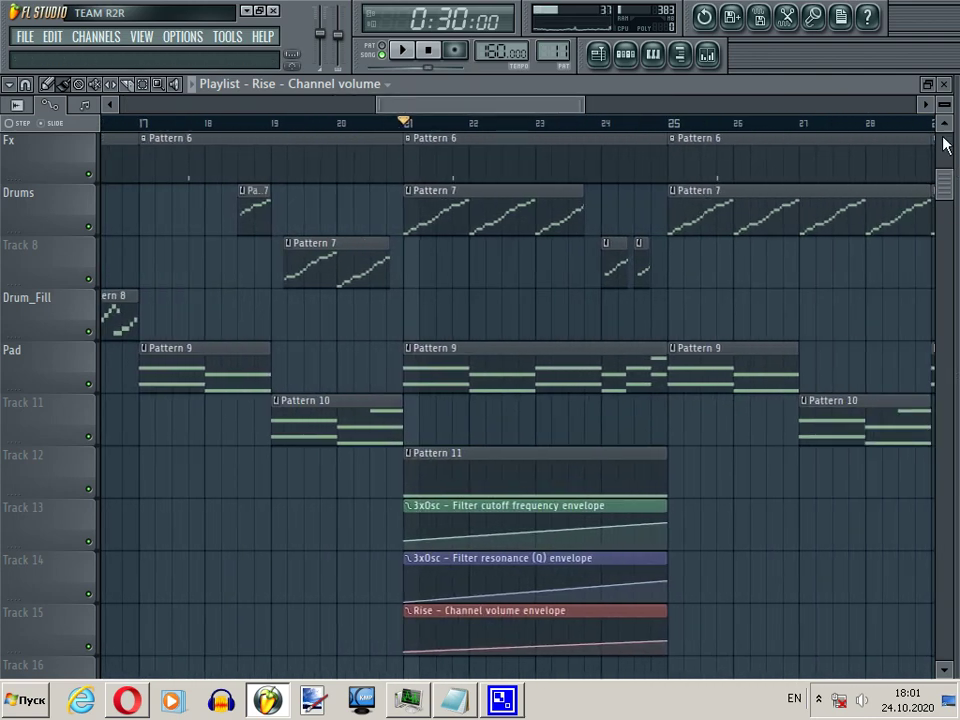
{"action": "scroll", "coordinate": [945, 210], "scroll_direction": "down", "scroll_amount": 4}
{"action": "key", "text": "space"}
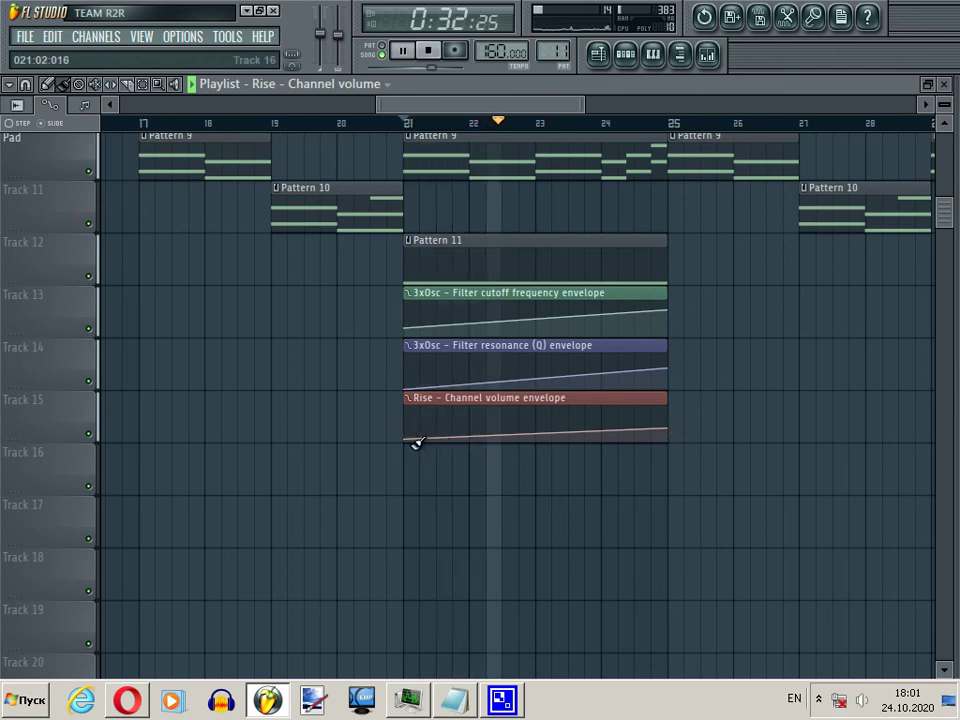
{"action": "key", "text": "space"}
{"action": "key", "text": "space"}
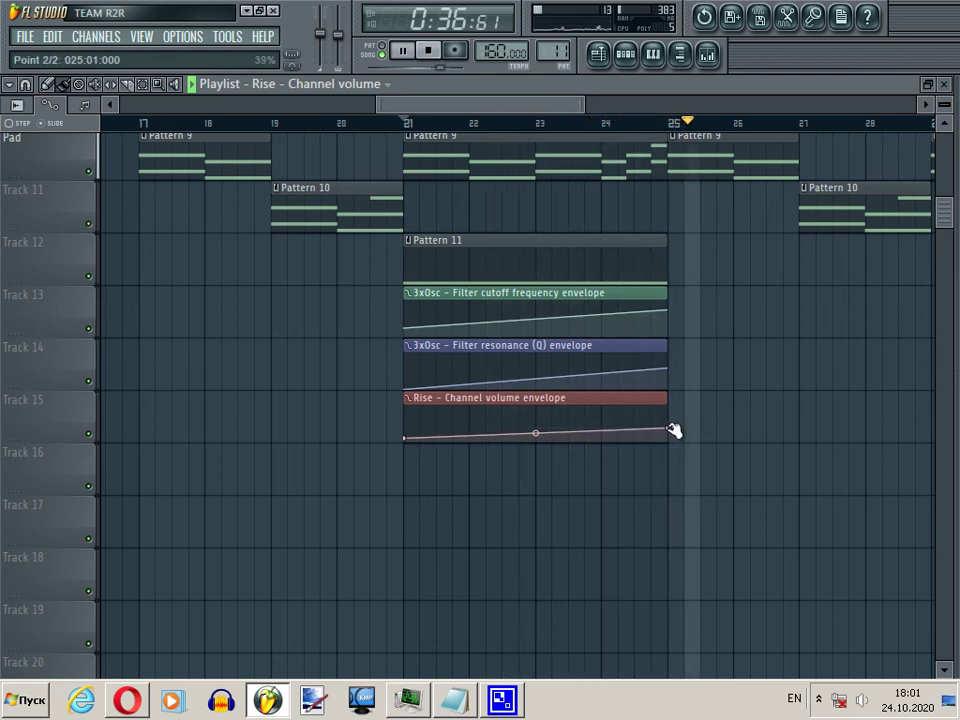
{"action": "key", "text": "space"}
{"action": "key", "text": "space"}
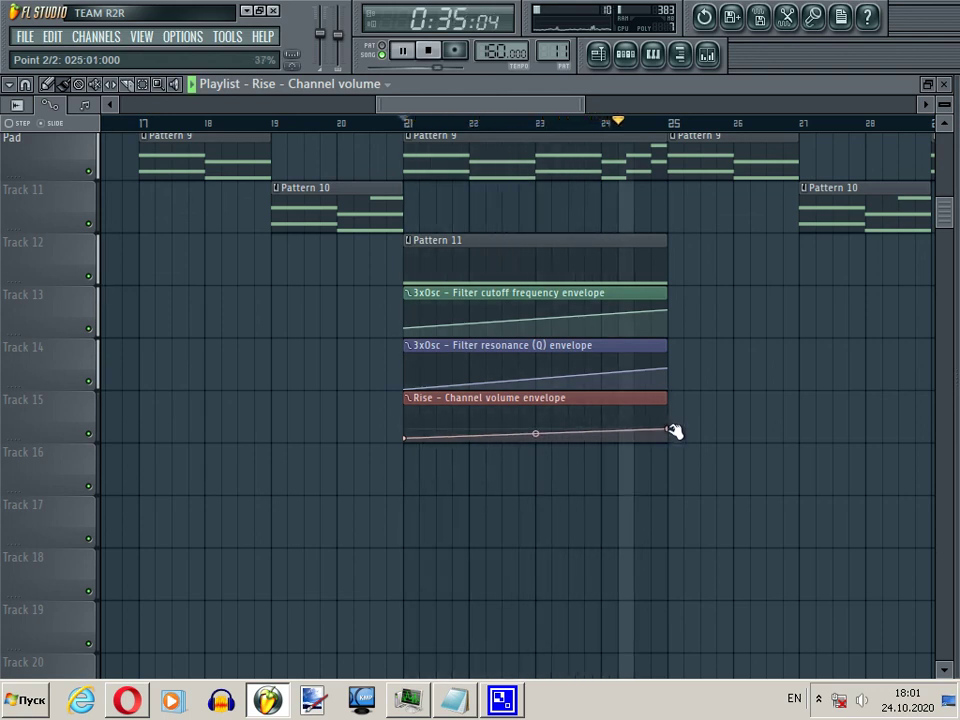
{"action": "key", "text": "space"}
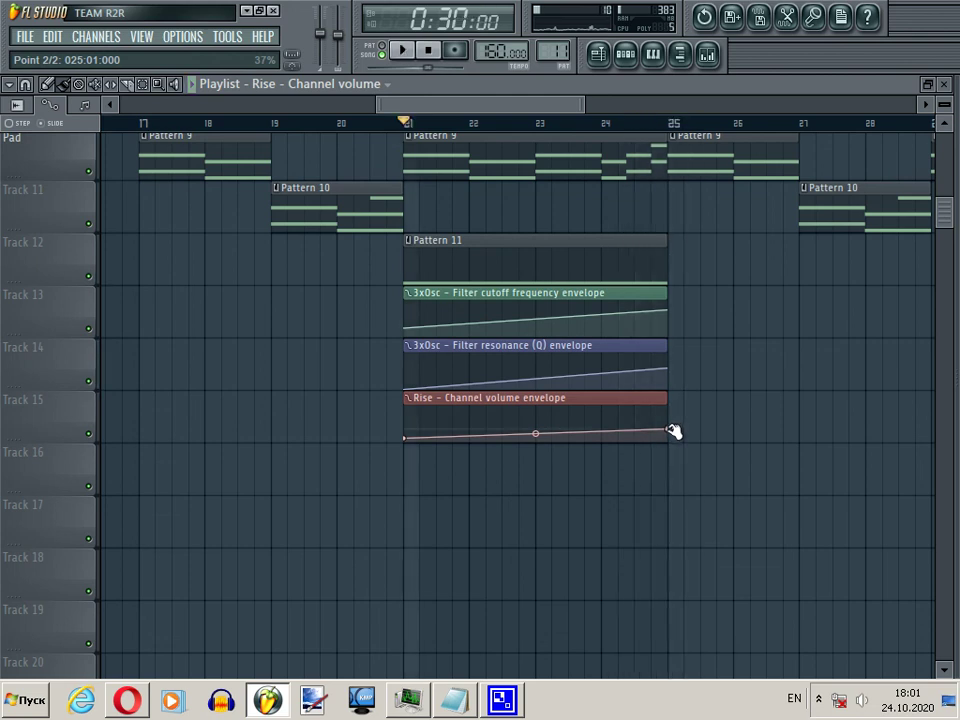
{"action": "key", "text": "space"}
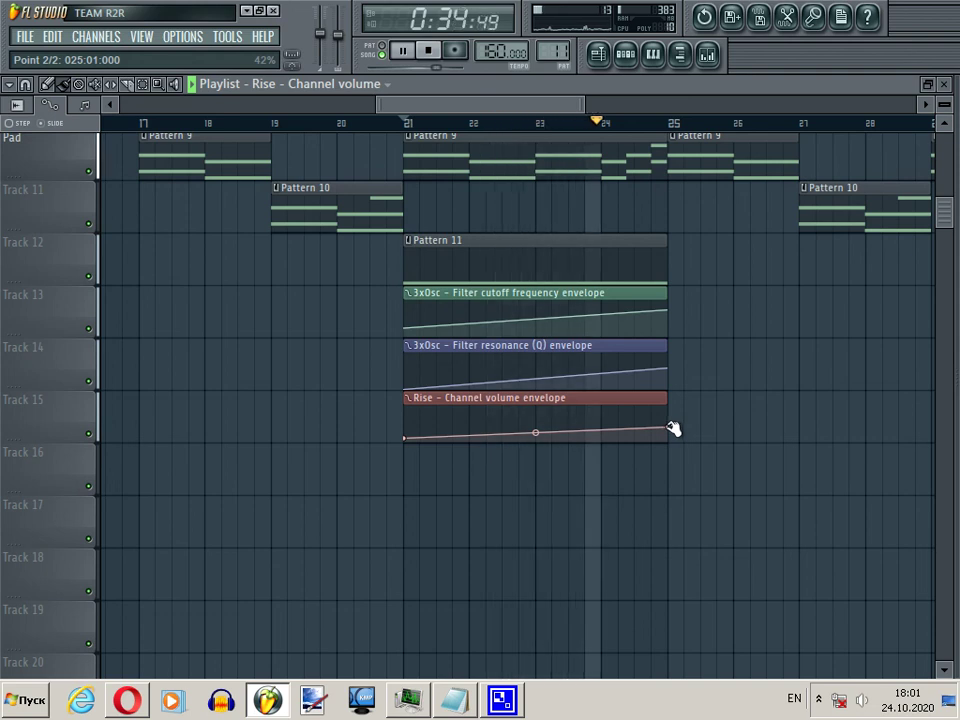
{"action": "key", "text": "space"}
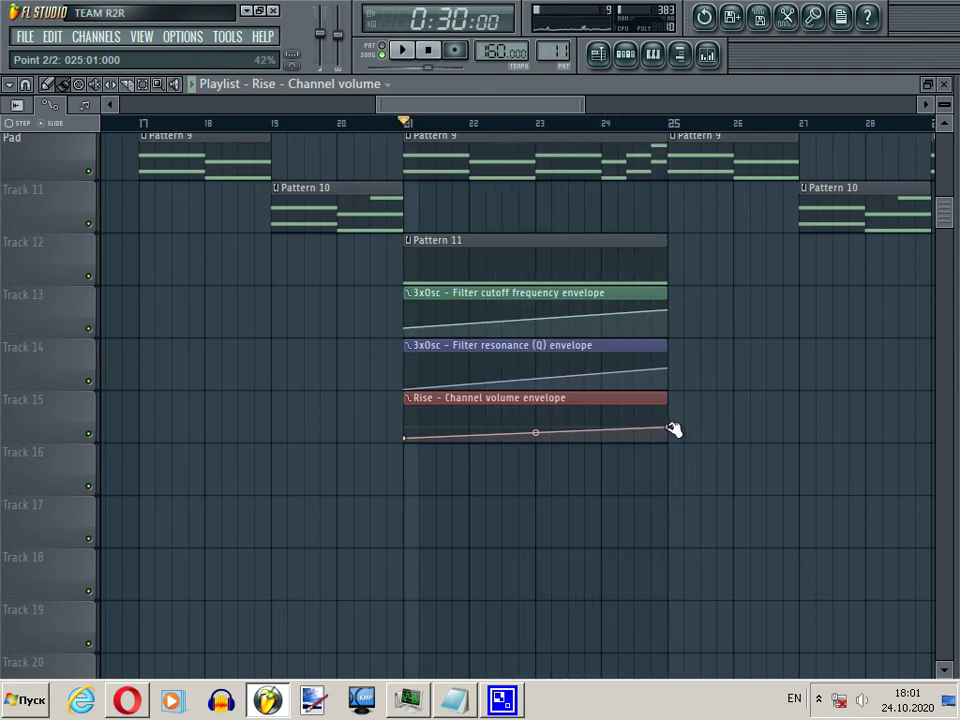
Step: Raise the end point of the Rise volume ramp further and give its curve a slight upward-bending tension while auditioning
{"action": "left_click_drag", "start_coordinate": [670, 428], "coordinate": [670, 424]}
{"action": "key", "text": "space"}
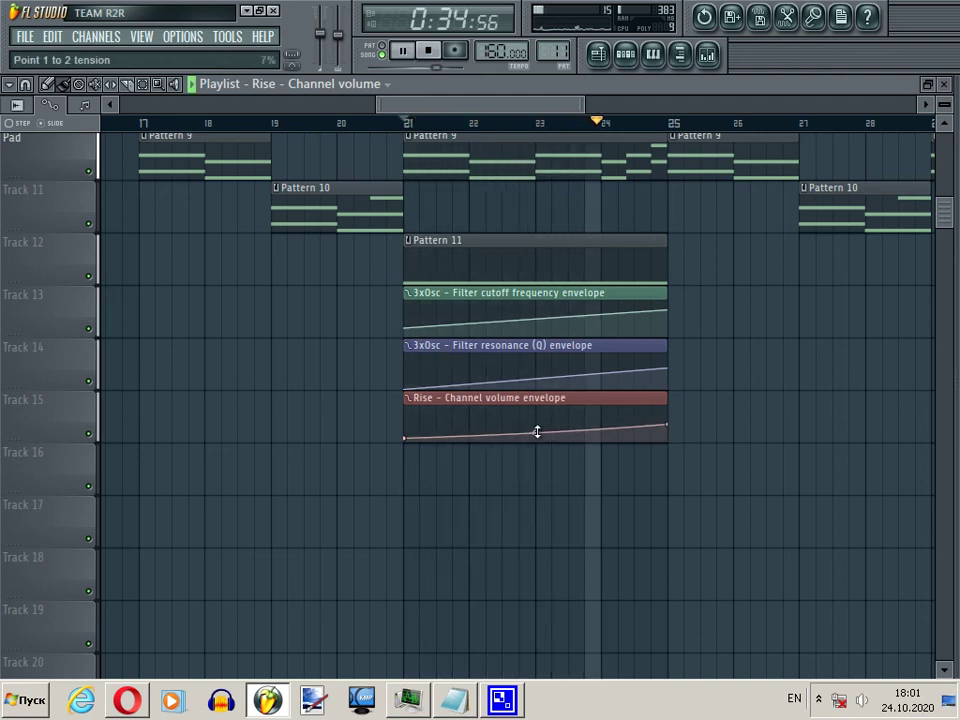
{"action": "left_click_drag", "start_coordinate": [536, 435], "coordinate": [539, 432]}
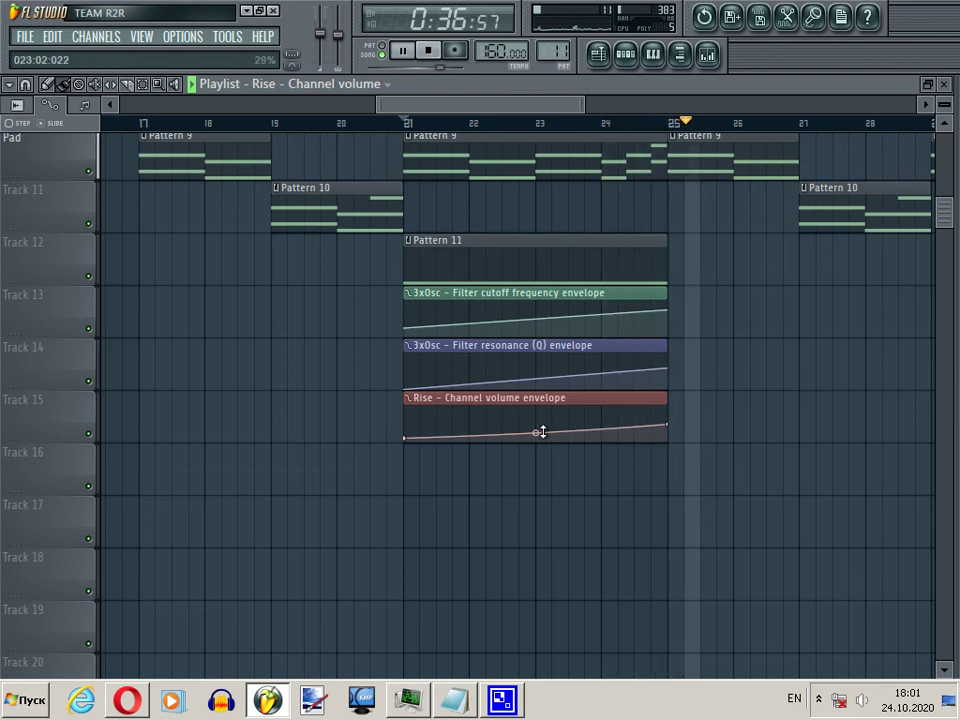
{"action": "key", "text": "space"}
{"action": "key", "text": "space"}
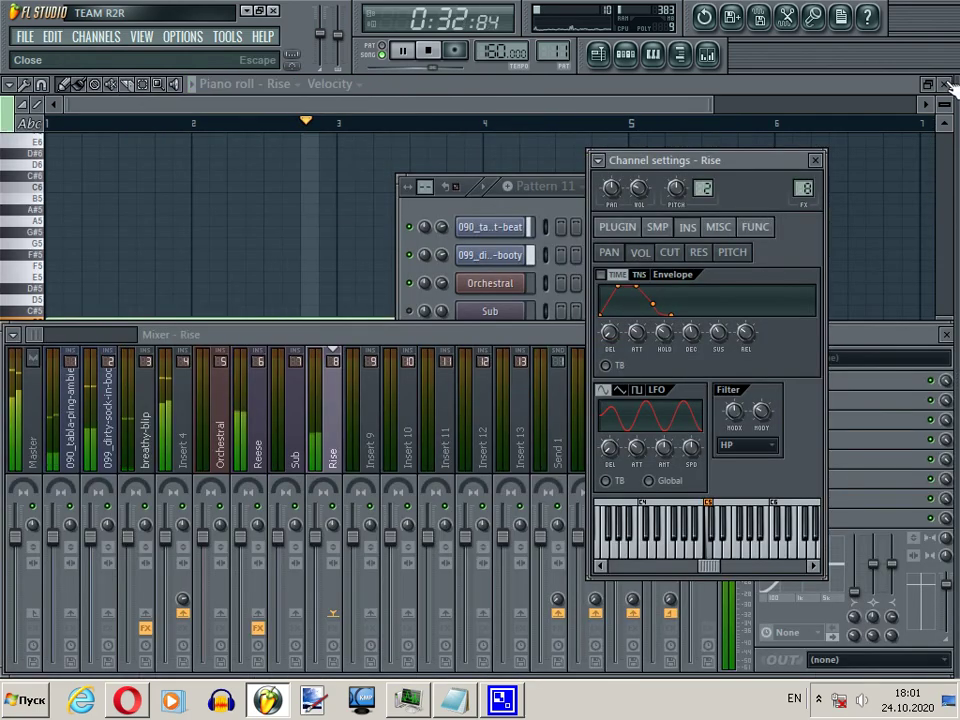
Step: Close the Rise piano roll and bring the playlist back into view
{"action": "left_click", "coordinate": [945, 85]}
{"action": "left_click", "coordinate": [944, 85]}
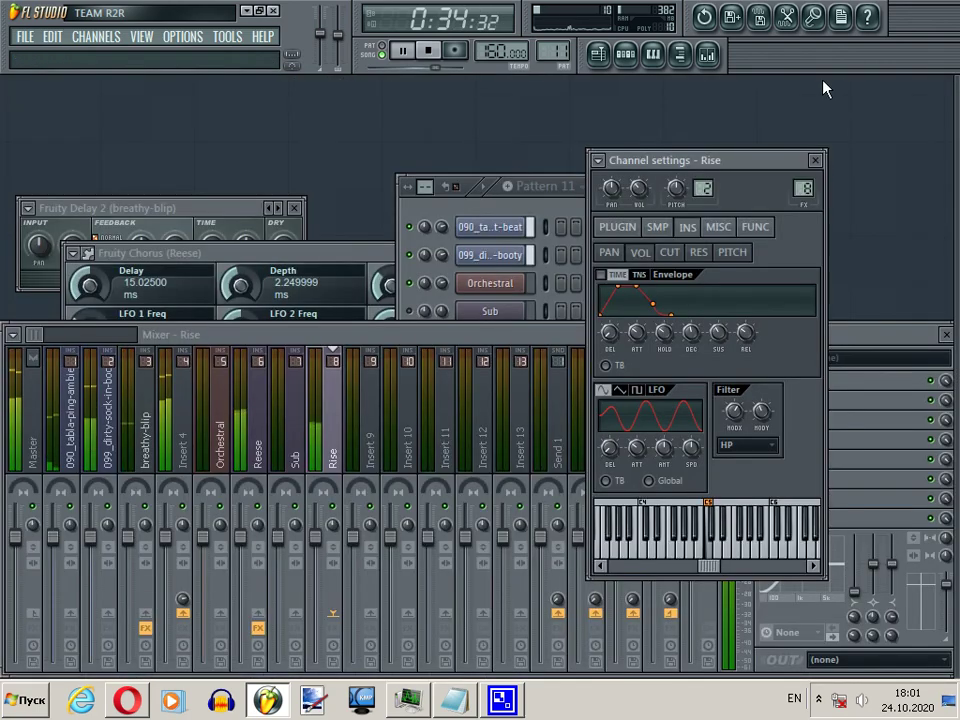
{"action": "left_click", "coordinate": [603, 56]}
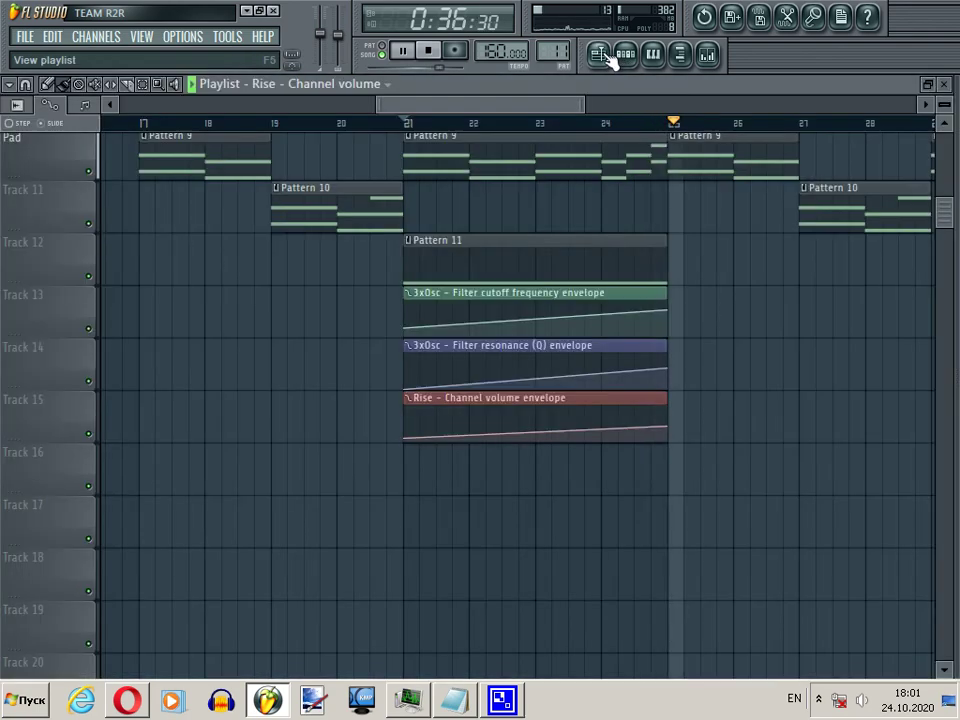
Step: Stop playback and delete the Sub track's Pattern 4 clips from bars 1–24
{"action": "left_click_drag", "start_coordinate": [594, 104], "coordinate": [843, 127]}
{"action": "key", "text": "space"}
{"action": "scroll", "coordinate": [612, 474], "scroll_direction": "up", "scroll_amount": 9}
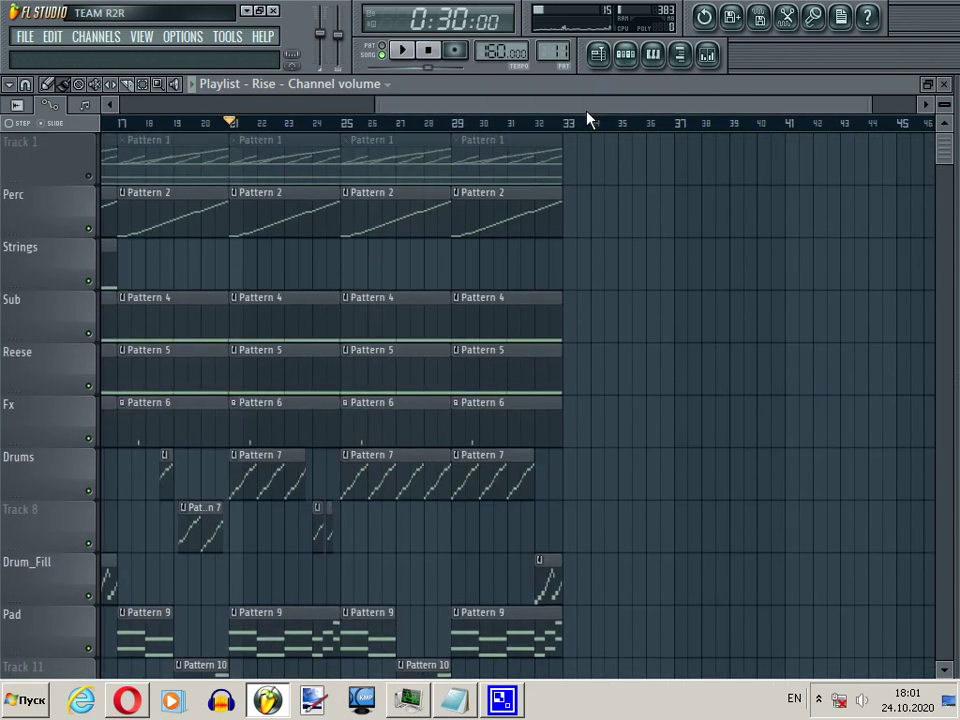
{"action": "left_click_drag", "start_coordinate": [589, 104], "coordinate": [450, 104]}
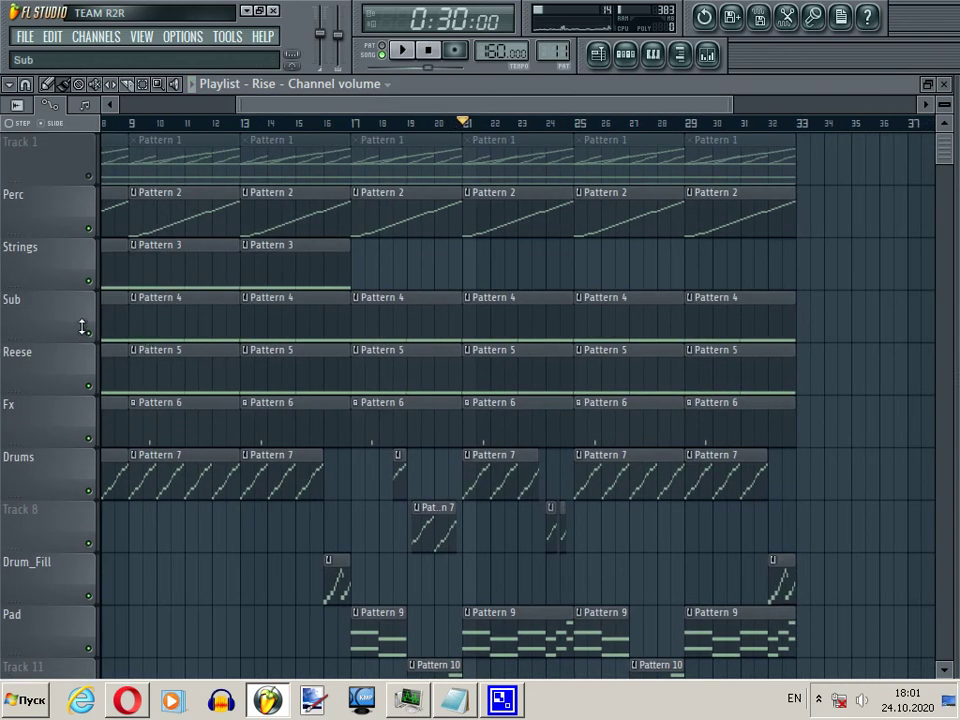
{"action": "right_click", "coordinate": [145, 318]}
{"action": "right_click", "coordinate": [262, 328]}
{"action": "right_click", "coordinate": [380, 328]}
{"action": "right_click", "coordinate": [485, 325]}
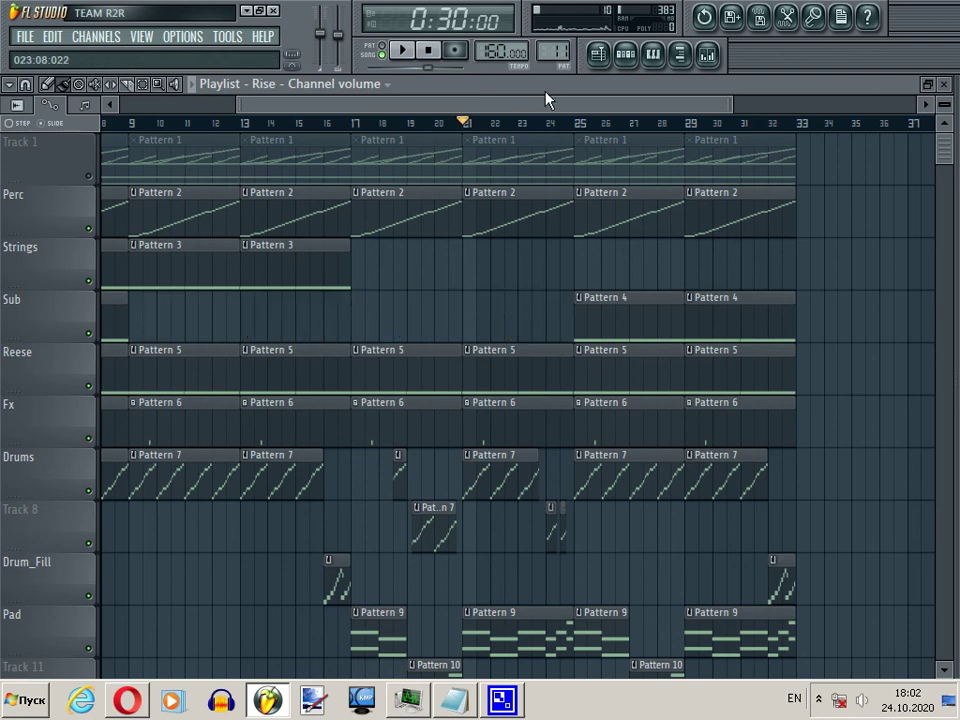
{"action": "left_click_drag", "start_coordinate": [545, 100], "coordinate": [249, 118]}
{"action": "right_click", "coordinate": [242, 310]}
{"action": "right_click", "coordinate": [104, 325]}
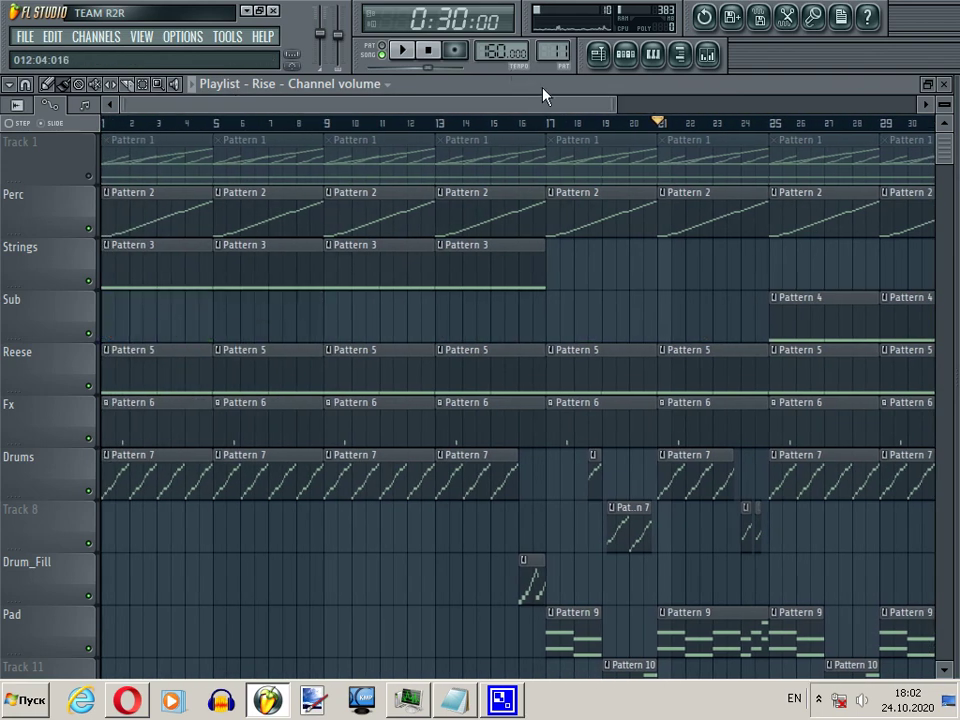
Step: Play the arrangement from bar 21 and adjust the Sub channel's volume against the mixer levels
{"action": "left_click_drag", "start_coordinate": [543, 95], "coordinate": [703, 105]}
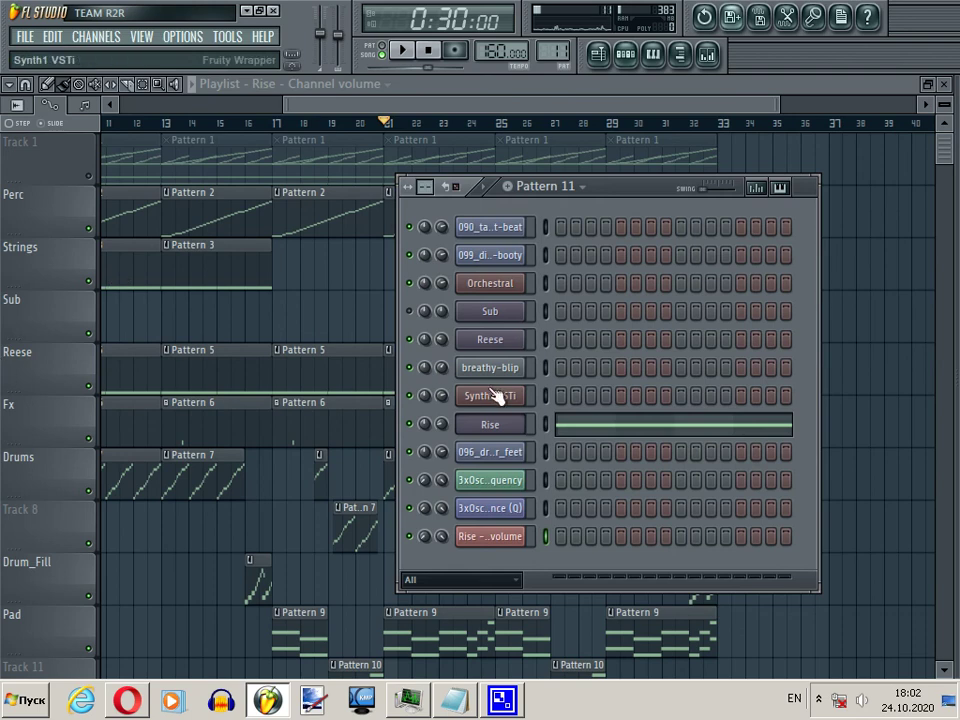
{"action": "left_click", "coordinate": [506, 111]}
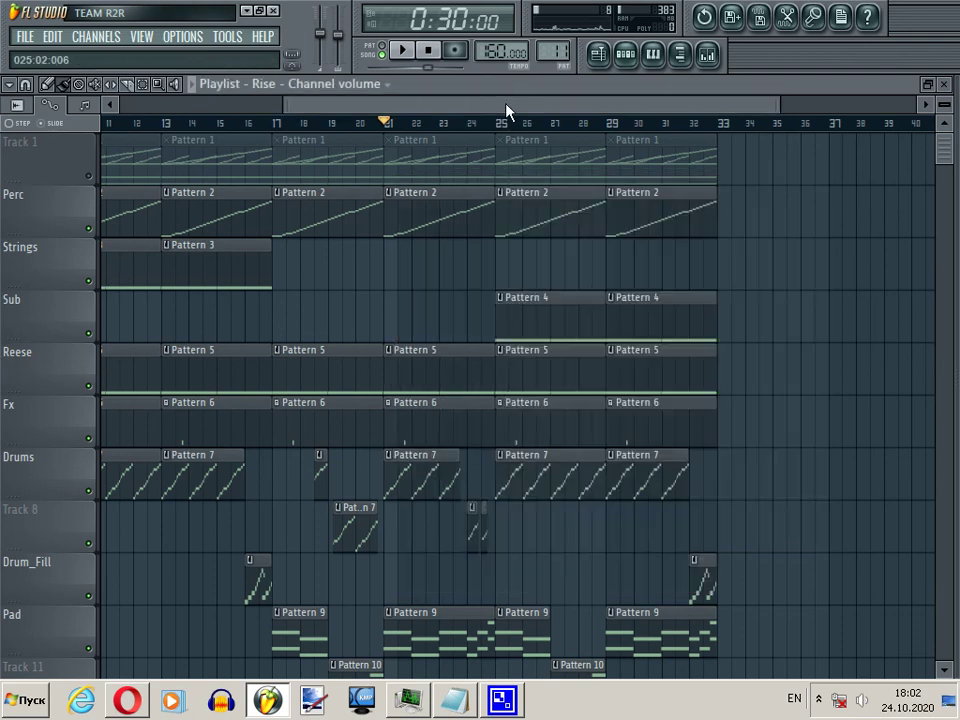
{"action": "key", "text": "space"}
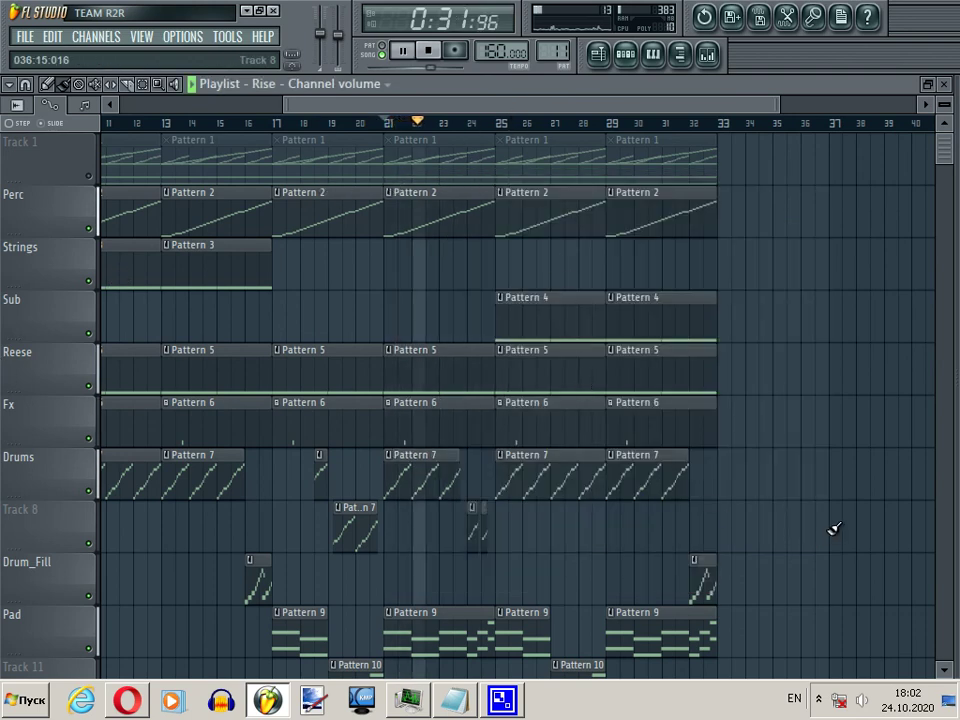
{"action": "scroll", "coordinate": [834, 527], "scroll_direction": "down", "scroll_amount": 1}
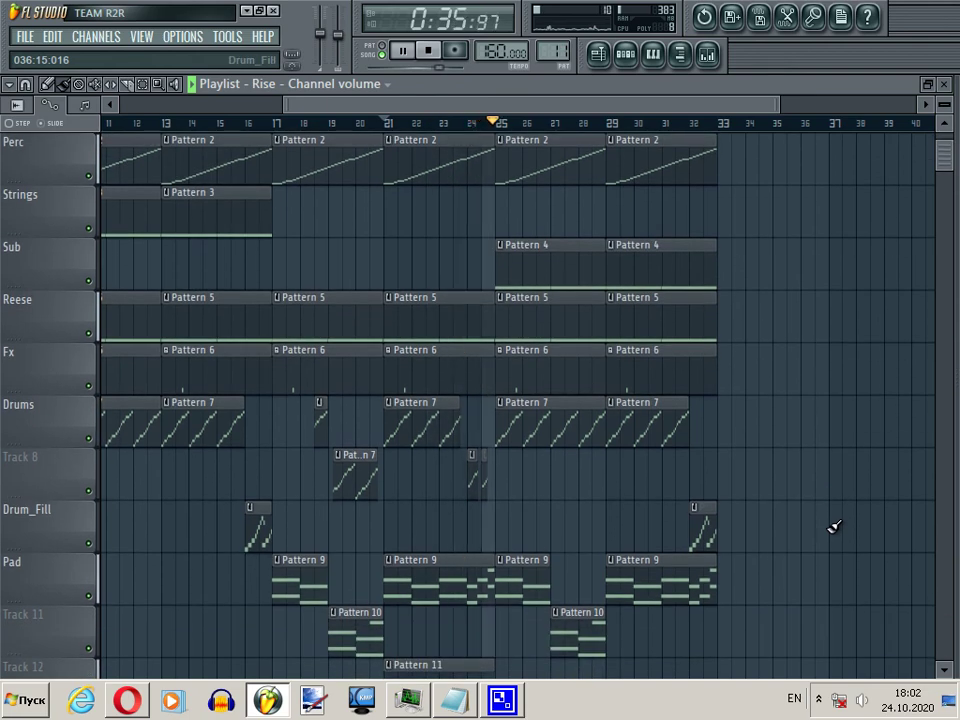
{"action": "left_click", "coordinate": [706, 55]}
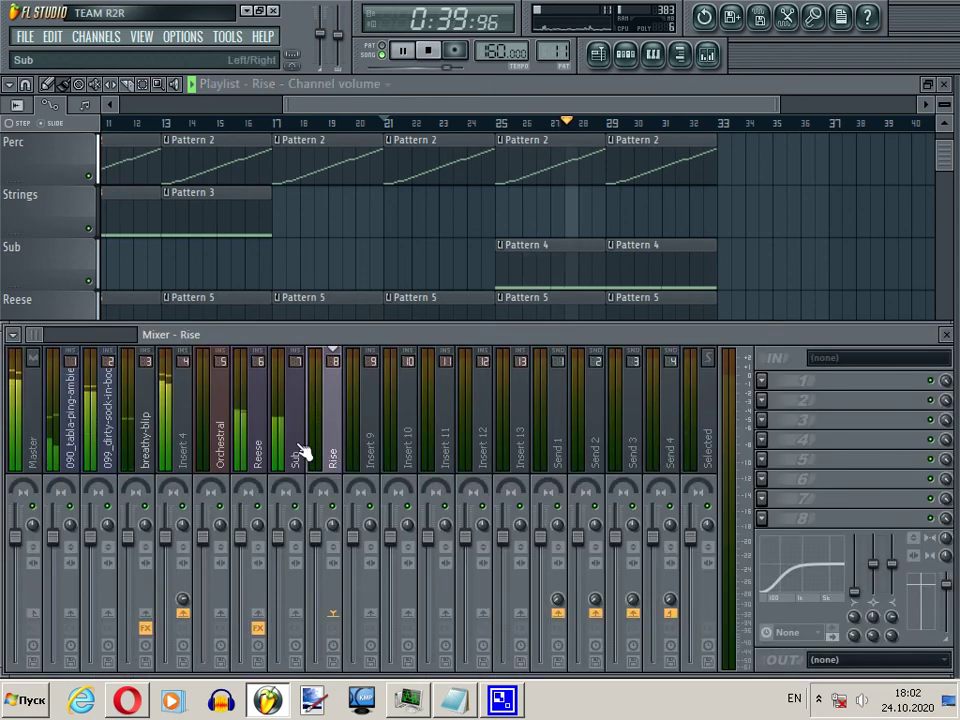
{"action": "left_click", "coordinate": [627, 54]}
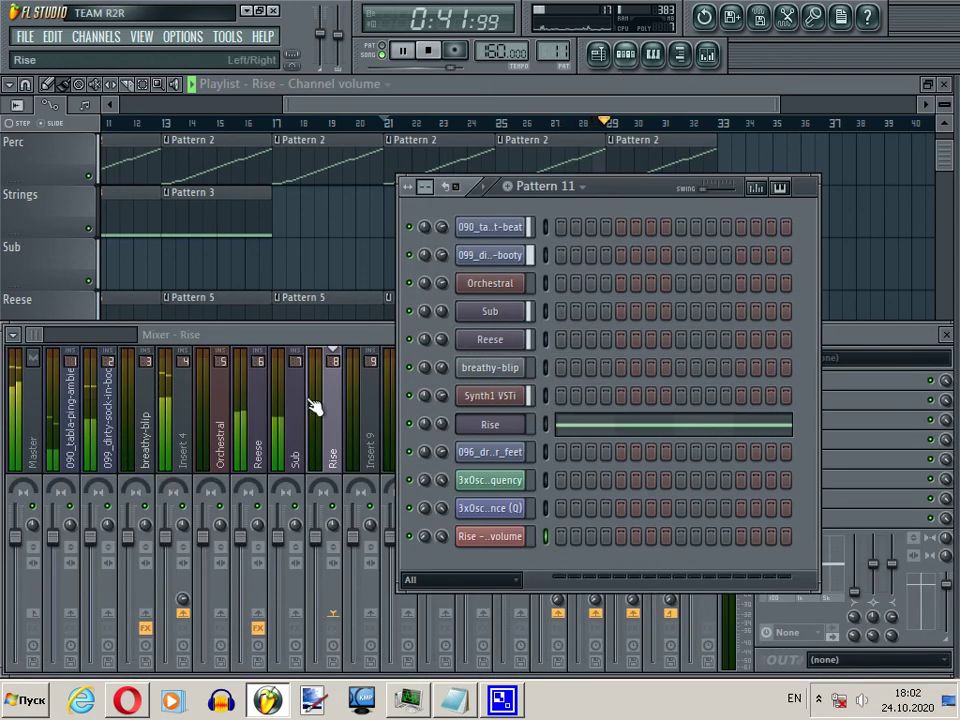
{"action": "mouse_move", "coordinate": [450, 322]}
{"action": "left_mouse_down"}
{"action": "mouse_move", "coordinate": [447, 298]}
{"action": "mouse_move", "coordinate": [447, 321]}
{"action": "left_mouse_up"}
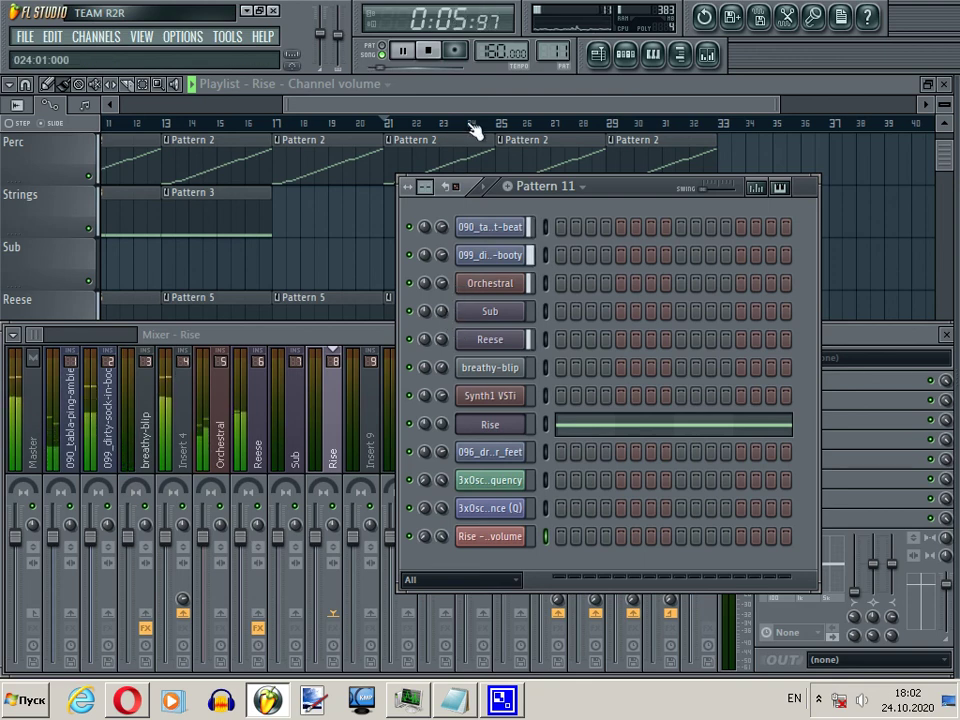
{"action": "left_click", "coordinate": [503, 102]}
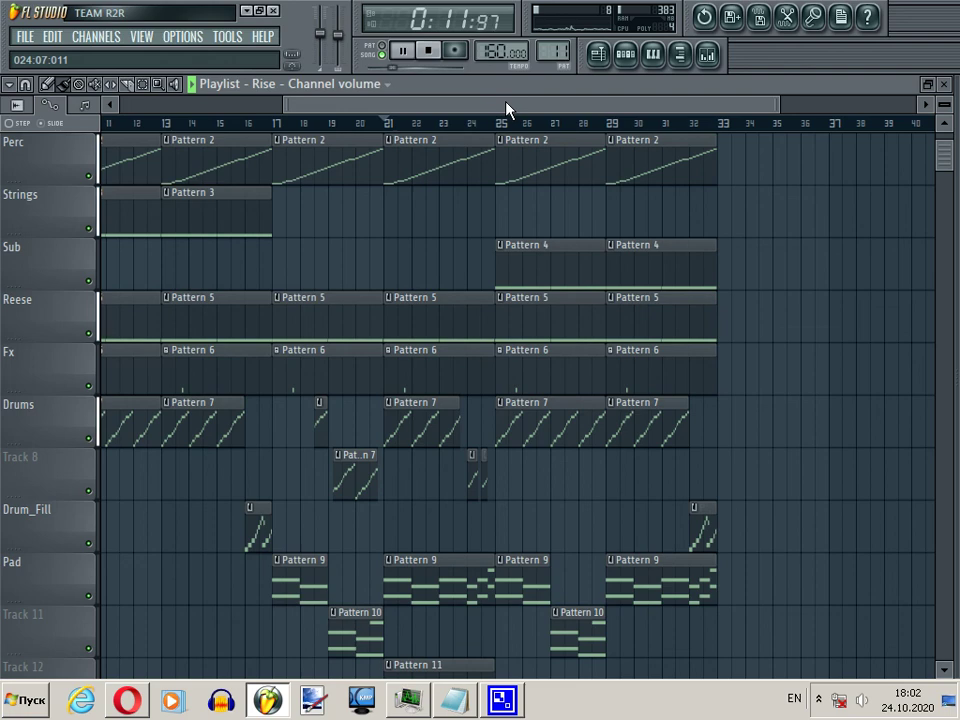
Step: Listen through the arrangement up to bar 32 and readjust the Sub channel's volume while the Sub clips play
{"action": "left_click_drag", "start_coordinate": [952, 160], "coordinate": [949, 146]}
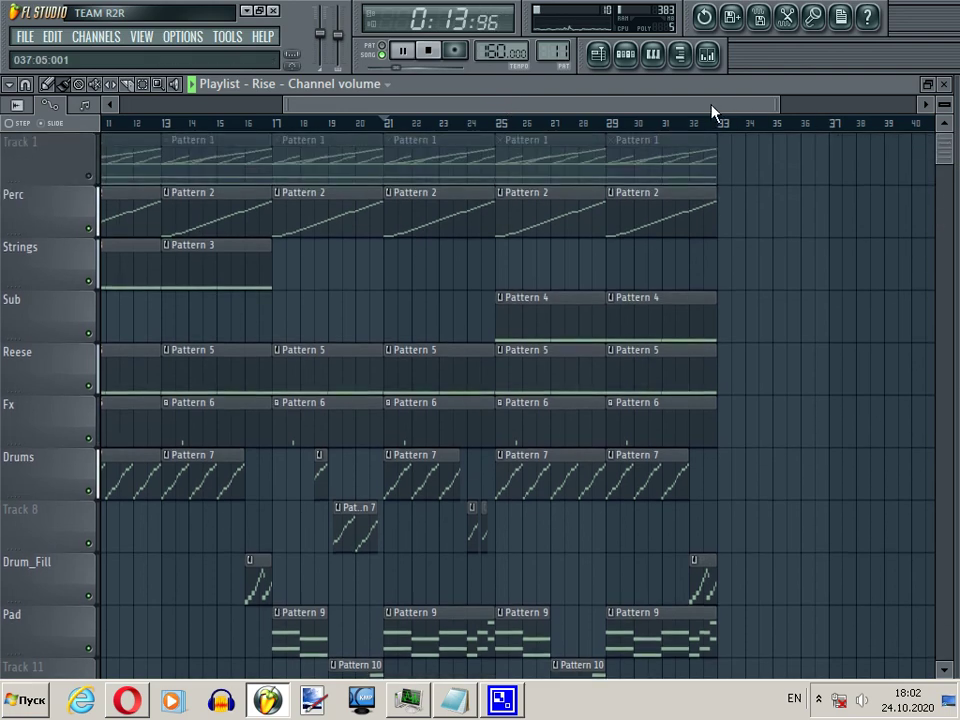
{"action": "left_click_drag", "start_coordinate": [713, 111], "coordinate": [465, 120]}
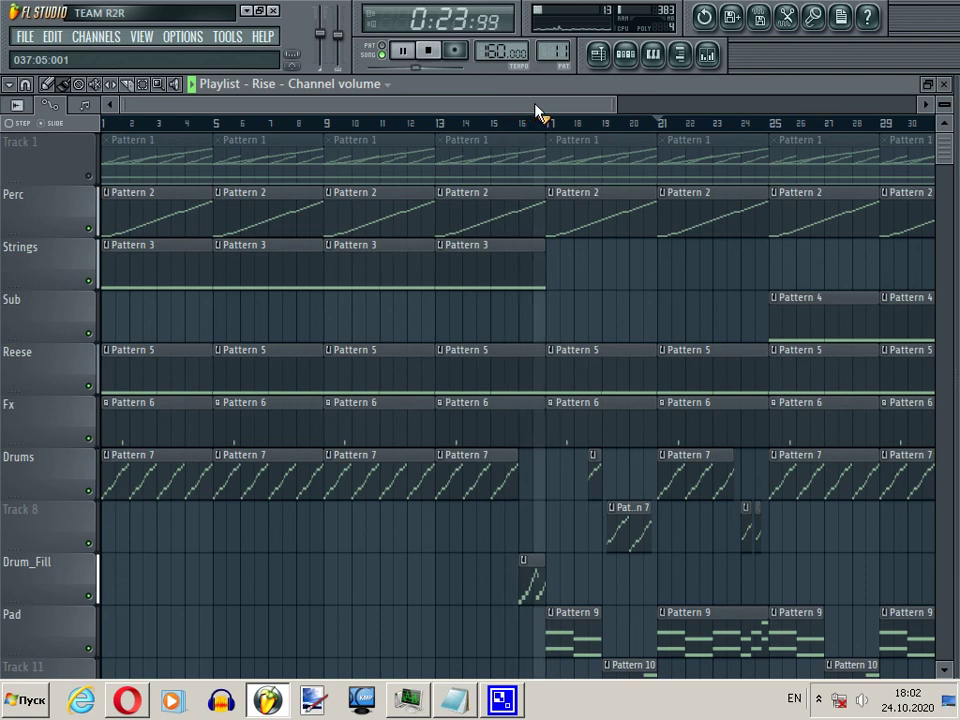
{"action": "left_click_drag", "start_coordinate": [540, 108], "coordinate": [666, 116]}
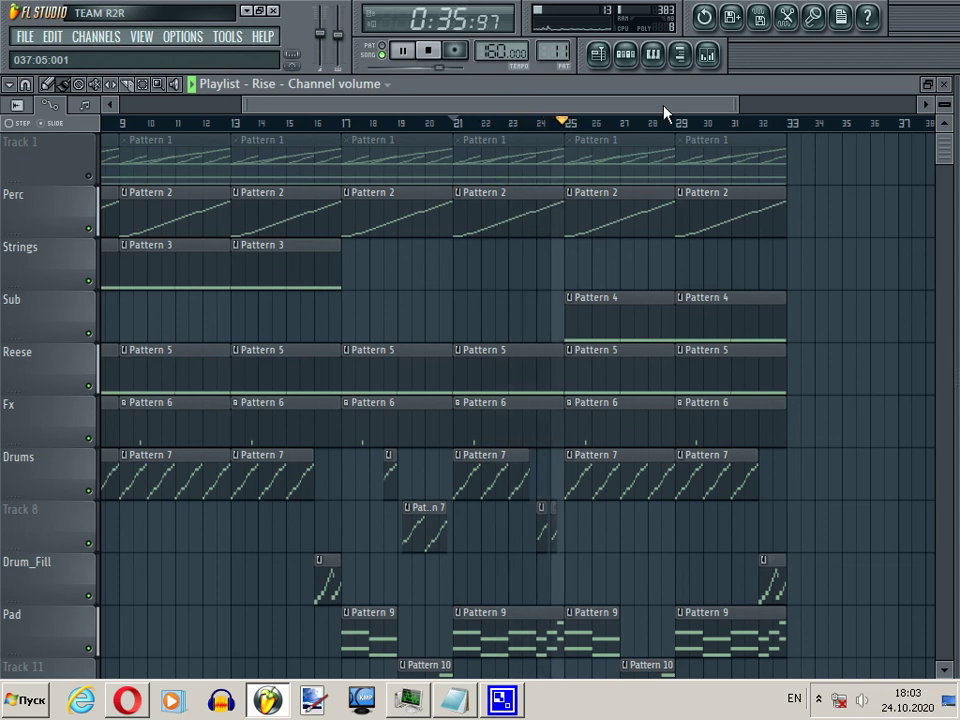
{"action": "left_click_drag", "start_coordinate": [664, 110], "coordinate": [686, 111]}
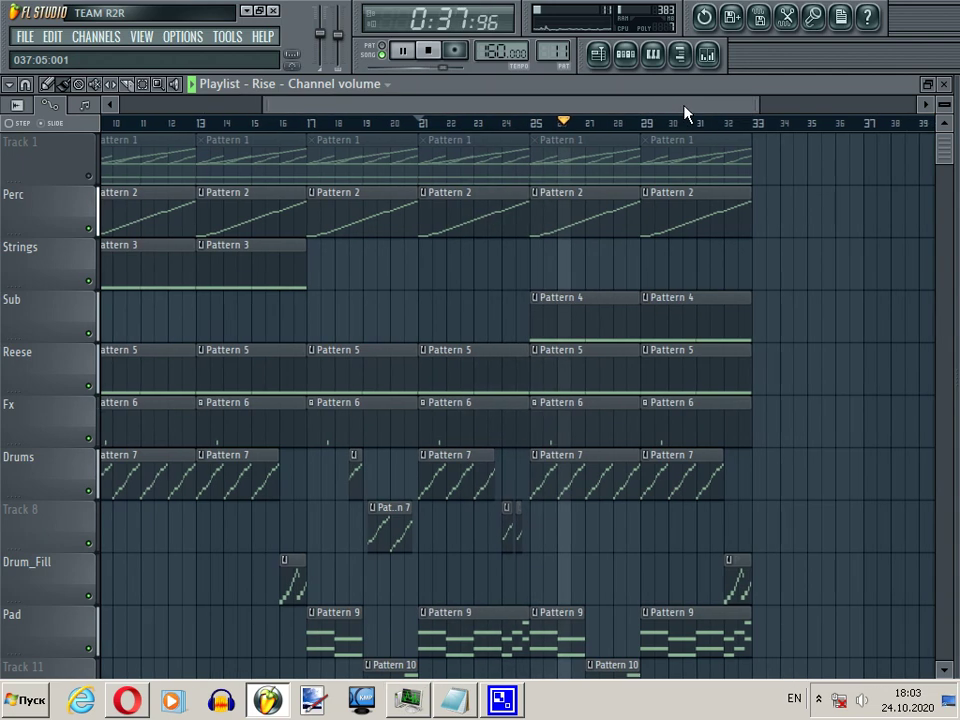
{"action": "left_click", "coordinate": [627, 56]}
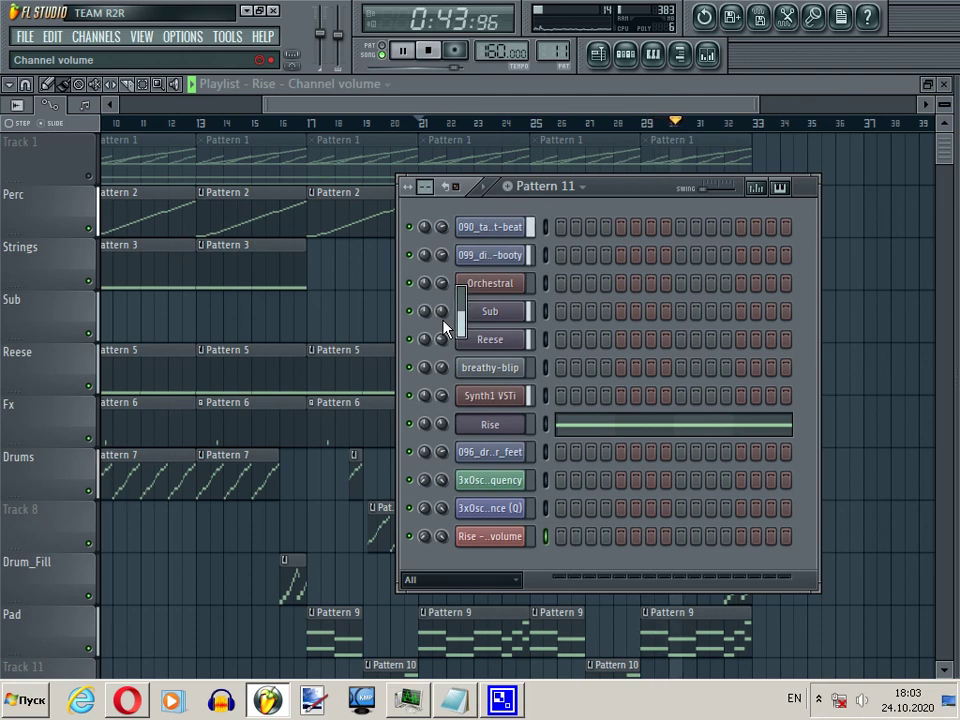
{"action": "left_click", "coordinate": [515, 104]}
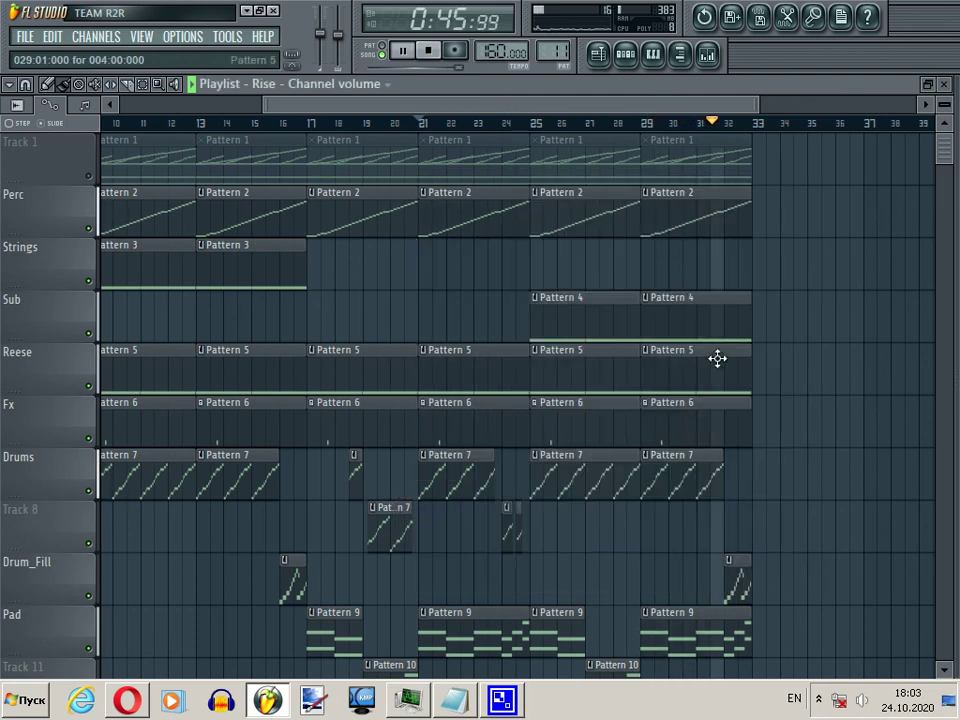